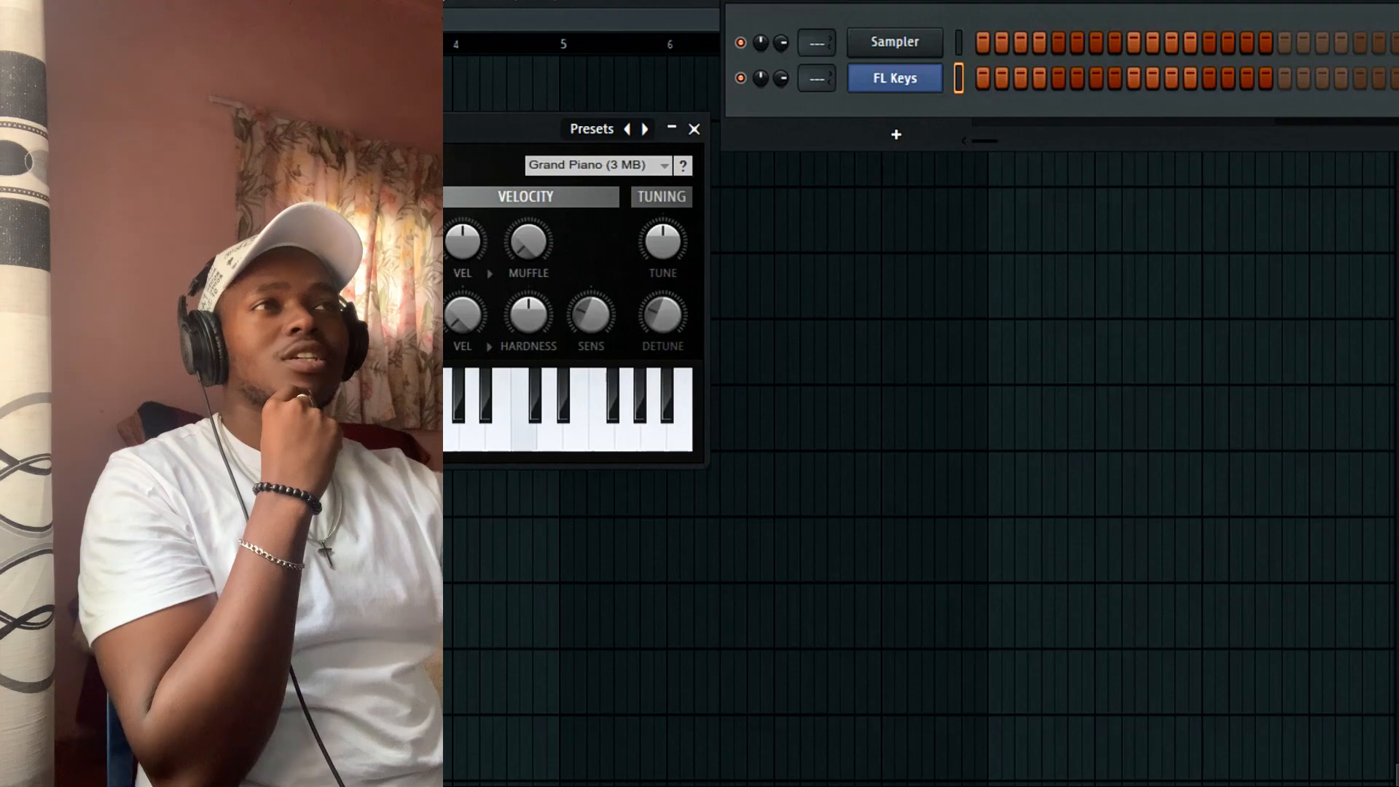
Open the FL Keys pattern in the piano roll with note snapping set to Line.
click(693, 129)
right_click(924, 80)
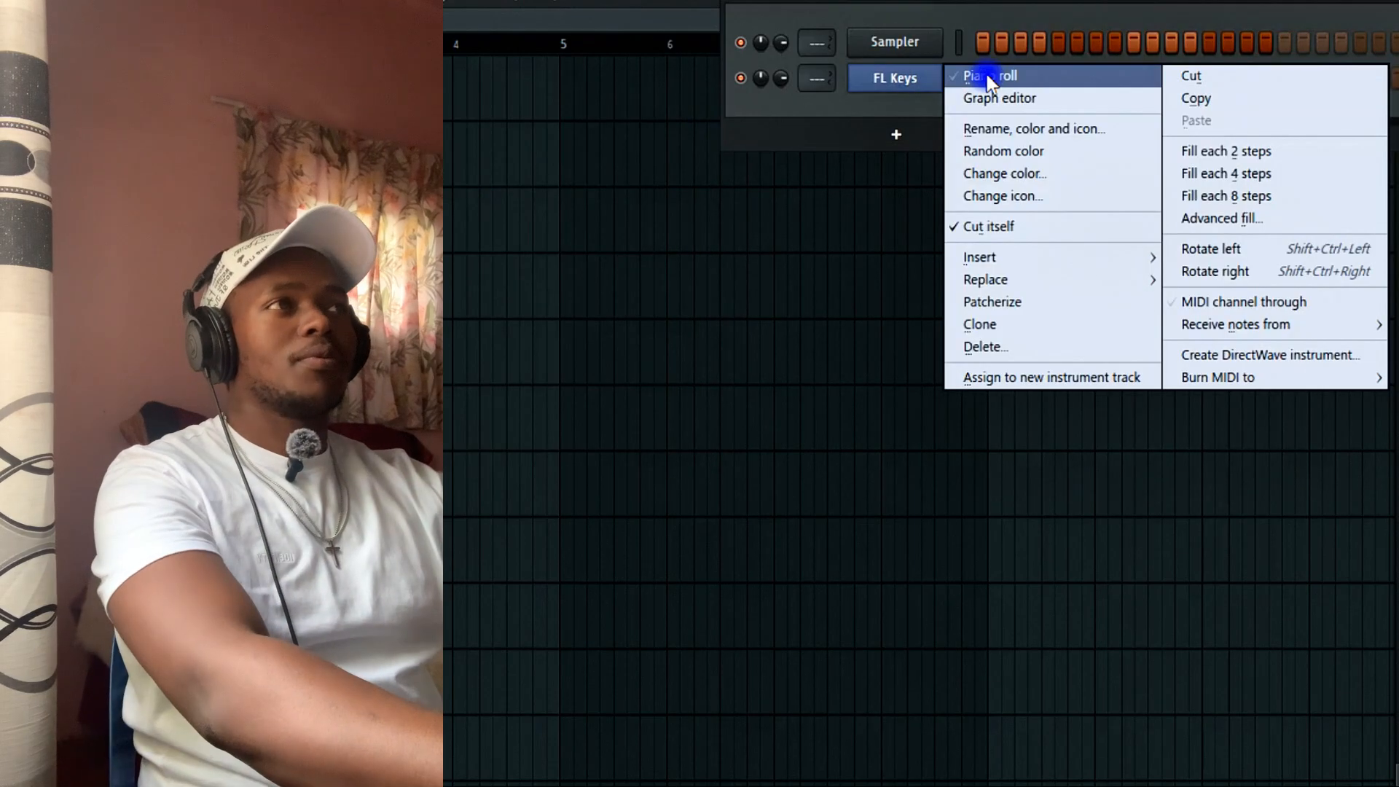
click(989, 79)
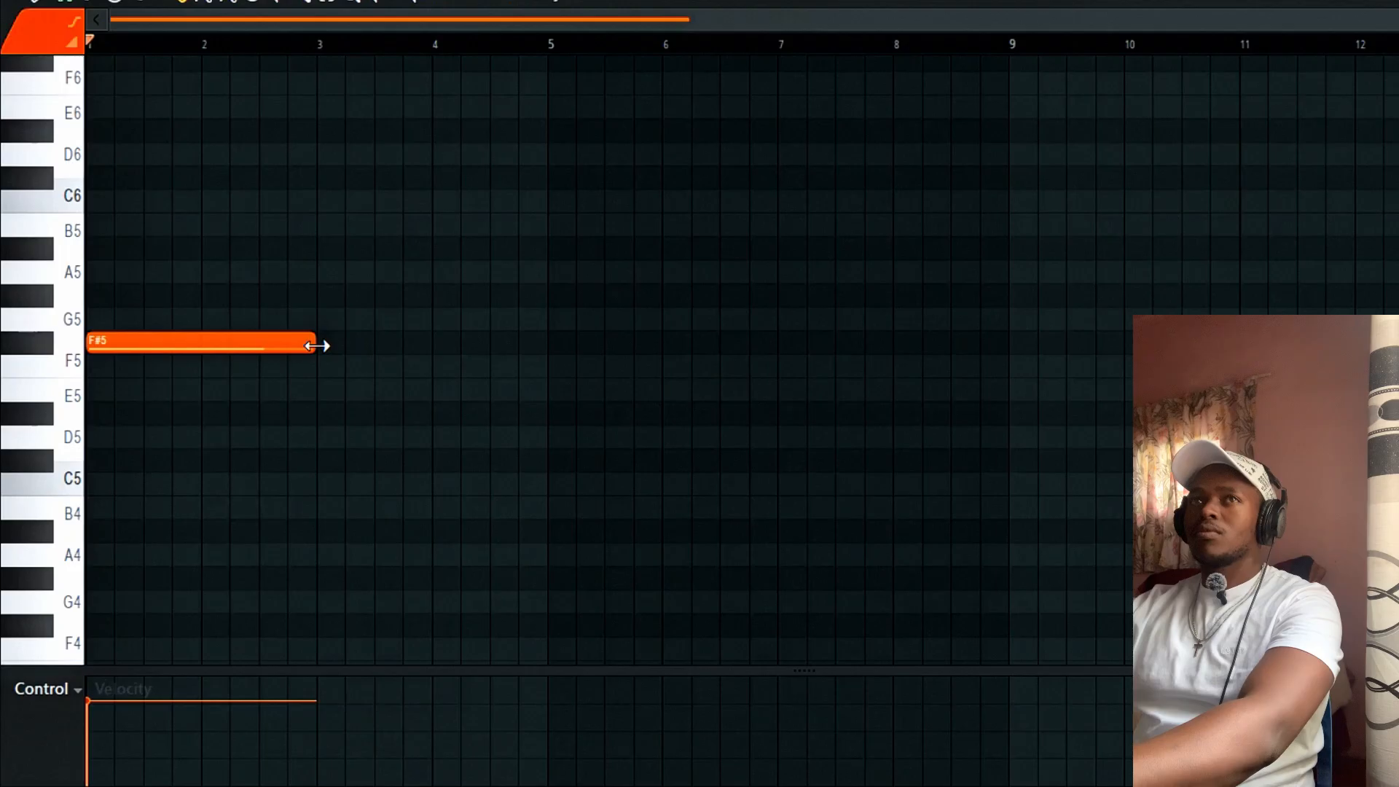
key(space)
click(71, 3)
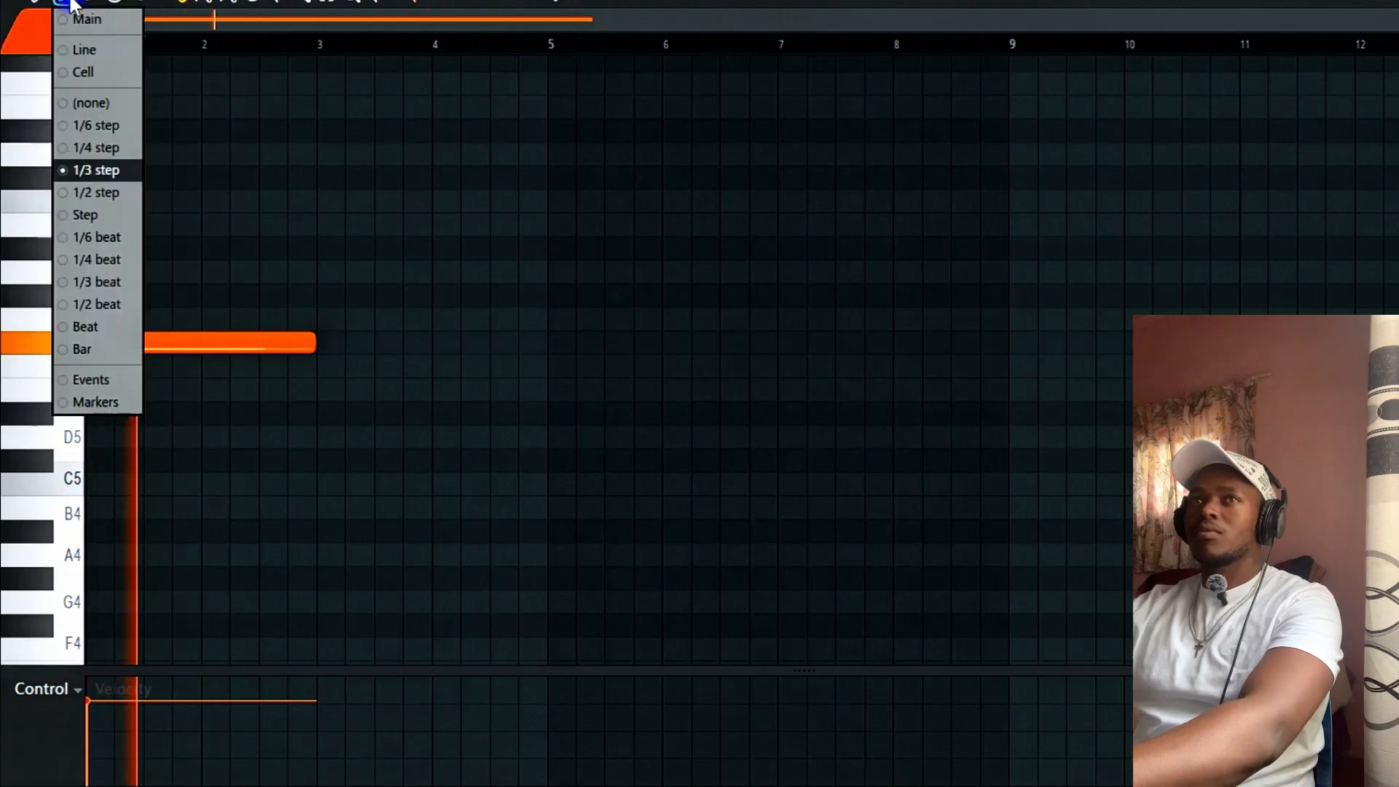
click(86, 51)
key(space)
key(space)
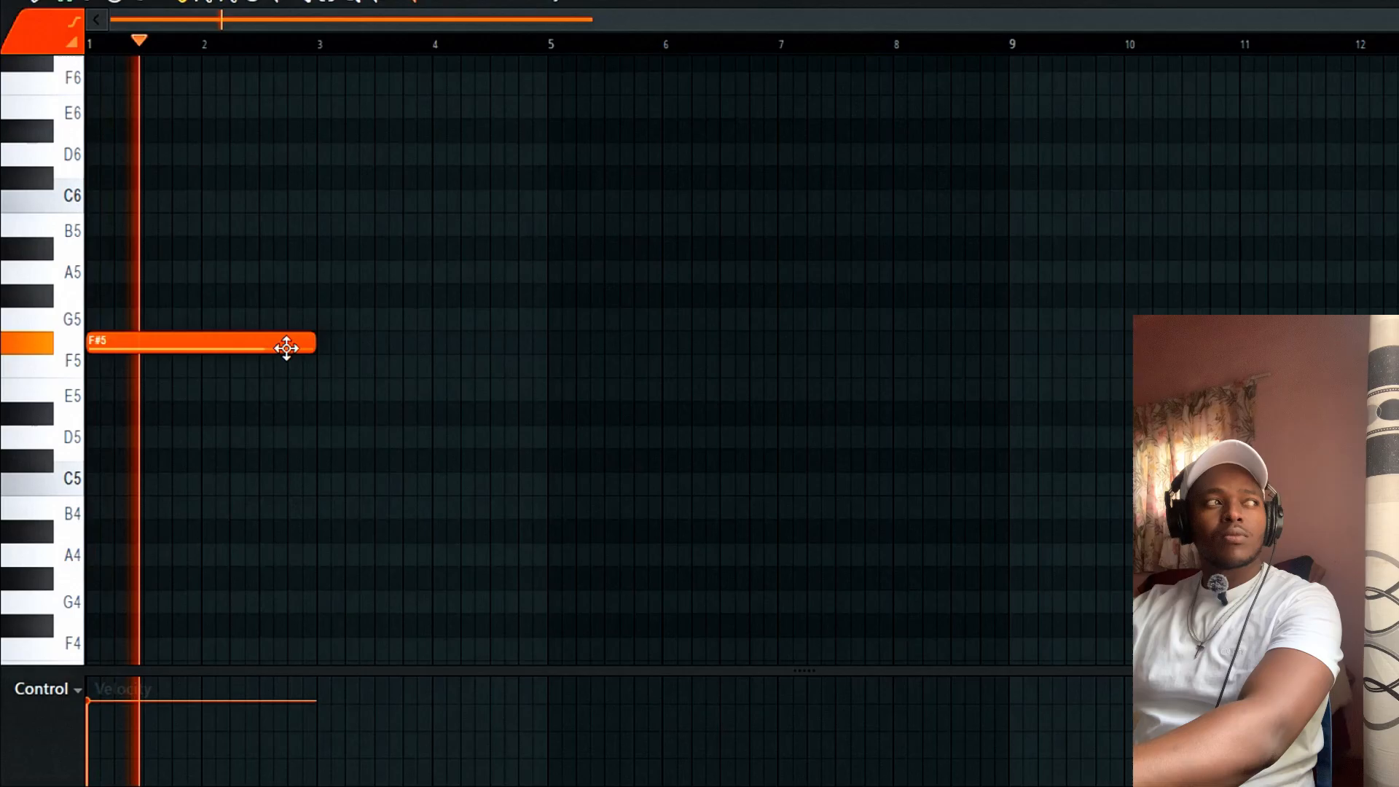
Build a one-bar chord at bar 1 from F#4, D#4 and D#3 notes.
drag(318, 347, 197, 359)
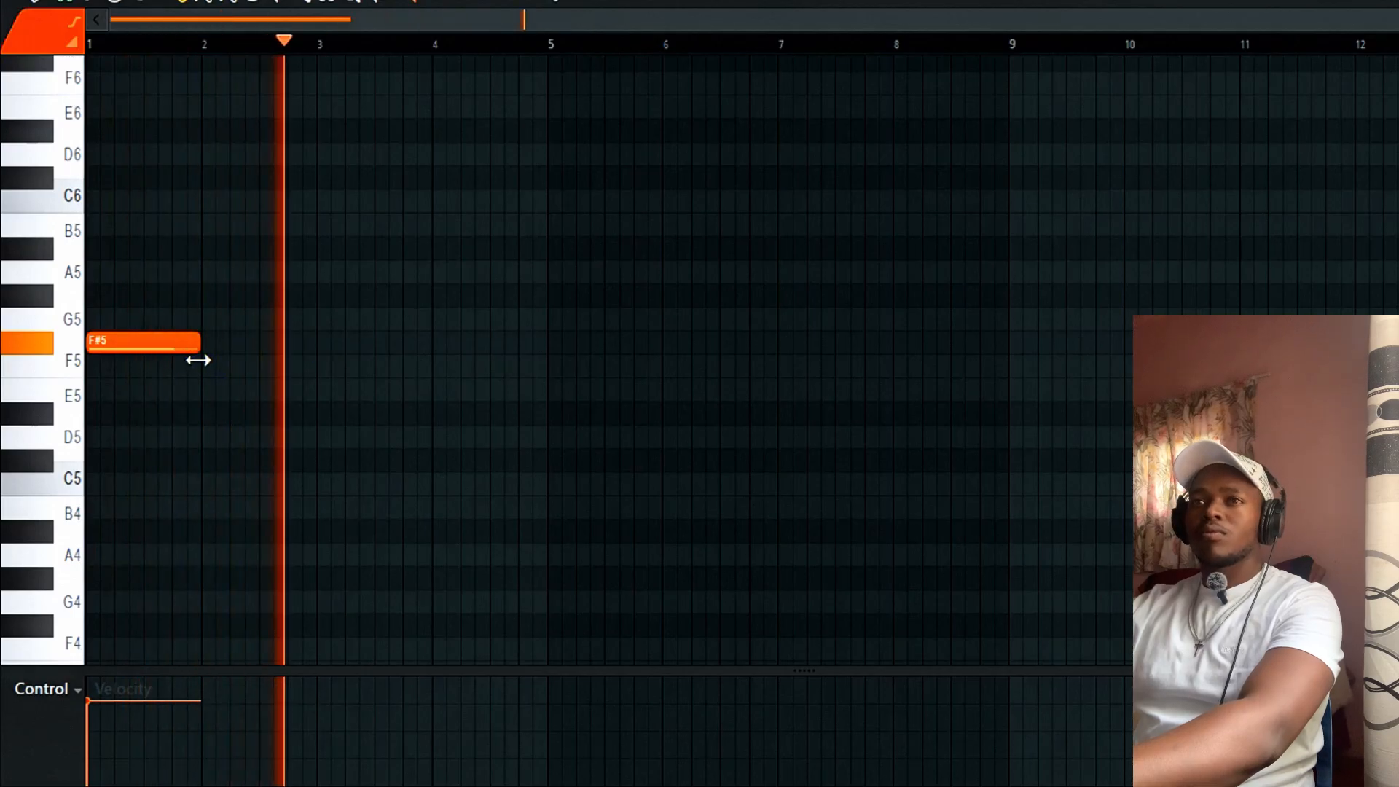
key(space)
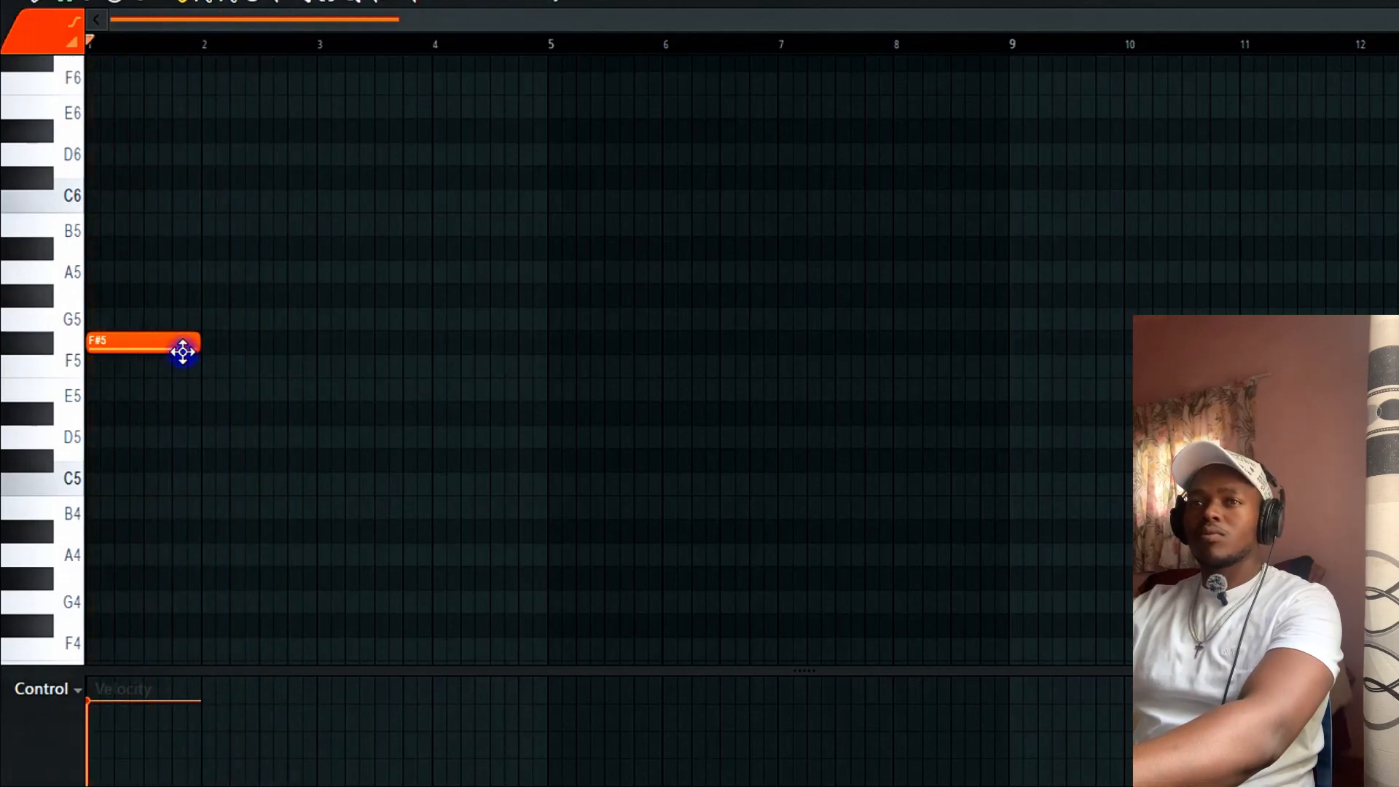
click(106, 435)
right_click(129, 437)
drag(92, 464, 88, 402)
right_click(126, 339)
drag(120, 341, 47, 346)
drag(120, 255, 5, 255)
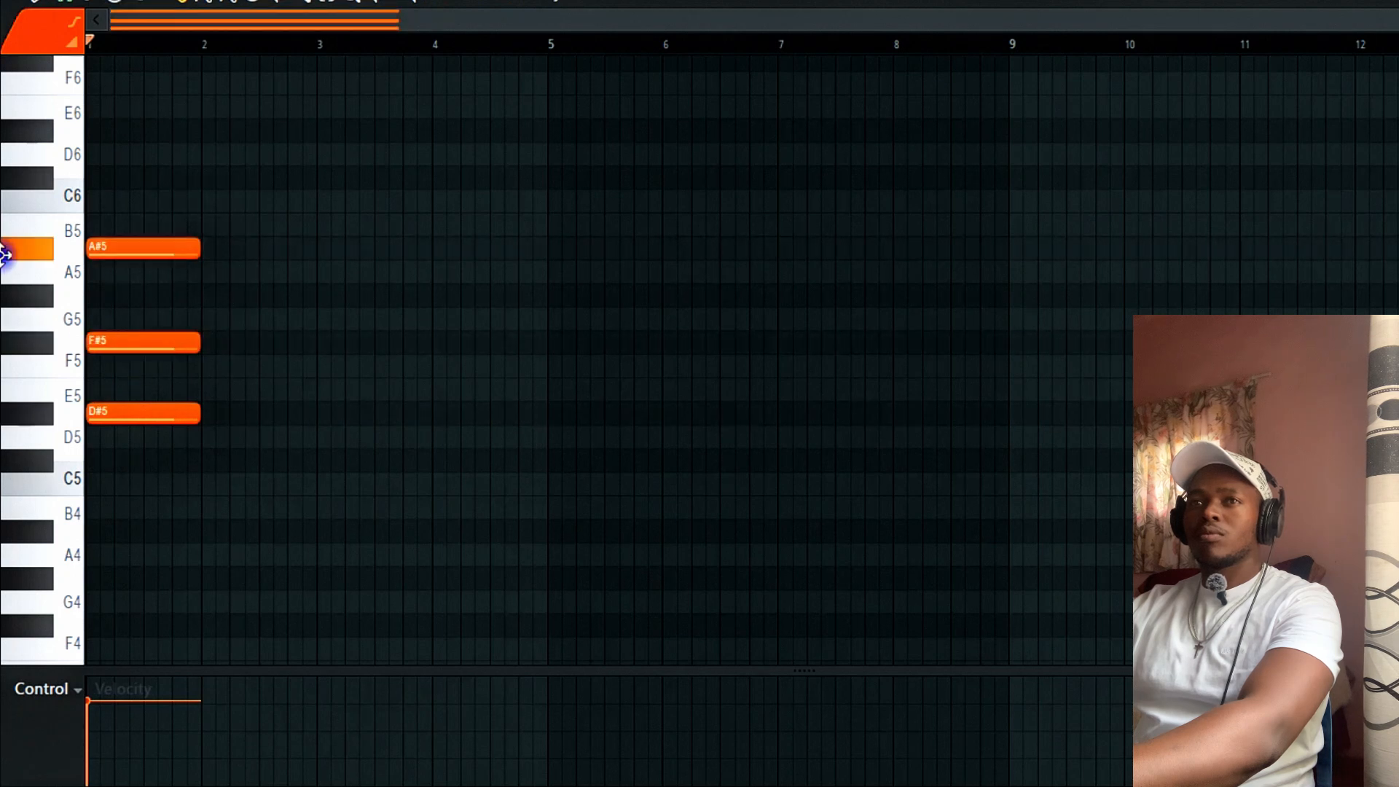
key(space)
key(space)
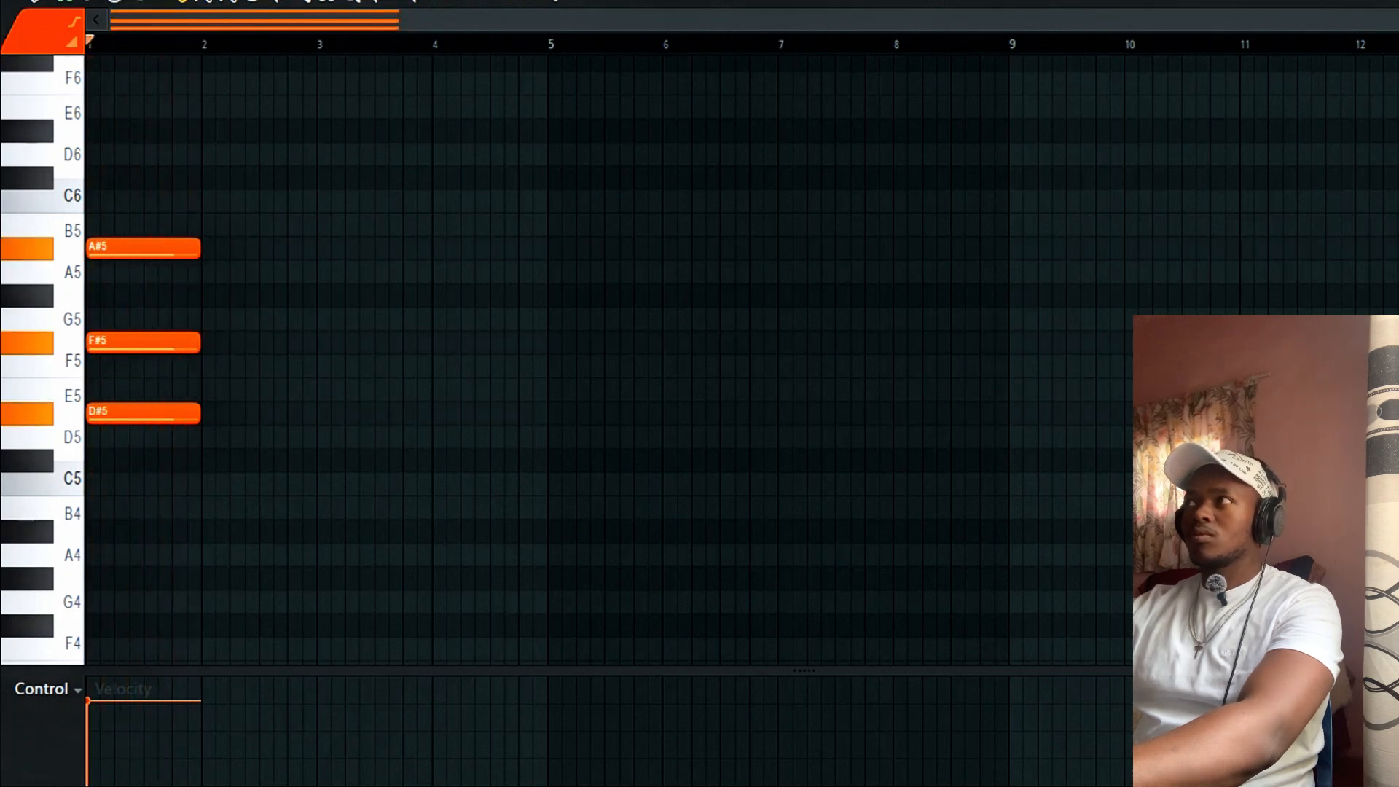
drag(1398, 20, 854, 128)
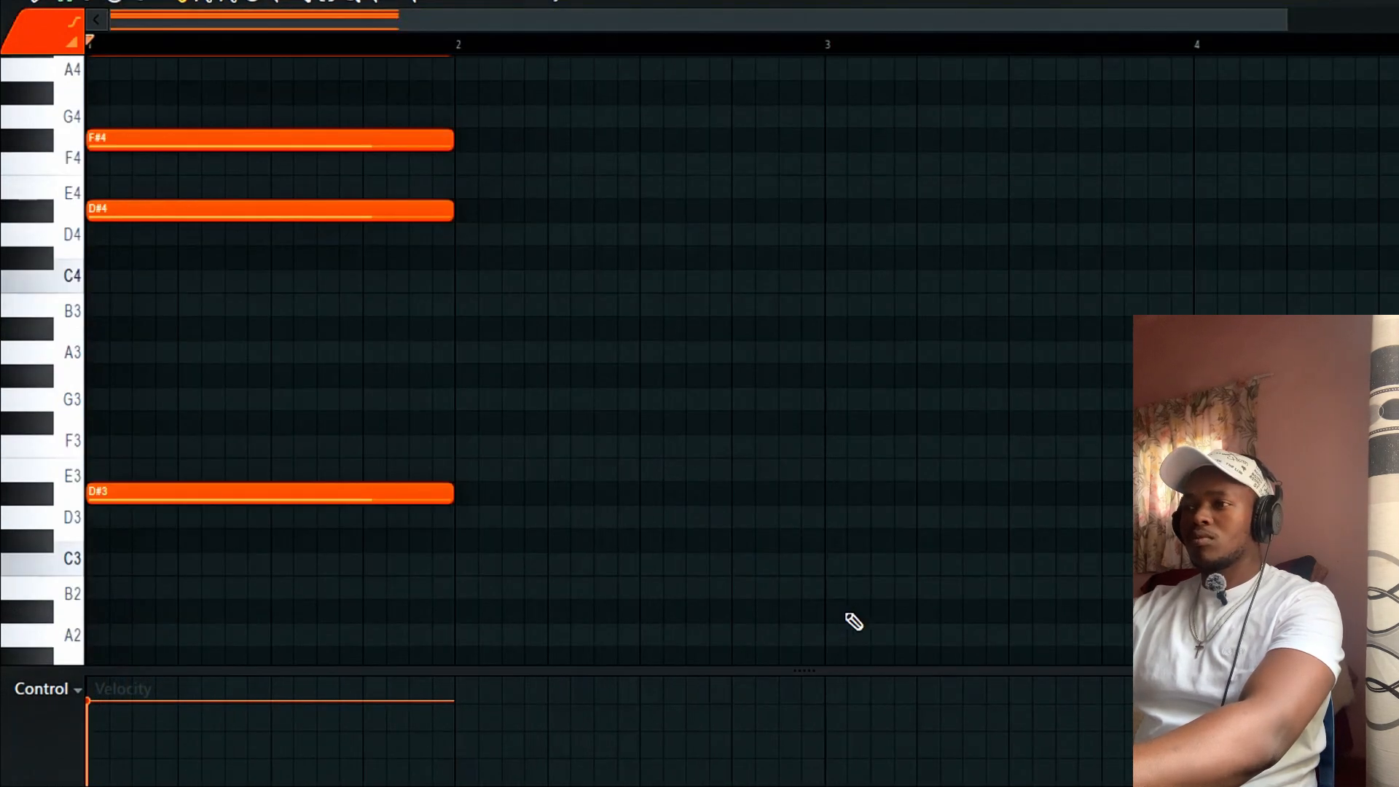
Add a C#3 note at bar 2 after the chord, plus a trial A#2 at bar 3.
drag(854, 622, 795, 614)
key(space)
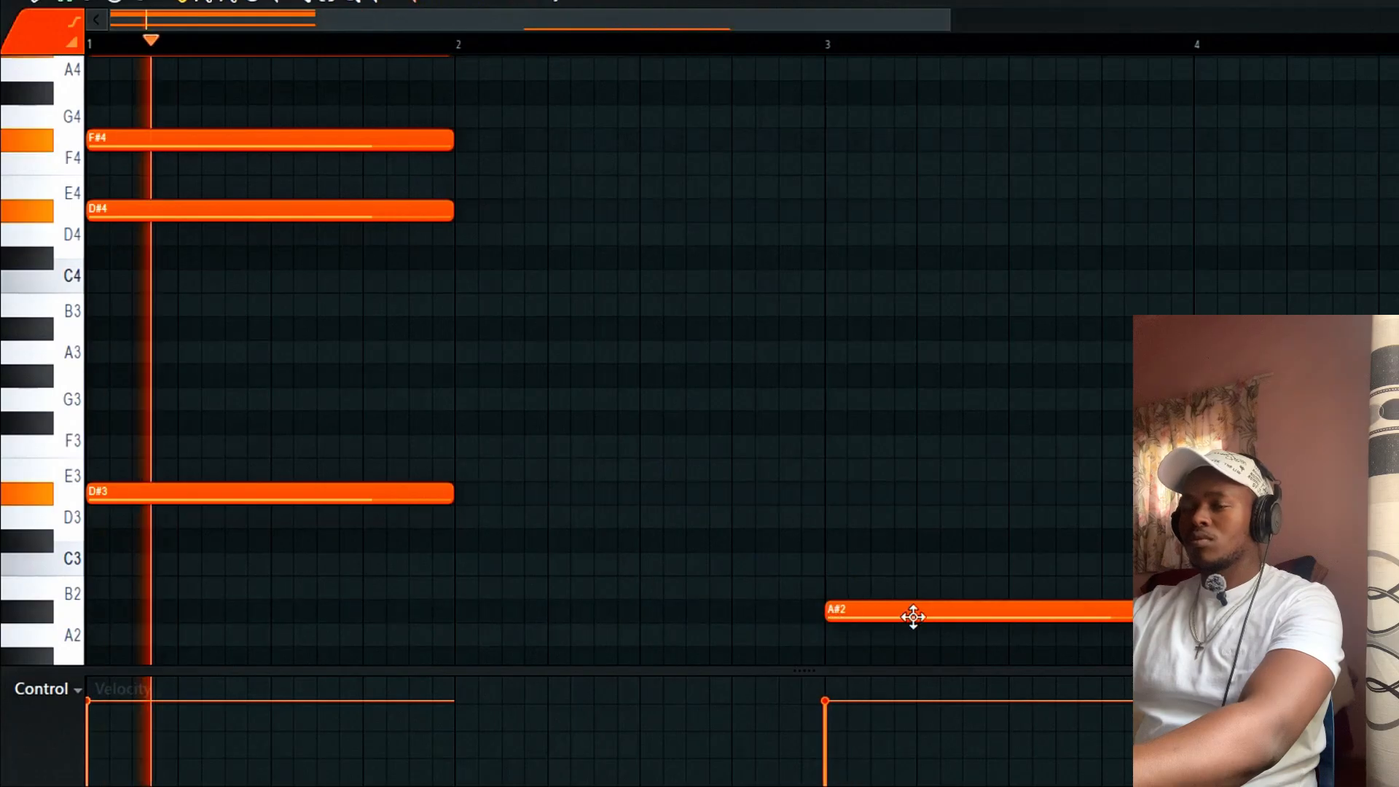
scroll(918, 615, down, 3)
key(space)
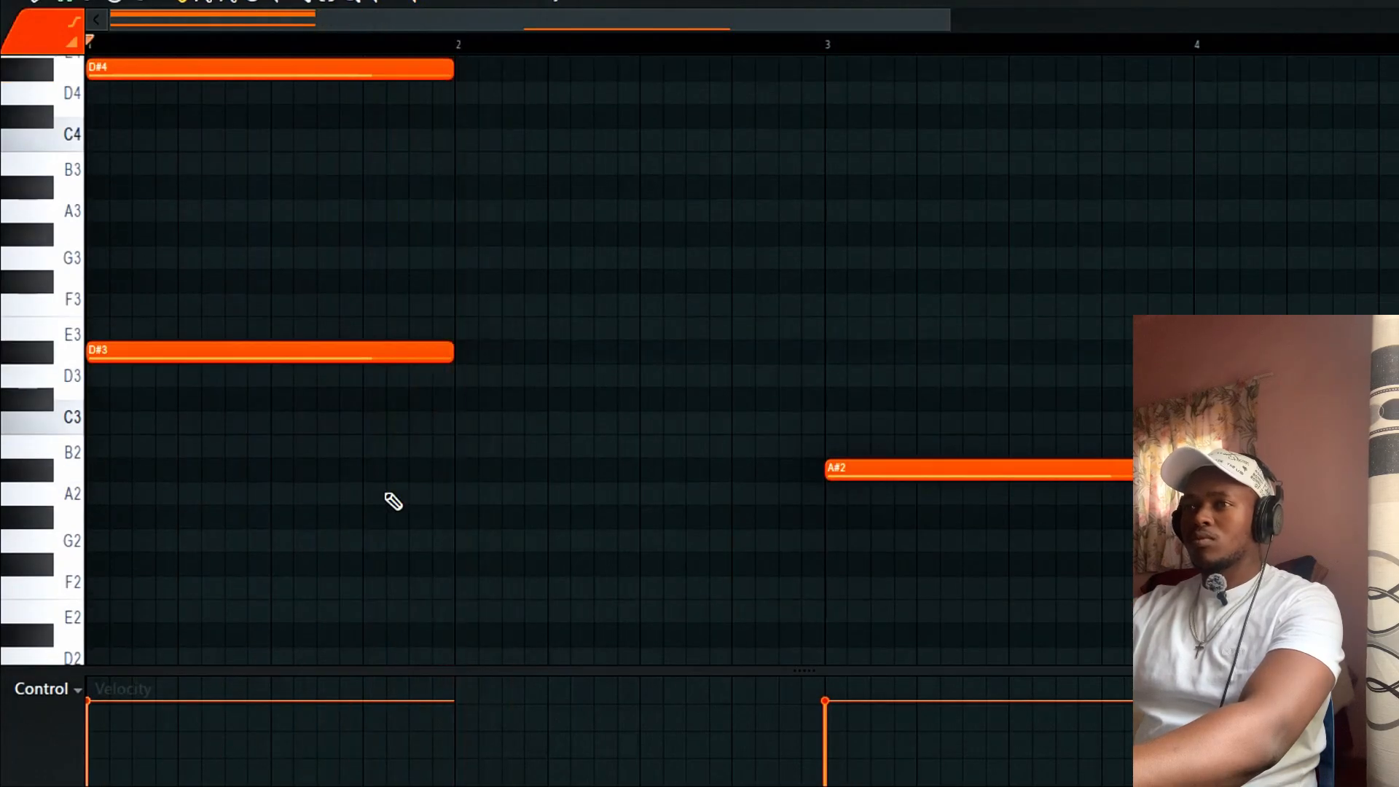
click(445, 405)
key(space)
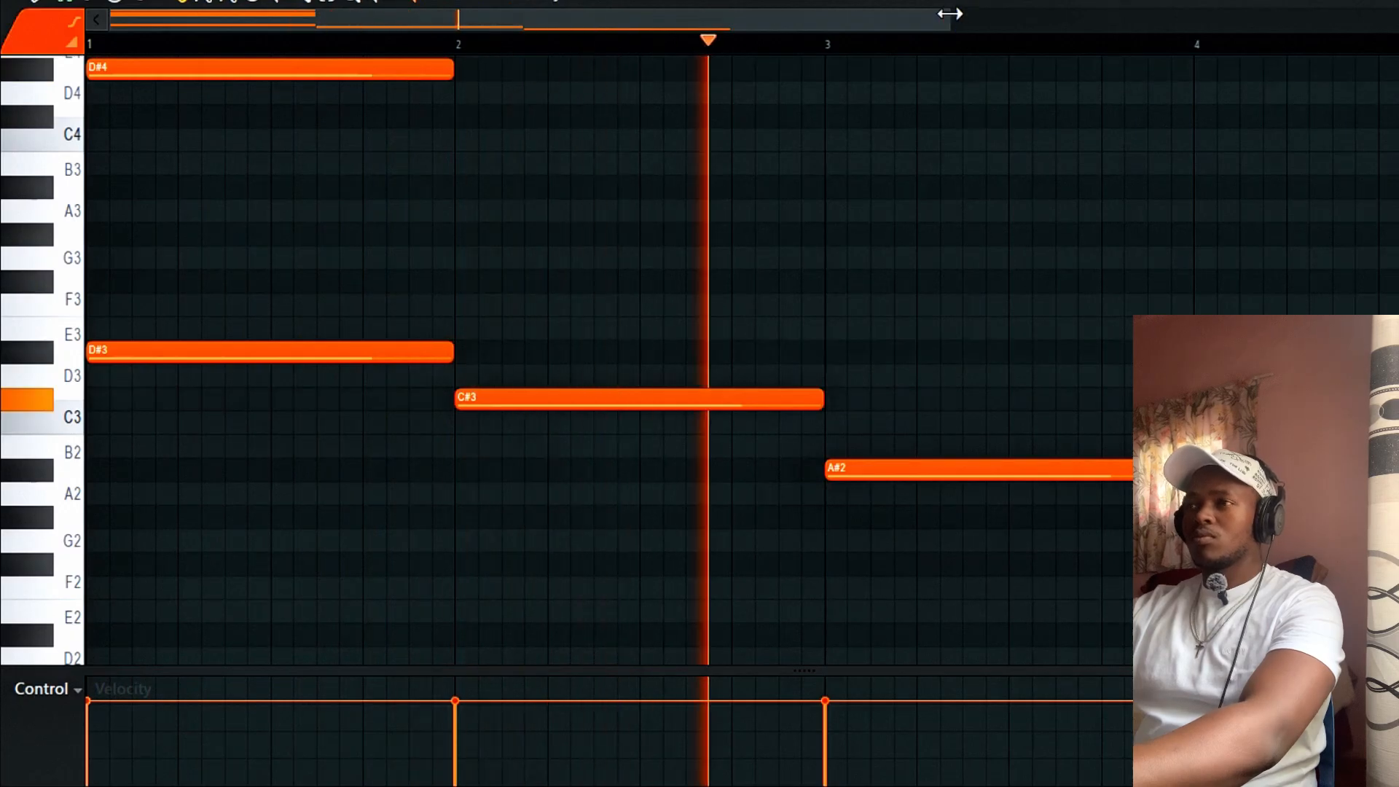
Replace the bar-3 A#2 with a B2 note stretched to end at bar 5.
drag(948, 15, 1305, 19)
key(space)
drag(597, 421, 596, 452)
key(space)
right_click(651, 466)
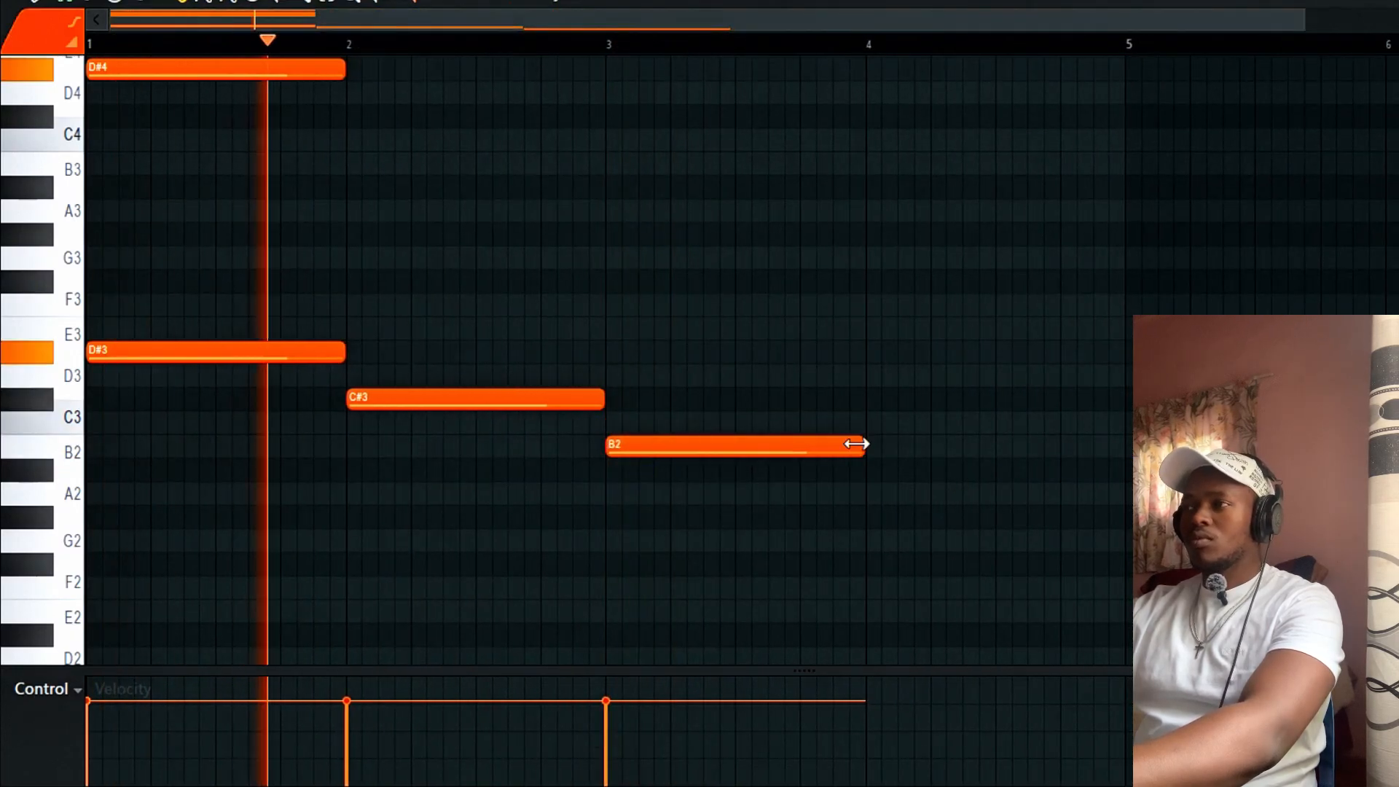
drag(862, 446, 1126, 448)
scroll(937, 490, up, 3)
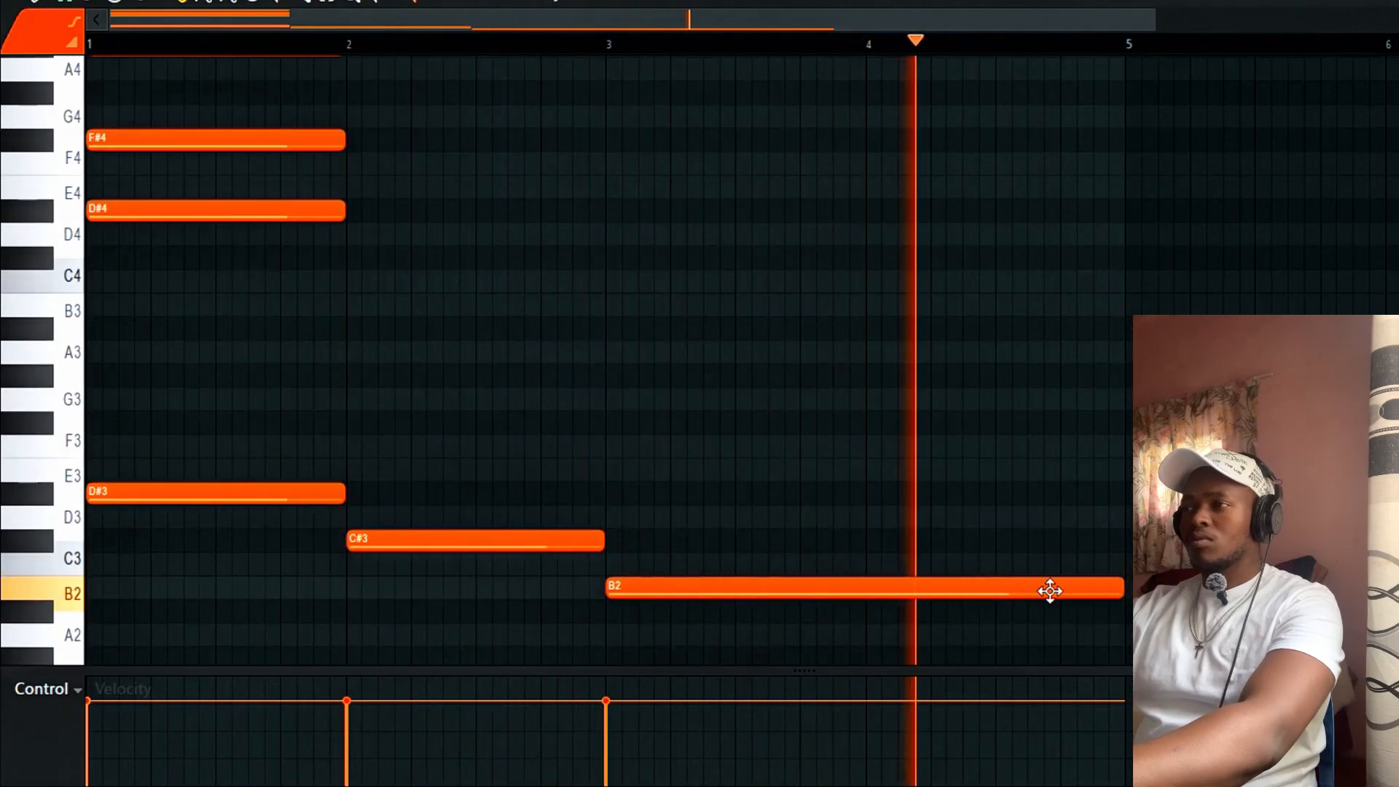
Add another B2 at bar 5 and an A#2 at bar 6.
click(1124, 587)
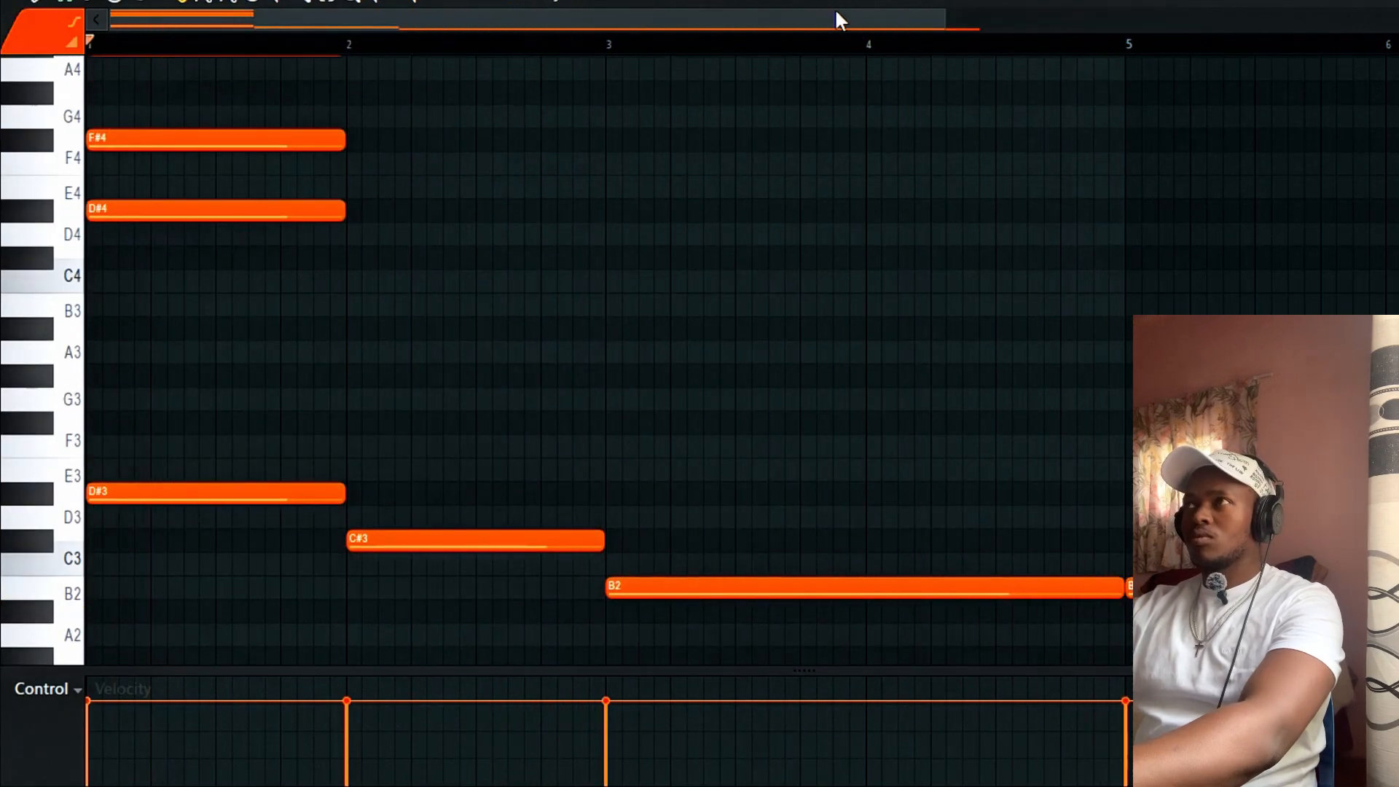
click(1071, 45)
drag(945, 22, 1362, 90)
scroll(947, 365, down, 3)
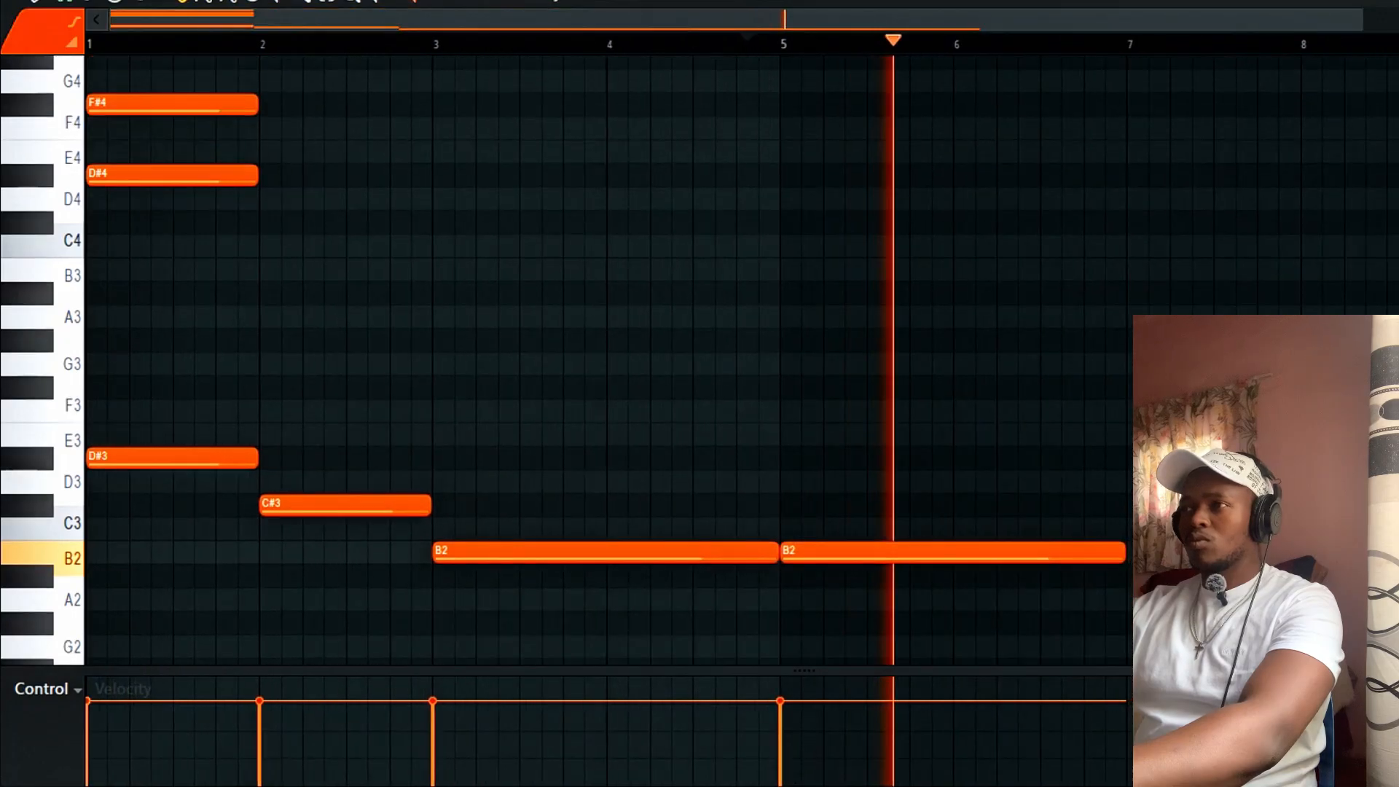
click(951, 487)
click(956, 463)
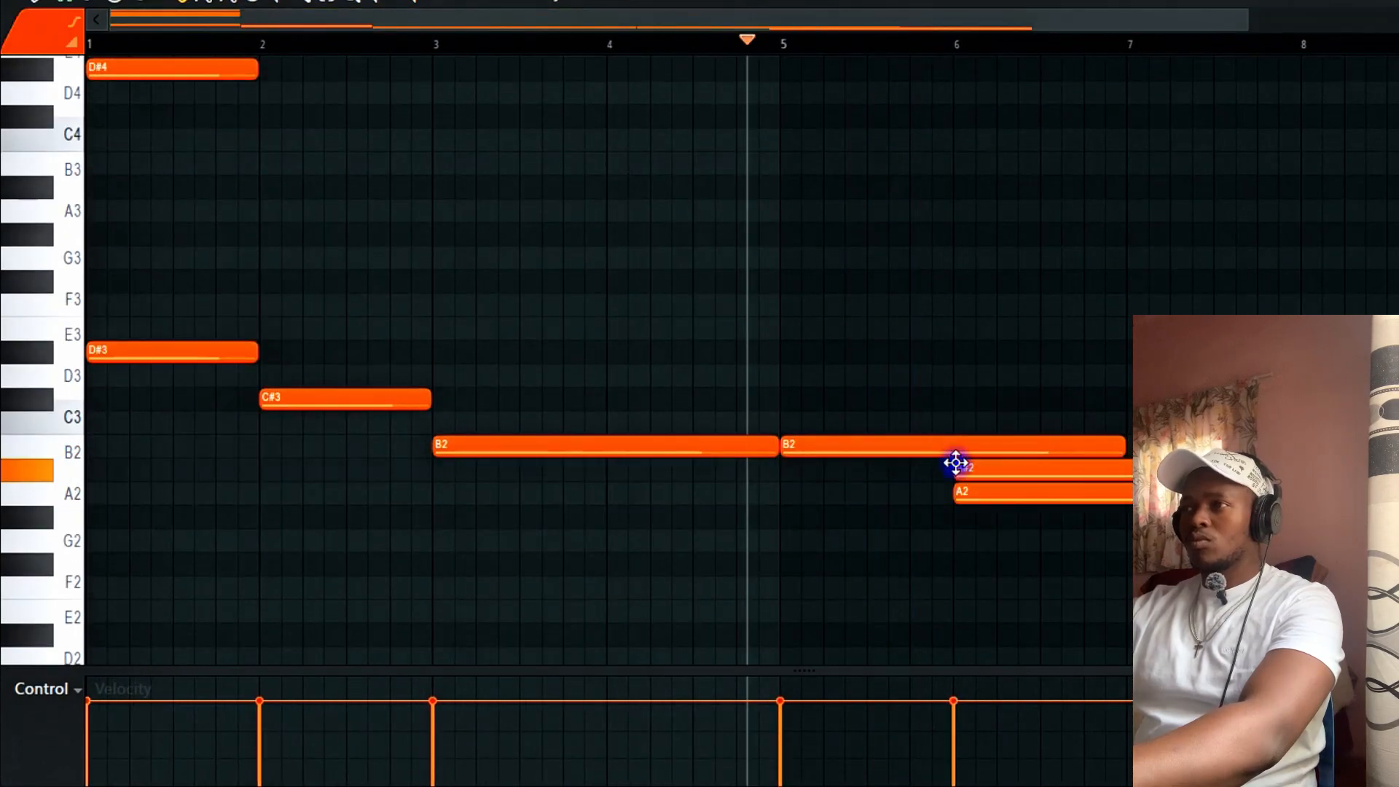
right_click(973, 493)
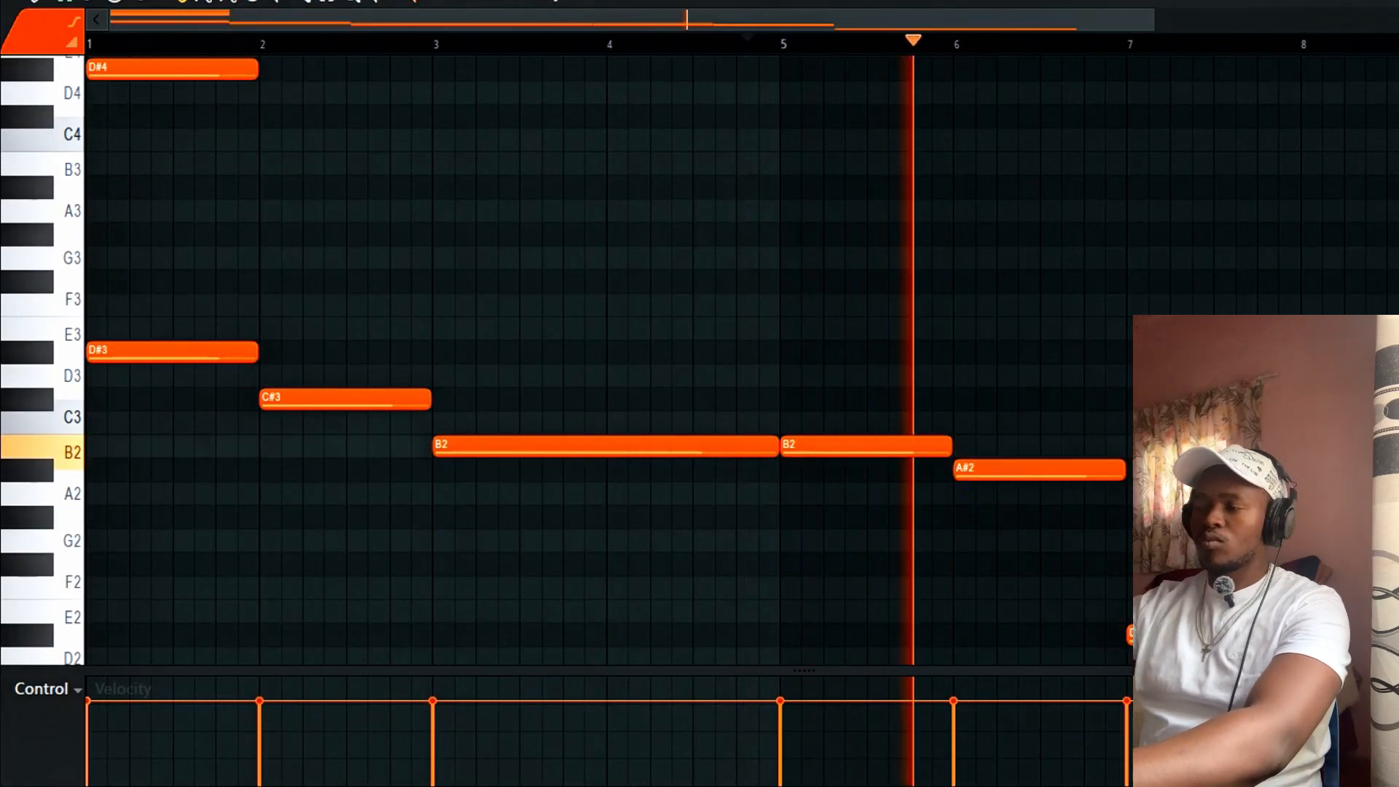
scroll(609, 361, up, 3)
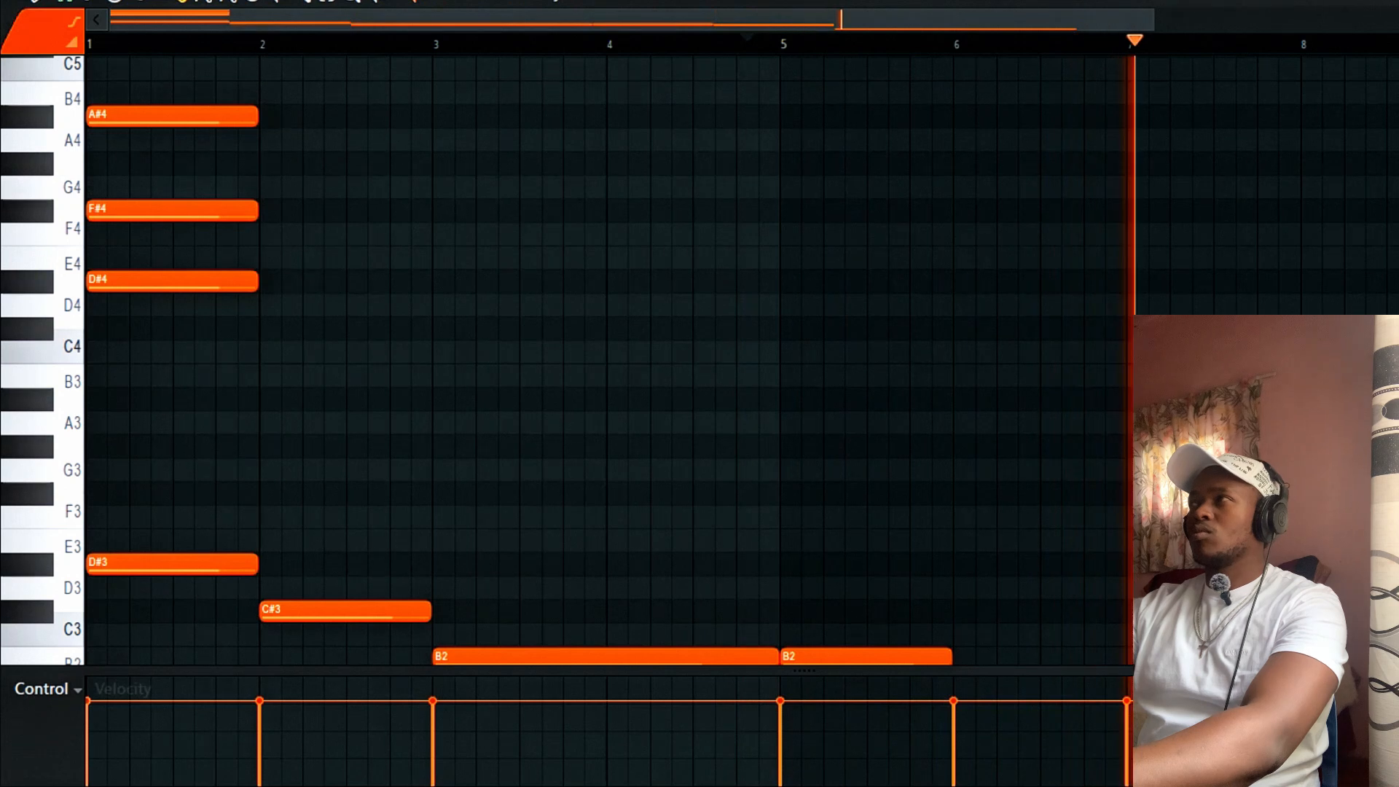
scroll(609, 413, down, 3)
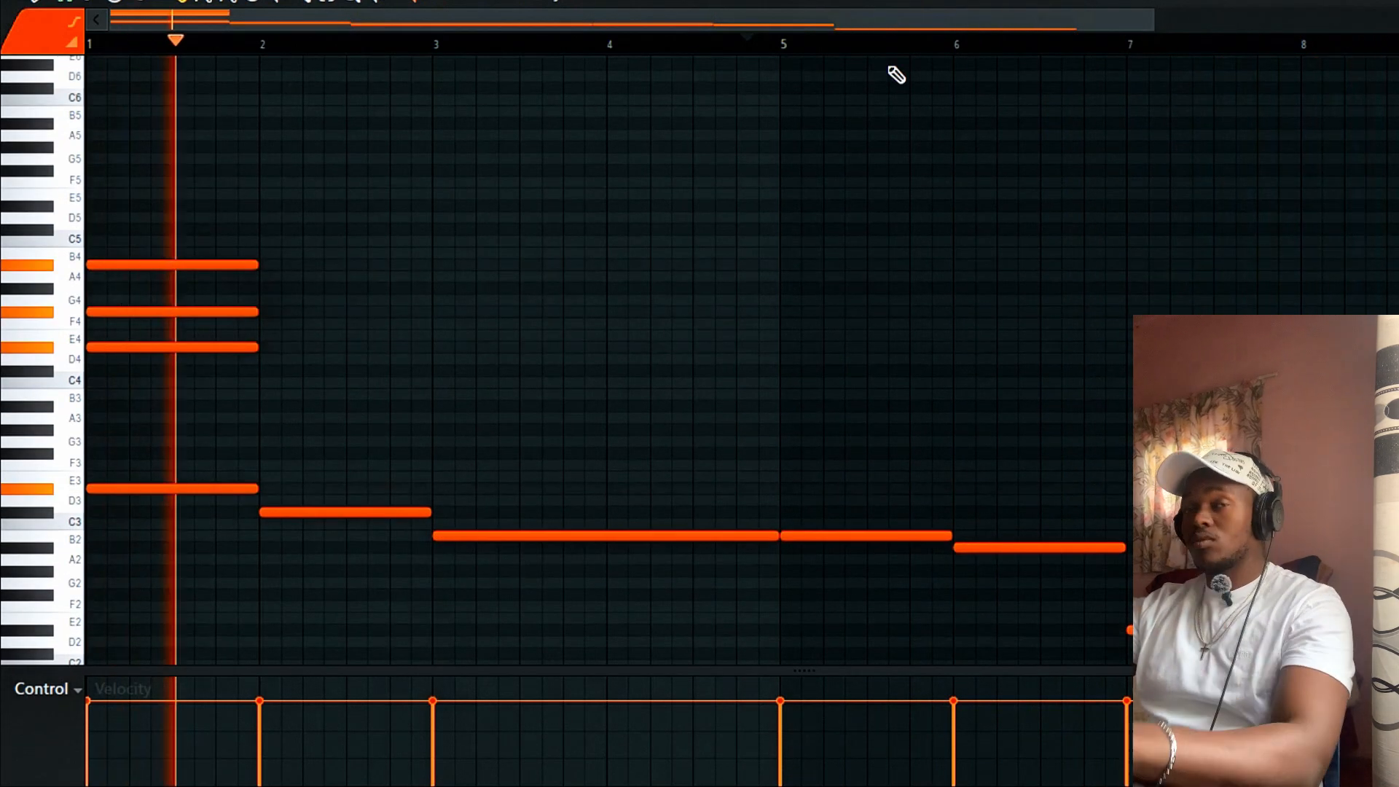
Delete the A#4, F#4 and D#4 chord notes from bar 1.
key(space)
right_click(237, 265)
right_click(234, 312)
right_click(232, 347)
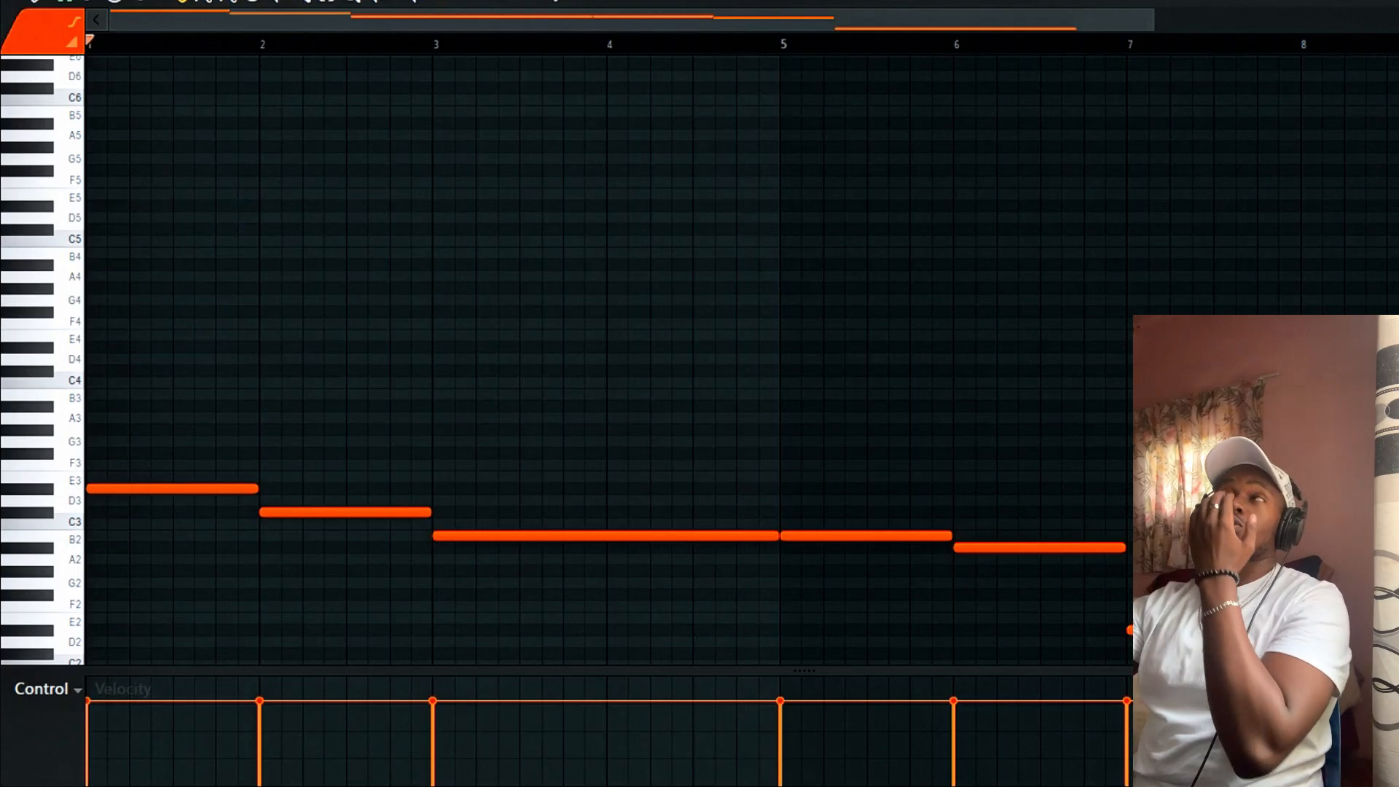
Duplicate all notes in place and shift the copy up an octave.
scroll(609, 559, up, 1)
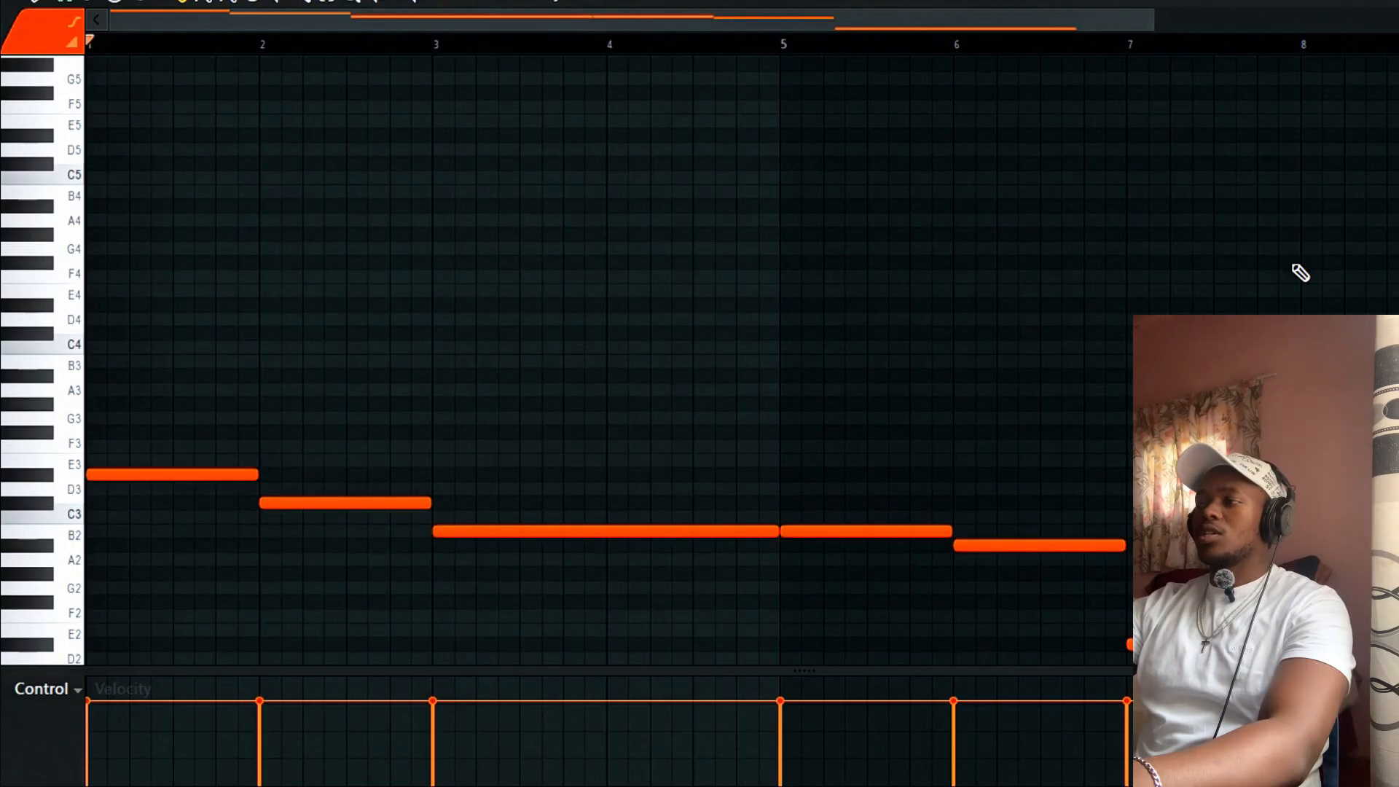
drag(1239, 654, 3, 300)
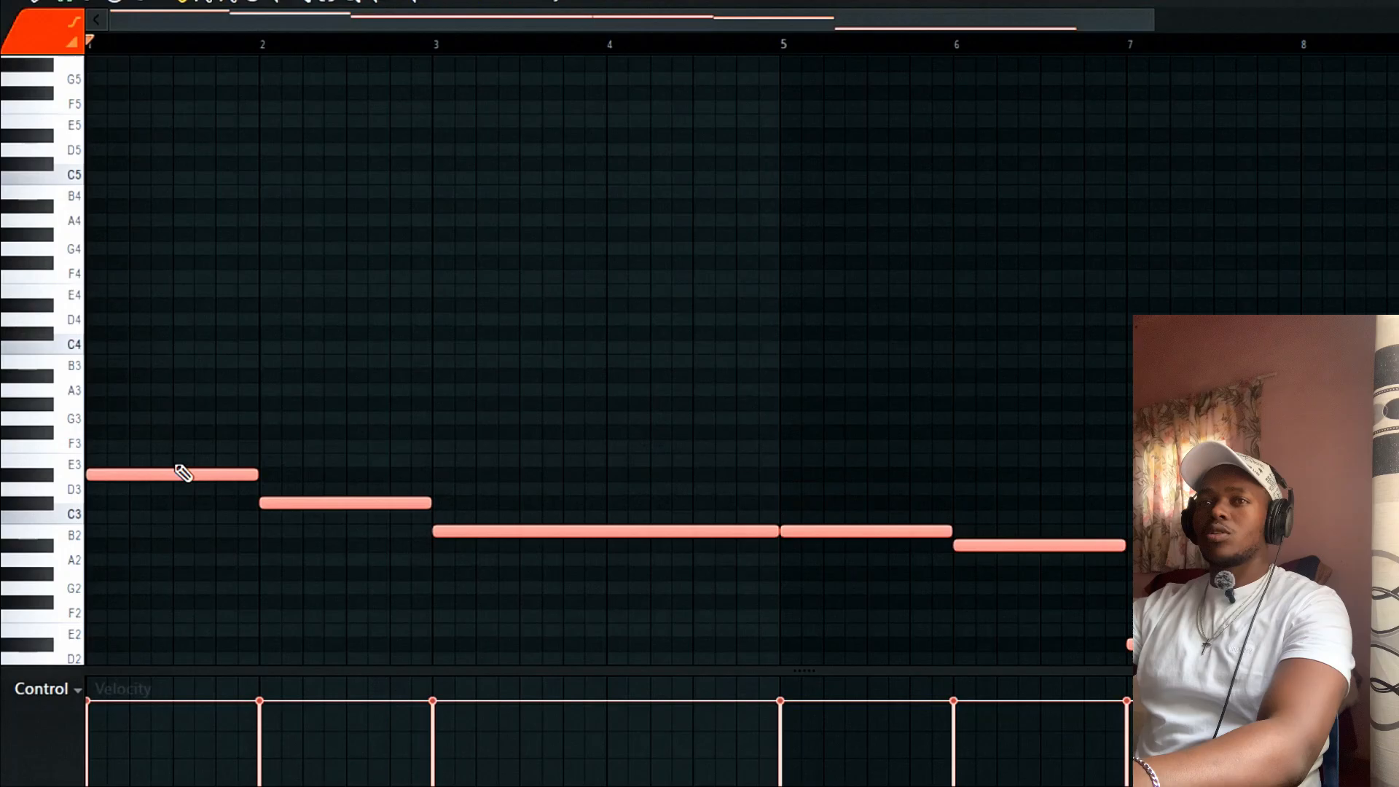
drag(147, 476, 143, 478)
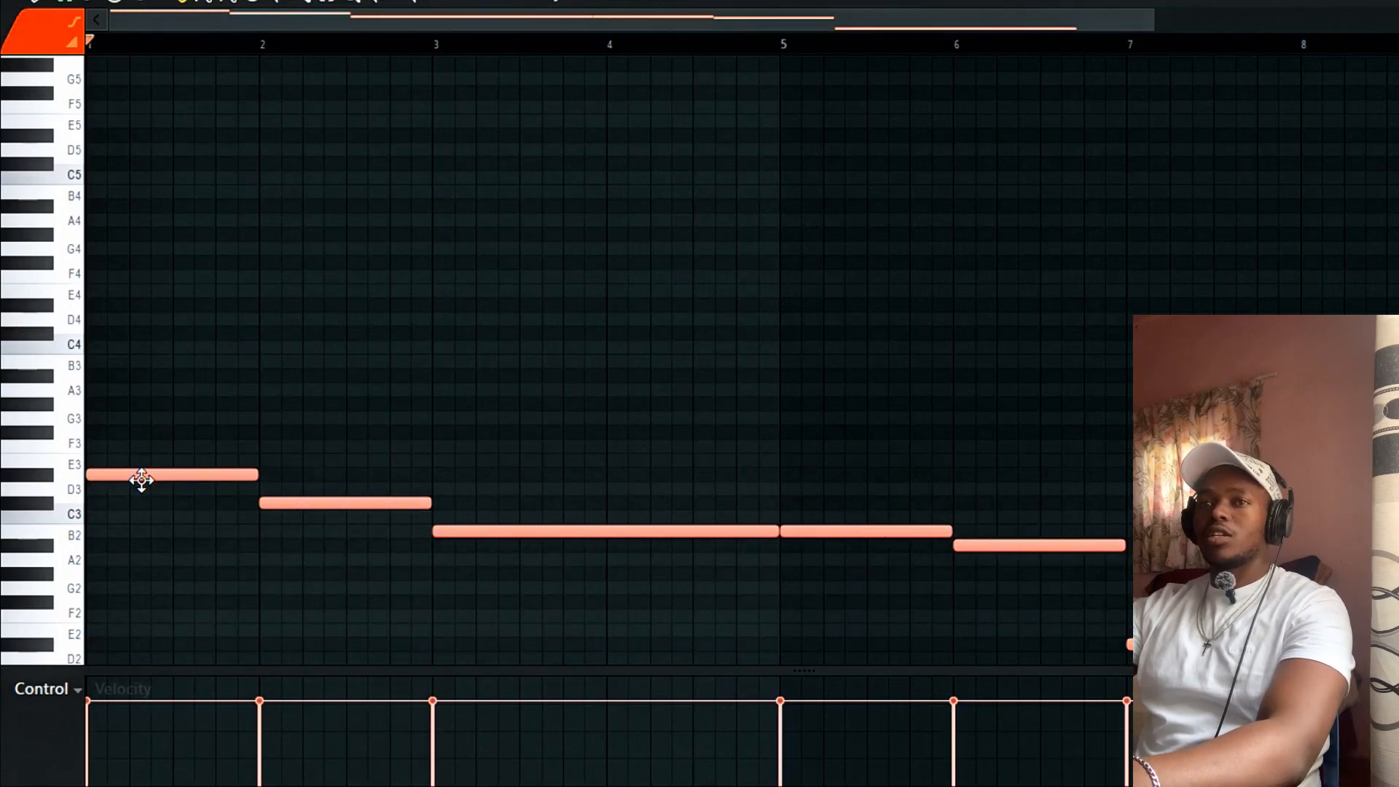
mouse_move(141, 479)
mouse_down()
mouse_move(268, 468)
mouse_move(151, 471)
mouse_up()
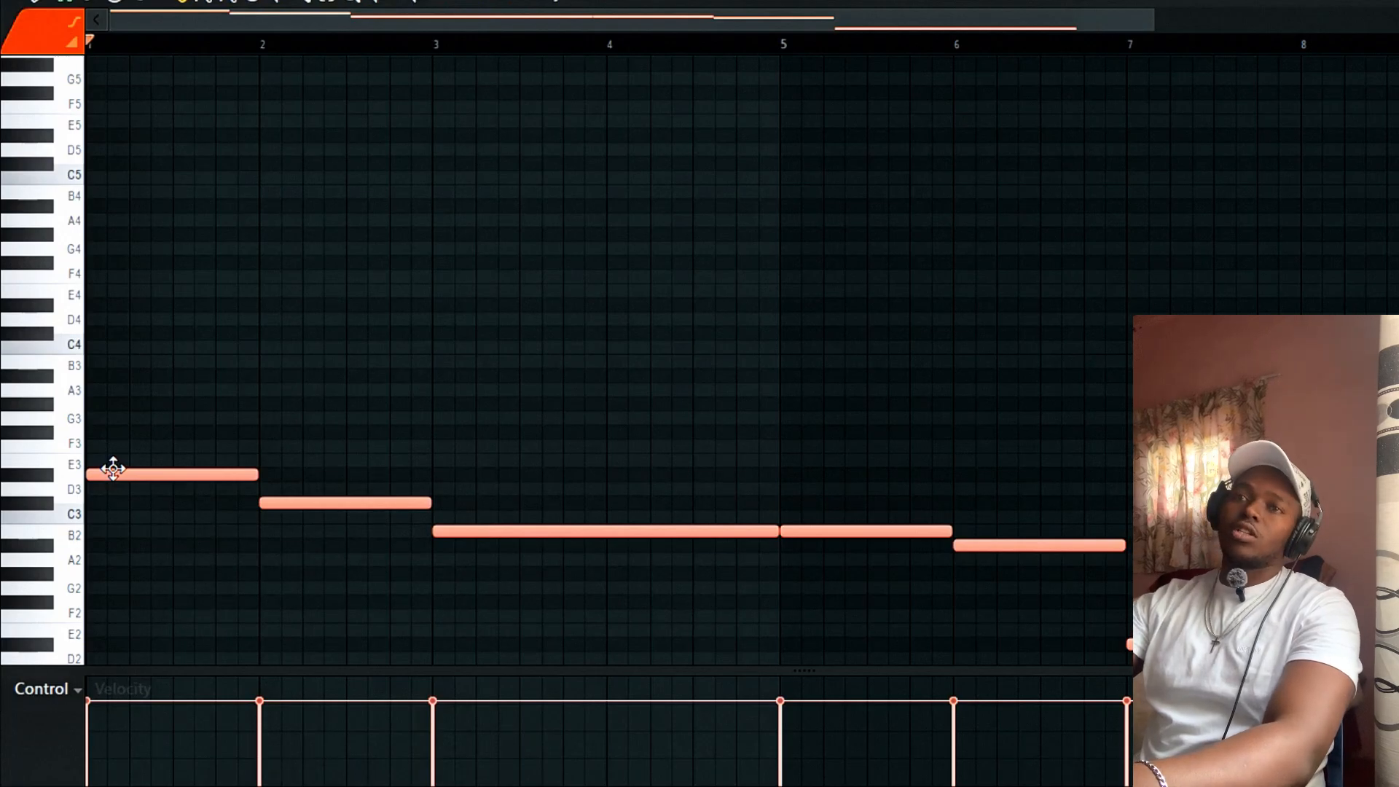
key(ctrl+Up)
key(ctrl+Up)
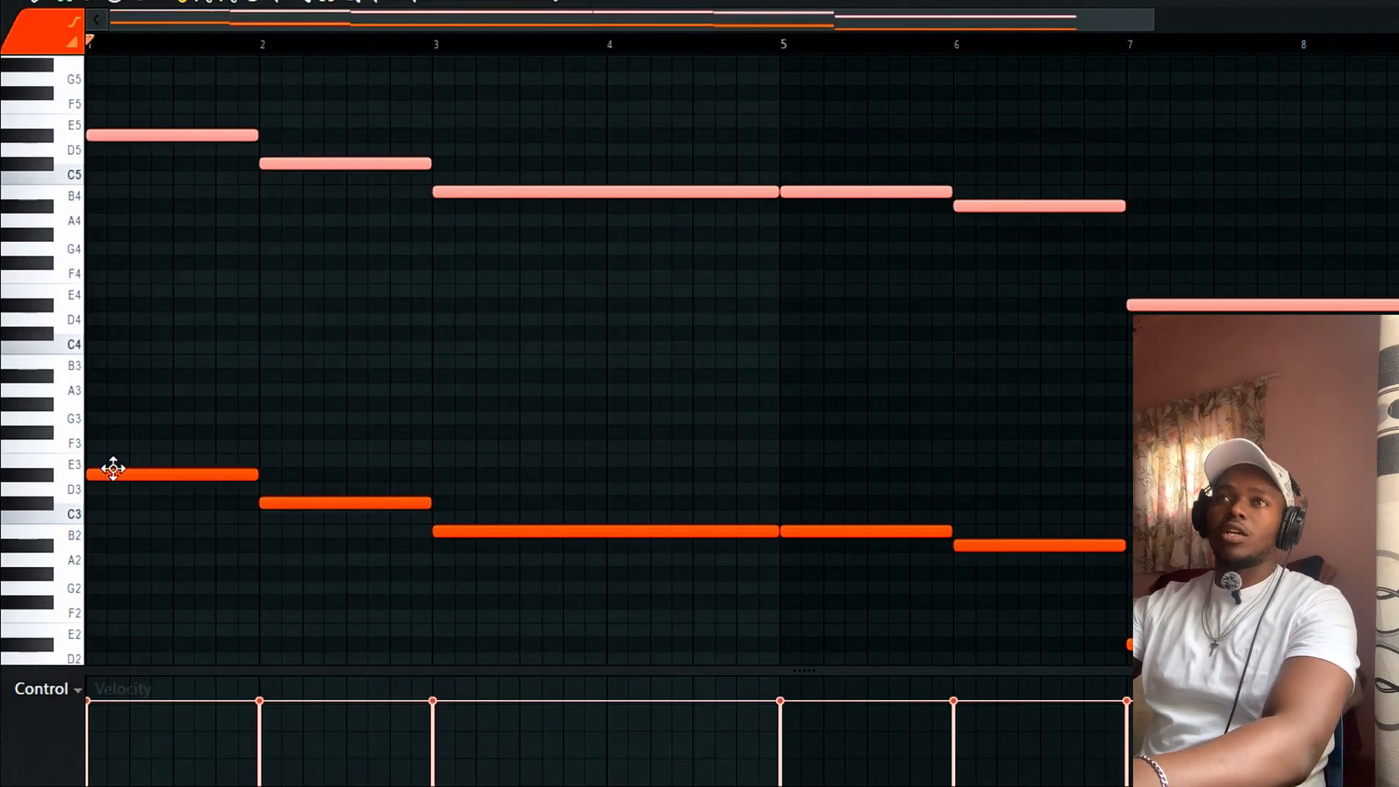
Duplicate the upper line again and shift the copy up to form the chords' middle notes.
scroll(157, 408, up, 5)
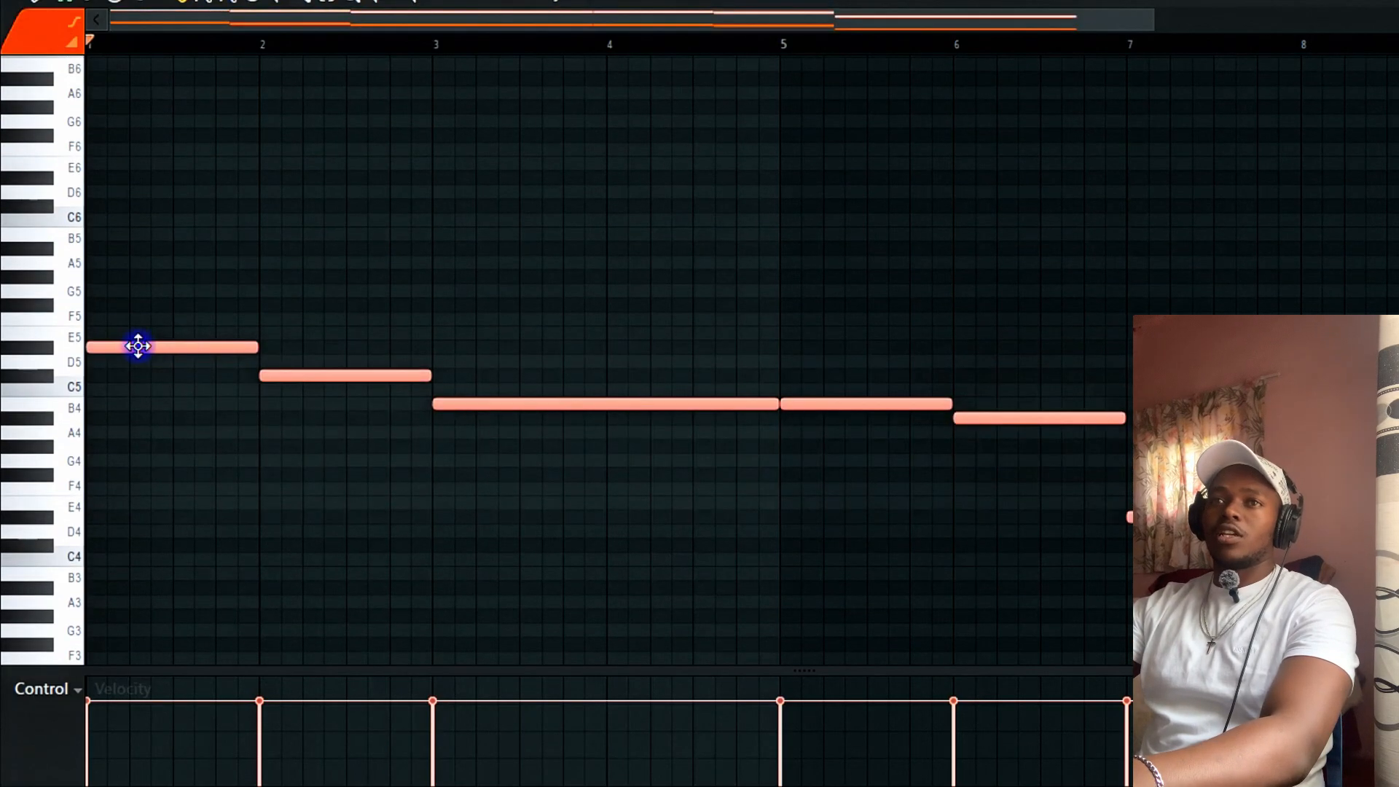
drag(137, 347, 55, 349)
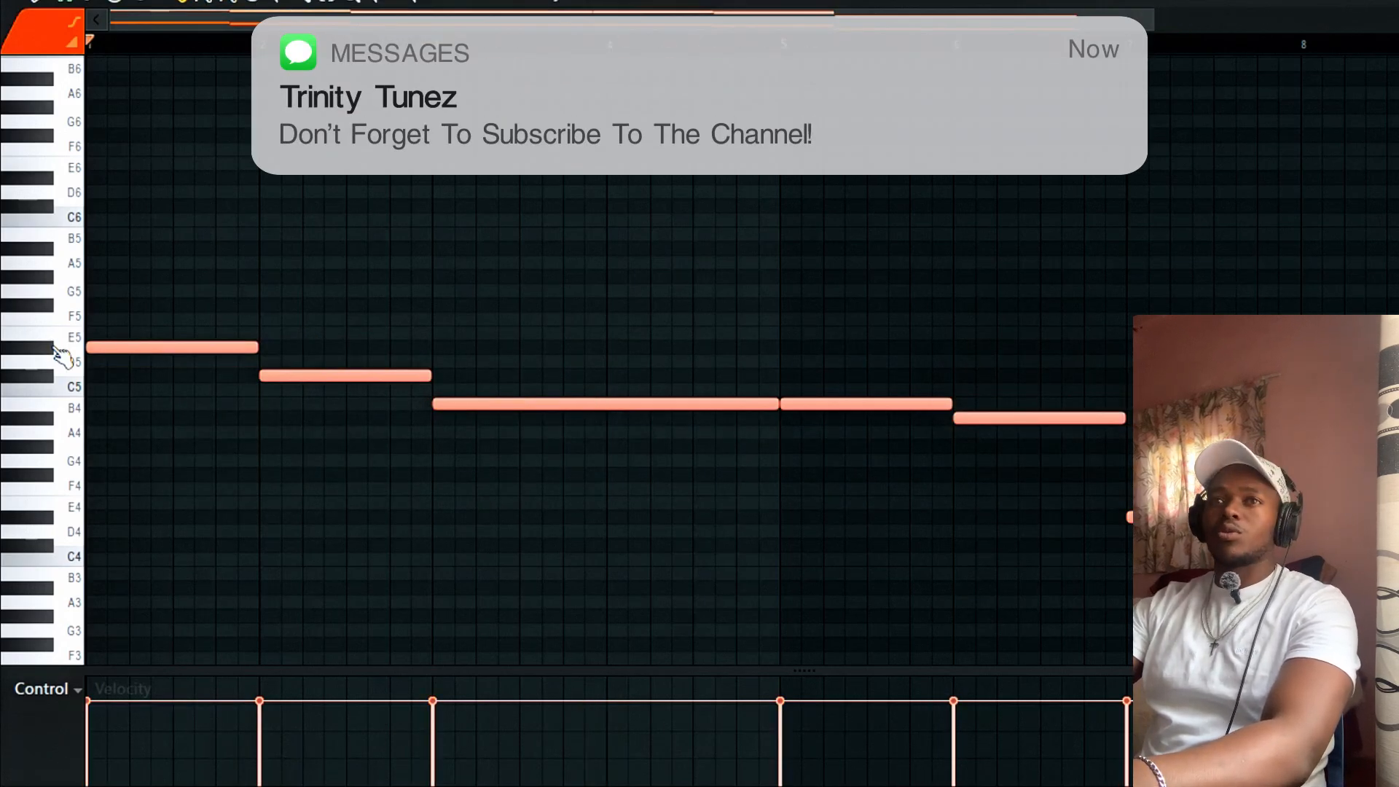
key(Up)
key(Up)
key(Up)
key(Up)
key(Up)
key(Up)
key(Up)
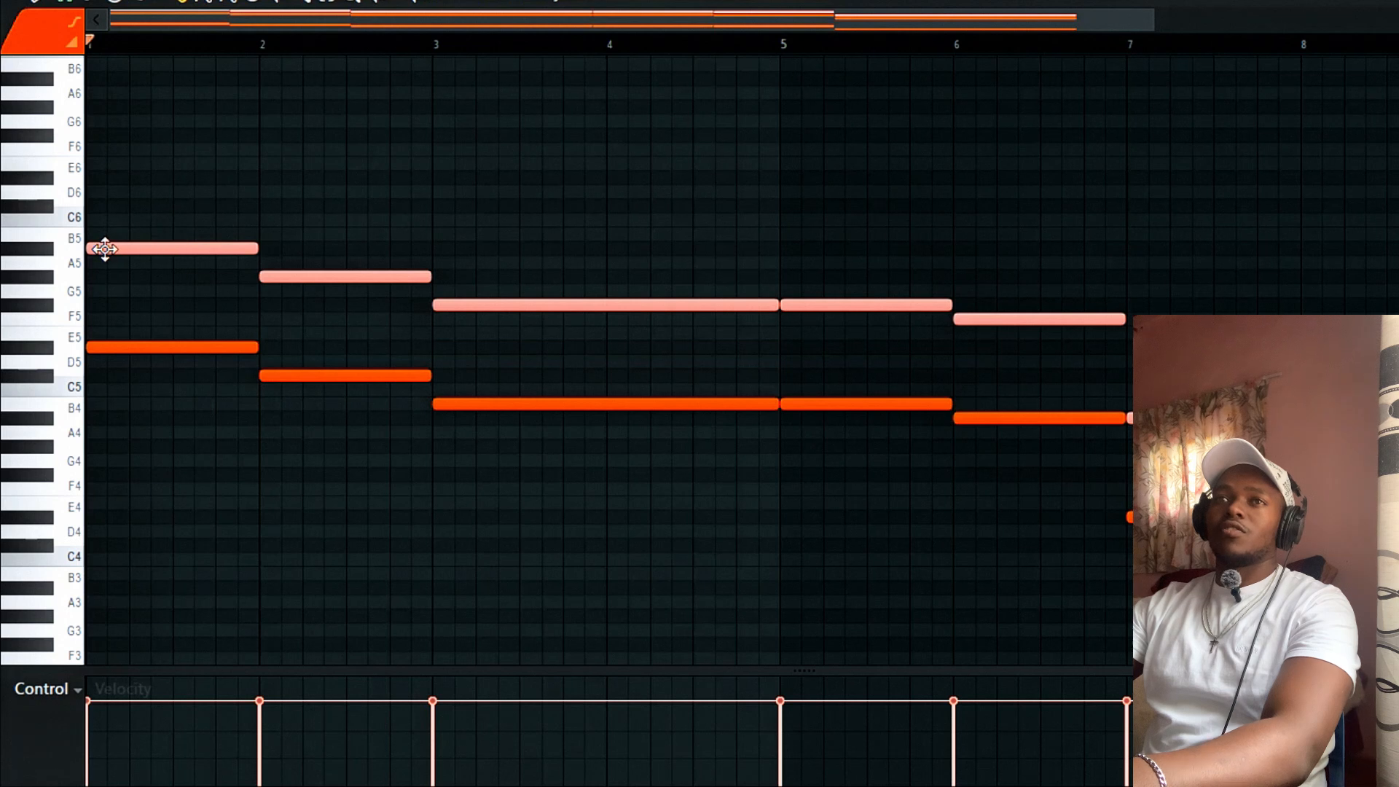
drag(105, 249, 82, 298)
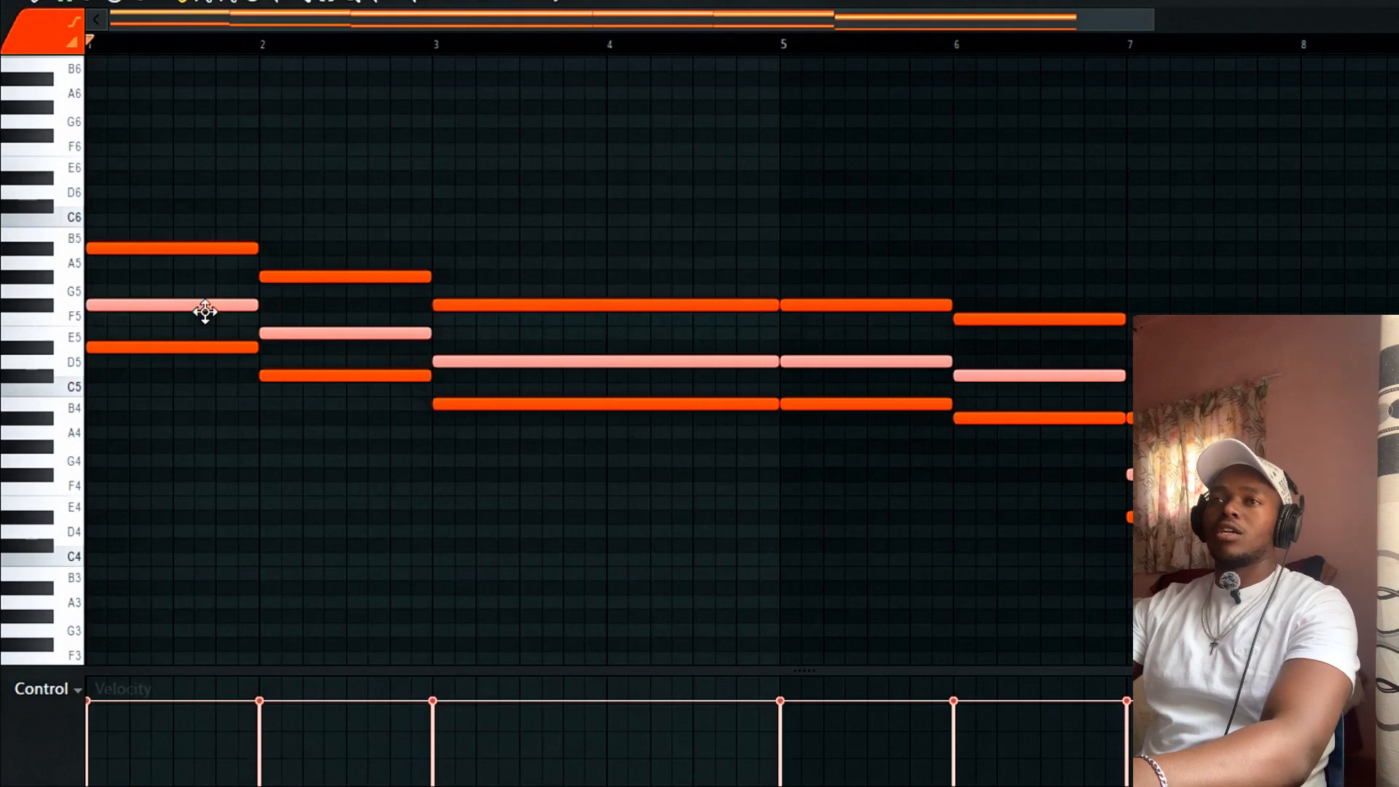
click(314, 193)
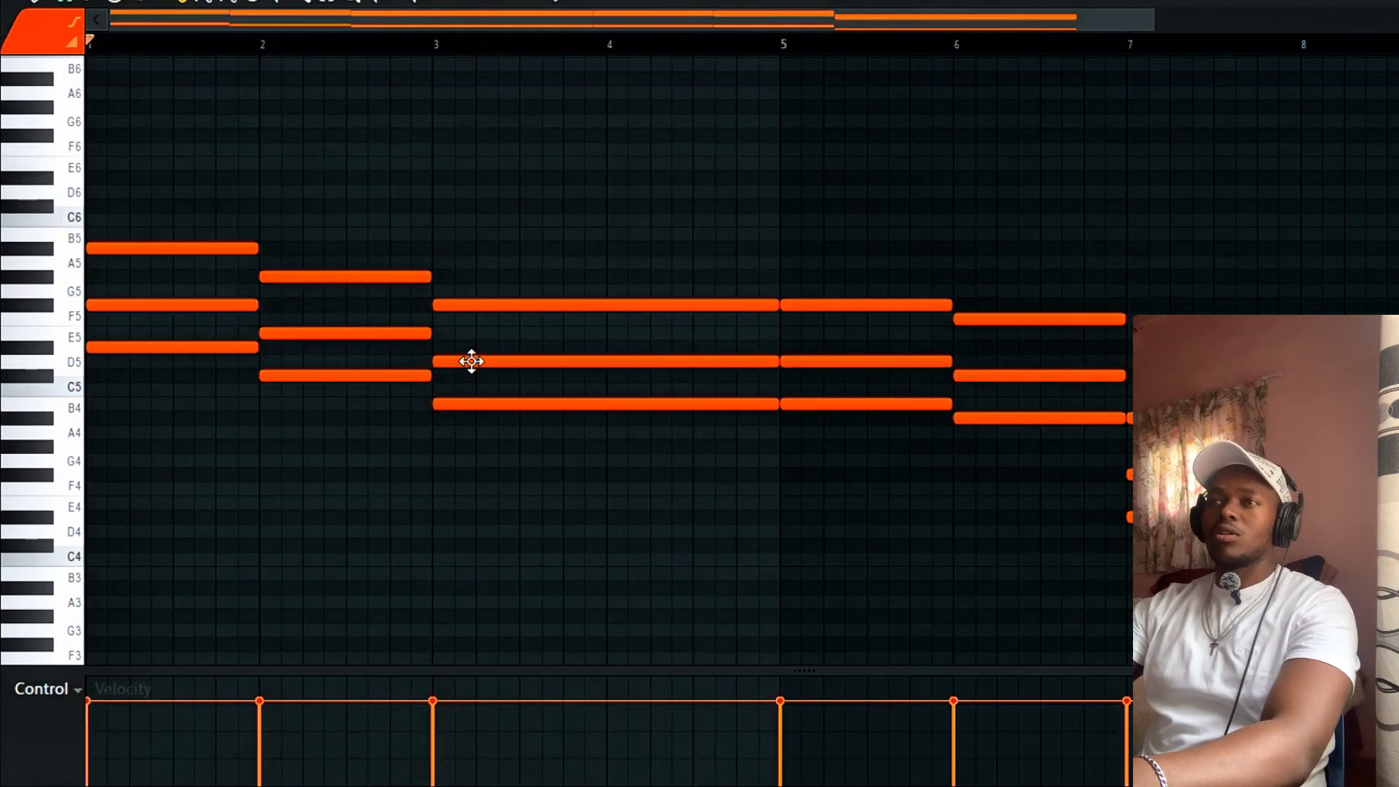
Raise the middle notes of bars 2–6 one step each, checking by playback.
drag(471, 361, 471, 333)
key(ctrl+z)
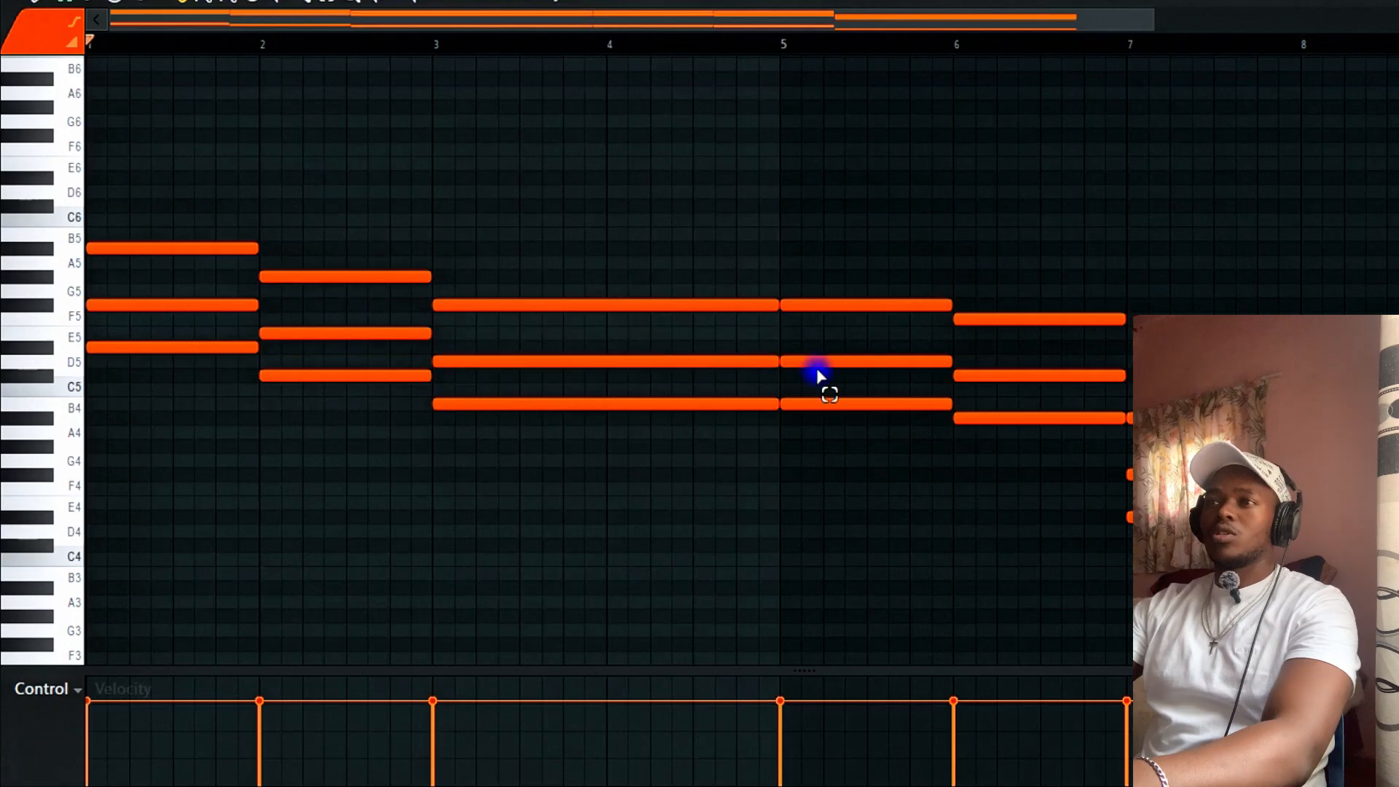
drag(819, 373, 581, 341)
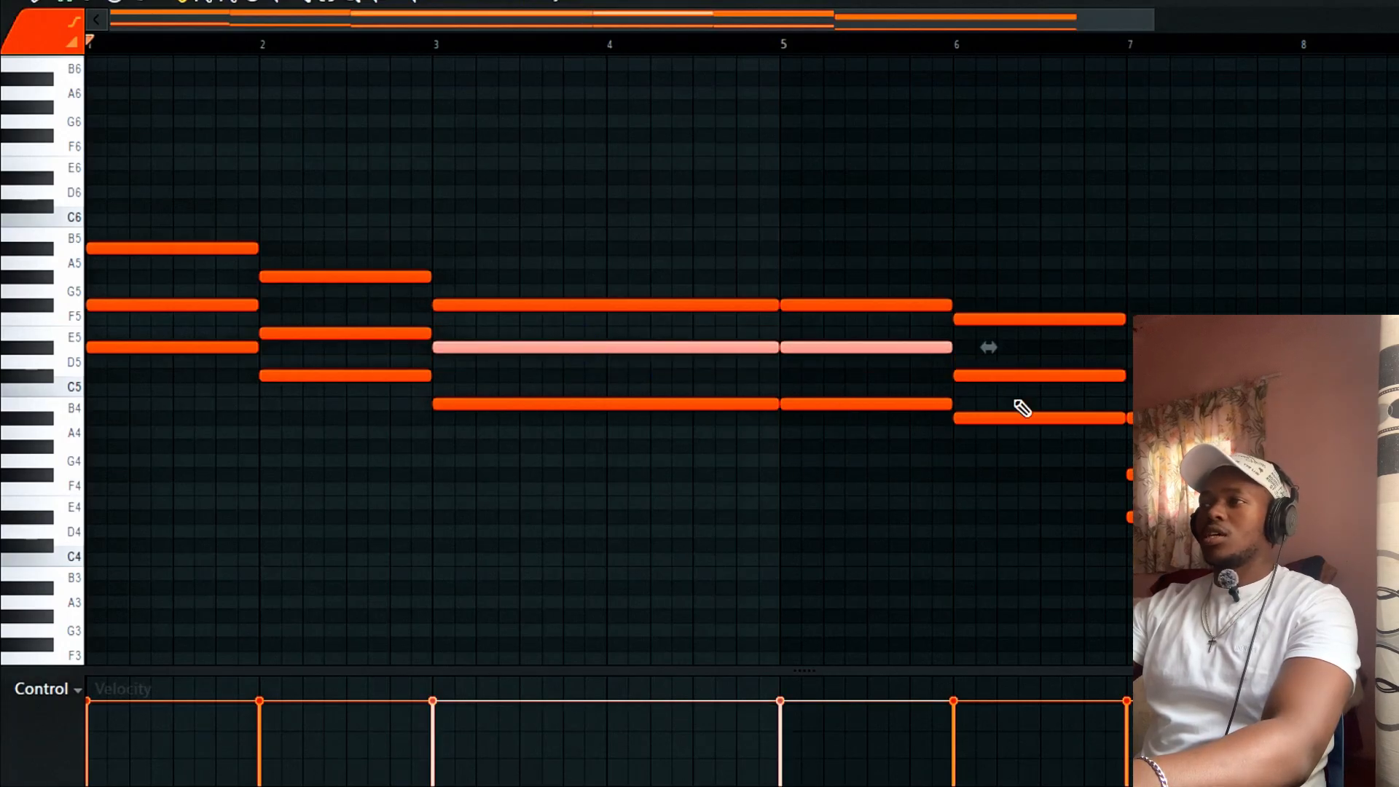
key(space)
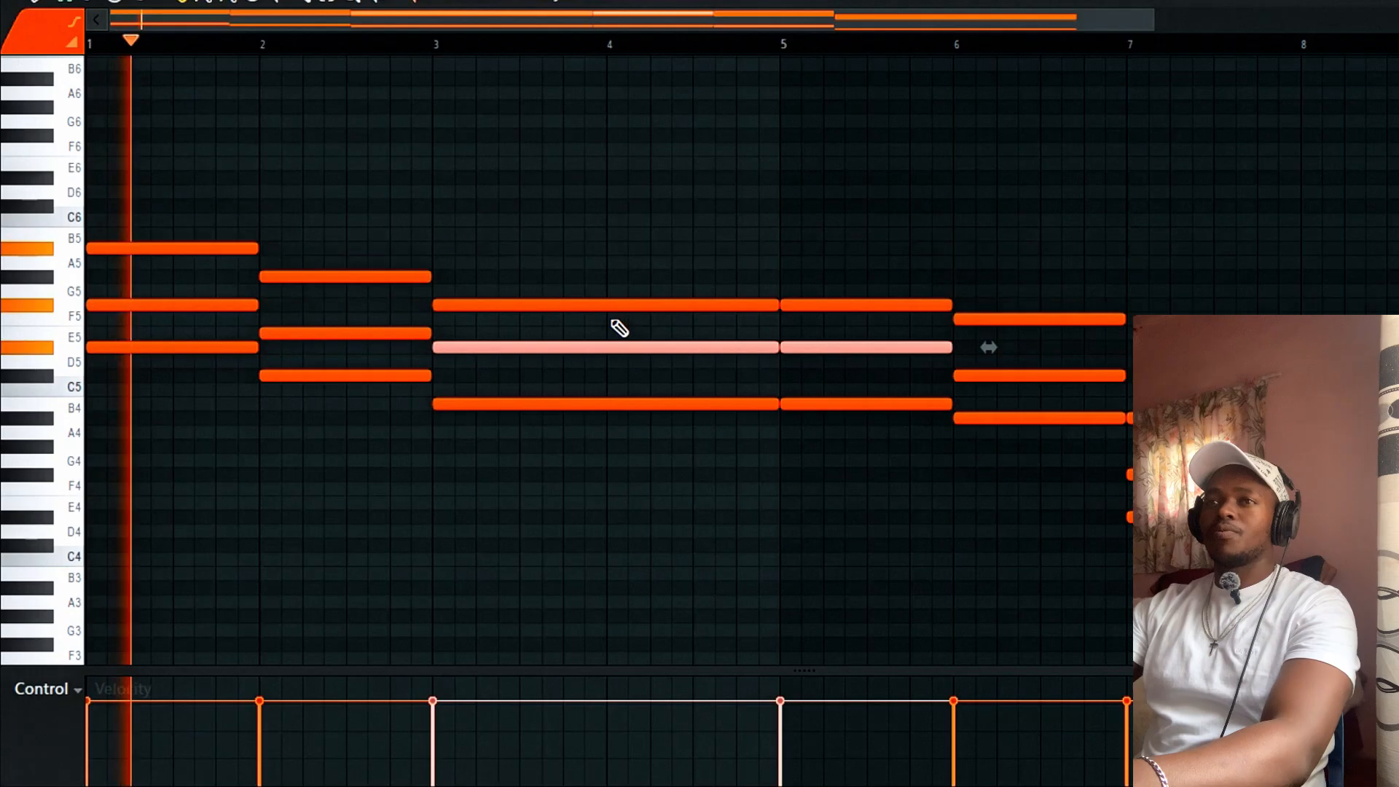
ctrl+click(379, 318)
mouse_move(361, 340)
mouse_down()
mouse_move(360, 303)
mouse_move(361, 320)
mouse_up()
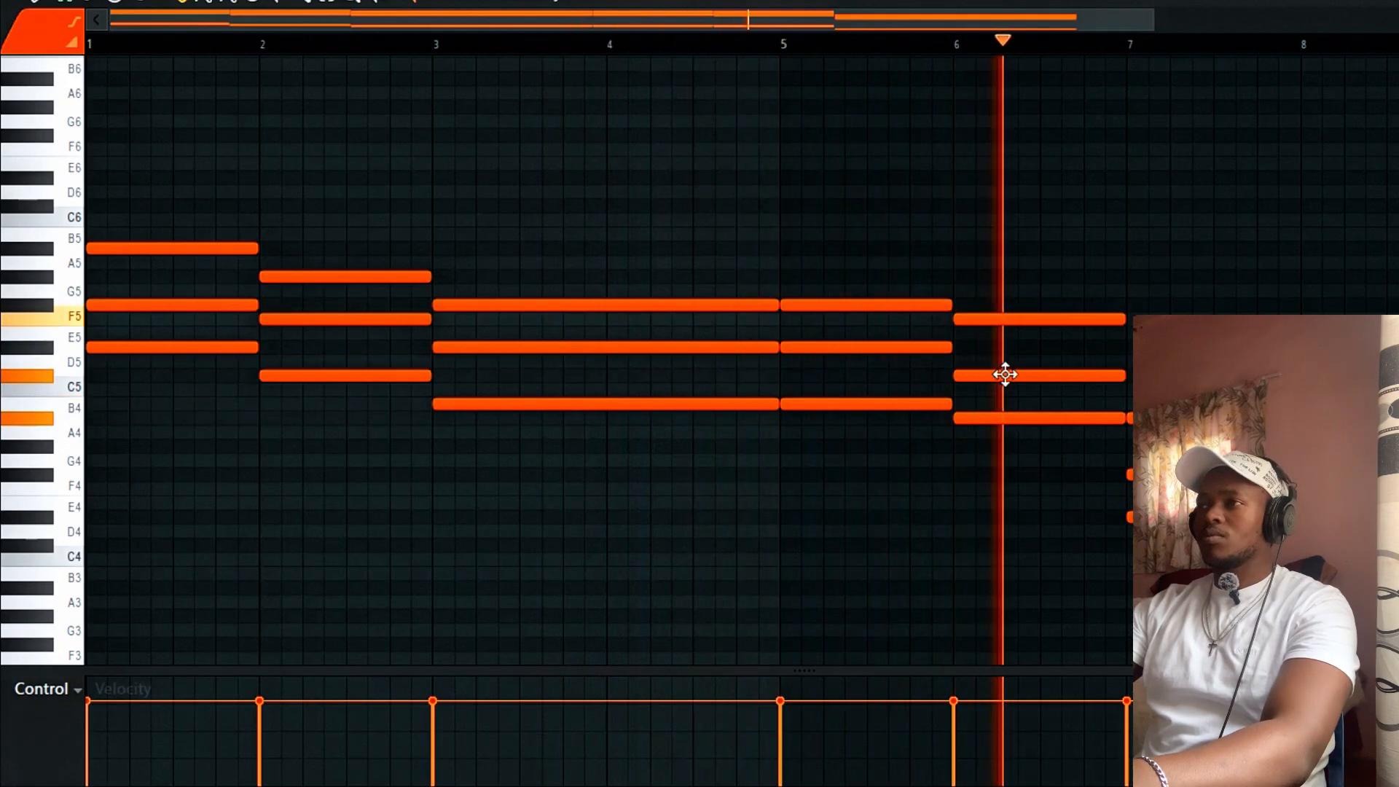
drag(1004, 373, 1003, 360)
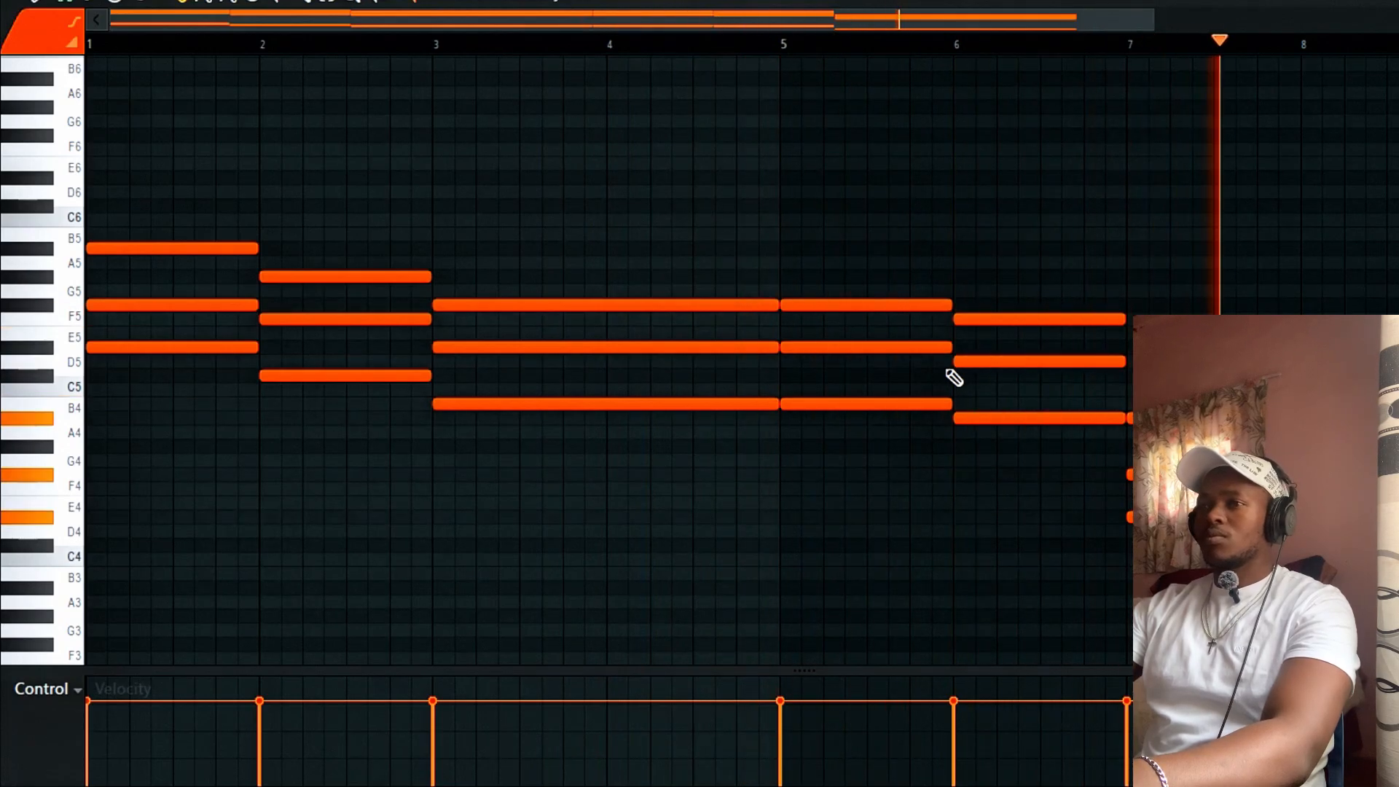
key(space)
scroll(857, 319, down, 3)
scroll(858, 321, up, 3)
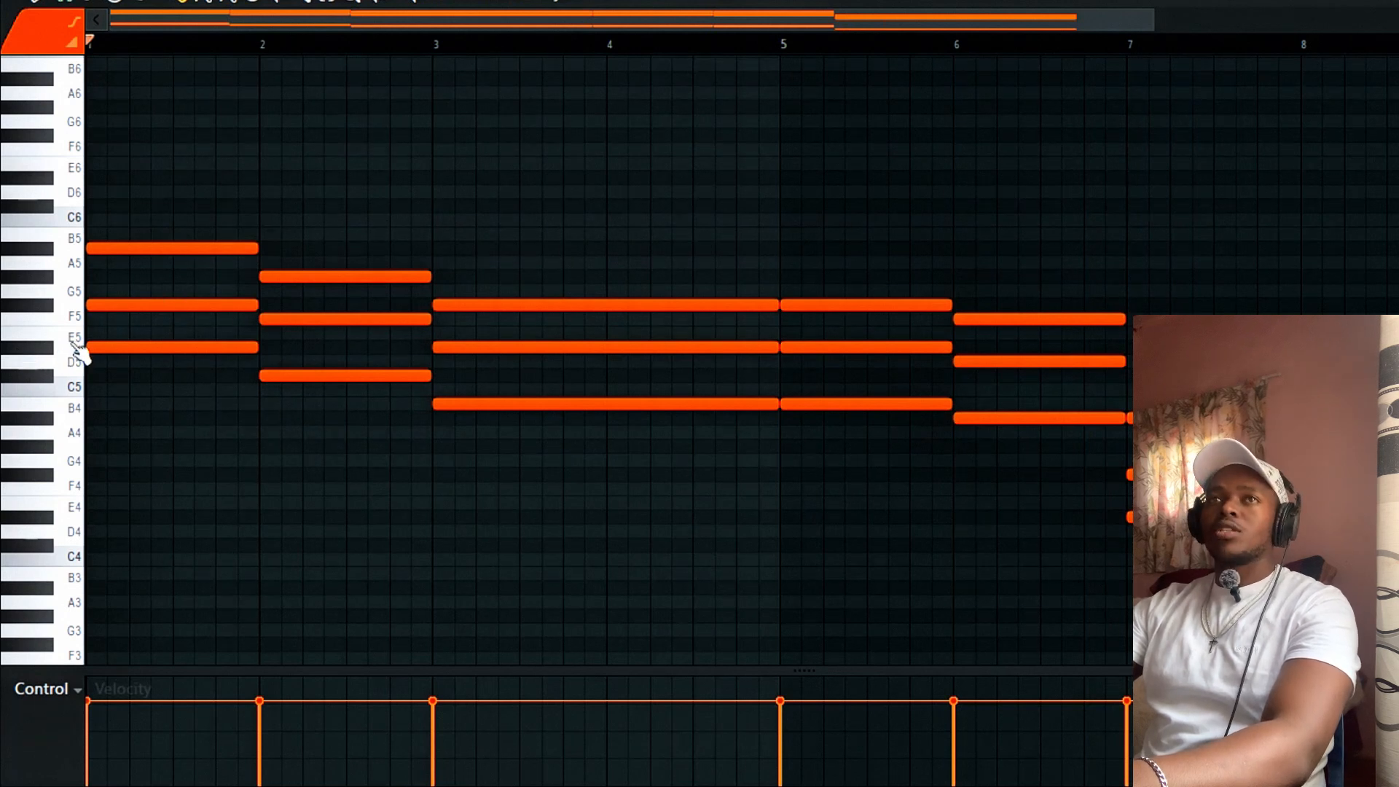
Highlight the Minor Natural (Aeolian) scale with root D# in the piano roll.
click(59, 30)
mouse_move(64, 106)
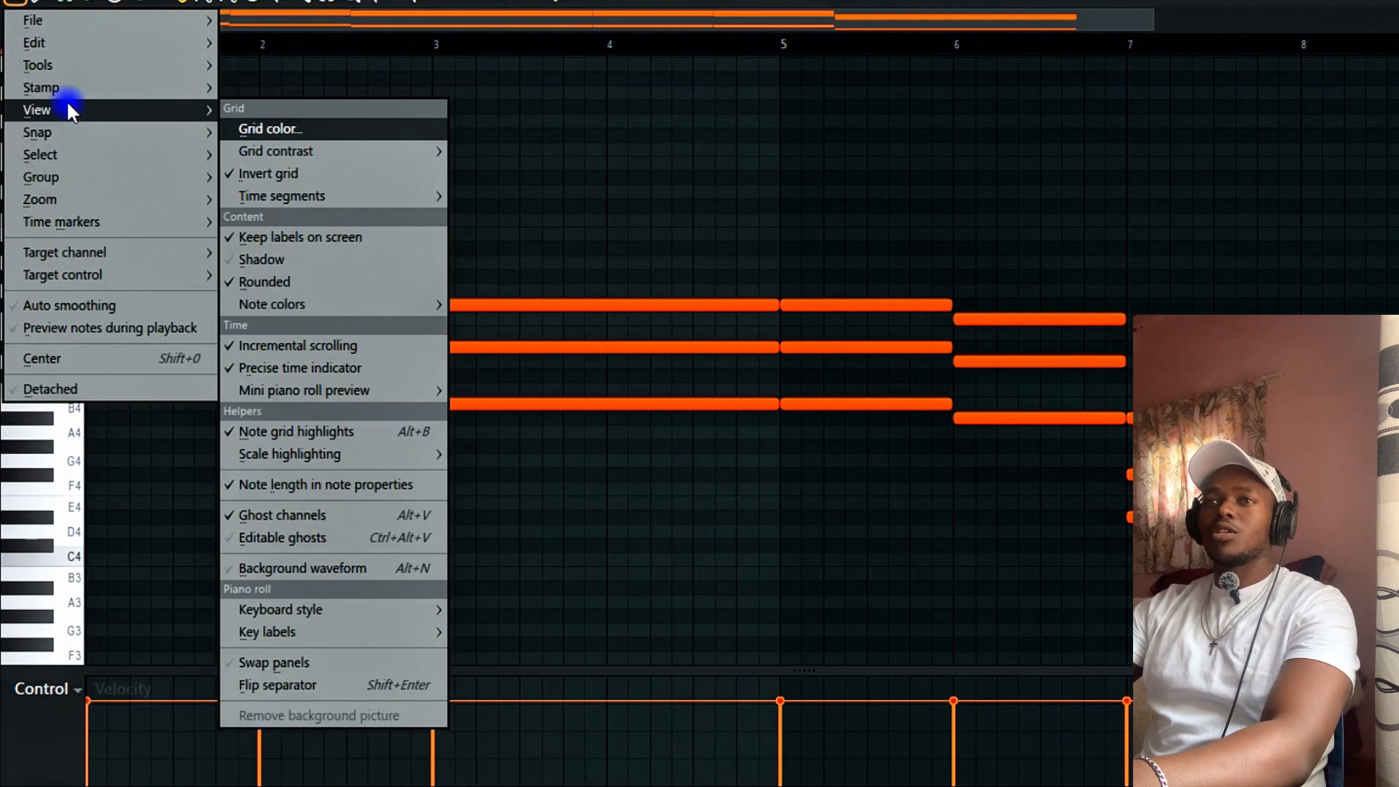
mouse_move(290, 455)
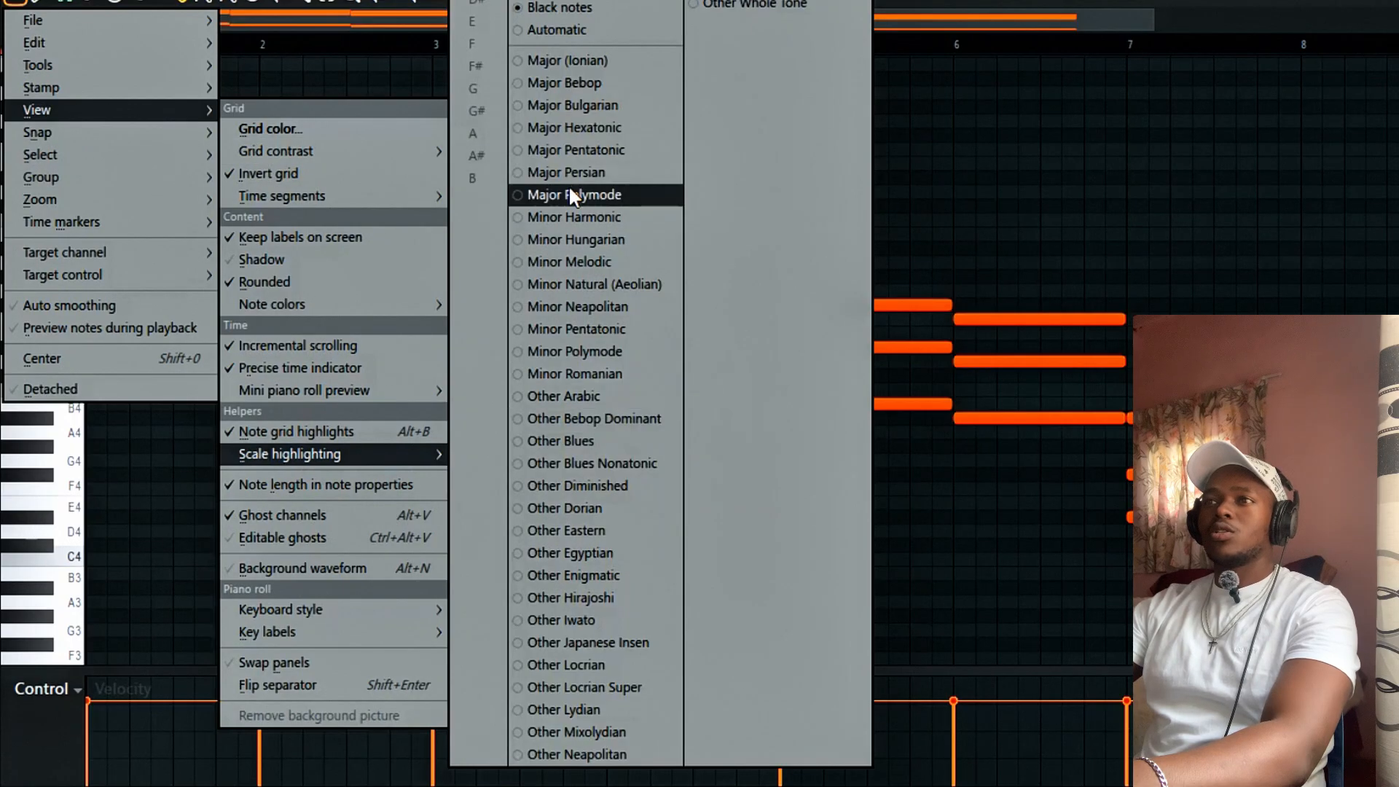
click(592, 284)
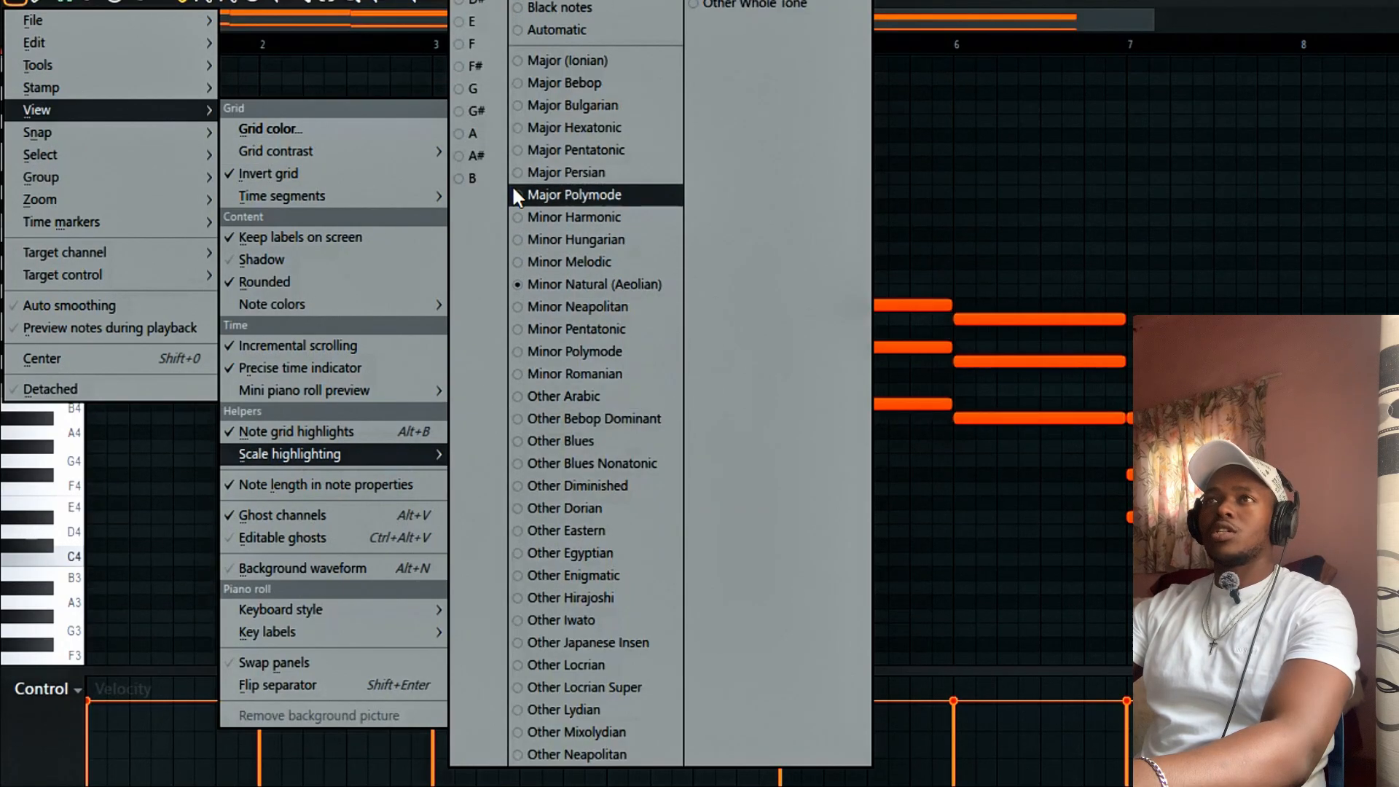
click(459, 4)
click(1210, 186)
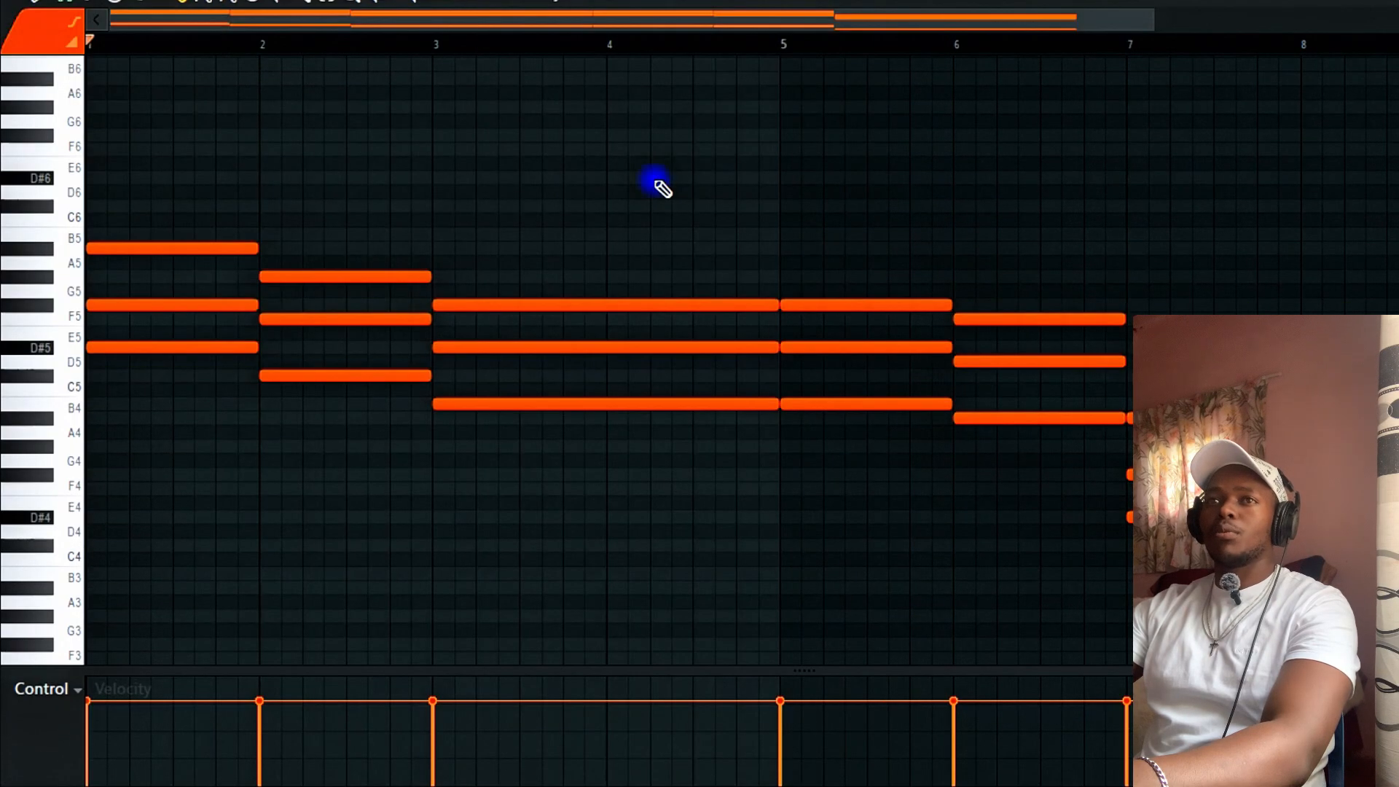
Raise the bar-1 F5 note an octave and add a D#6 to the bar-1 chord.
scroll(145, 250, up, 3)
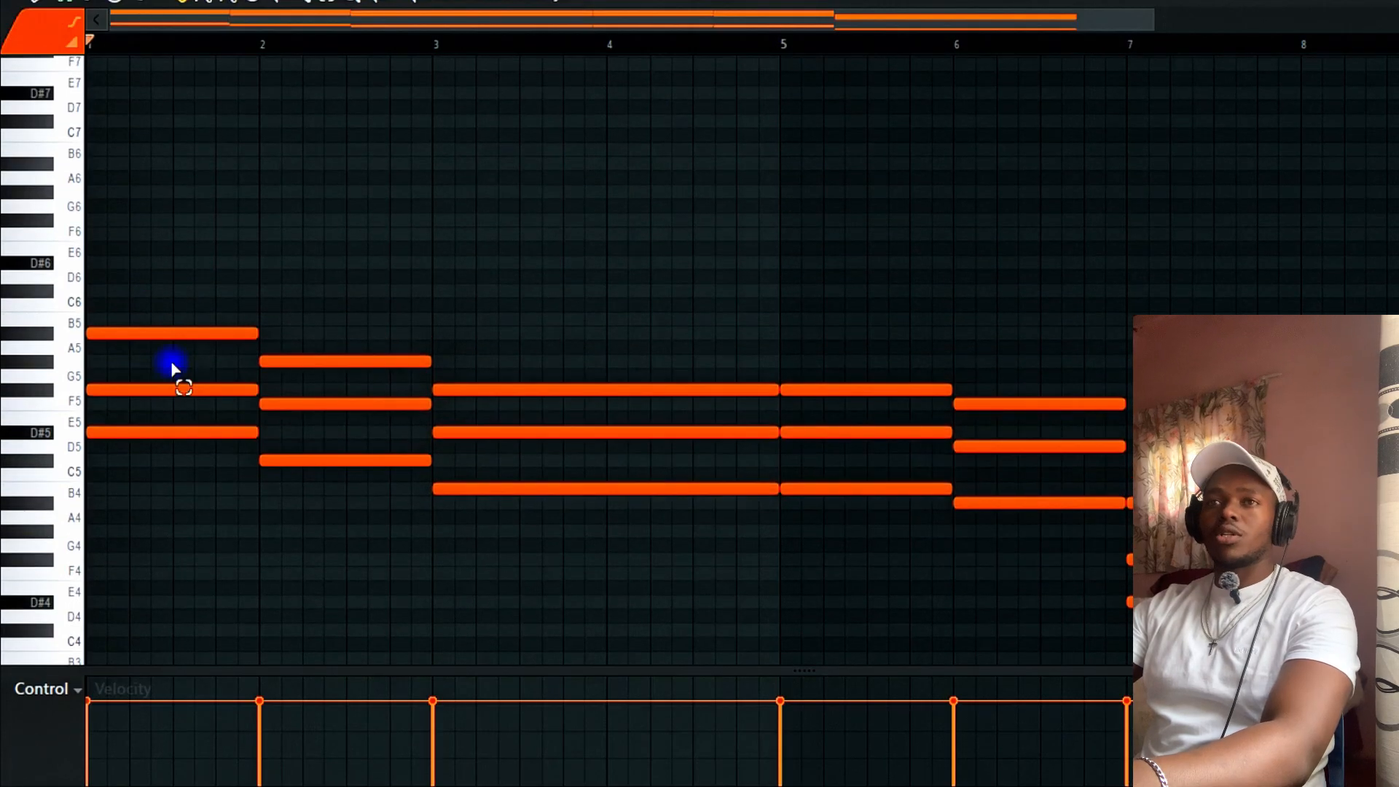
click(171, 385)
key(ctrl+Up)
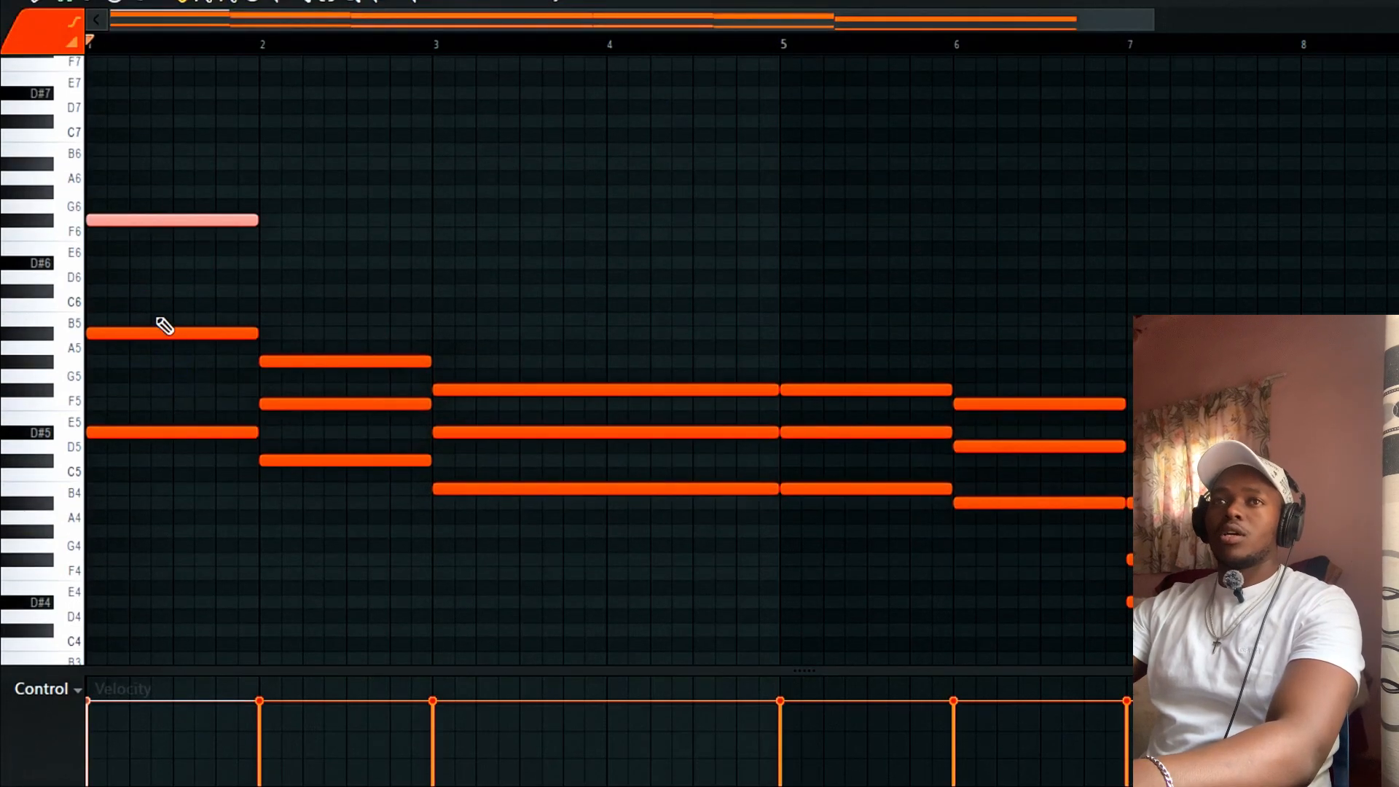
drag(116, 263, 3, 264)
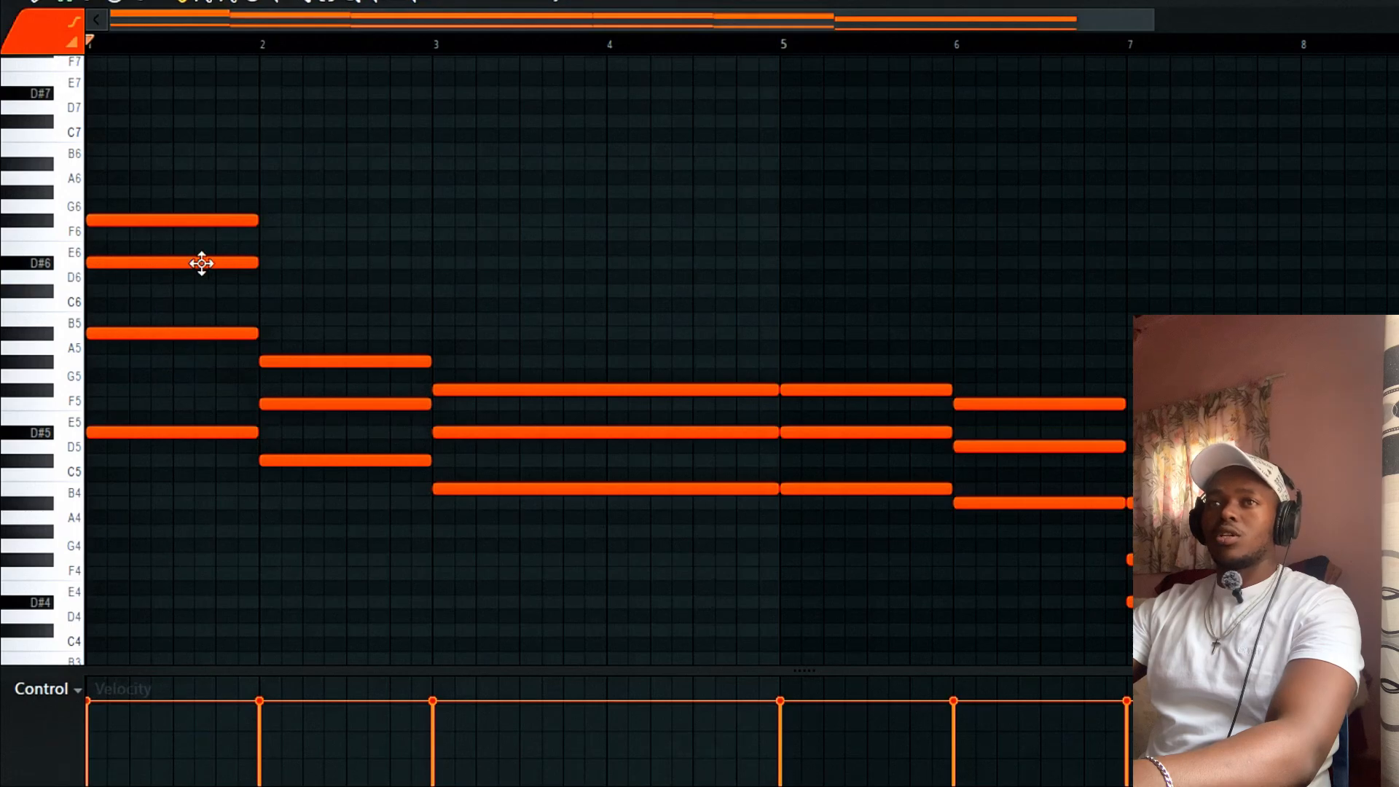
scroll(291, 437, up, 5)
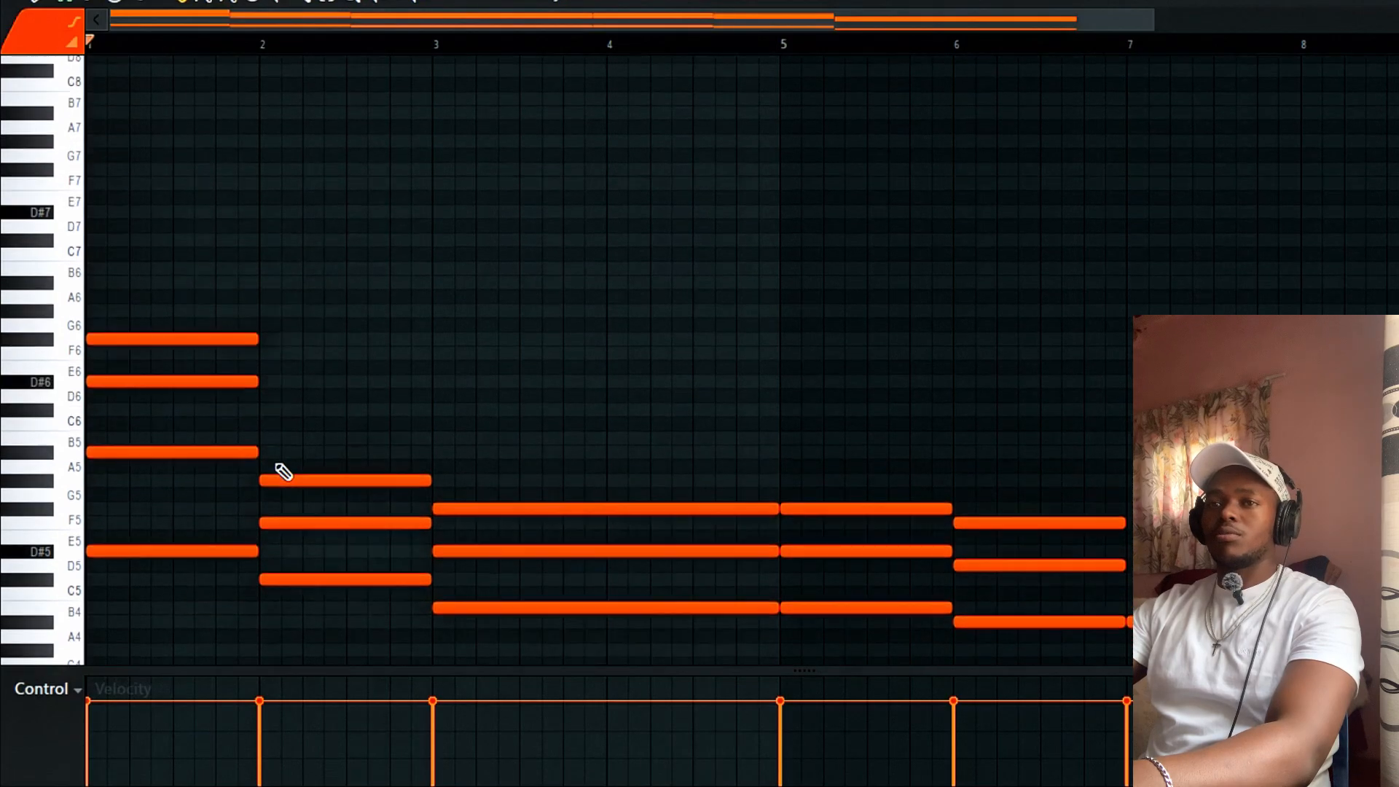
key(space)
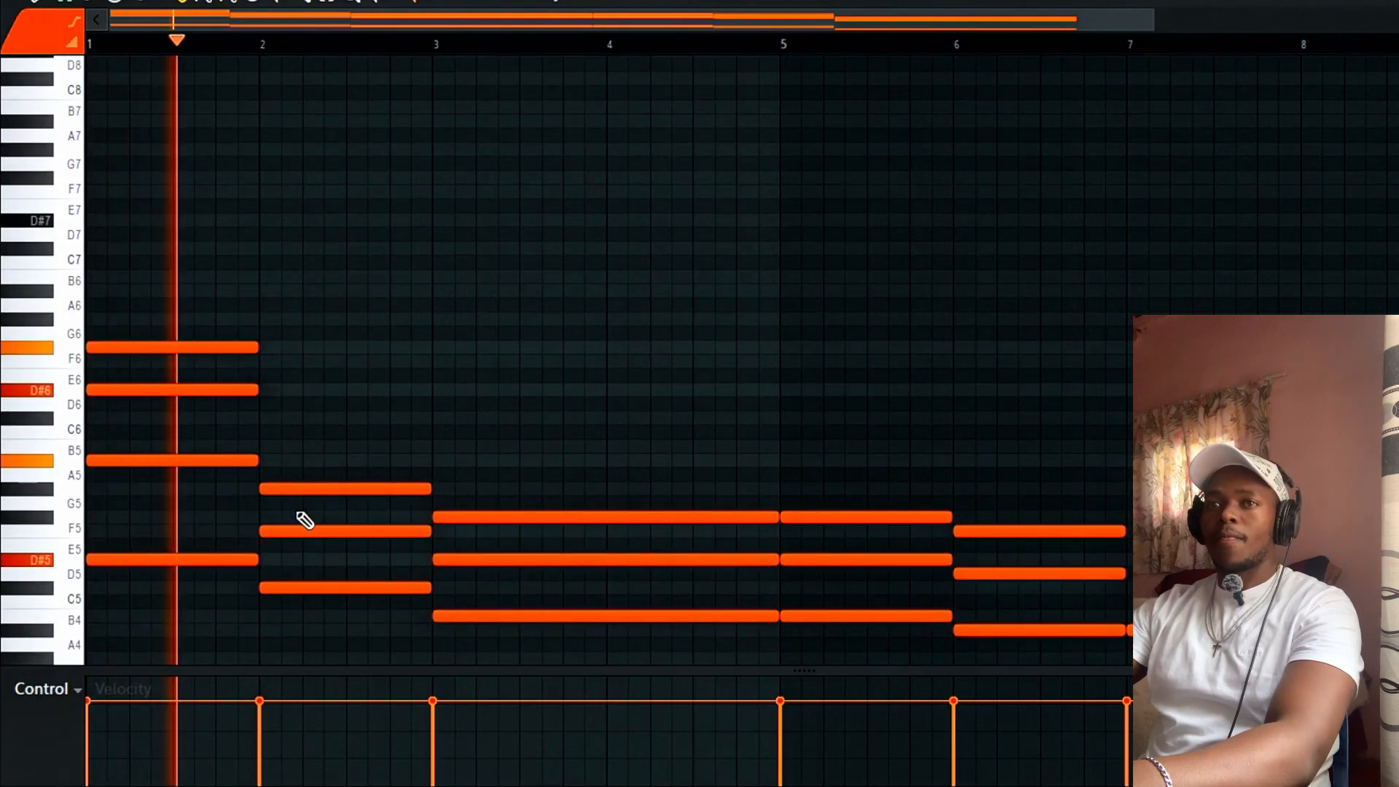
key(space)
key(space)
key(ctrl+z)
key(space)
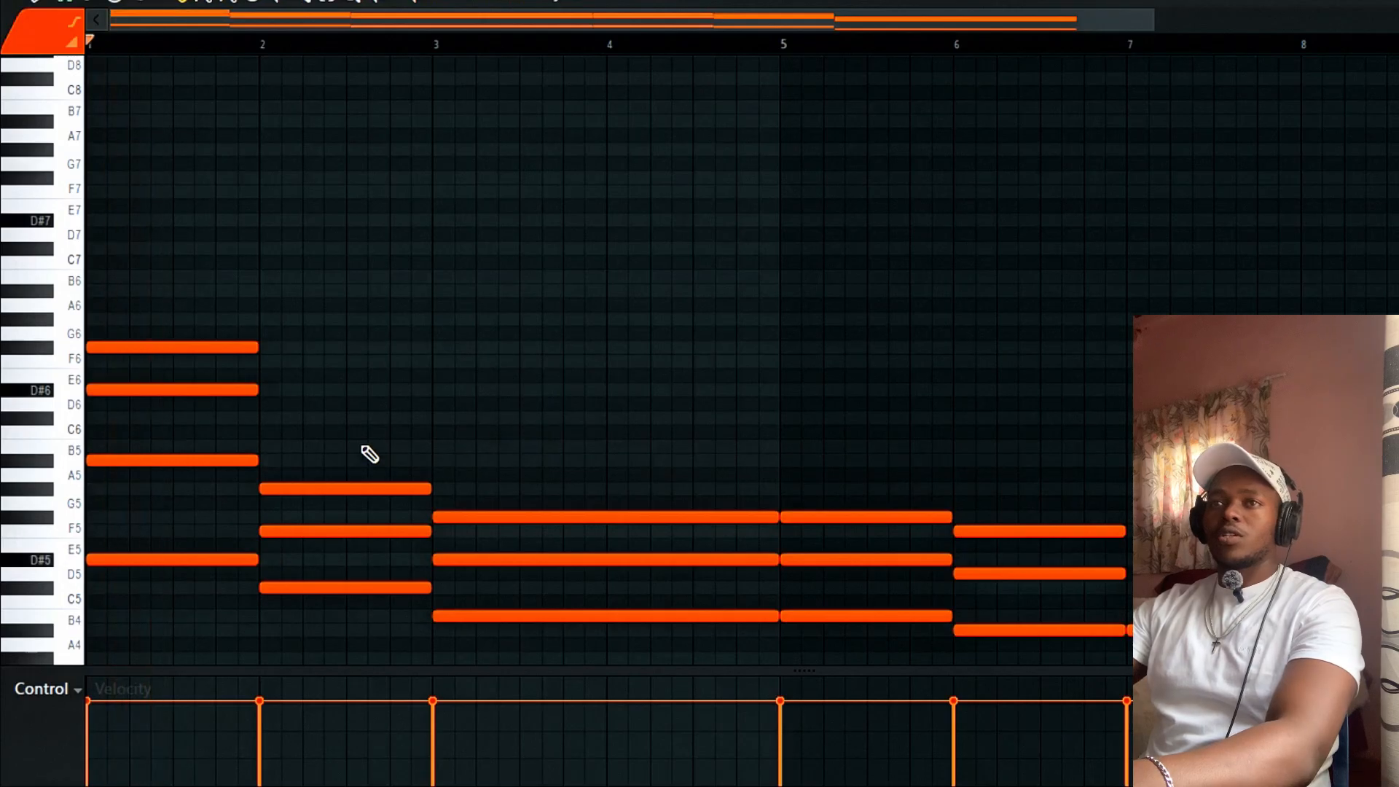
Replace the topmost bar-1 note with an F#5 and replay the chord.
right_click(245, 347)
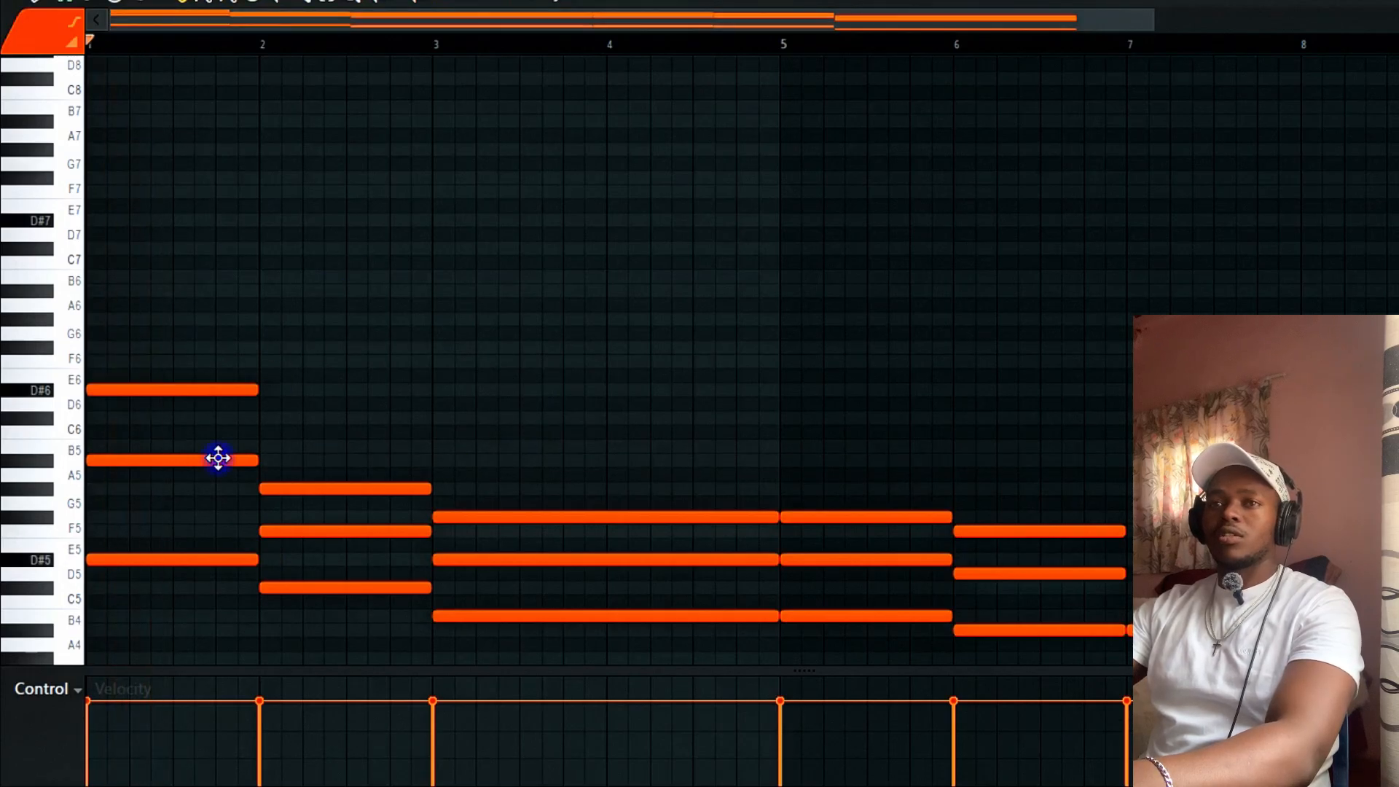
key(space)
key(space)
drag(179, 501, 23, 525)
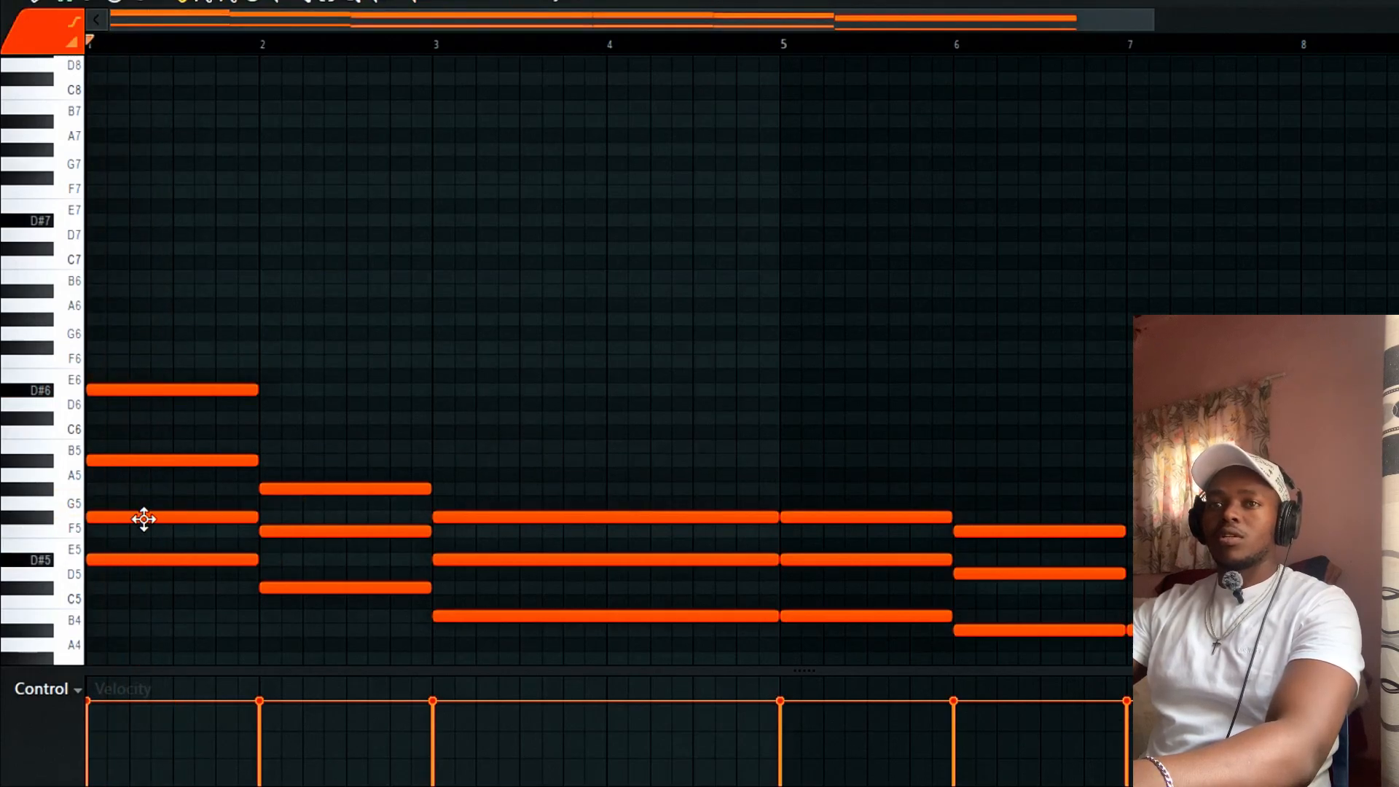
key(space)
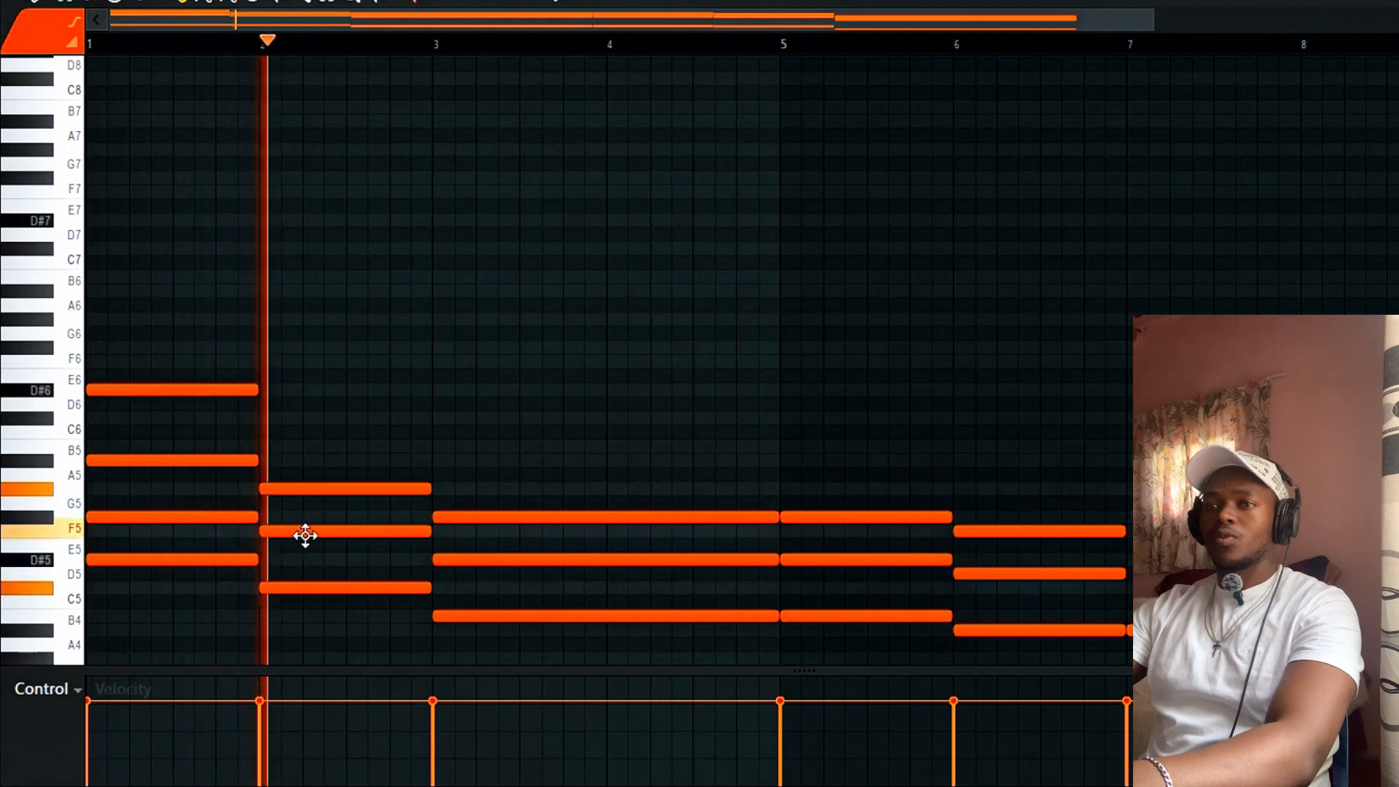
key(space)
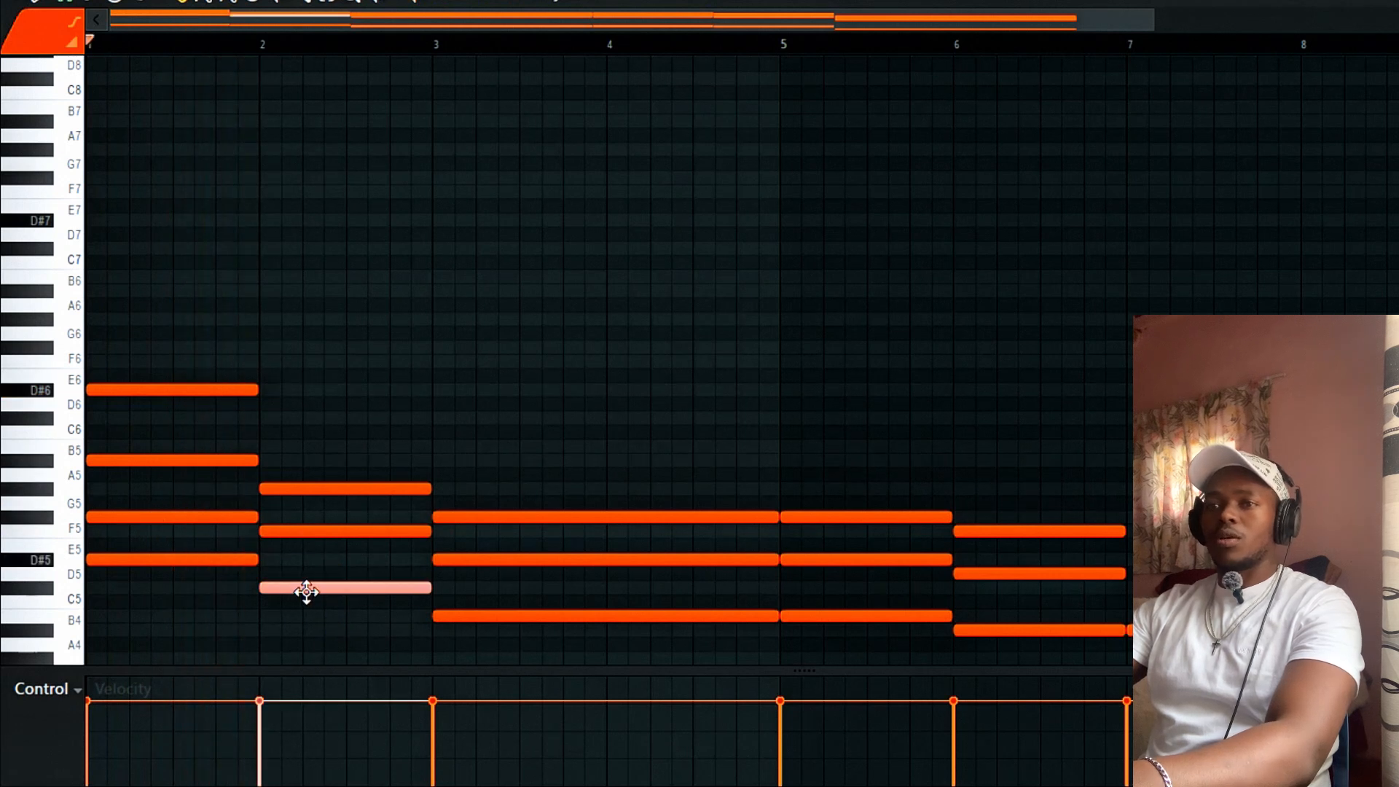
Copy the bar-2 C#5 note up an octave and raise it to D#6.
mouse_move(385, 587)
mouse_down()
mouse_move(353, 587)
mouse_move(369, 591)
mouse_up()
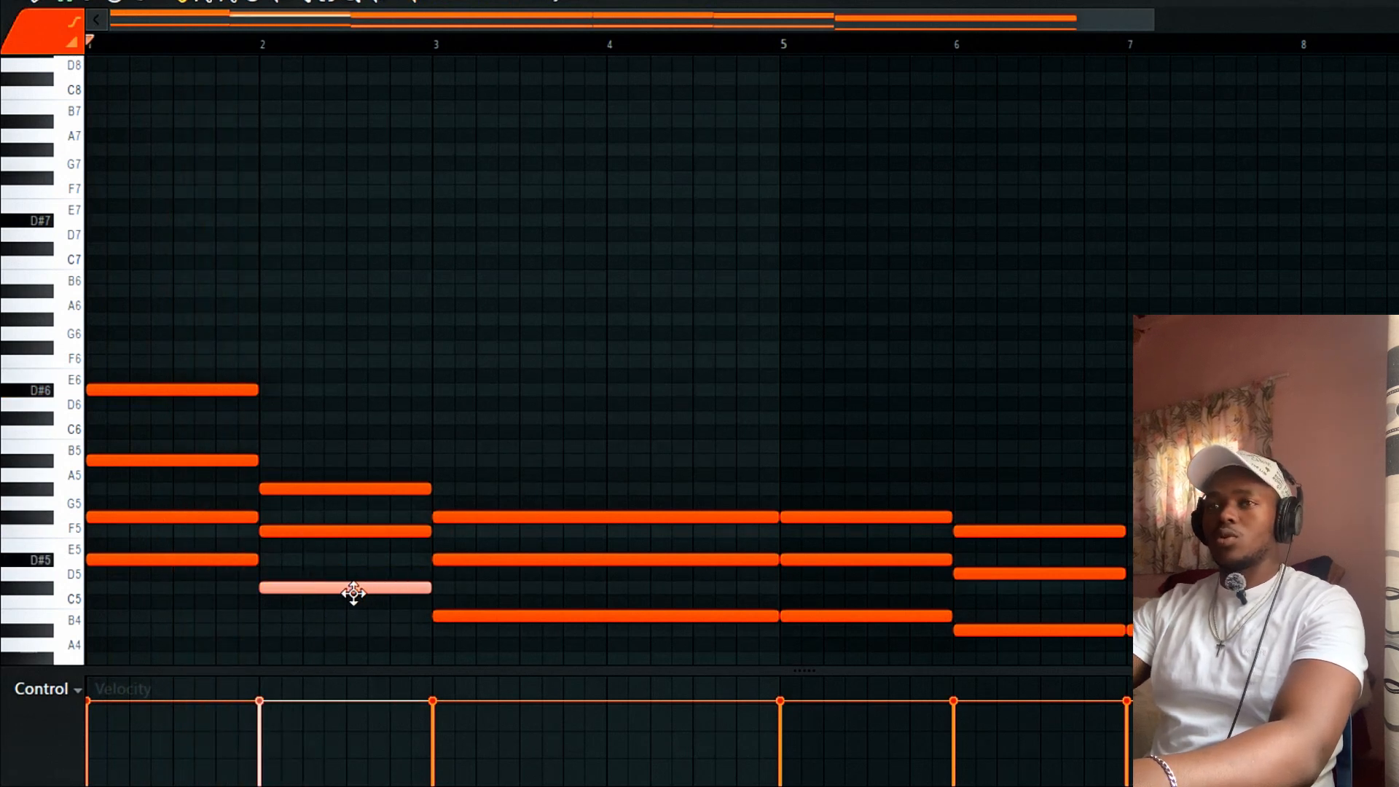
key(ctrl+Up)
key(space)
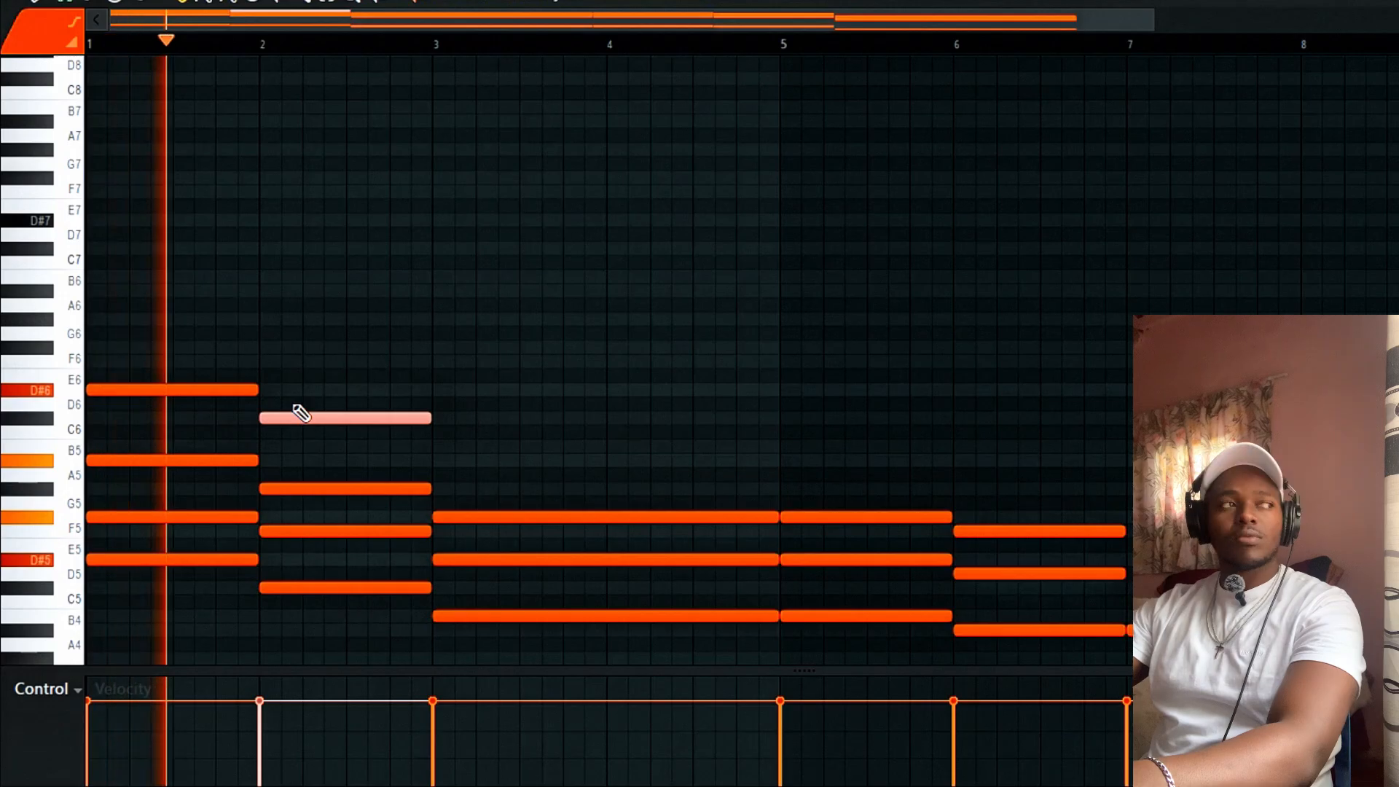
drag(287, 421, 291, 391)
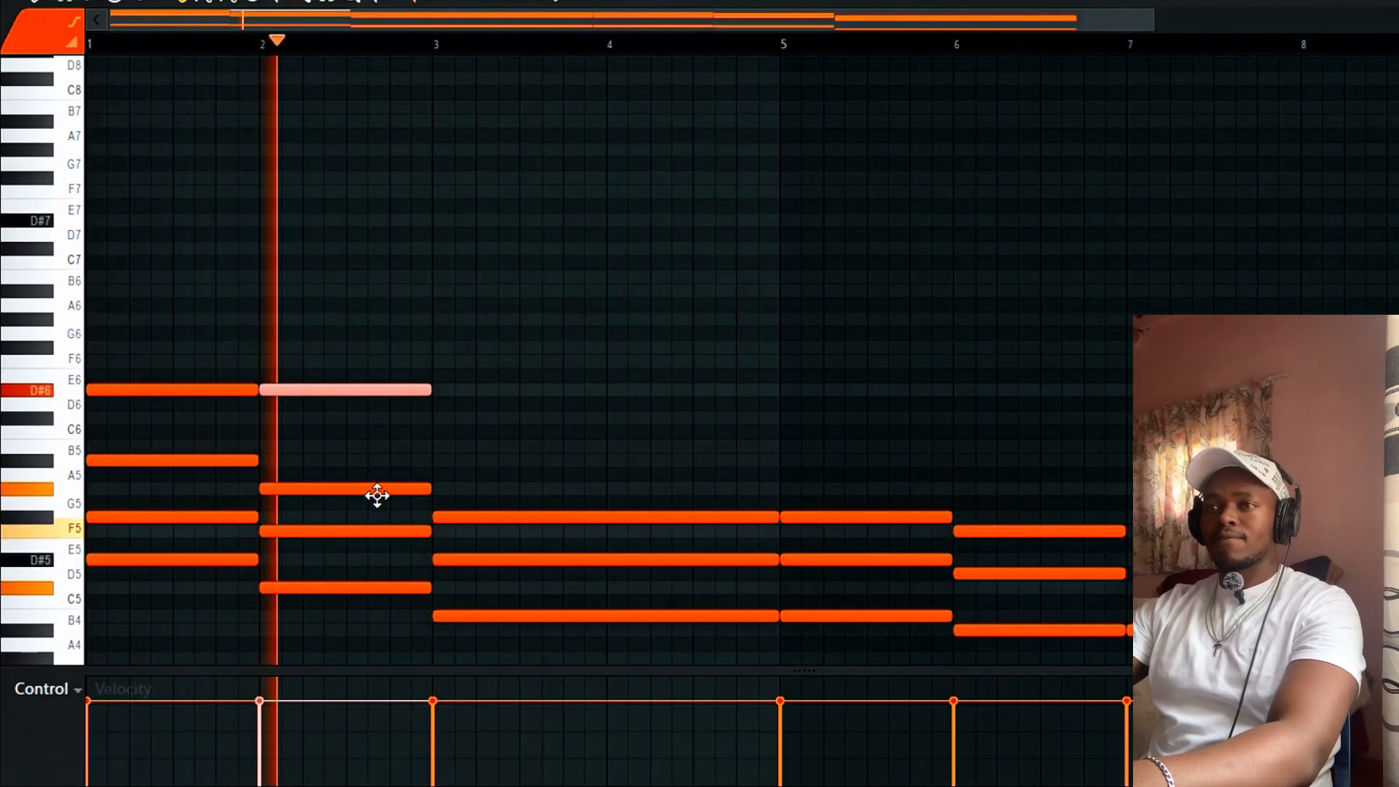
key(space)
scroll(468, 516, down, 1)
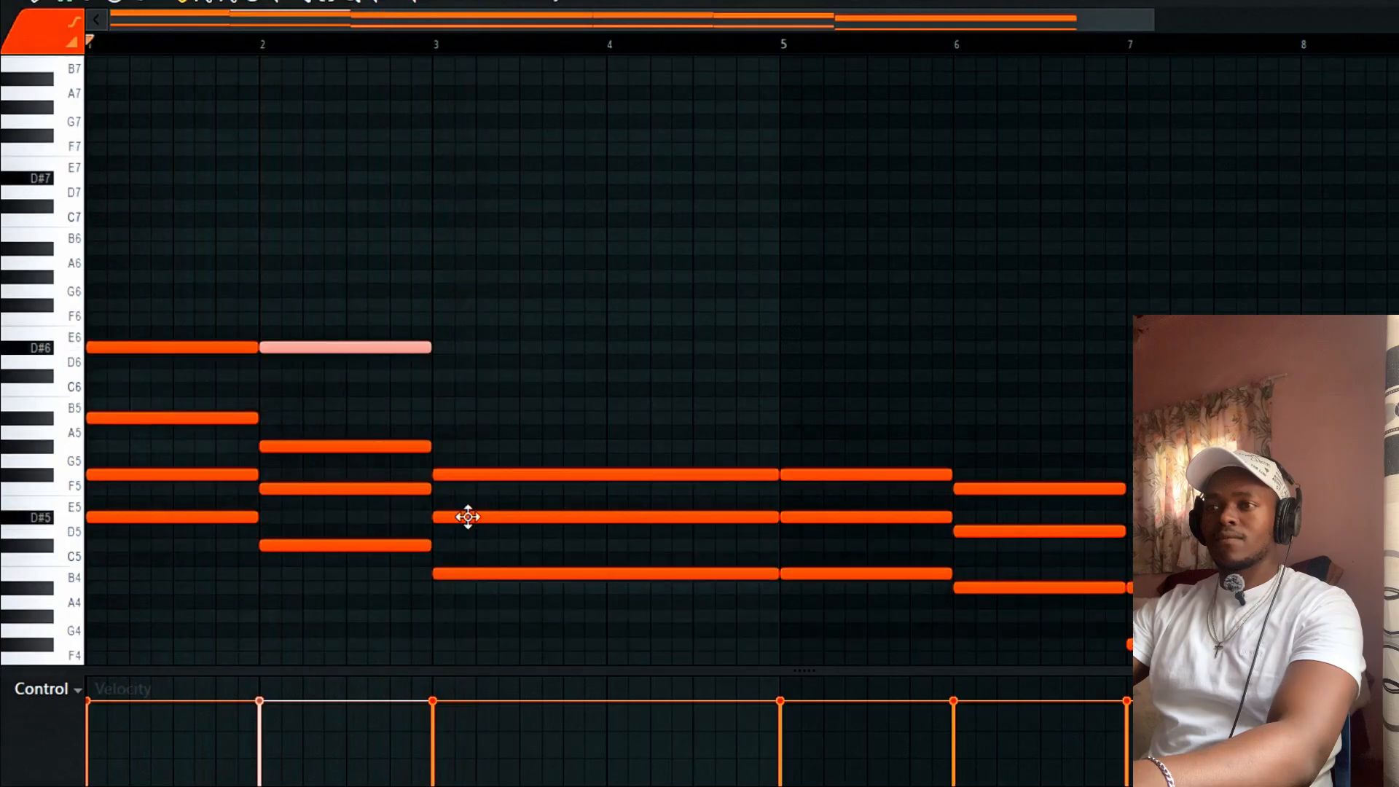
drag(491, 524, 493, 589)
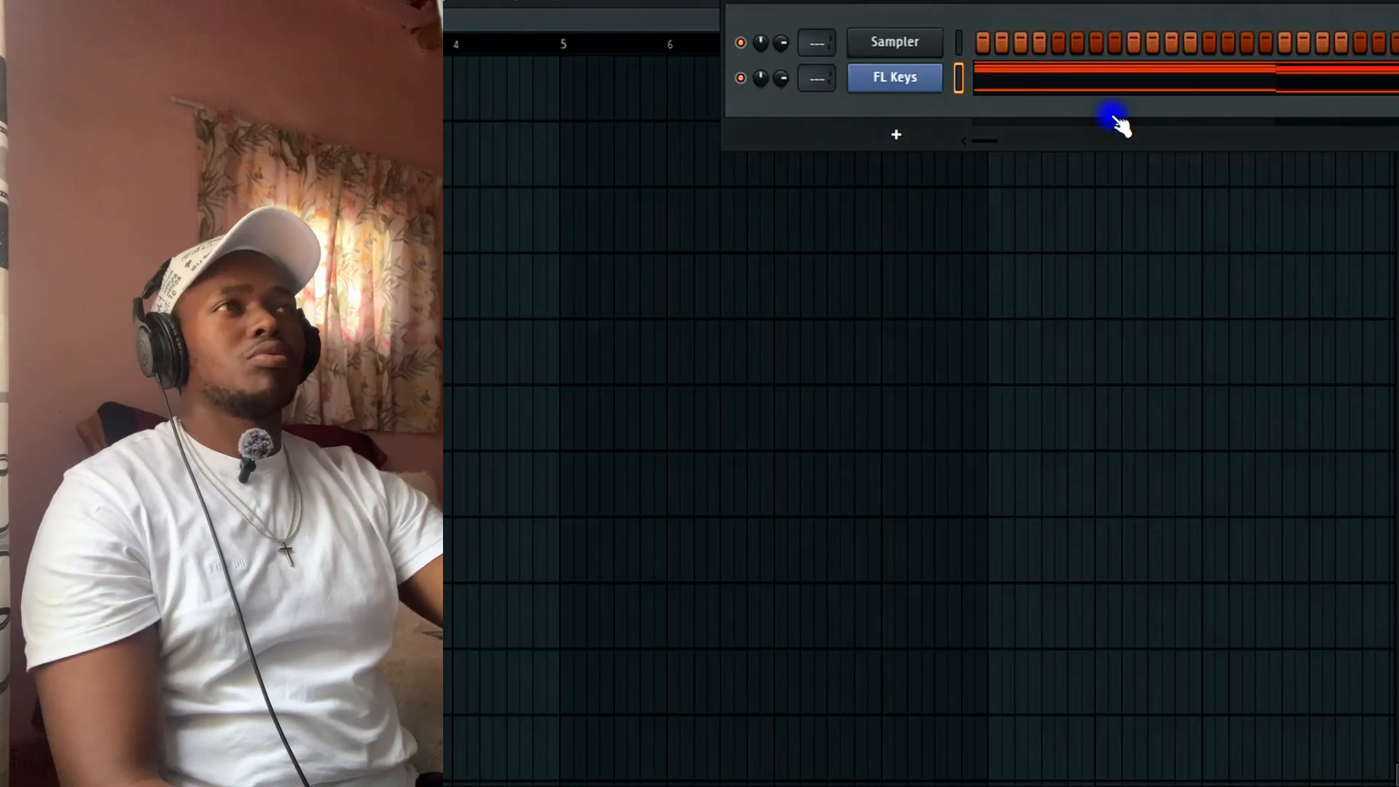
Audition the ANOMALY_KEY and ANOMALY_PIANO one-shots in the Mafio - Alchemy One Shots folder.
key(alt+F8)
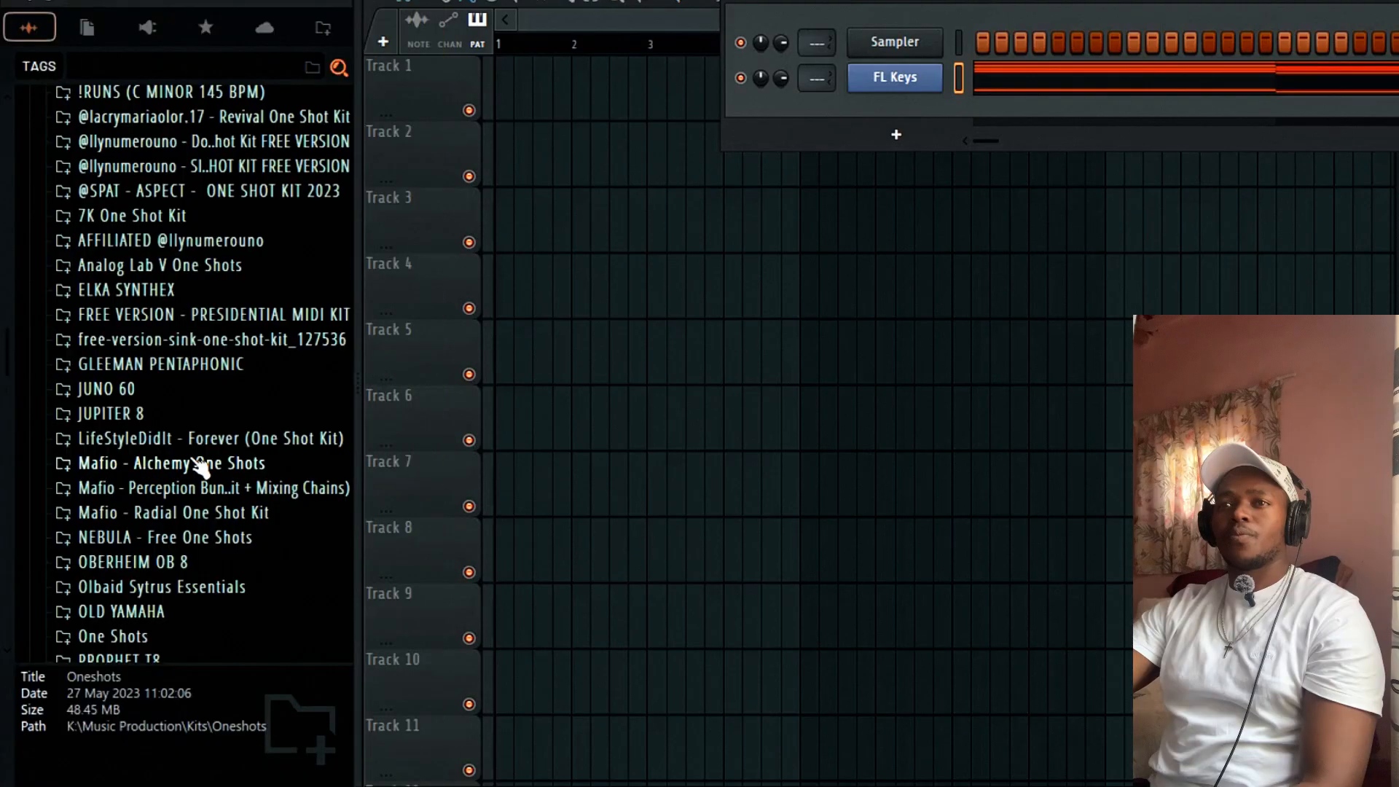
click(178, 464)
click(175, 510)
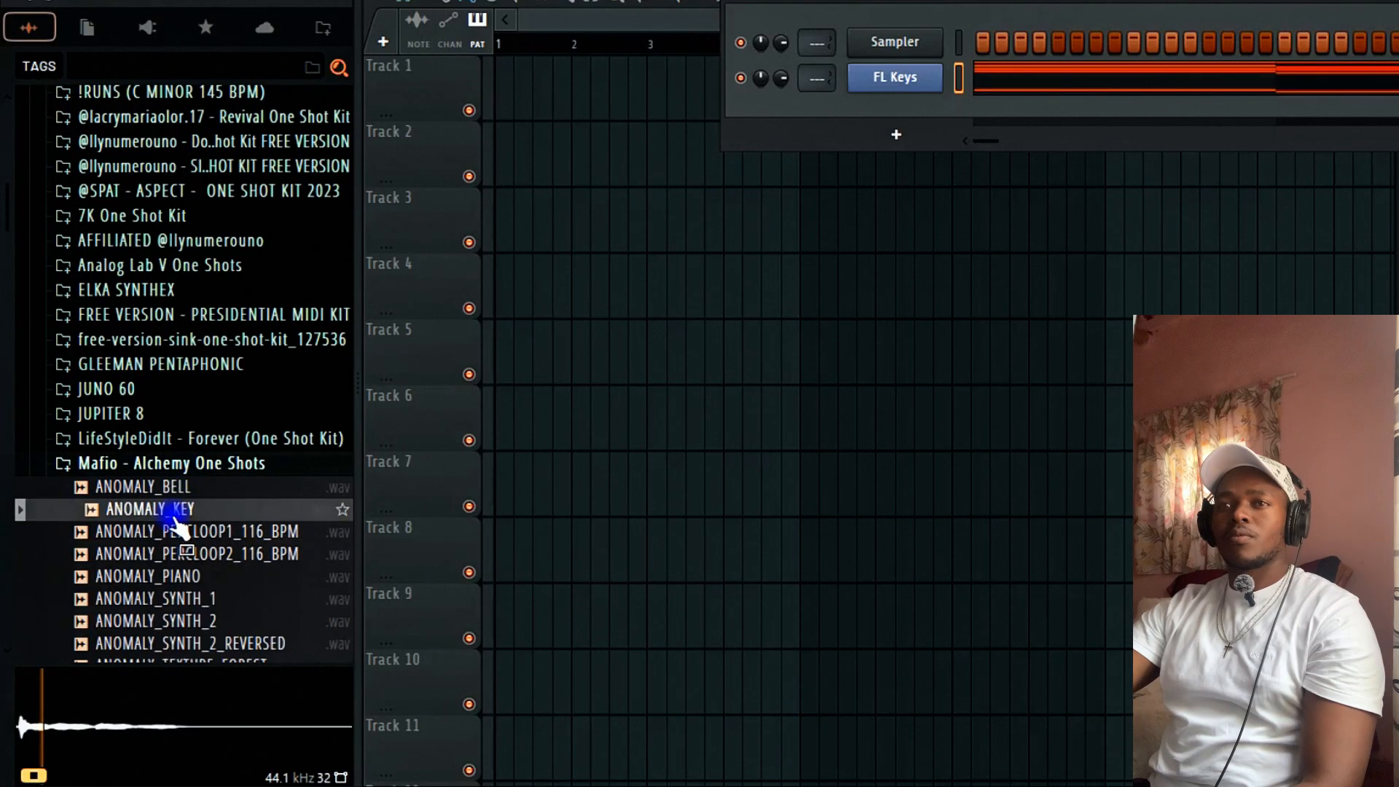
scroll(172, 510, down, 4)
click(162, 308)
Load ANOMALY_KEY into a new channel and bring up the wash sampler settings.
right_click(191, 241)
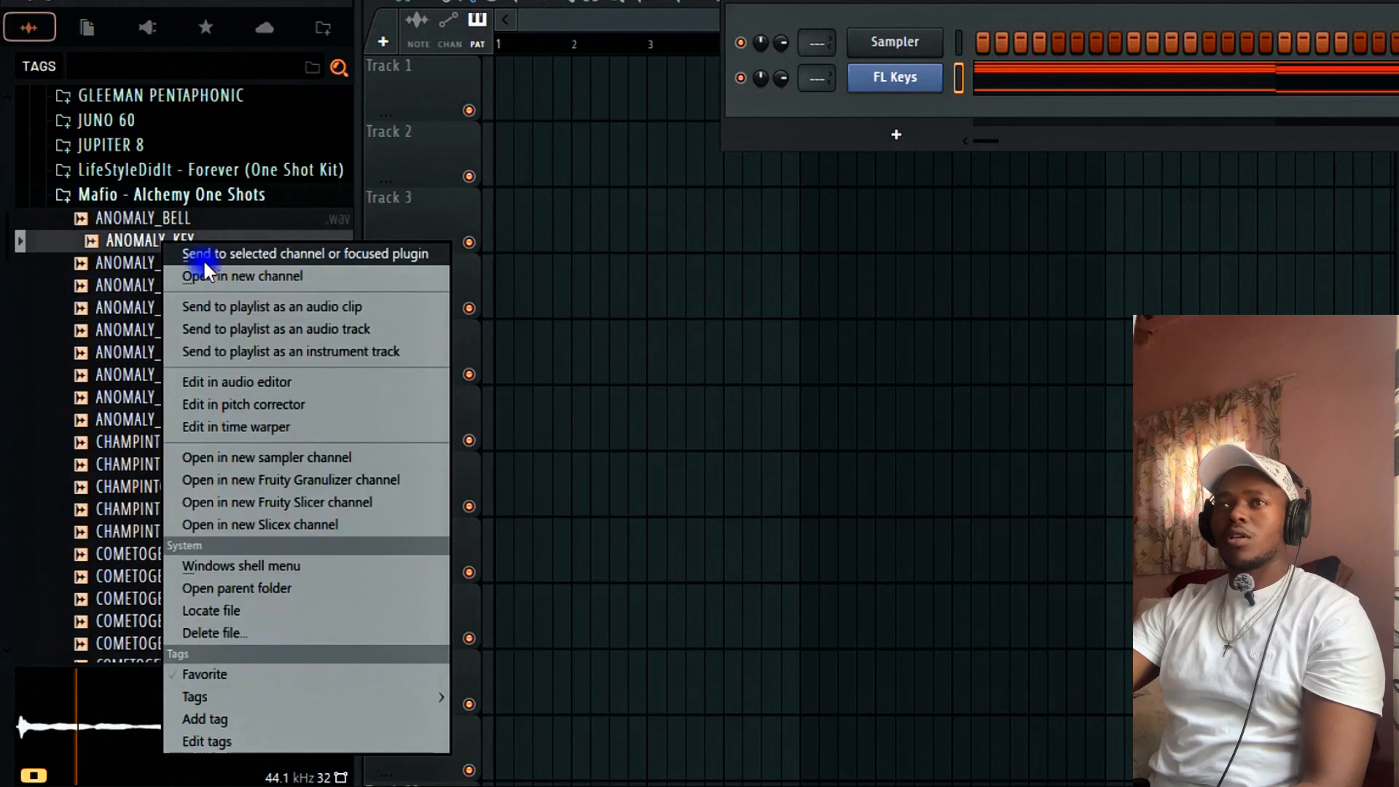
click(219, 271)
right_click(907, 76)
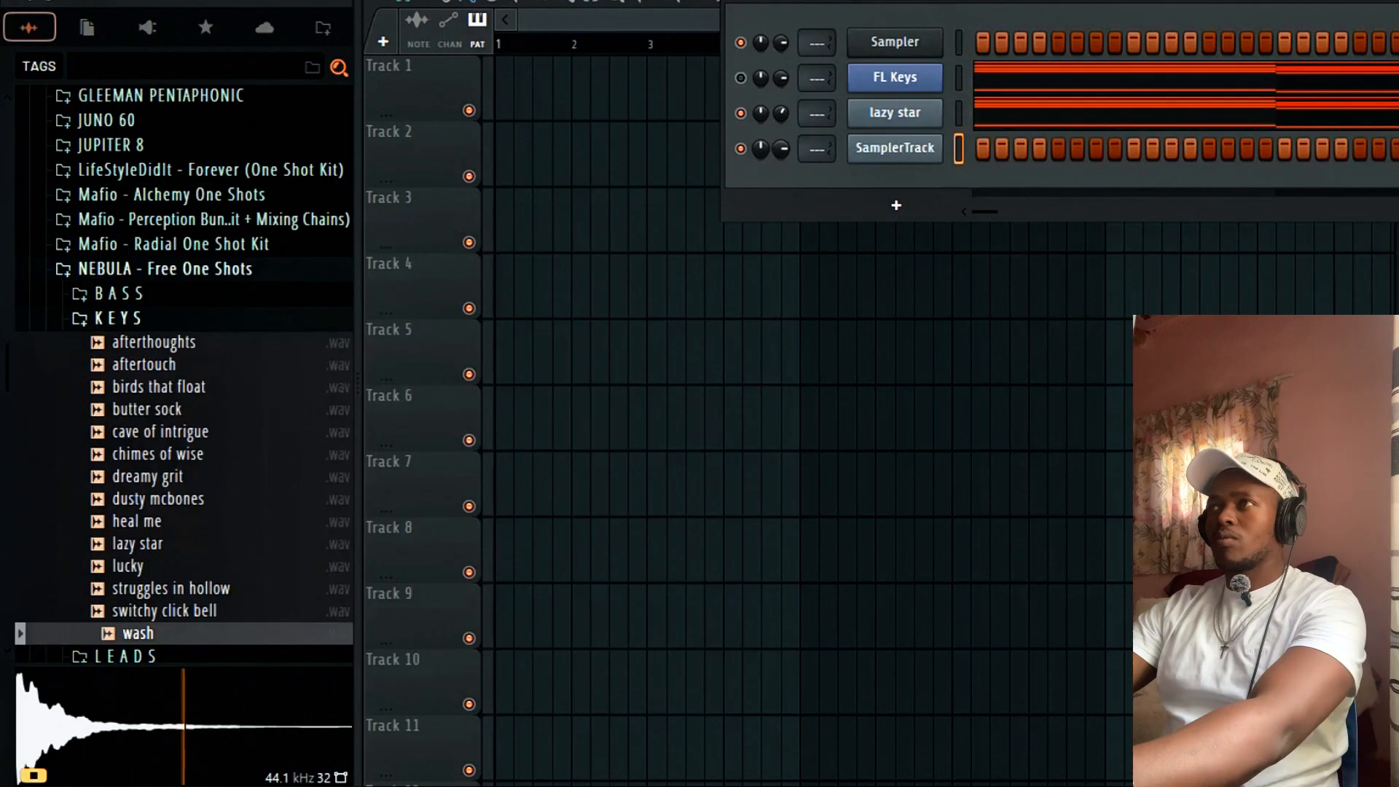
click(931, 153)
right_click(941, 111)
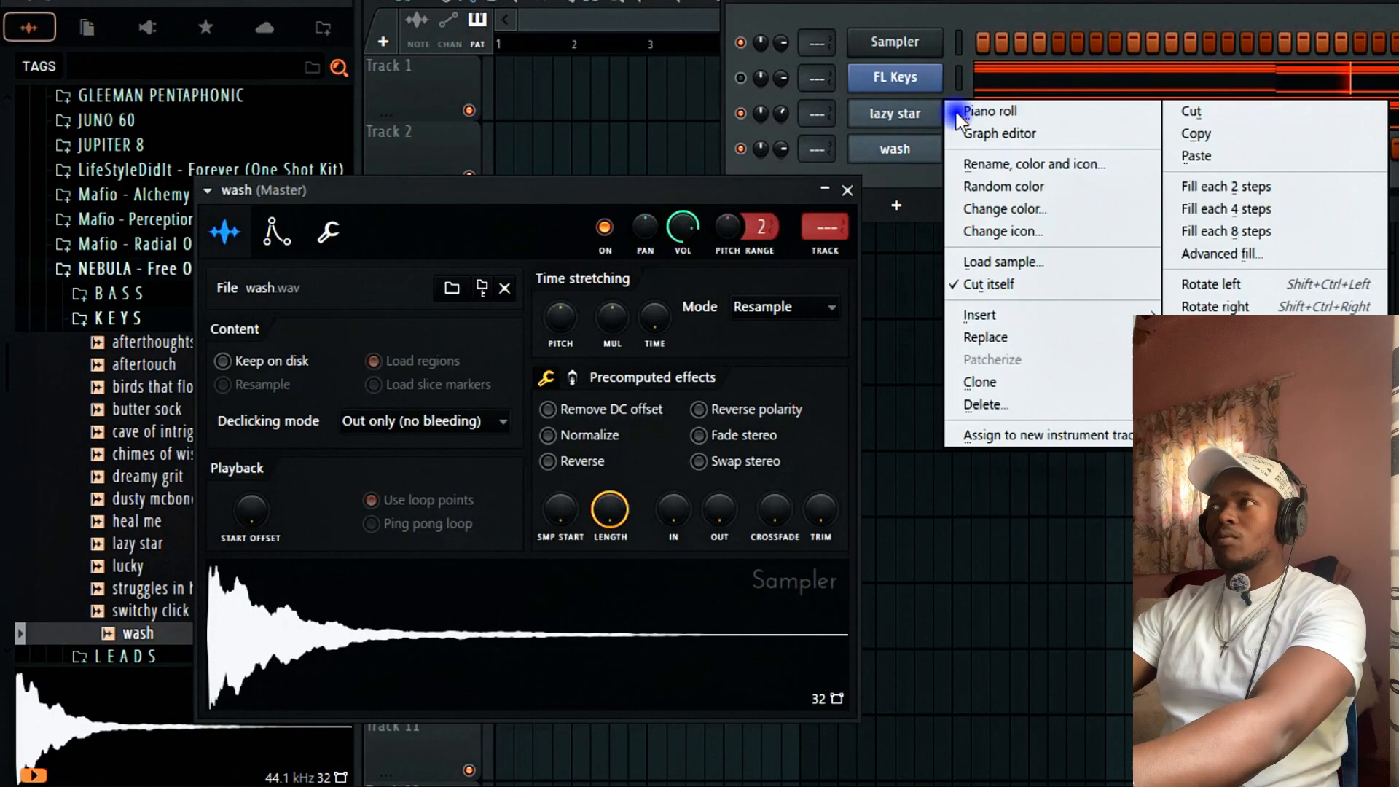
Cut the low bass notes from lazy star's piano roll and close the wash sampler.
click(1243, 136)
click(1023, 129)
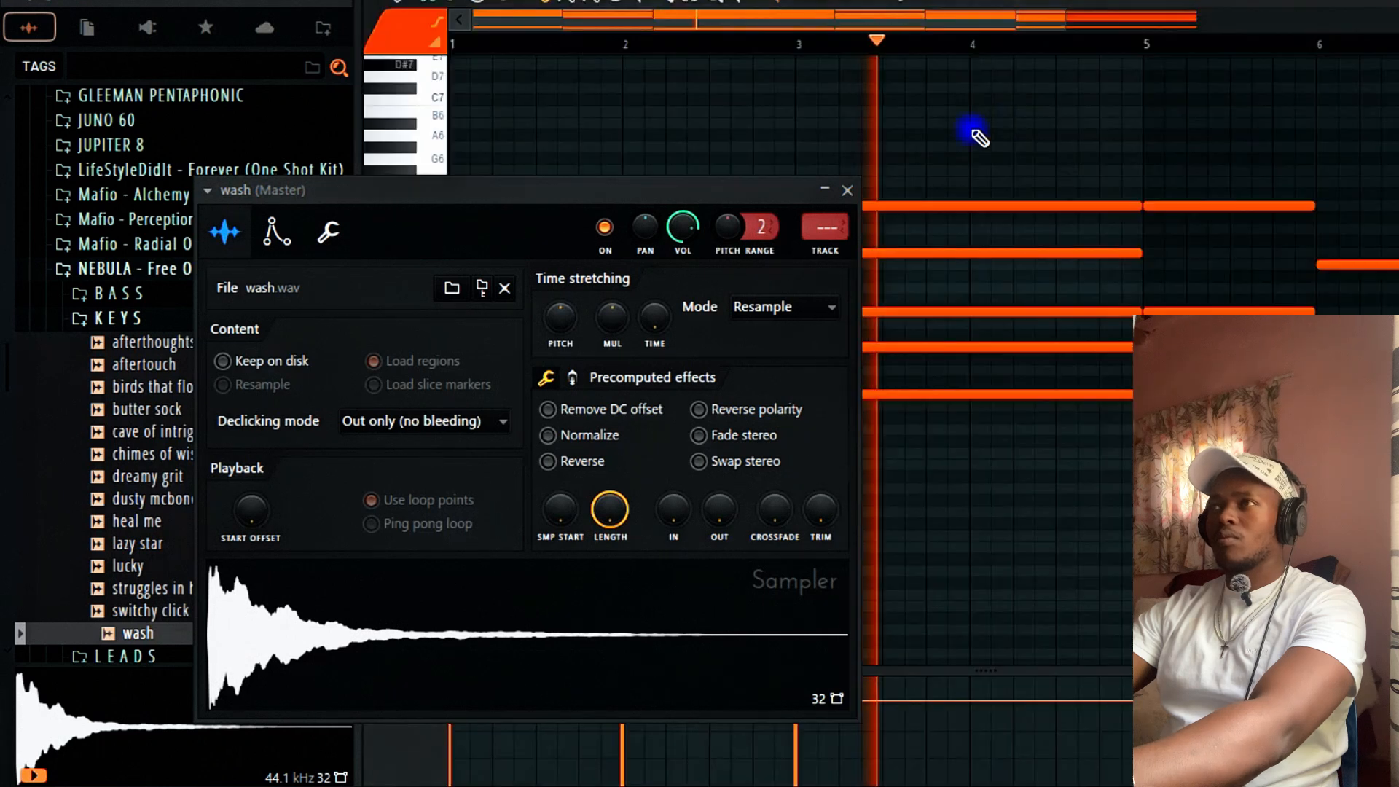
click(846, 190)
drag(1066, 22, 1396, 23)
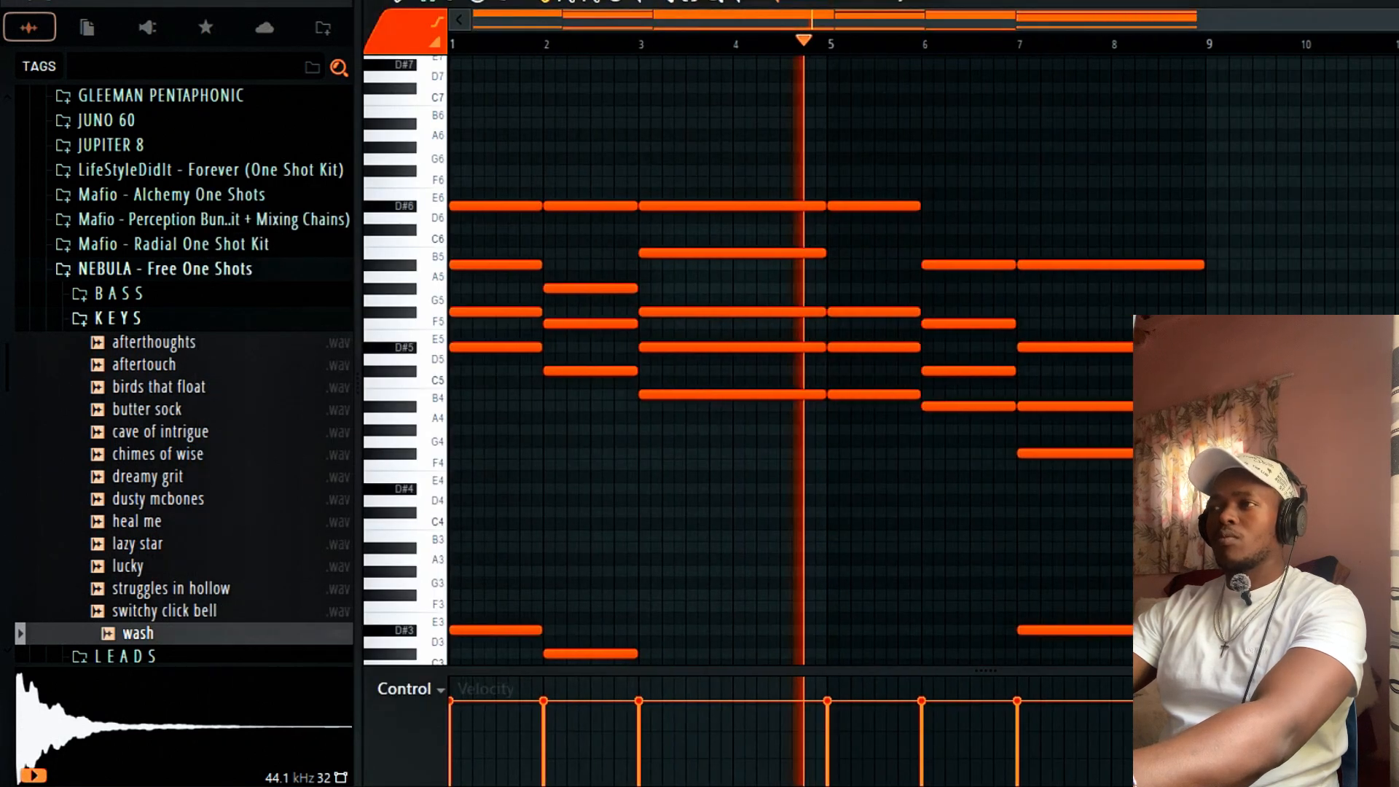
scroll(1271, 303, down, 4)
mouse_move(1268, 367)
mouse_down()
mouse_move(567, 631)
mouse_move(489, 633)
mouse_up()
key(ctrl+x)
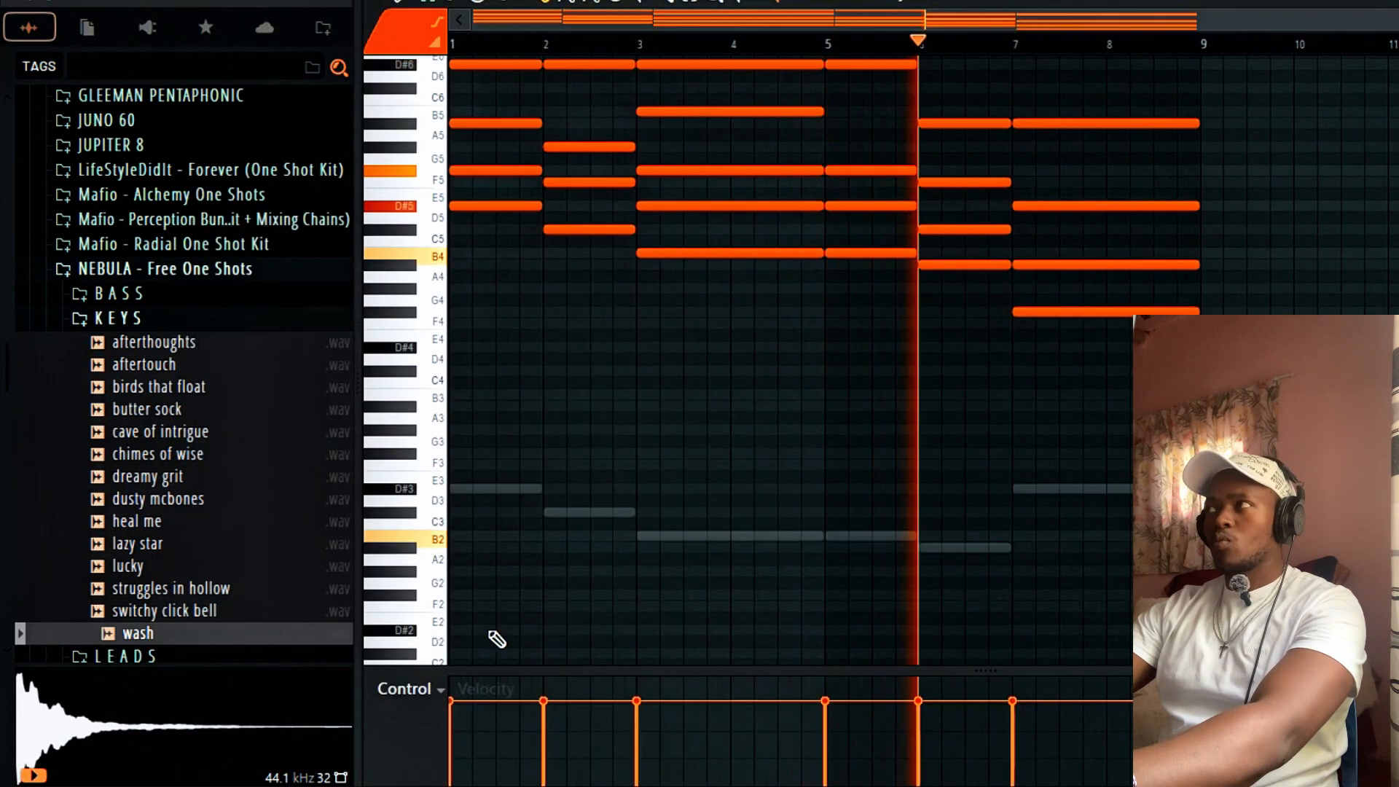
key(F7)
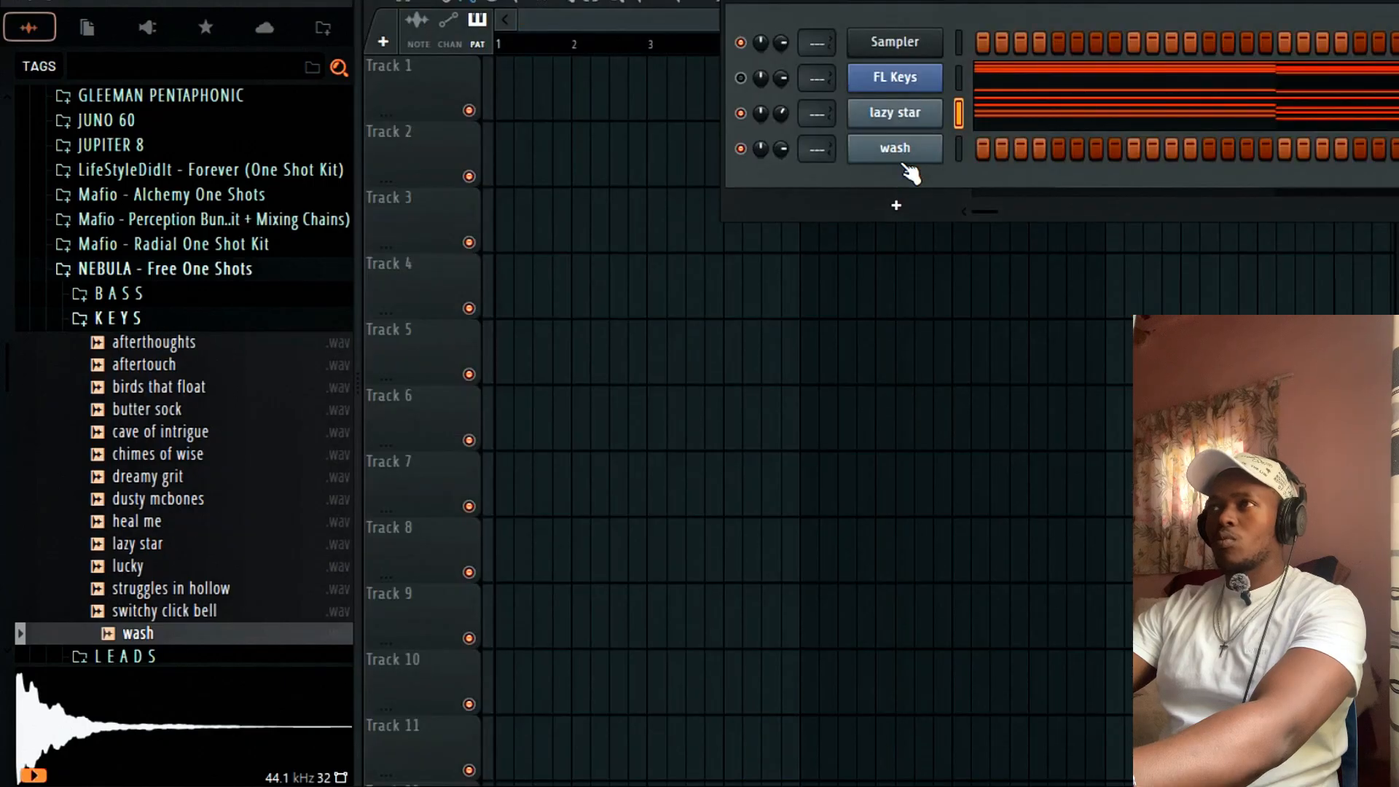
click(925, 115)
click(299, 202)
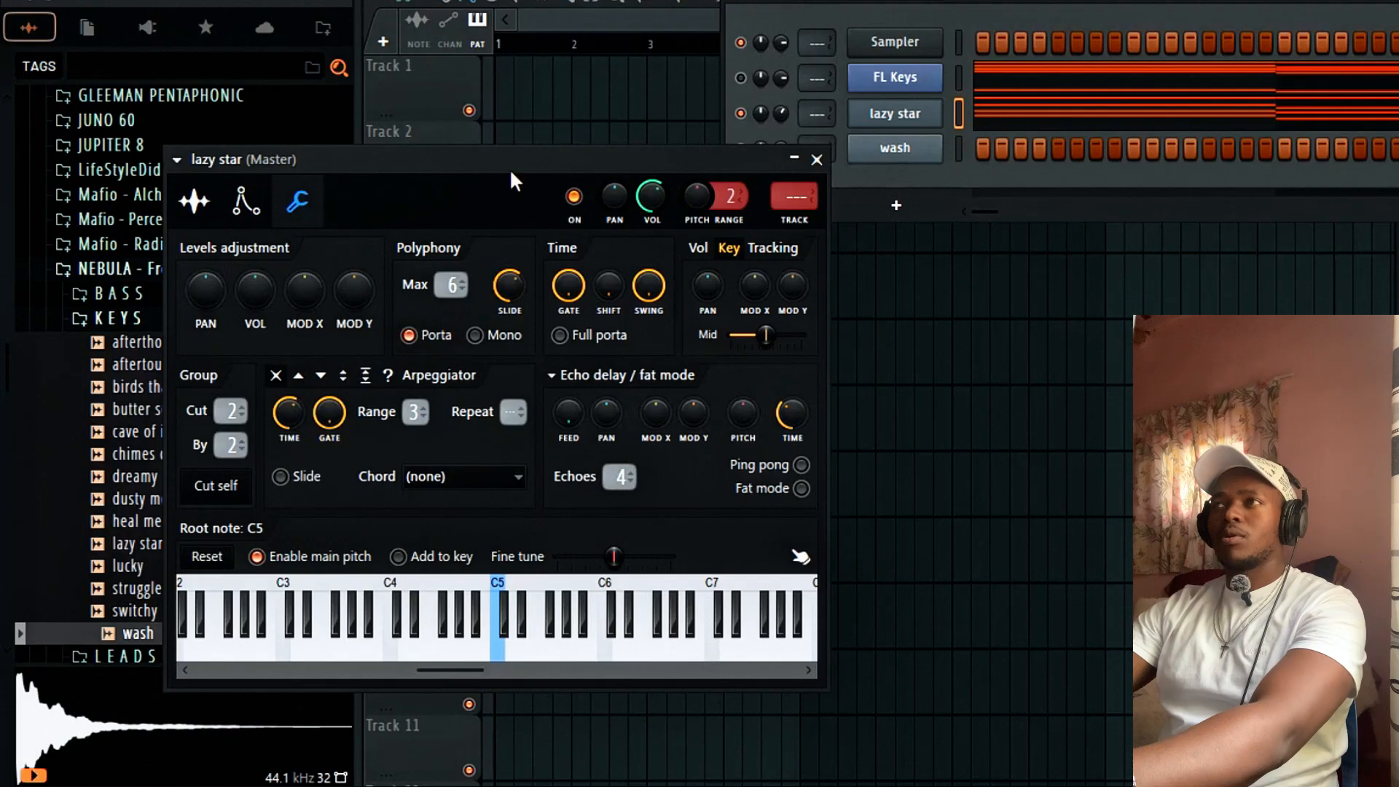
click(817, 159)
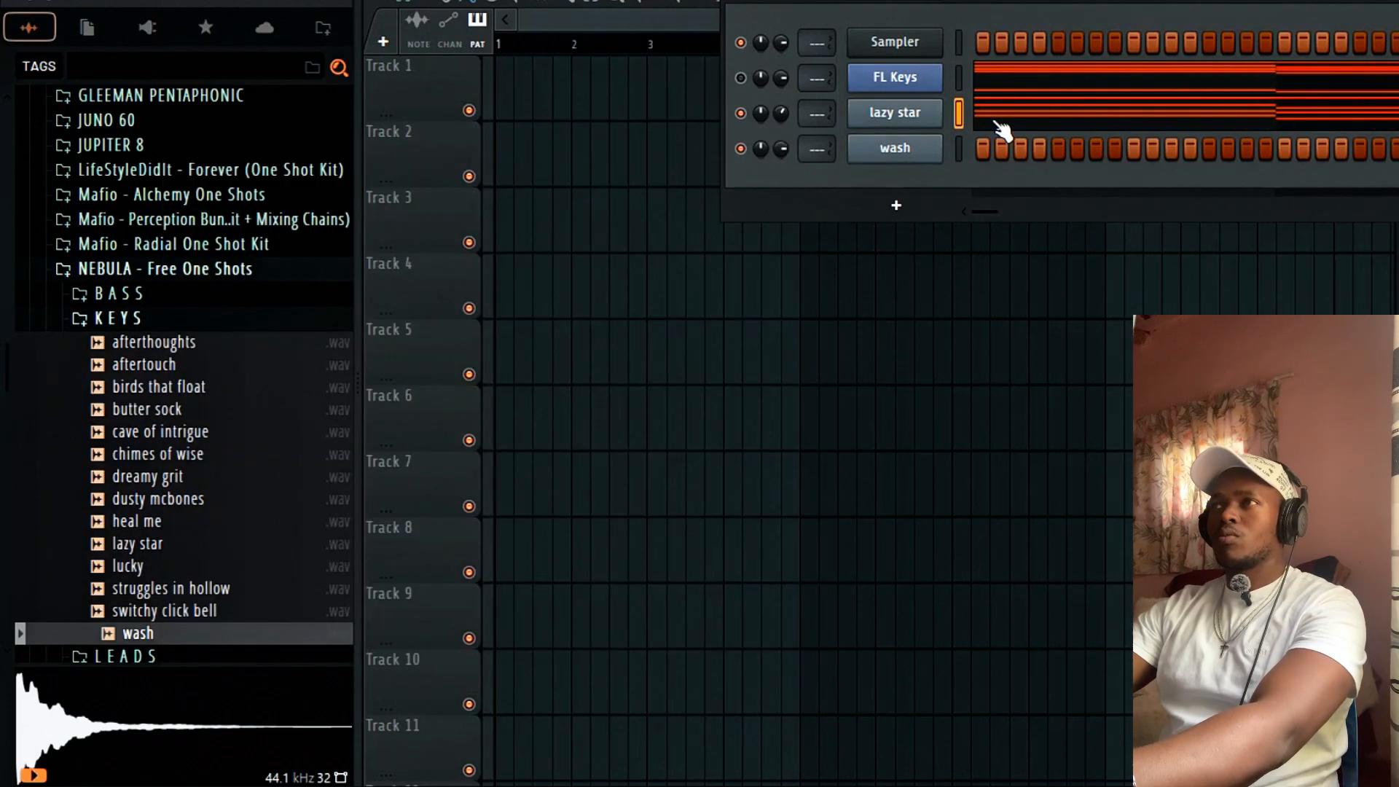
click(914, 115)
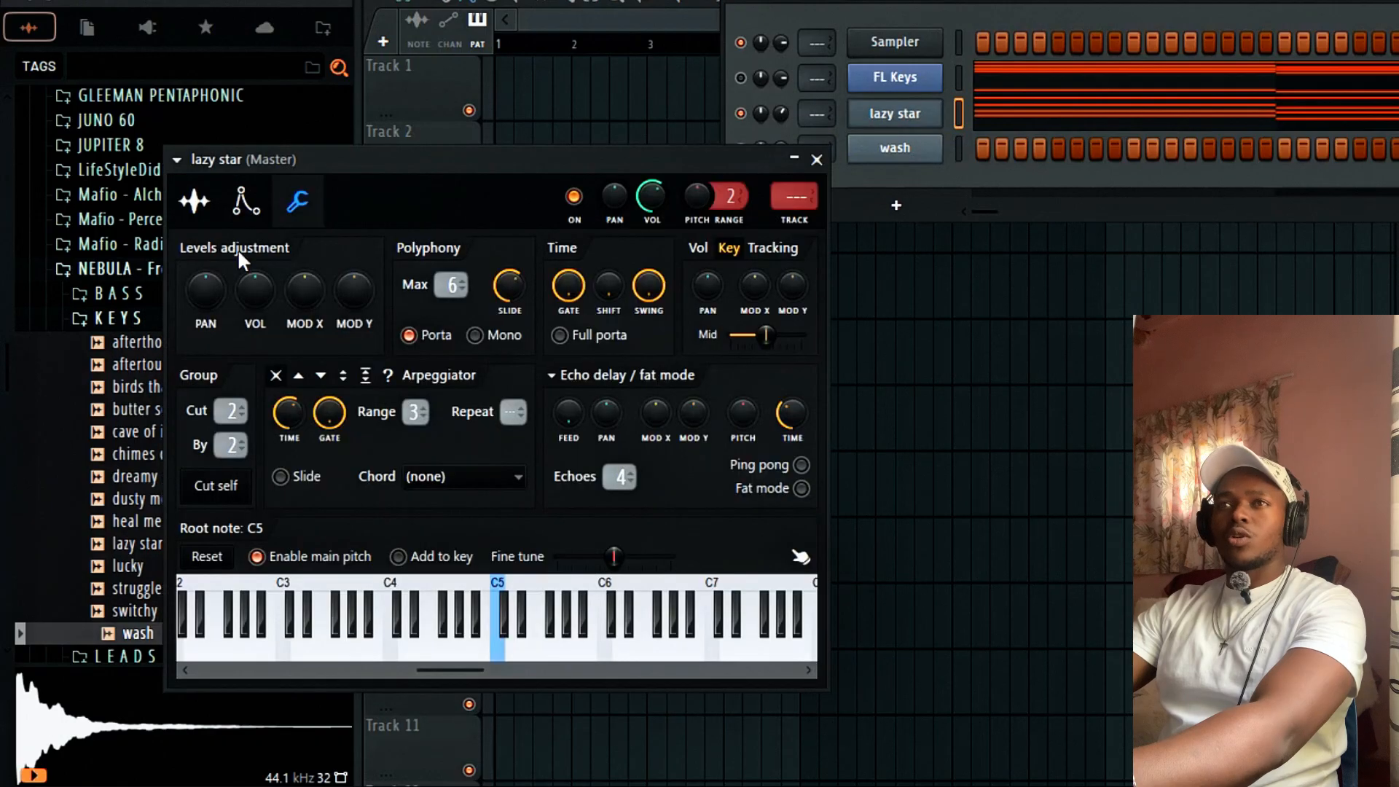
click(241, 203)
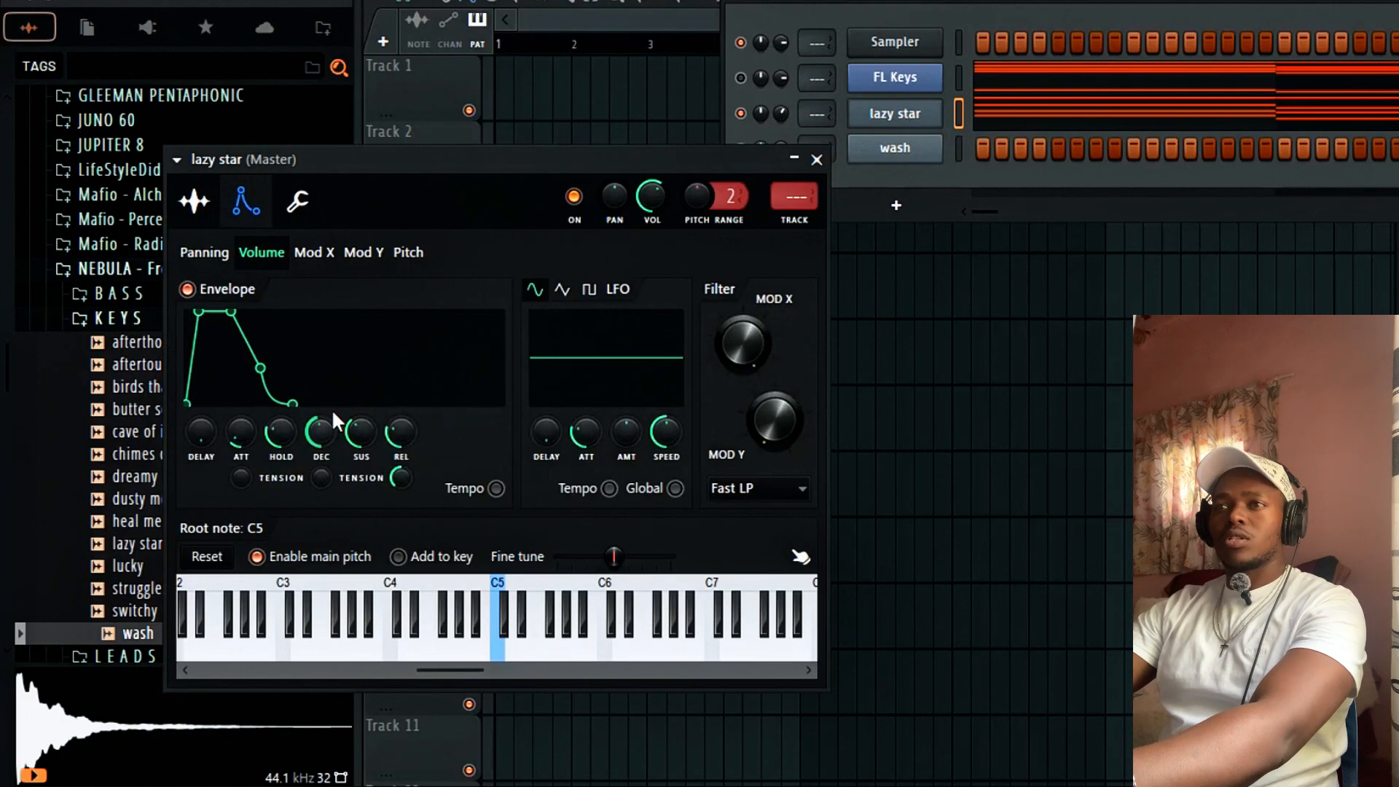
key(space)
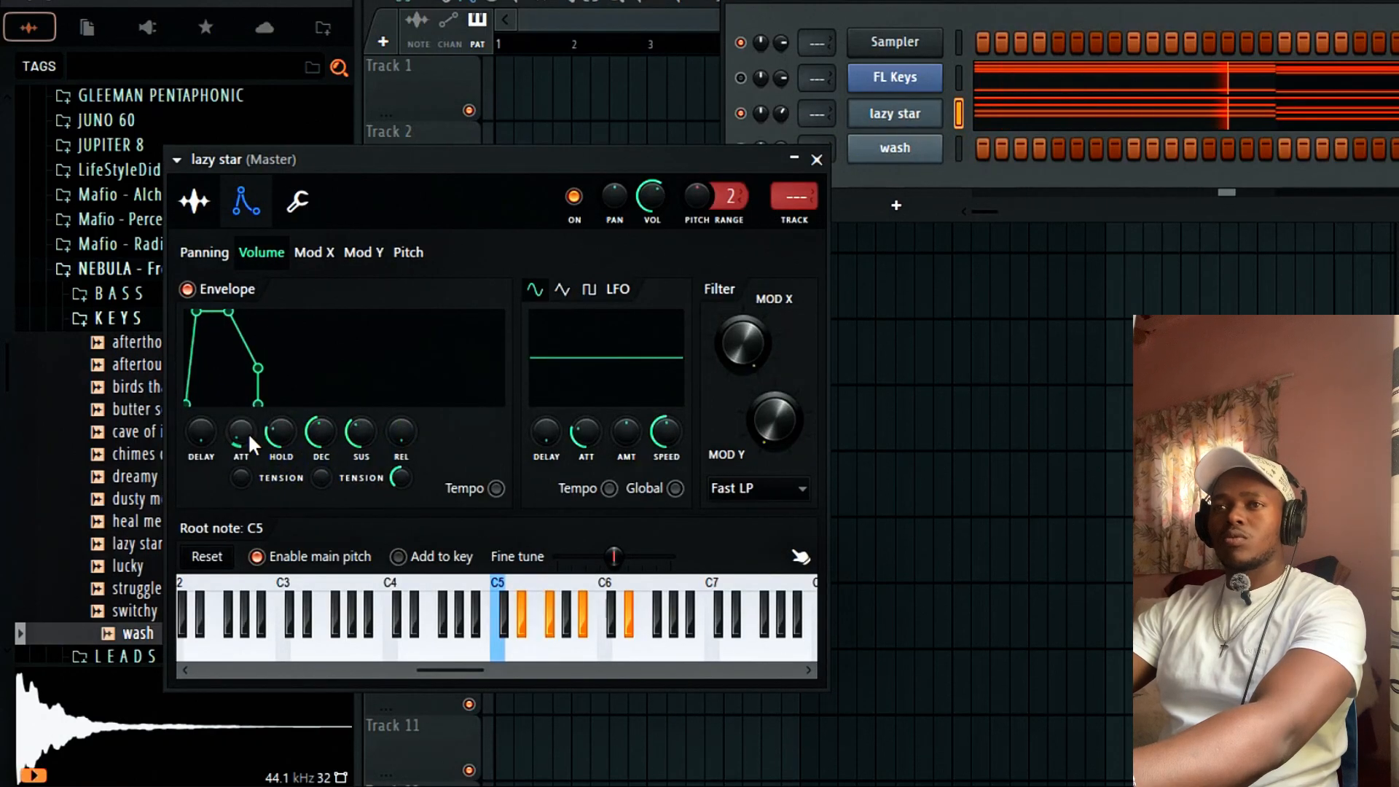
click(816, 160)
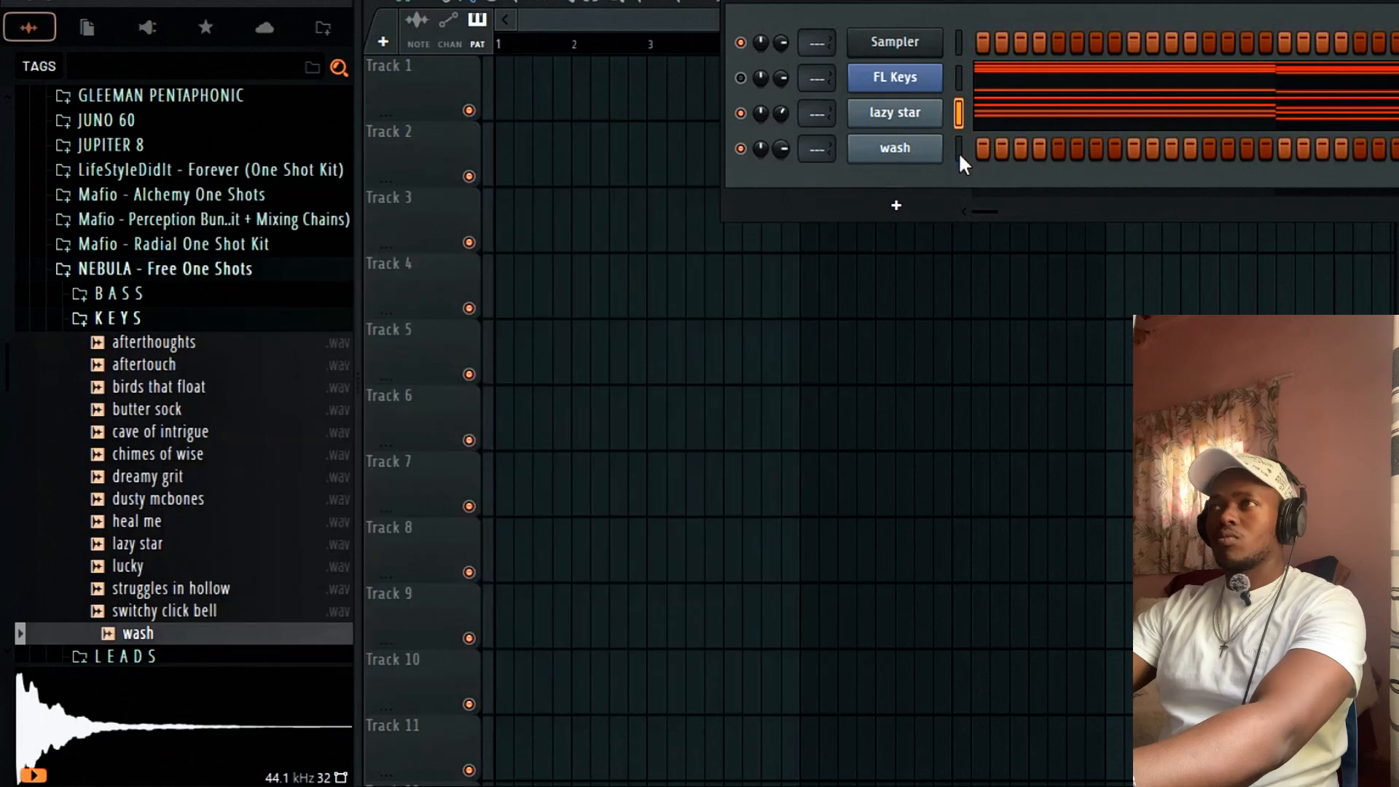
Copy lazy star's chord notes and paste them into the wash channel.
right_click(892, 116)
mouse_move(969, 110)
click(1185, 132)
right_click(889, 148)
mouse_move(990, 144)
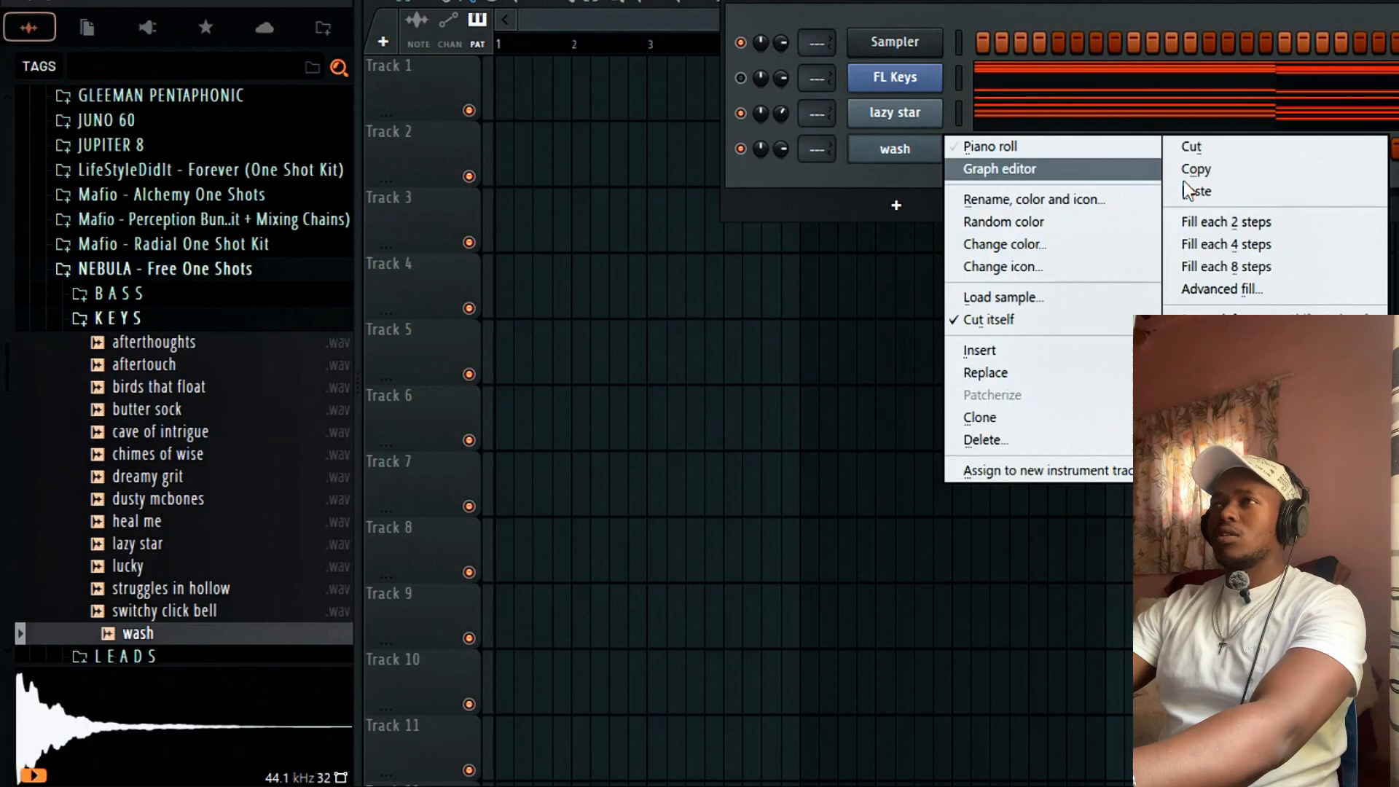
click(1188, 188)
Audition the PADS samples: in the forest, moulding gel, pandora, possible meltdown, random hall, whats left of my human side.
click(127, 319)
click(162, 388)
click(178, 440)
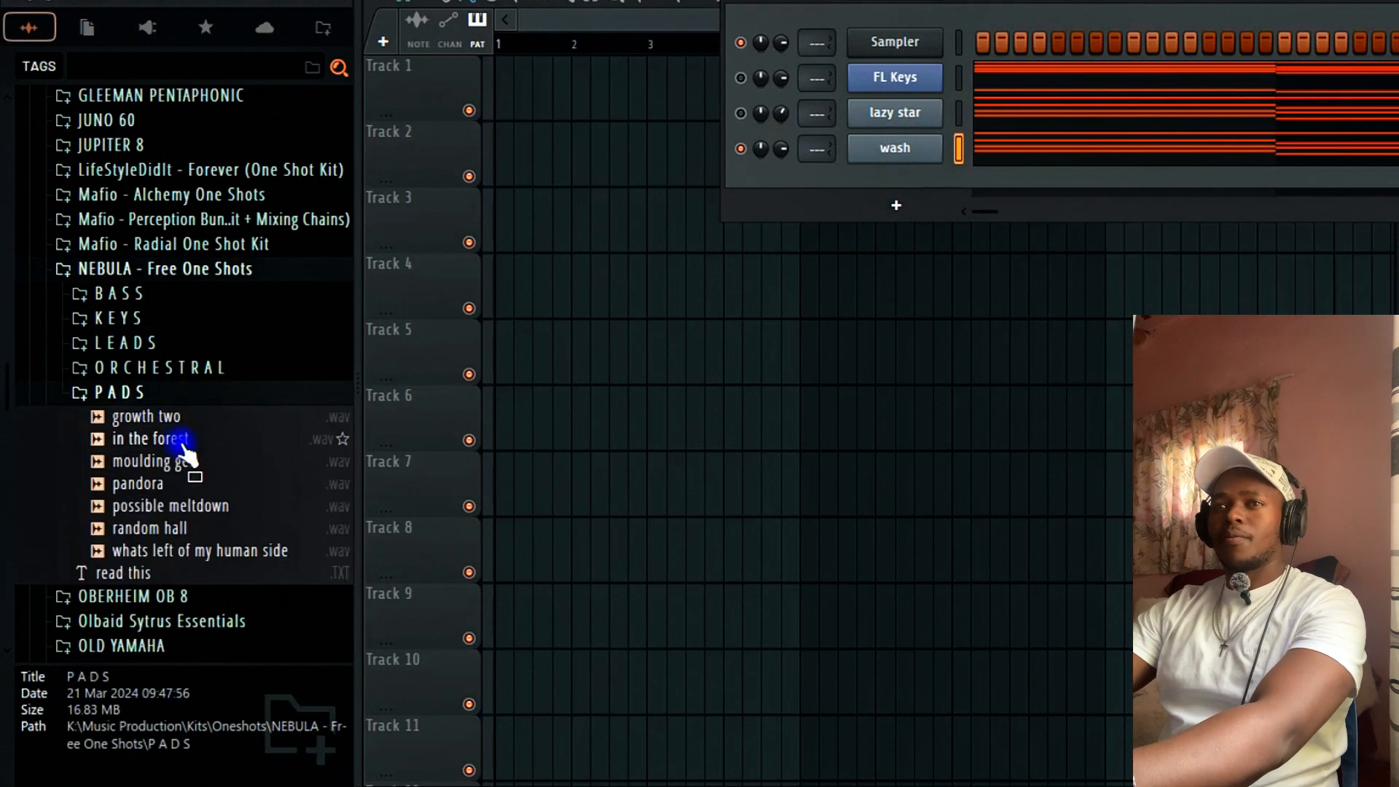
click(188, 464)
click(162, 487)
click(164, 513)
click(165, 534)
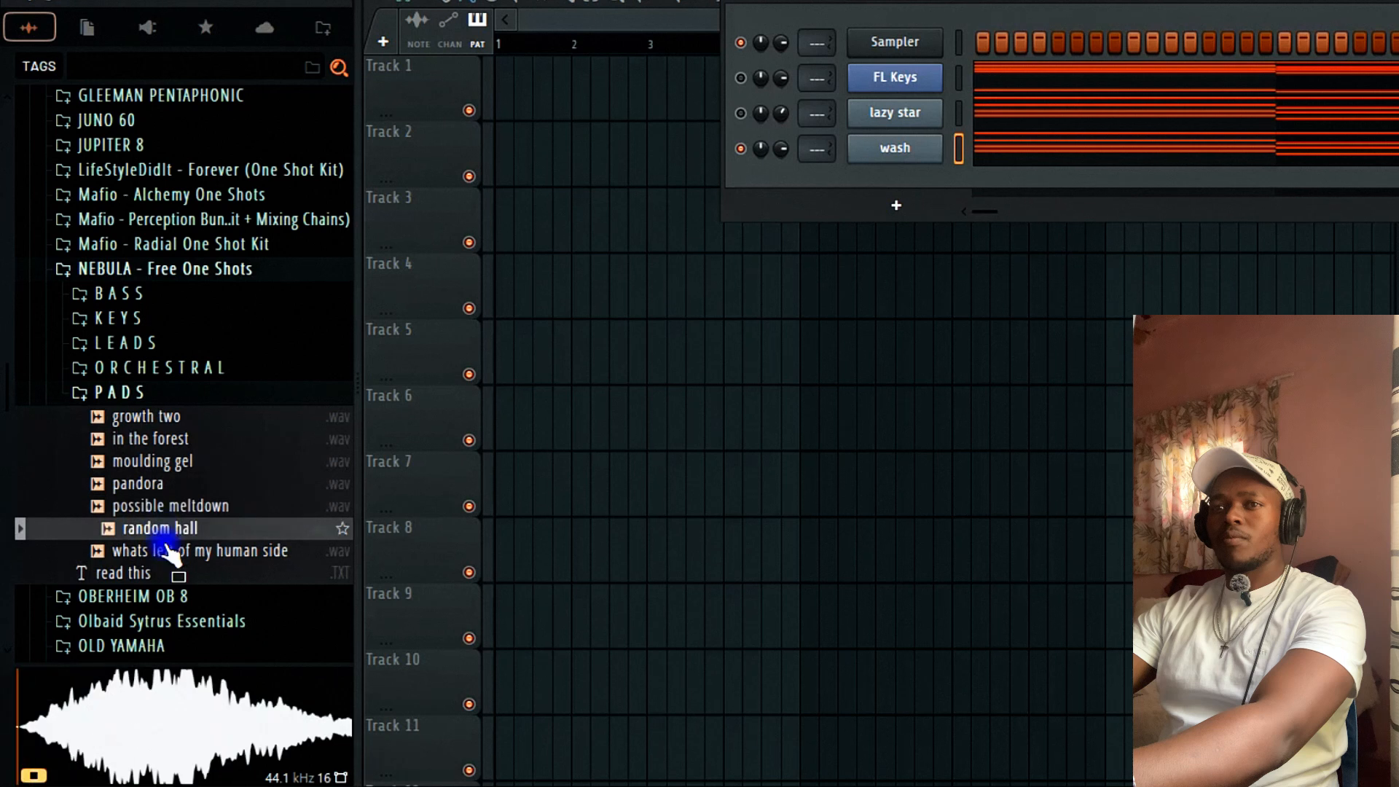
click(167, 553)
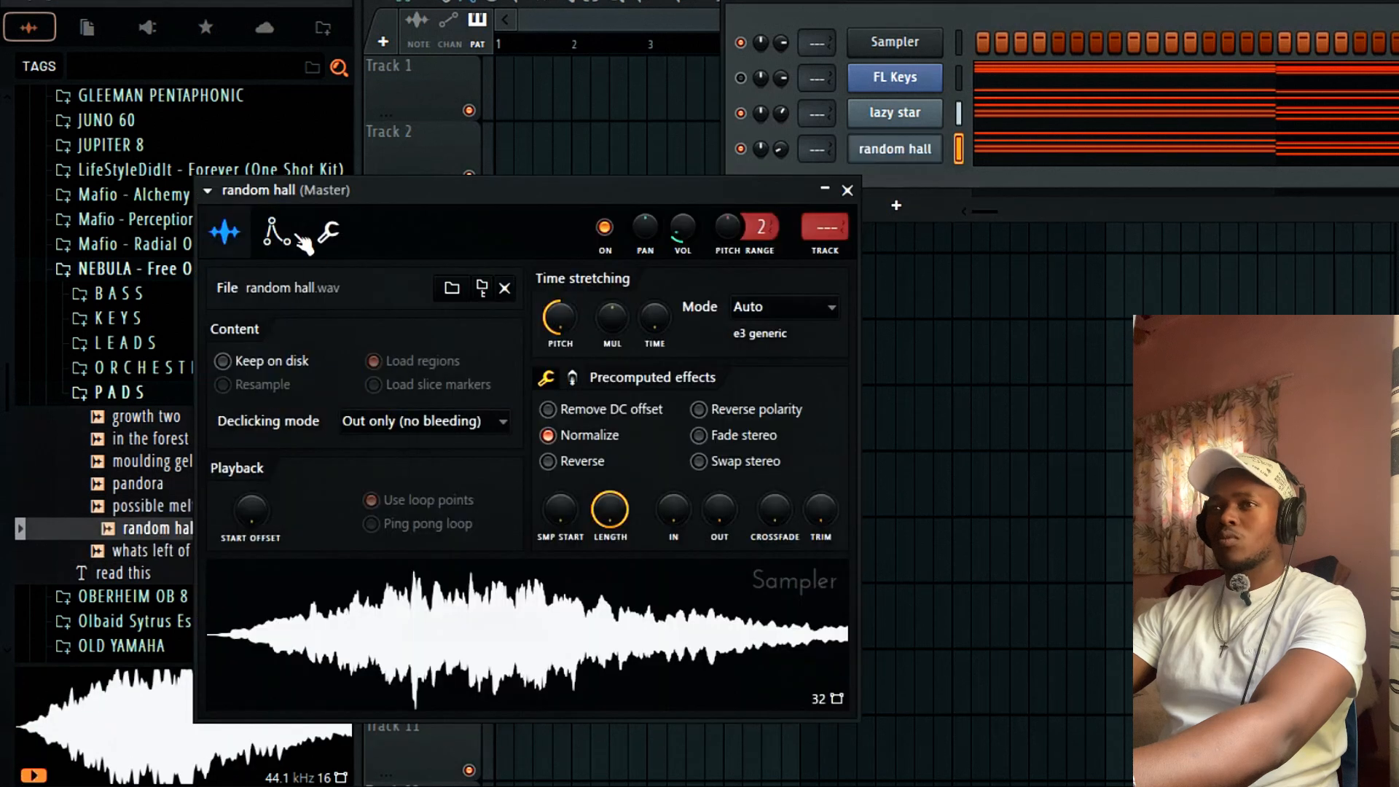
Check random hall's volume envelope and sample settings, then close them.
click(295, 237)
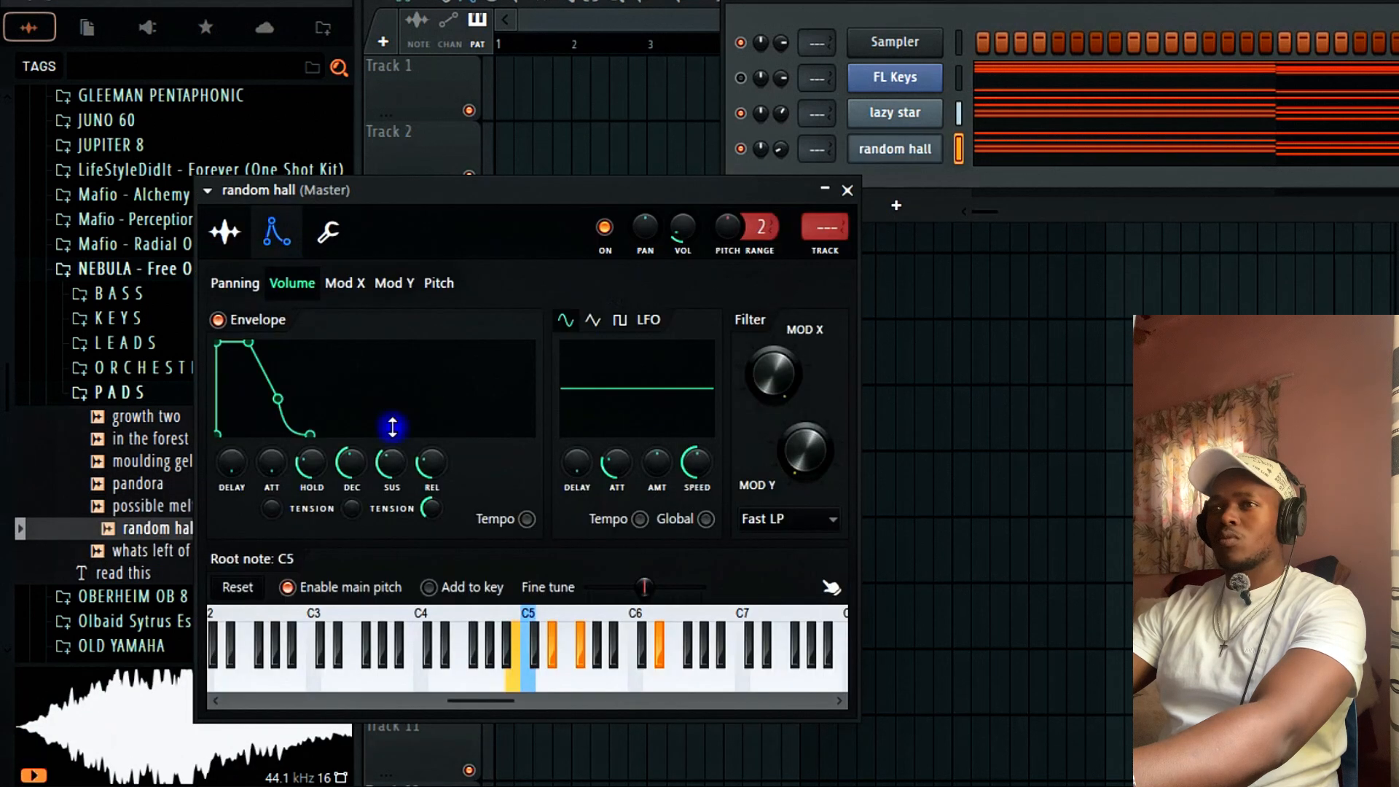
click(225, 233)
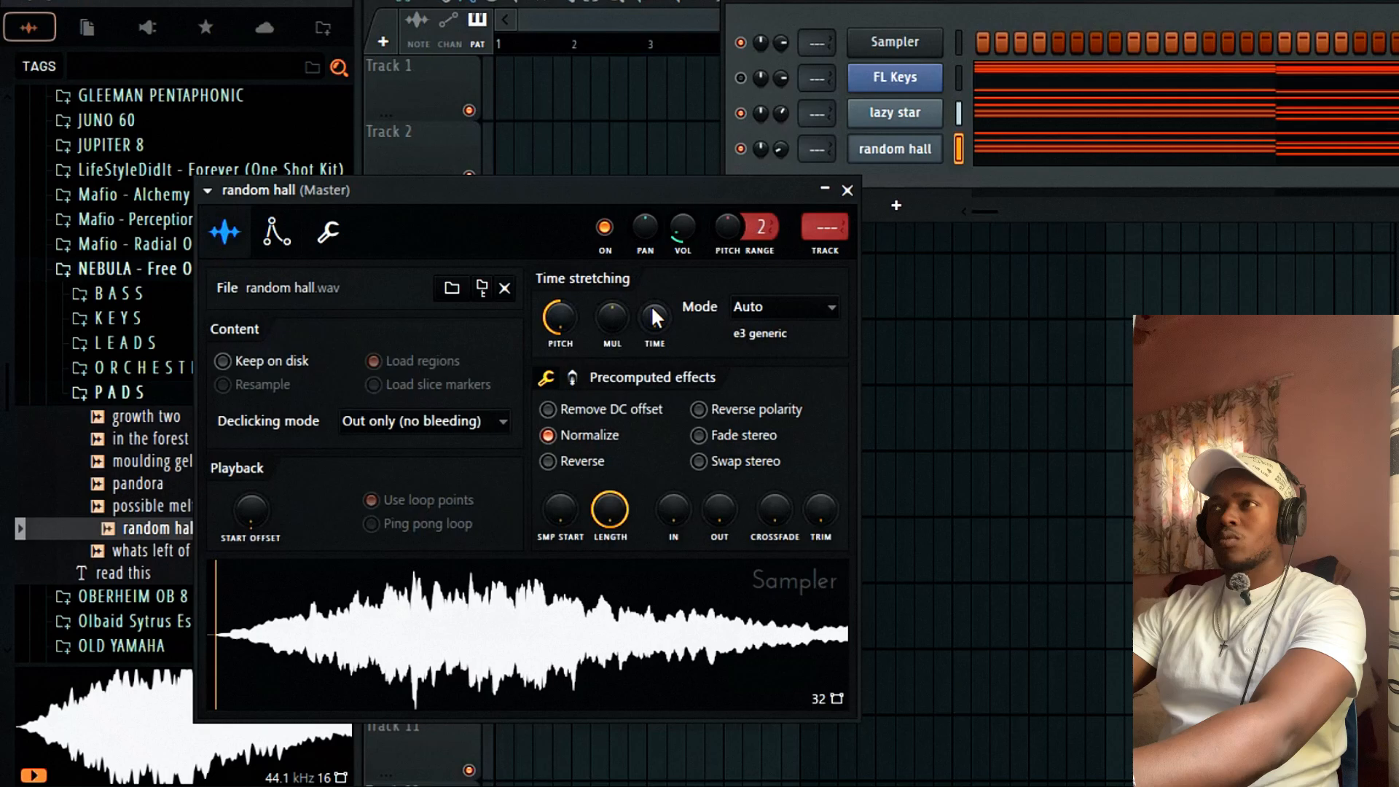
click(848, 191)
right_click(855, 159)
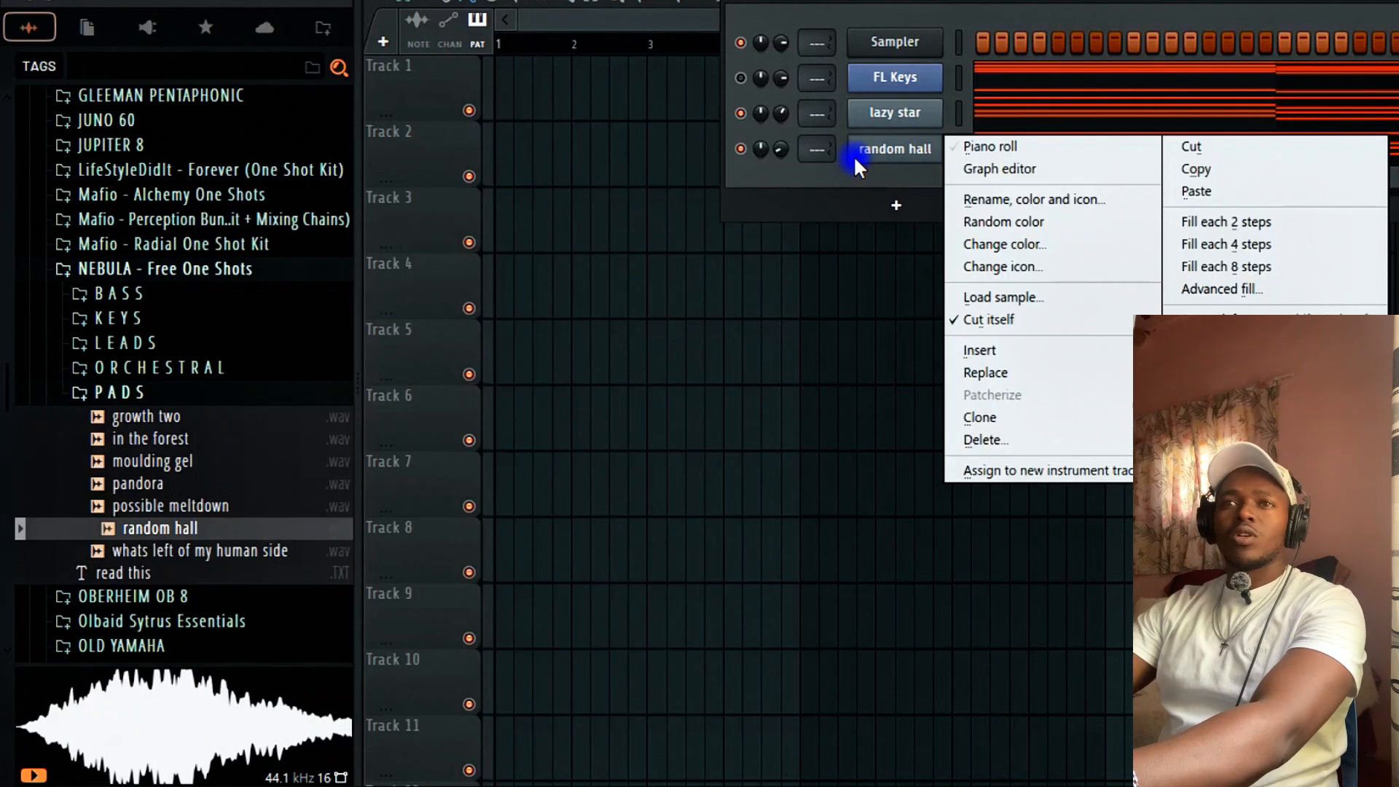
click(120, 411)
Audition the ORCHESTRAL samples iced vinyl, no chaser and trem it hard.
click(142, 394)
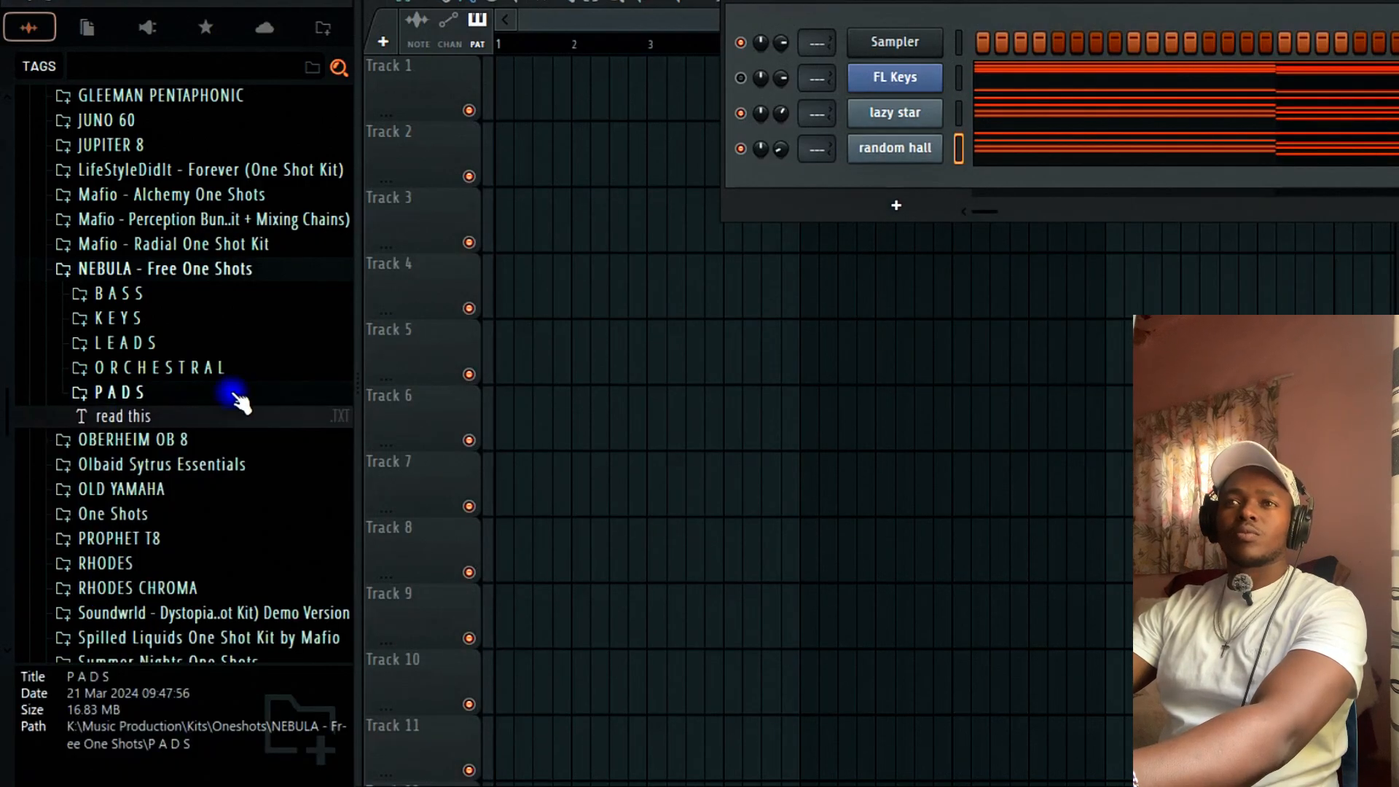
click(219, 368)
click(187, 461)
click(178, 503)
click(168, 546)
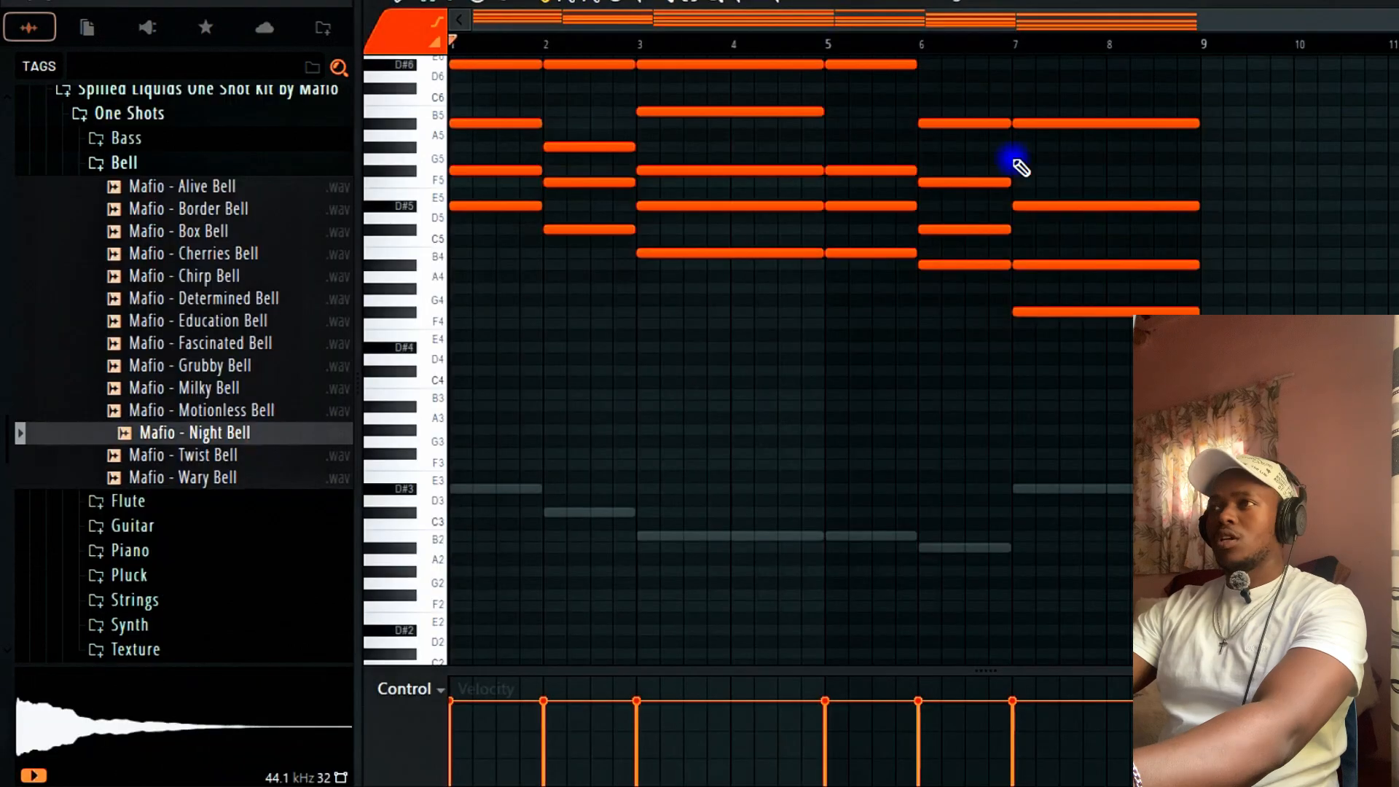
scroll(1015, 156, up, 4)
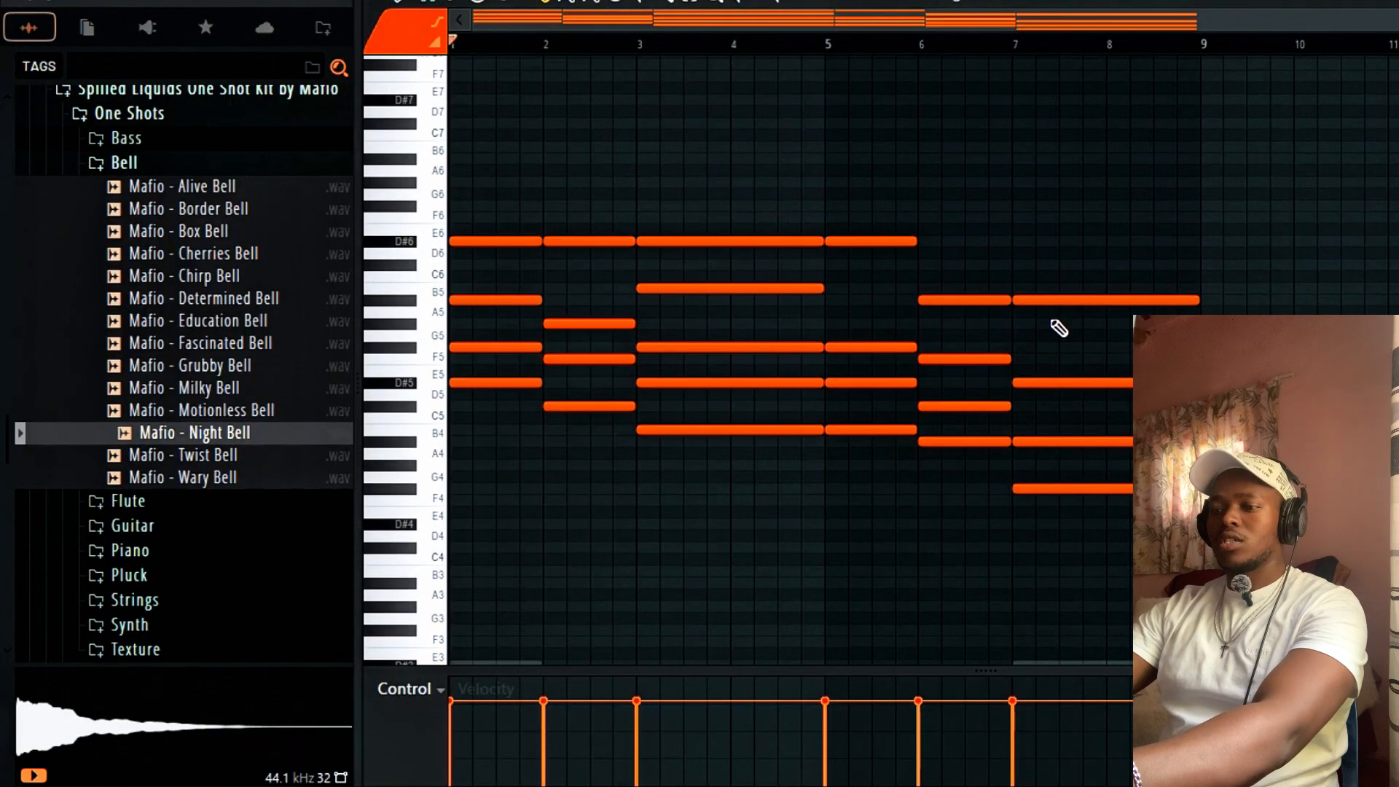
Strum the chords with the Strumizer using a reduced Start Time offset.
key(alt+s)
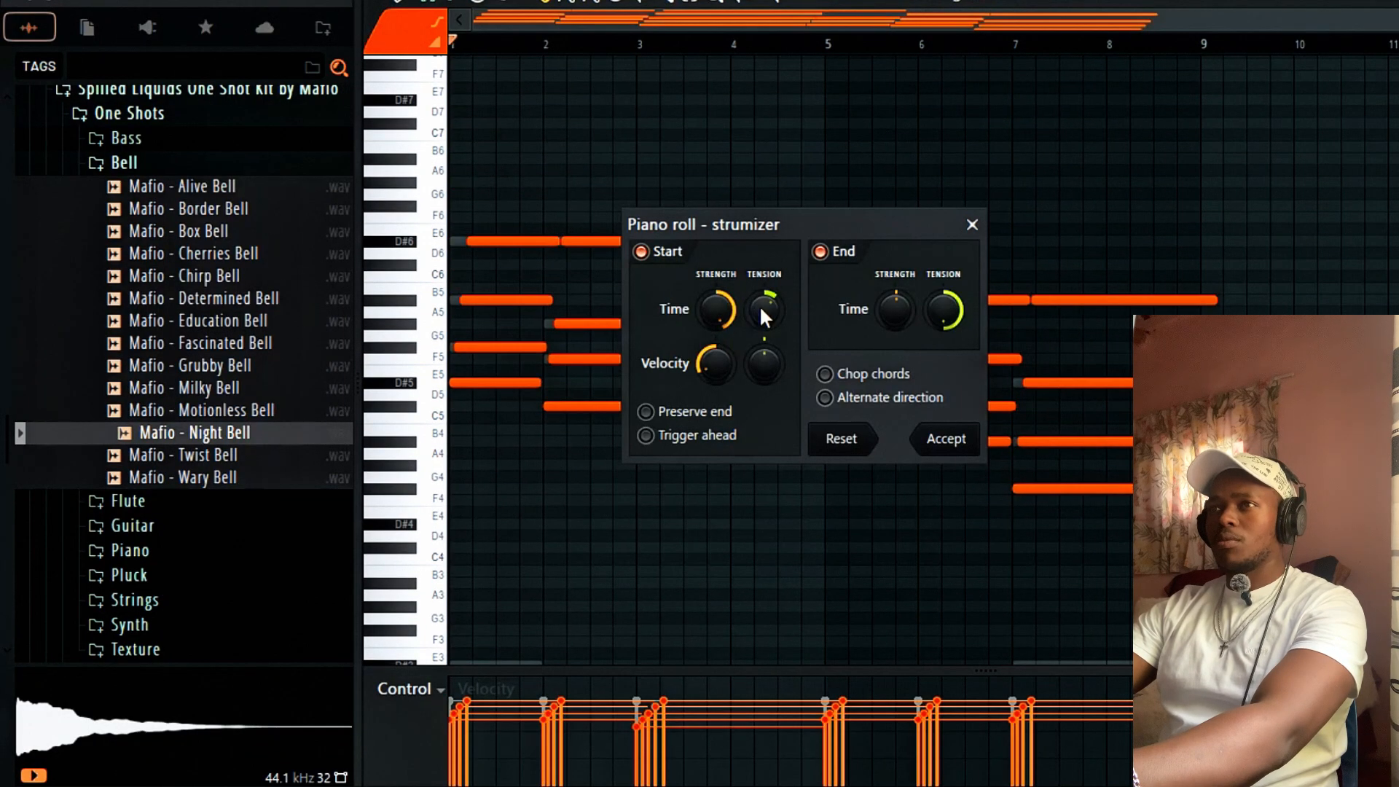
key(space)
drag(719, 308, 718, 314)
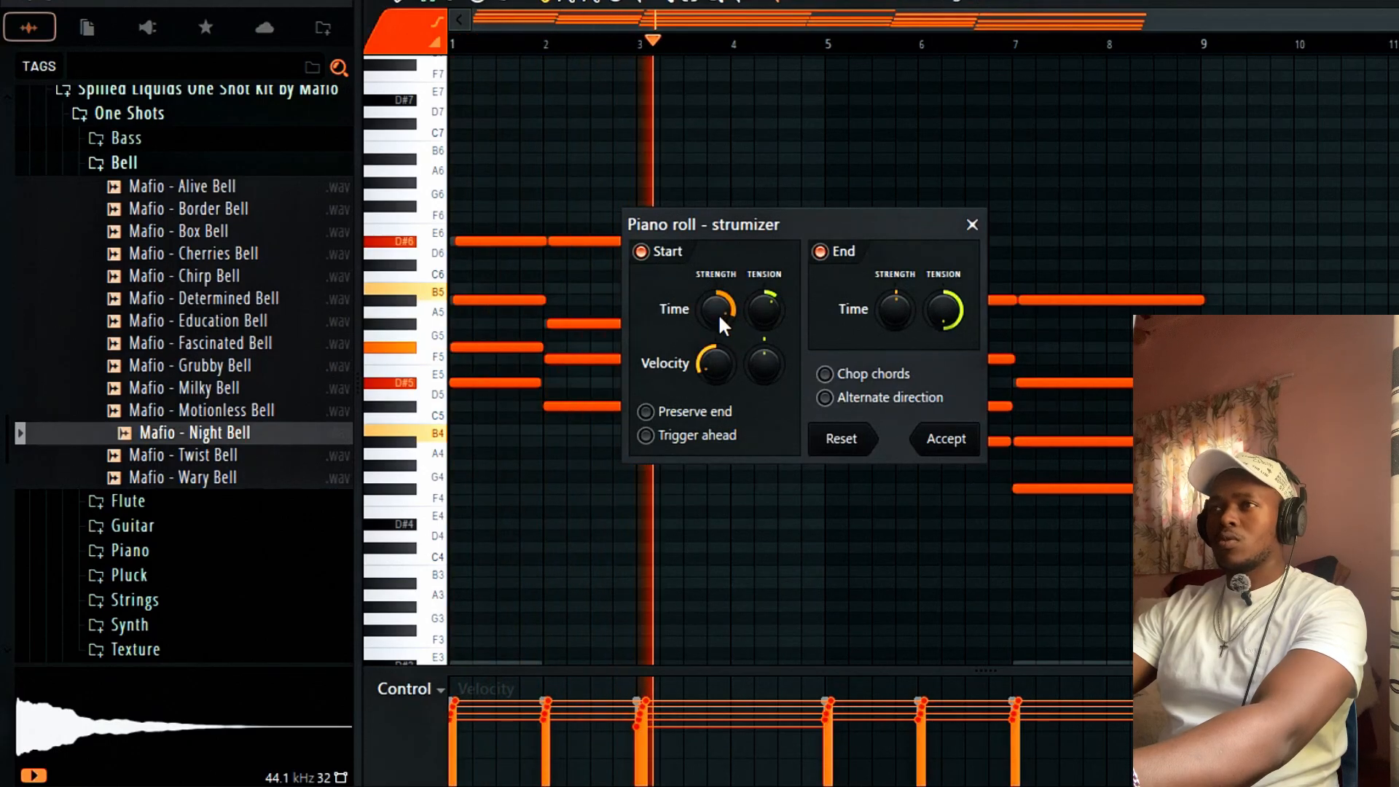
click(944, 438)
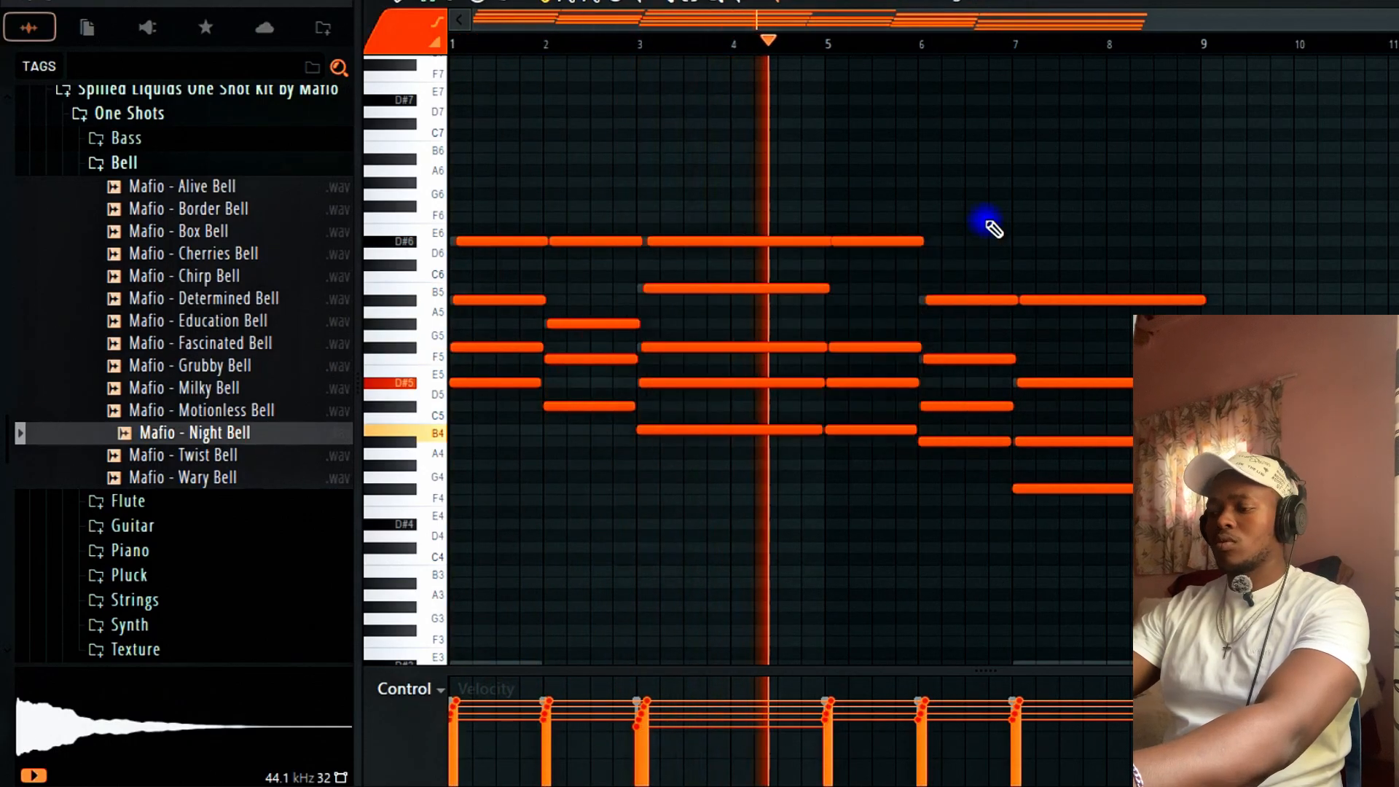
Drop the chords one octave and bring up the Night Bell sampler settings.
key(ctrl+Down)
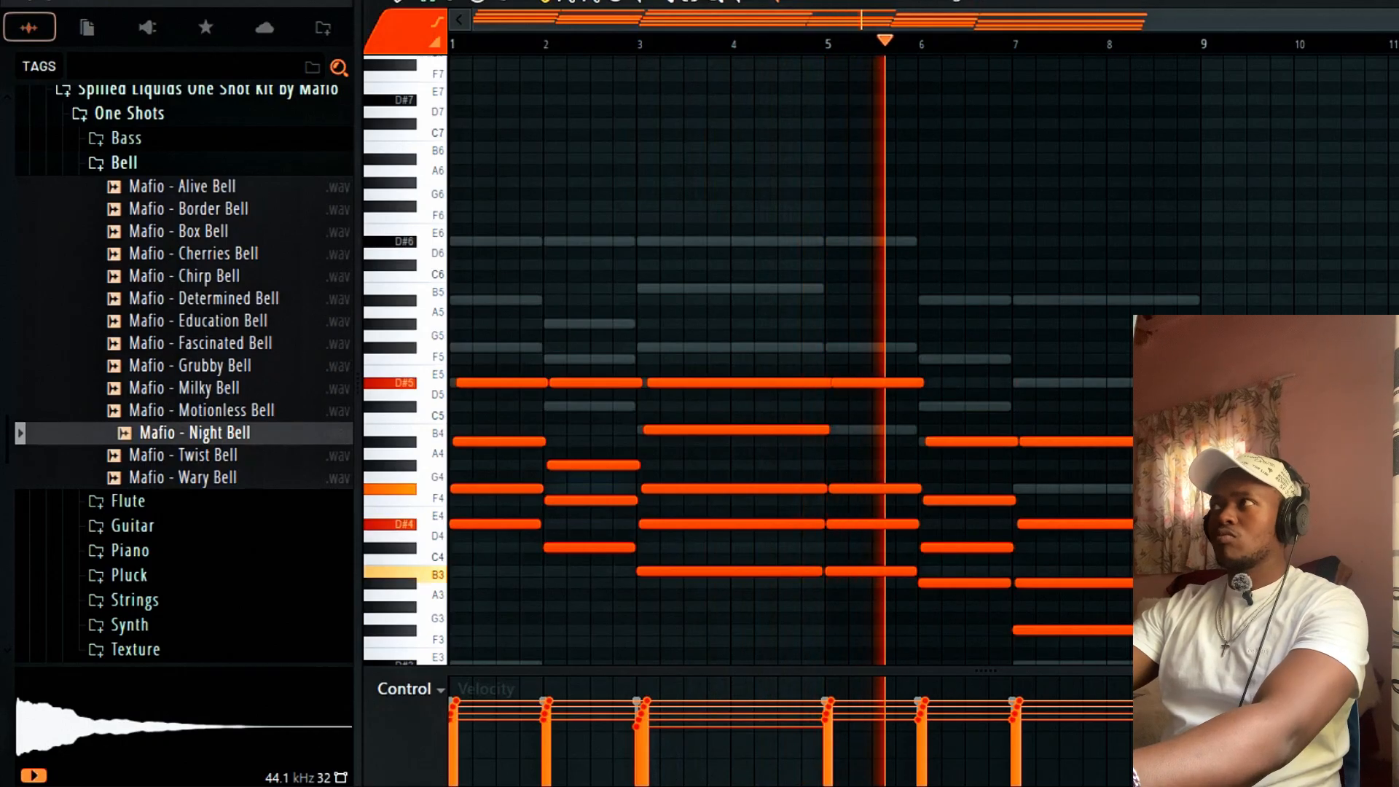
key(F7)
click(894, 150)
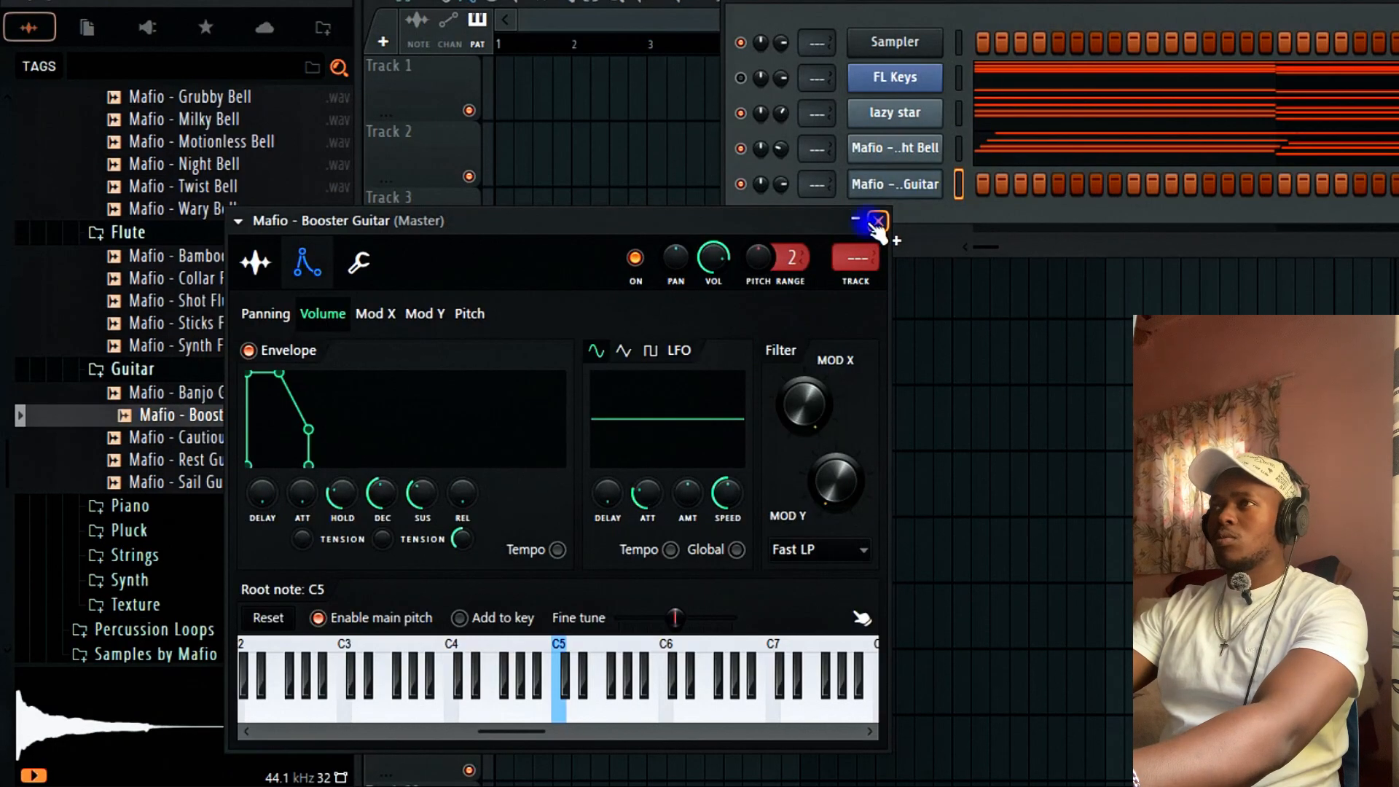
In Booster Guitar's piano roll, add a long G4 note, delete F#4, and remove trial D4/D#4 notes.
click(894, 184)
right_click(928, 184)
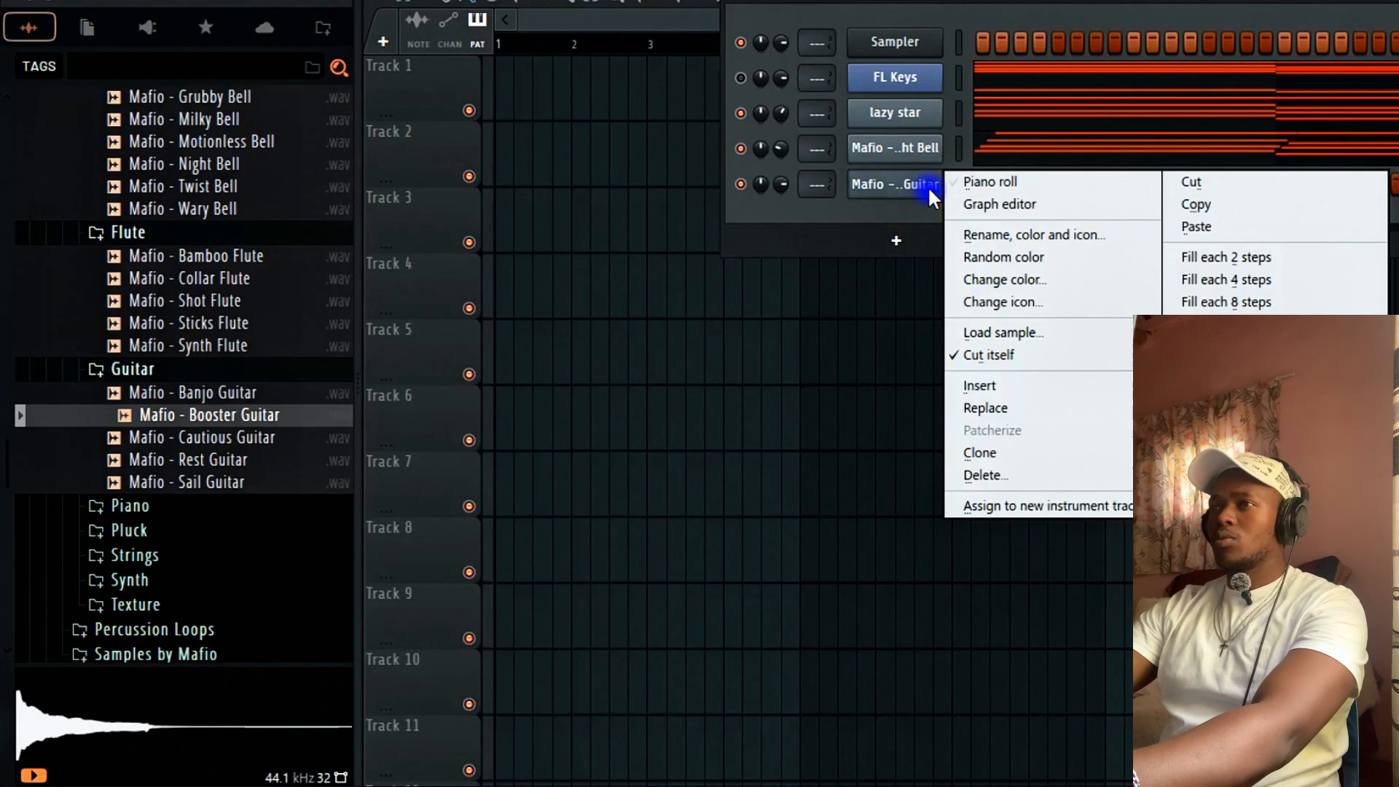
click(716, 315)
key(F7)
drag(429, 519, 430, 420)
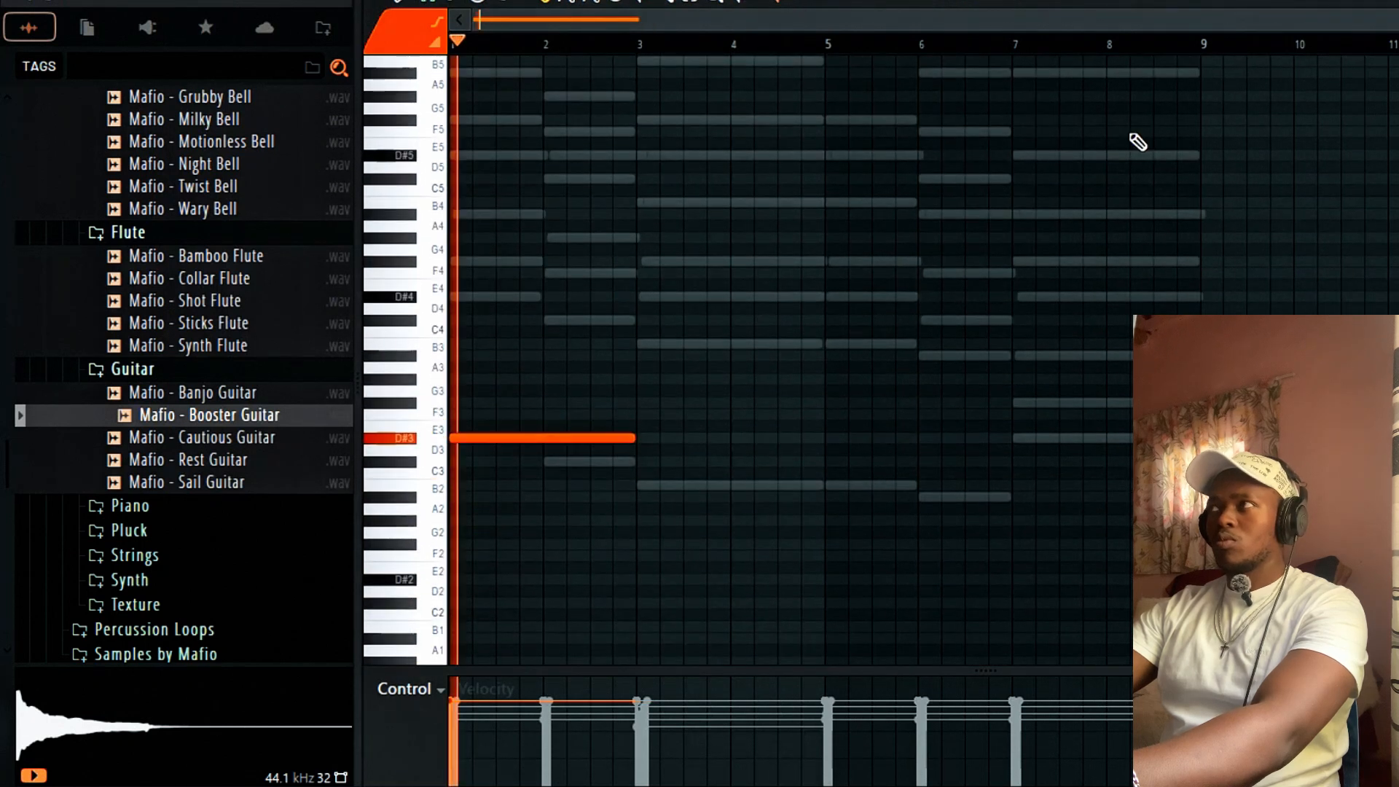
ctrl+scroll(802, 233, up, 4)
click(749, 262)
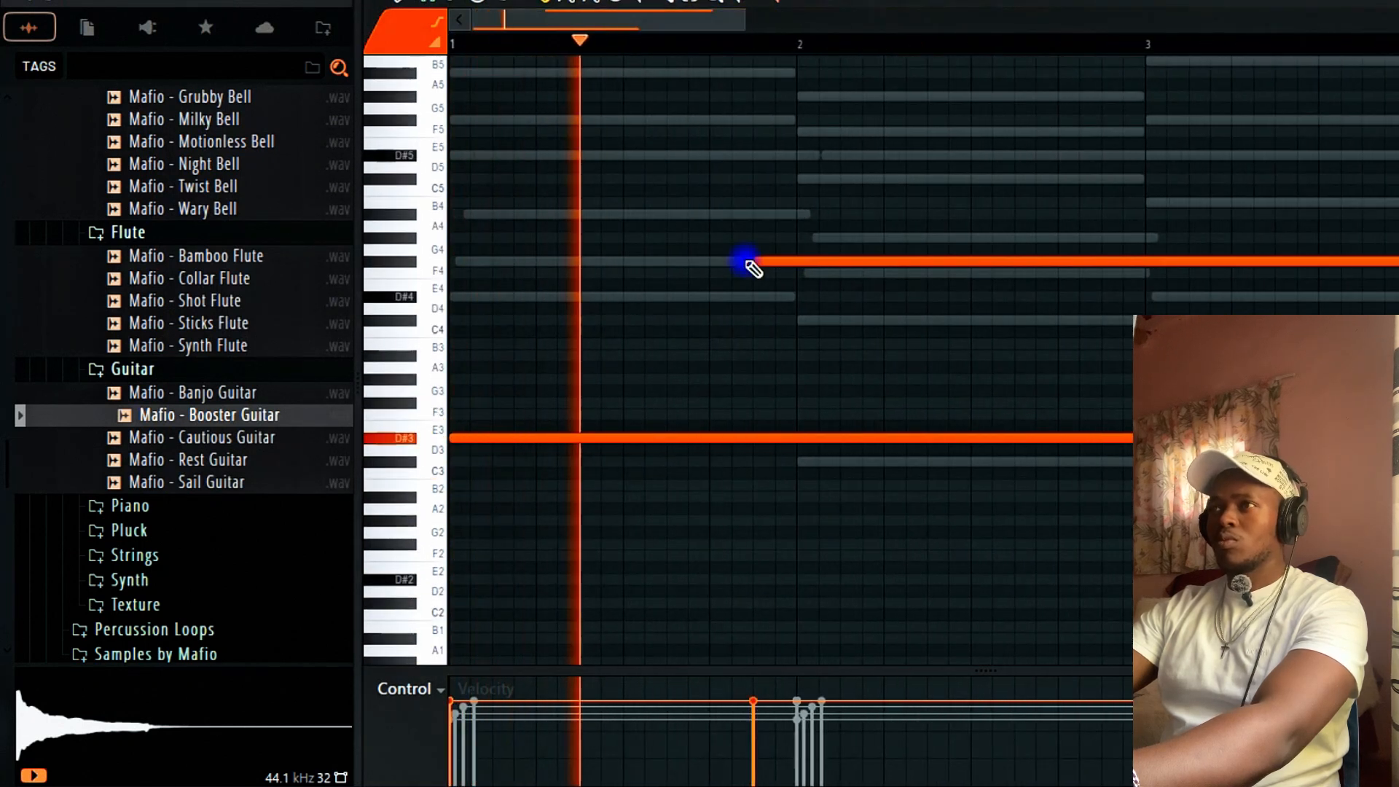
right_click(792, 264)
key(space)
click(750, 307)
click(752, 297)
right_click(758, 299)
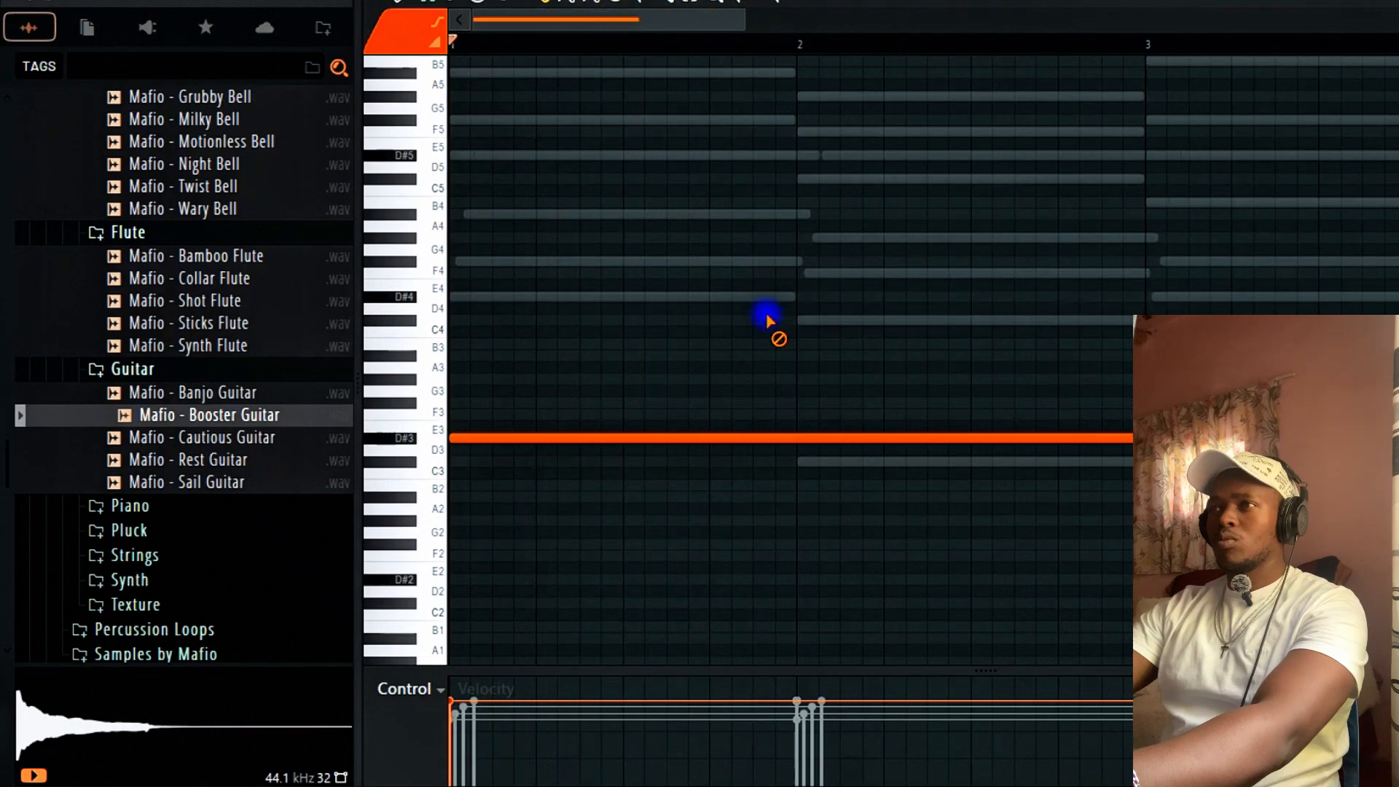
Add an F#3 note and adjust the F#3, D#3 and C#3 note lengths across bars 1–6.
click(747, 397)
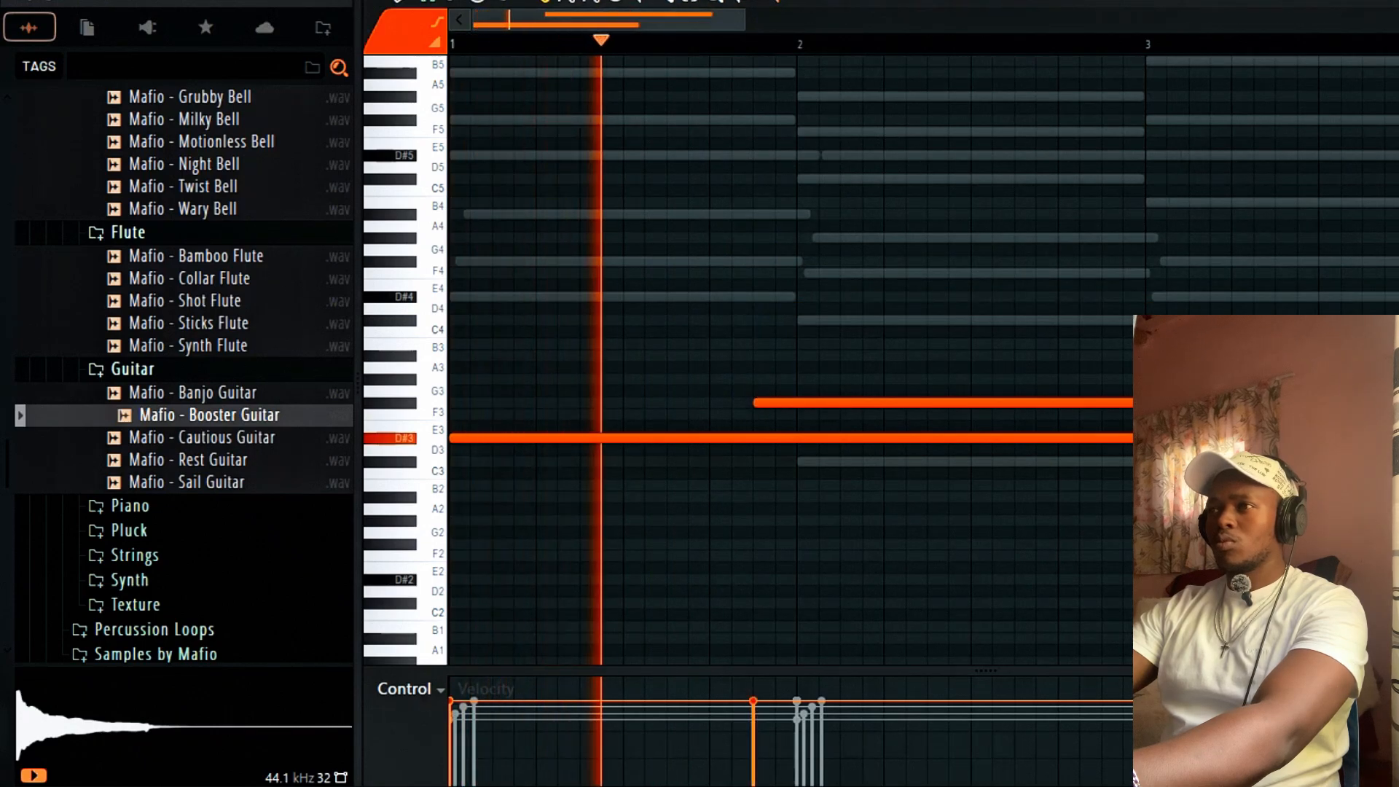
drag(1395, 403, 749, 452)
key(space)
drag(757, 403, 794, 420)
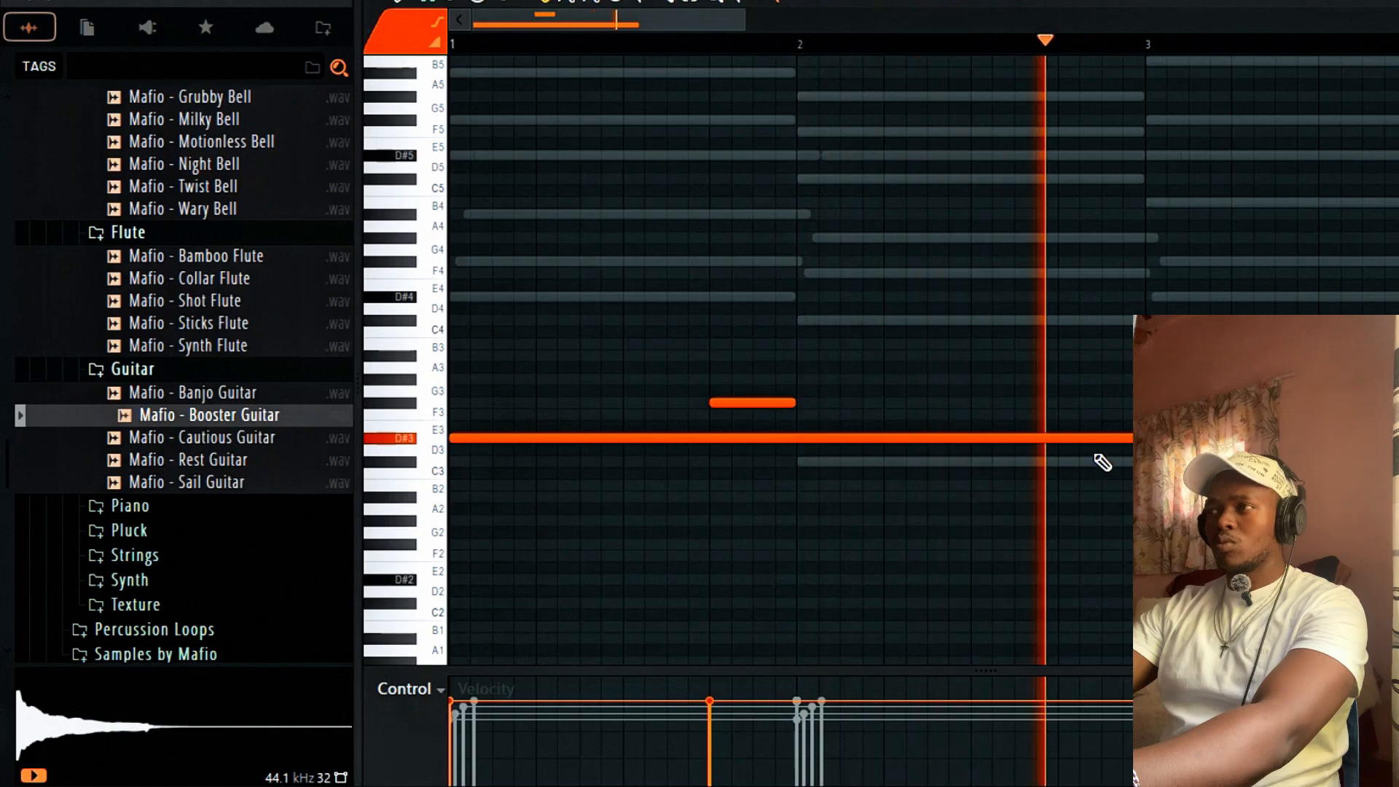
drag(1275, 438, 760, 455)
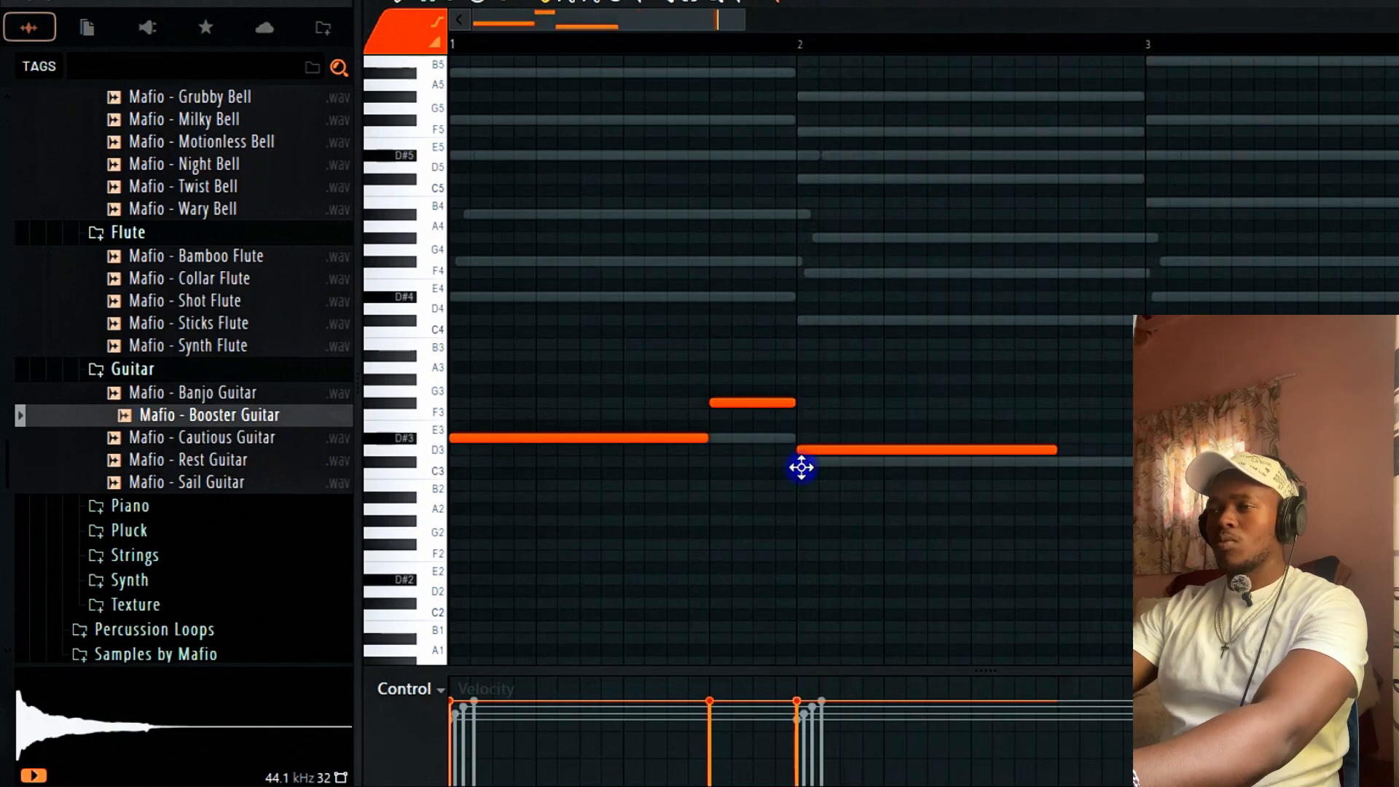
drag(1055, 462, 1239, 461)
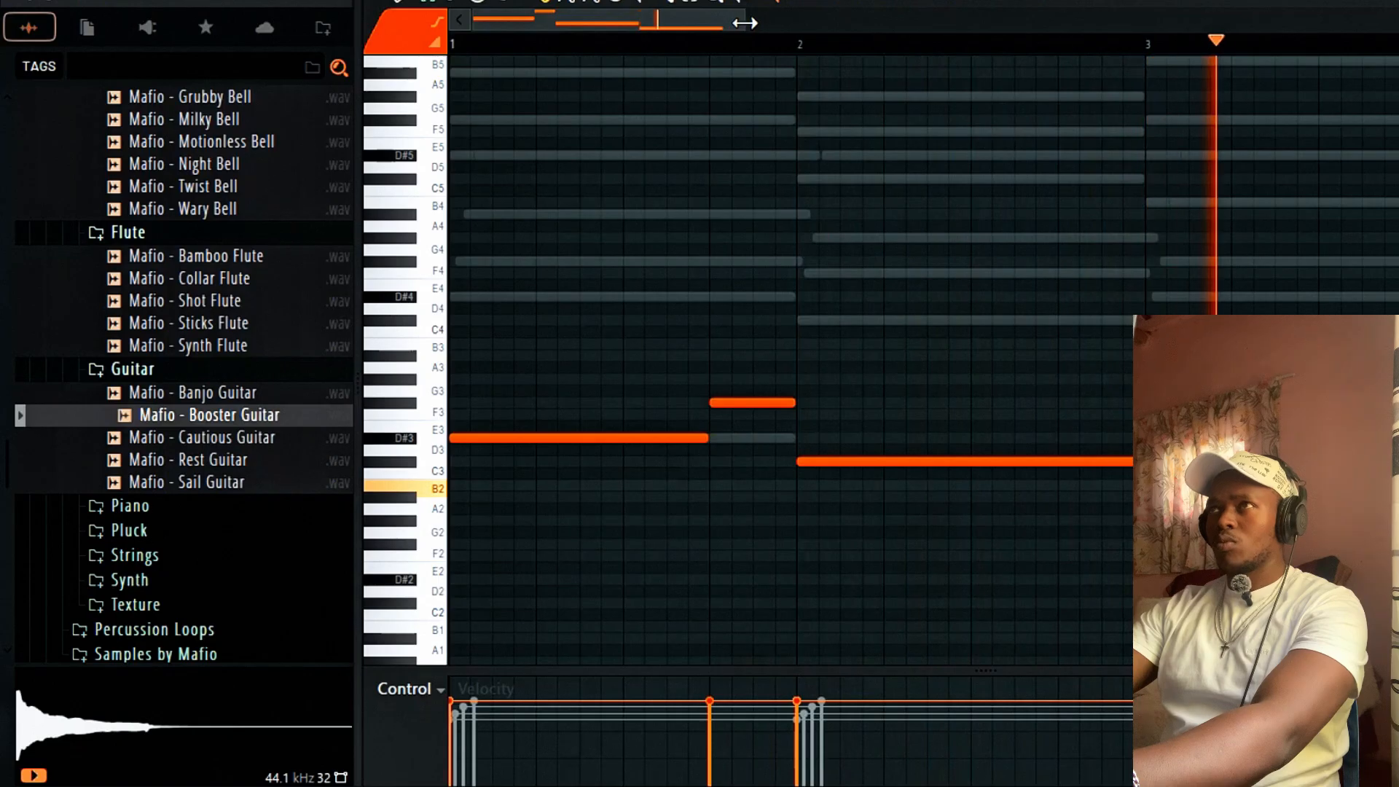
drag(740, 22, 1024, 73)
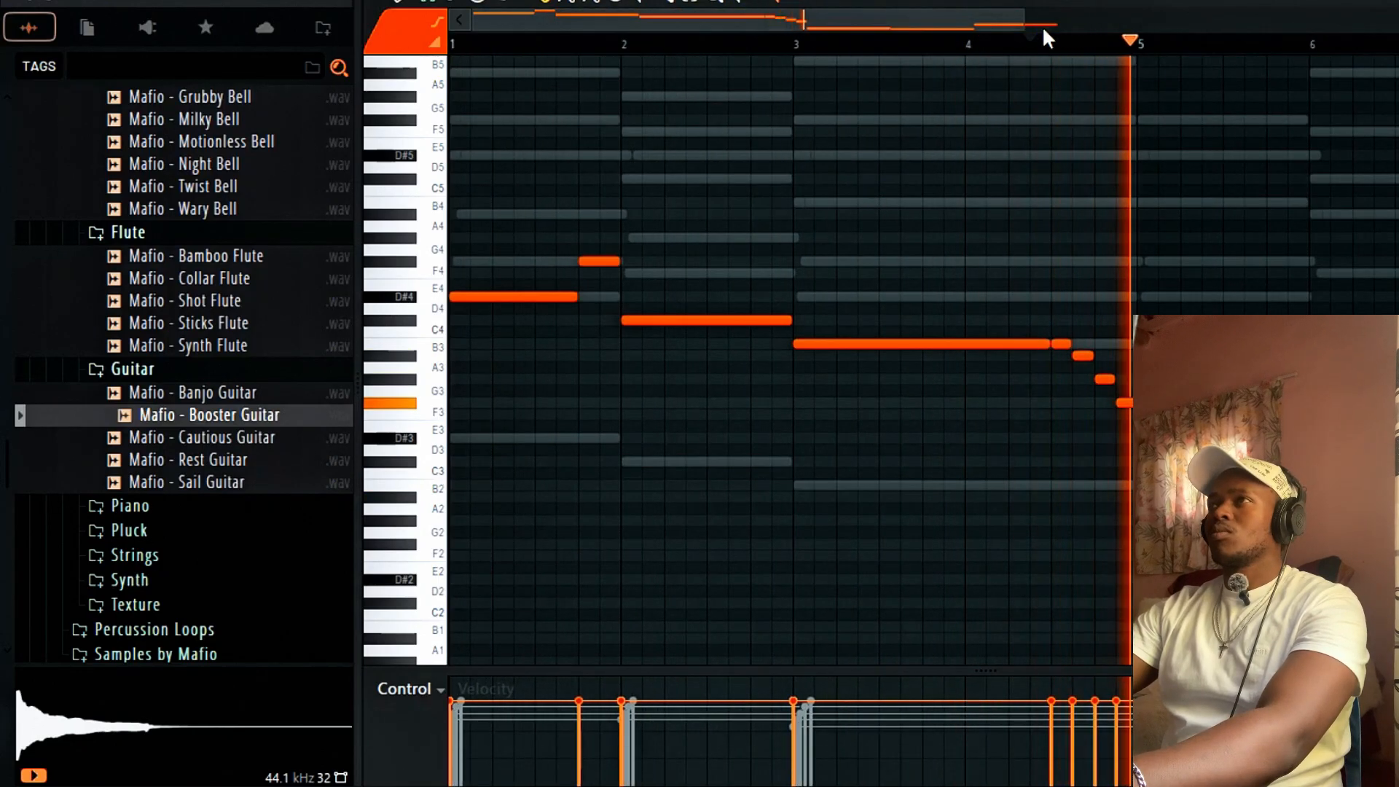
drag(1029, 21, 1396, 20)
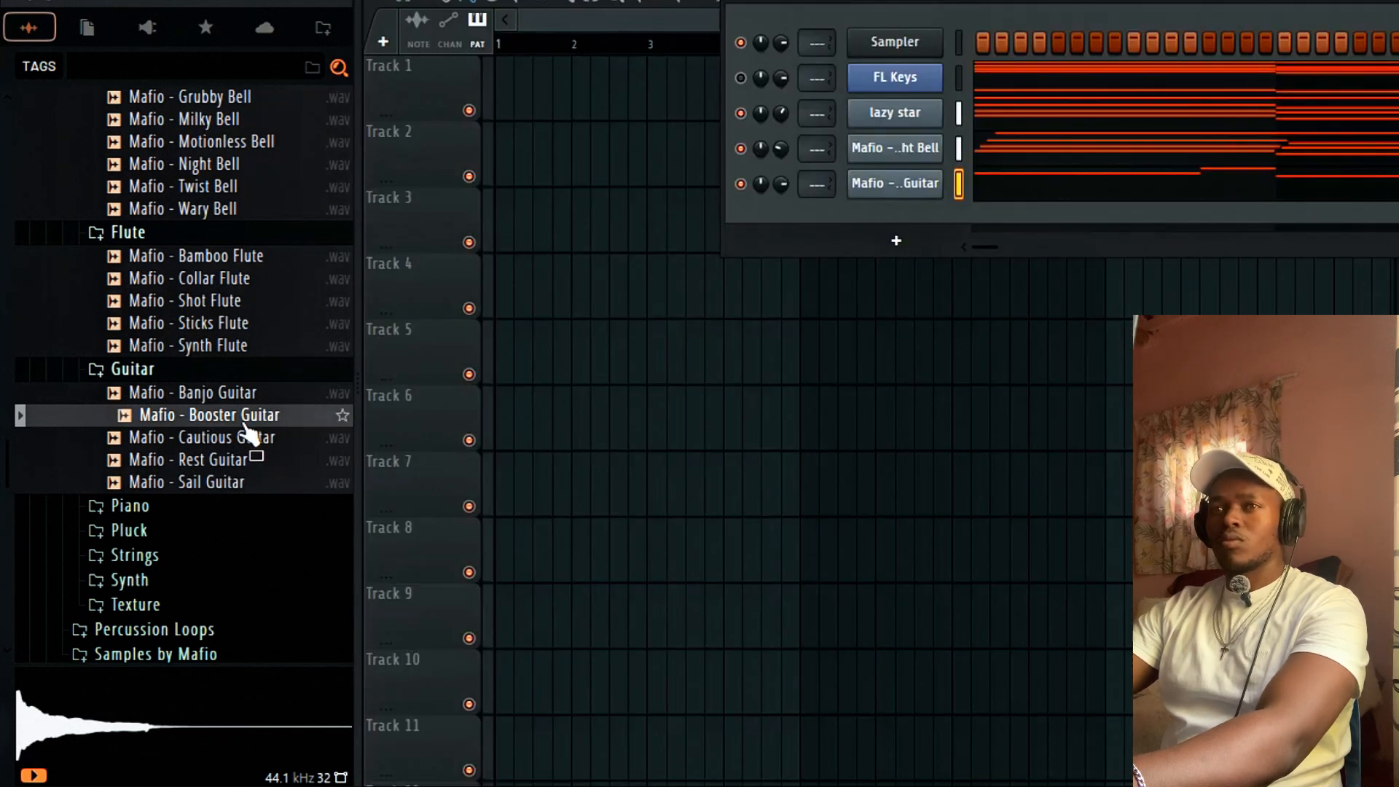
Load the Mafio - Cautious Guitar sample into a new channel.
click(231, 439)
right_click(230, 437)
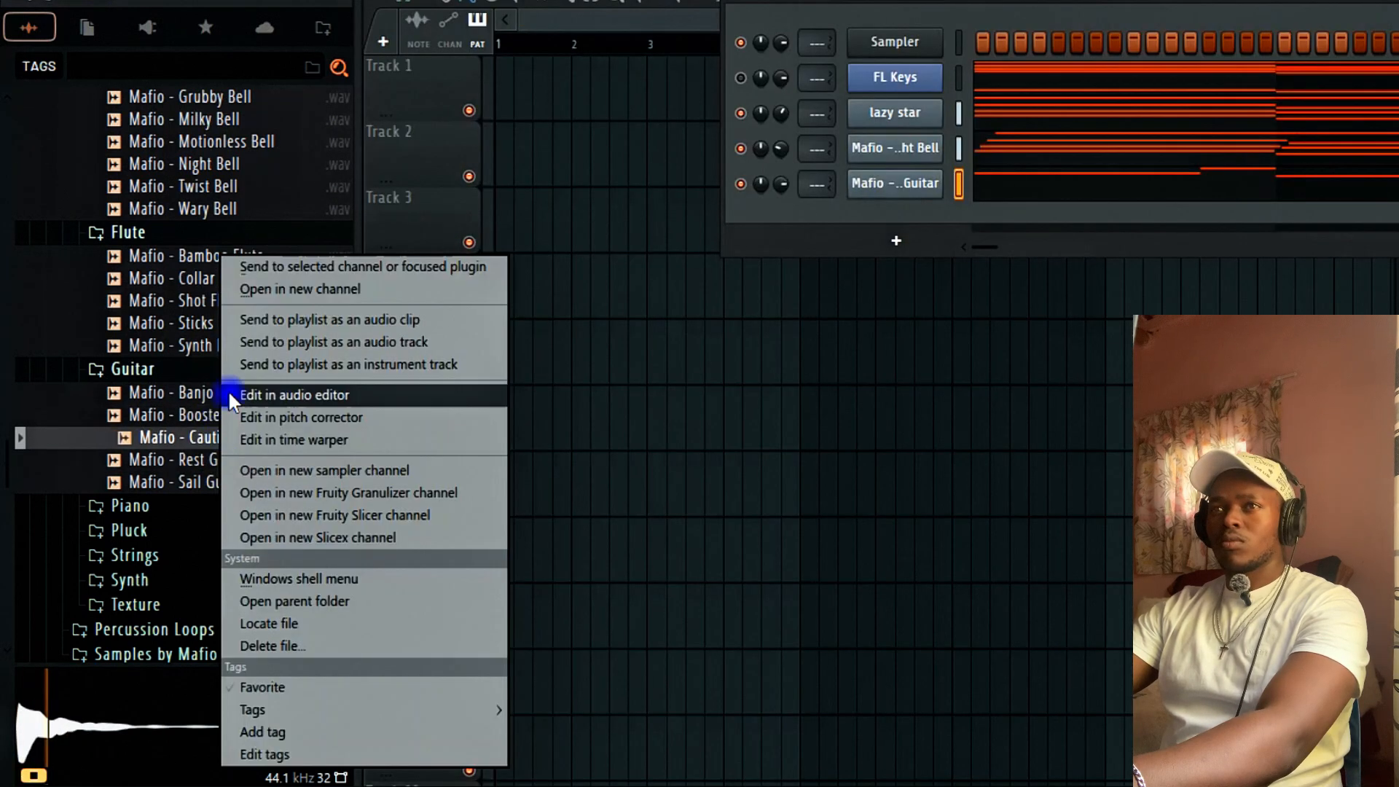
click(303, 290)
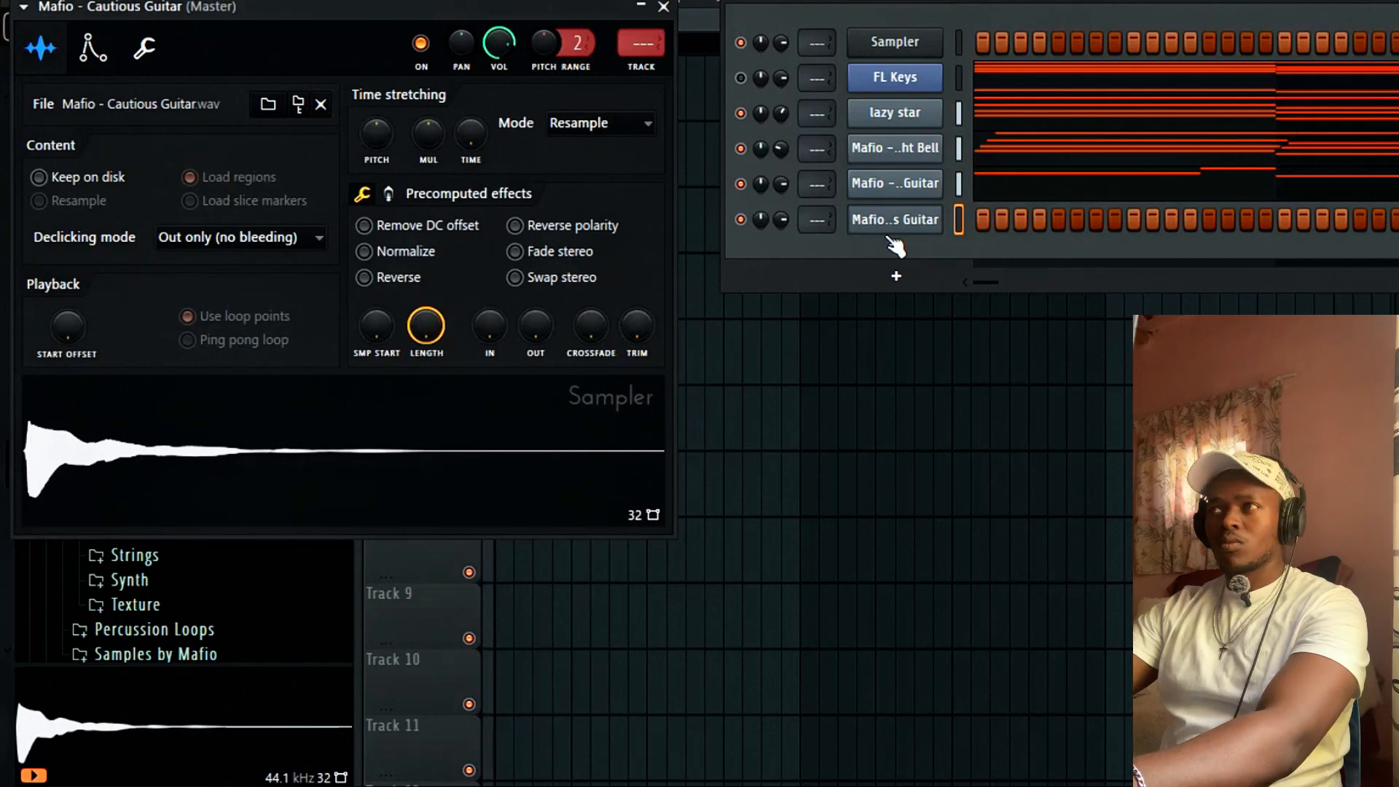
Draw a high Cautious Guitar note in bar 1 and a B5 note ending at bar 2.
right_click(968, 208)
click(984, 215)
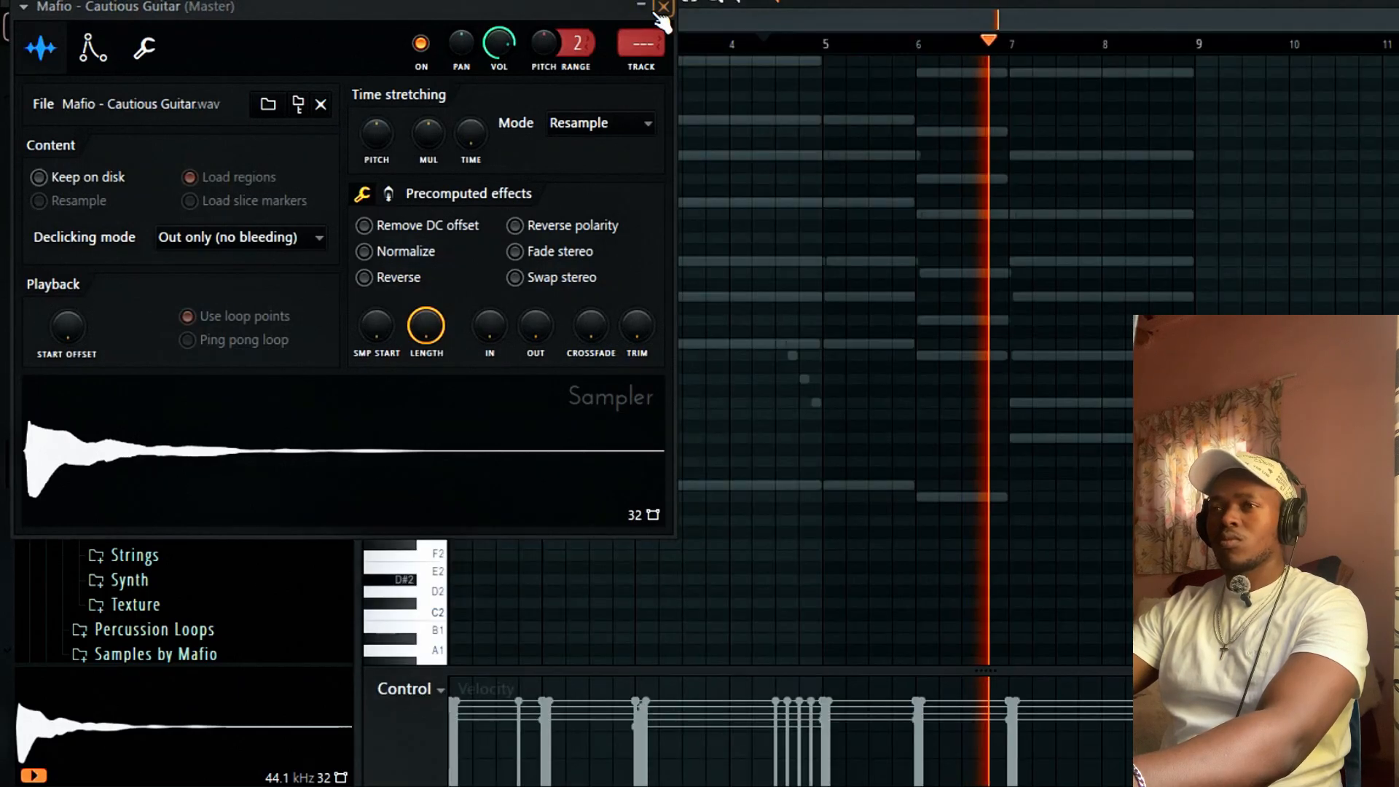
mouse_move(511, 448)
mouse_down()
mouse_move(462, 365)
mouse_move(473, 296)
mouse_up()
click(684, 174)
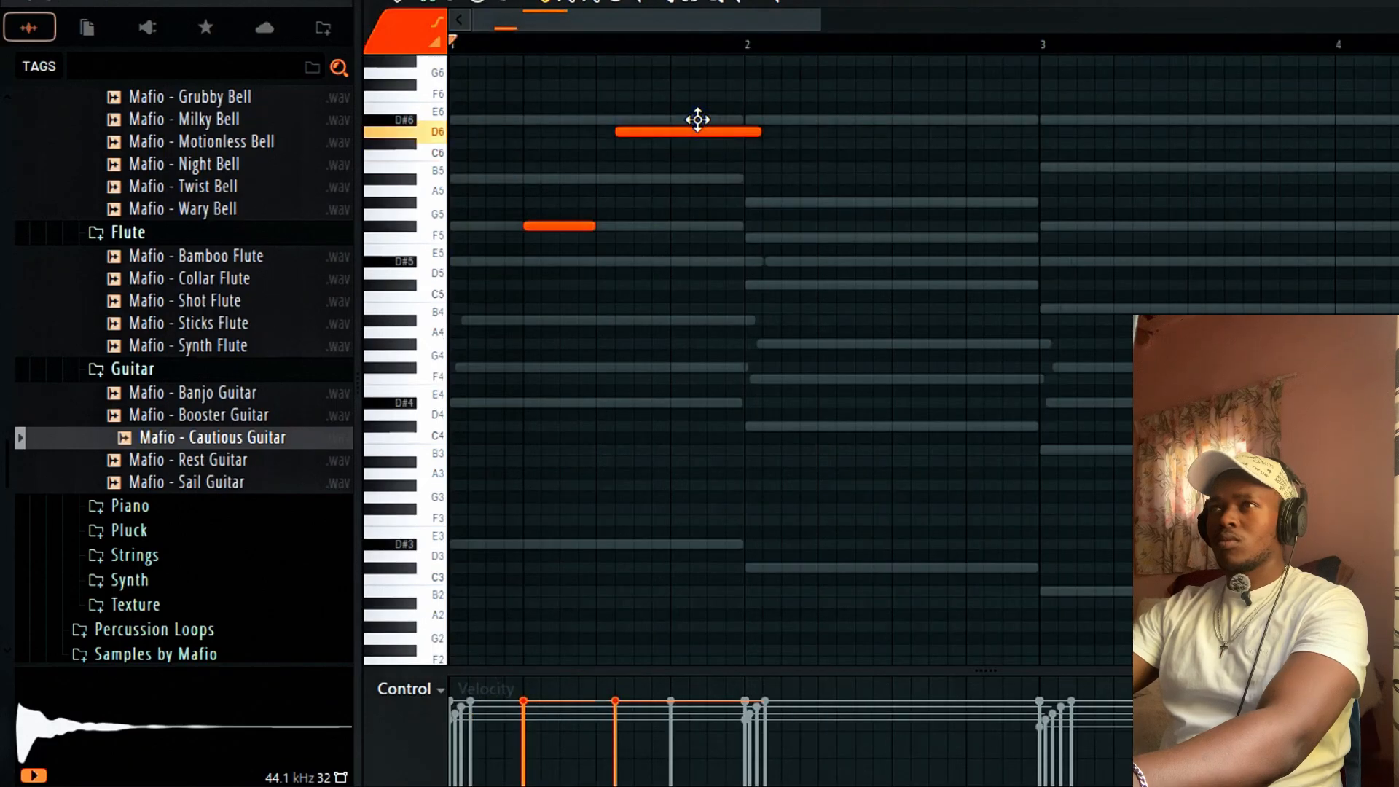
click(675, 177)
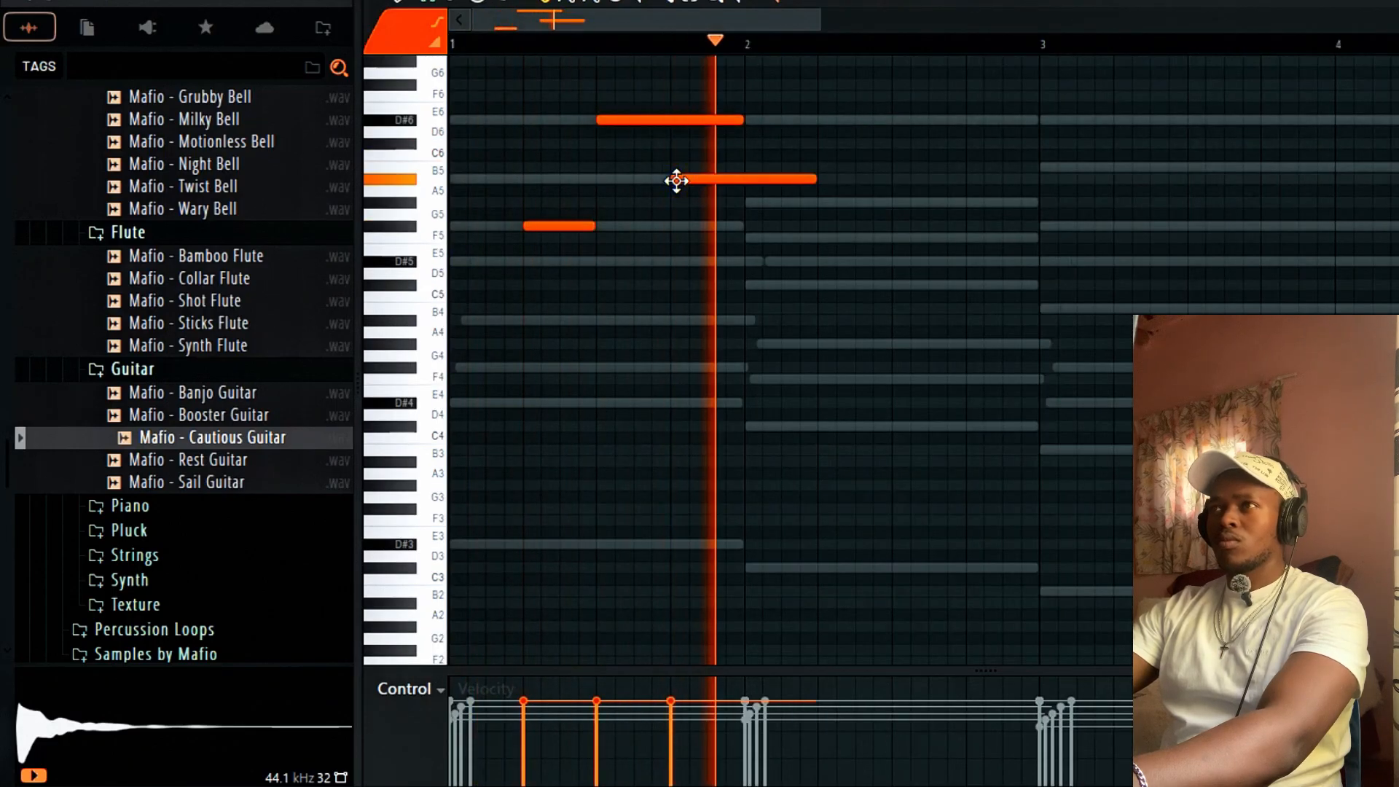
drag(816, 180, 742, 182)
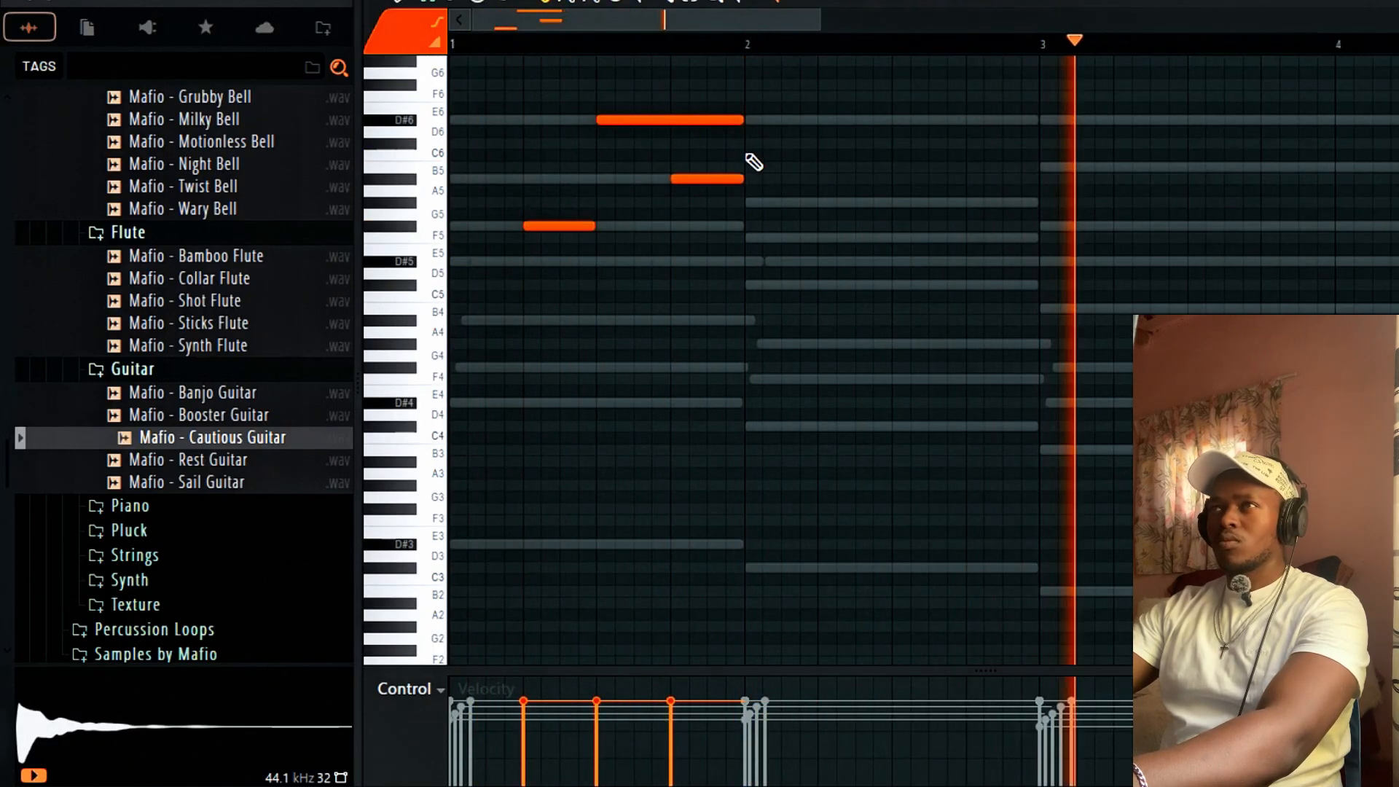
Turn on Porta in the Cautious Guitar channel settings.
key(F6)
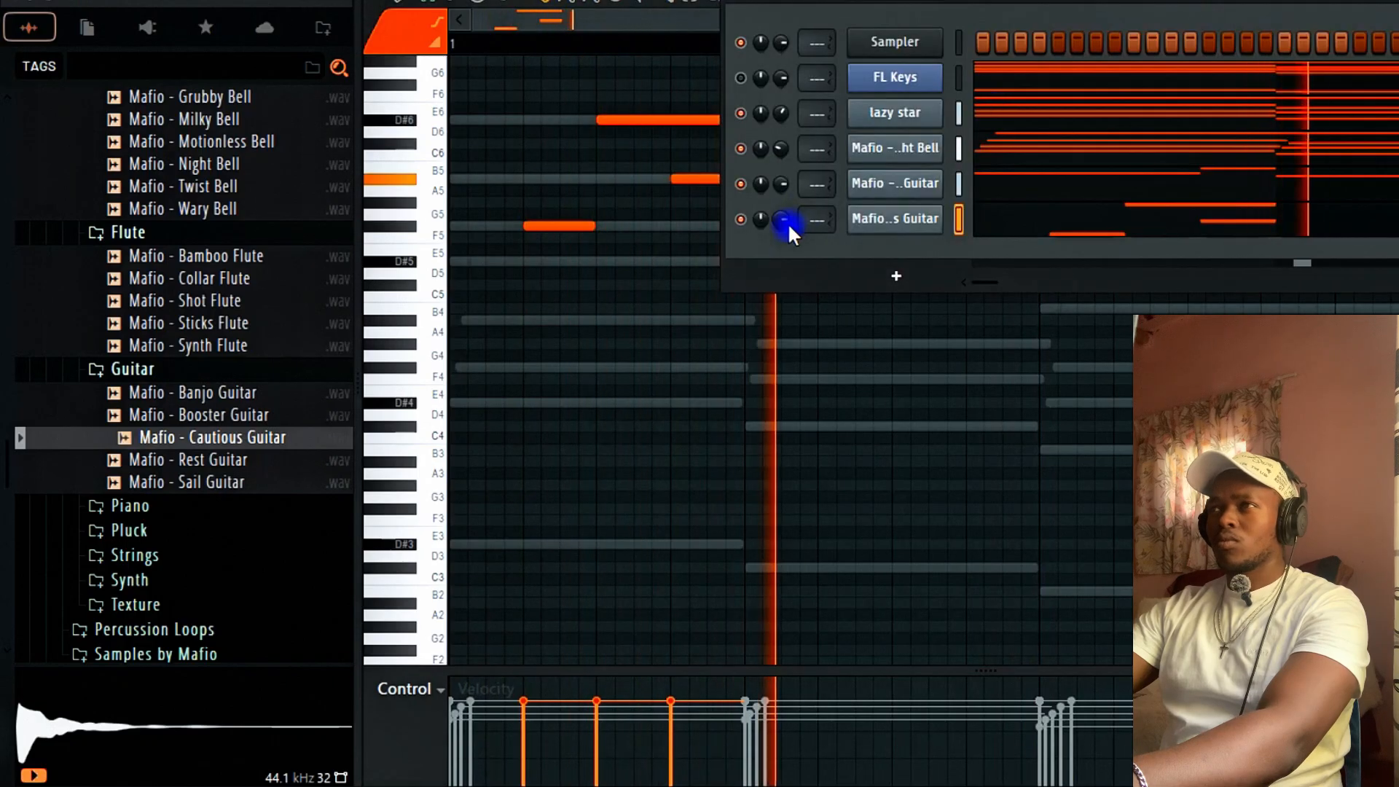
click(871, 223)
click(144, 48)
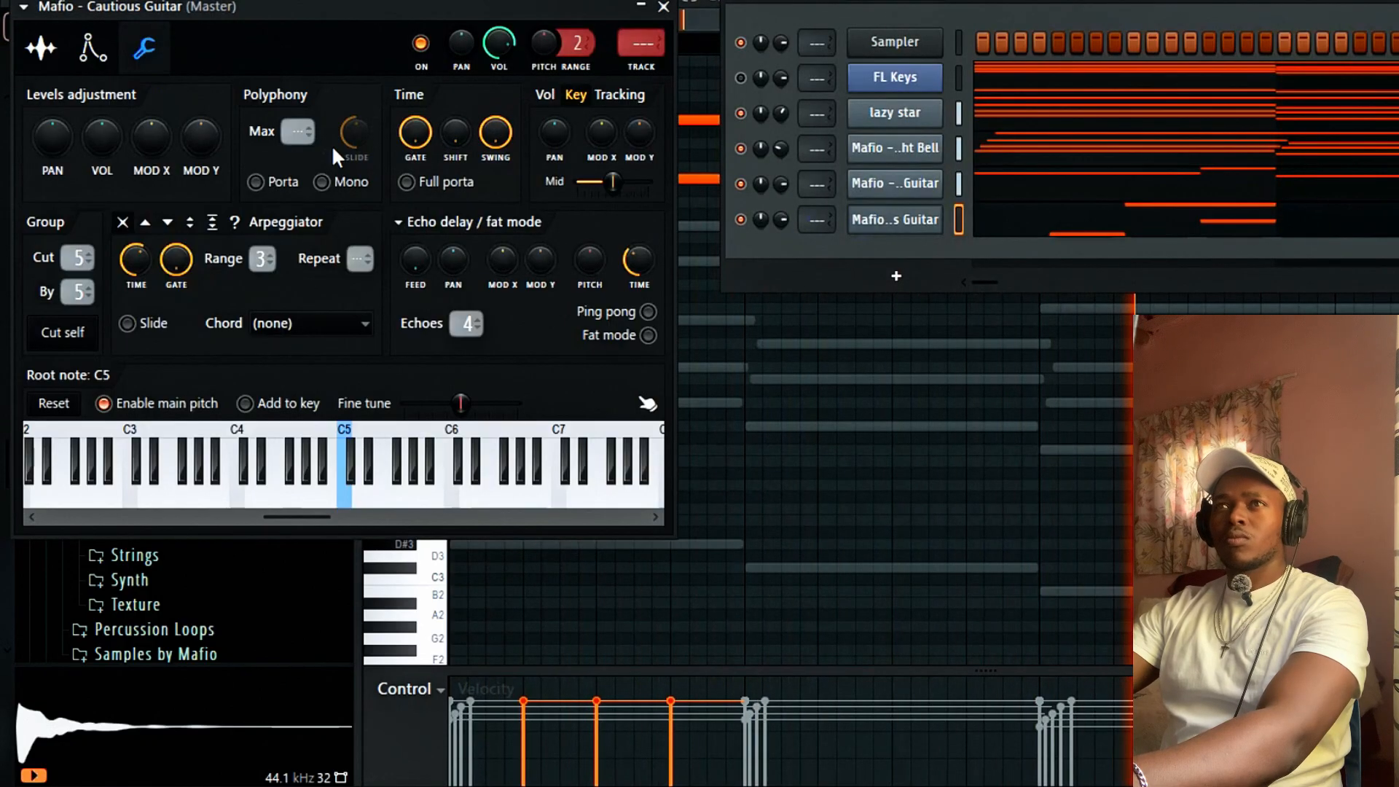
click(257, 181)
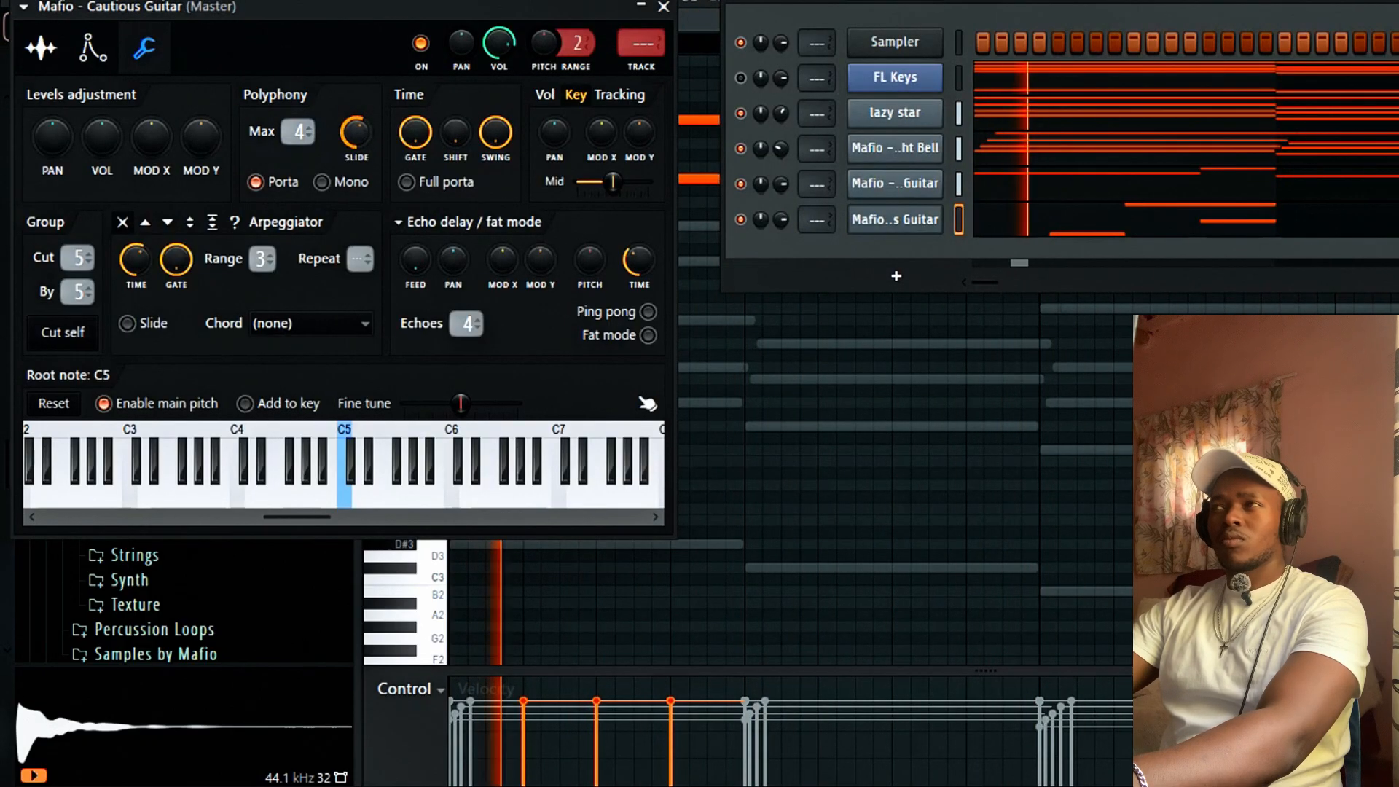
click(663, 7)
click(1006, 223)
click(1006, 223)
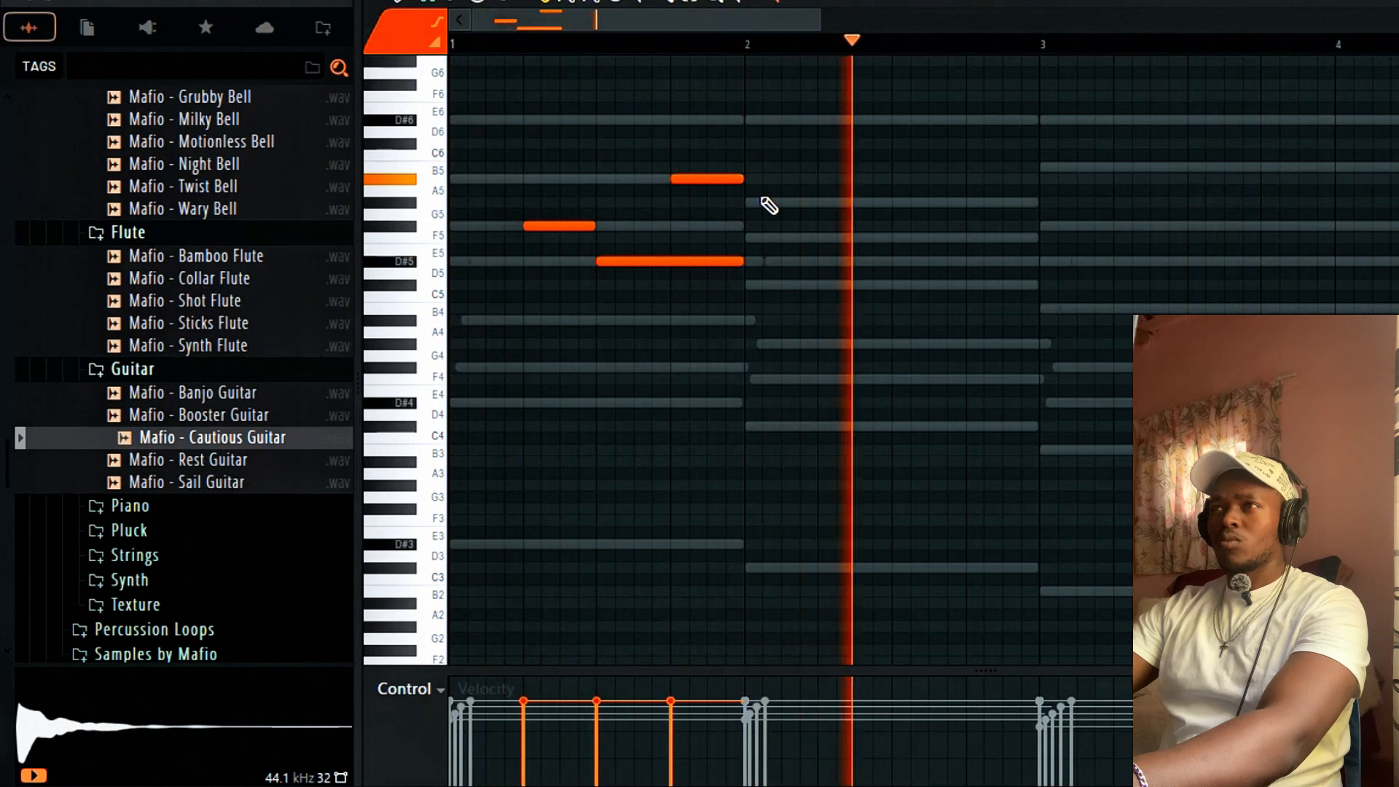
Drop the high note to D#5, add a bar-3 phrase with a long D#5 and G#5, select all.
drag(687, 182, 688, 232)
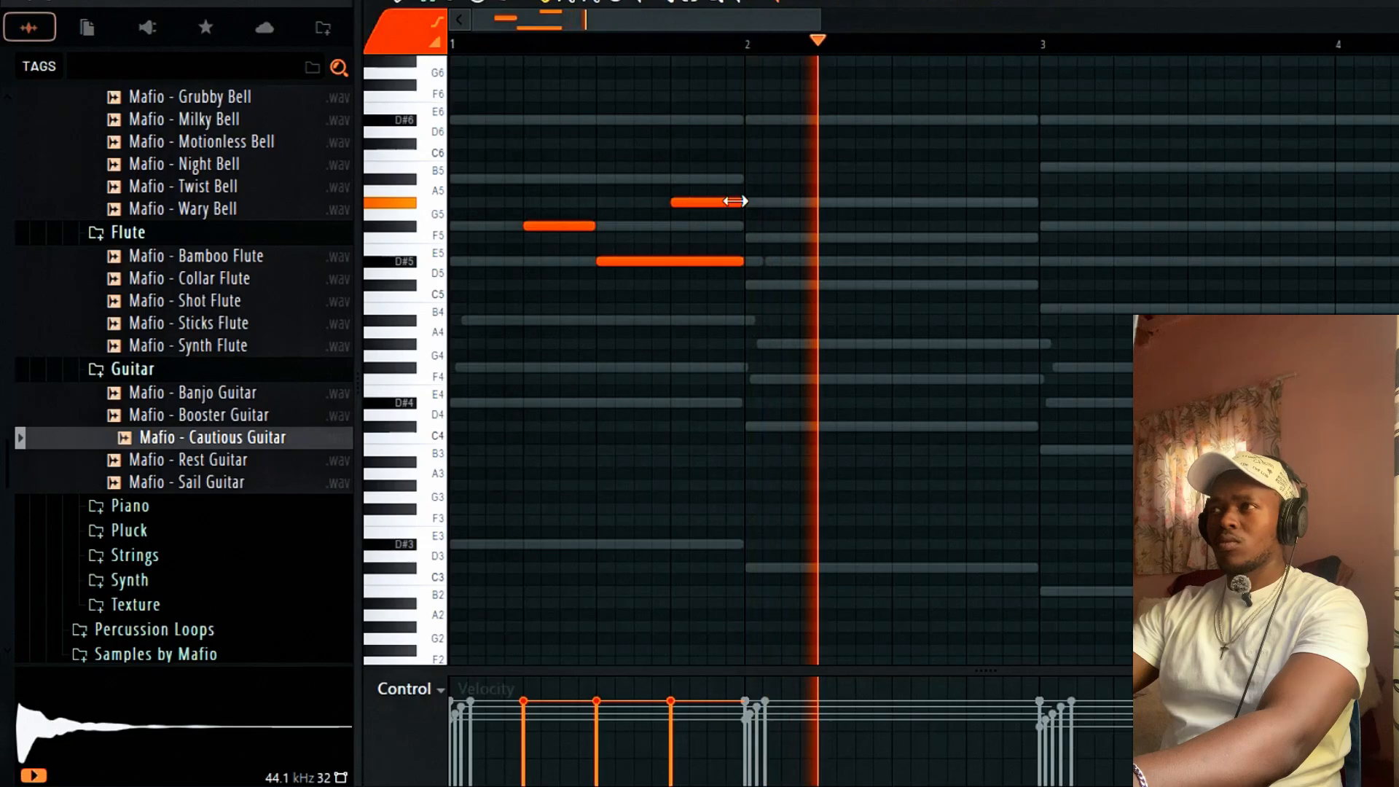
click(1201, 309)
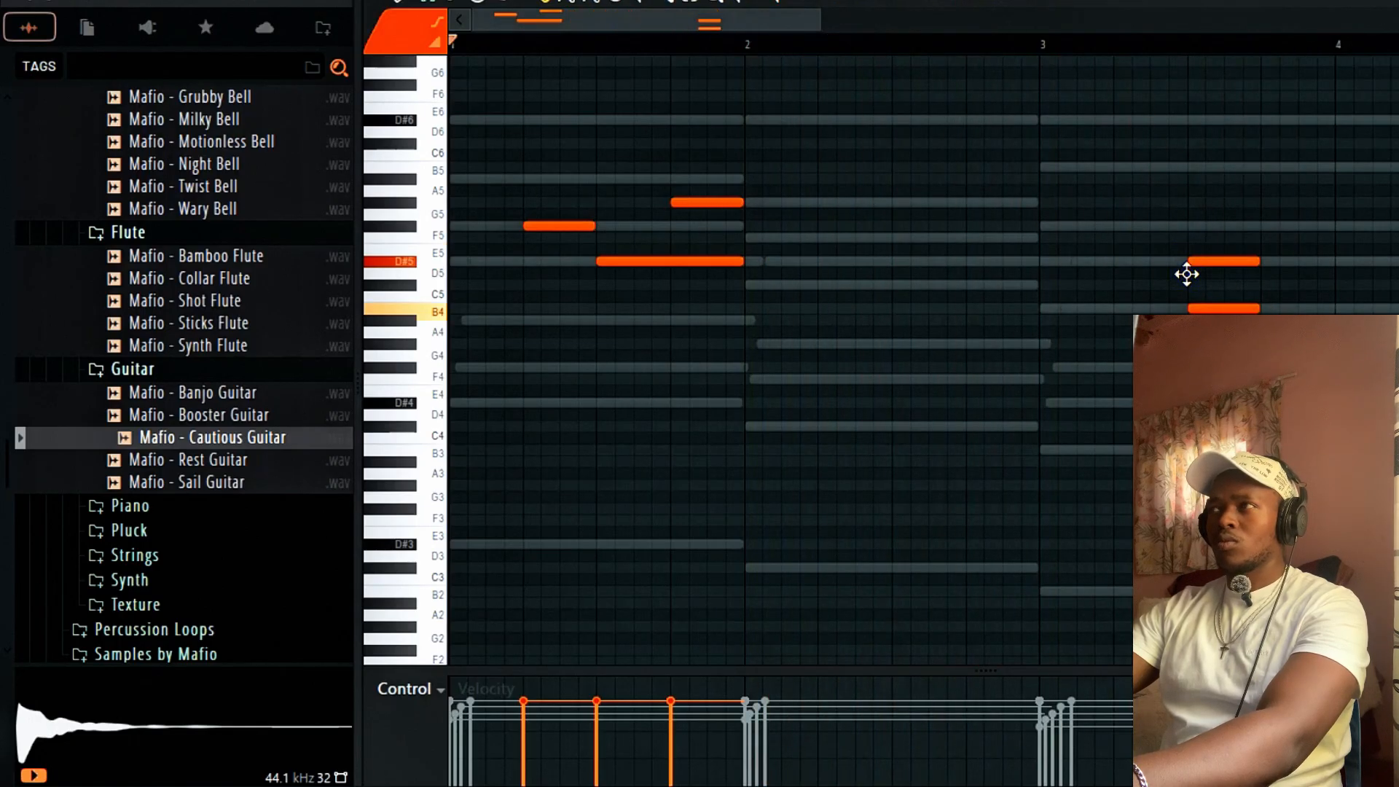
right_click(1226, 308)
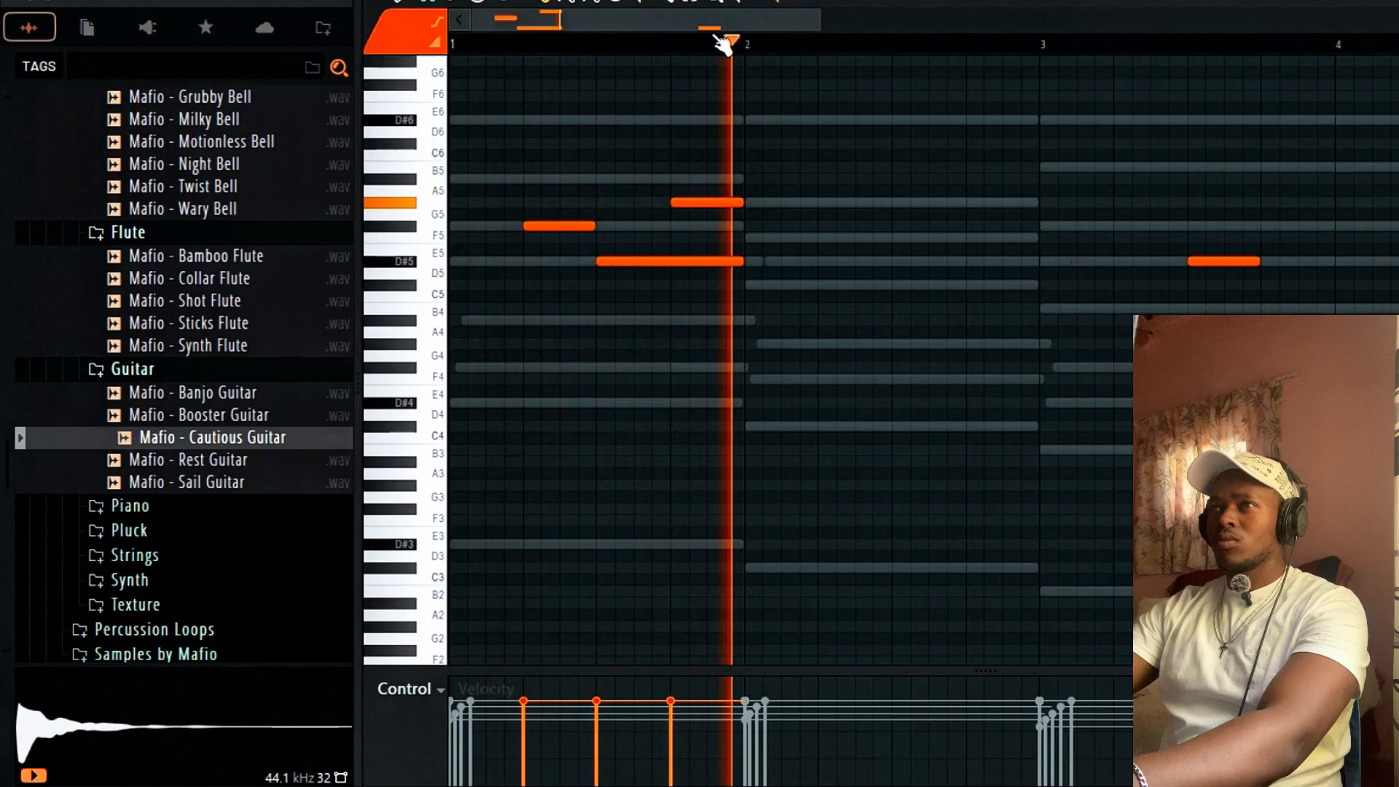
click(1271, 226)
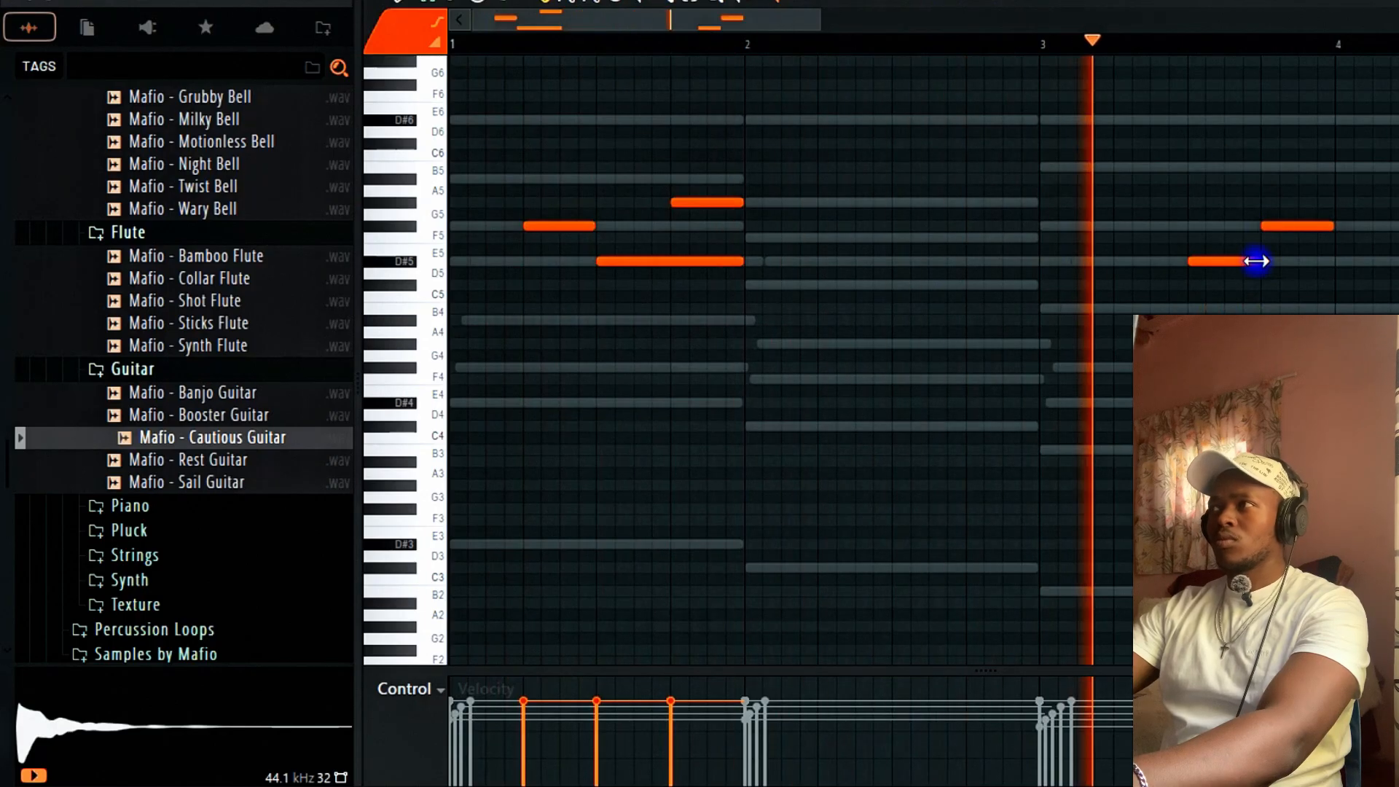
drag(1260, 261, 1330, 258)
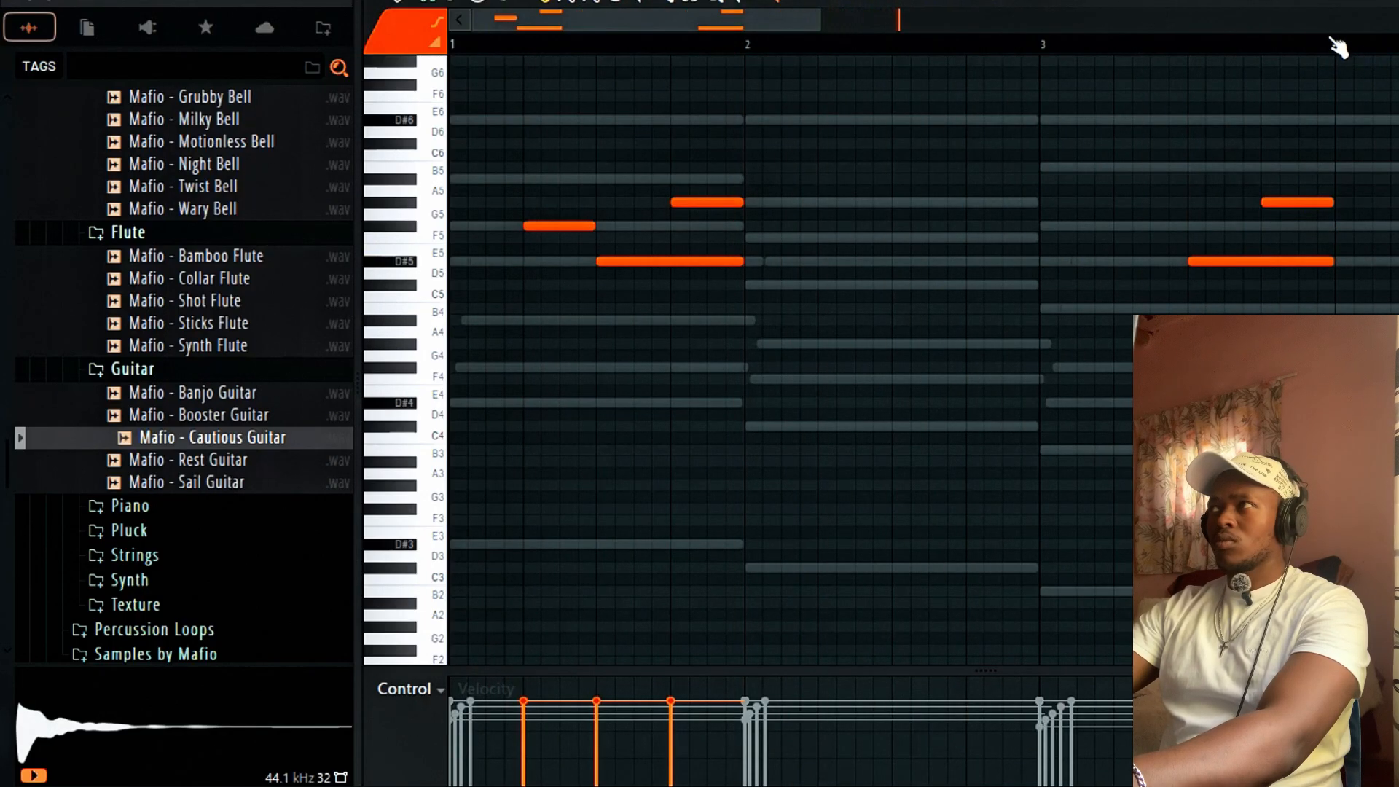
key(ctrl+a)
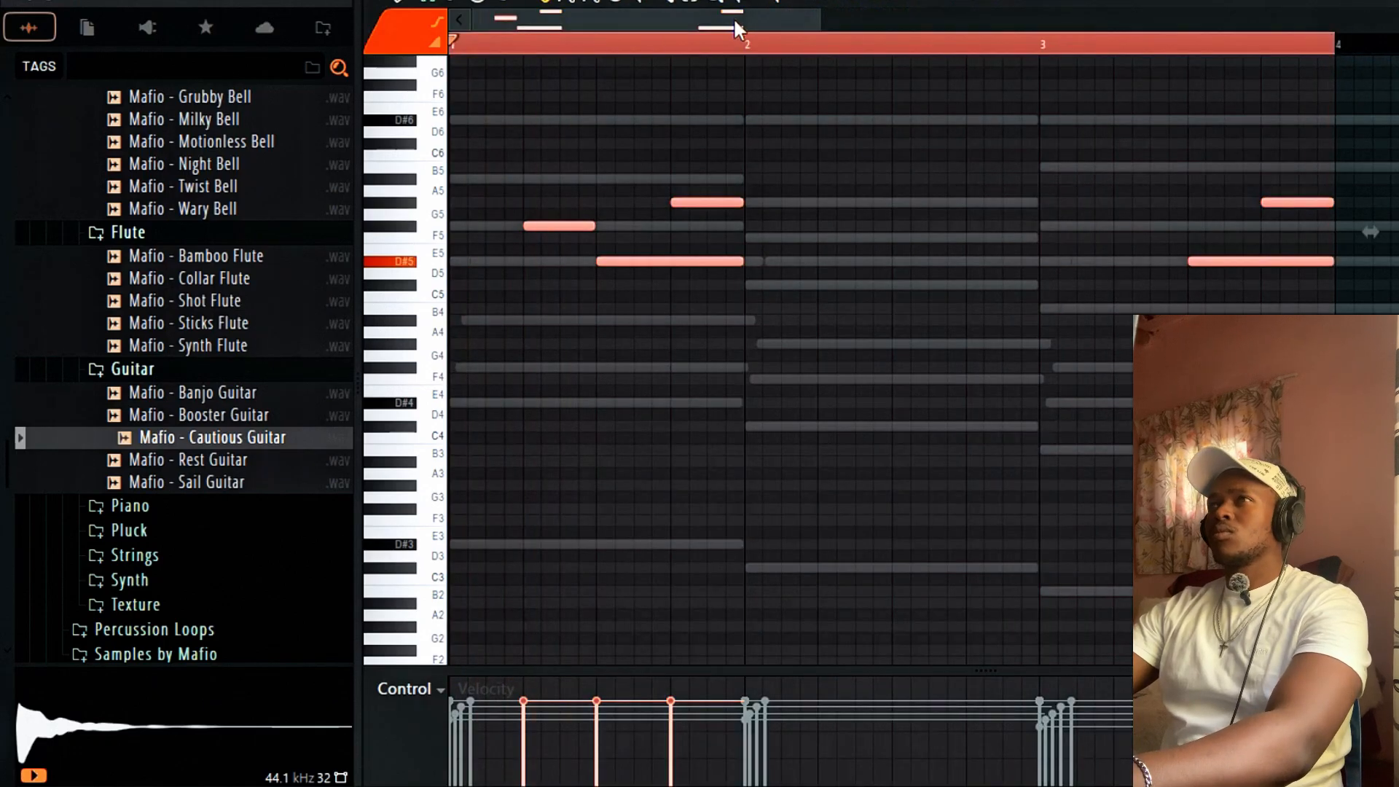
drag(819, 23, 1336, 23)
ctrl+click(927, 47)
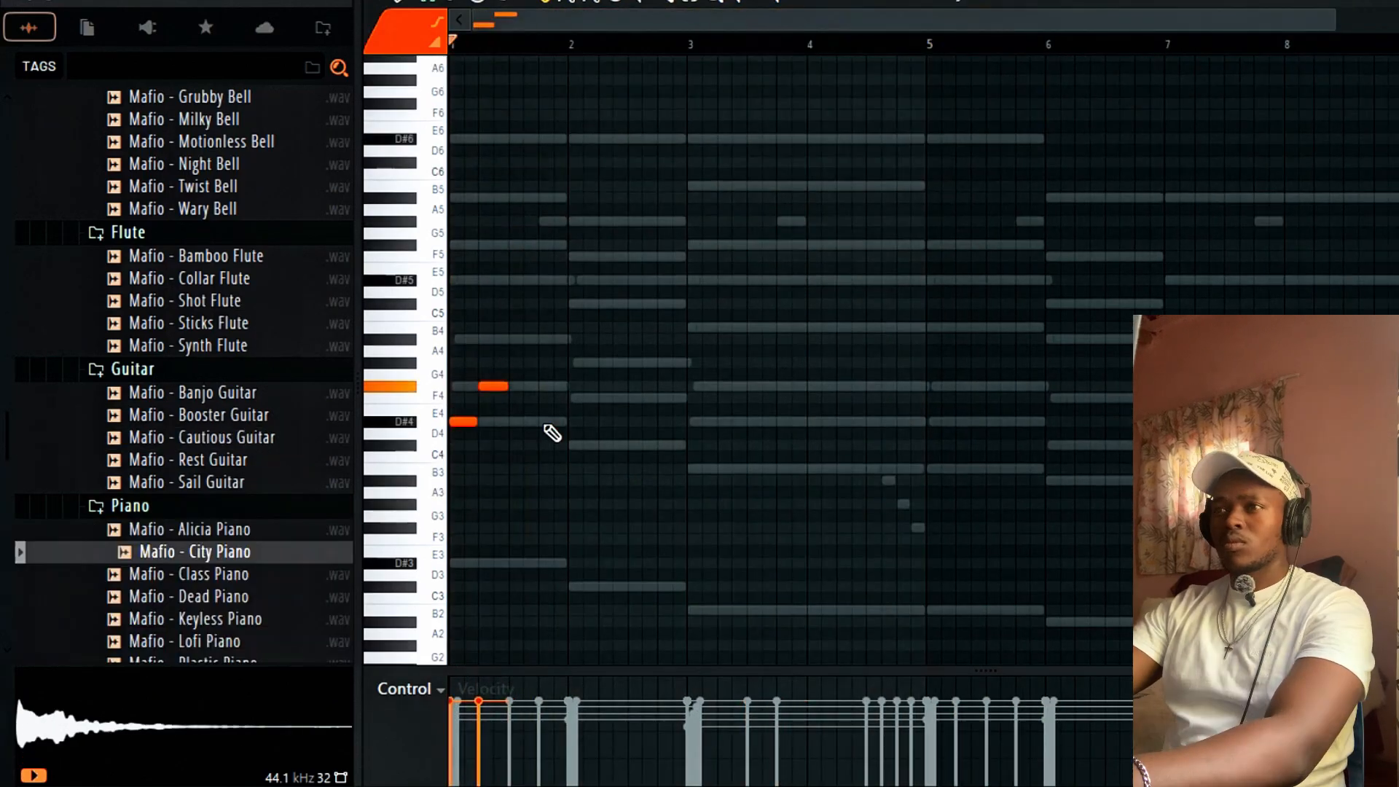
Draw City Piano chord notes D#4, C#4 and B3 over bars 2–4, deleting the extras near bar 4.5.
click(540, 419)
click(569, 446)
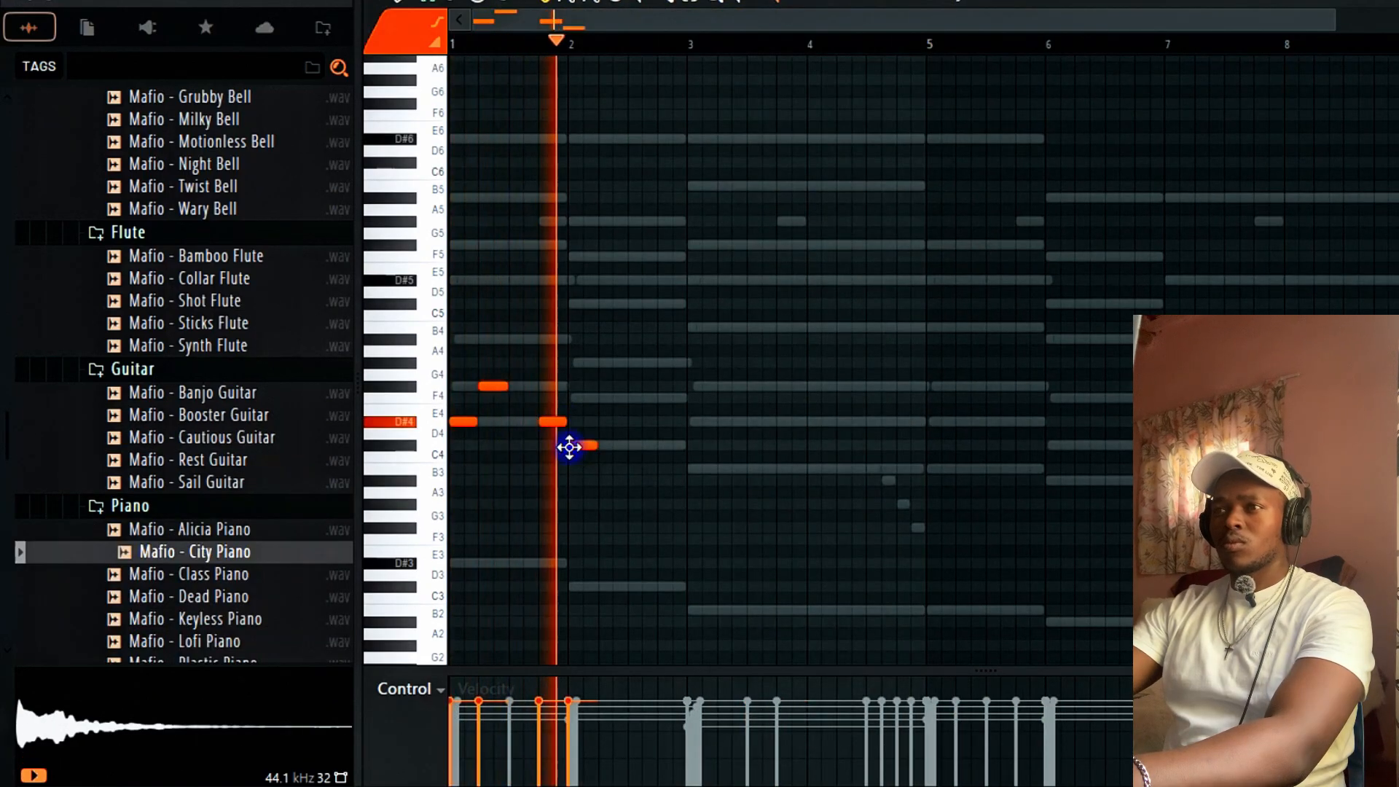
click(696, 470)
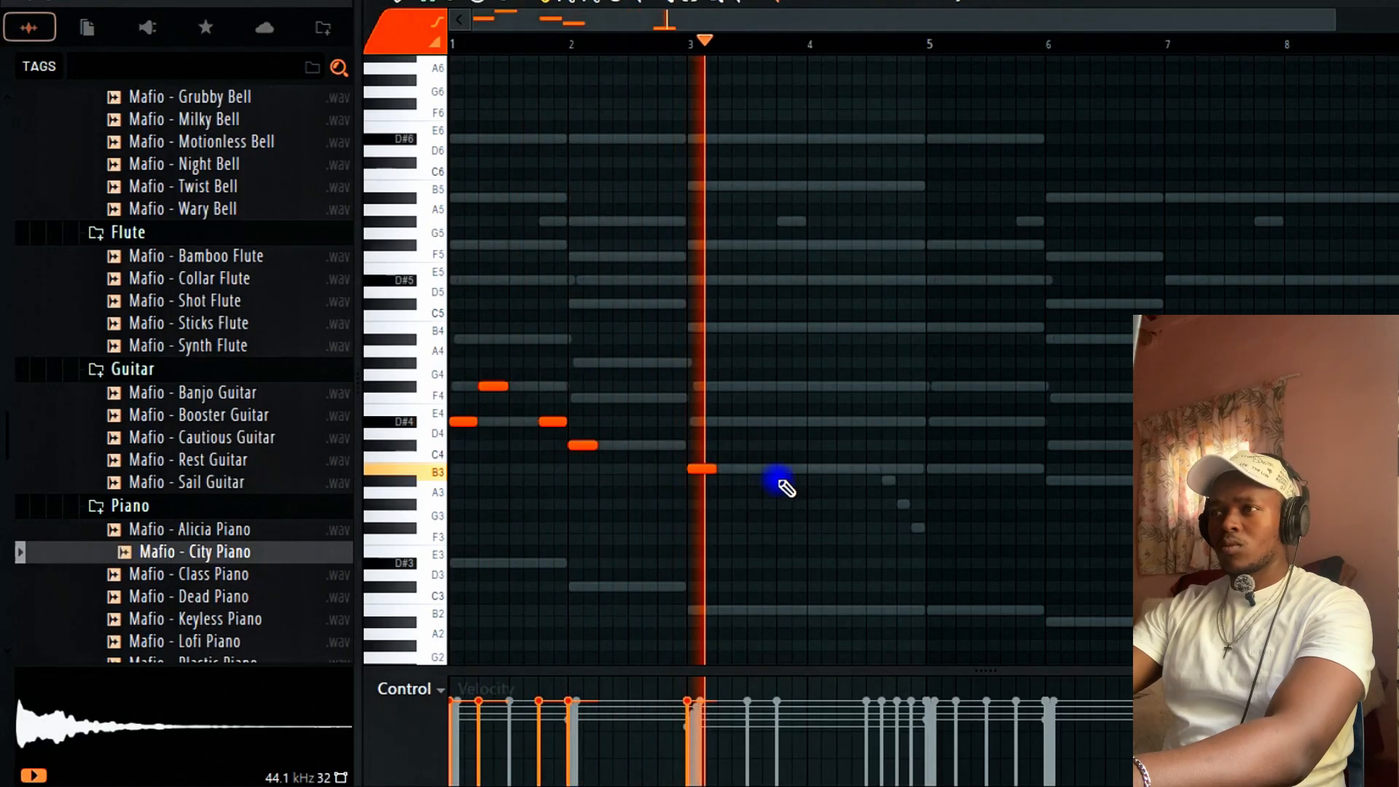
click(779, 420)
click(837, 468)
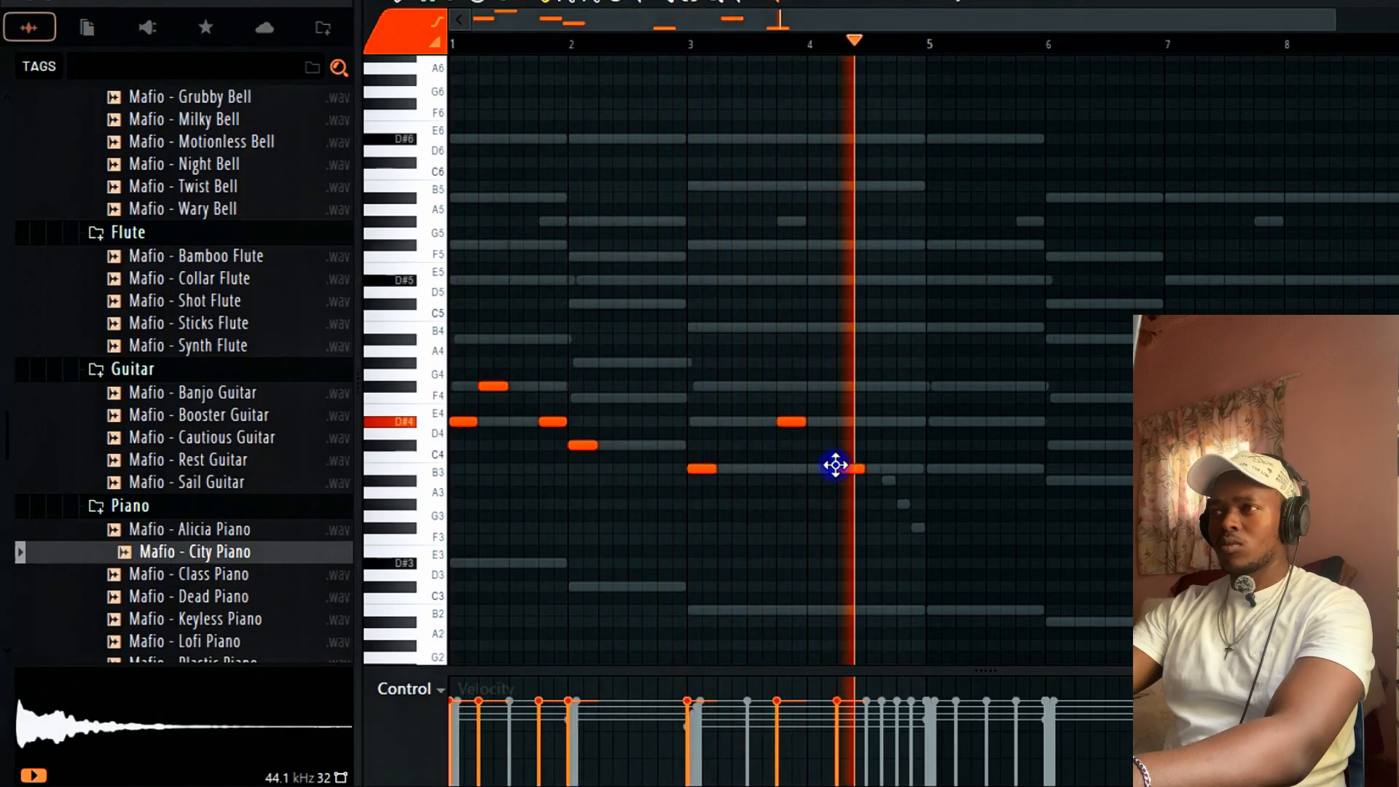
drag(836, 465, 881, 463)
key(space)
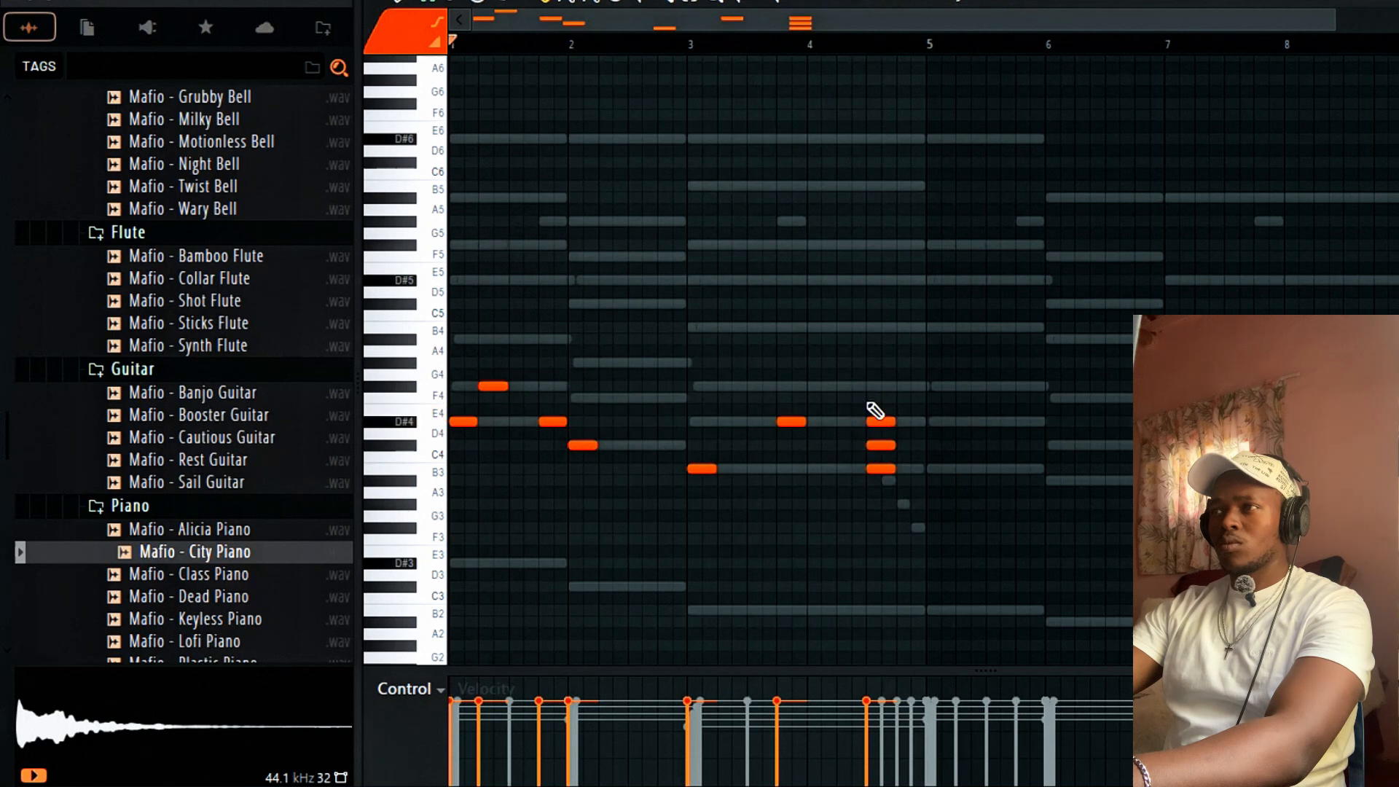
key(space)
right_click(880, 421)
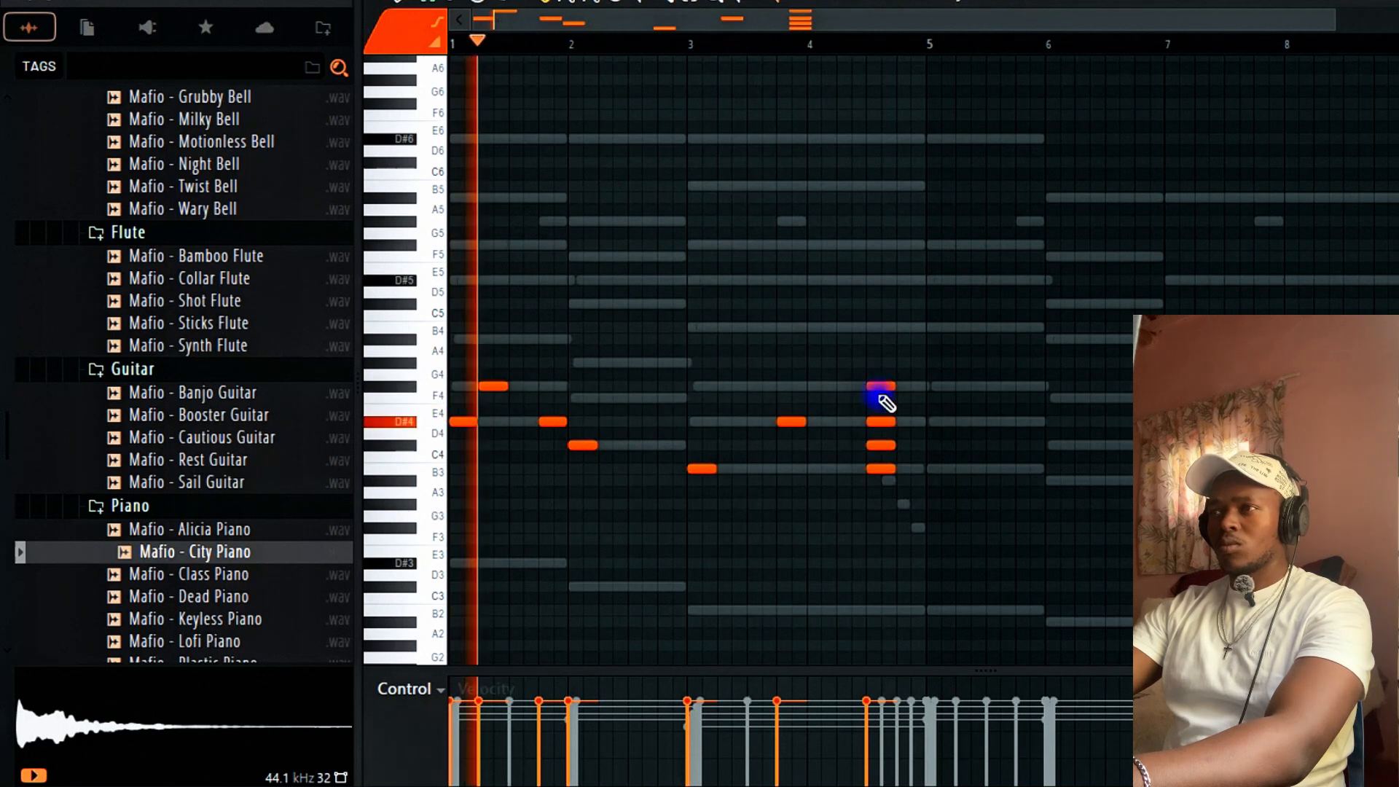
right_click(880, 445)
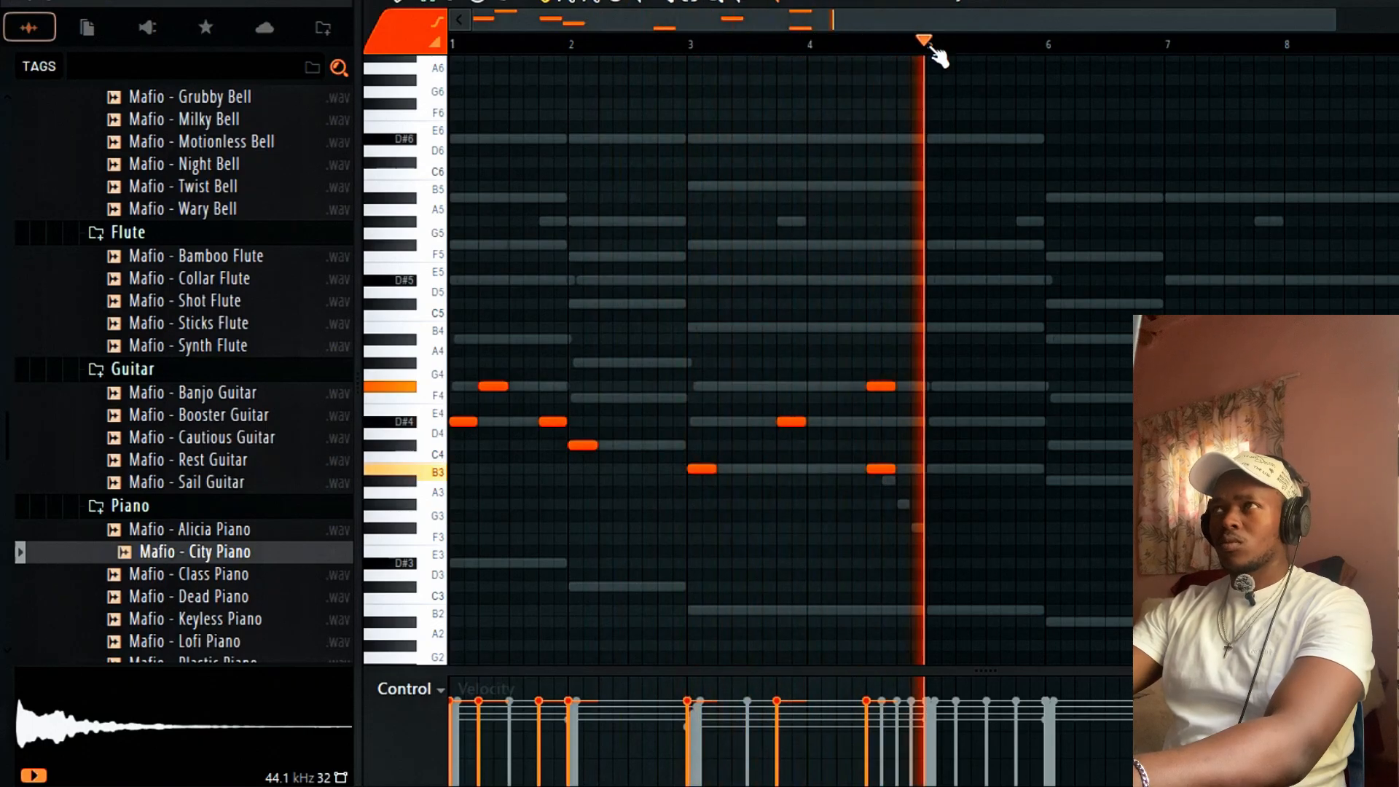
Duplicate bars 1–5 into bars 5–9 and delete the B3 note just before bar 5.
drag(932, 47, 452, 45)
key(ctrl+b)
ctrl+click(1082, 342)
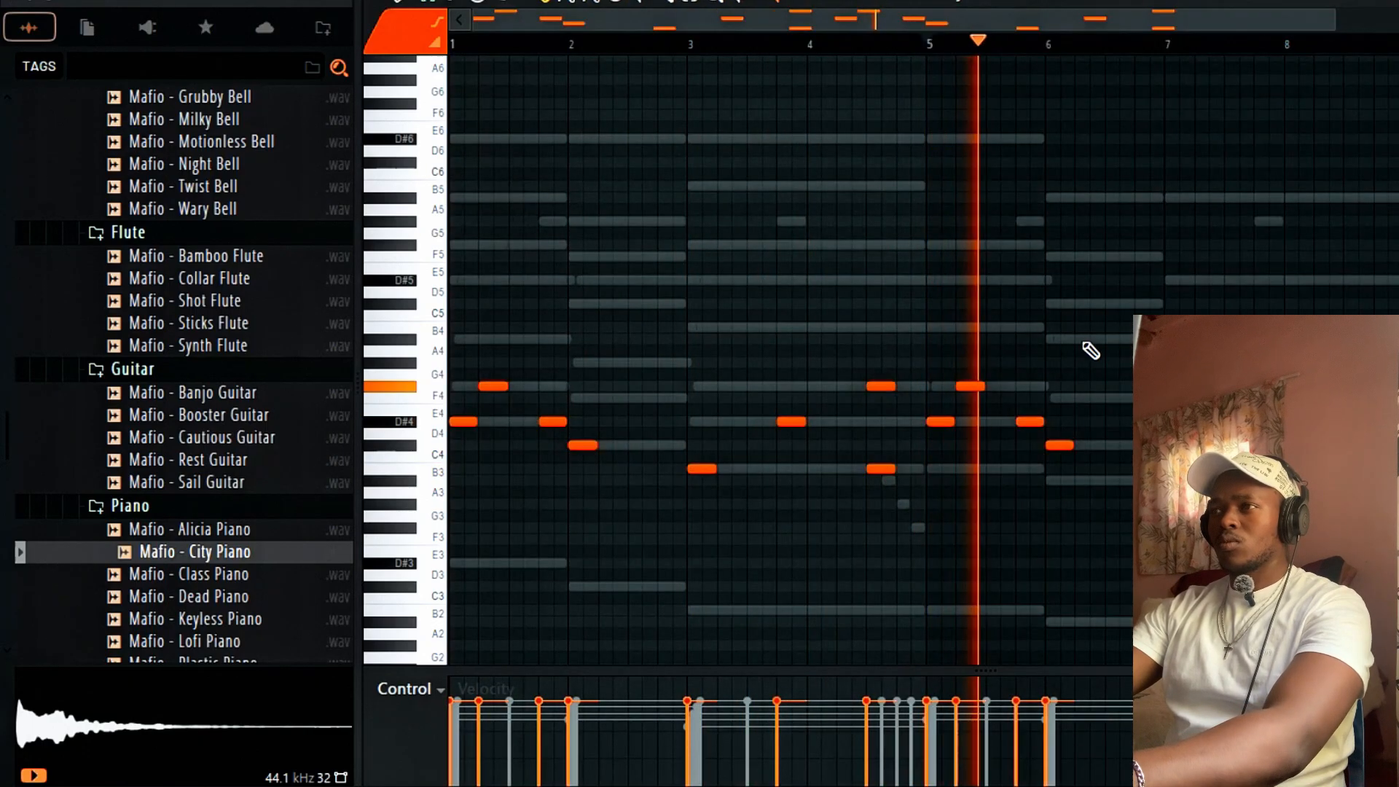
right_click(880, 470)
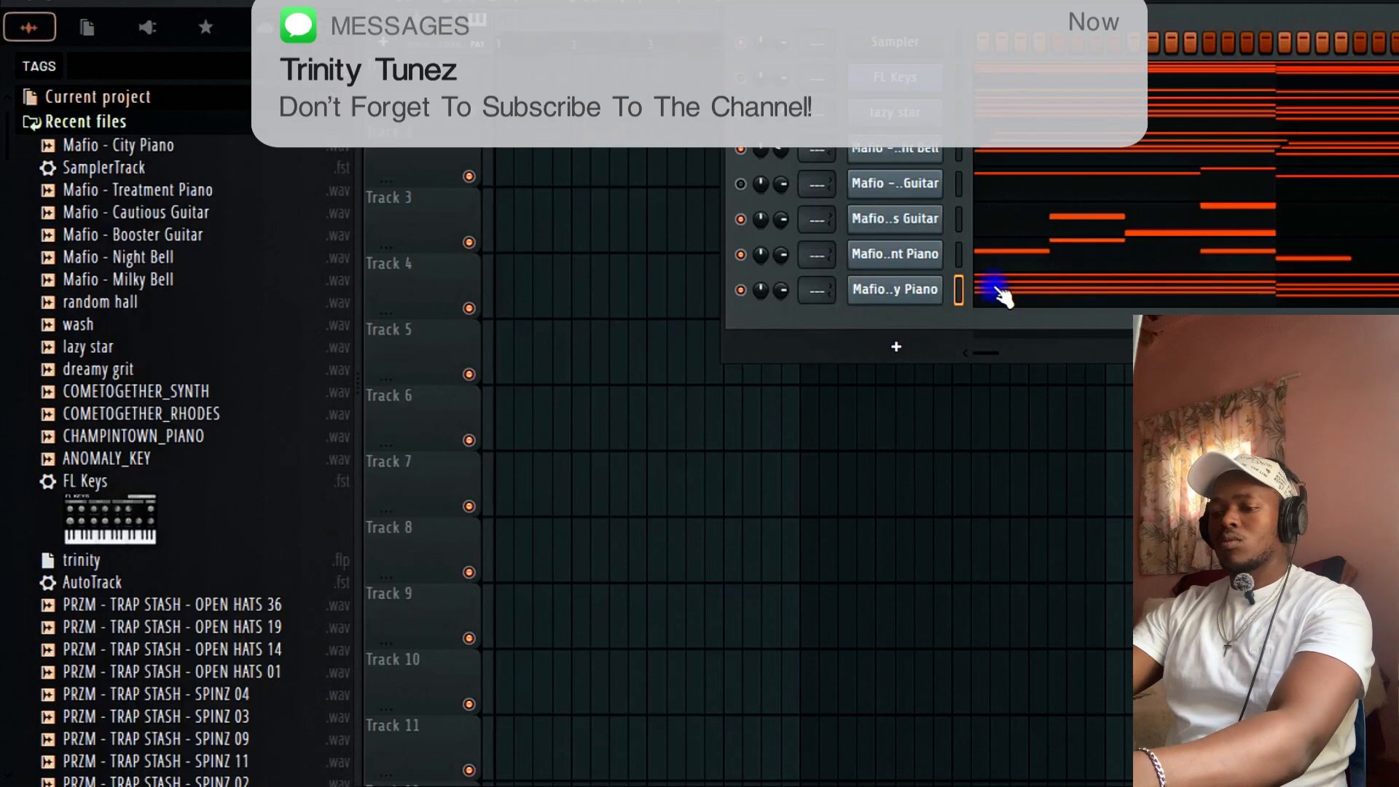
Arpeggiate the piano chords with a higher Time mul in the Arpeggiator.
key(alt+a)
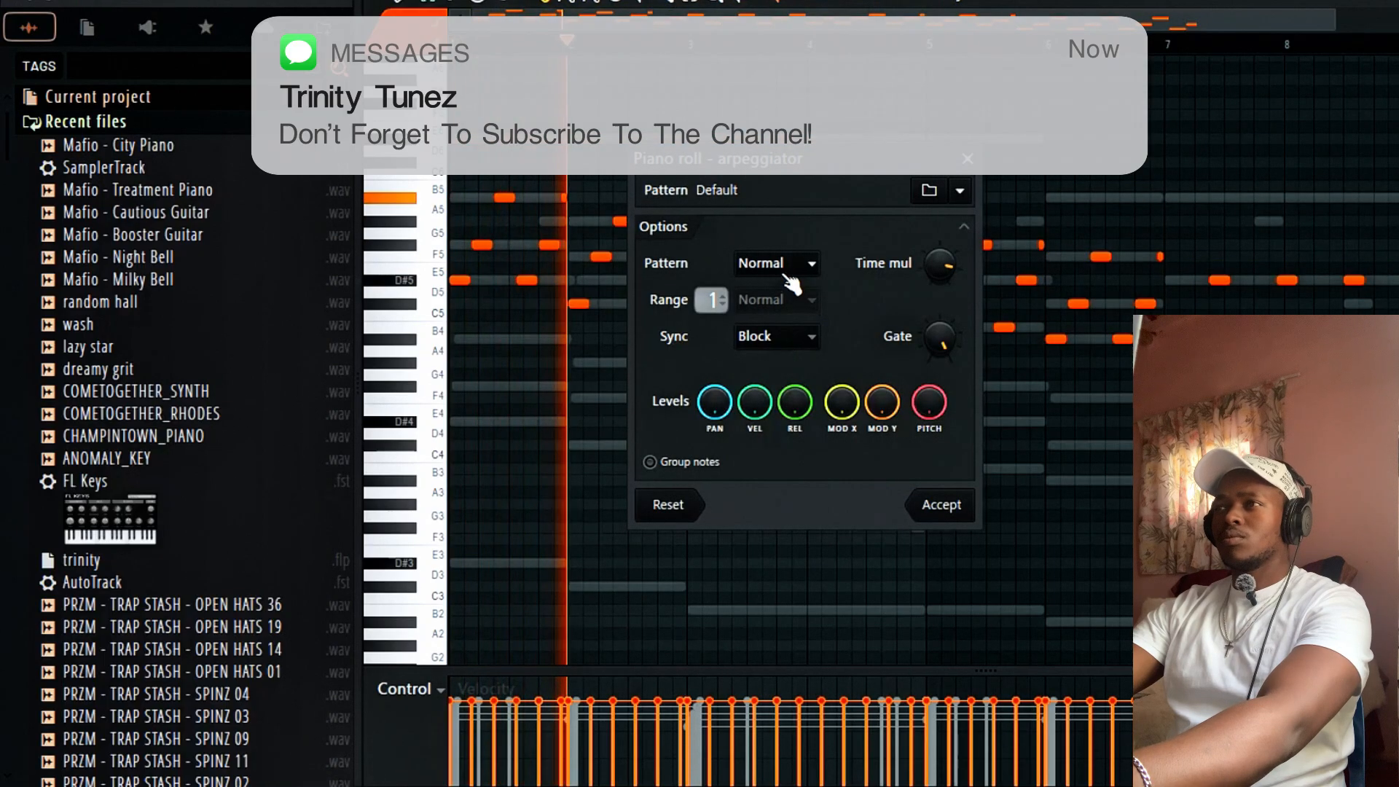
drag(940, 266, 940, 247)
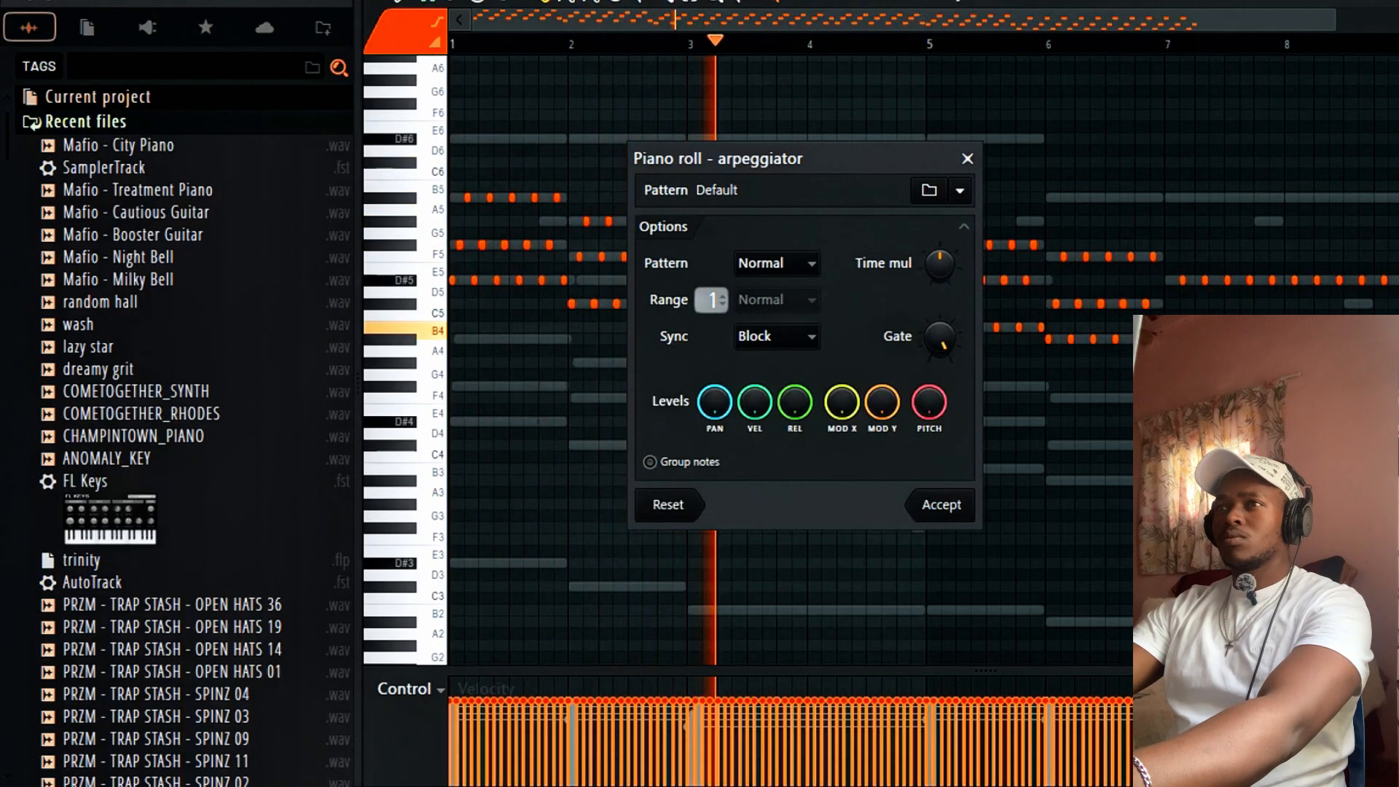
click(940, 504)
Raise the bar 7 notes an octave, then drop all notes one octave and close the piano roll.
drag(822, 164, 457, 227)
right_click(1302, 143)
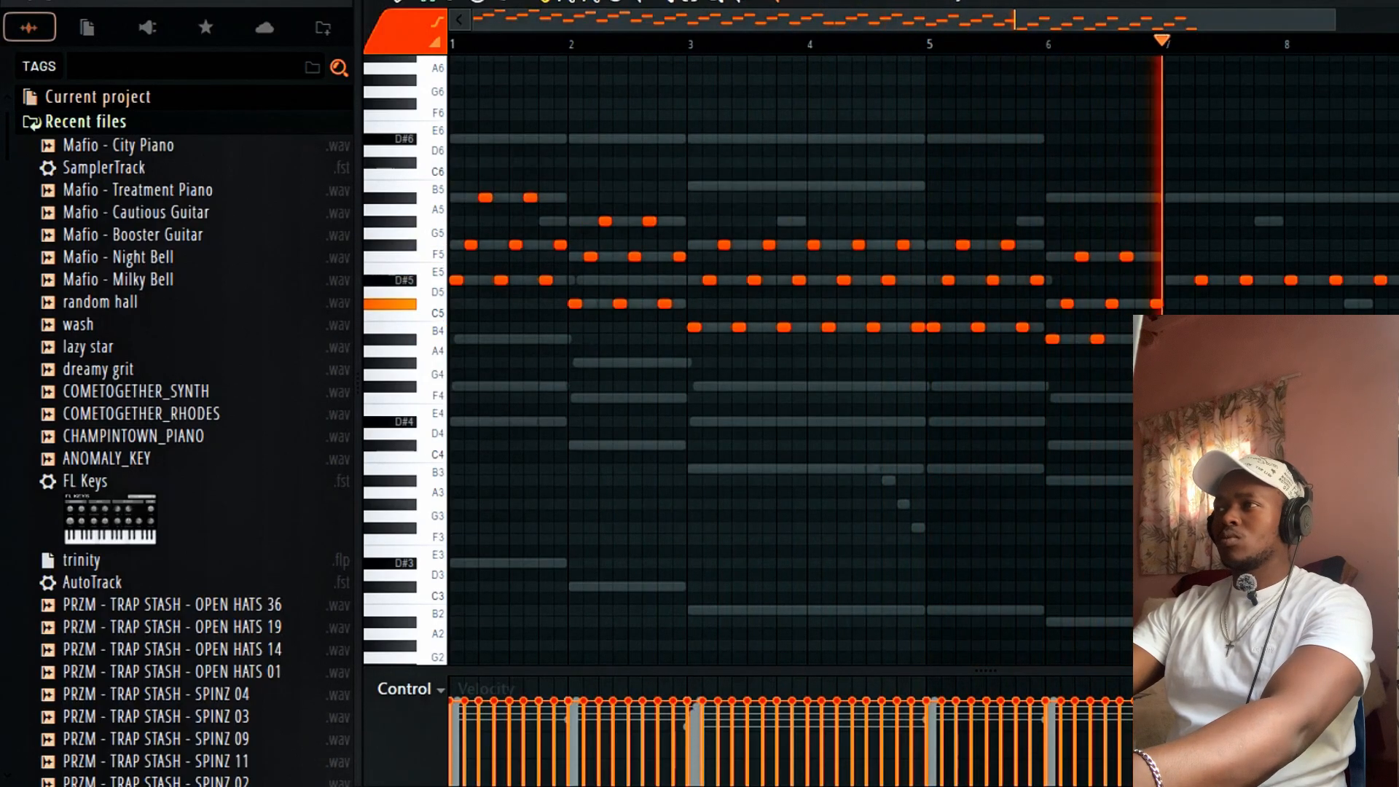
key(ctrl+Up)
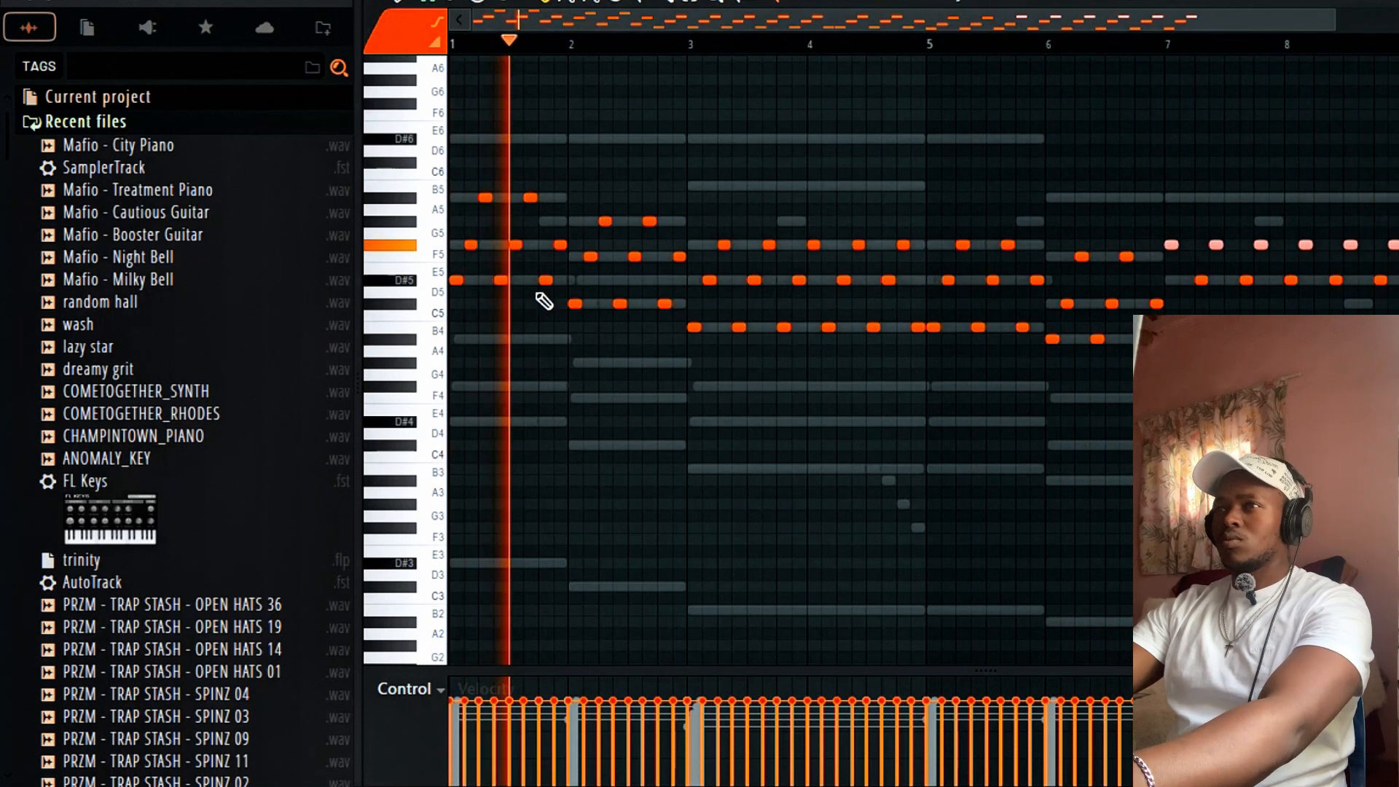
right_click(544, 373)
key(ctrl+Down)
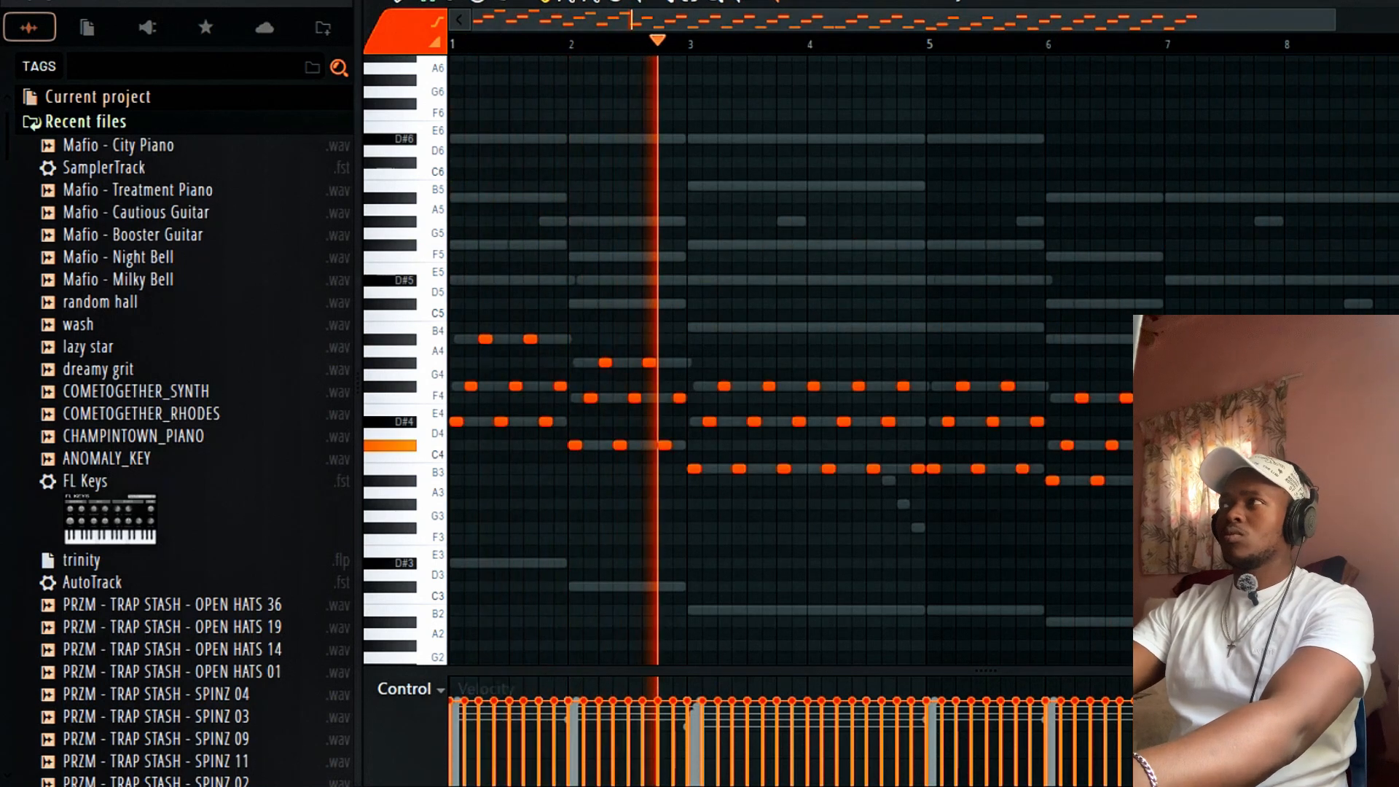
key(F7)
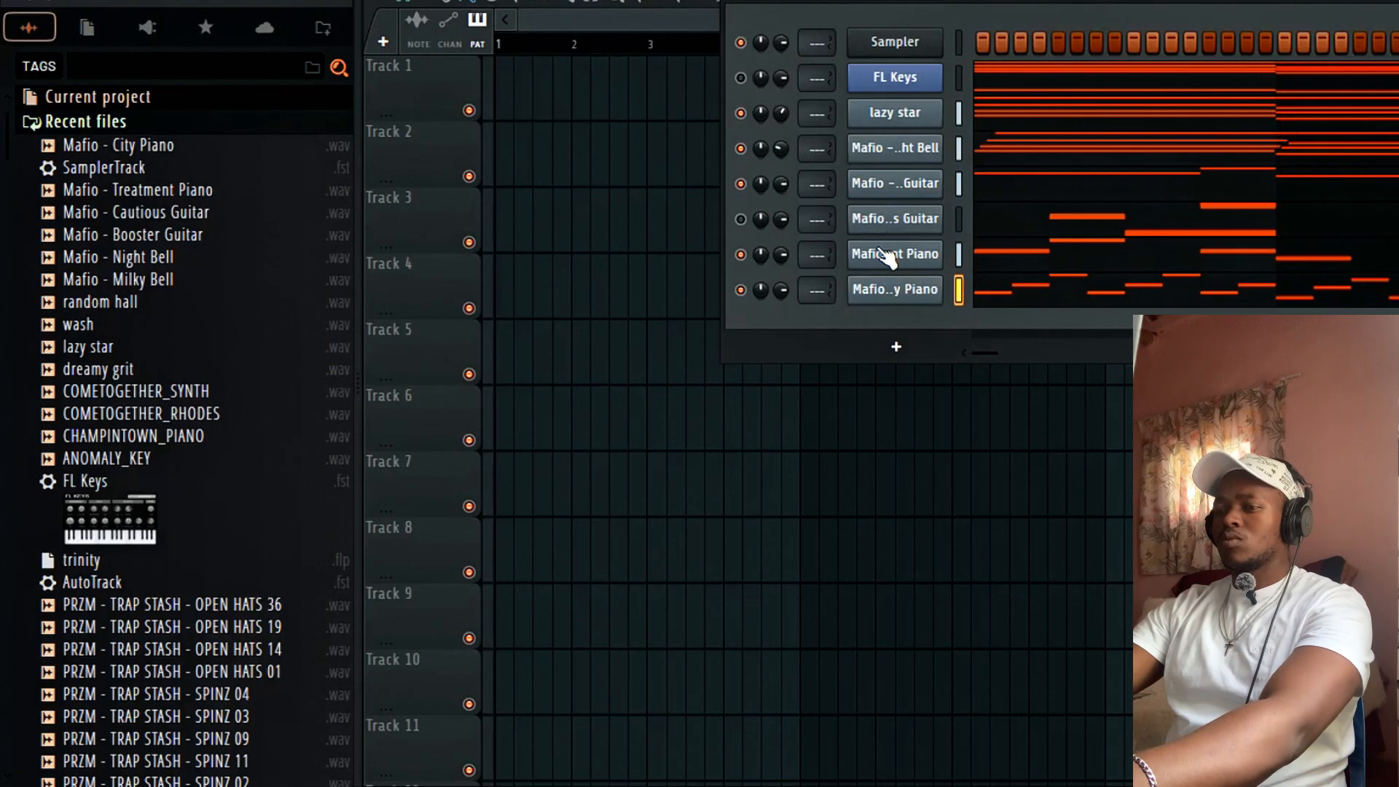
Delete the extra guitar channel from the Channel Rack.
right_click(864, 211)
key(d)
click(953, 261)
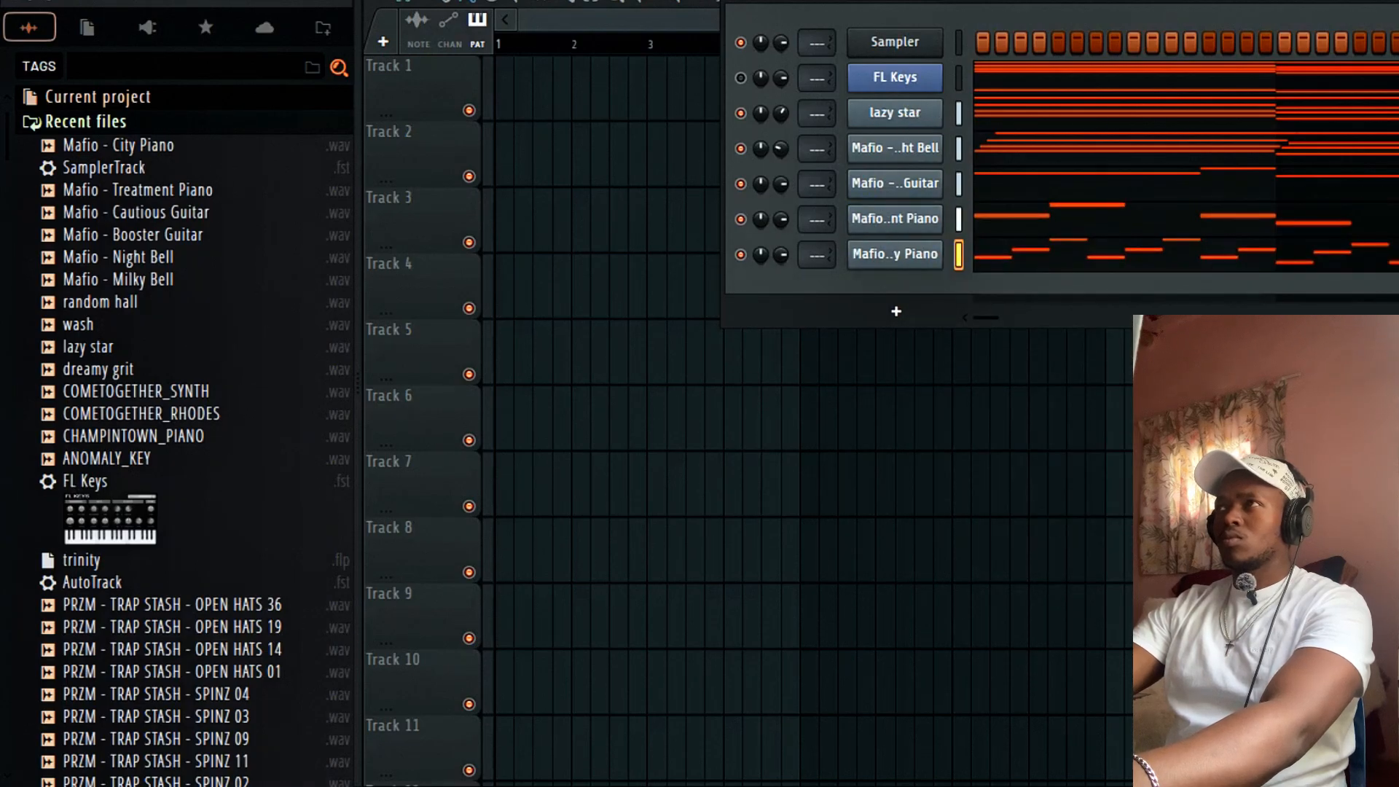
Switch to a new empty pattern and close the Channel Rack.
click(1128, 2)
key(F6)
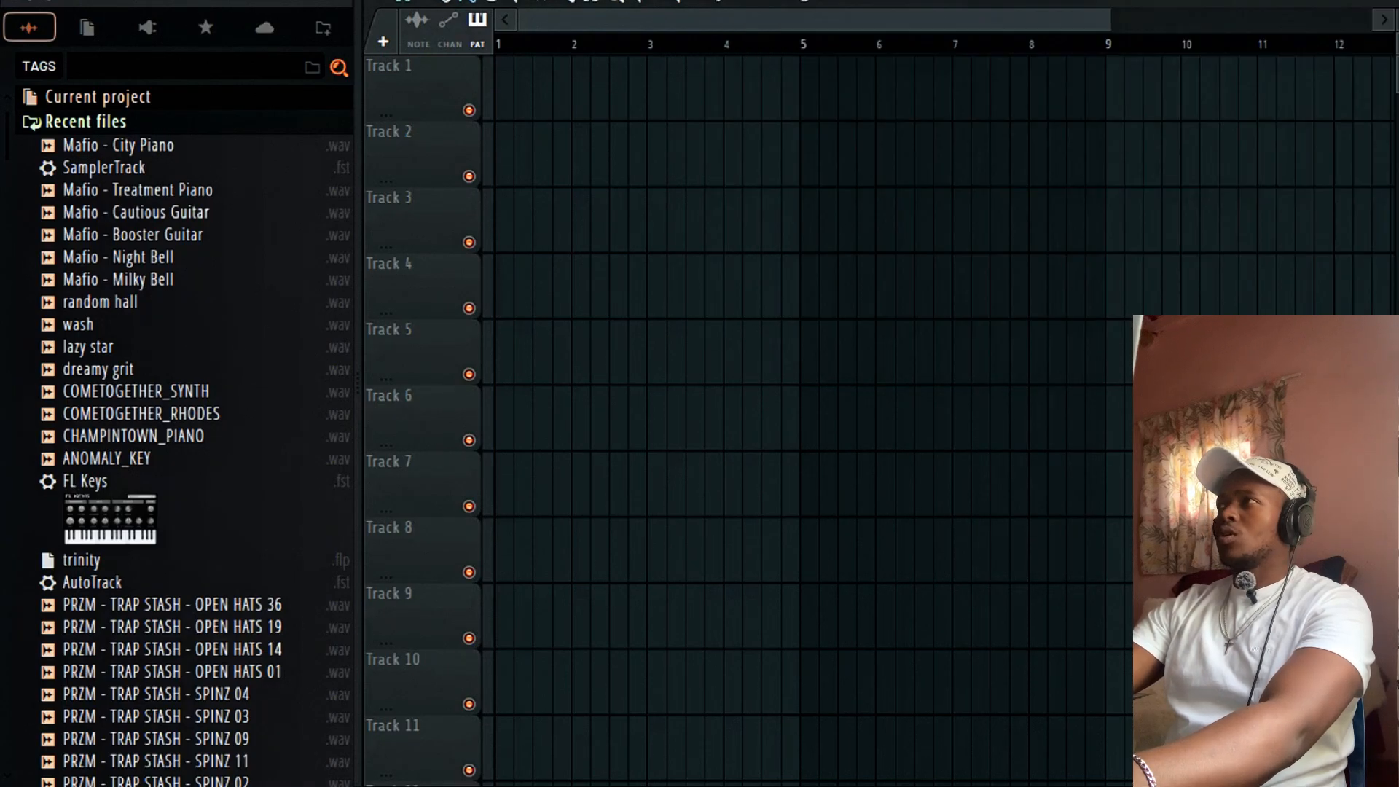
click(1341, 1)
key(Escape)
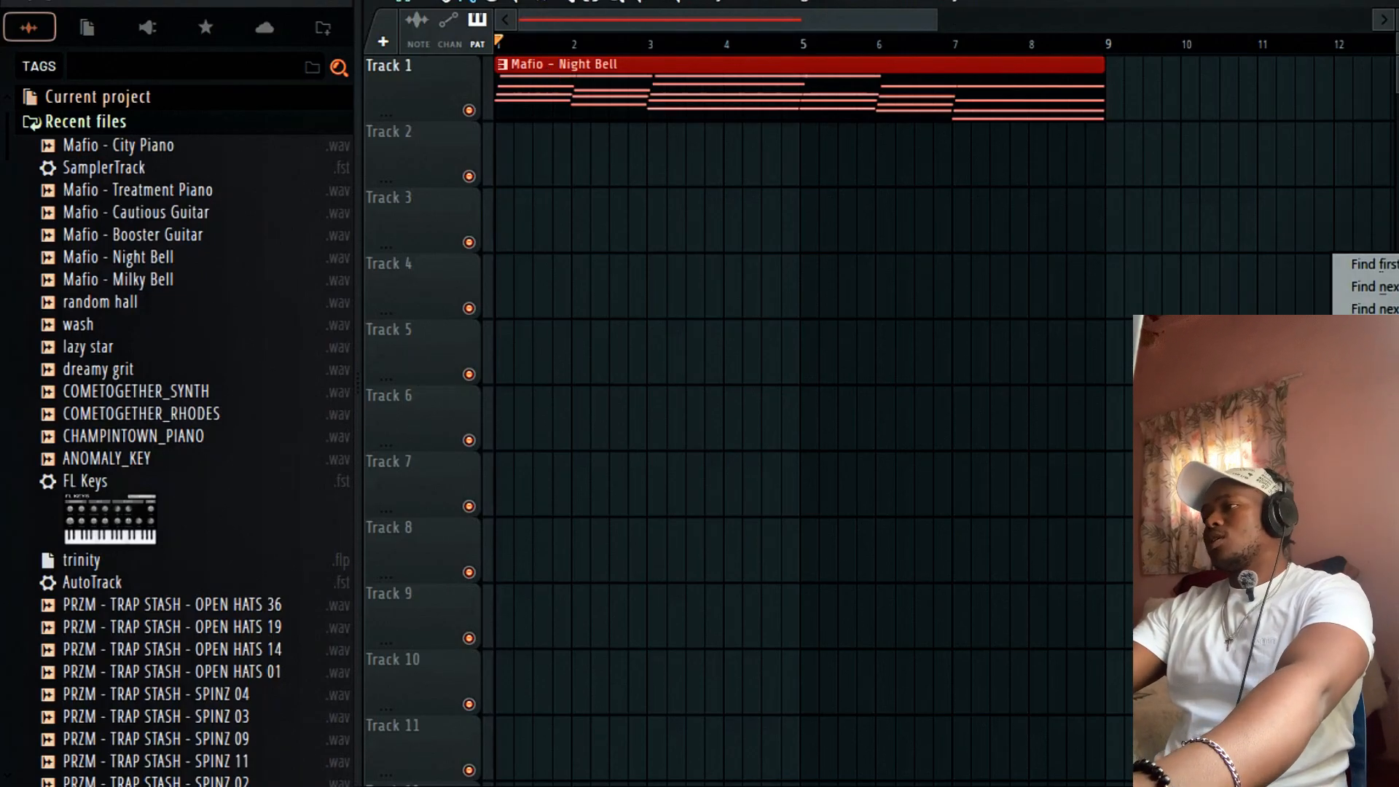
Render the patterns to audio, remove the Night Bell pattern clips, and move the five audio clips to bar 1.
click(1381, 656)
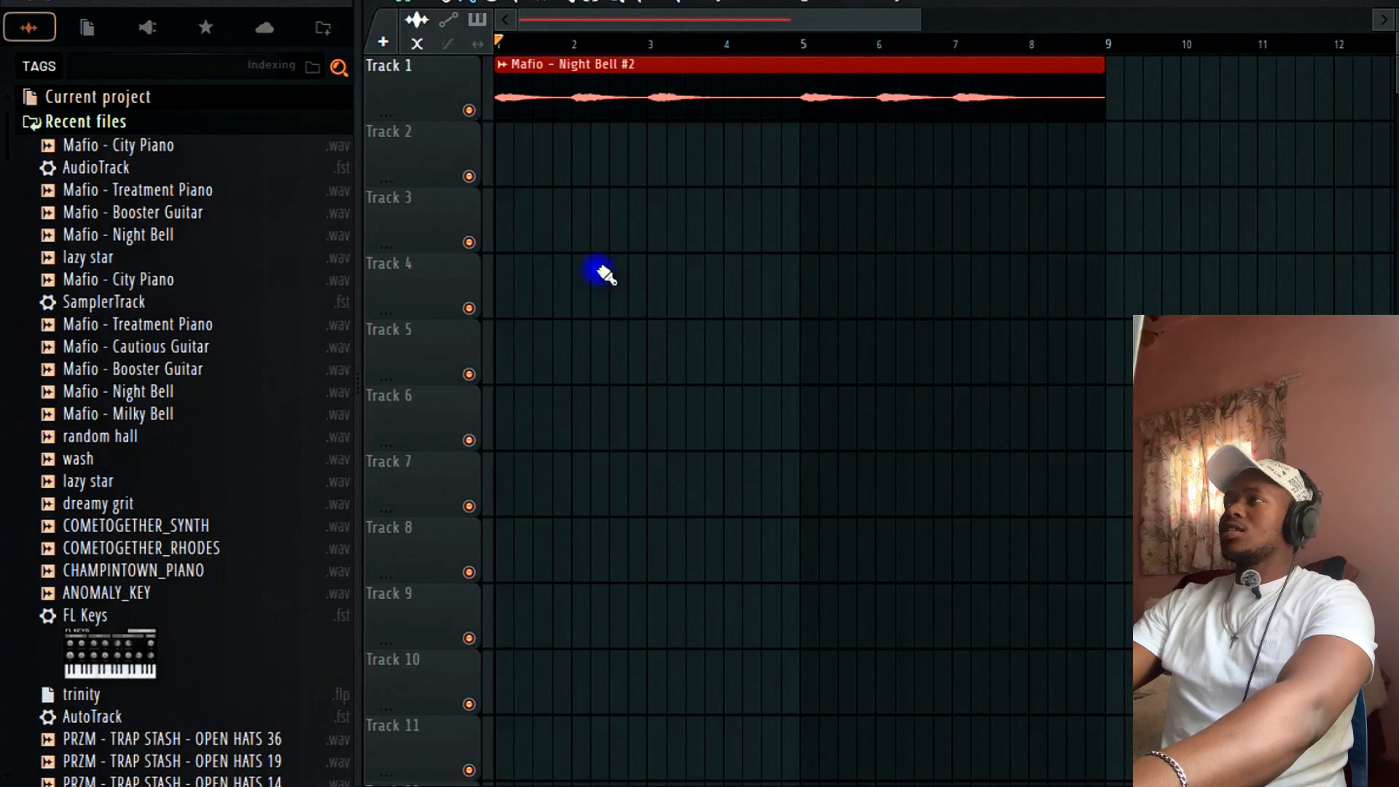
click(1012, 172)
drag(1131, 161, 616, 153)
right_click(875, 151)
right_click(875, 113)
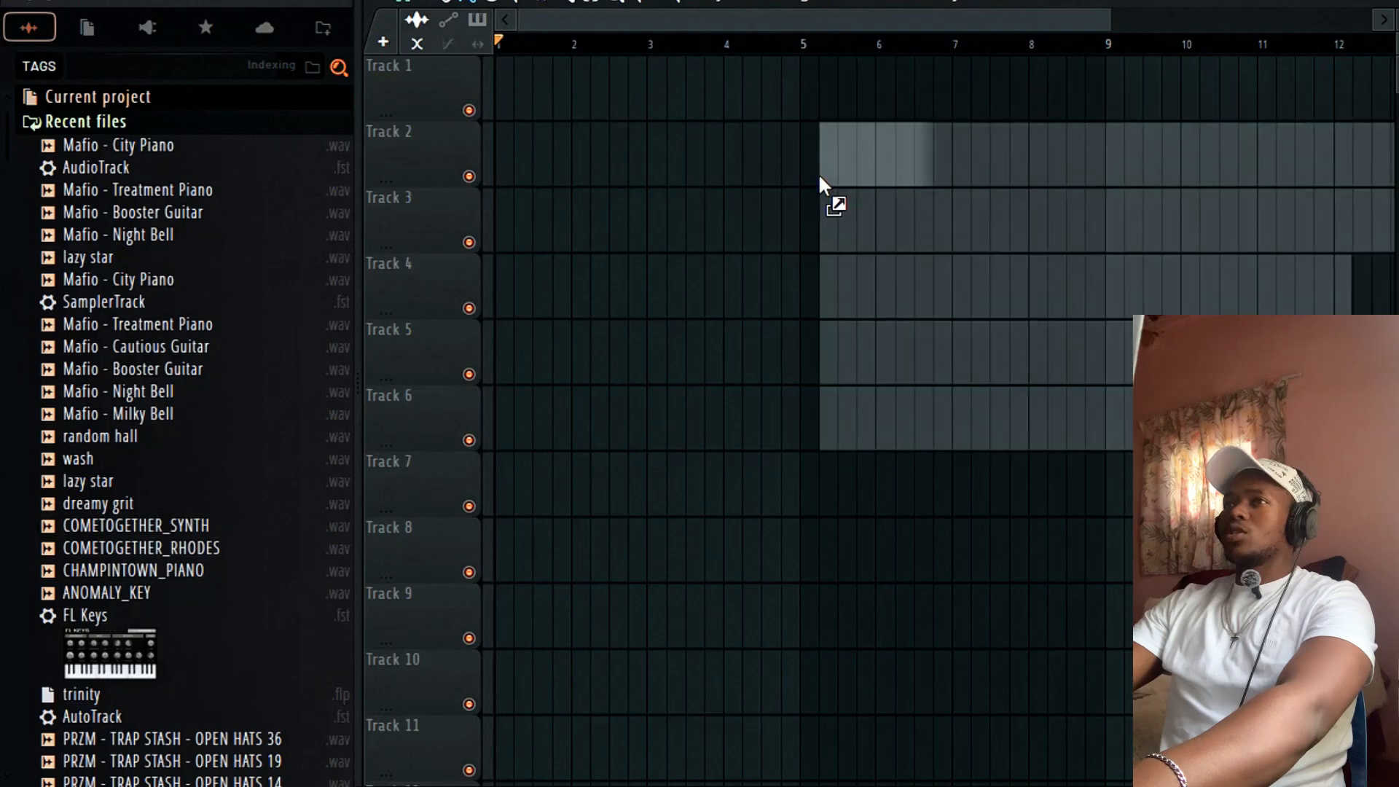
drag(819, 174, 500, 91)
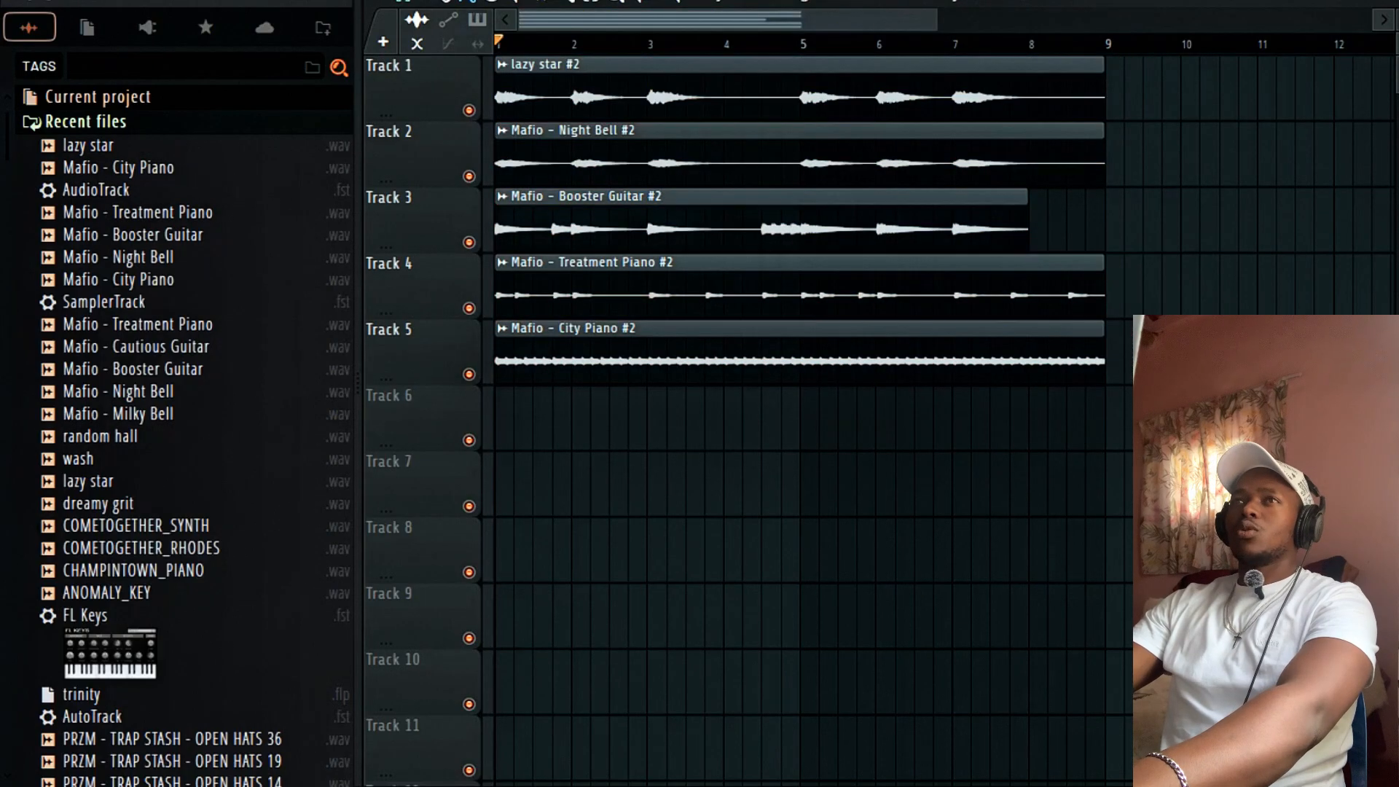
Switch all audio clips to Stretch mode via Tools > Macros.
click(286, 1)
mouse_move(351, 2)
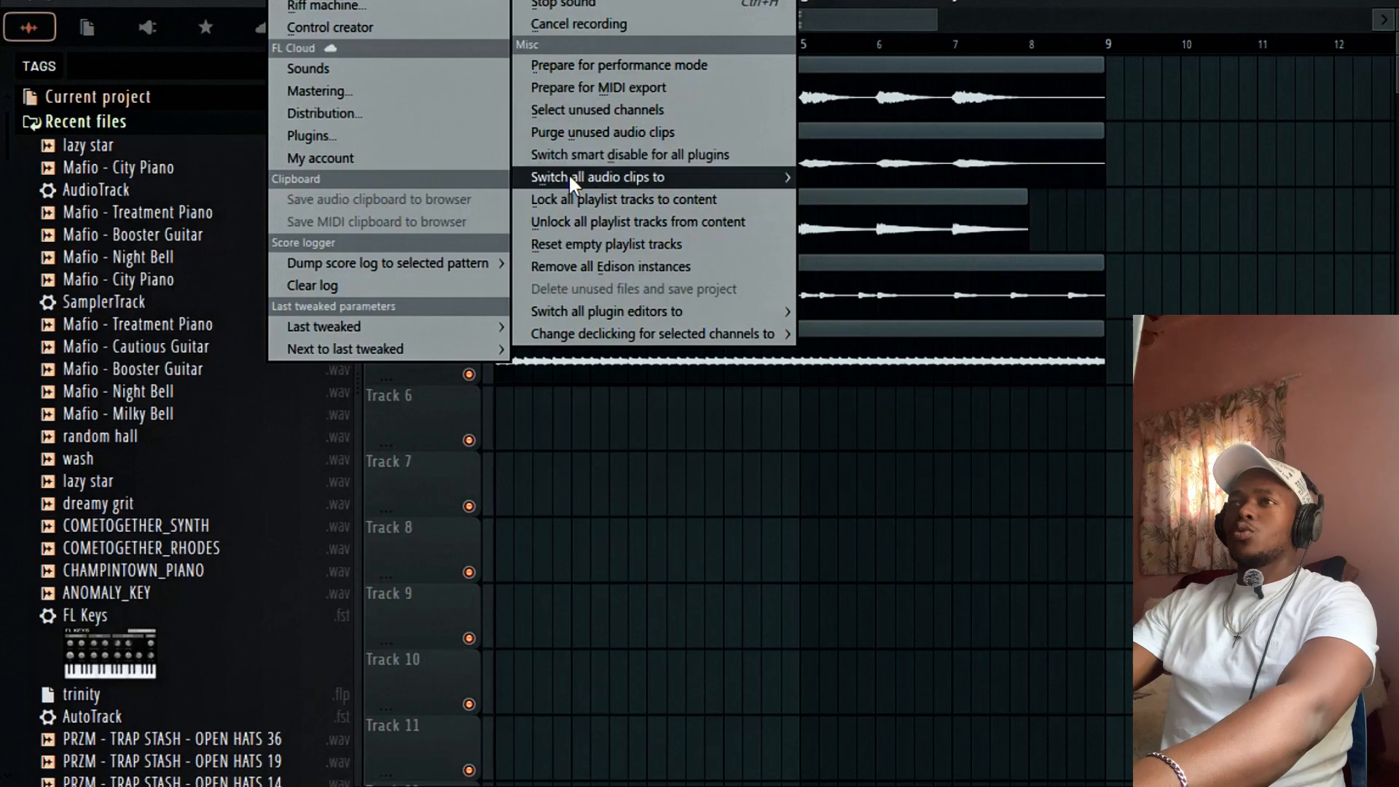
mouse_move(702, 174)
click(898, 219)
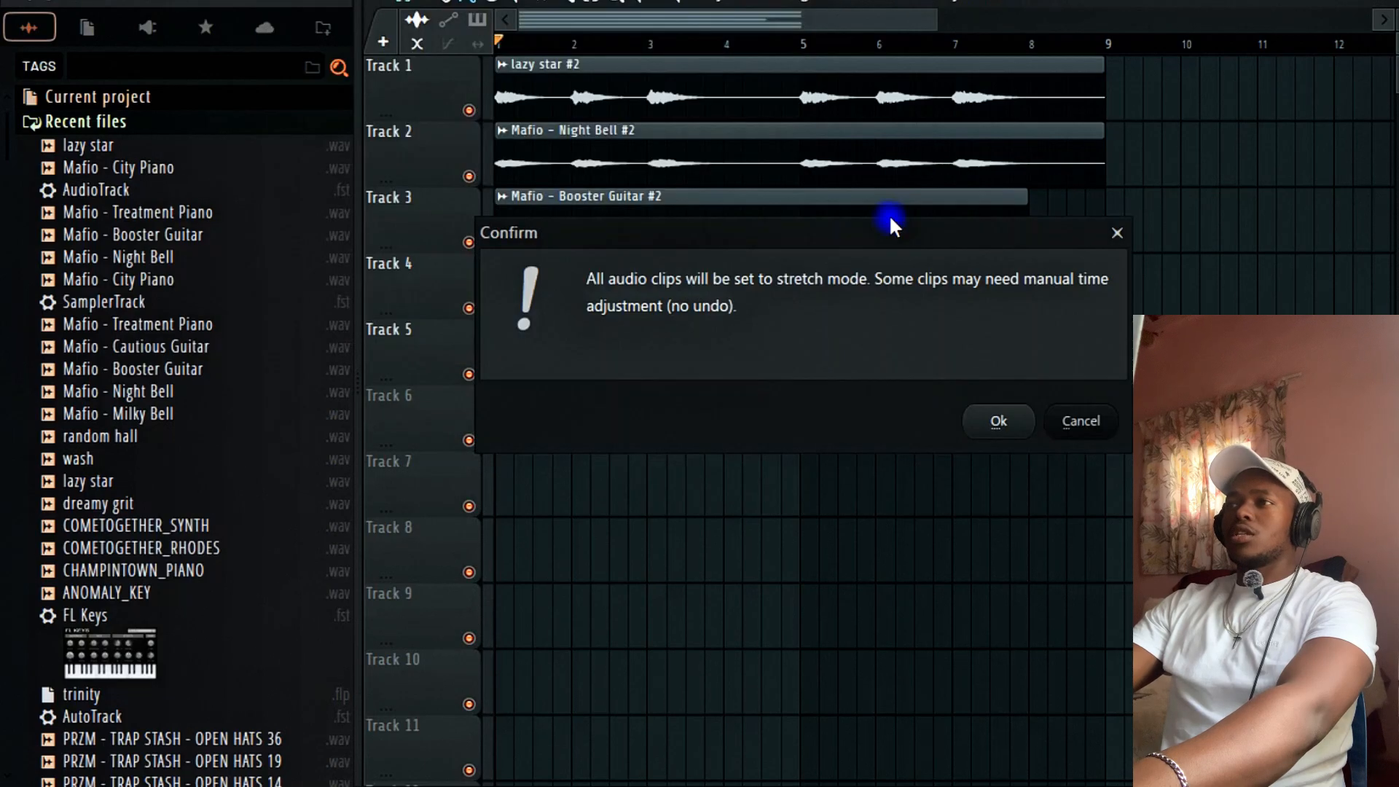
click(994, 418)
key(F6)
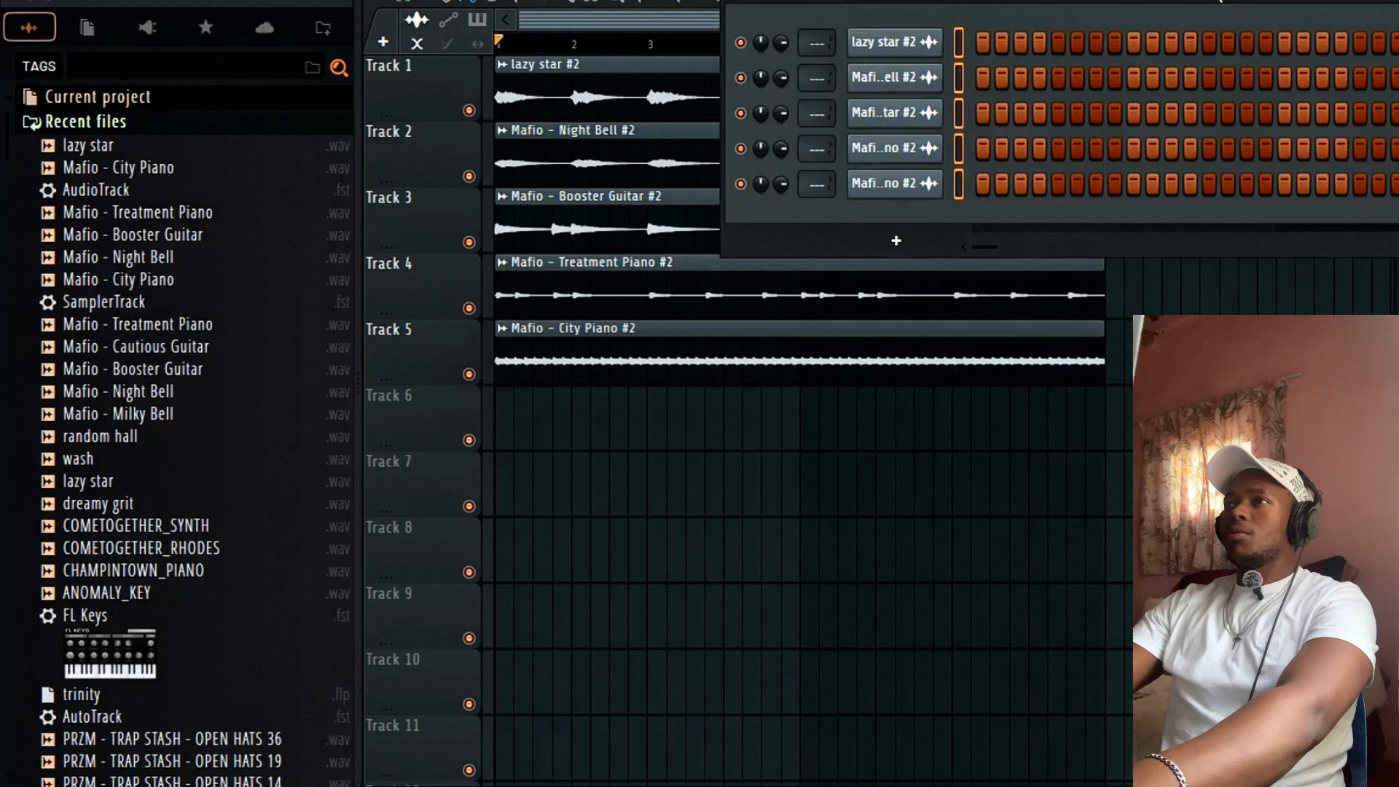
key(F9)
Route the five melody channels to mixer inserts 2–6.
click(517, 146)
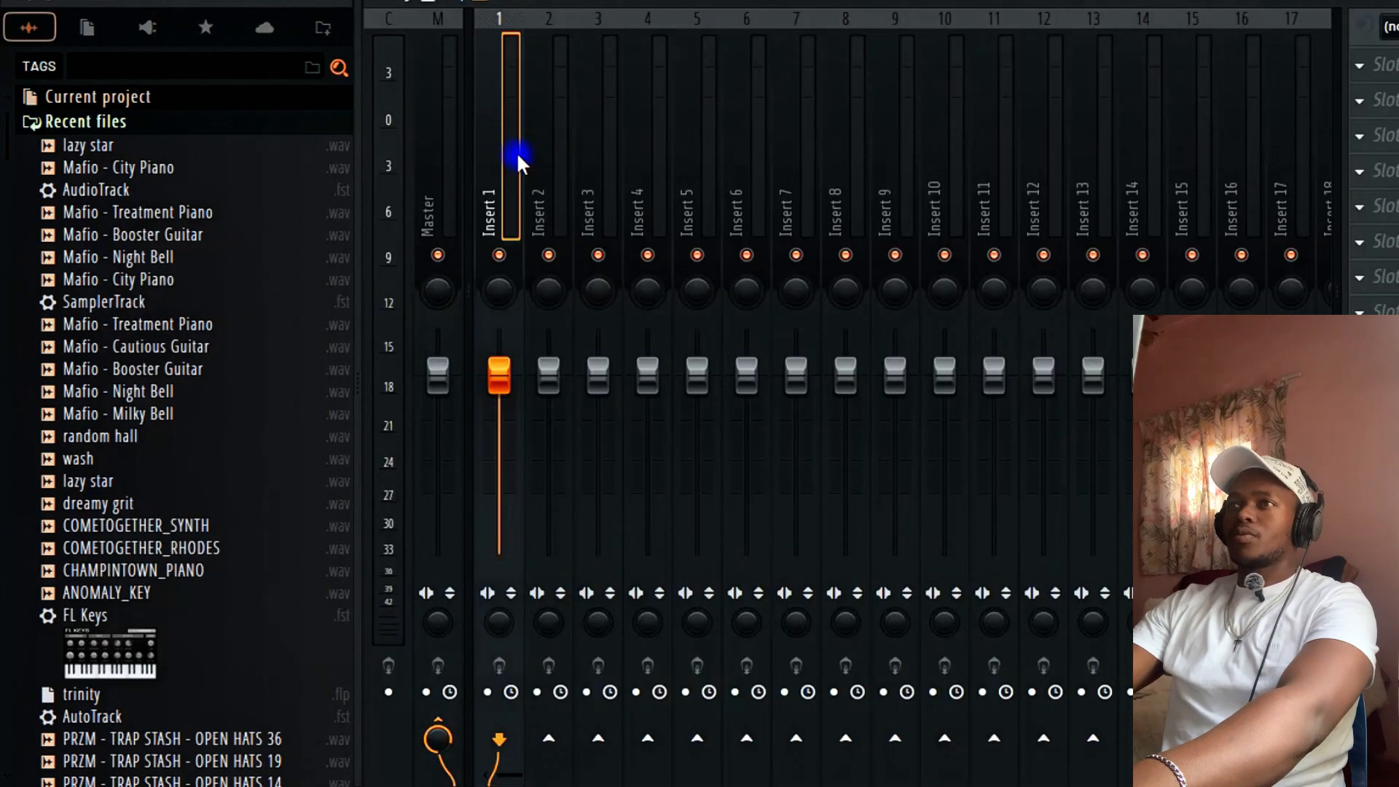
click(539, 154)
key(ctrl+shift+l)
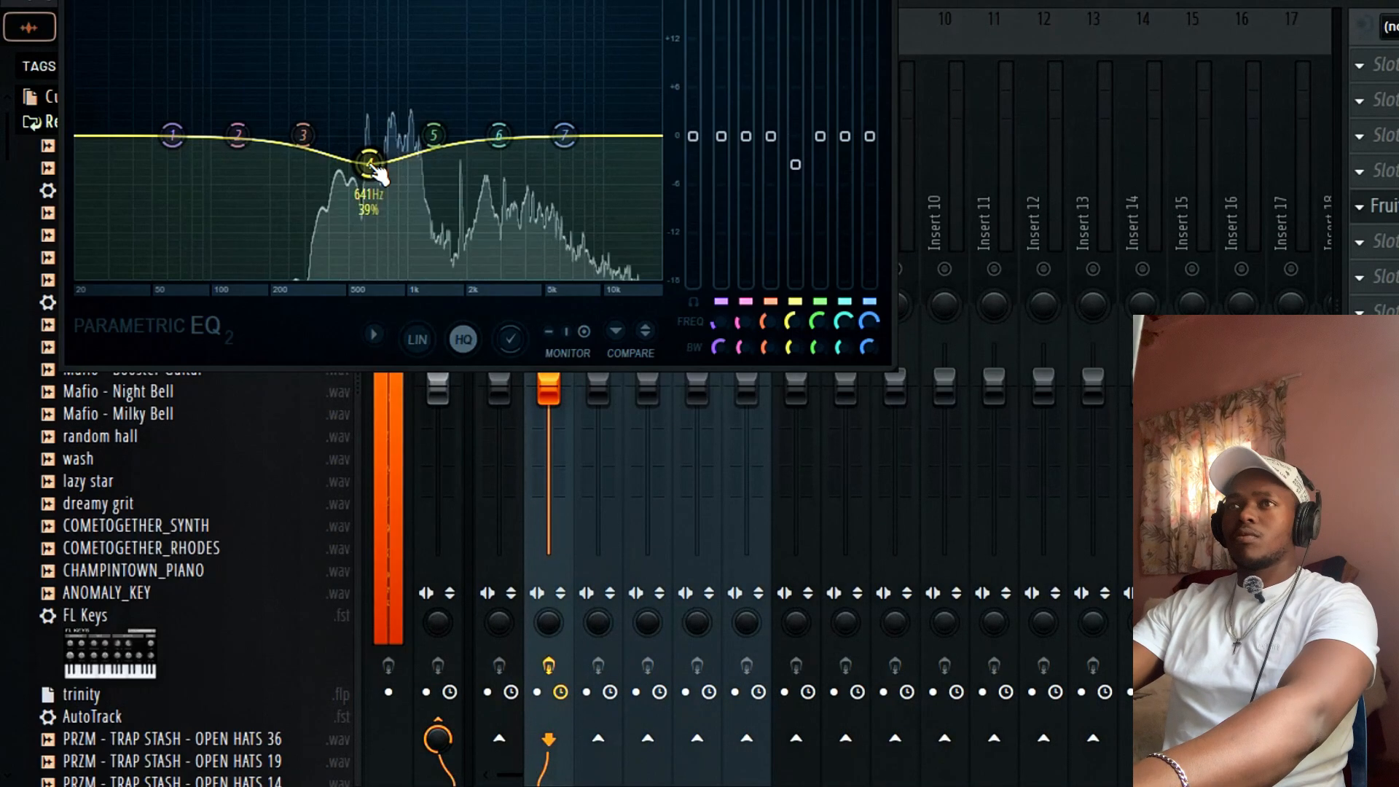
Cut lazy star #2's low mids around 196 Hz and 578 Hz in Parametric EQ 2, then pan slightly left.
scroll(371, 166, down, 4)
drag(371, 167, 350, 204)
scroll(364, 190, down, 4)
scroll(365, 191, up, 4)
key(space)
drag(238, 135, 260, 177)
key(space)
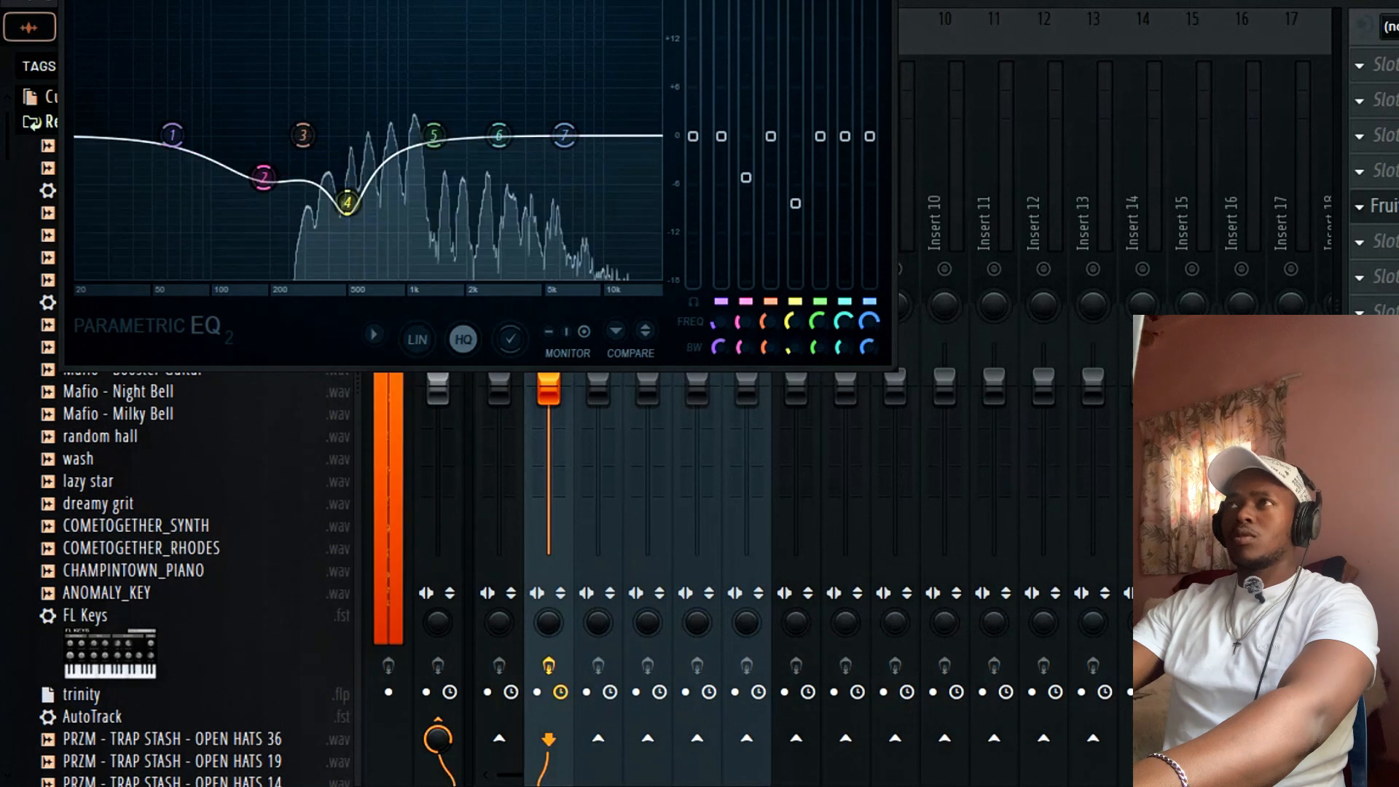
key(Escape)
drag(549, 304, 549, 311)
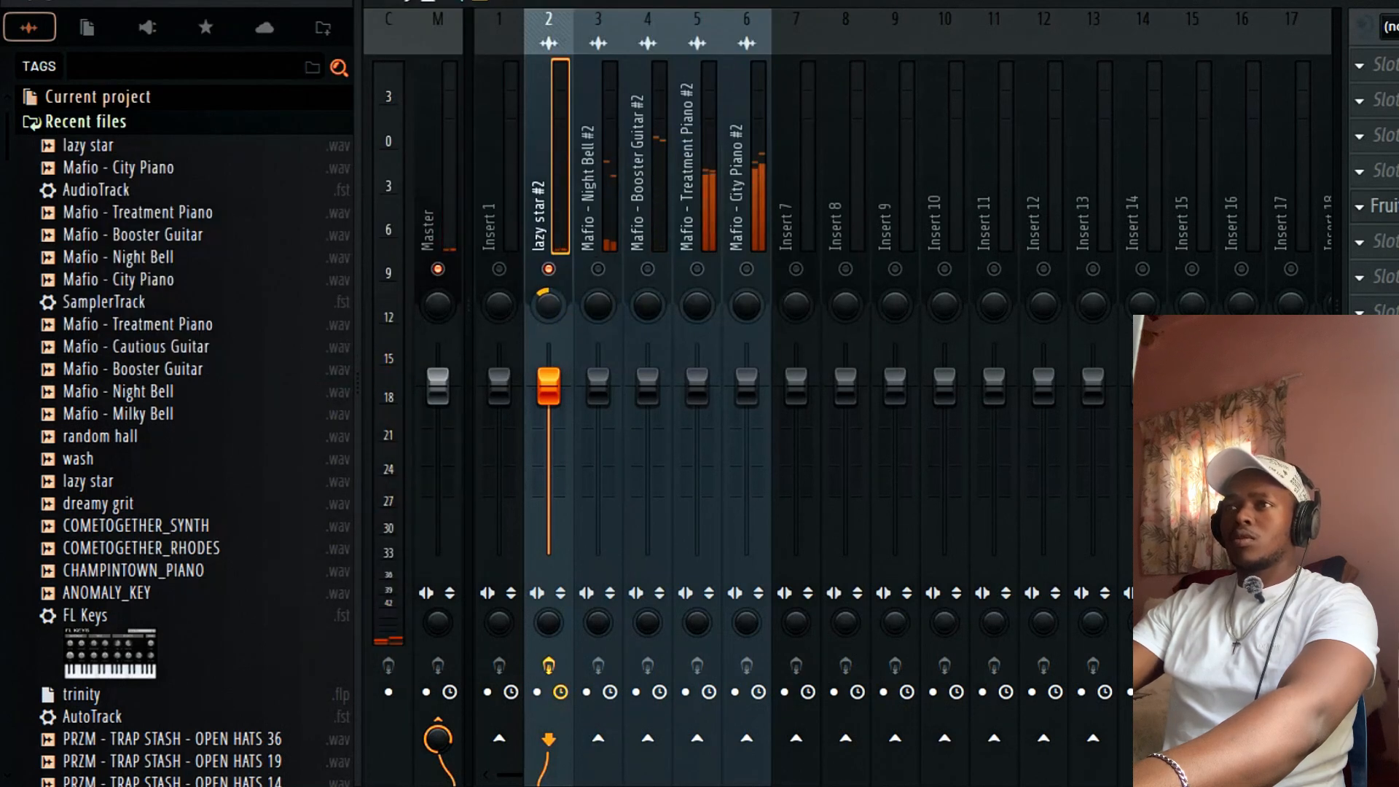
Lower Night Bell #2 to -2.1 and add Fruity Parametric EQ 2 to its insert.
click(598, 269)
drag(603, 397, 603, 423)
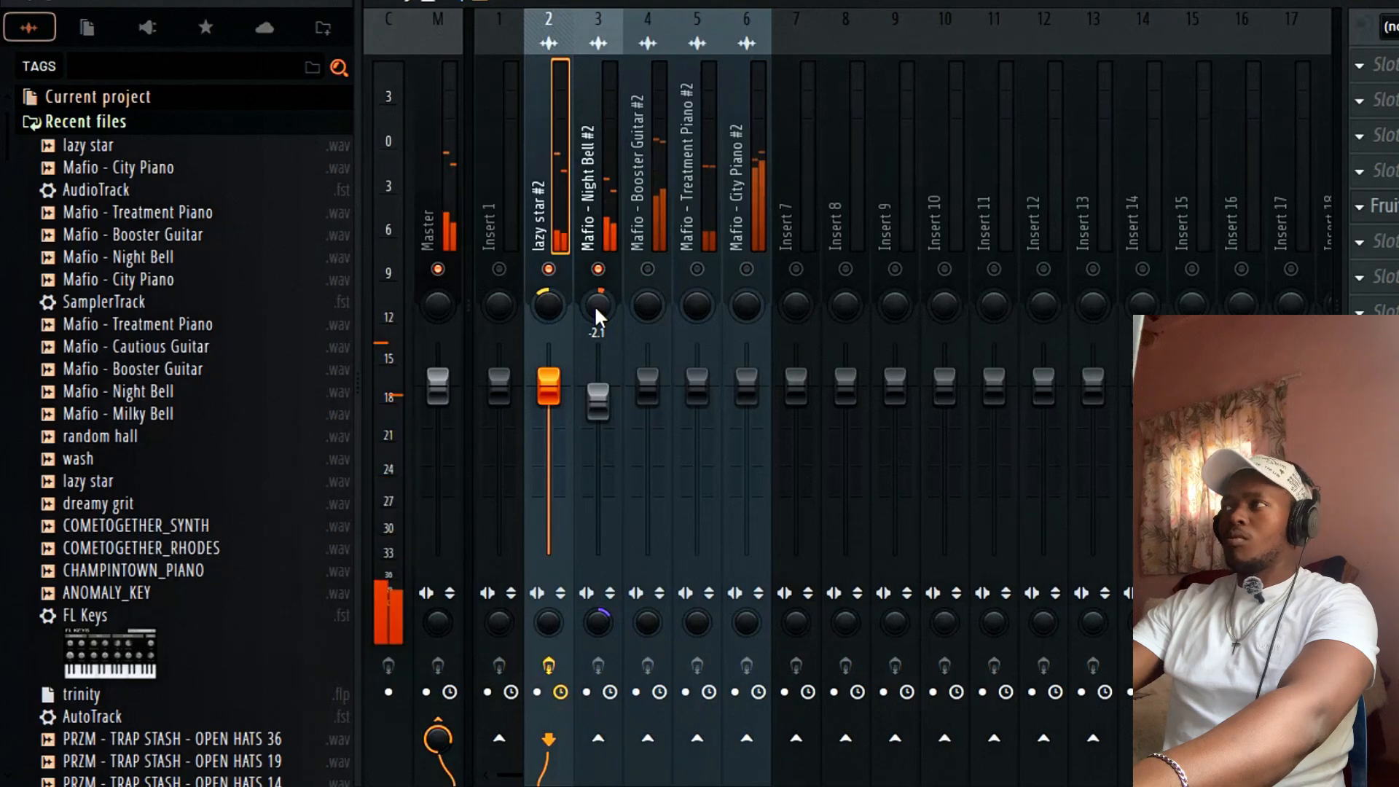
click(591, 177)
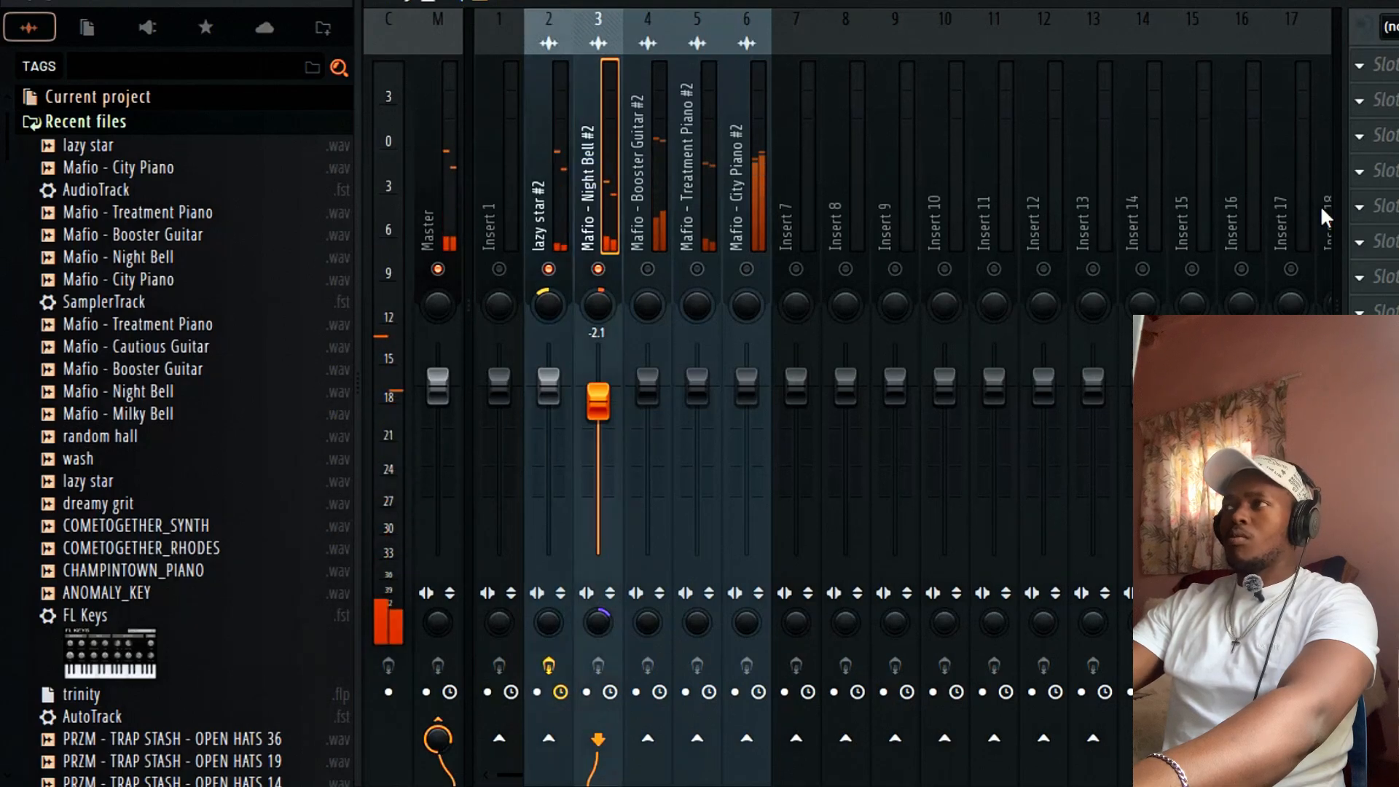
click(1373, 206)
mouse_move(1093, 142)
click(974, 254)
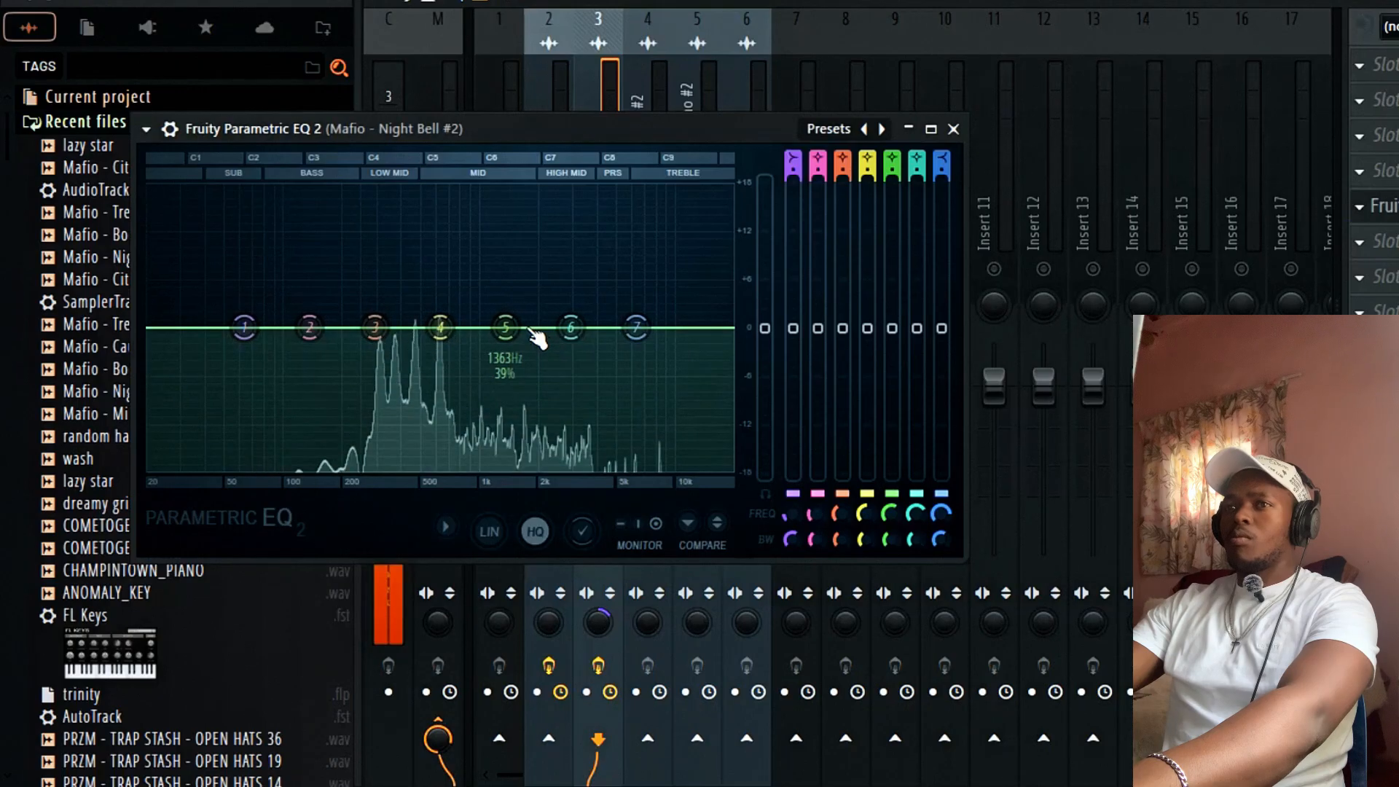
Dip EQ bands 4, 6 and 7, reset band 3 to 0 dB, and add a band 1 low cut.
drag(440, 326, 400, 359)
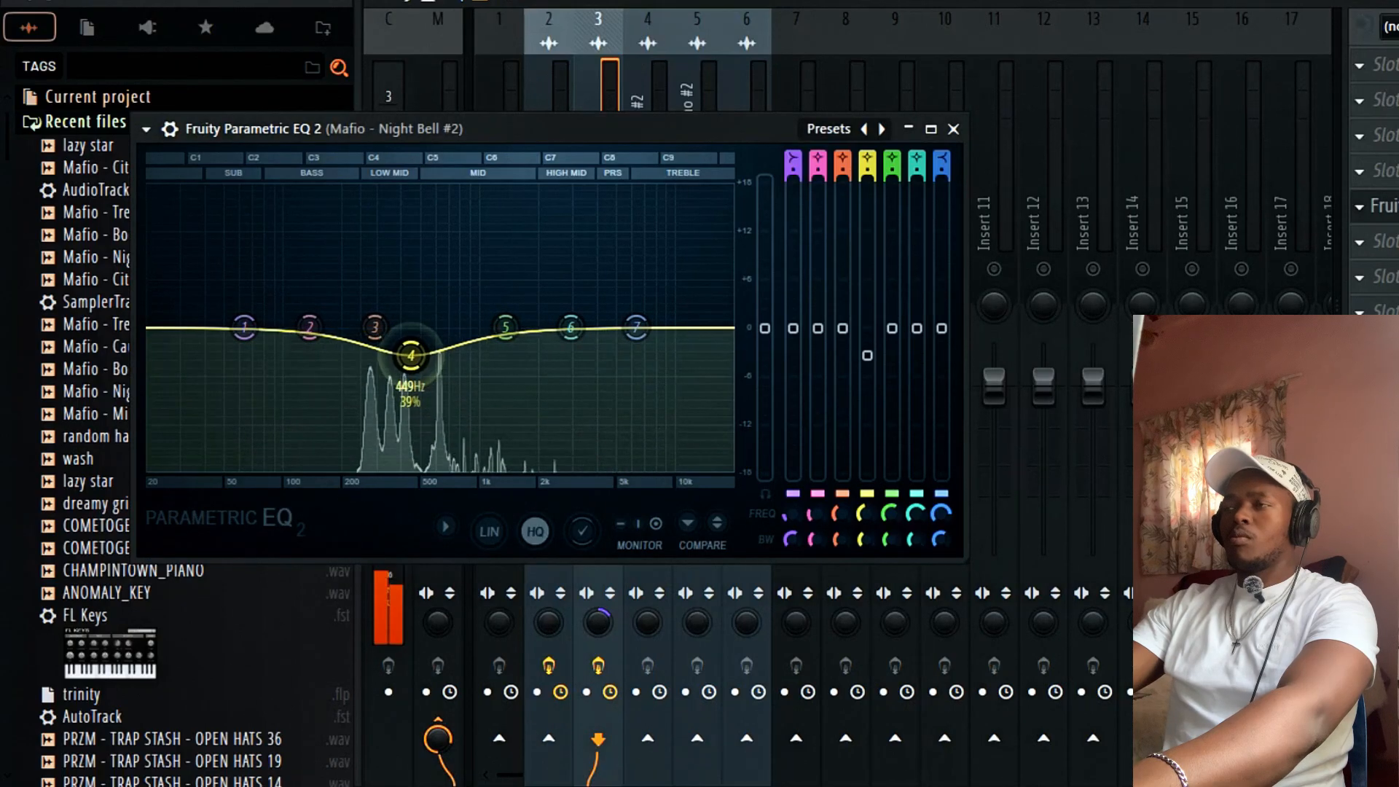
drag(572, 328, 578, 392)
drag(636, 327, 662, 432)
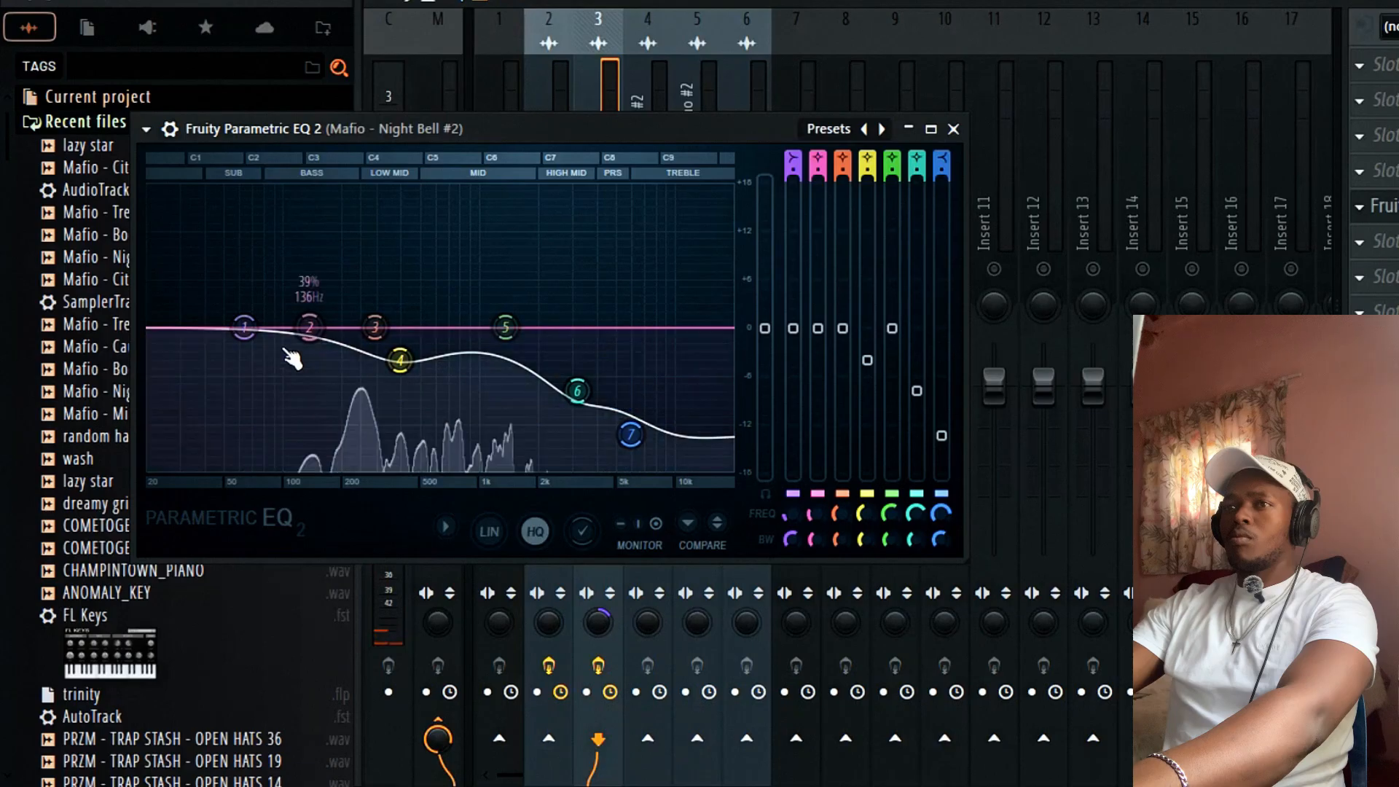
mouse_move(381, 337)
mouse_down()
mouse_move(405, 348)
mouse_move(385, 353)
mouse_up()
right_click(376, 316)
click(408, 348)
scroll(391, 350, down, 4)
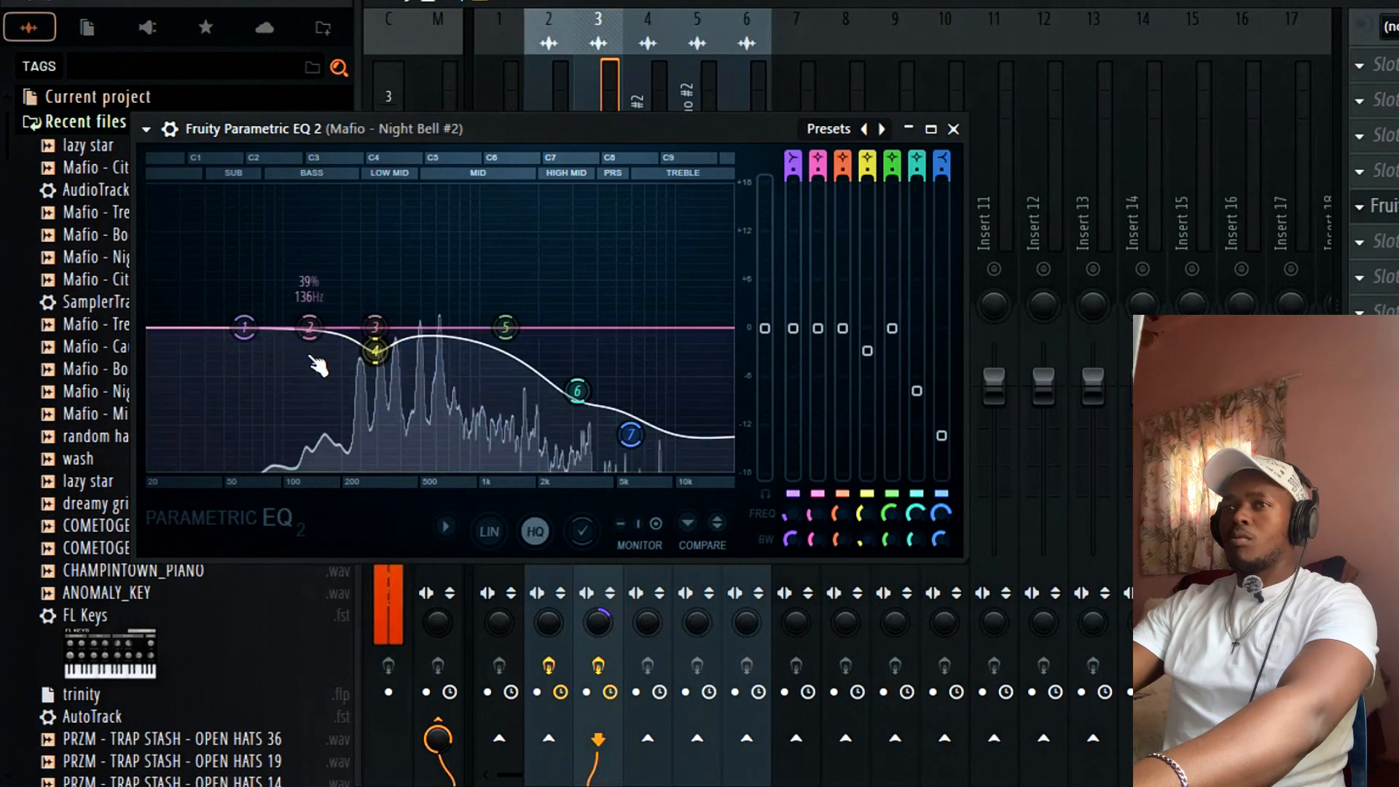
drag(244, 326, 290, 363)
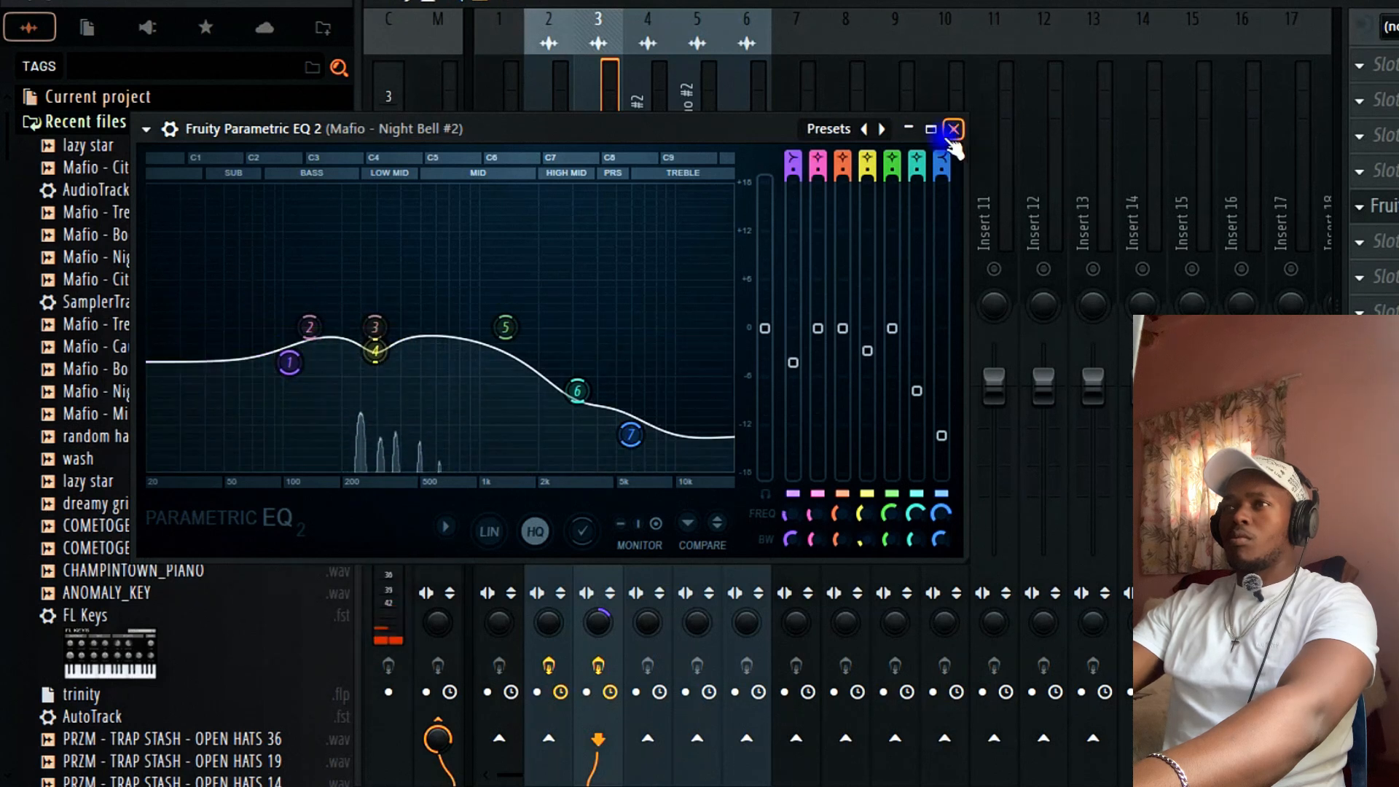
Lower Booster Guitar #2 to -5.3 and add Fruity Parametric EQ 2 to its insert.
click(953, 131)
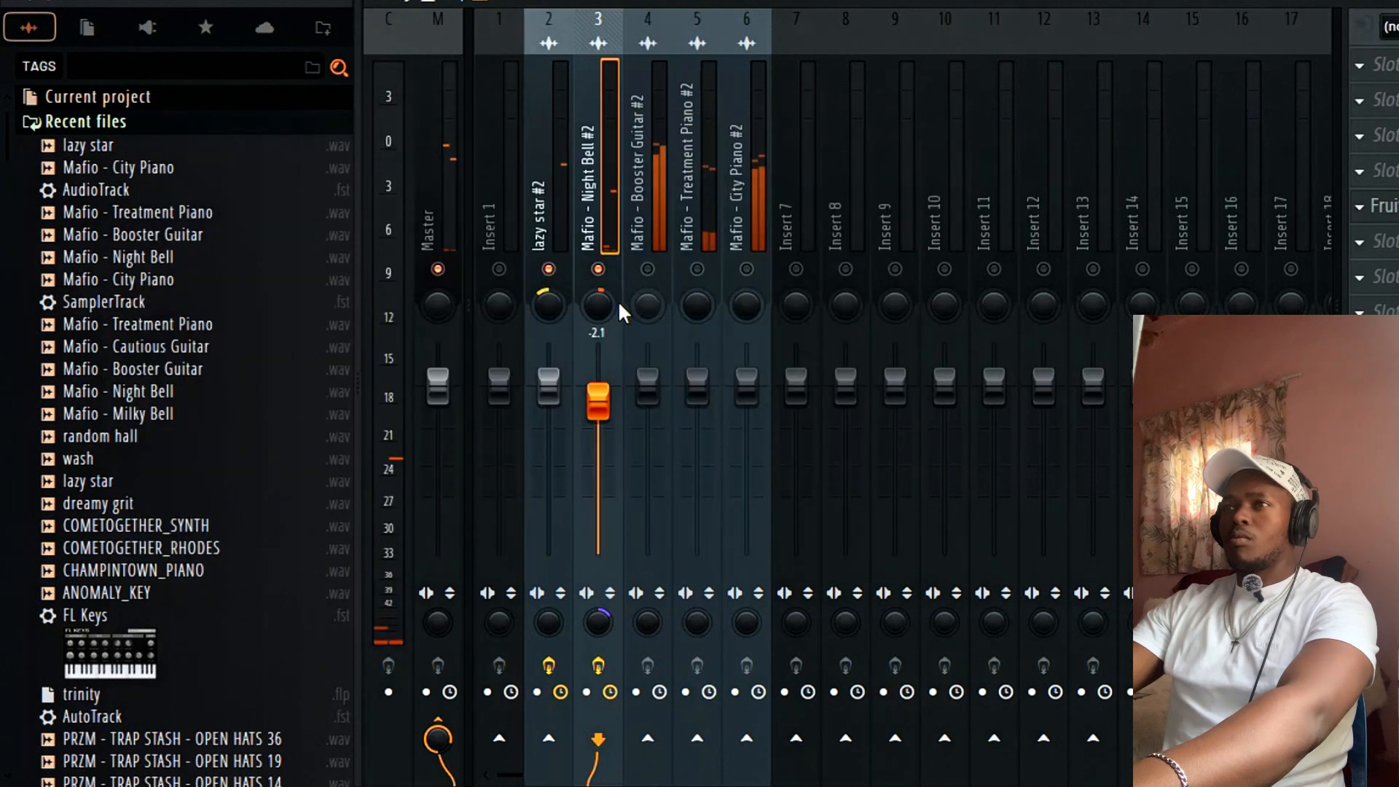
click(649, 270)
drag(647, 379, 647, 424)
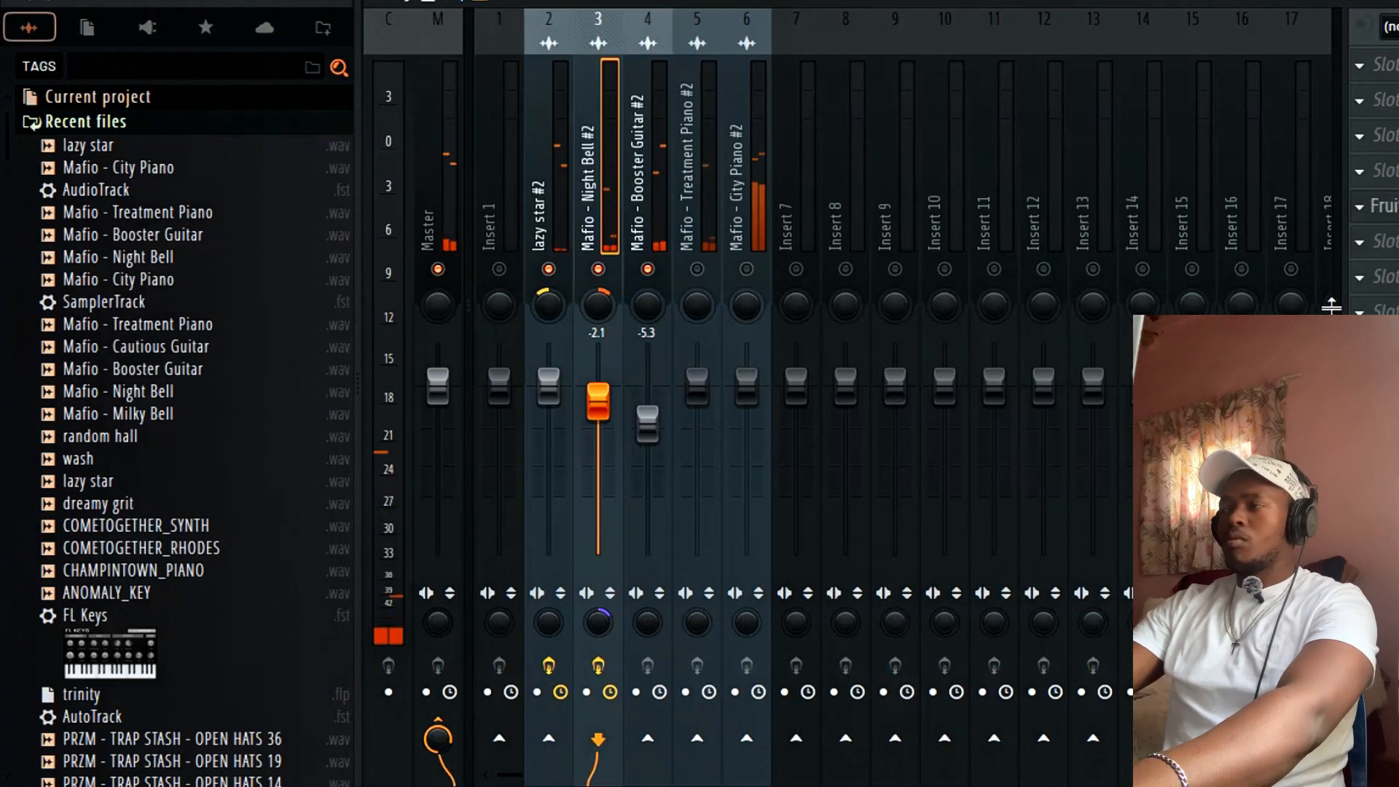
click(651, 219)
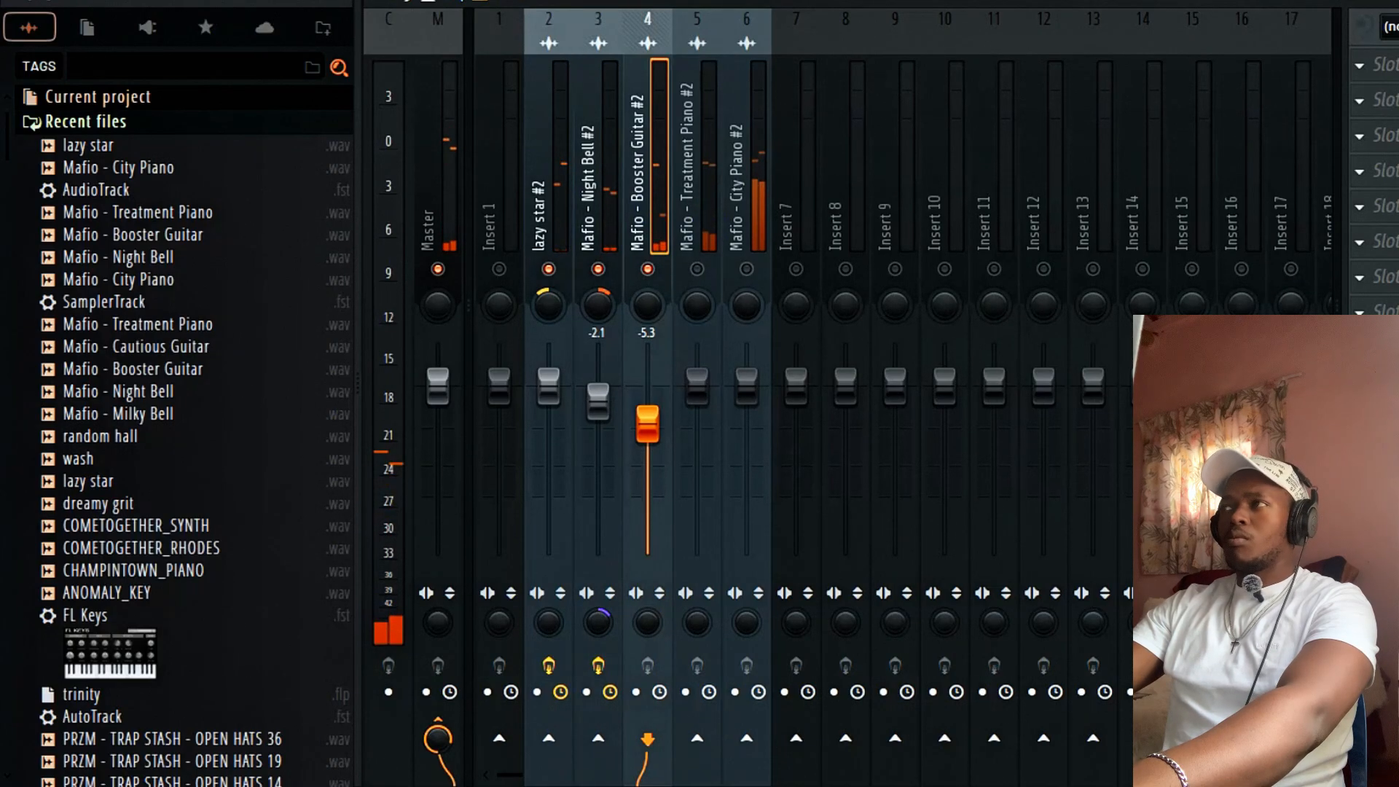
click(1378, 240)
mouse_move(1149, 144)
click(991, 255)
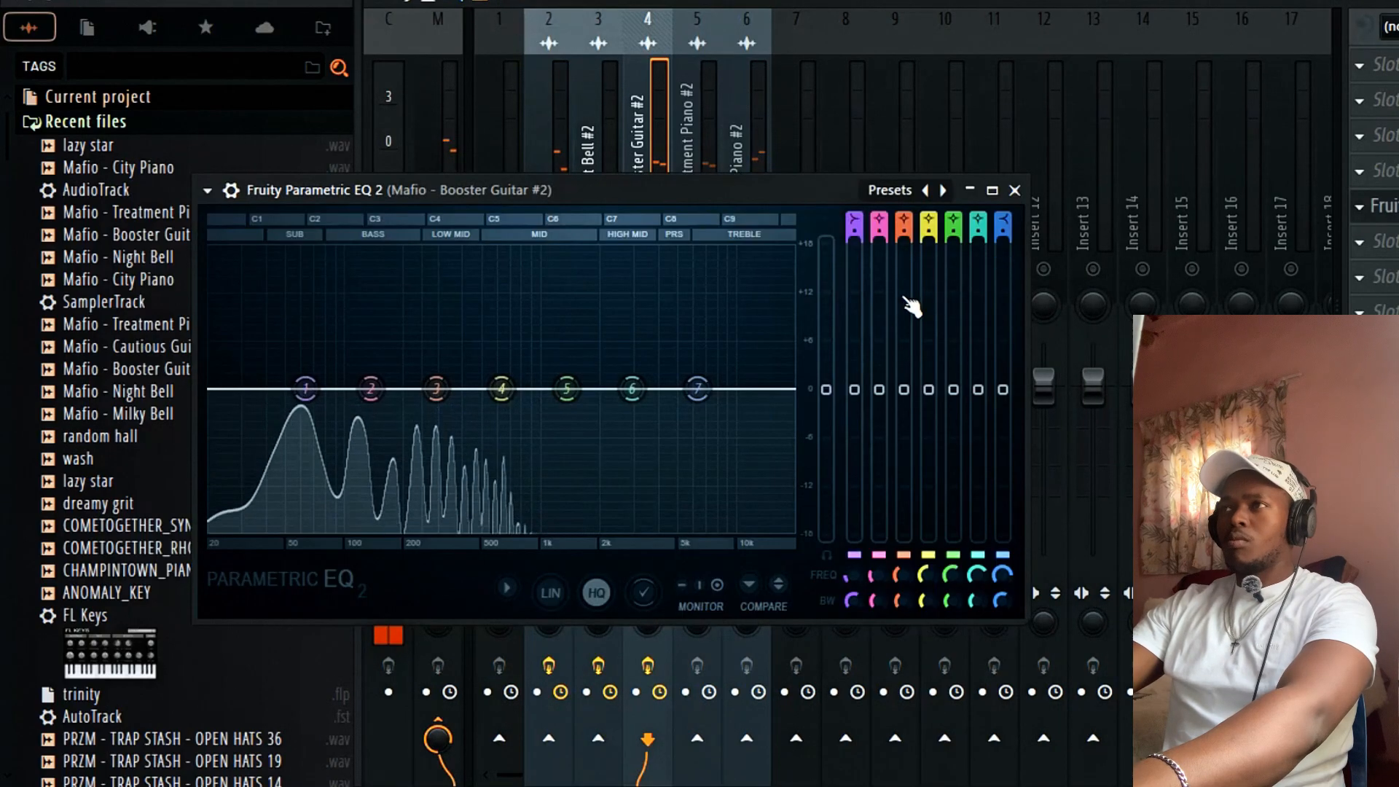
Cut the guitar's highs from about 2 kHz by lowering bands 6 and 7 and raising band 5.
drag(697, 393, 621, 485)
drag(632, 390, 634, 504)
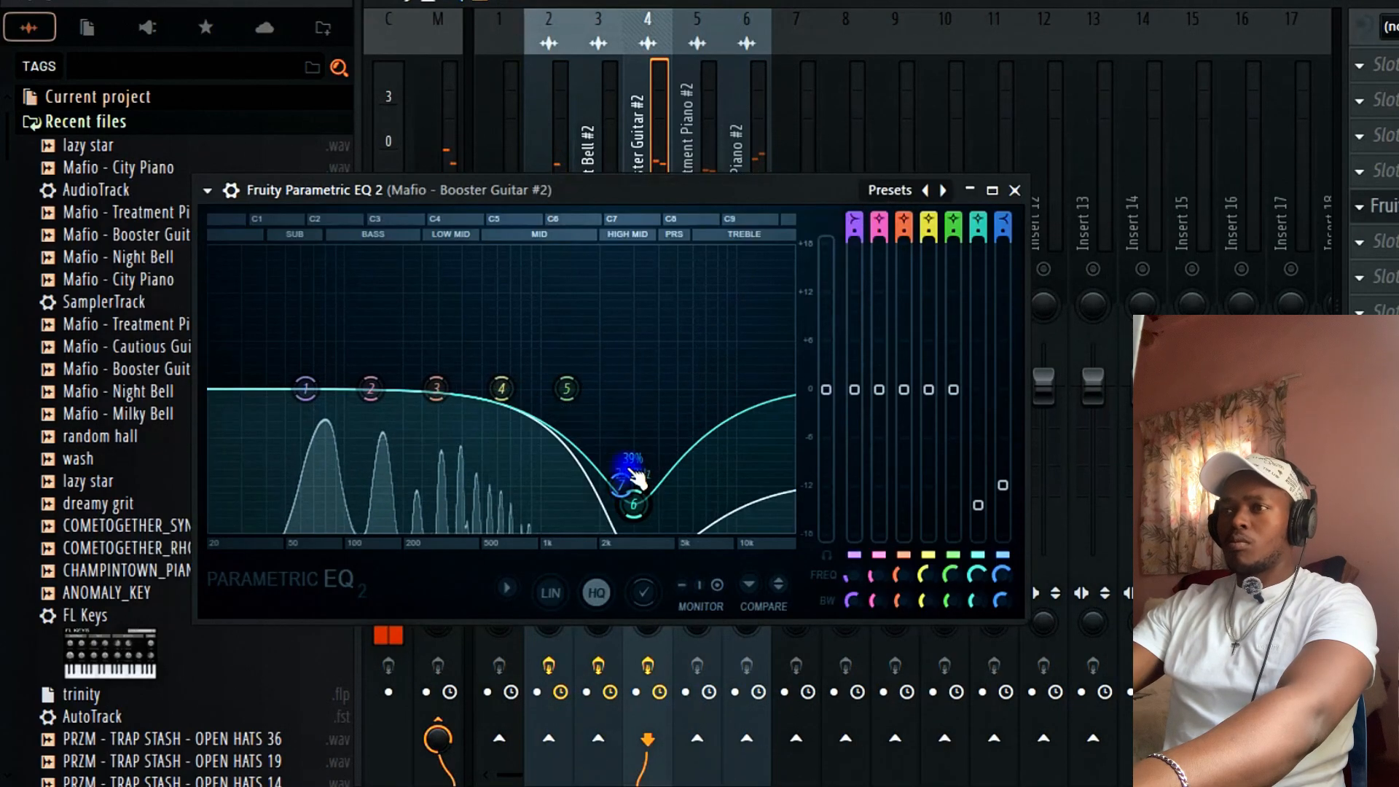
drag(566, 389, 744, 532)
drag(634, 505, 626, 513)
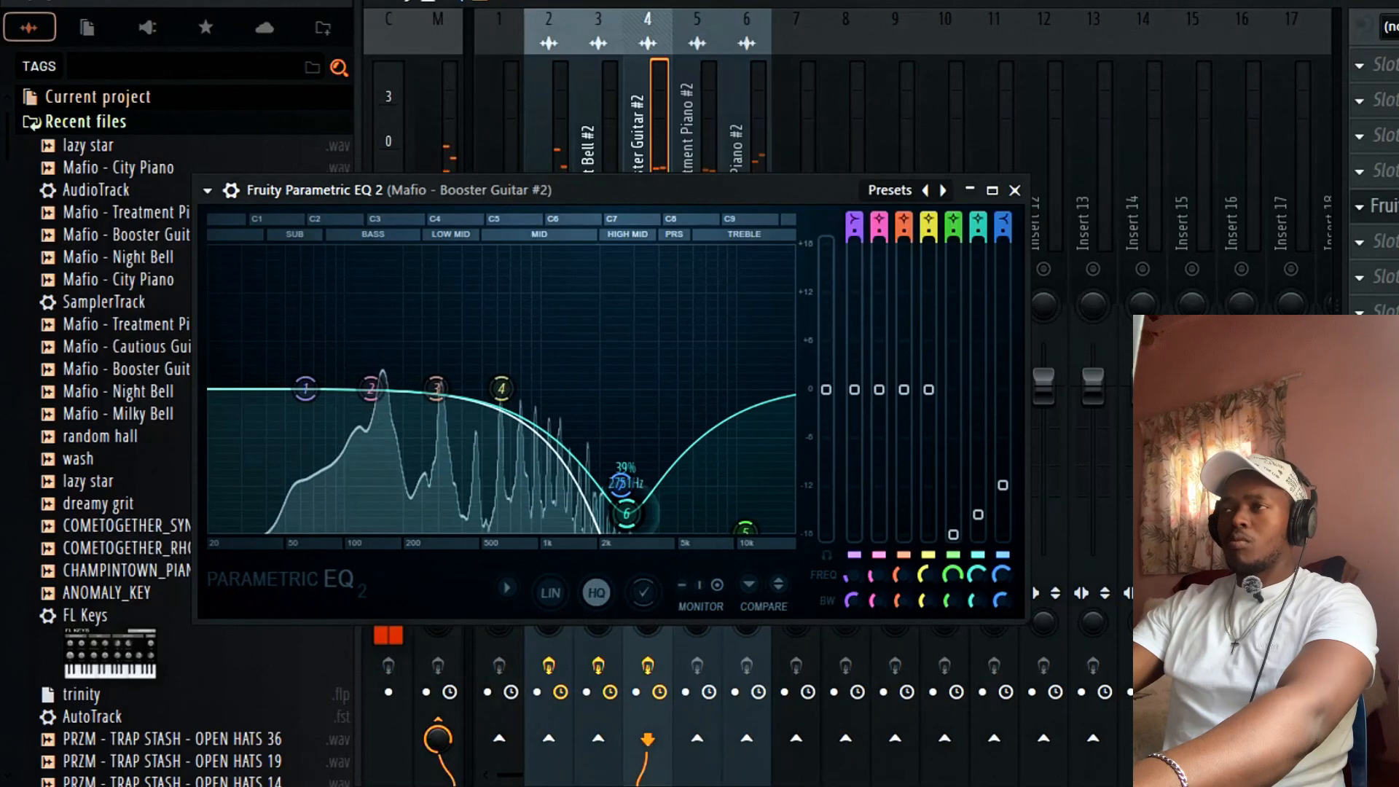
click(1016, 191)
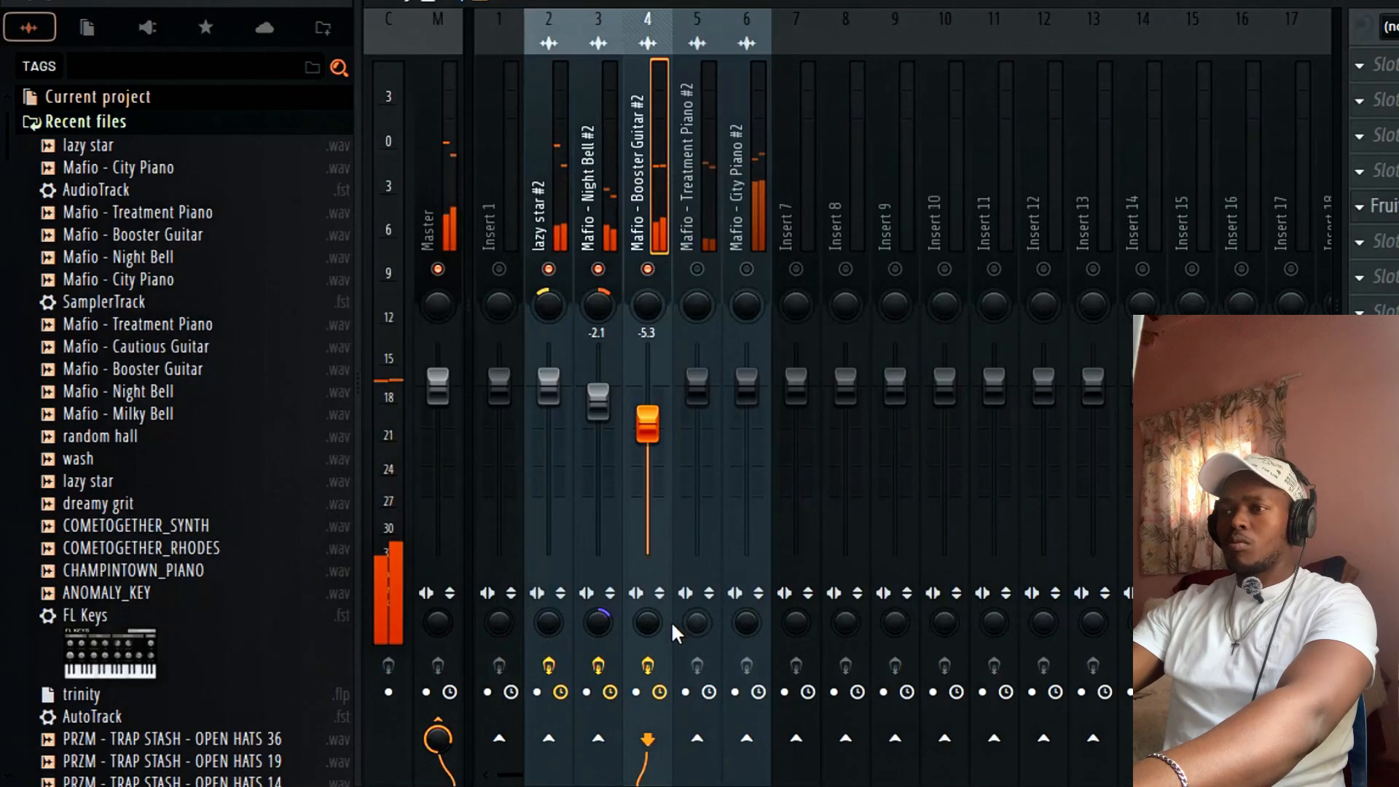
Load Fruity Limiter into an empty FX slot on the Booster Guitar #2 insert.
click(1359, 241)
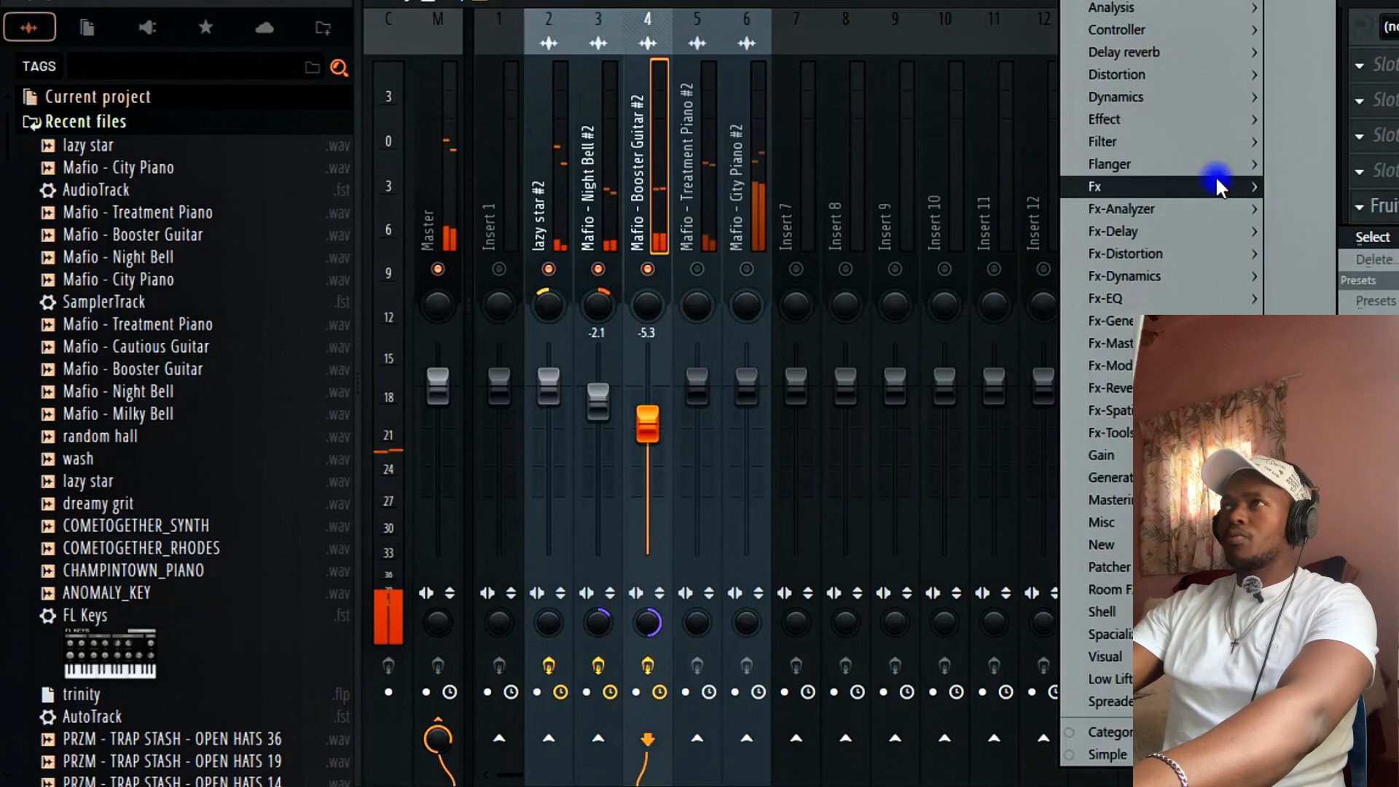
click(969, 0)
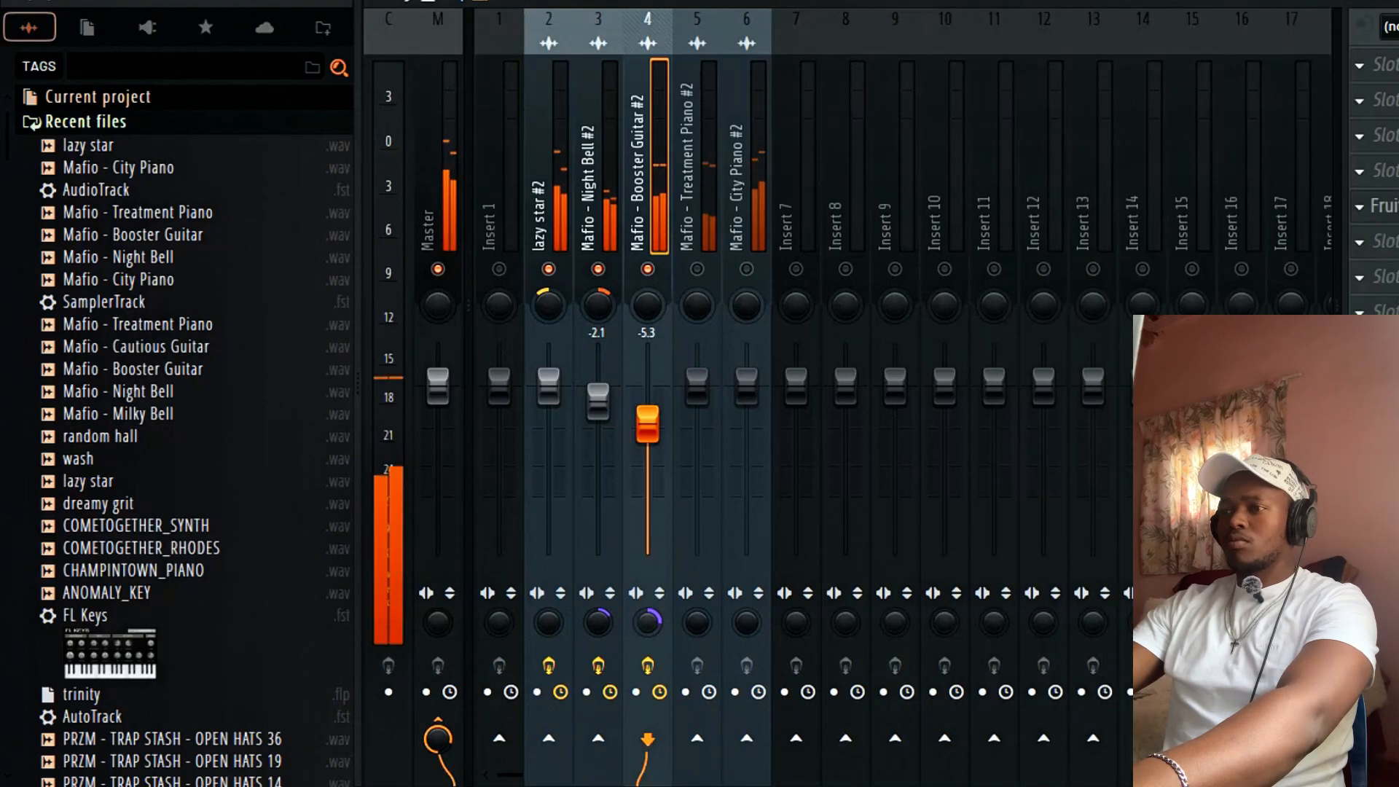
click(1360, 241)
mouse_move(1371, 236)
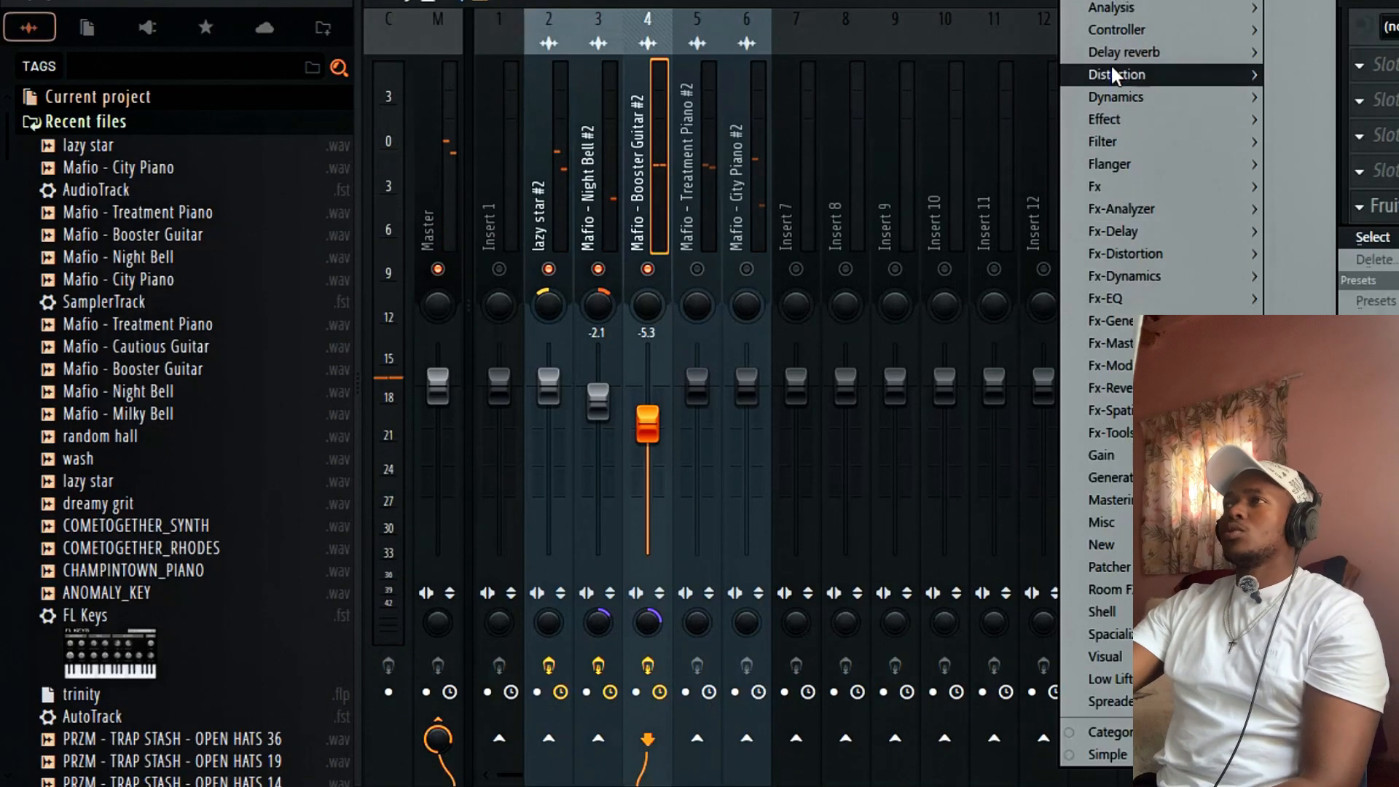
mouse_move(1112, 95)
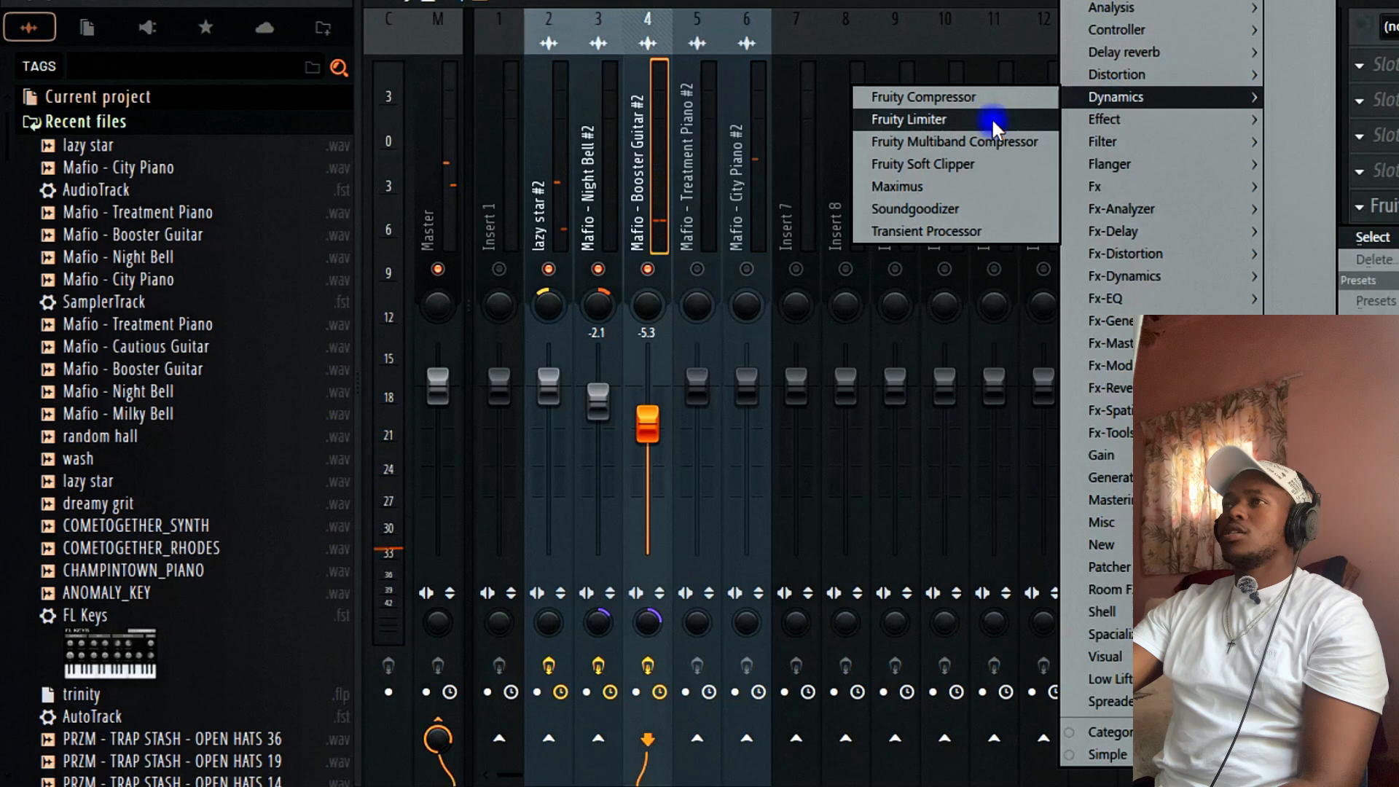
click(947, 121)
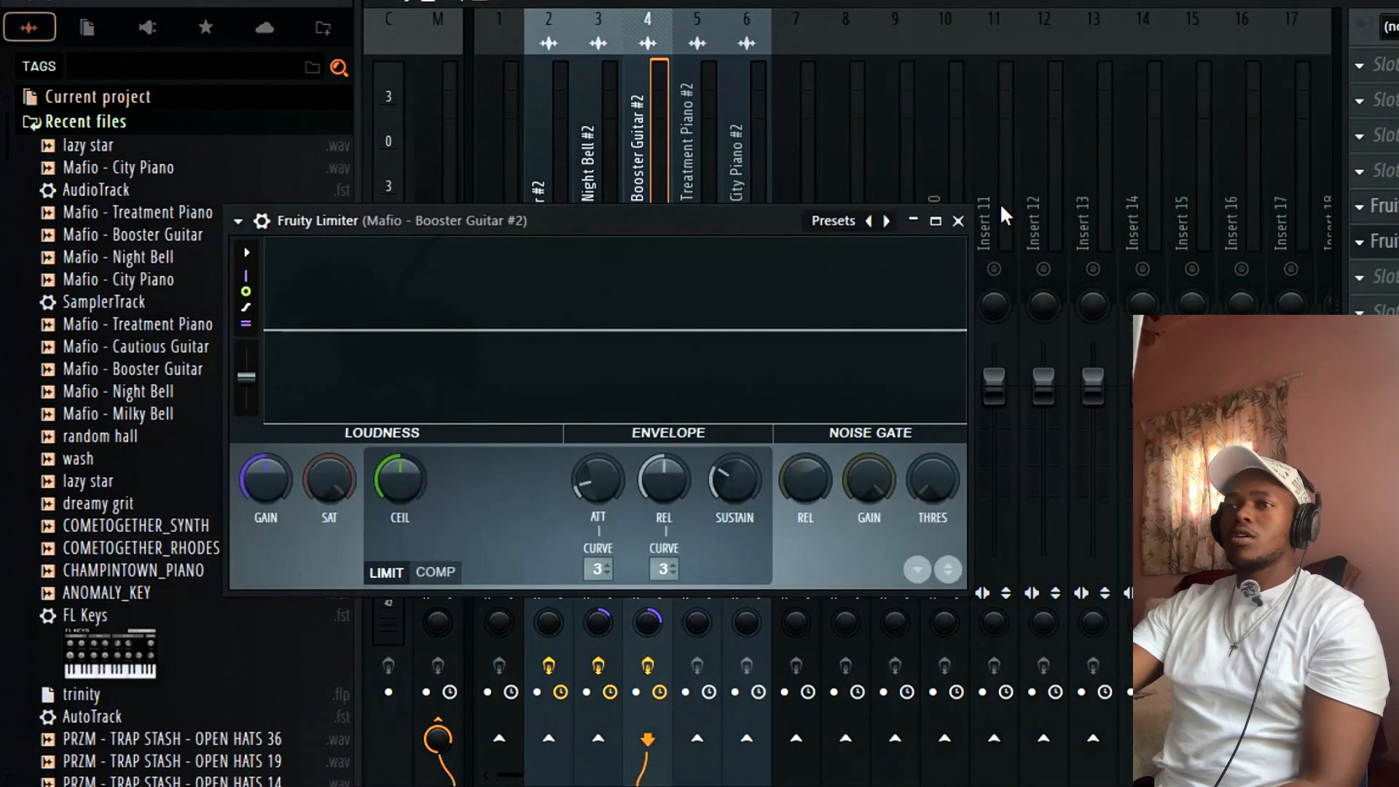
Keep the limiter in limit mode and lower its ceiling while the song plays.
click(437, 573)
click(390, 574)
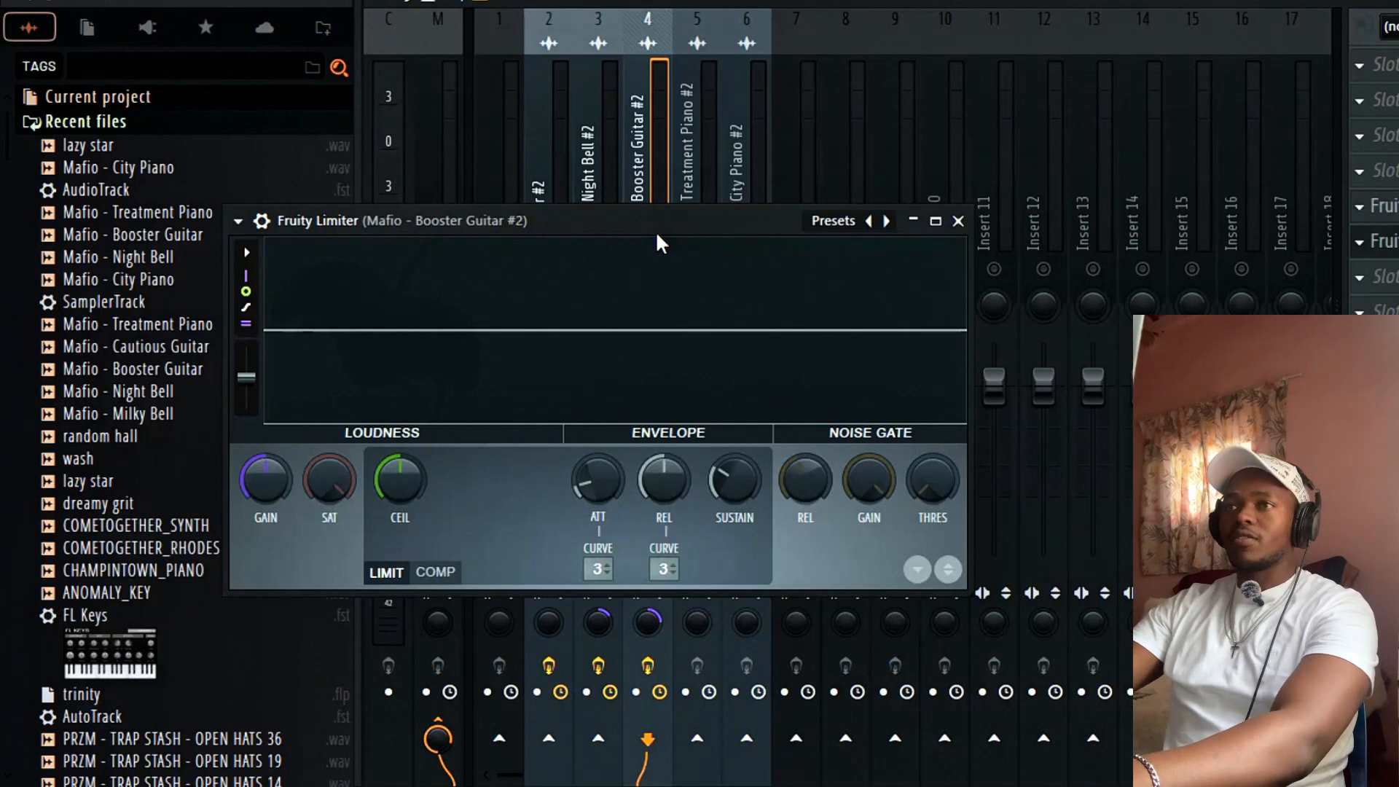
key(space)
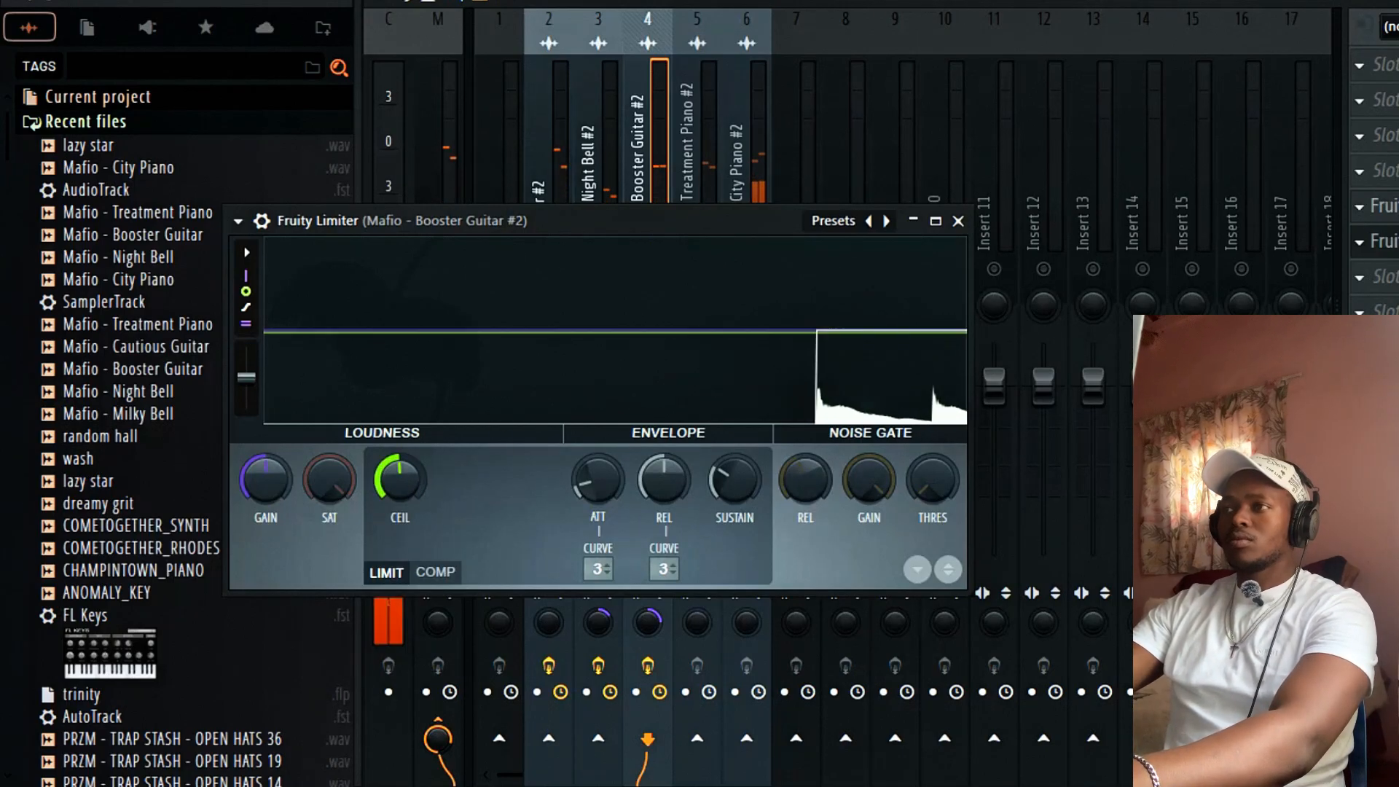
drag(399, 480, 399, 539)
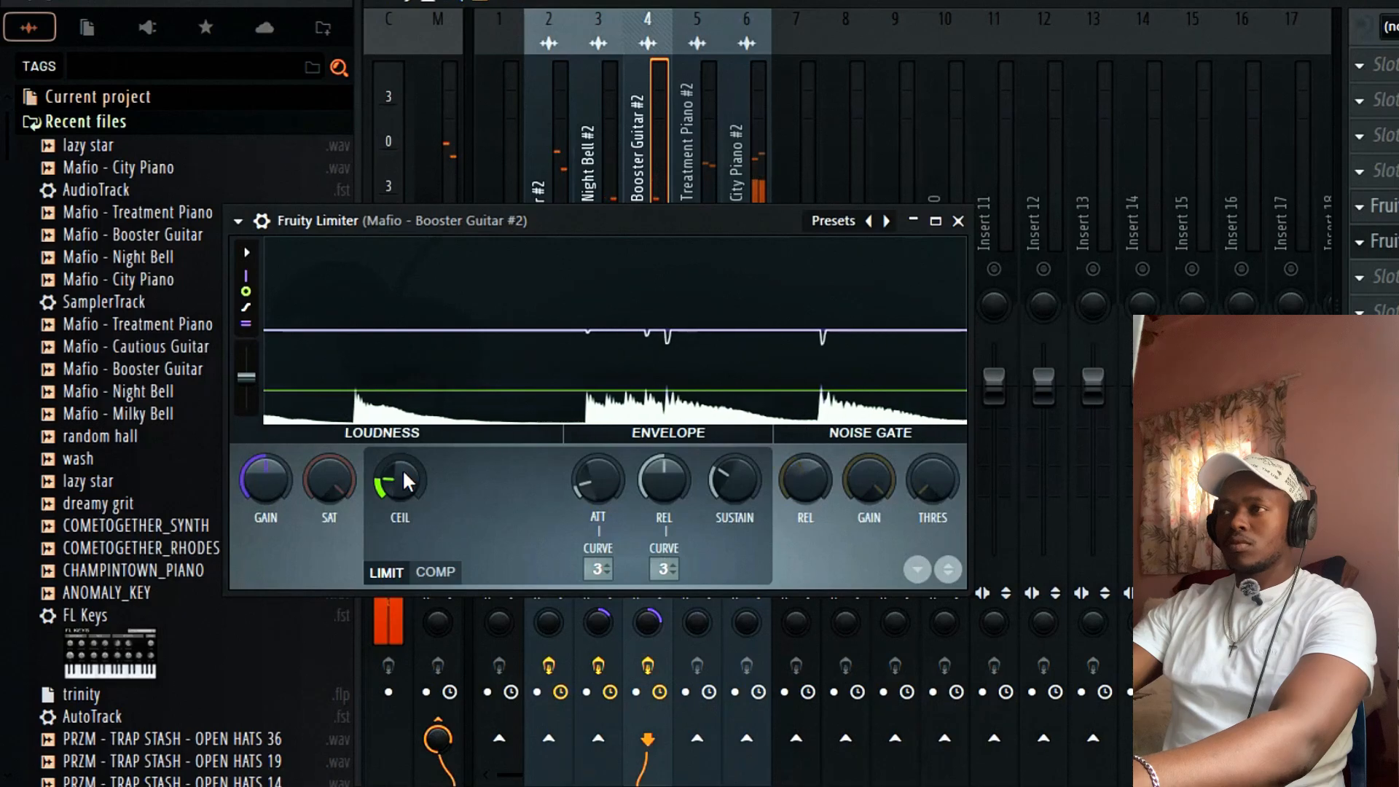
click(958, 220)
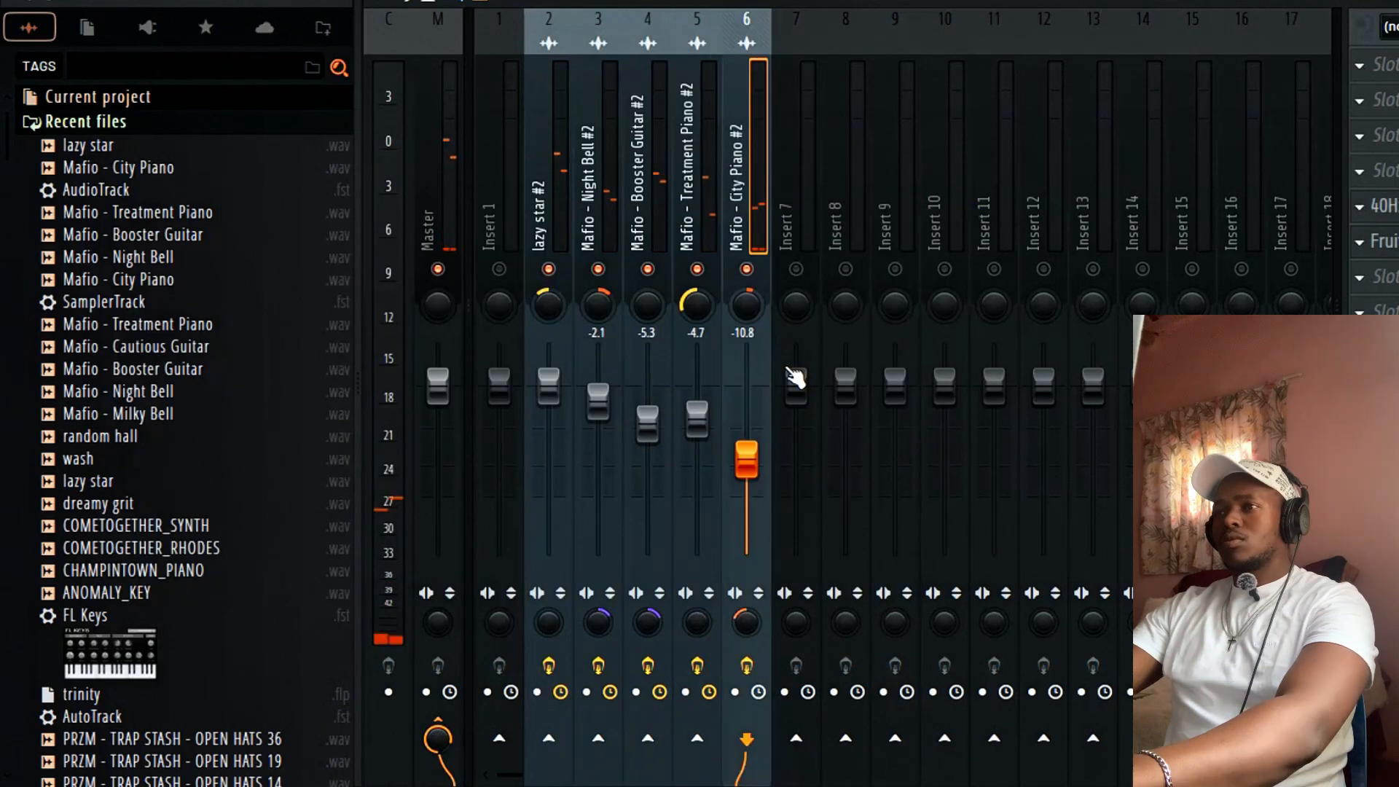
Cancel Save as and route mixer tracks 2–6 only into Insert 1.
key(ctrl+s)
key(BackSpace)
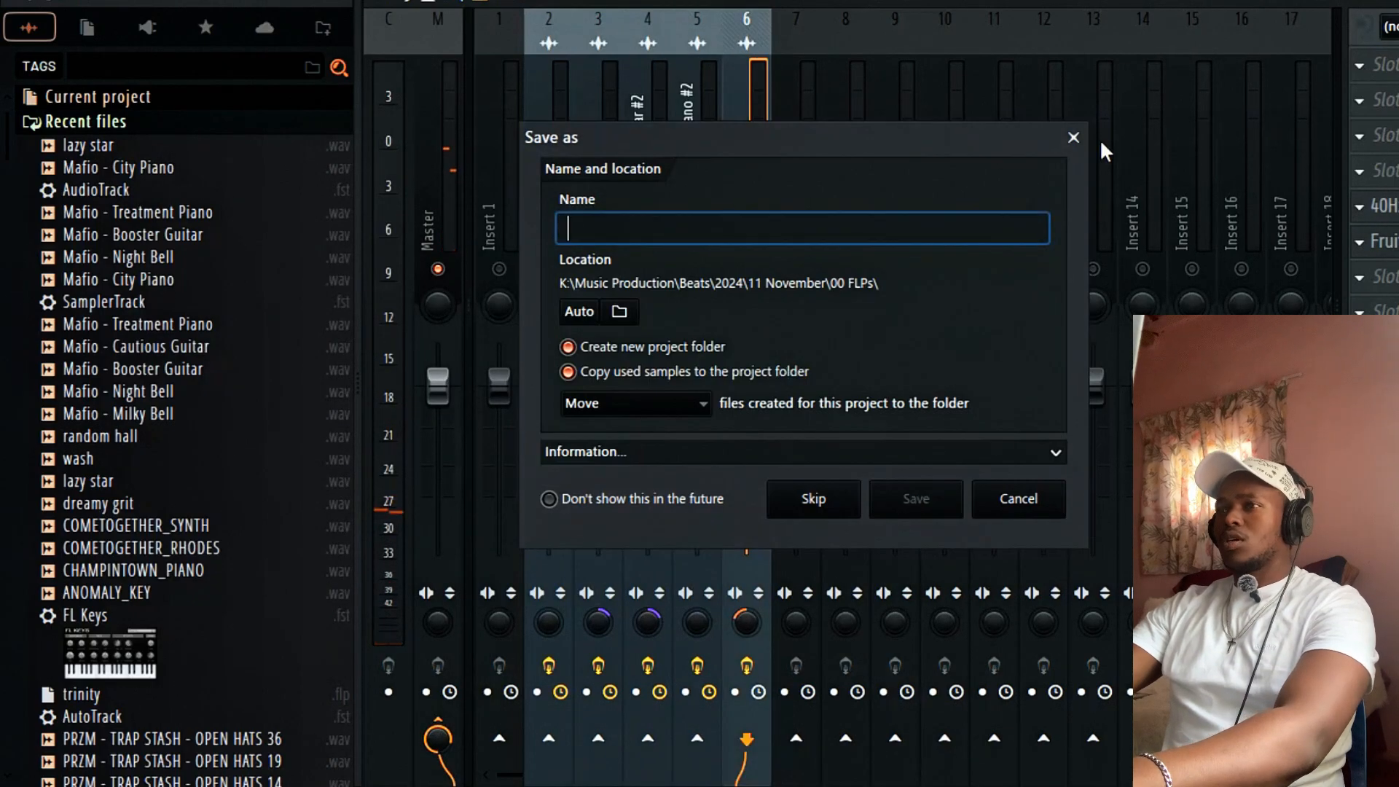
click(1074, 137)
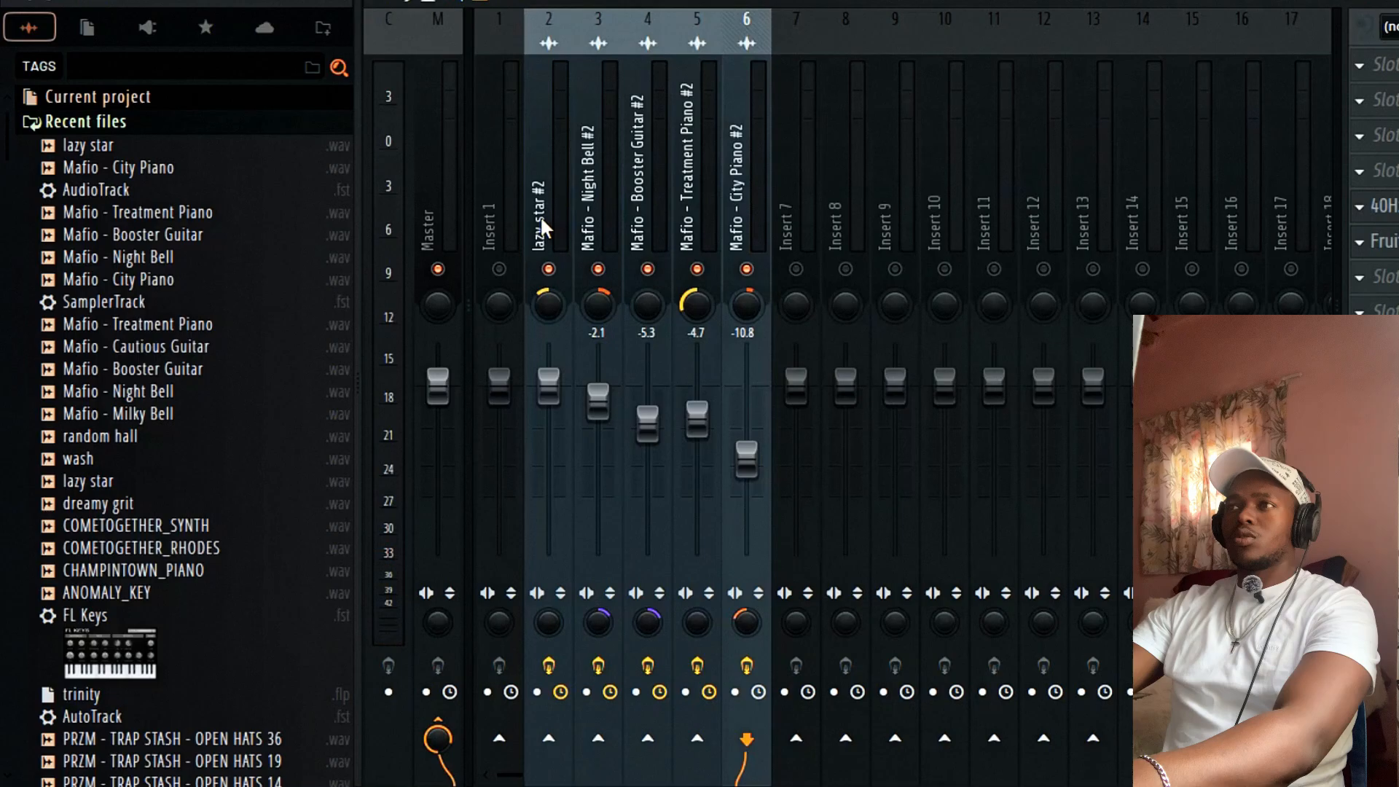
drag(540, 215, 750, 219)
right_click(521, 735)
click(548, 703)
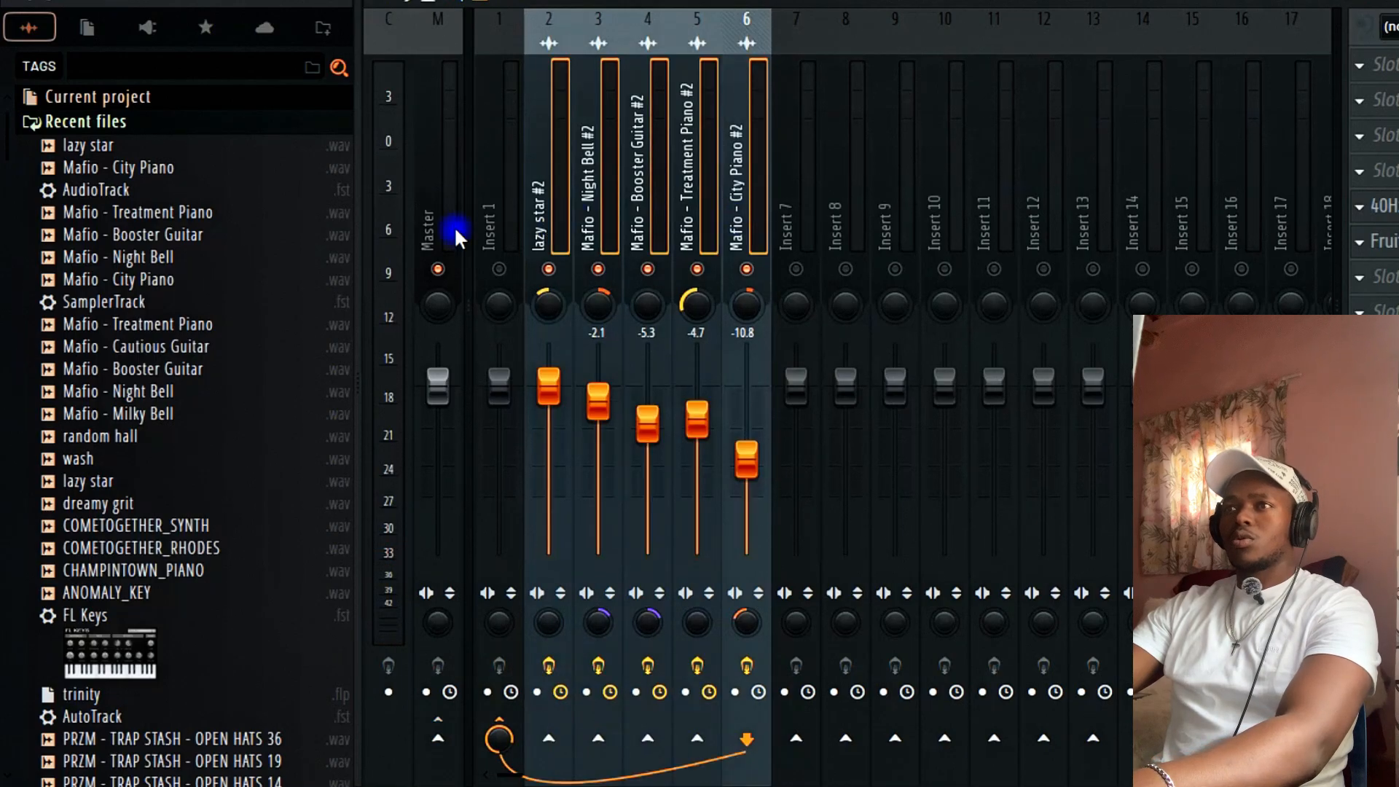
Rename Insert 1 to 'Melody'.
click(500, 269)
double_click(491, 186)
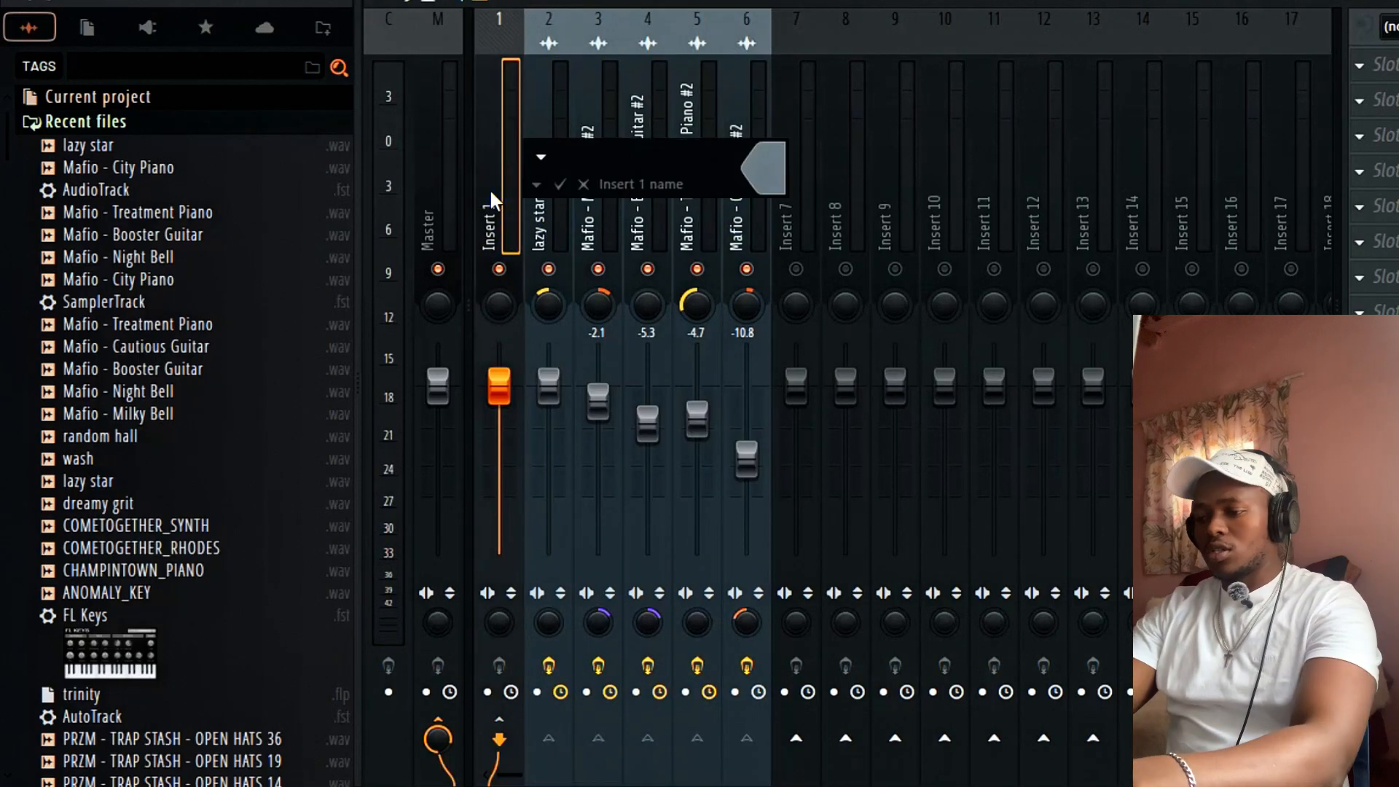
text(Melody)
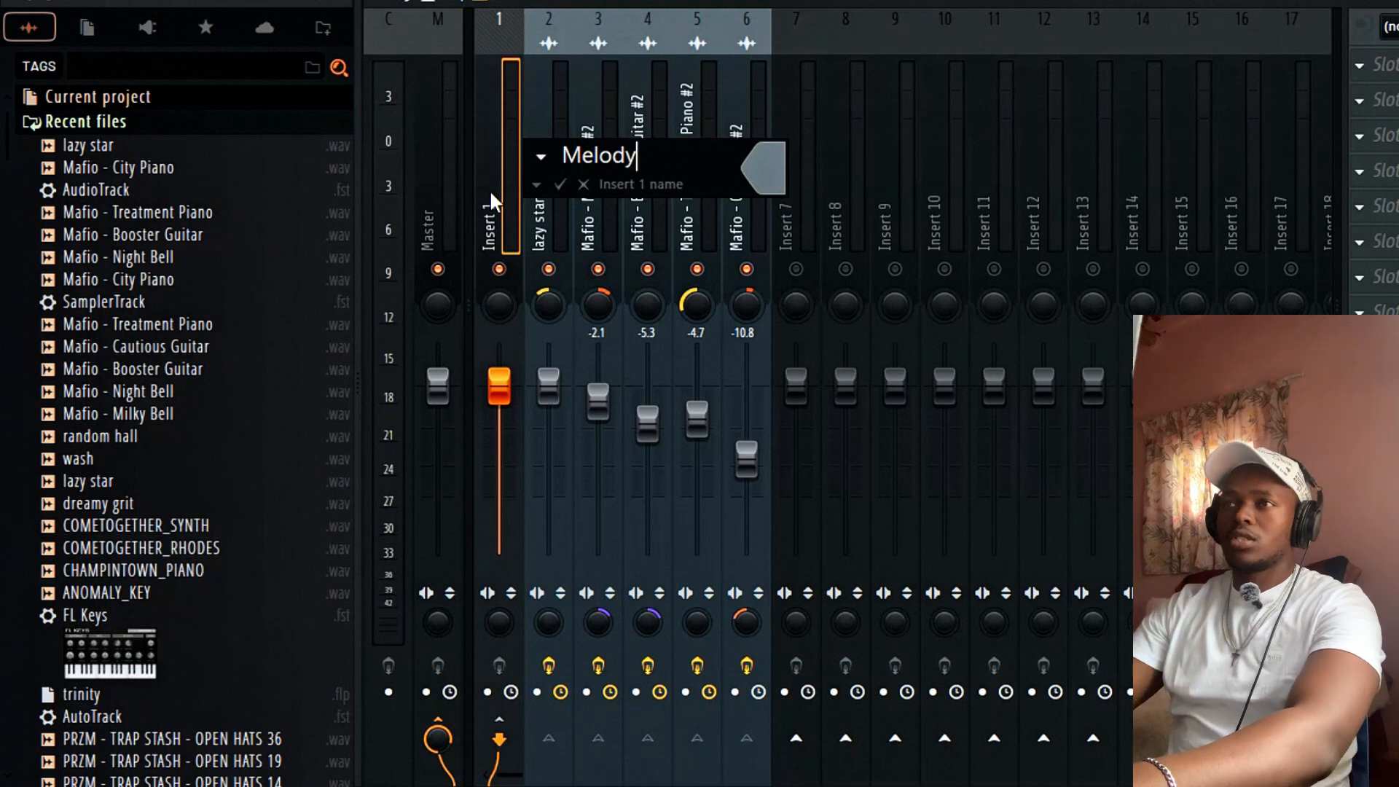
key(Return)
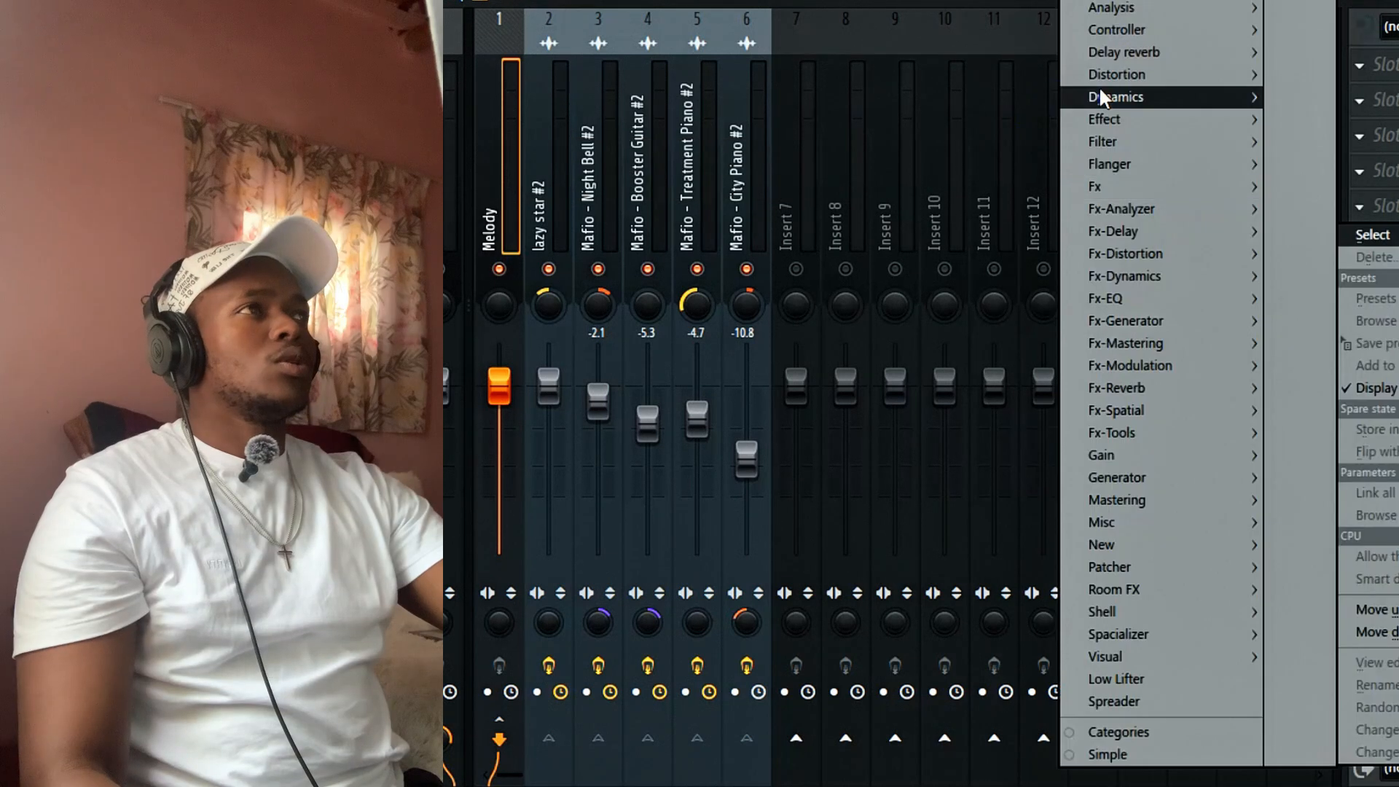
Load Ghz Vulf Compressor 3 on the Melody insert (Drums preset, 65% compression) and check its window.
mouse_move(1124, 3)
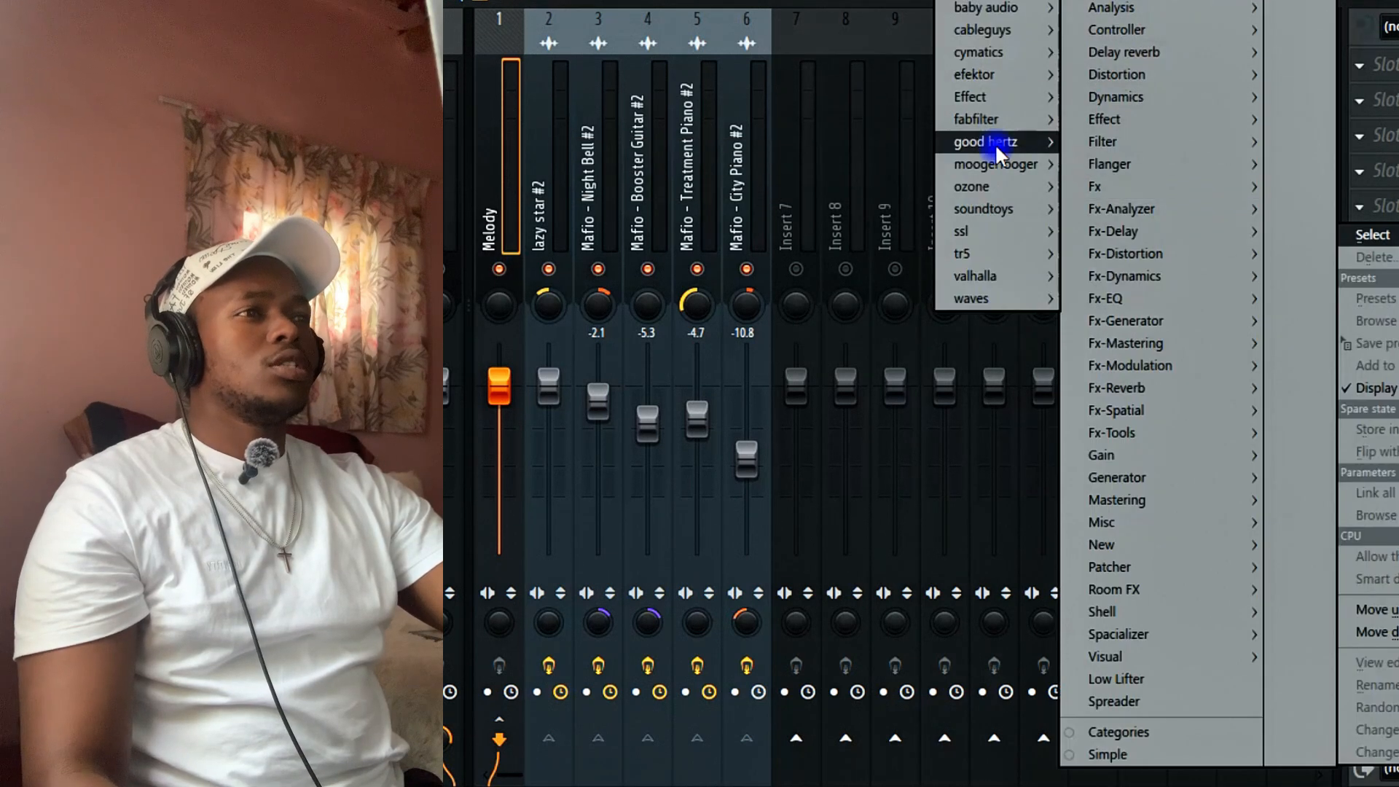
mouse_move(995, 143)
click(889, 433)
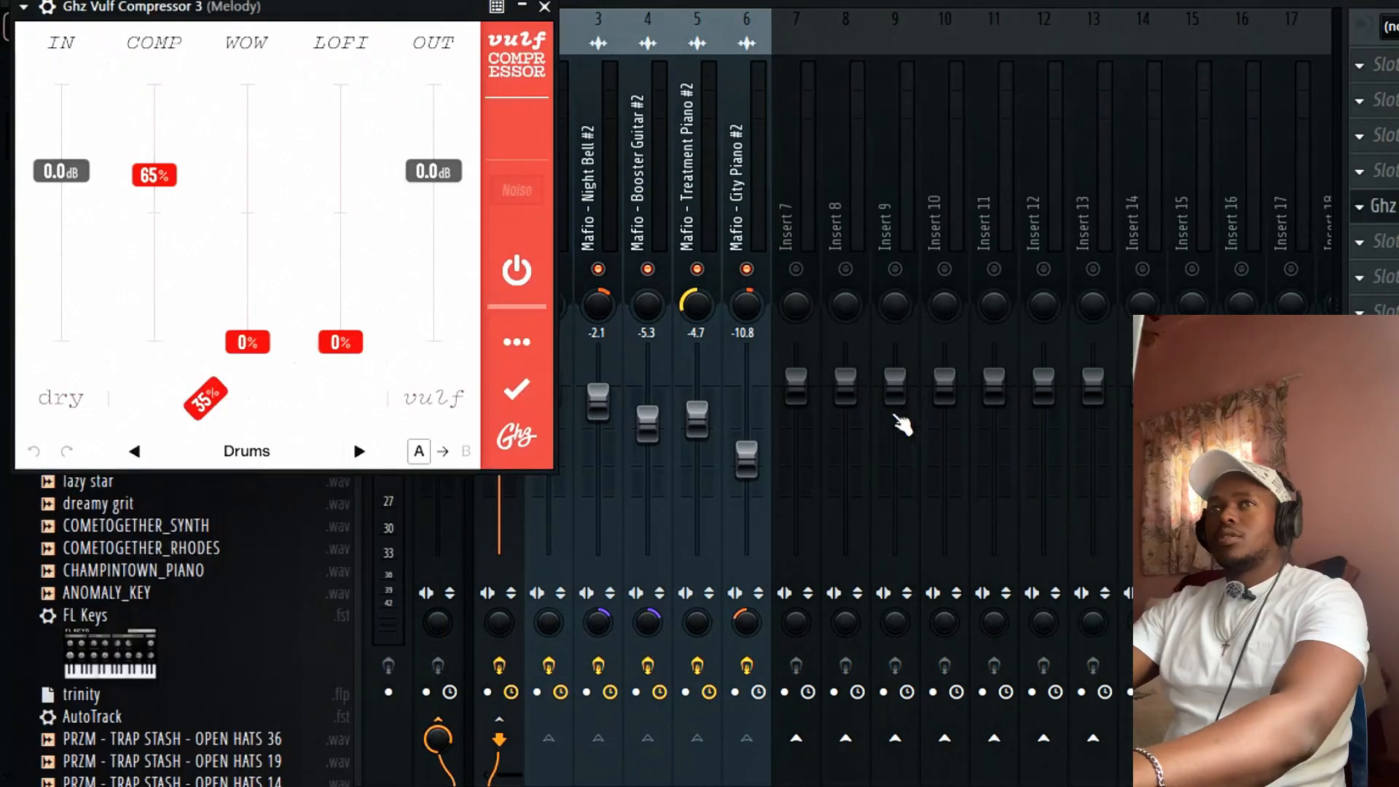
drag(370, 9, 948, 61)
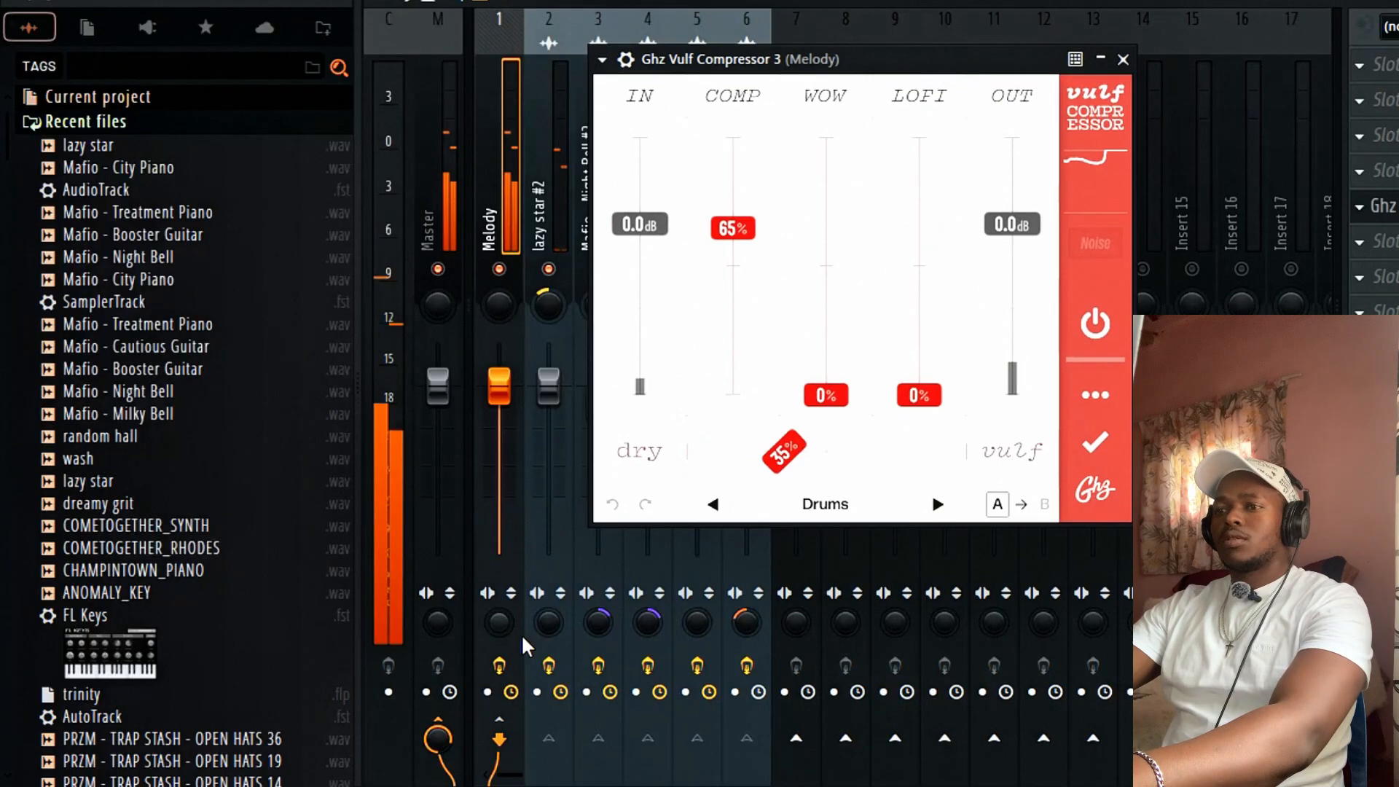
click(1142, 55)
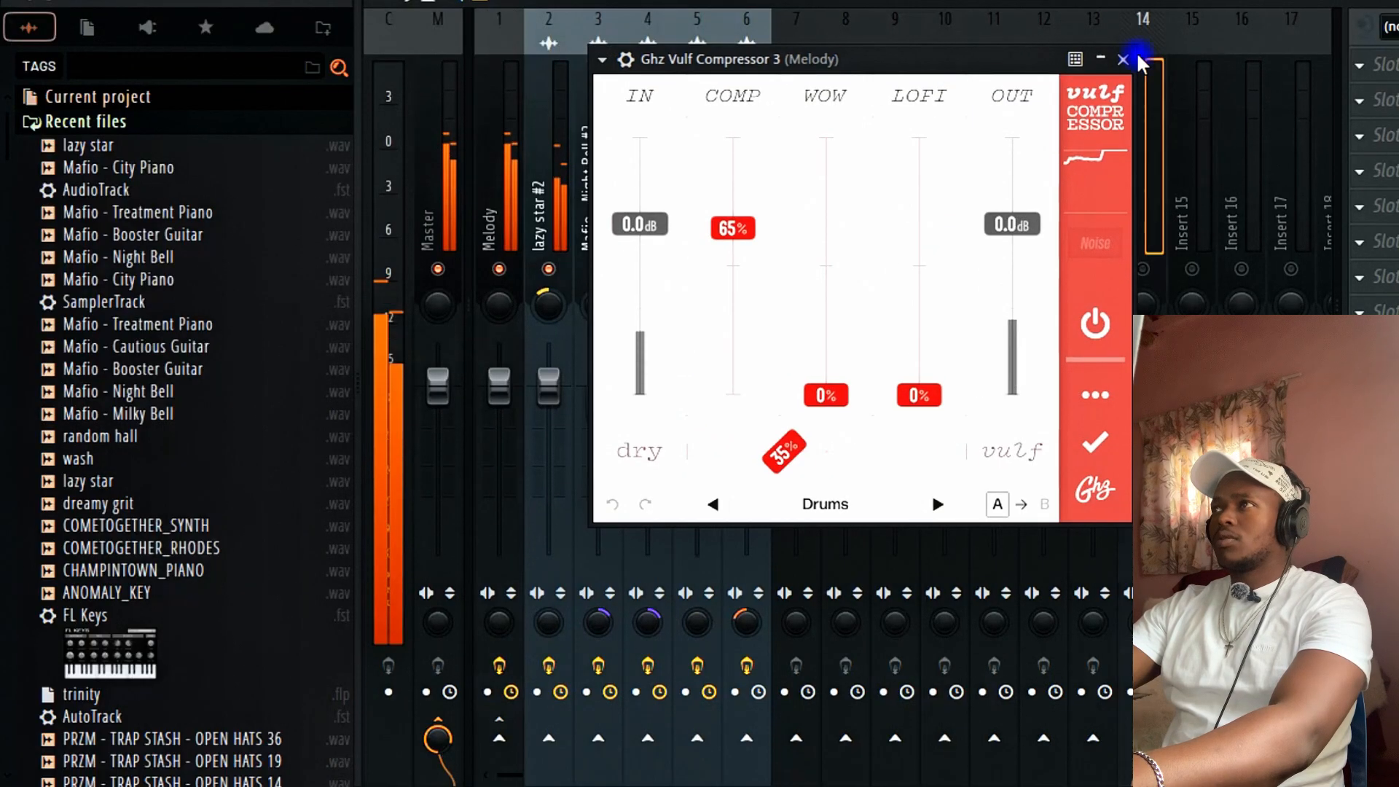
click(505, 169)
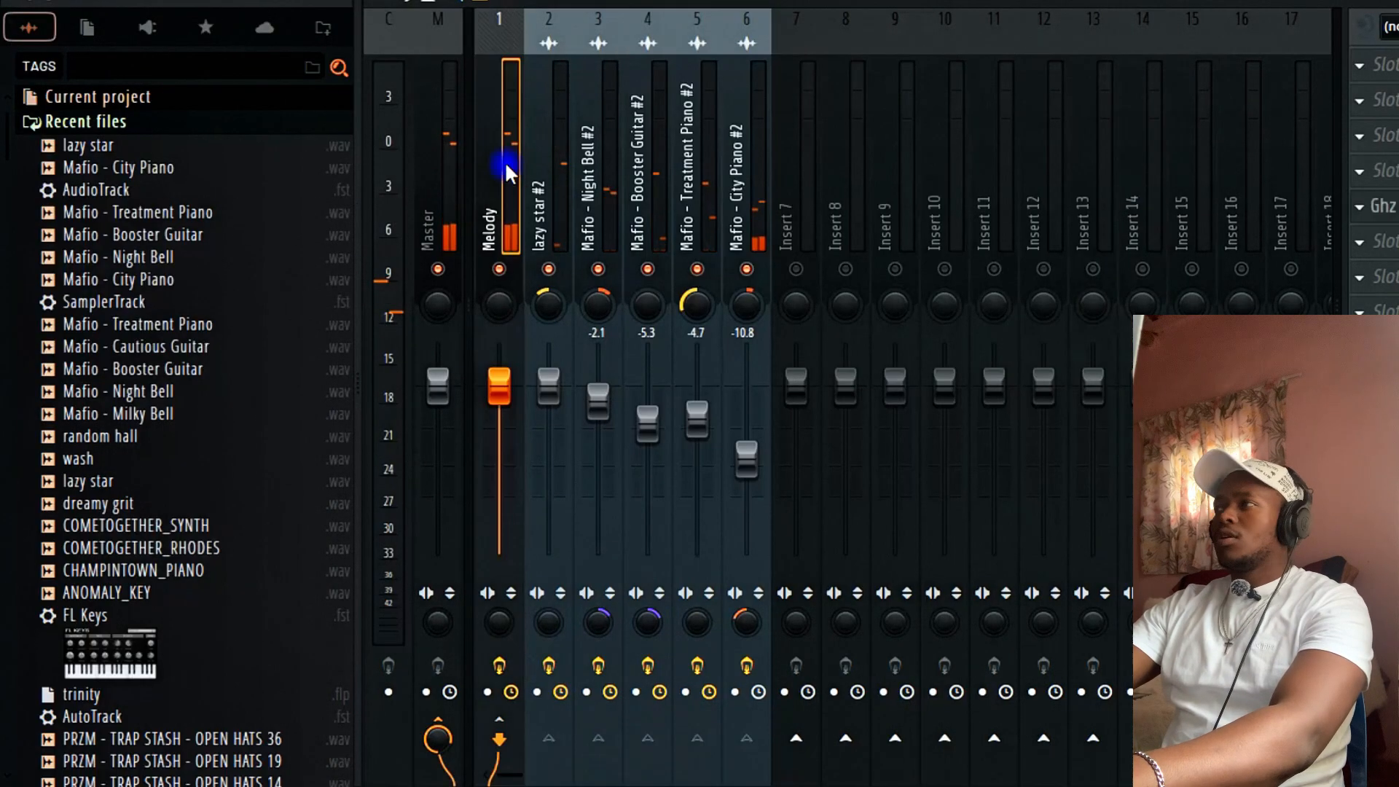
click(1360, 207)
key(Escape)
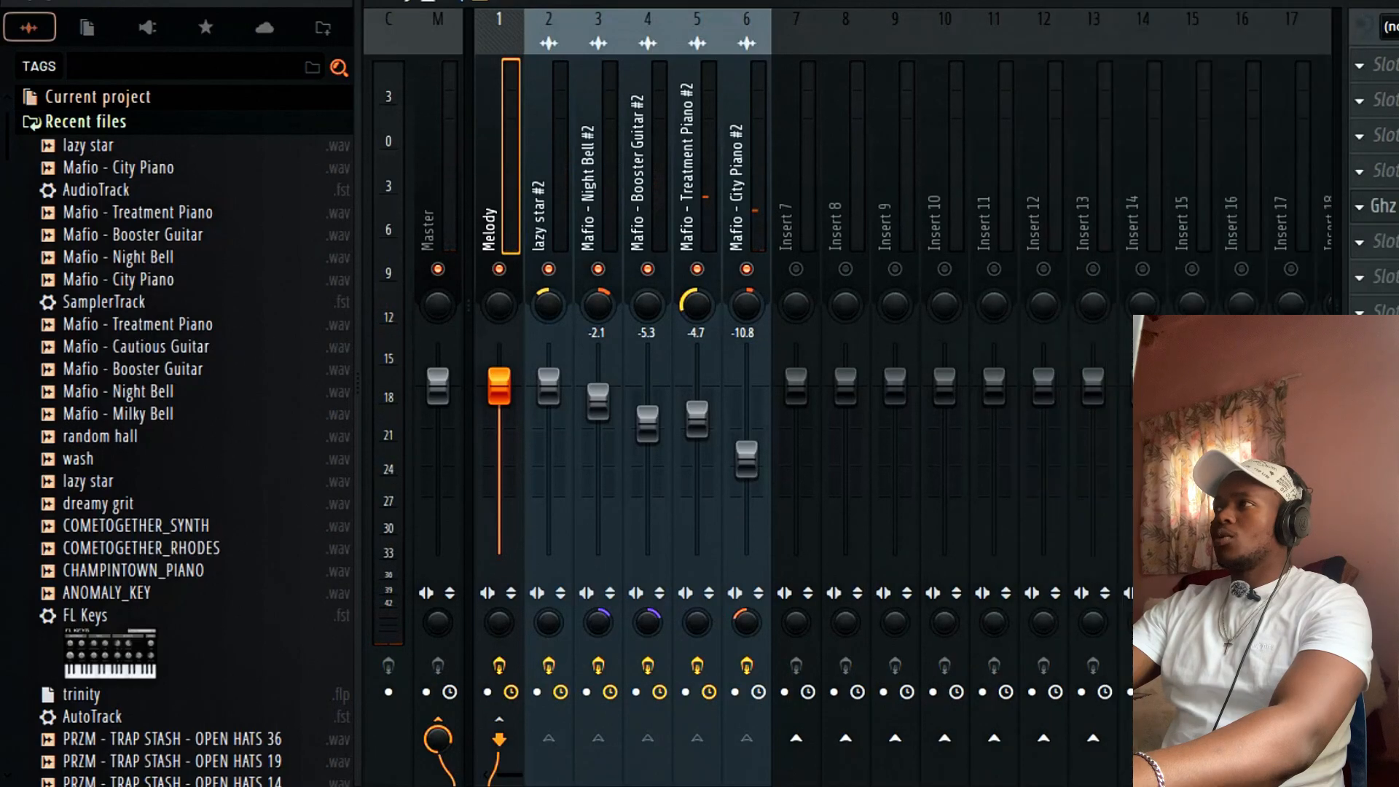
click(1377, 206)
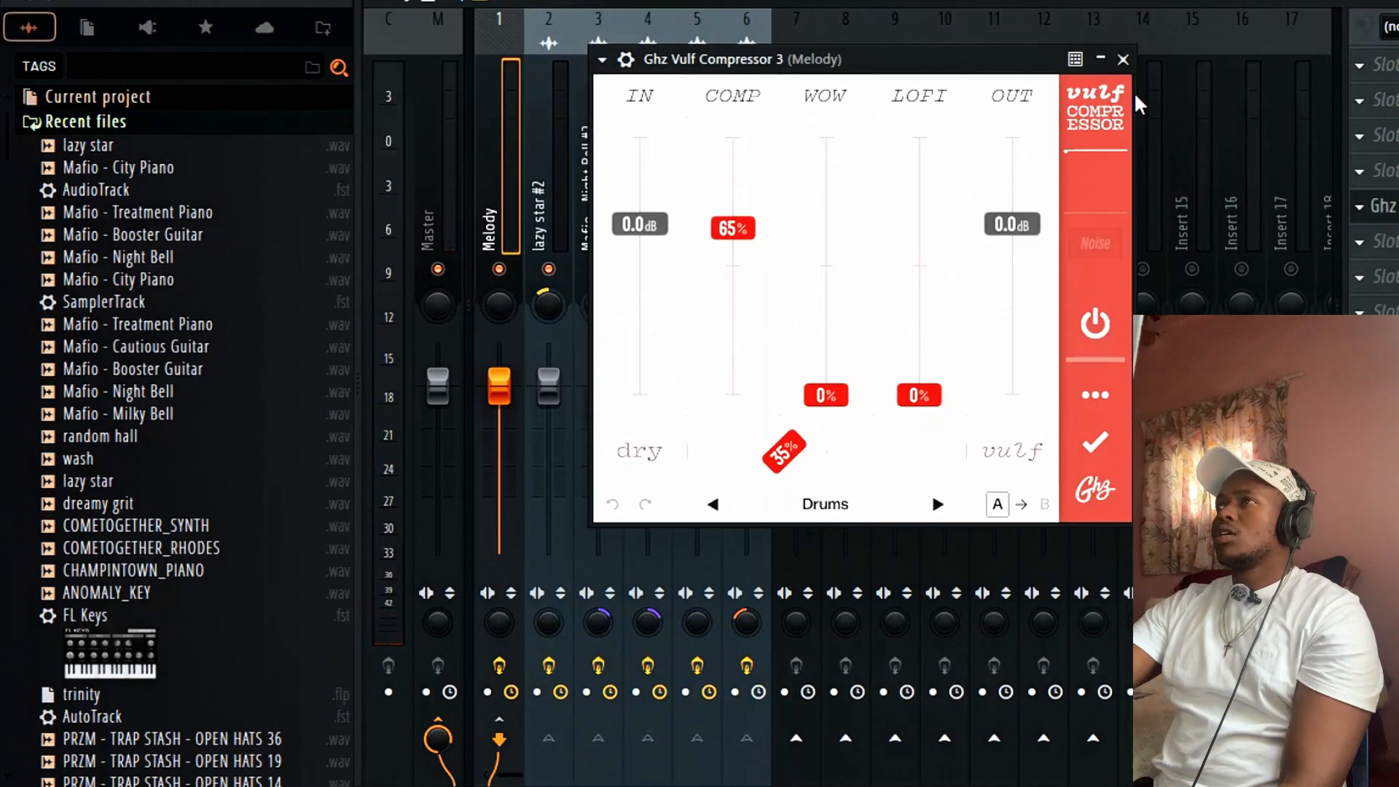
click(1129, 56)
Load Little AlterBoy on the Melody insert with pitch and formant at -2.0, then show the Playlist.
click(1382, 235)
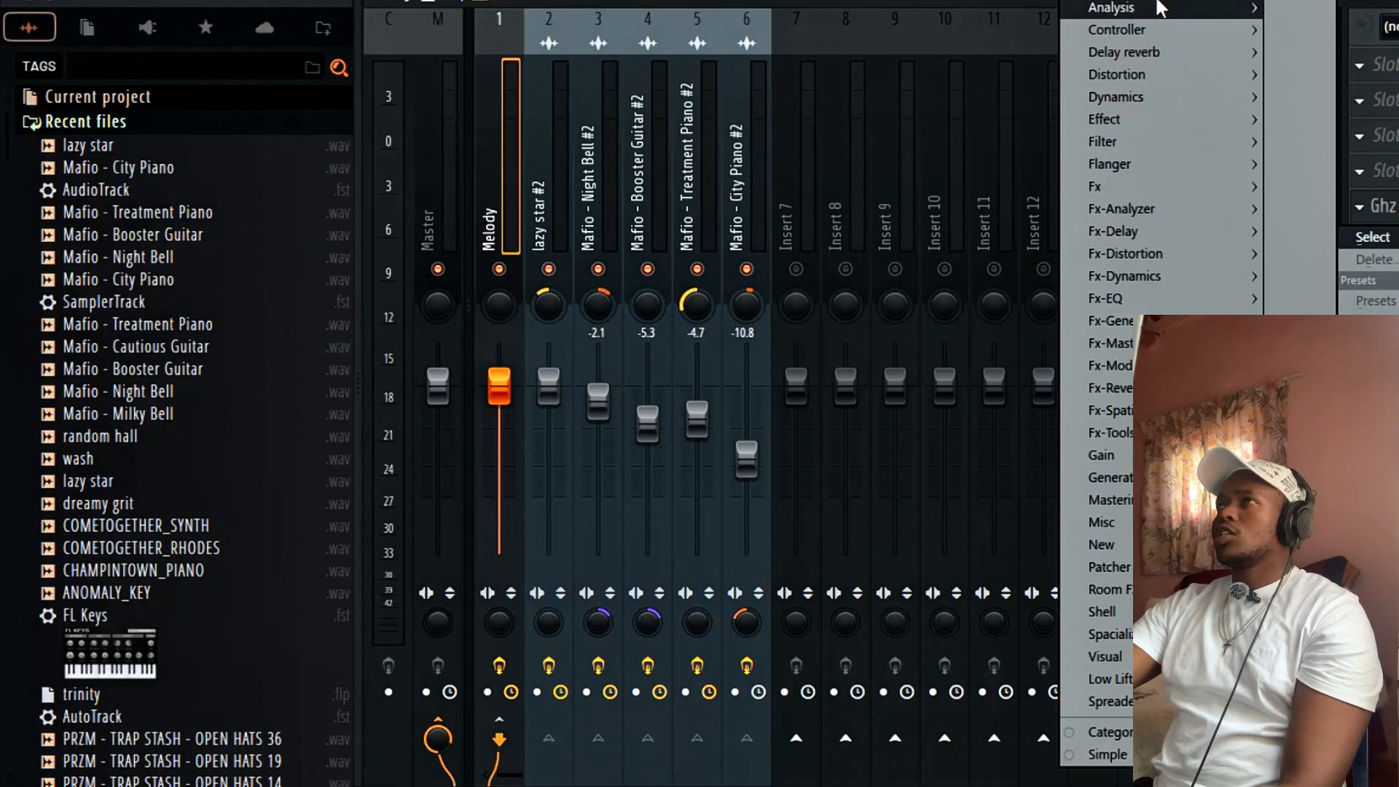
mouse_move(1166, 9)
mouse_move(1016, 143)
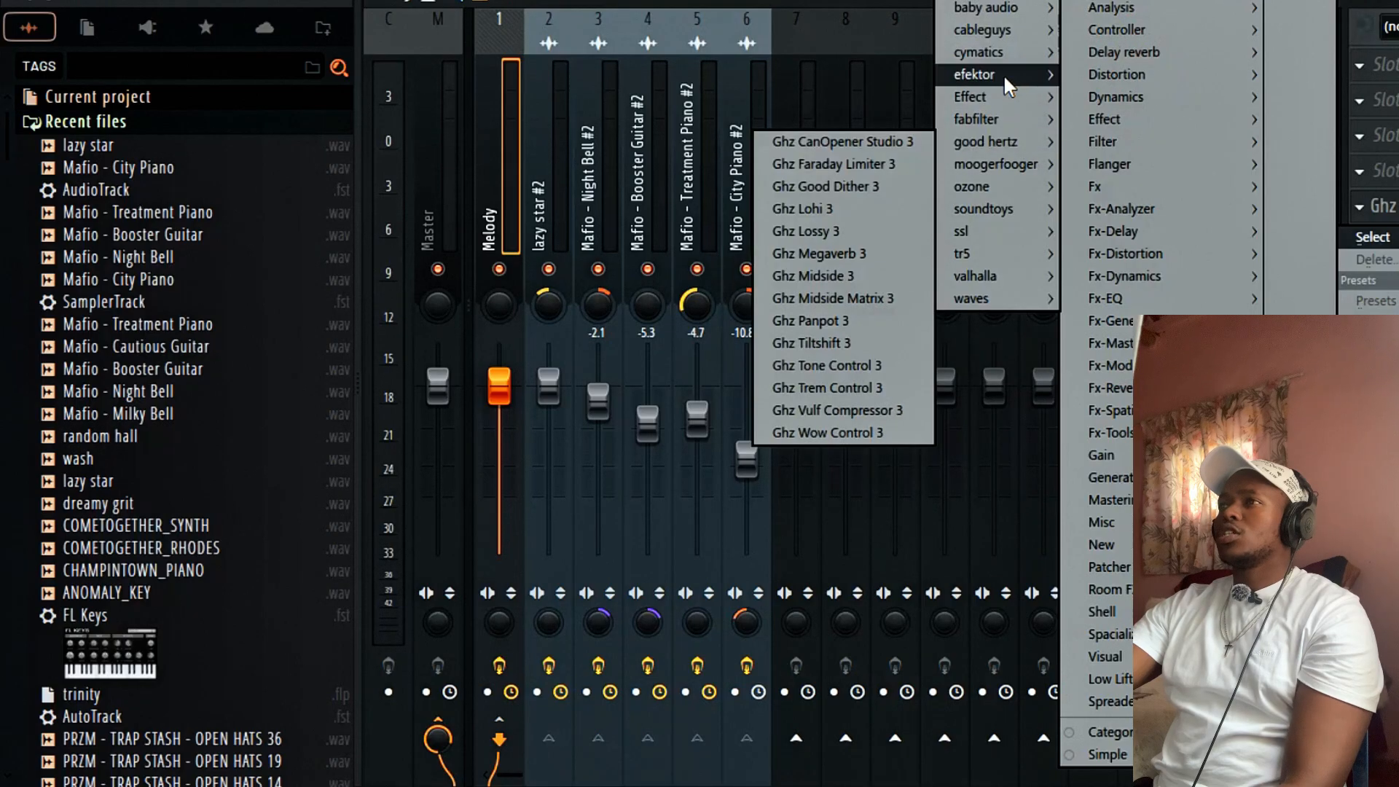
mouse_move(979, 219)
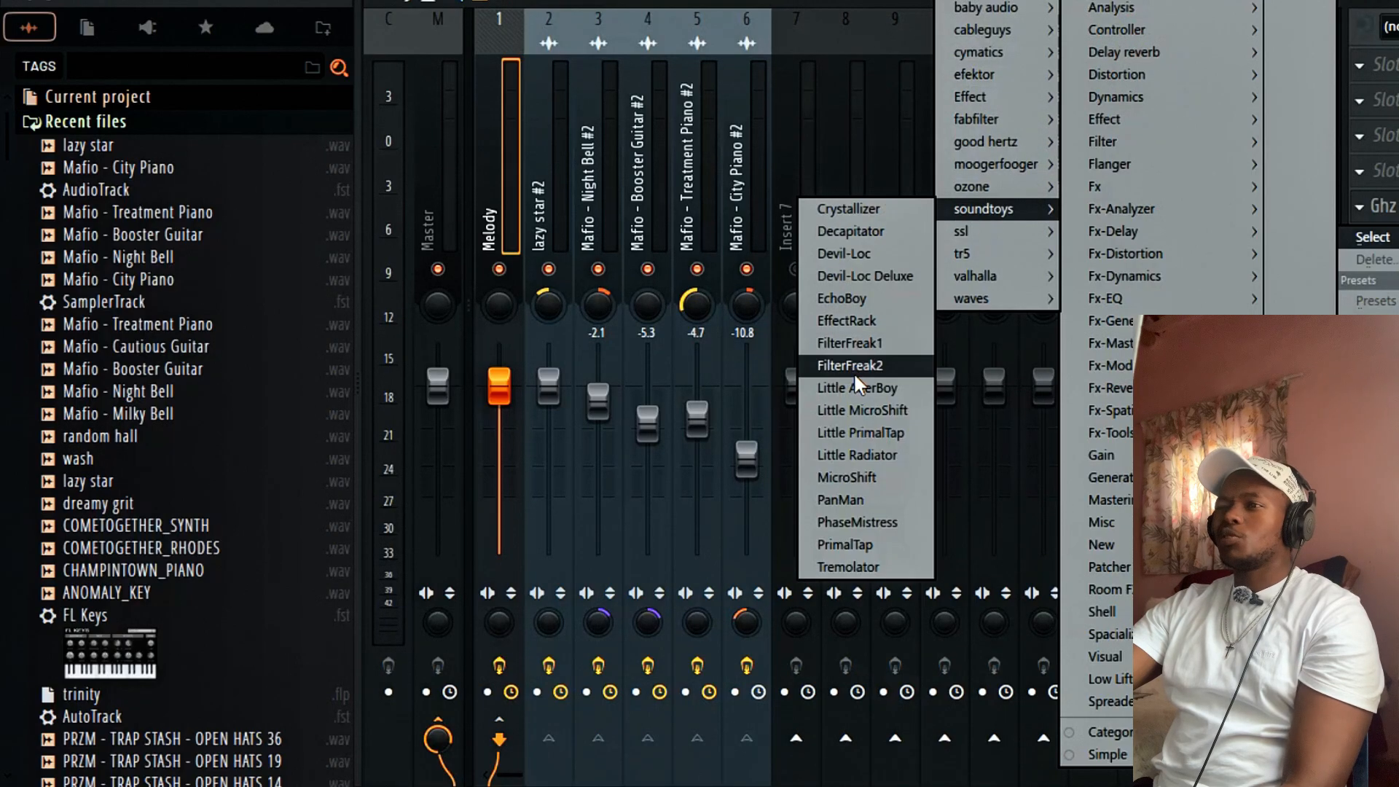
click(874, 432)
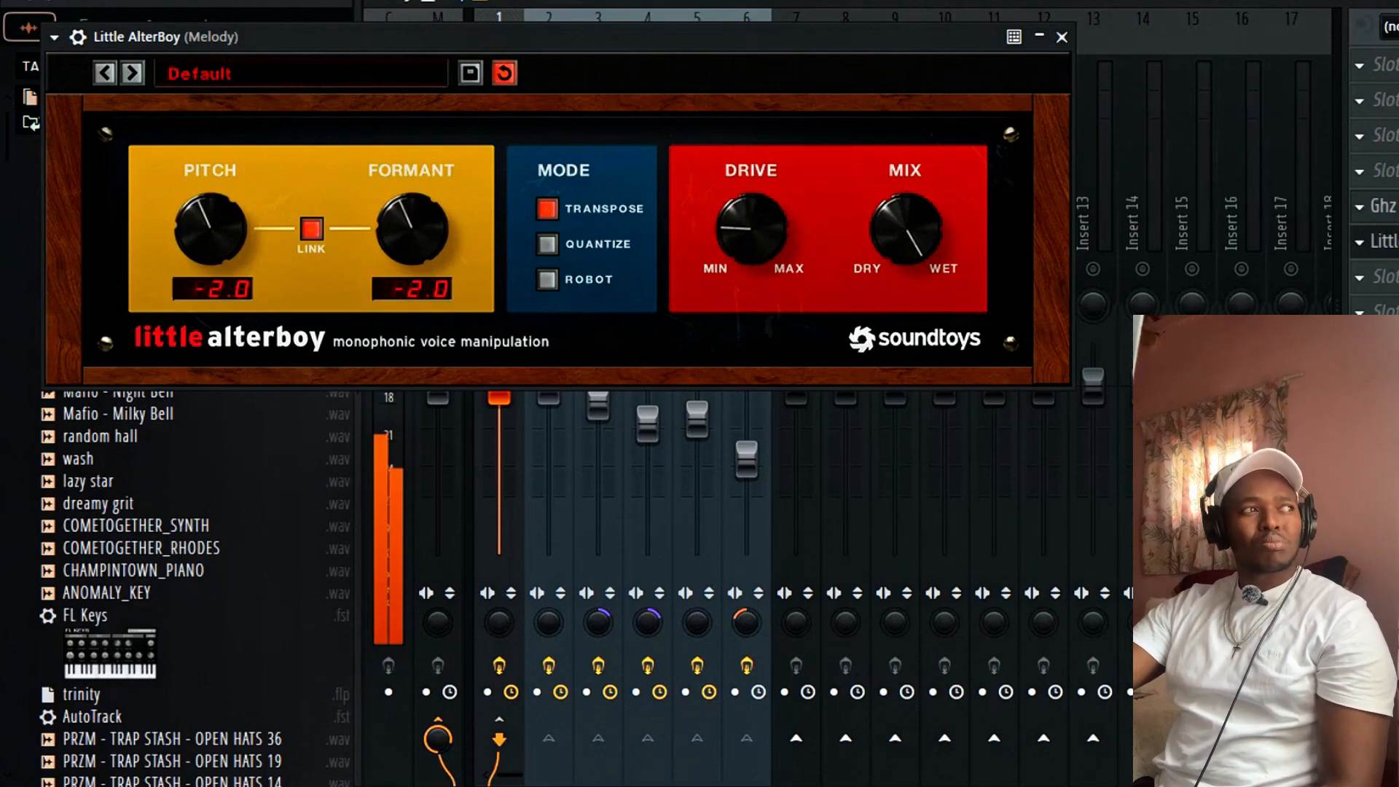
click(1062, 36)
key(F5)
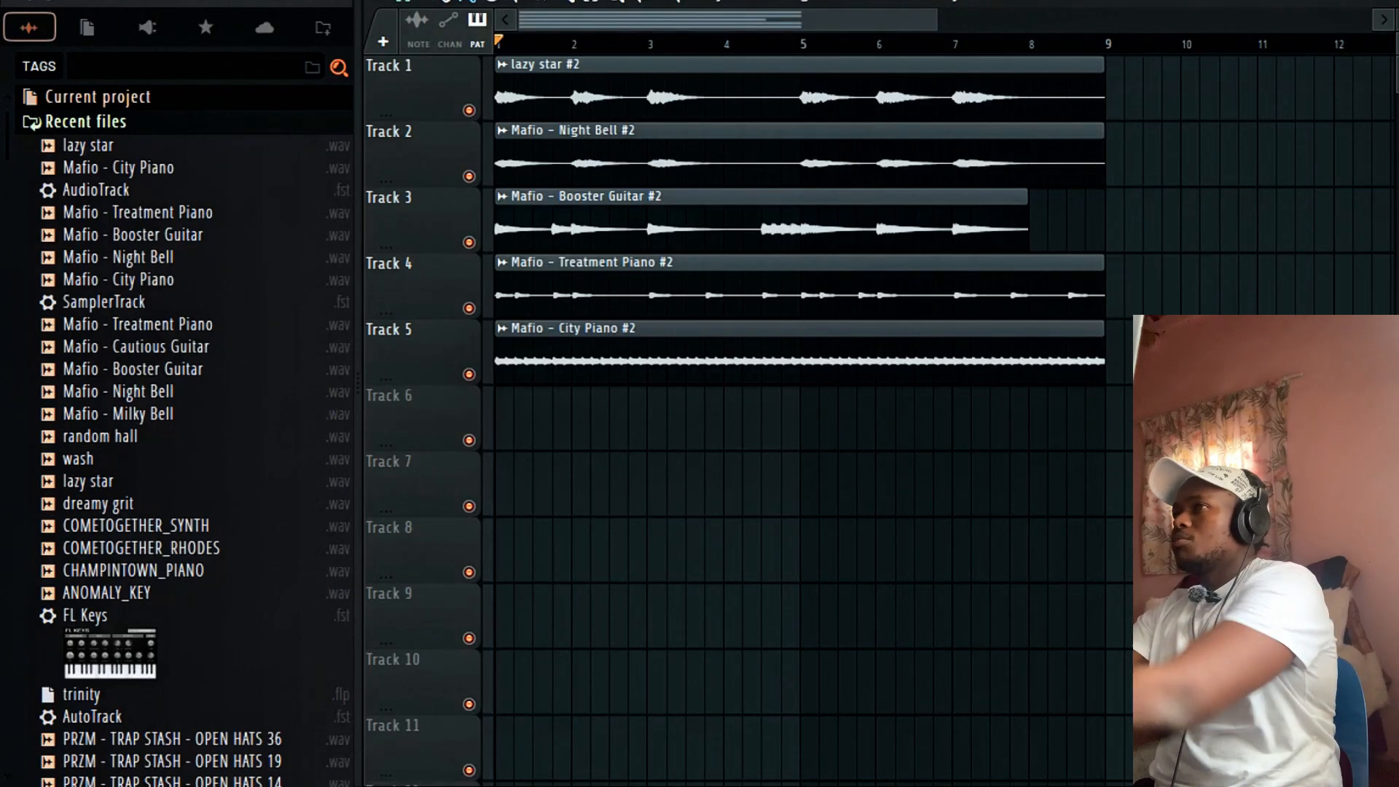
Place Pattern 7 on Track 6 at bar 1 and audition clap samples, including SOFT CLAP 03.
drag(842, 402, 401, 406)
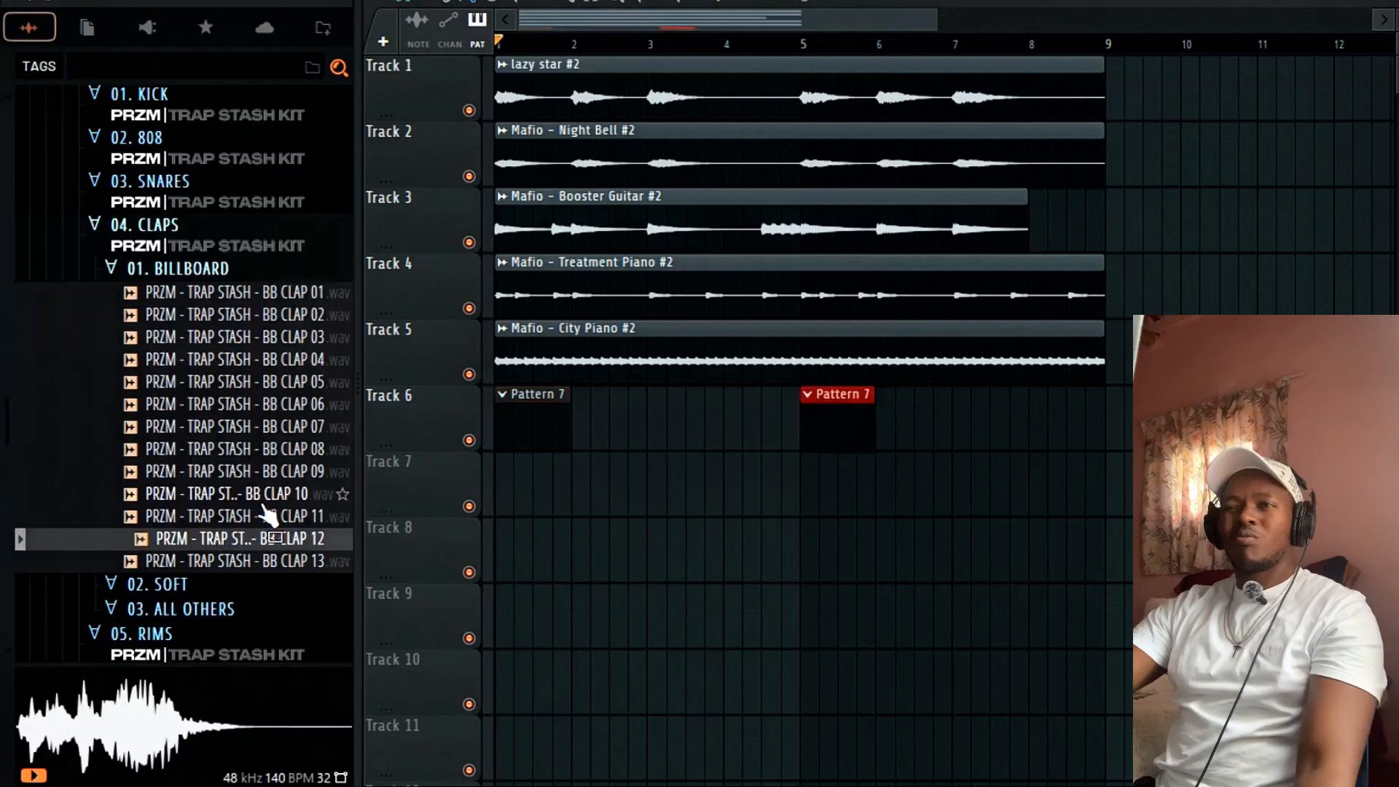
click(276, 493)
click(274, 470)
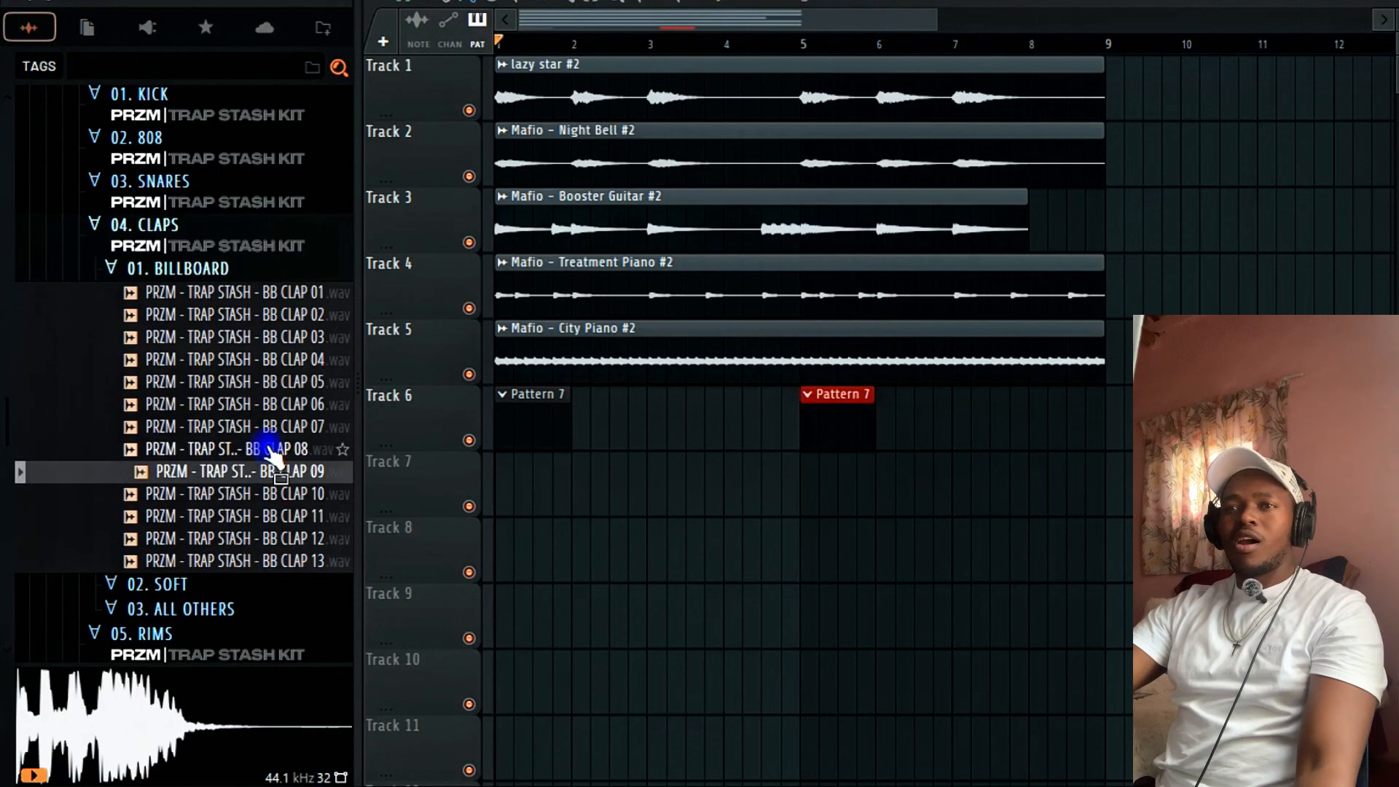
click(269, 449)
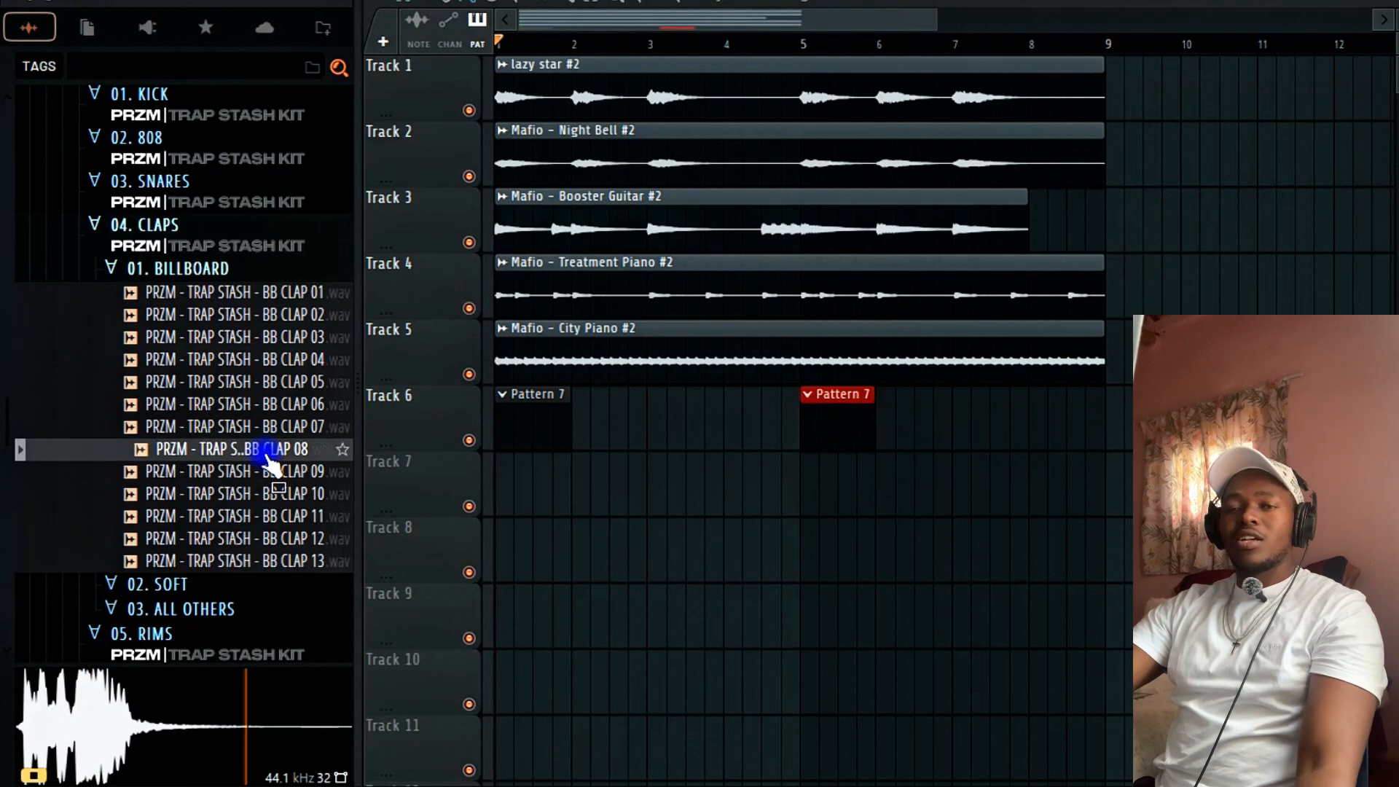
click(225, 269)
click(218, 293)
click(228, 361)
click(230, 379)
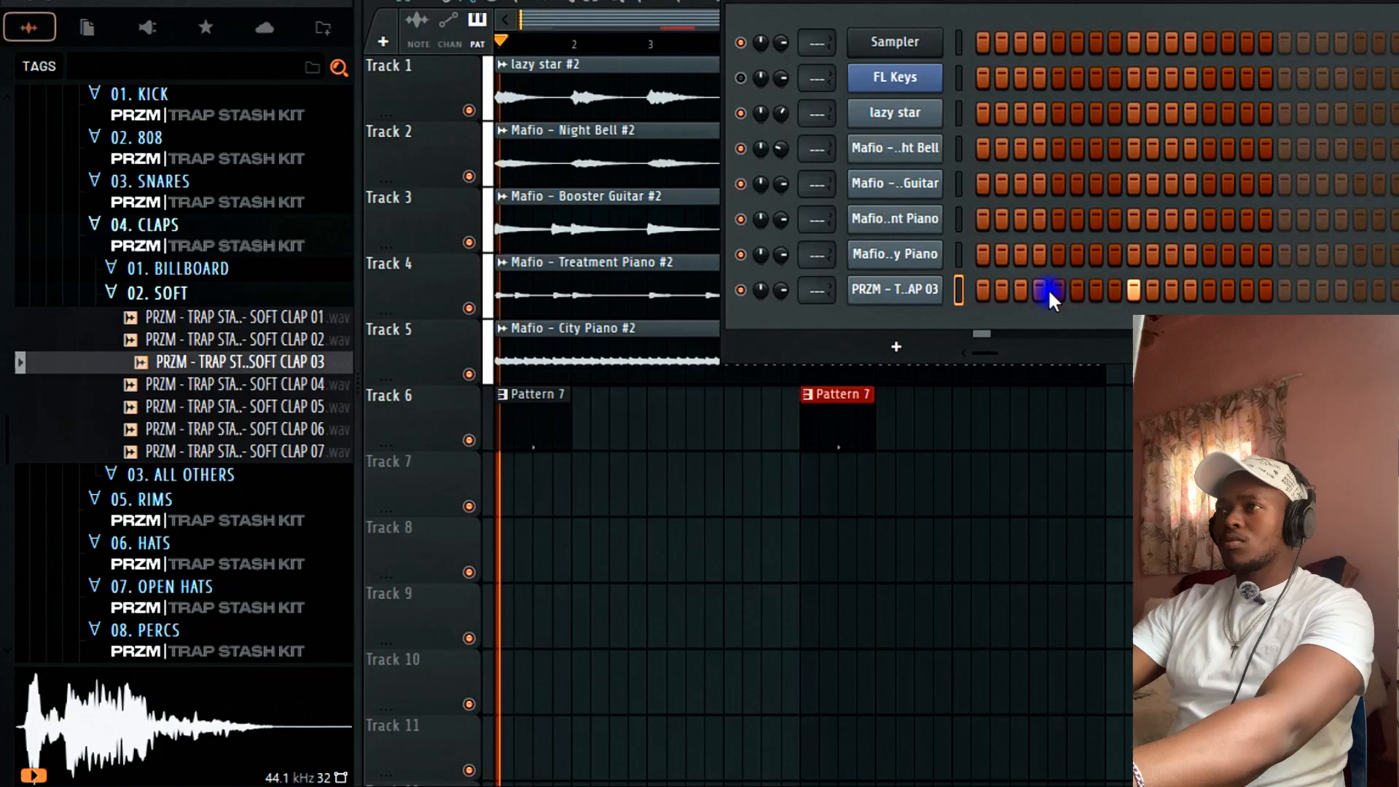
Repeat the soft clap's bar 1 C5 note across bars 2–4 with Ctrl+B.
right_click(938, 282)
click(995, 286)
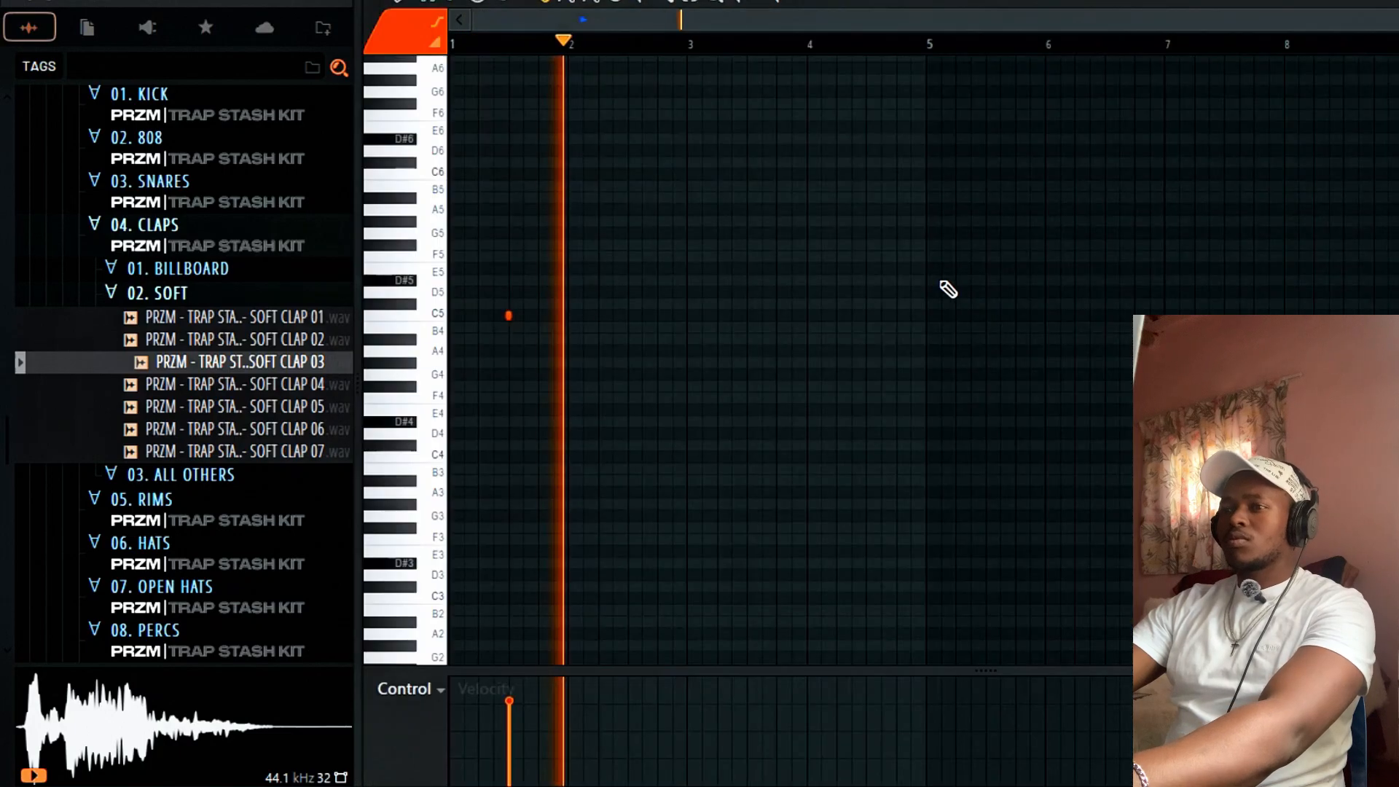
drag(573, 45, 4, 191)
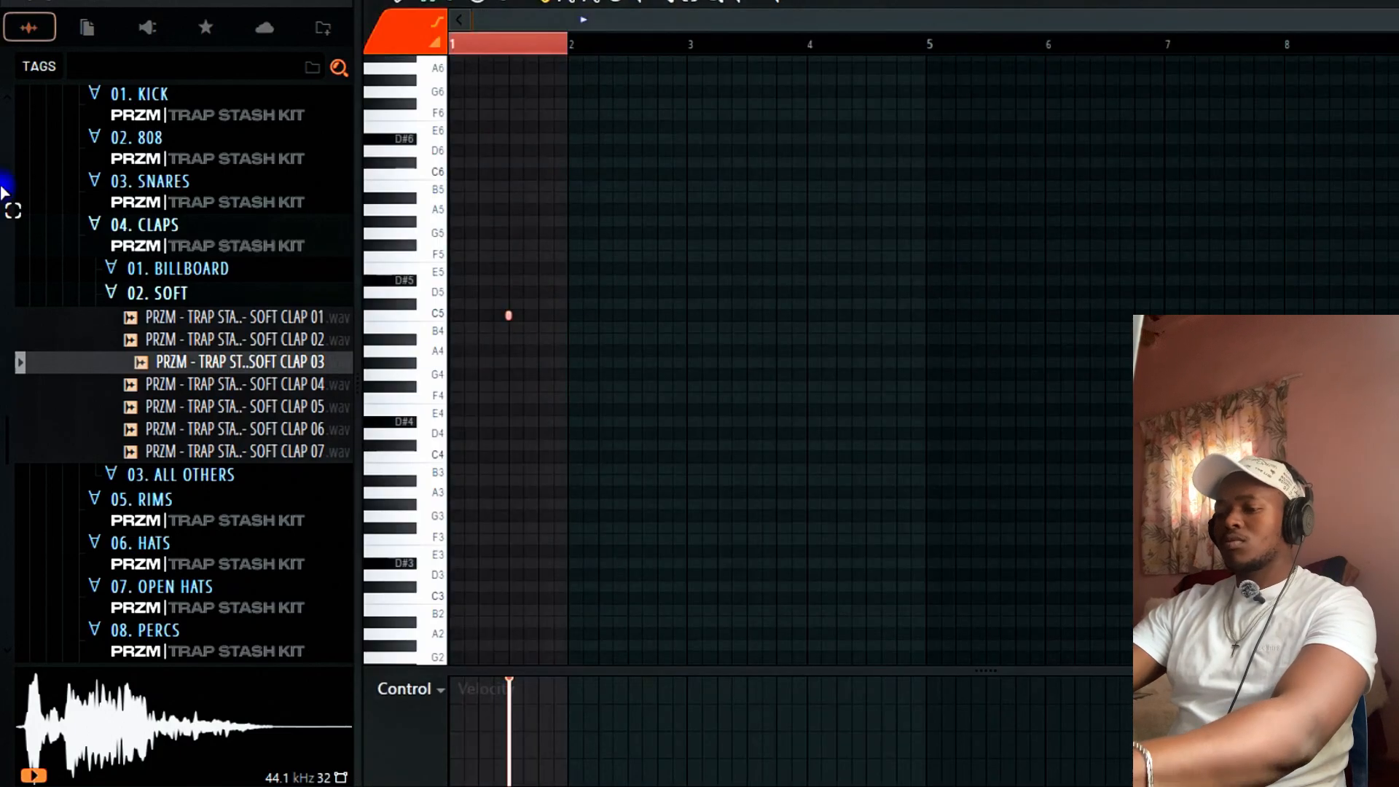
key(ctrl+b)
key(ctrl+b)
key(ctrl+b)
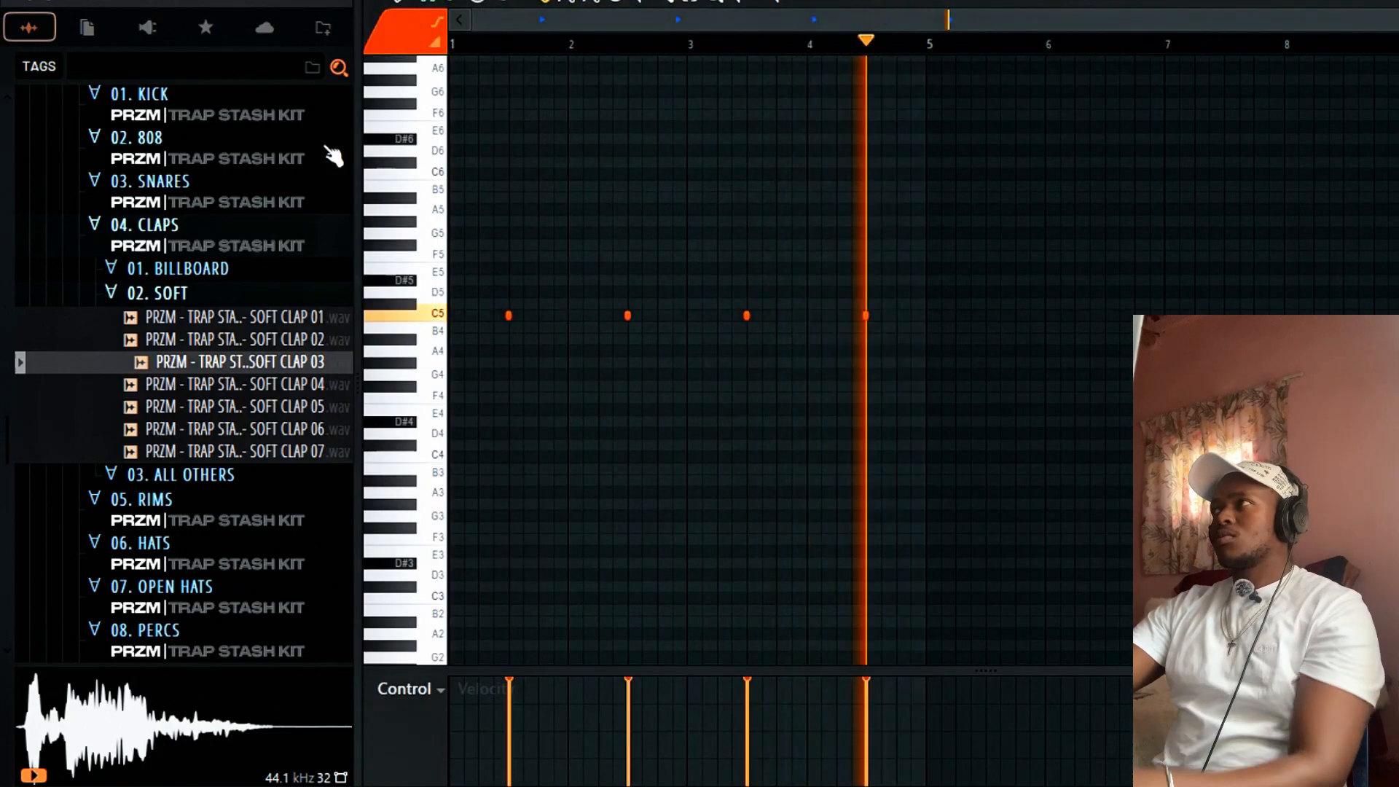
key(Return)
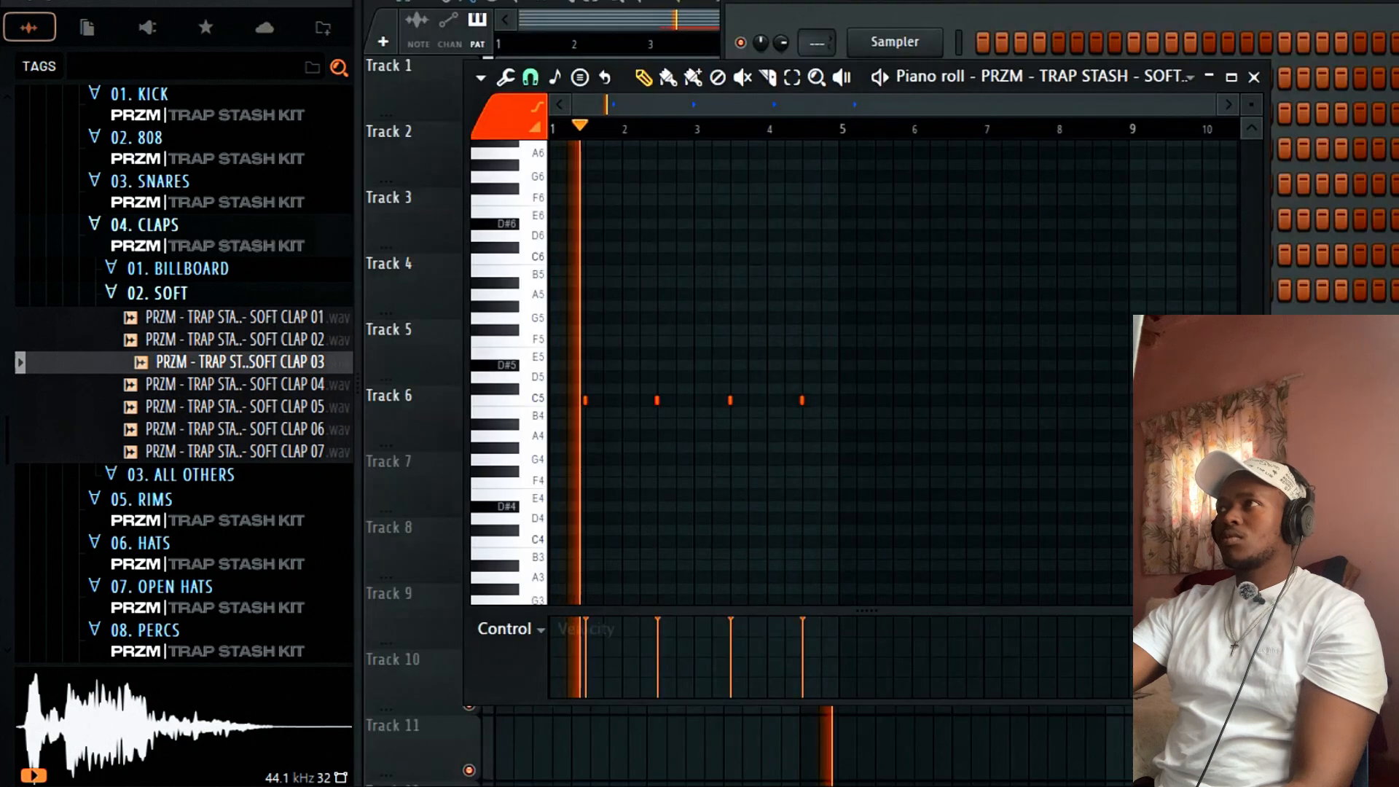
click(1257, 77)
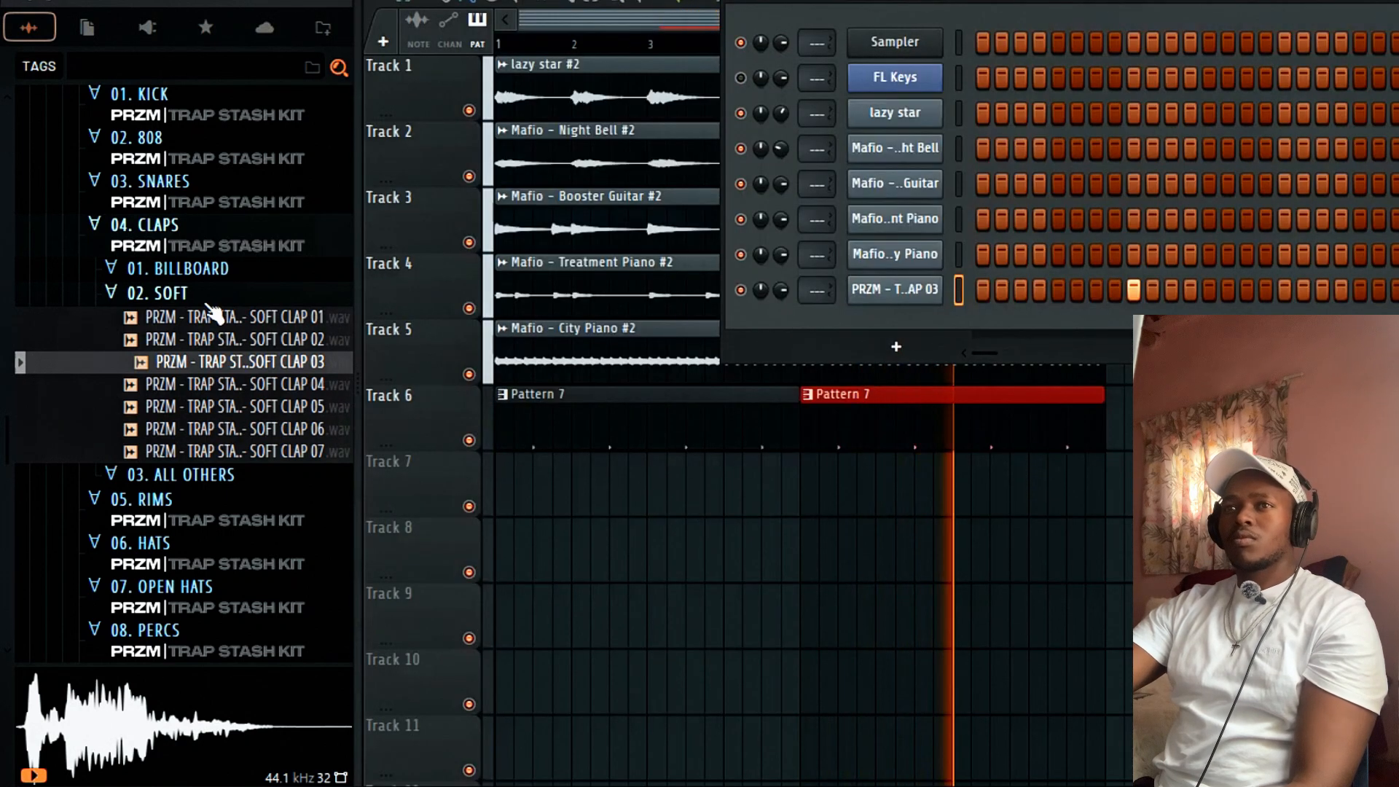
Audition SOFT CLAP 01, 06, 07 and OTHER CLAP 01 samples.
click(264, 317)
click(264, 428)
click(264, 451)
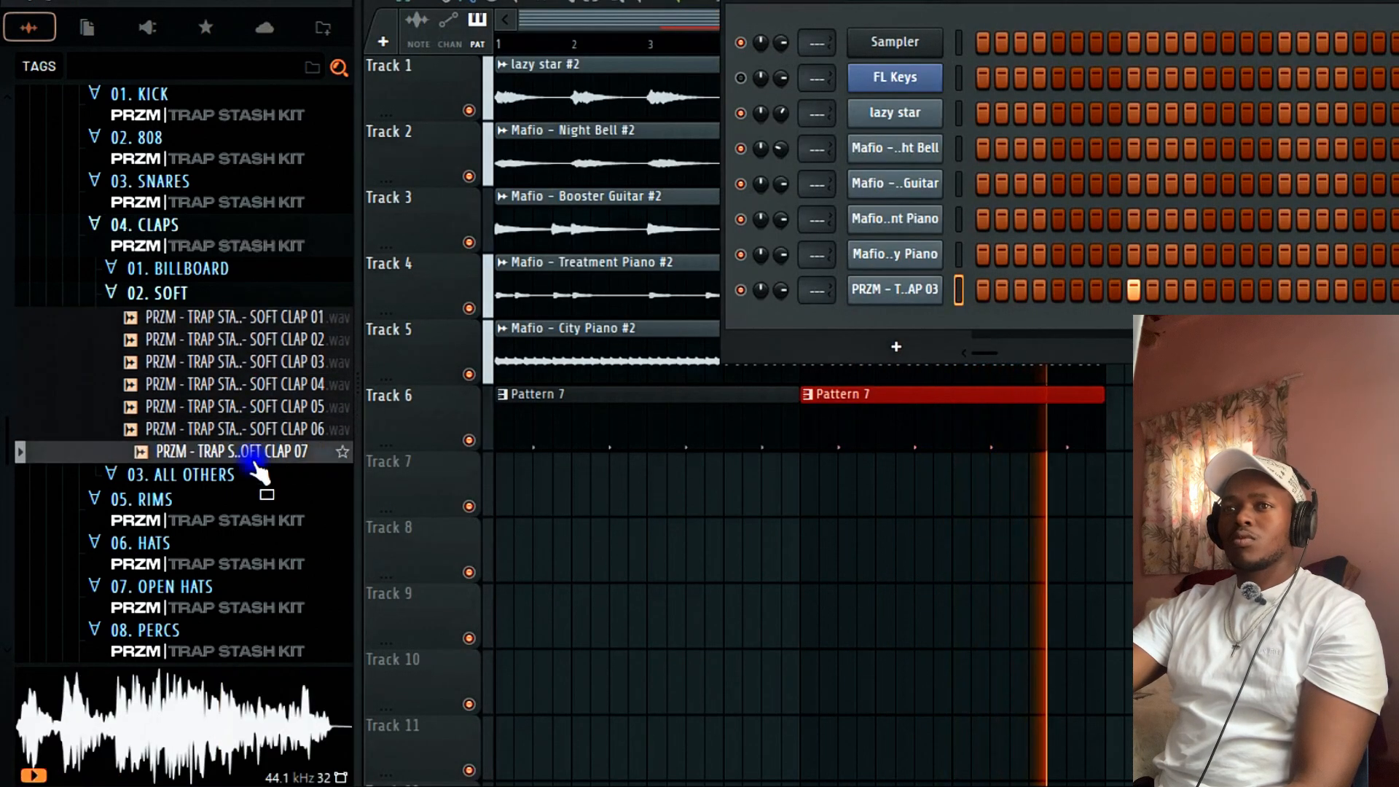
click(219, 474)
click(232, 499)
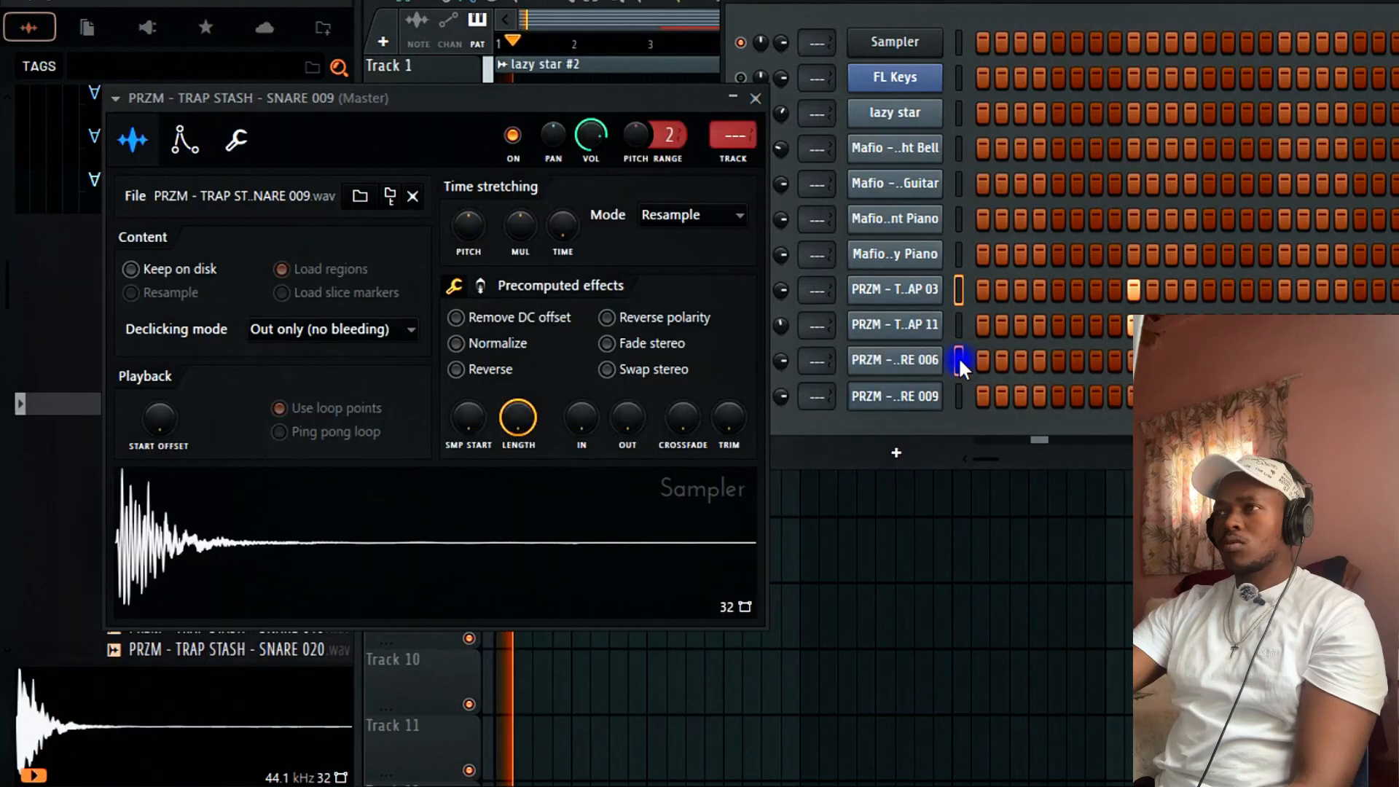
Check the SNARE 009 and SNARE 006 sampler settings, then stop playback.
right_click(959, 357)
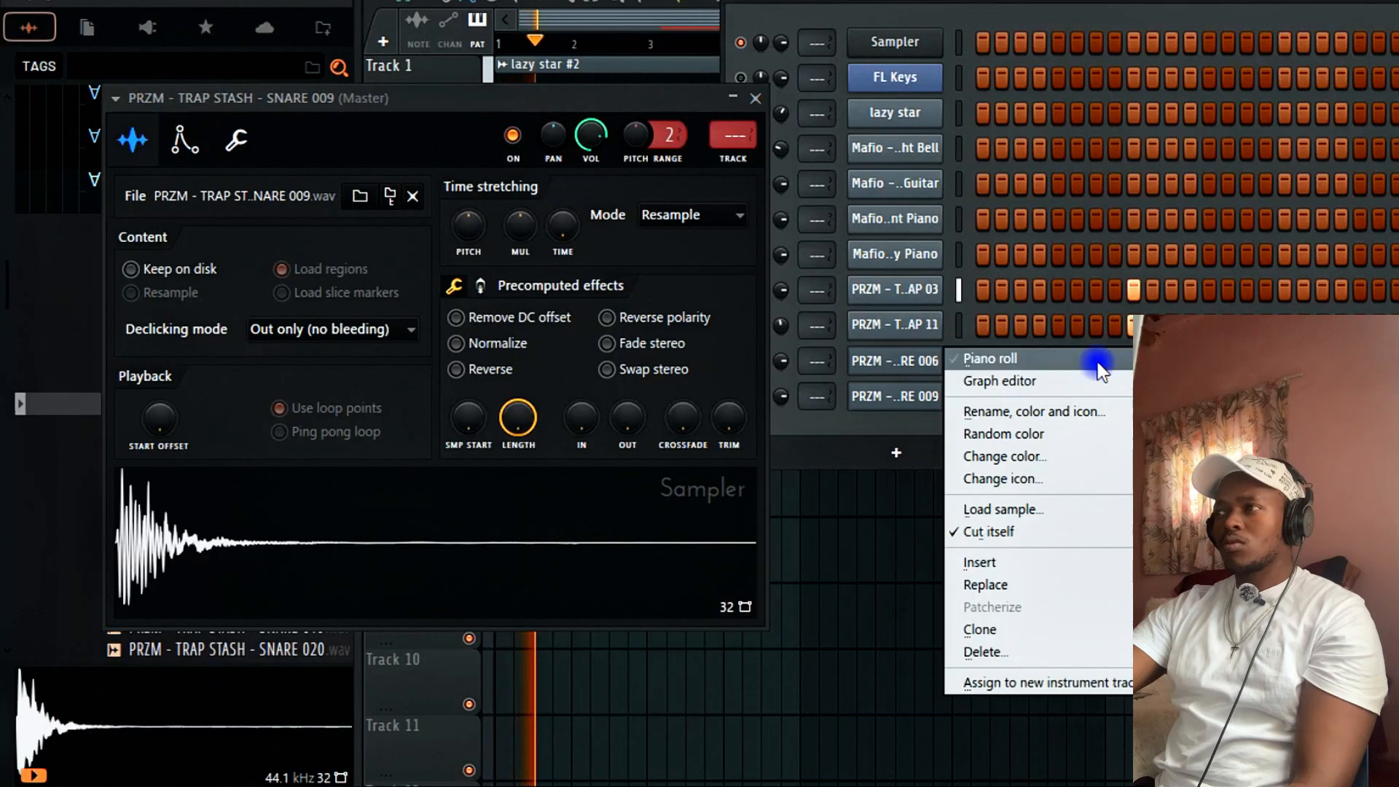
click(963, 364)
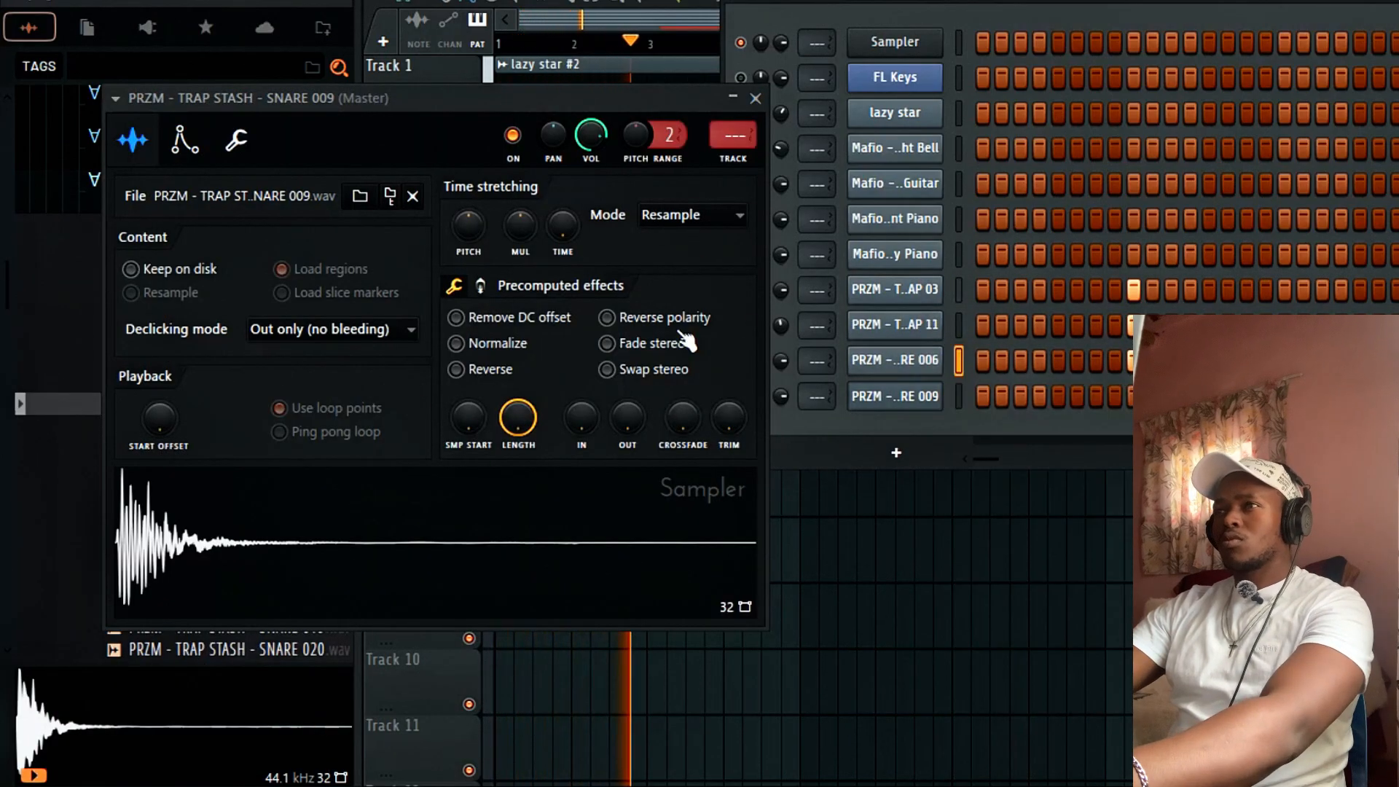
click(755, 98)
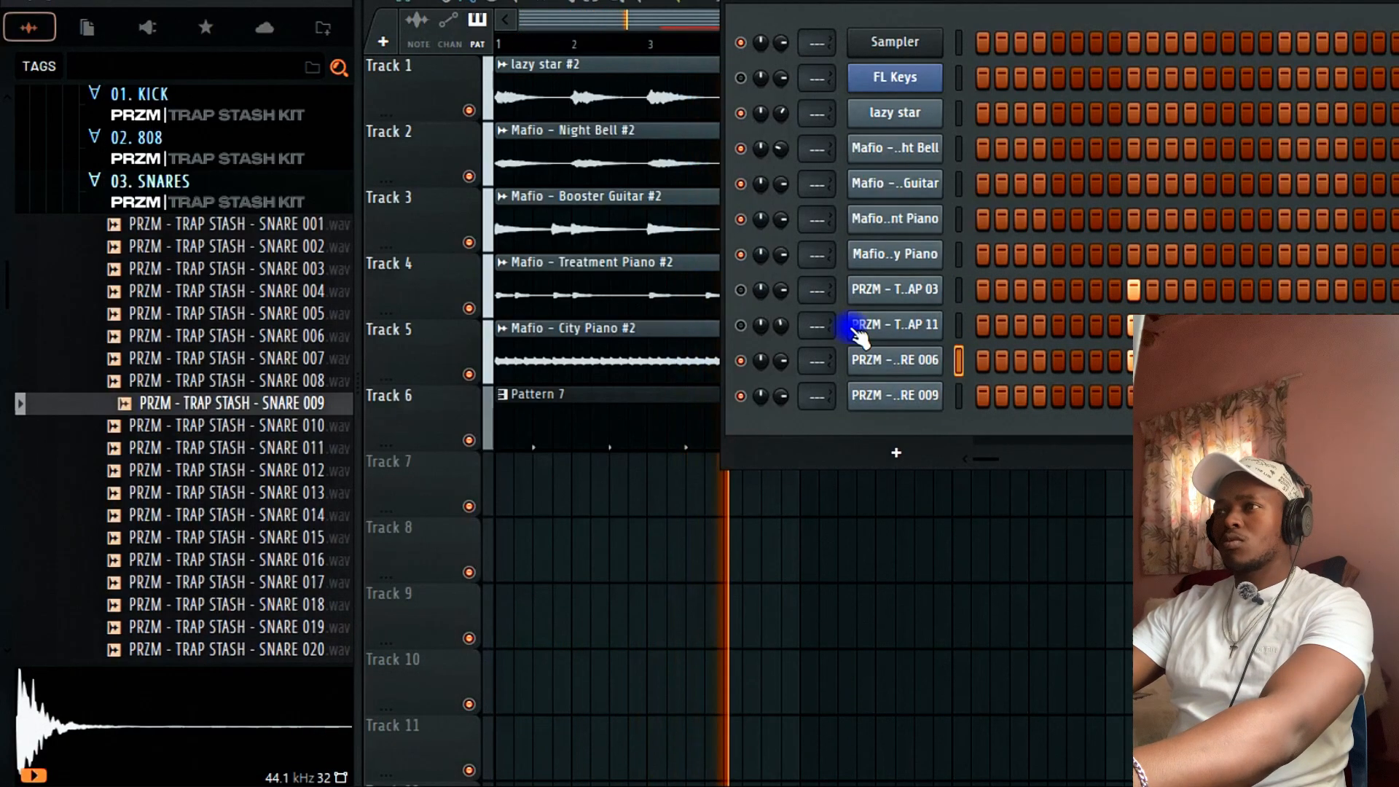
click(866, 364)
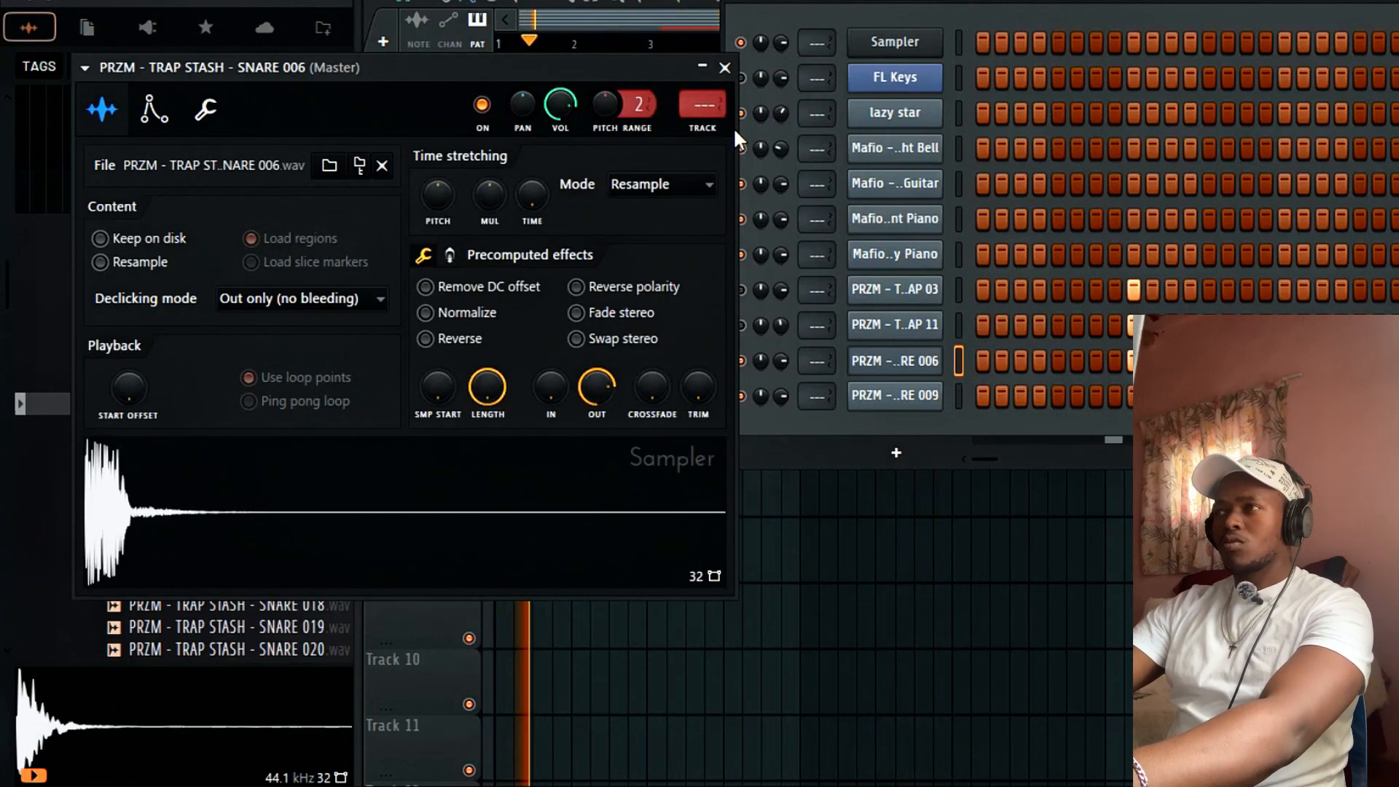
click(726, 69)
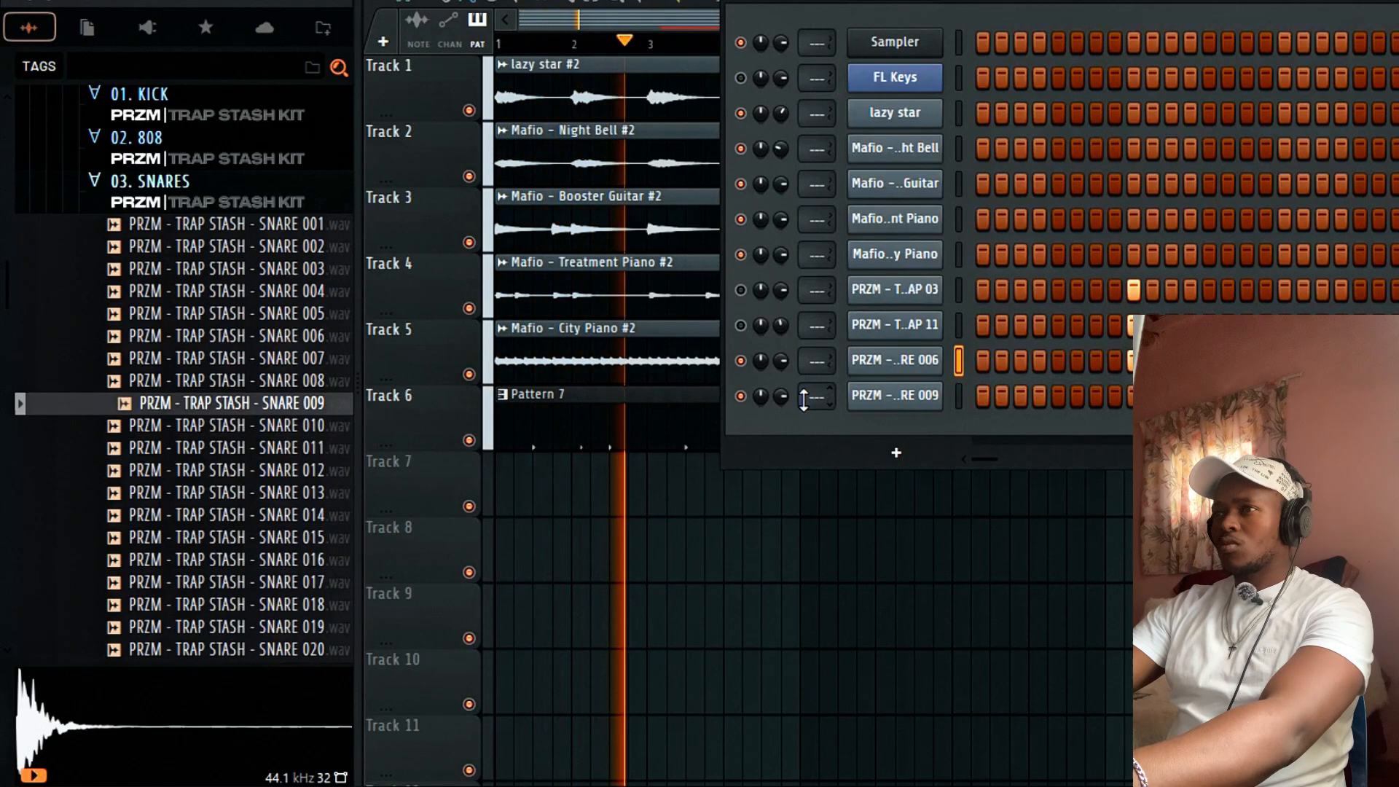
key(space)
key(space)
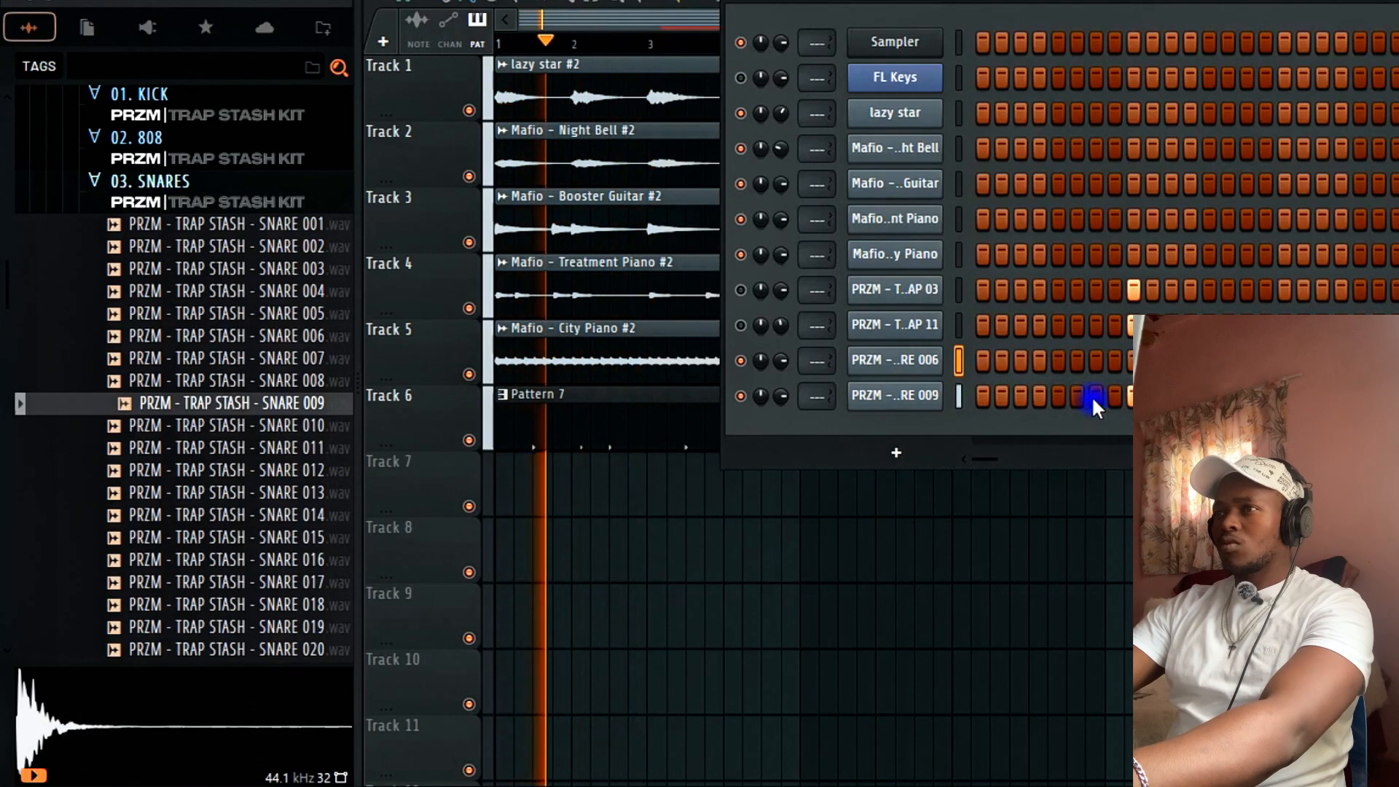
Review the second clap and SNARE 009 channels, then restart playback from bar 1.
right_click(903, 325)
click(998, 497)
right_click(911, 396)
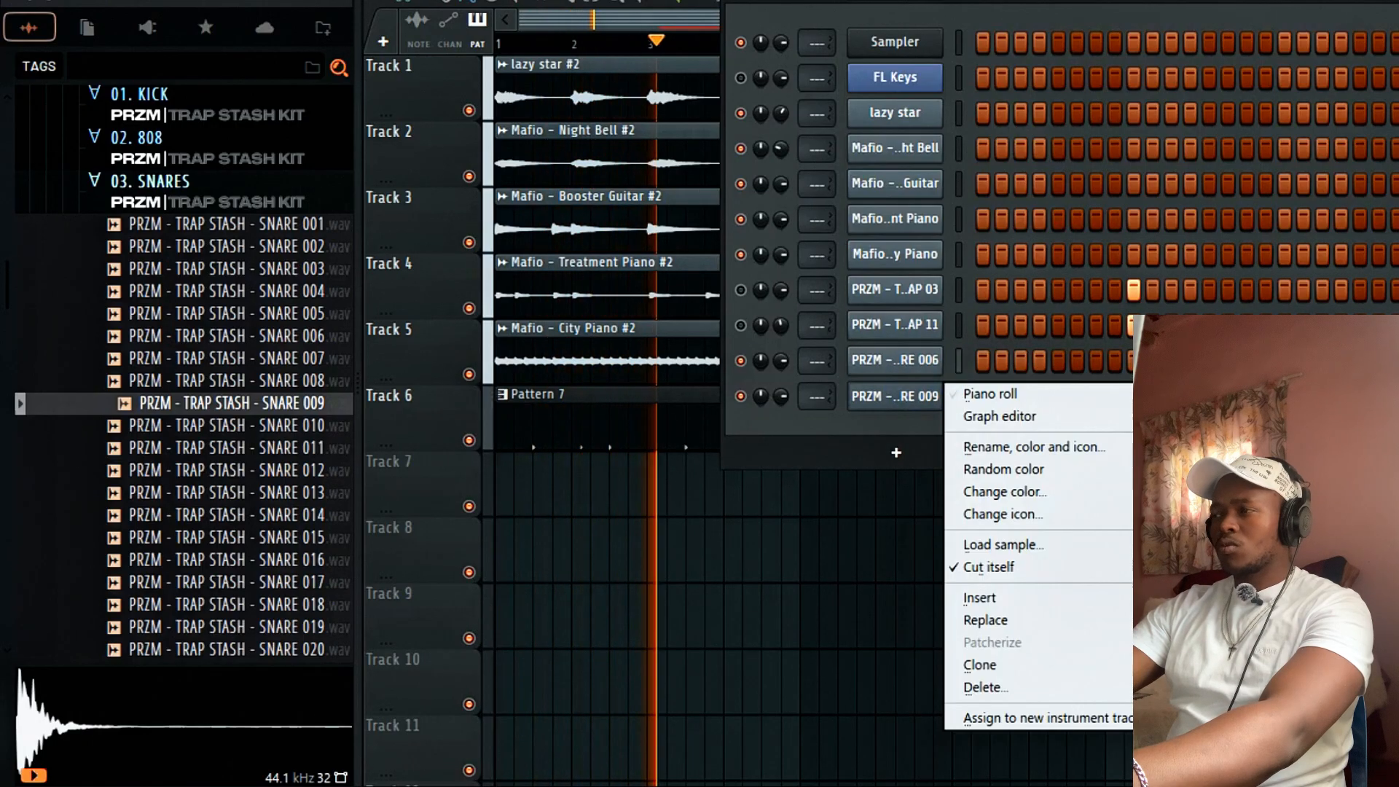
click(1009, 567)
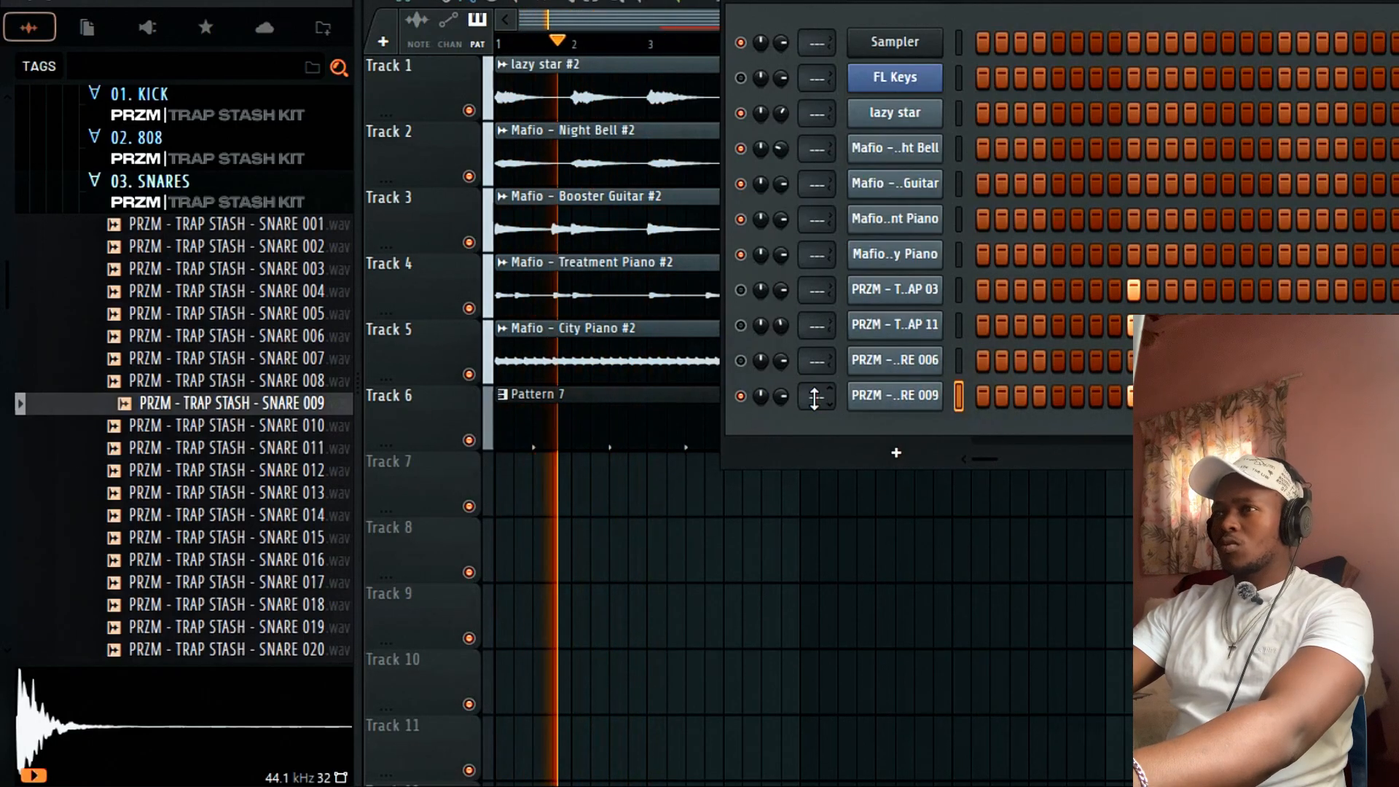
click(926, 396)
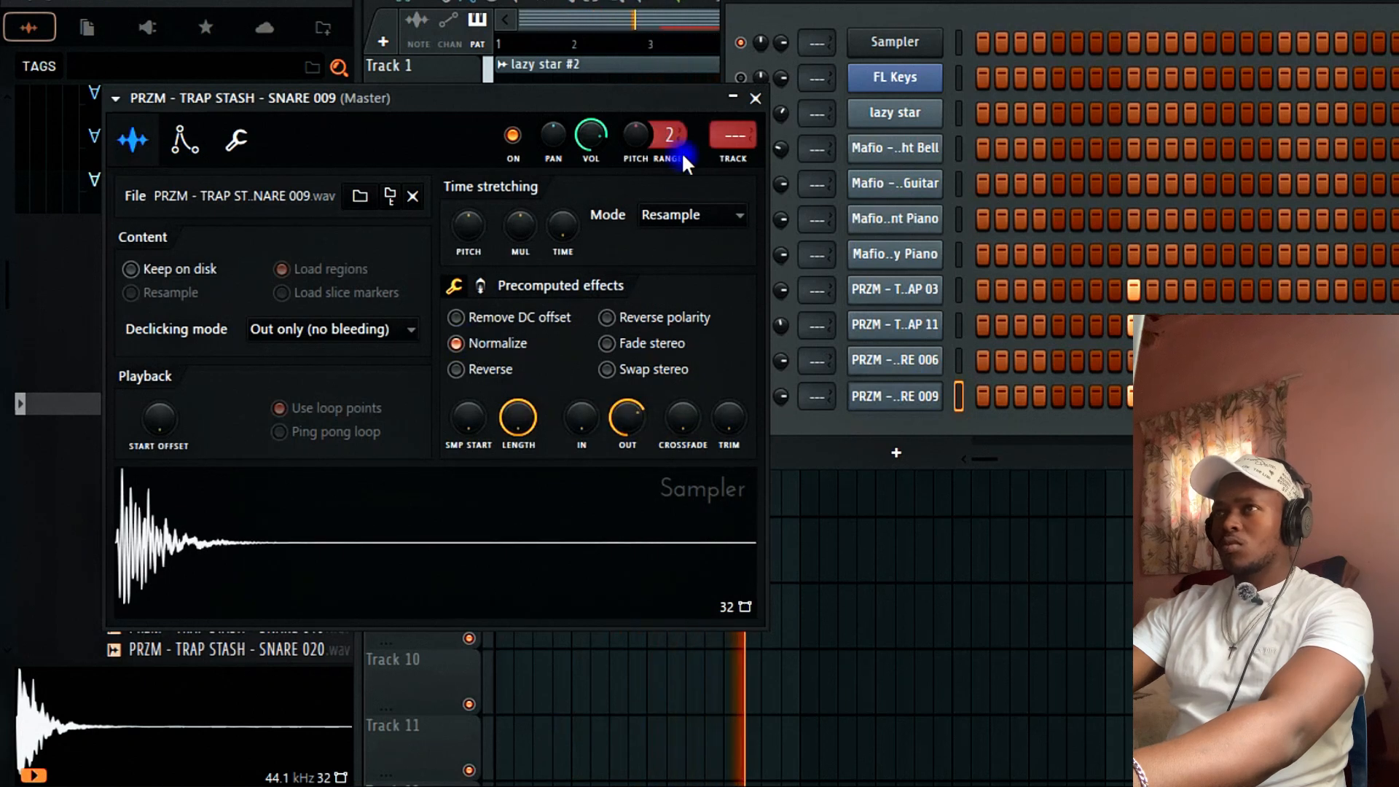
click(758, 98)
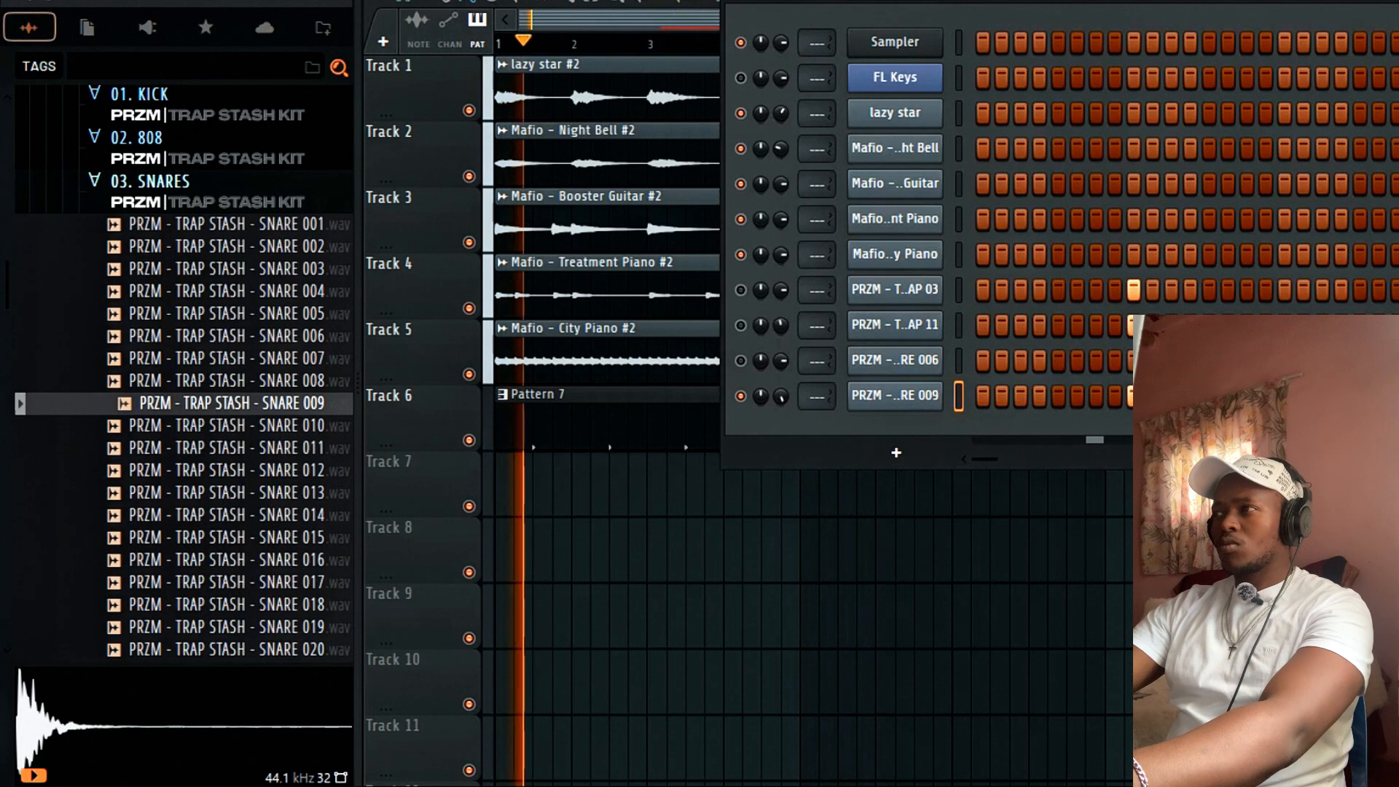
key(space)
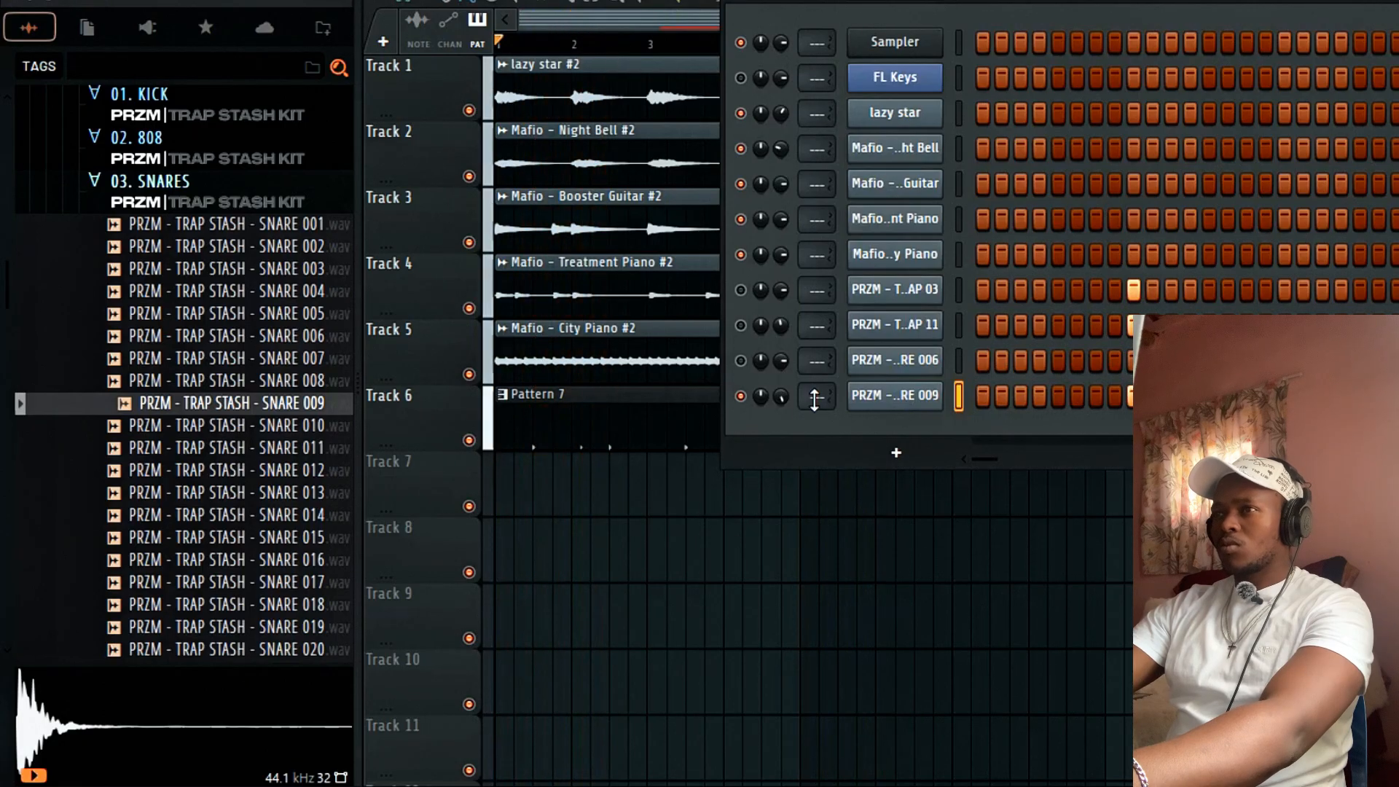
key(space)
click(741, 360)
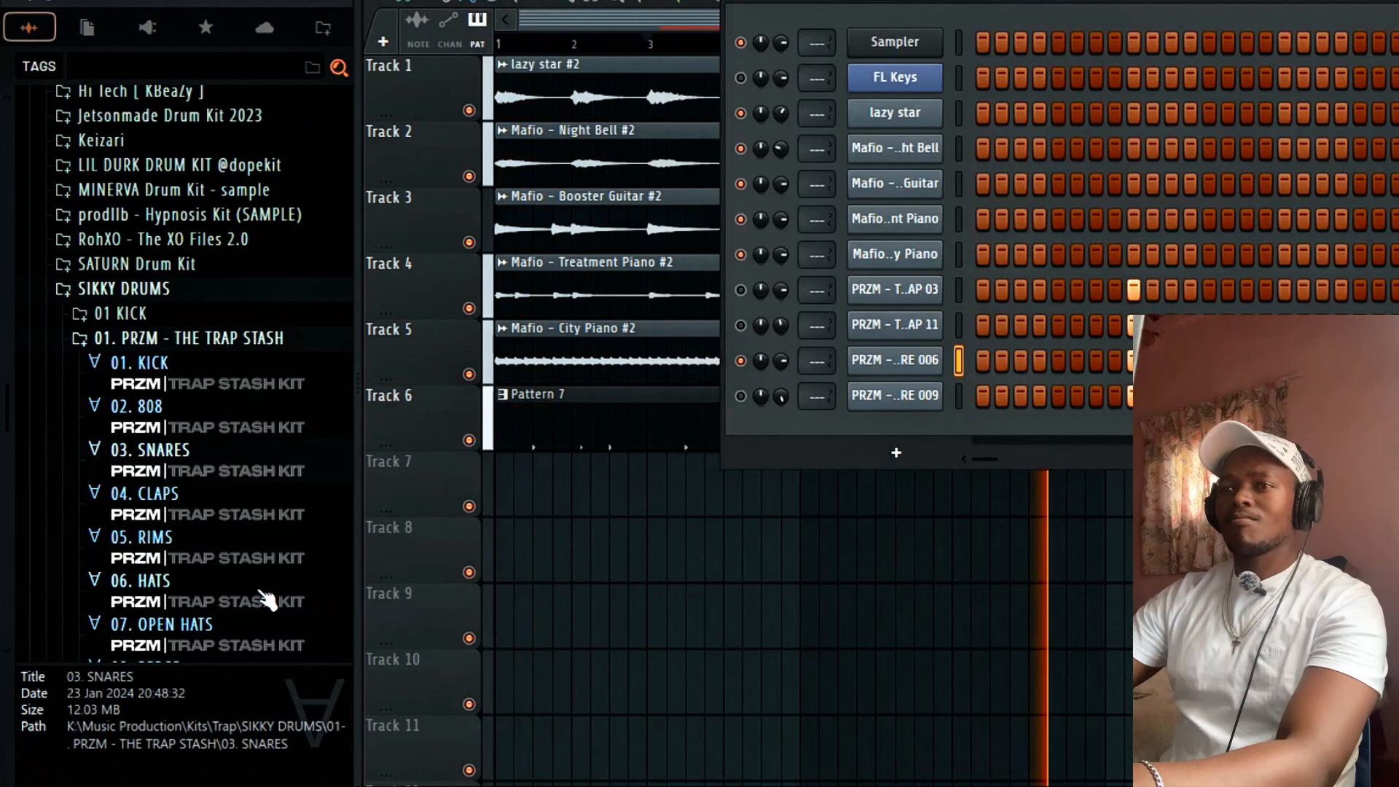
Audition the hi-hat samples HATS 001 and HATS 005.
click(263, 596)
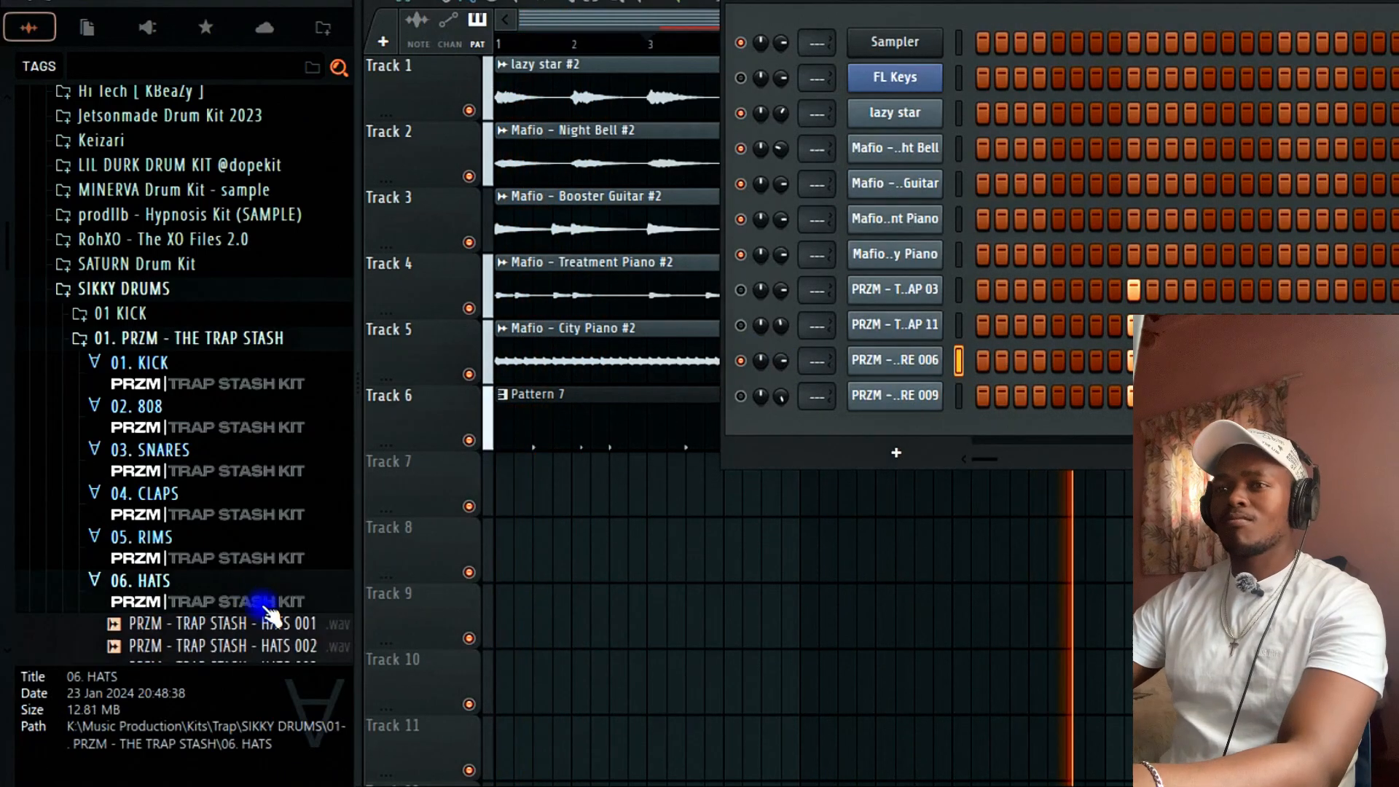
click(263, 622)
scroll(271, 598, down, 2)
click(279, 579)
scroll(278, 576, down, 1)
scroll(279, 577, up, 1)
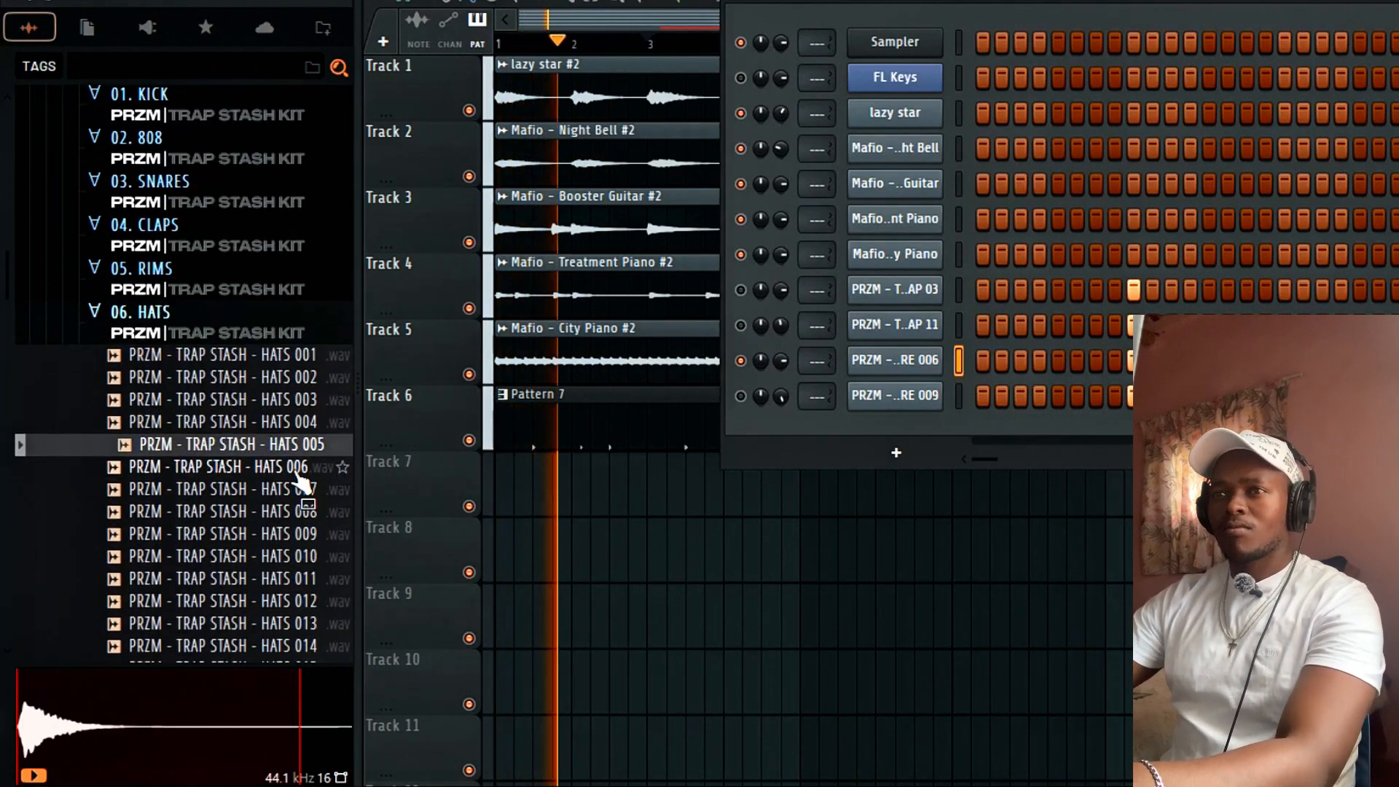
Load HATS 005 into a new normalized channel and open its piano roll.
right_click(298, 444)
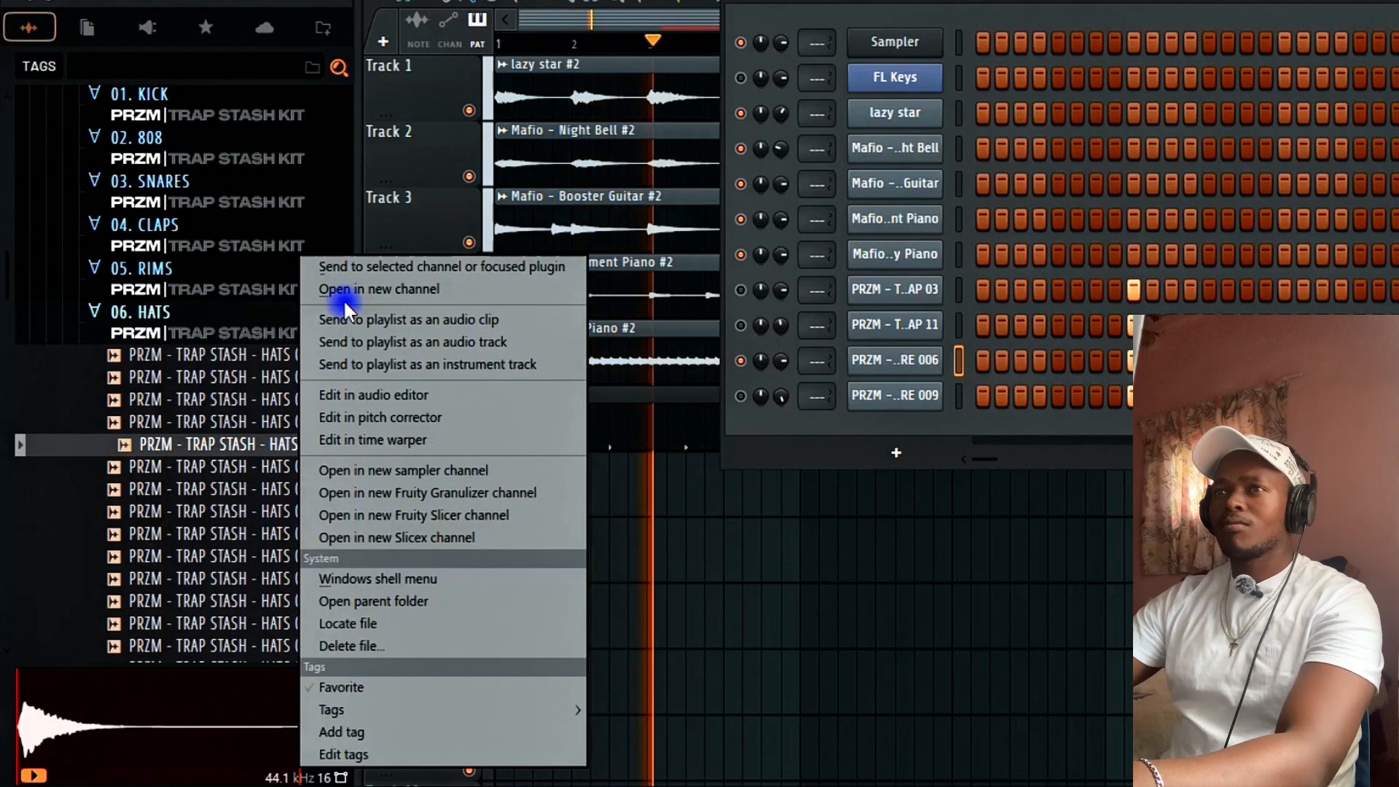
click(357, 286)
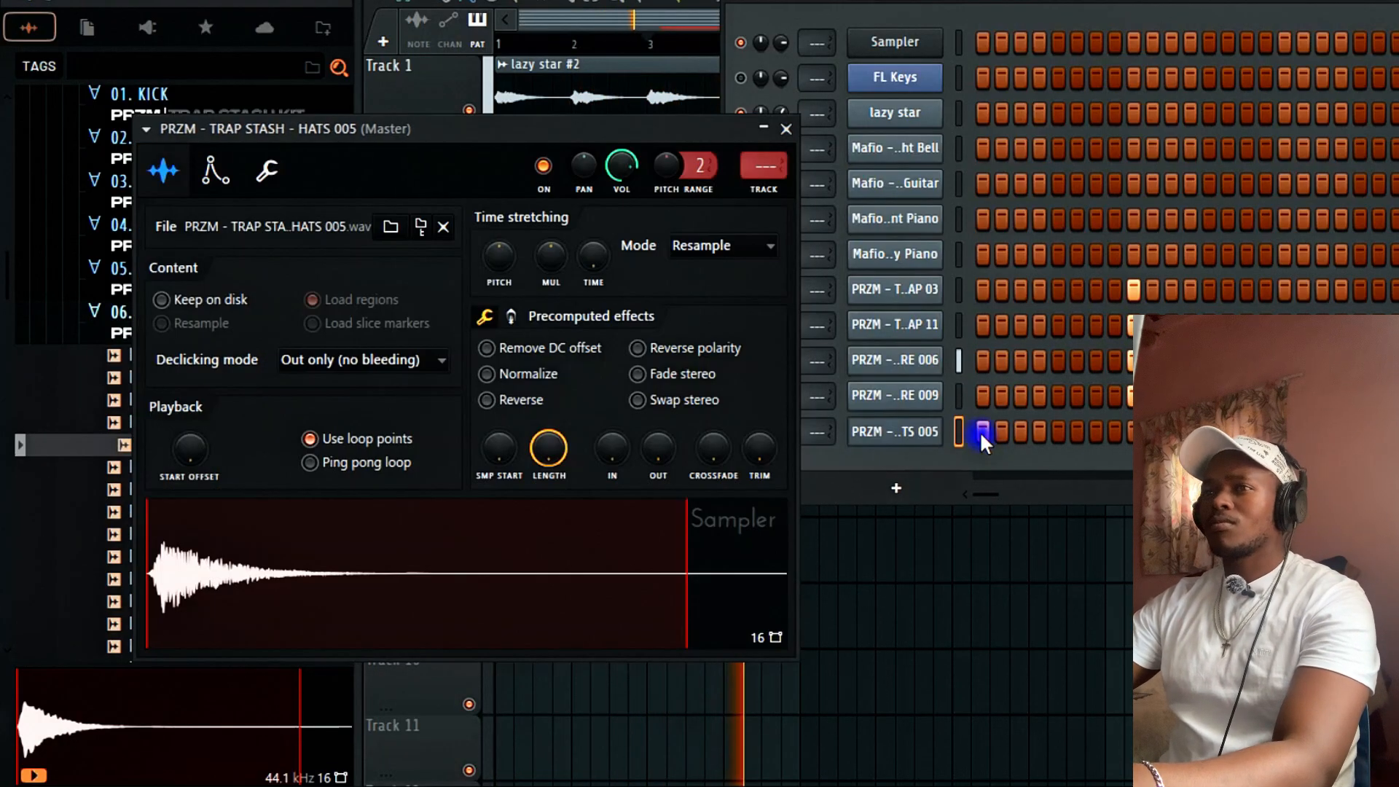
click(503, 374)
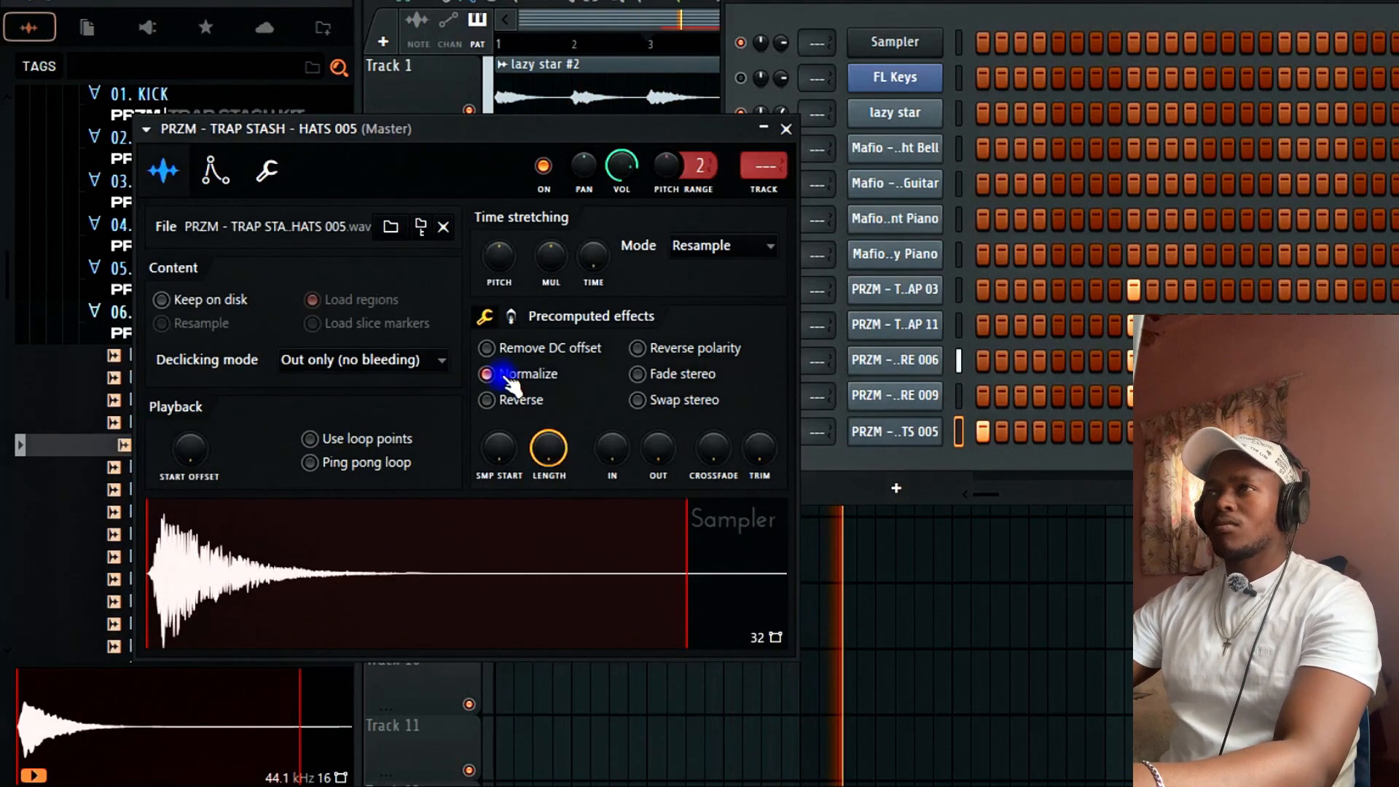
click(787, 130)
right_click(932, 431)
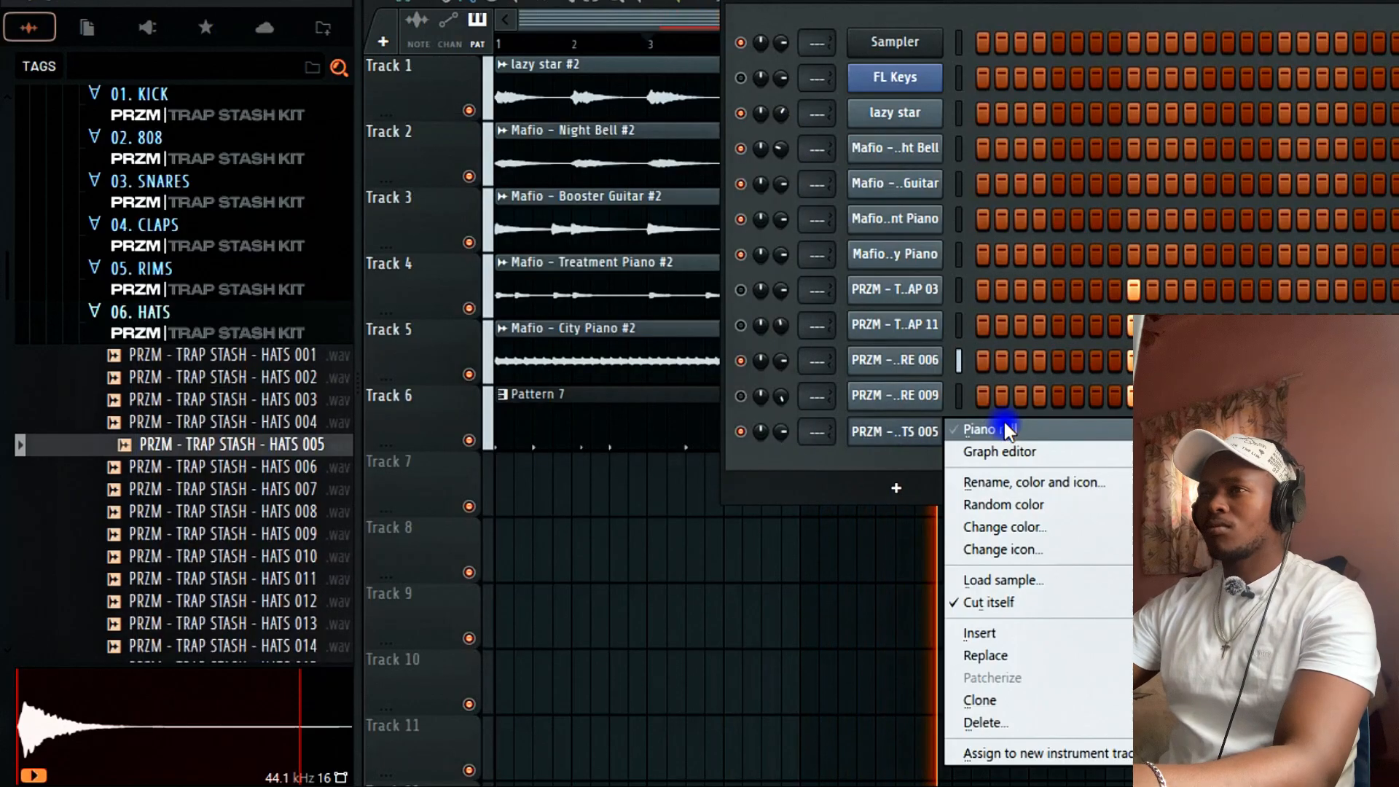
click(1004, 425)
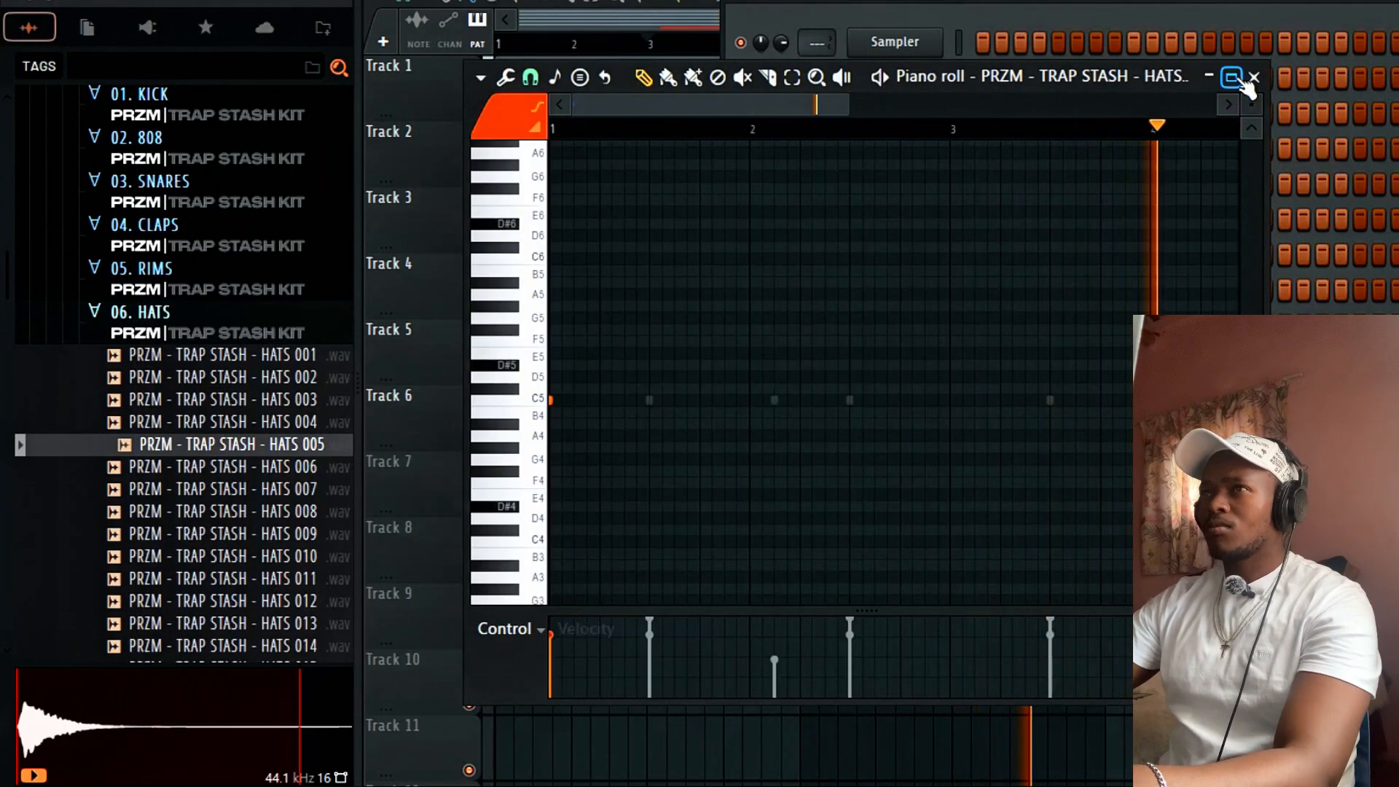
Maximize the piano roll and draw a C5 hi-hat note in bar 1.
click(1232, 78)
drag(936, 27, 766, 85)
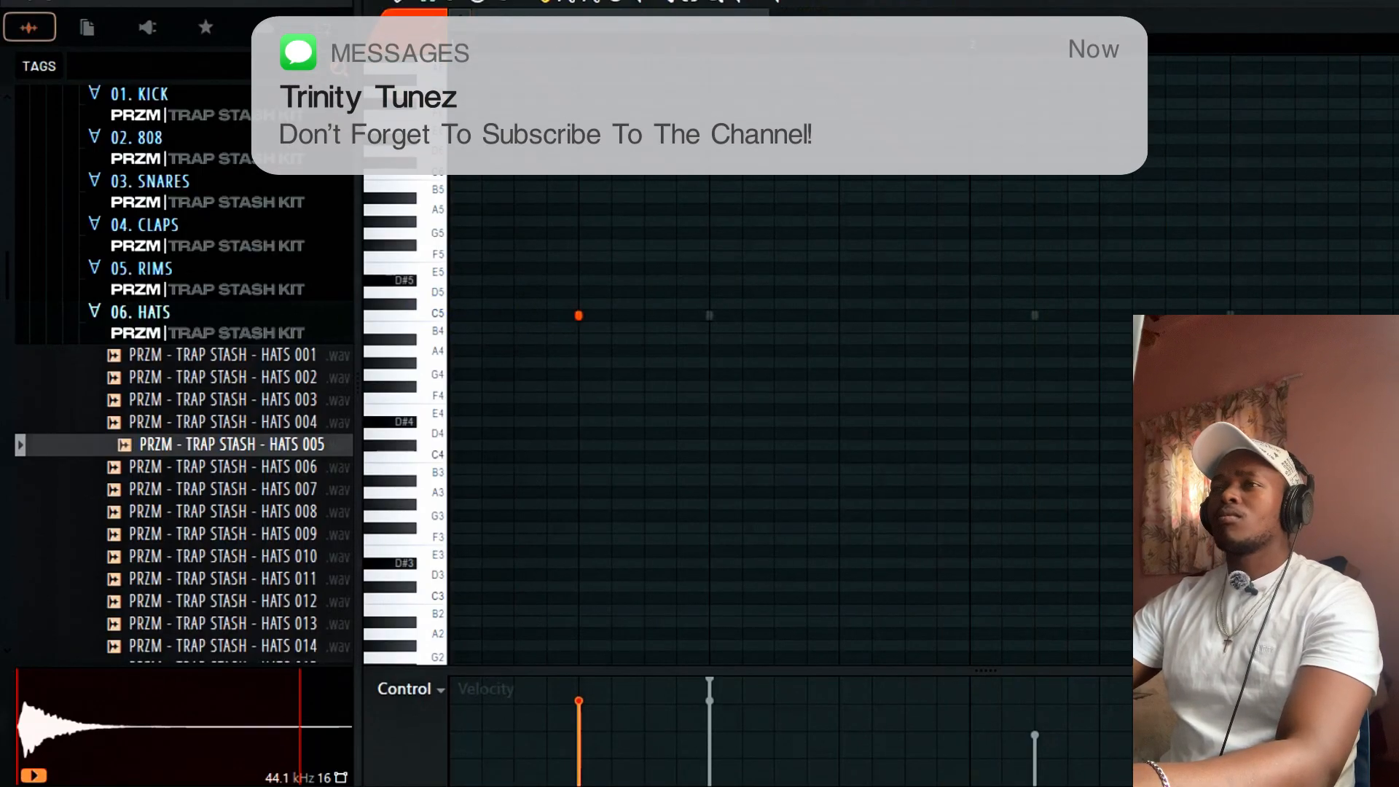
click(905, 318)
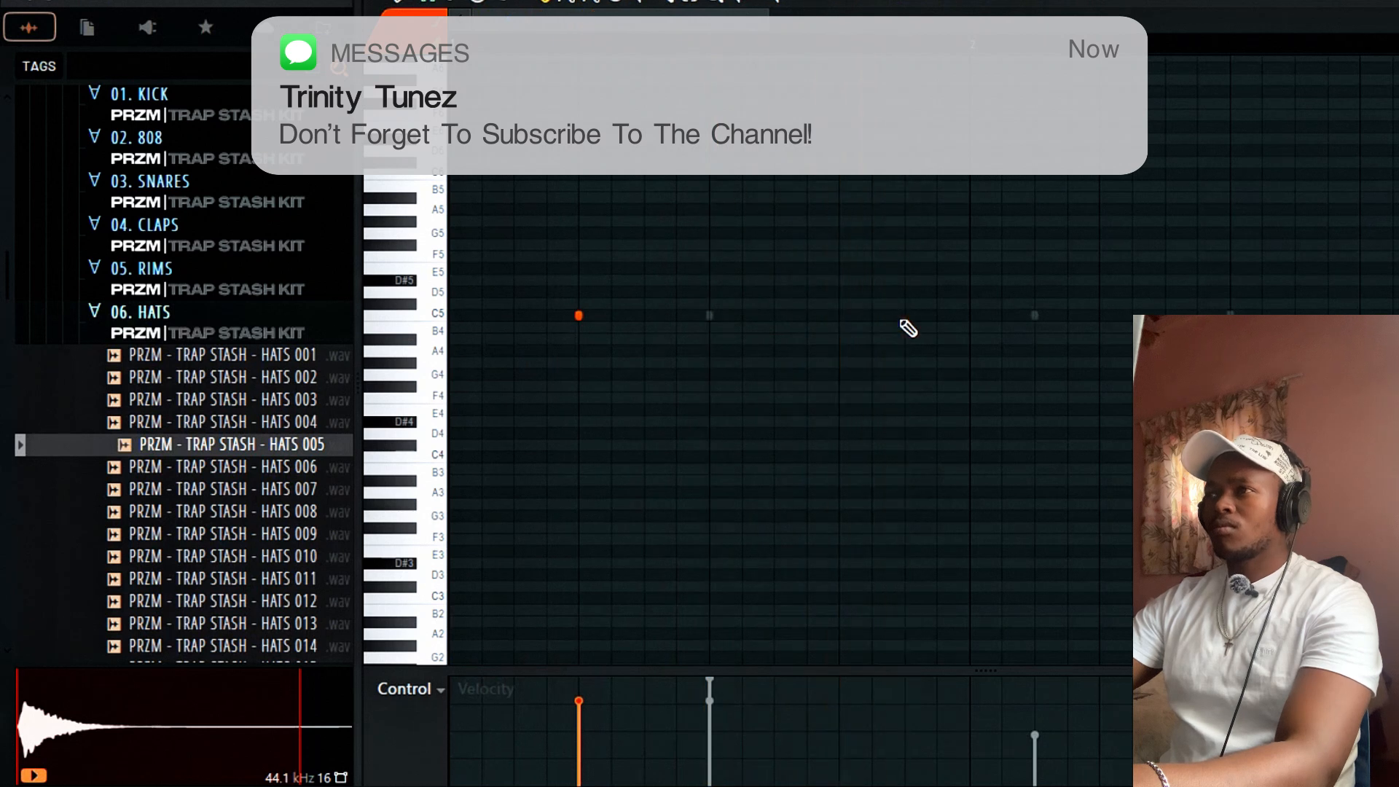
click(838, 316)
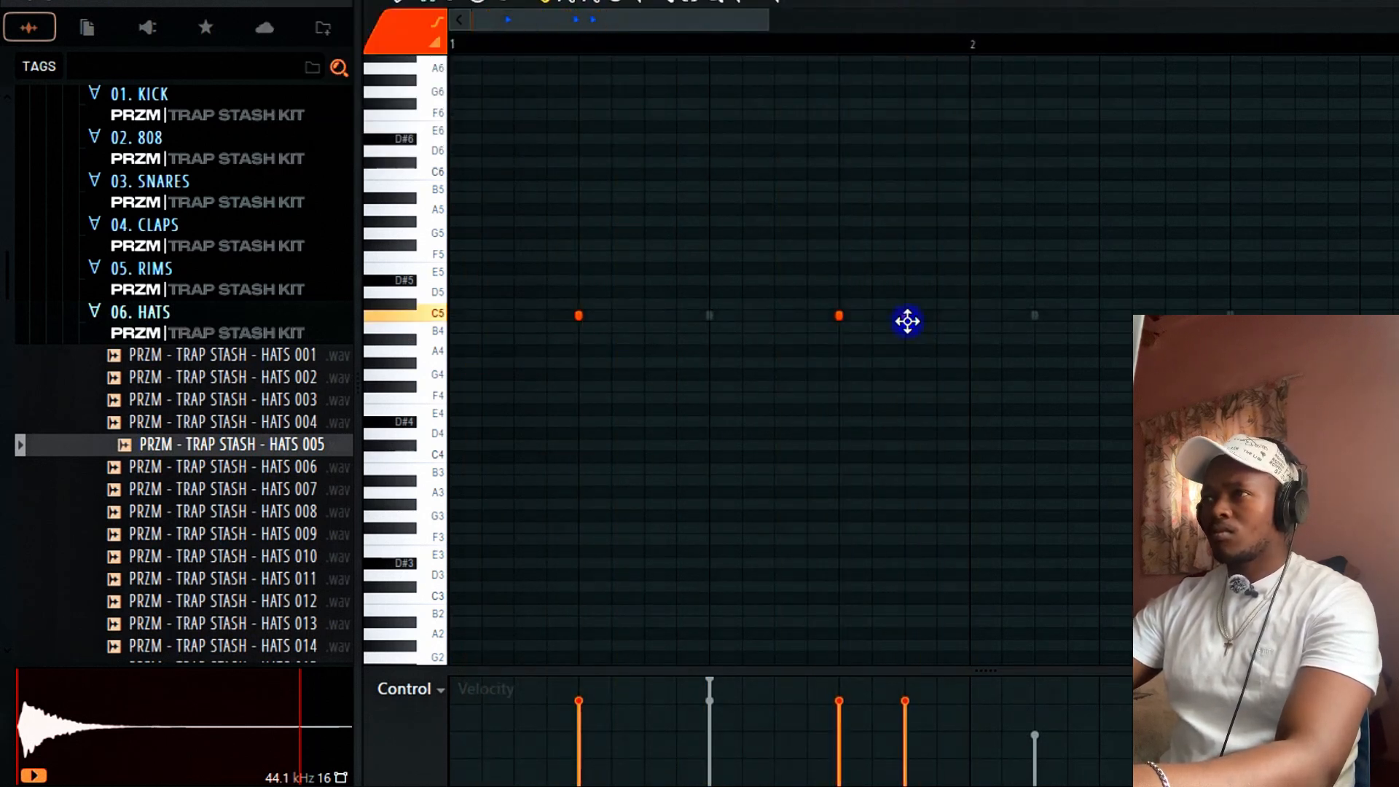
right_click(838, 316)
Duplicate bar 1's hi-hat notes across bars 2–4 and play the pattern.
drag(975, 45, 6, 266)
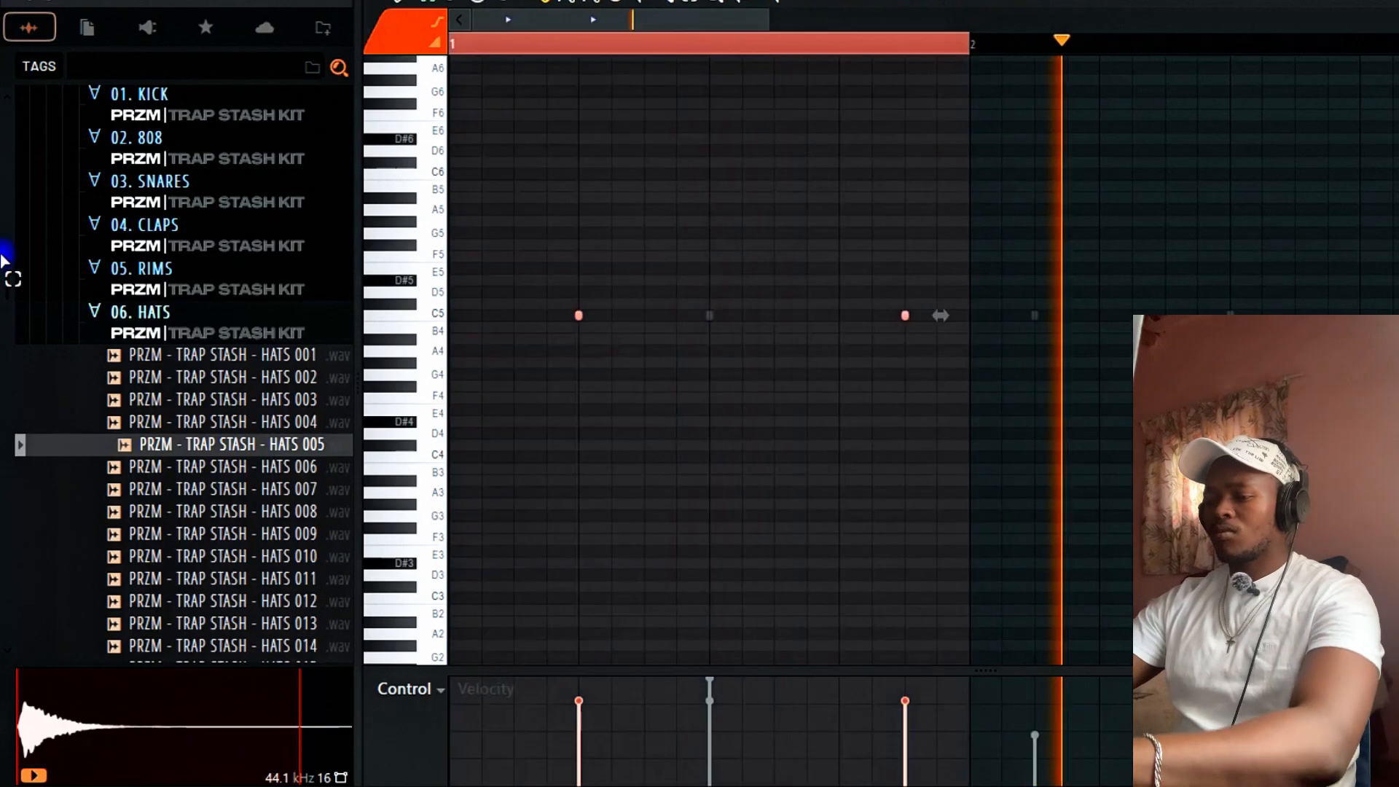
key(ctrl+b)
key(ctrl+b)
key(ctrl+b)
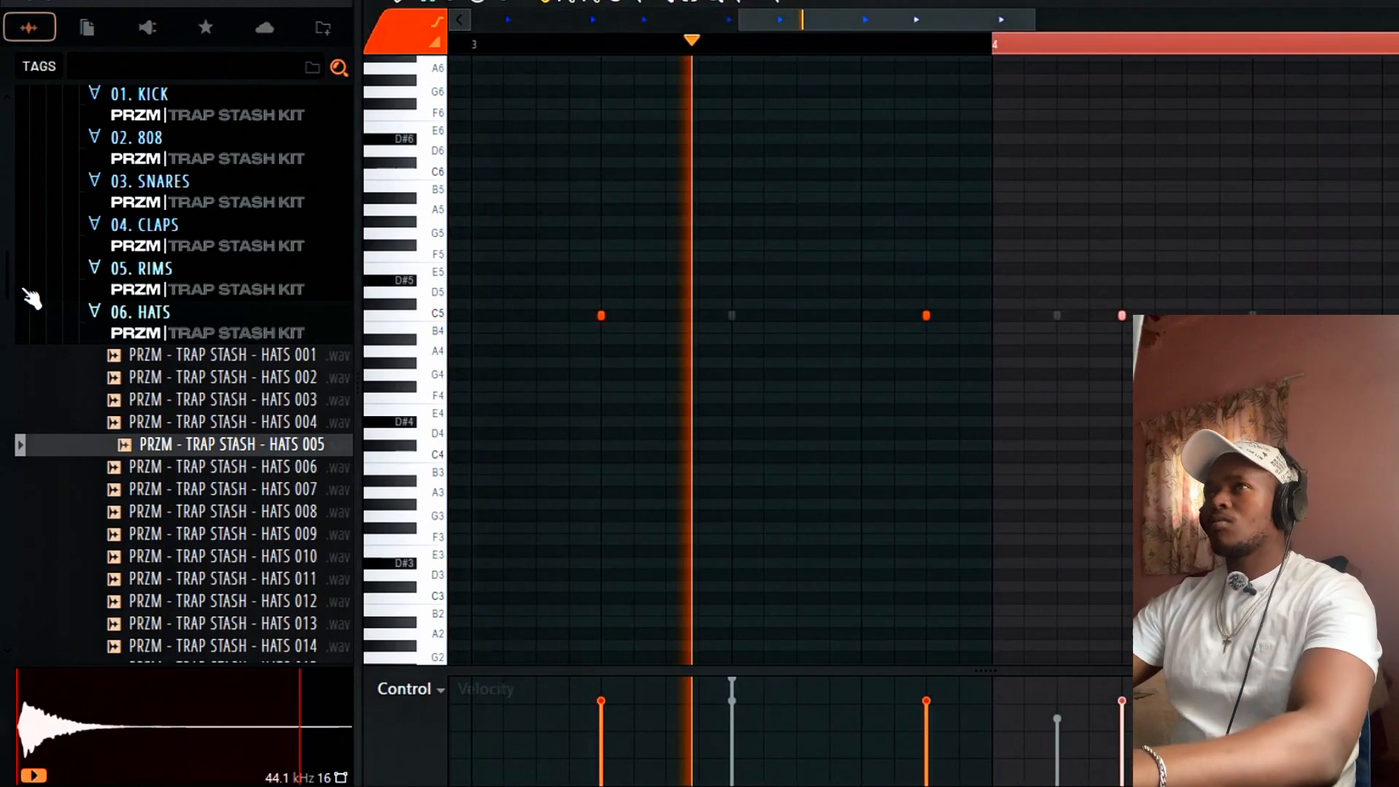
key(ctrl+d)
key(space)
drag(736, 22, 278, 72)
key(space)
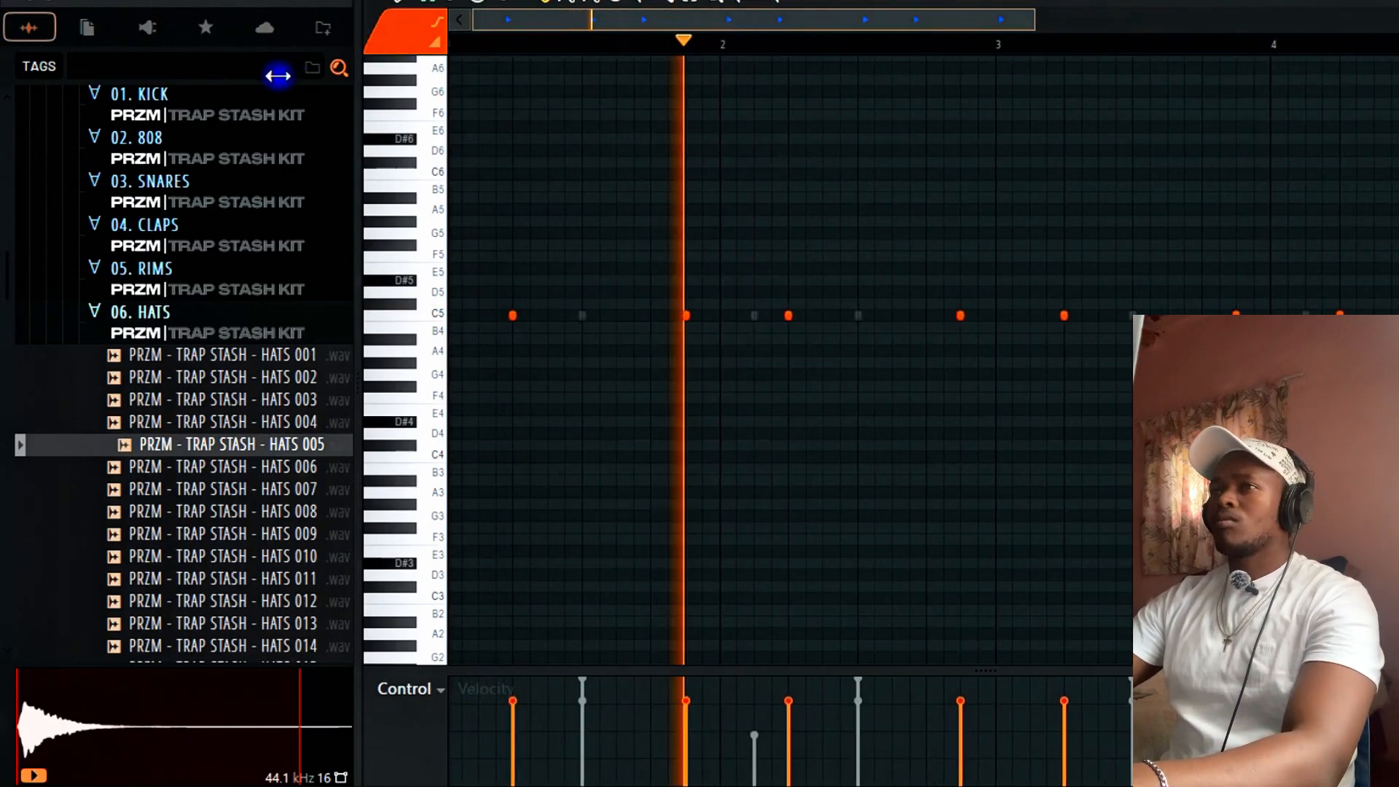
Add an extra C5 hi-hat hit with lowered velocity.
click(654, 314)
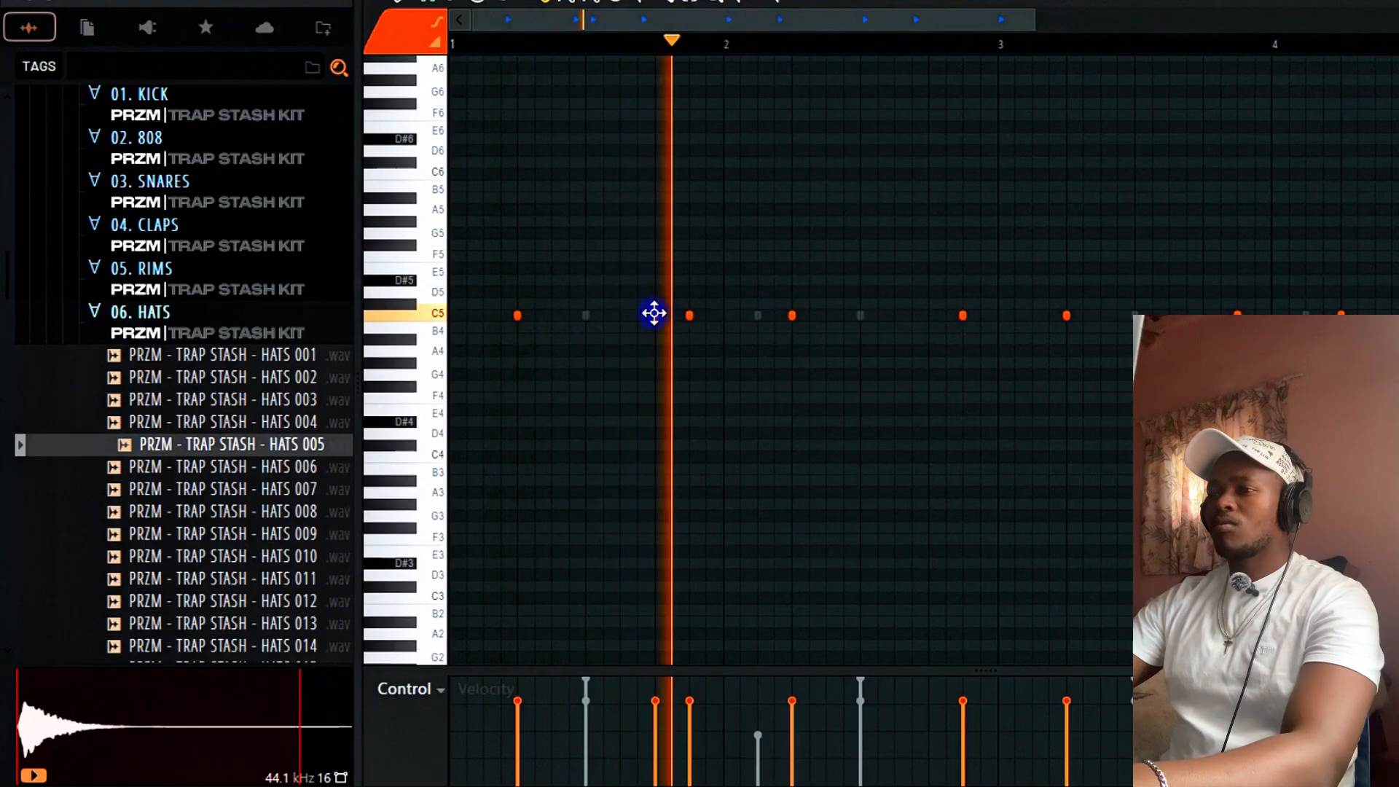
click(655, 763)
key(space)
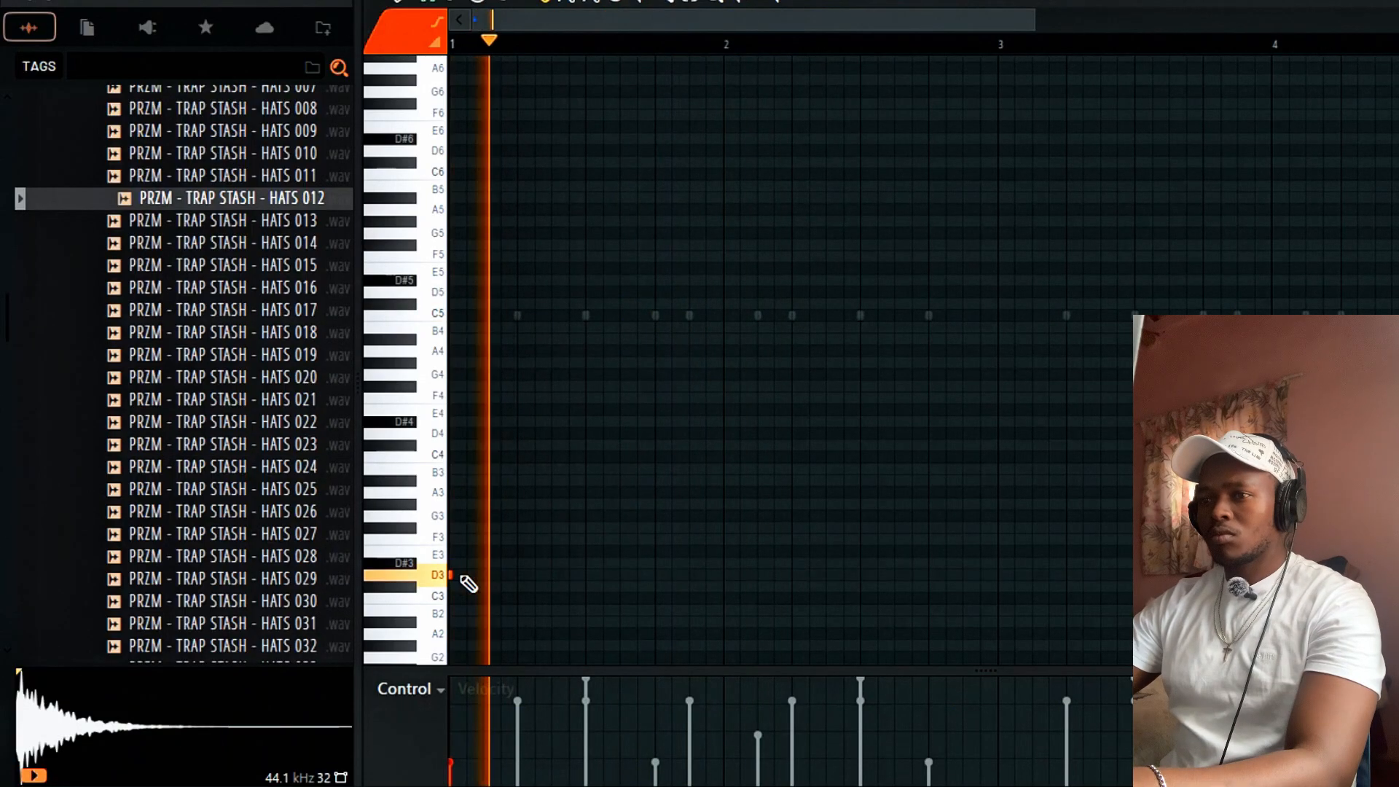
Add a second D3 hi-hat hit and switch the control lane to Note pan.
click(466, 742)
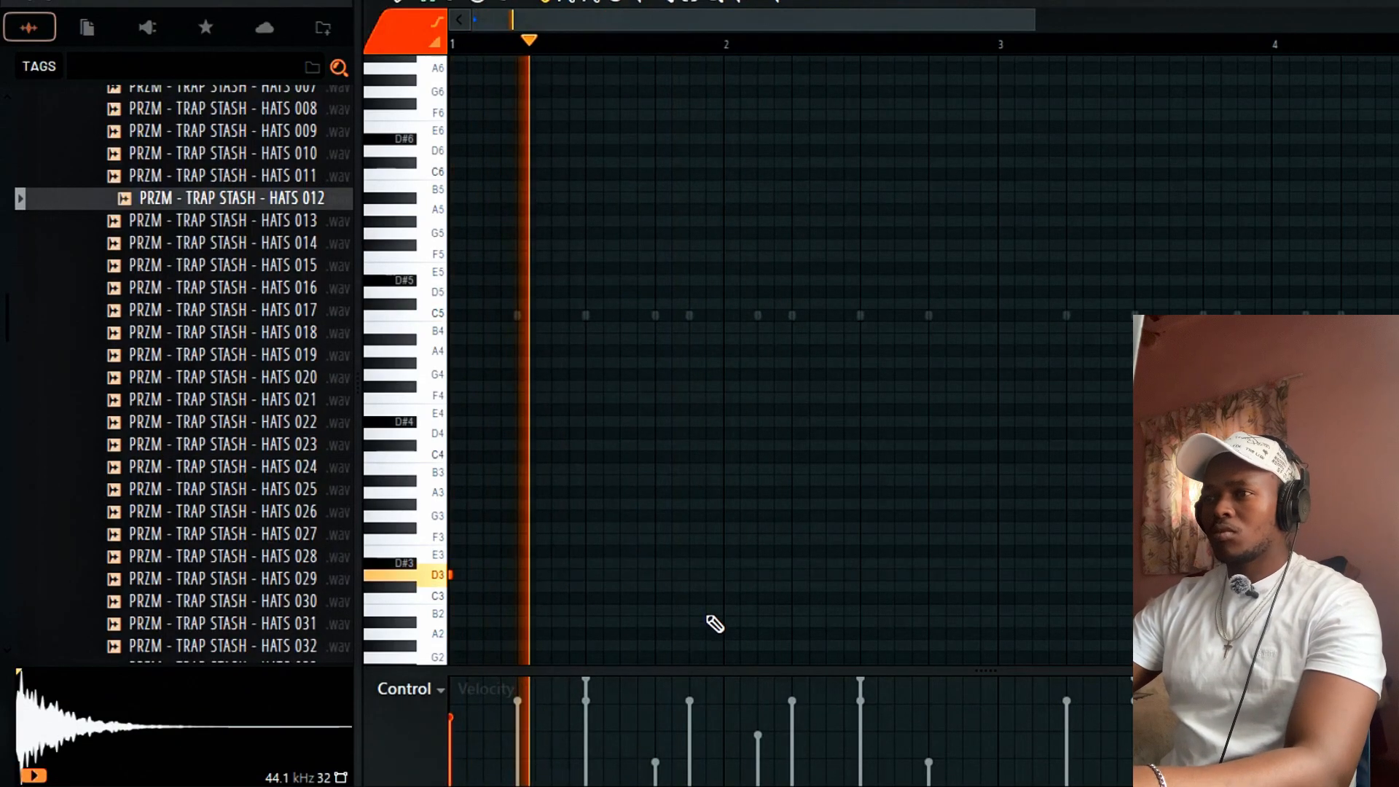
click(742, 576)
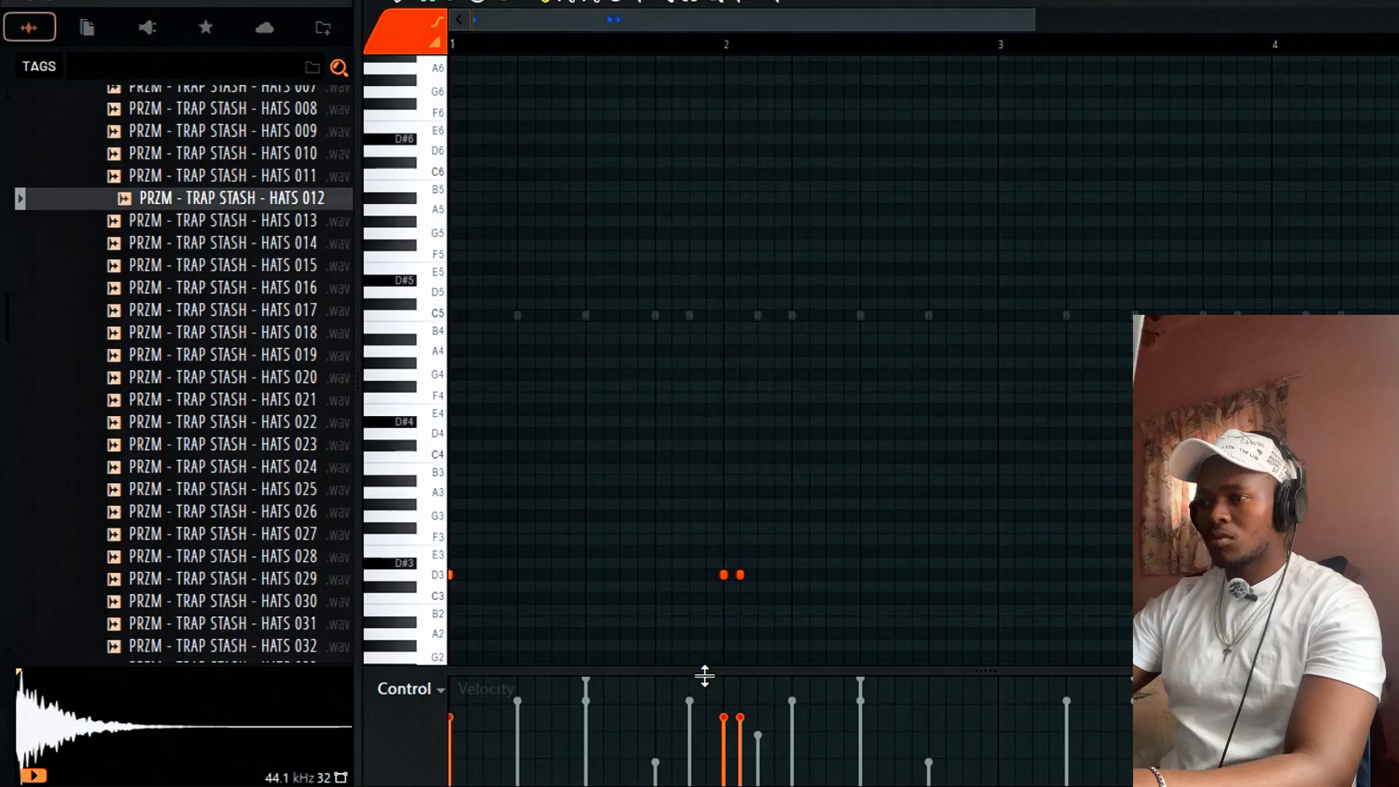
click(406, 689)
click(437, 619)
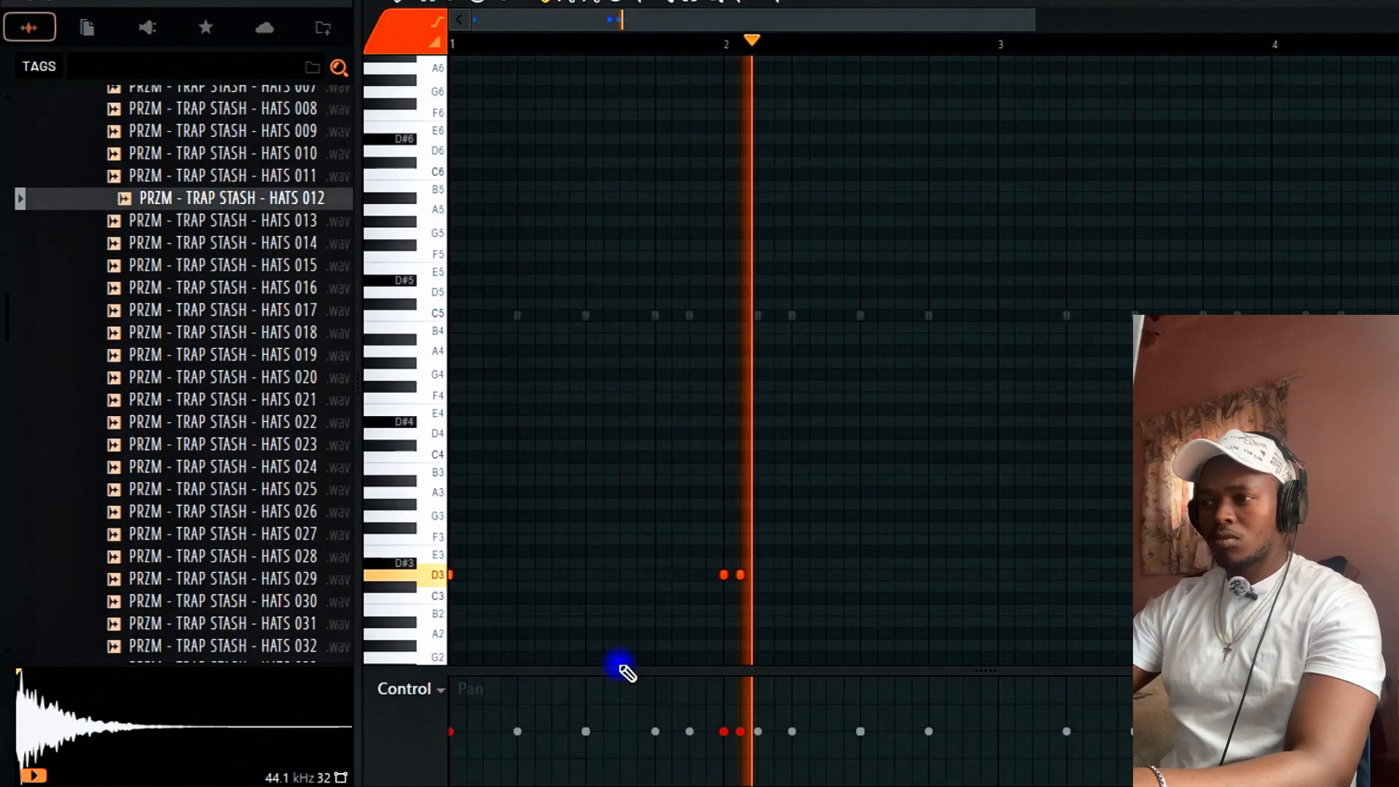
Pan the D3 hits to opposite sides, nudge their timing, and close the piano roll.
drag(740, 575, 763, 573)
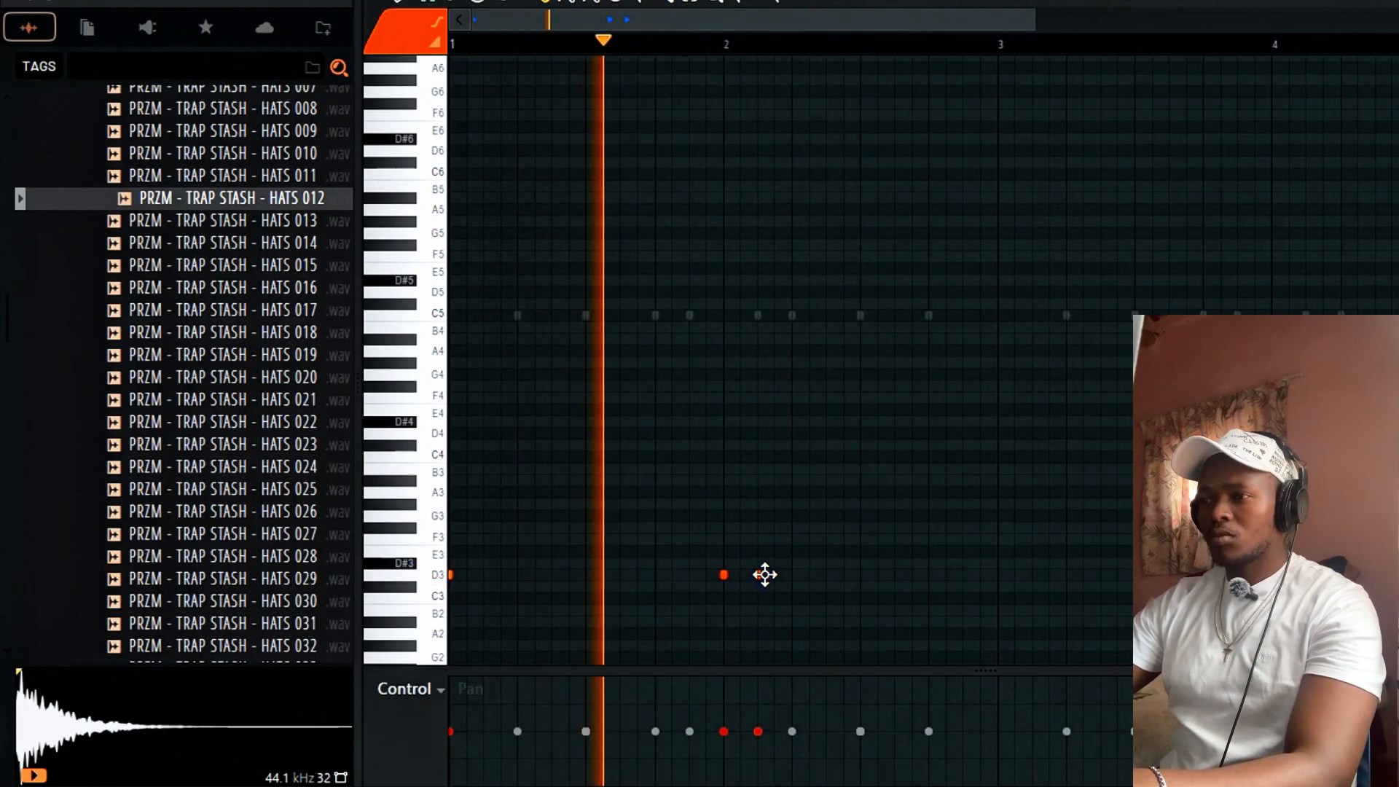
drag(758, 733, 731, 716)
click(725, 576)
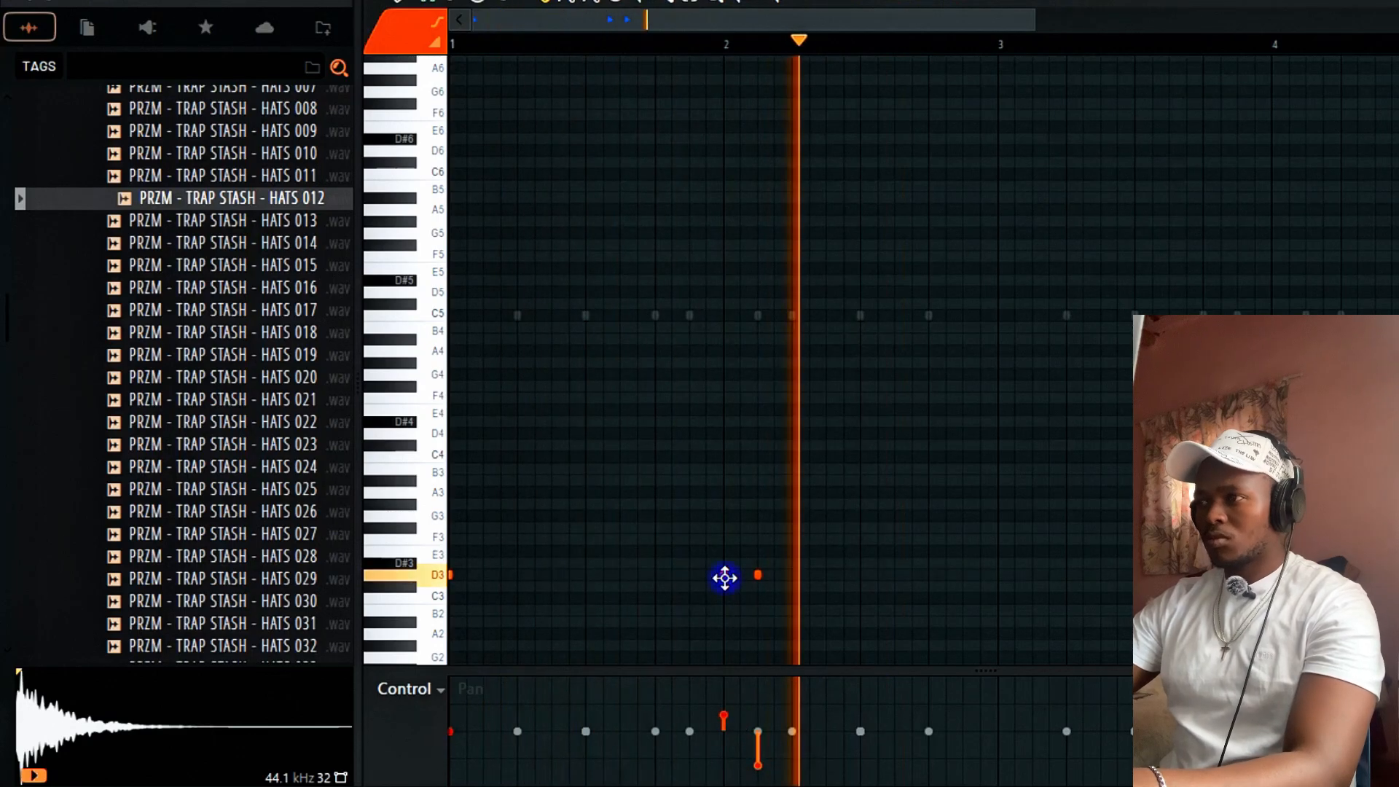
key(space)
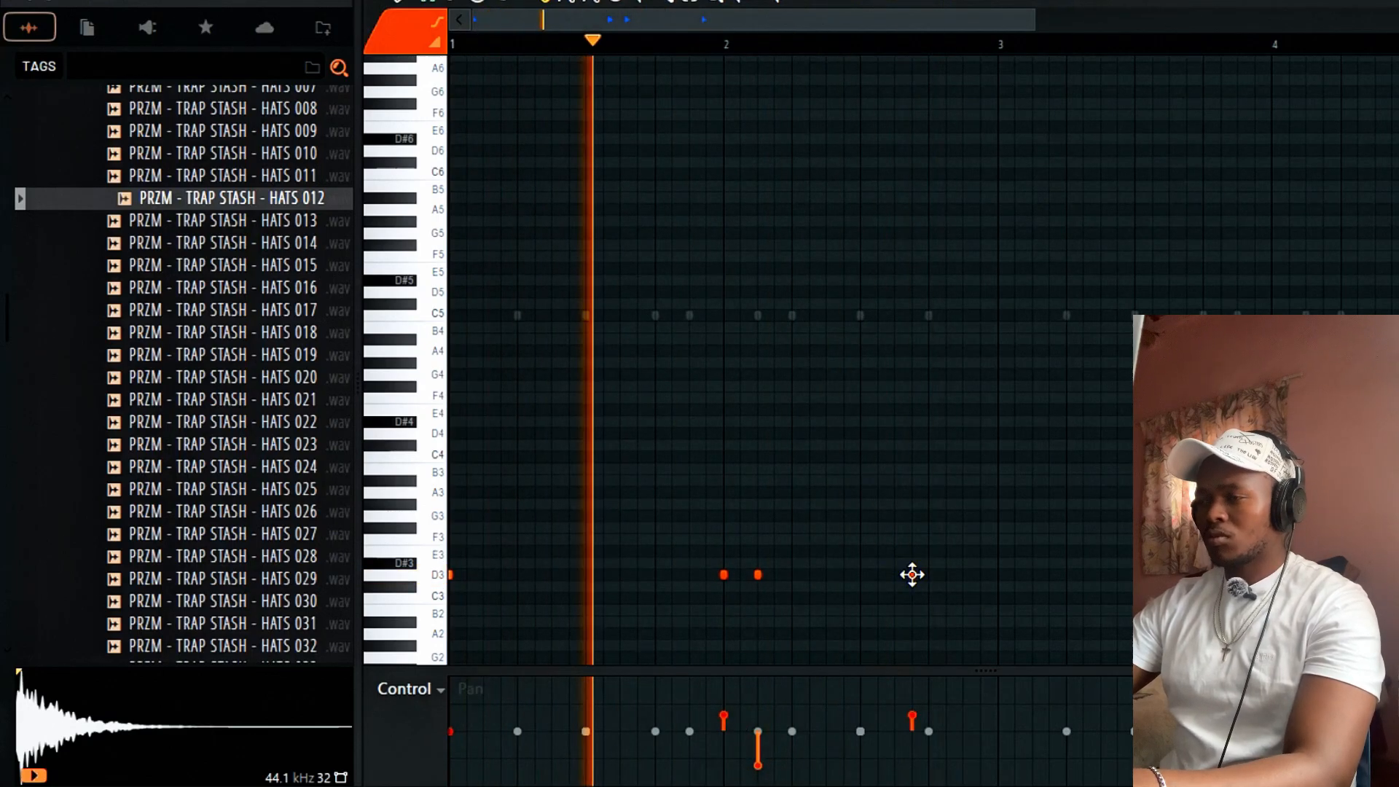
drag(912, 575, 895, 575)
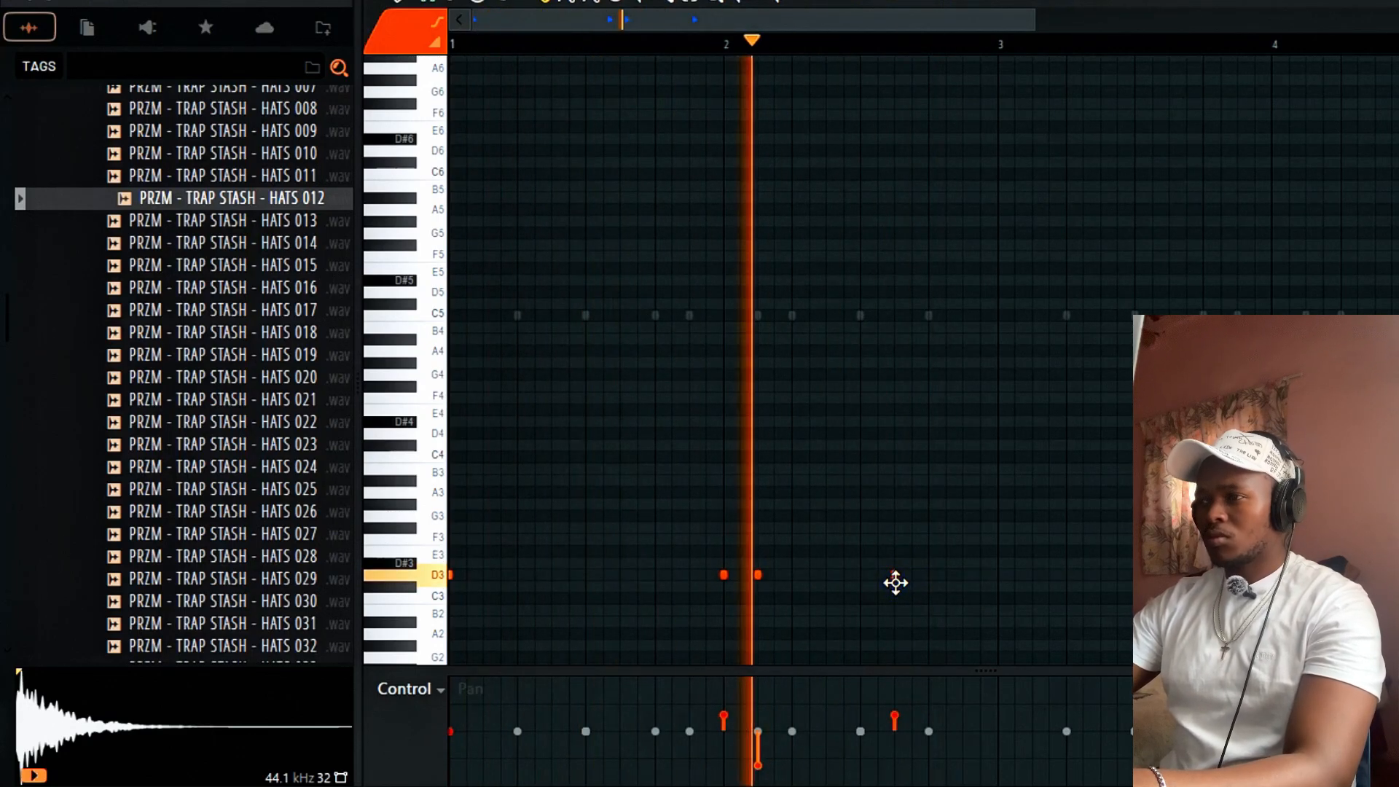
click(895, 698)
click(895, 692)
key(space)
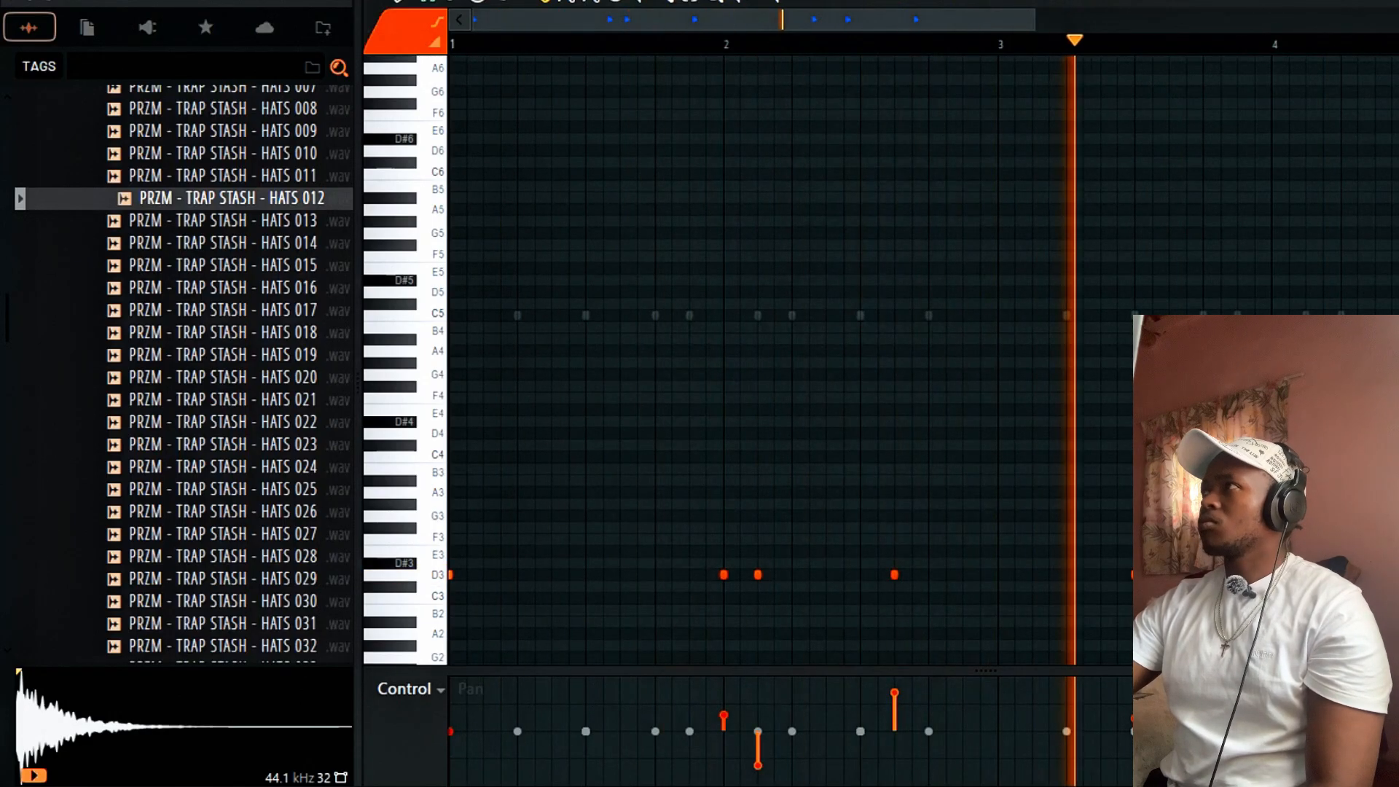
key(Escape)
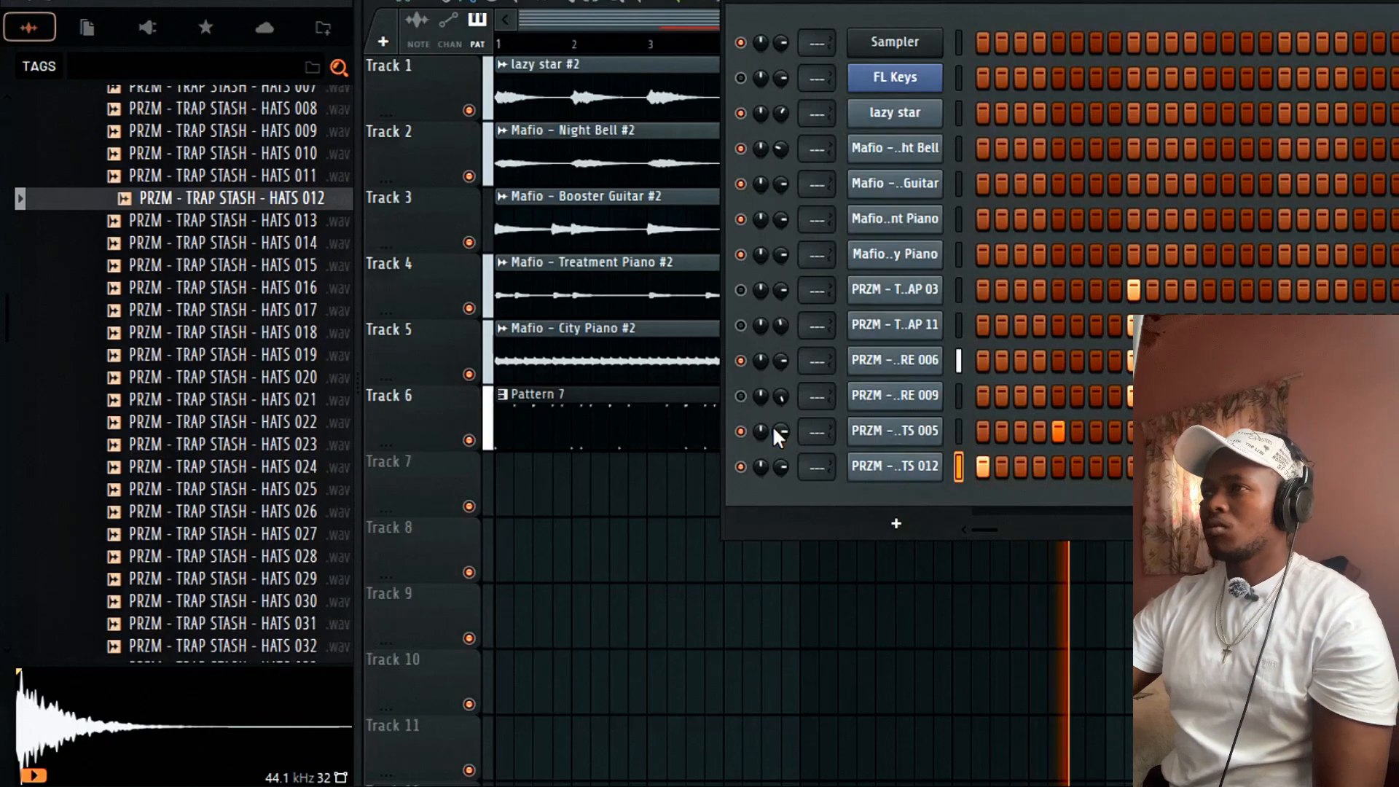
Browse to the producer's sample folder to add the PJ - Abacas (Kick) sample.
click(145, 327)
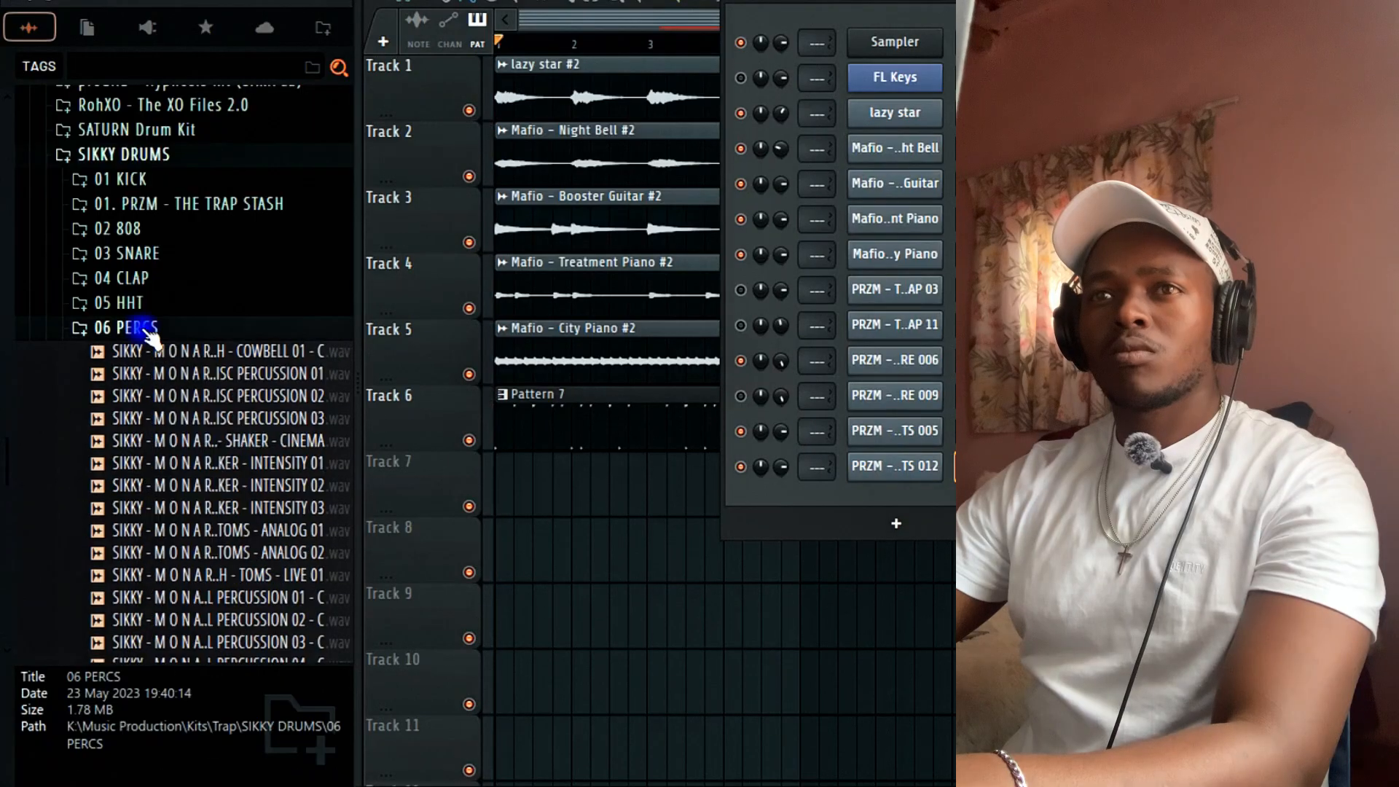
scroll(137, 420, up, 5)
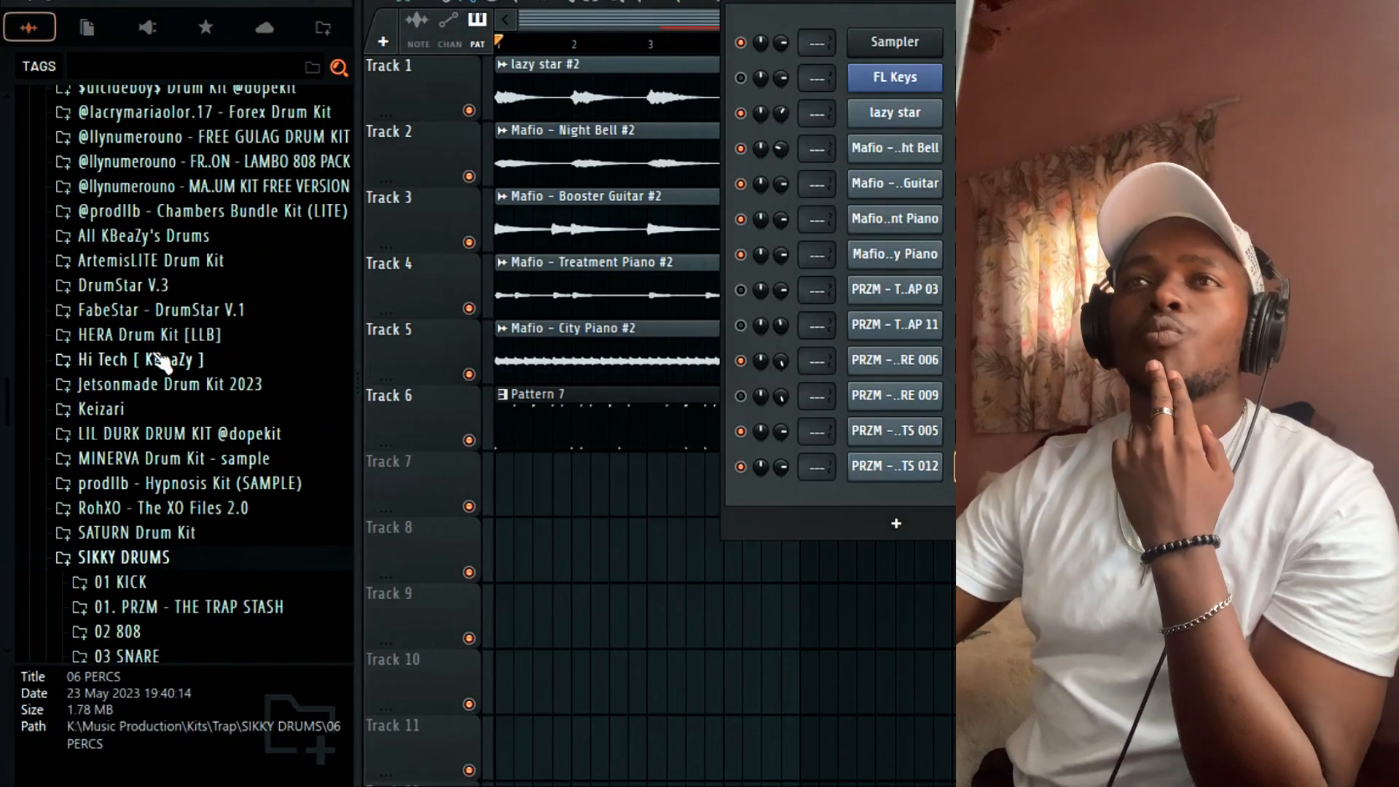
scroll(162, 435, up, 5)
scroll(165, 435, up, 8)
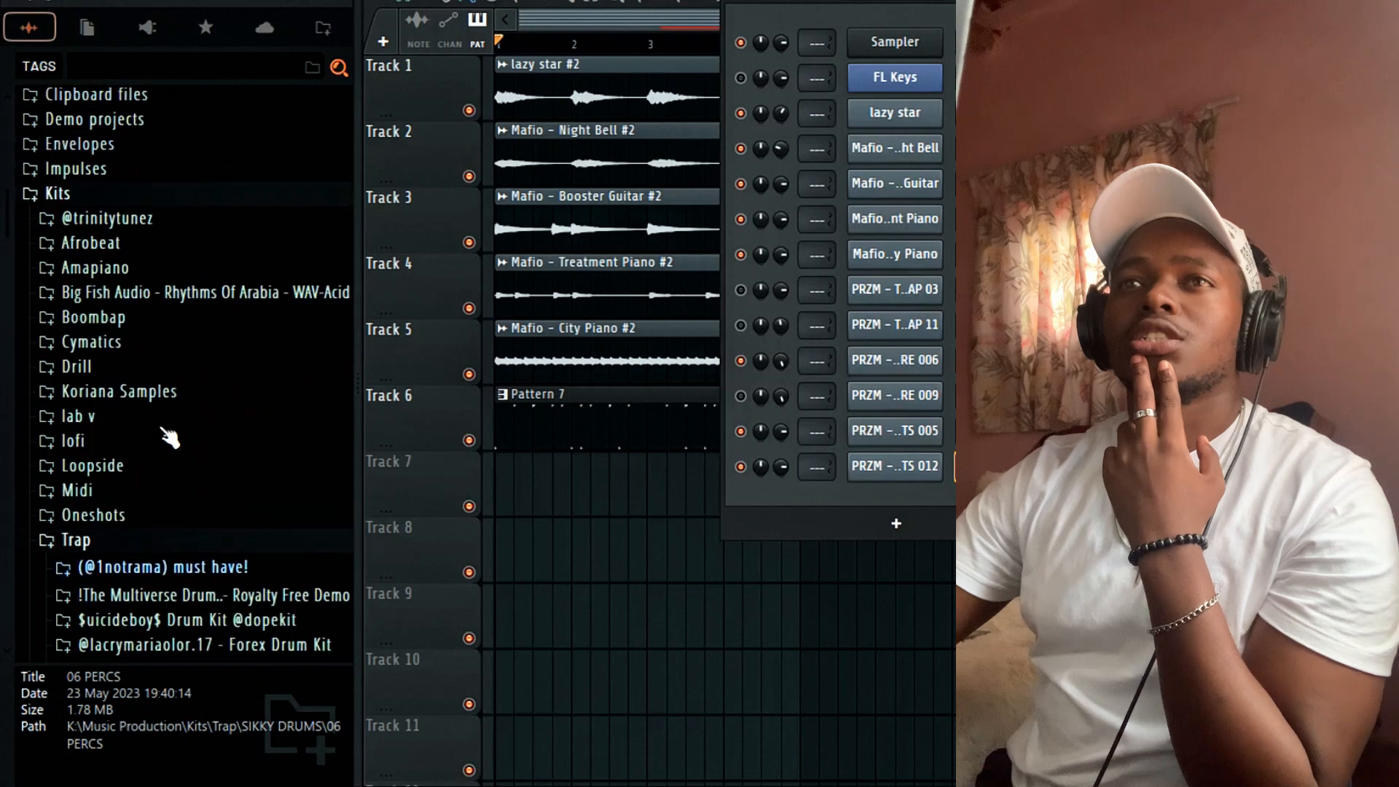
click(139, 232)
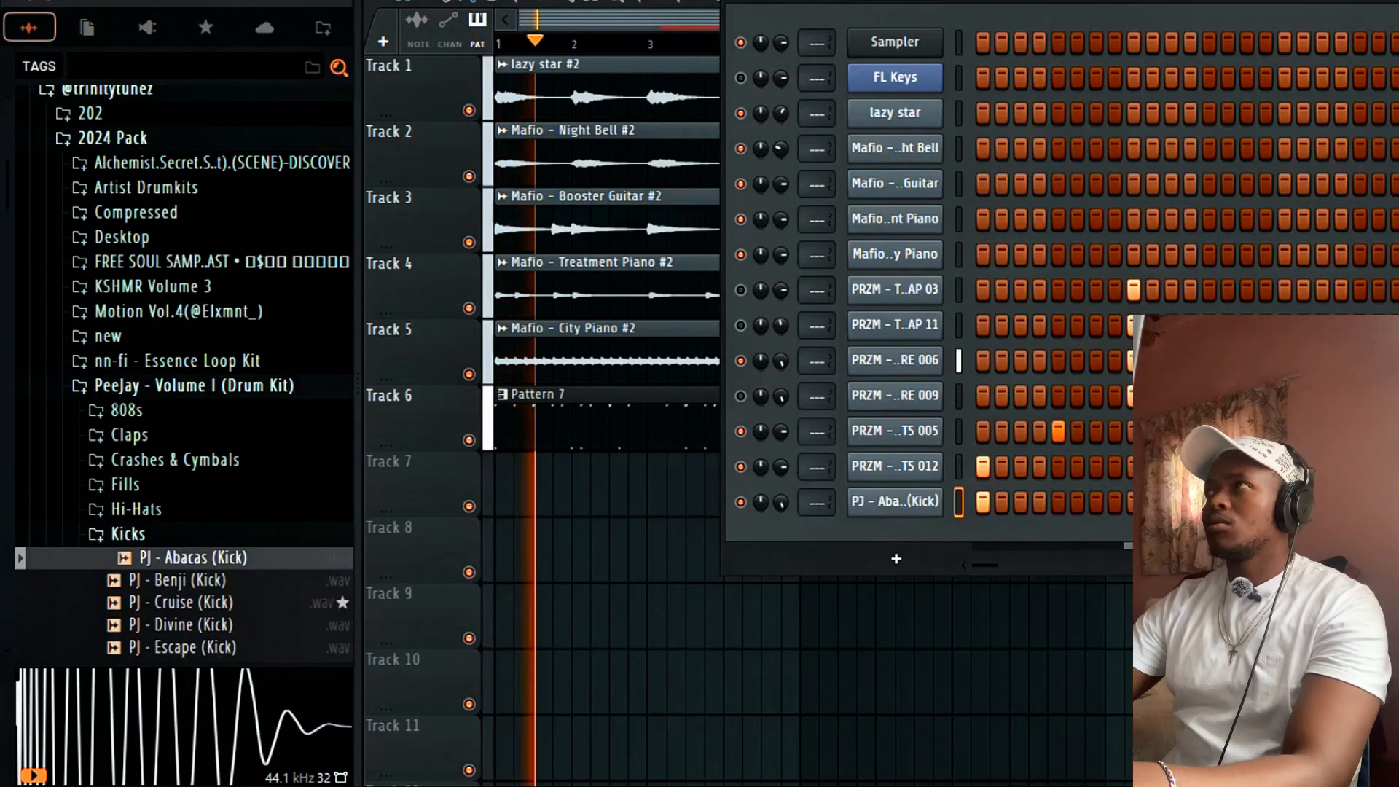
Put Fruity Soft Clipper on the Master track, then open the kick channel's piano roll.
click(1199, 30)
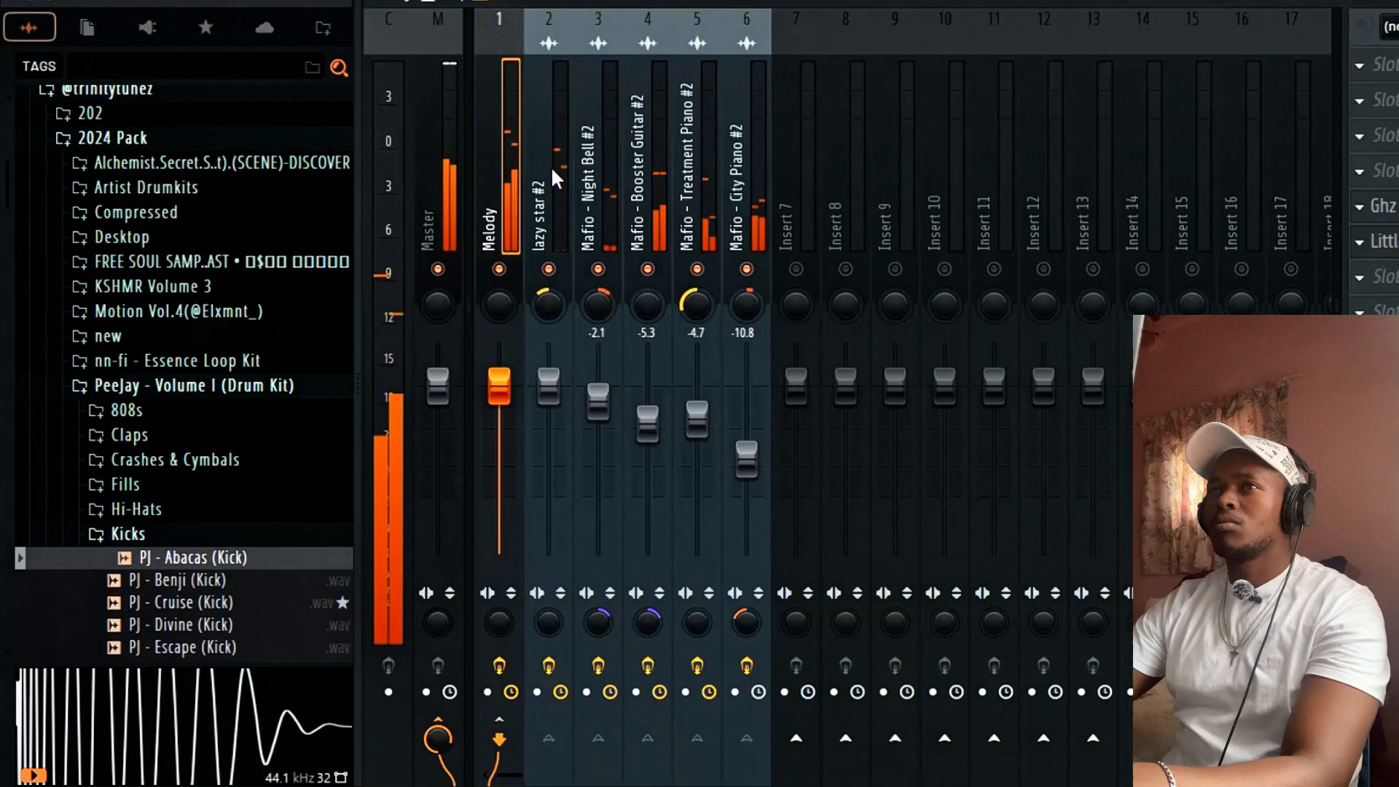
click(439, 167)
click(1359, 207)
mouse_move(1373, 237)
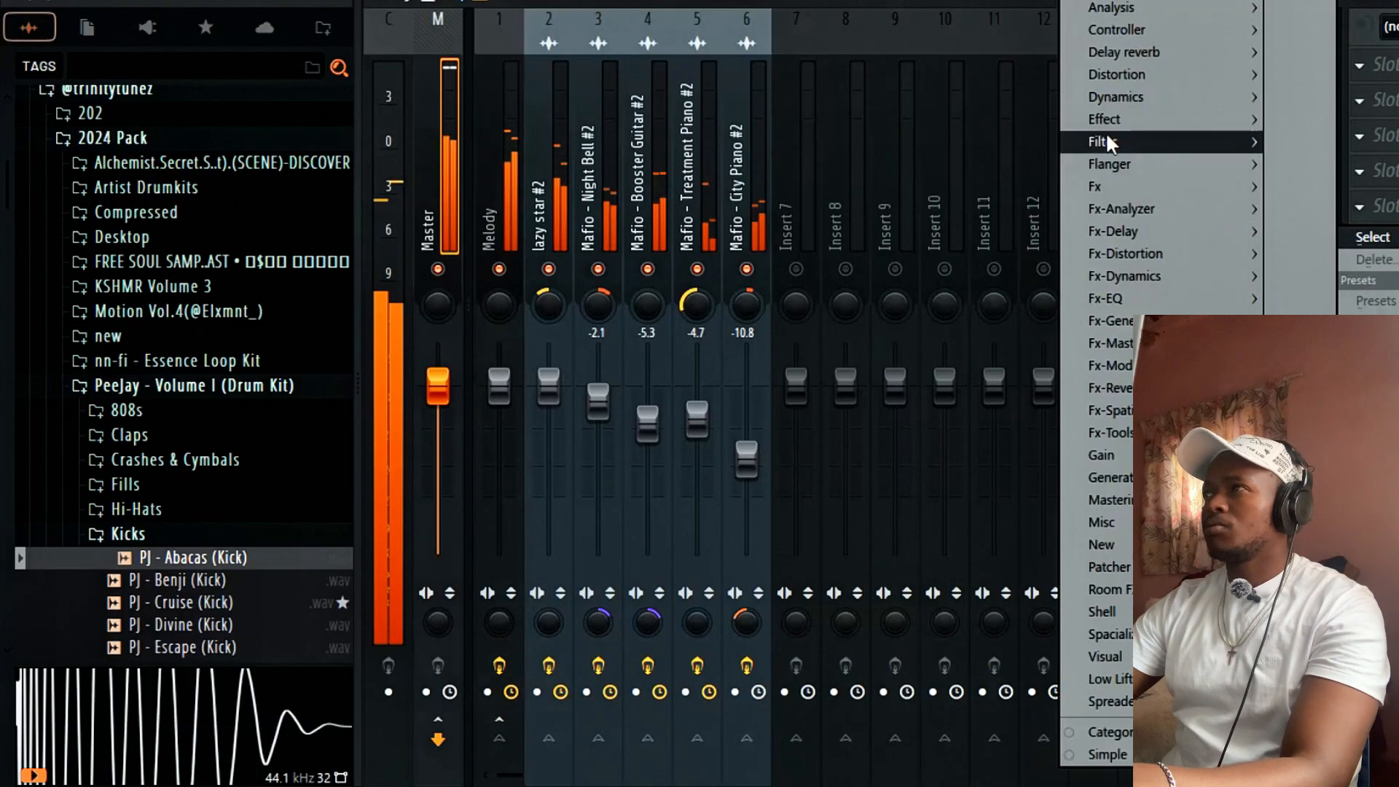
mouse_move(1125, 105)
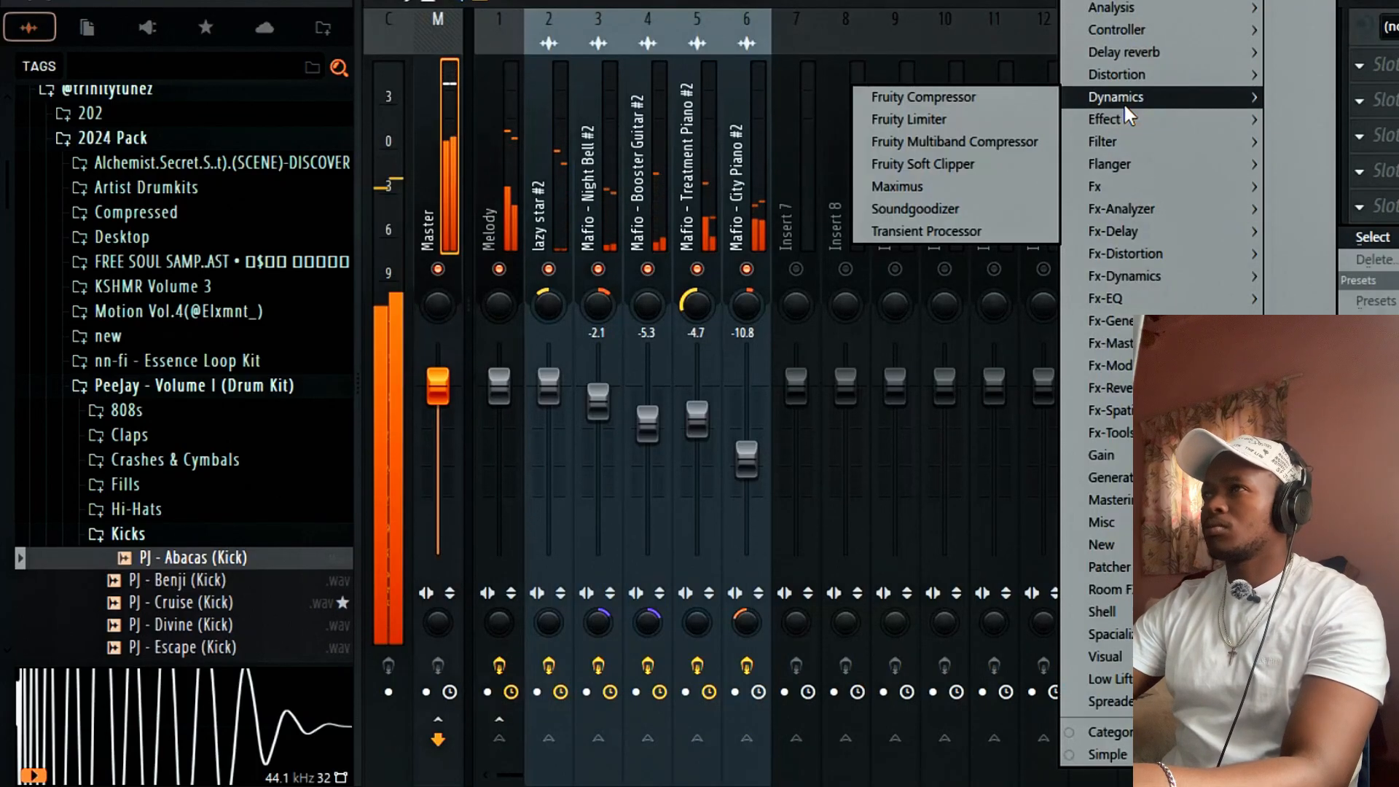
click(989, 162)
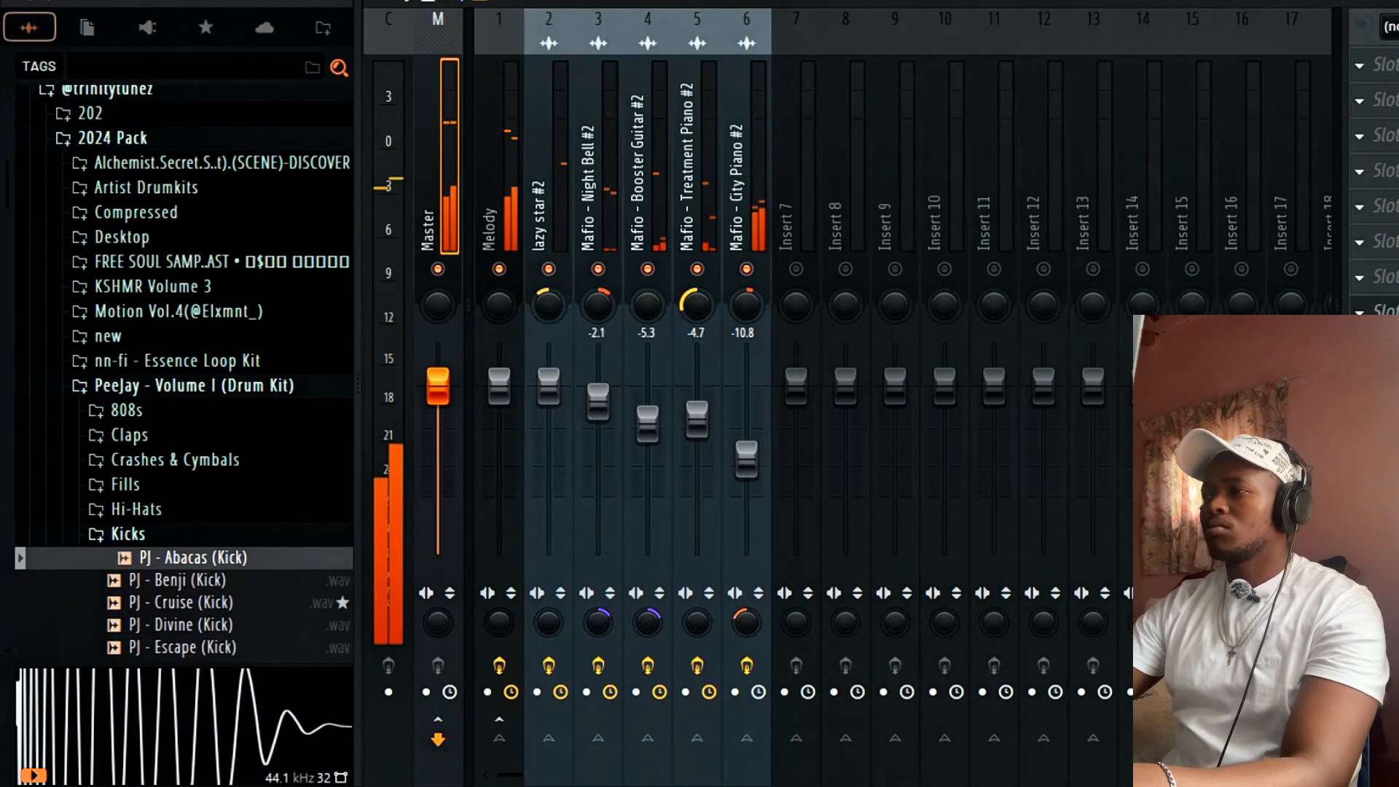
key(F9)
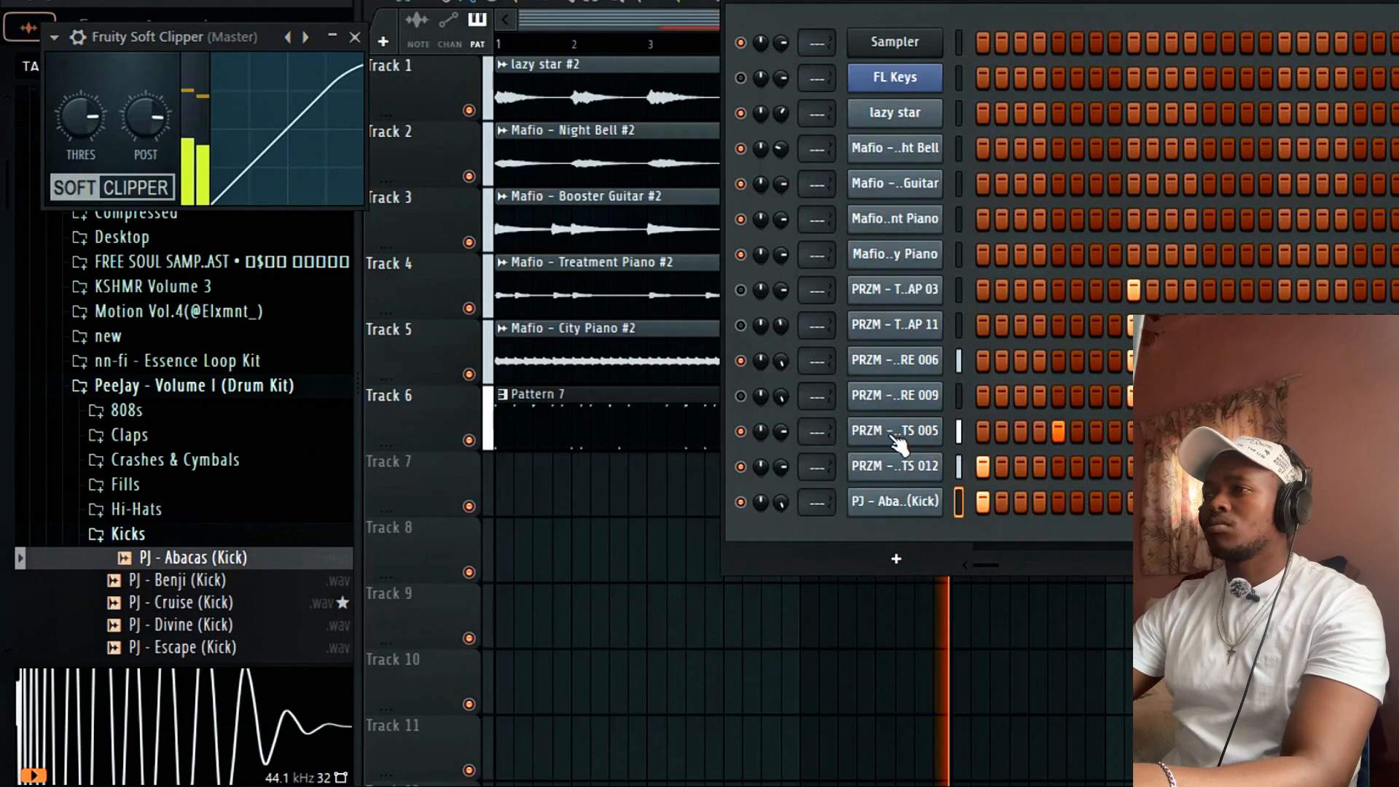
right_click(928, 503)
click(1003, 427)
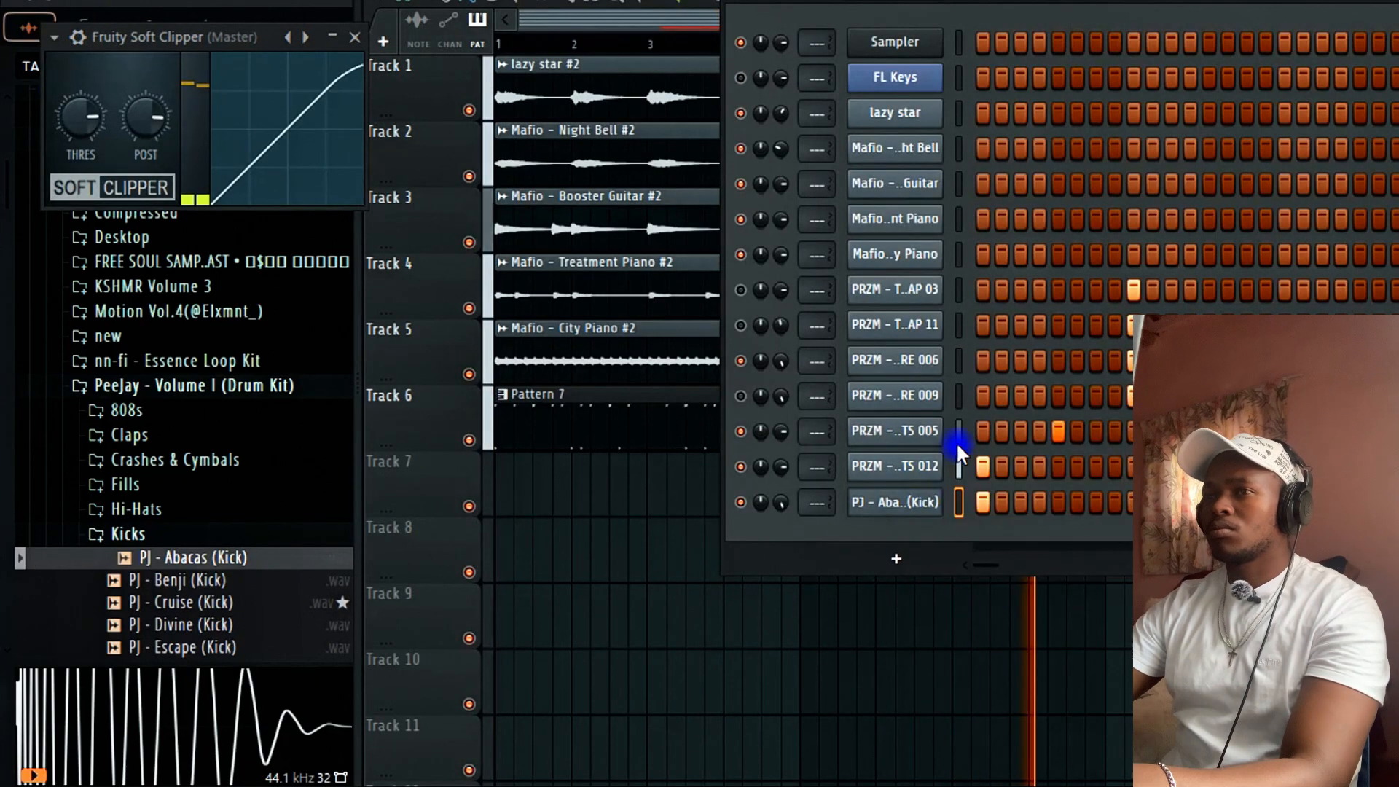
Draw five C5 kick notes across bars 1–3 of the kick's piano roll, hiding the browser for room.
click(355, 37)
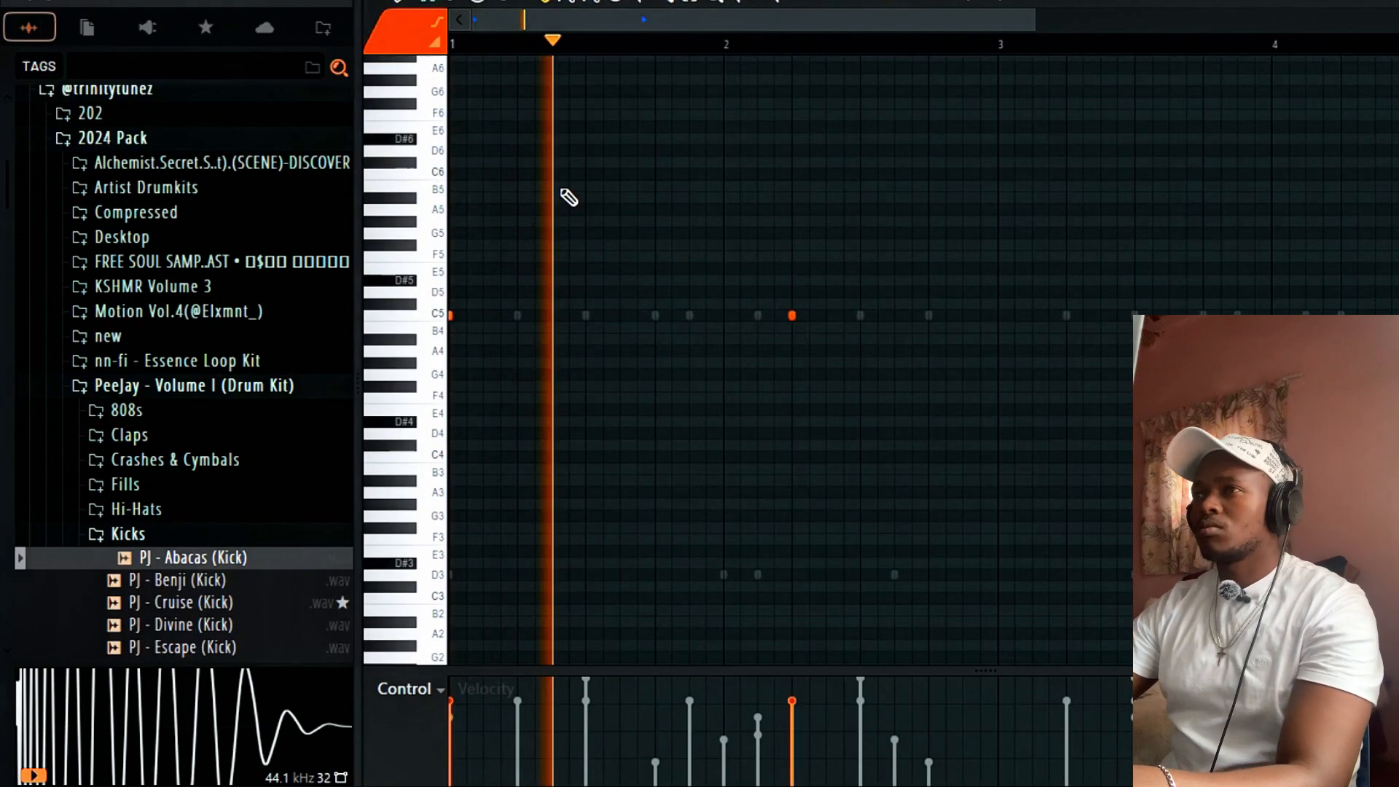
click(894, 315)
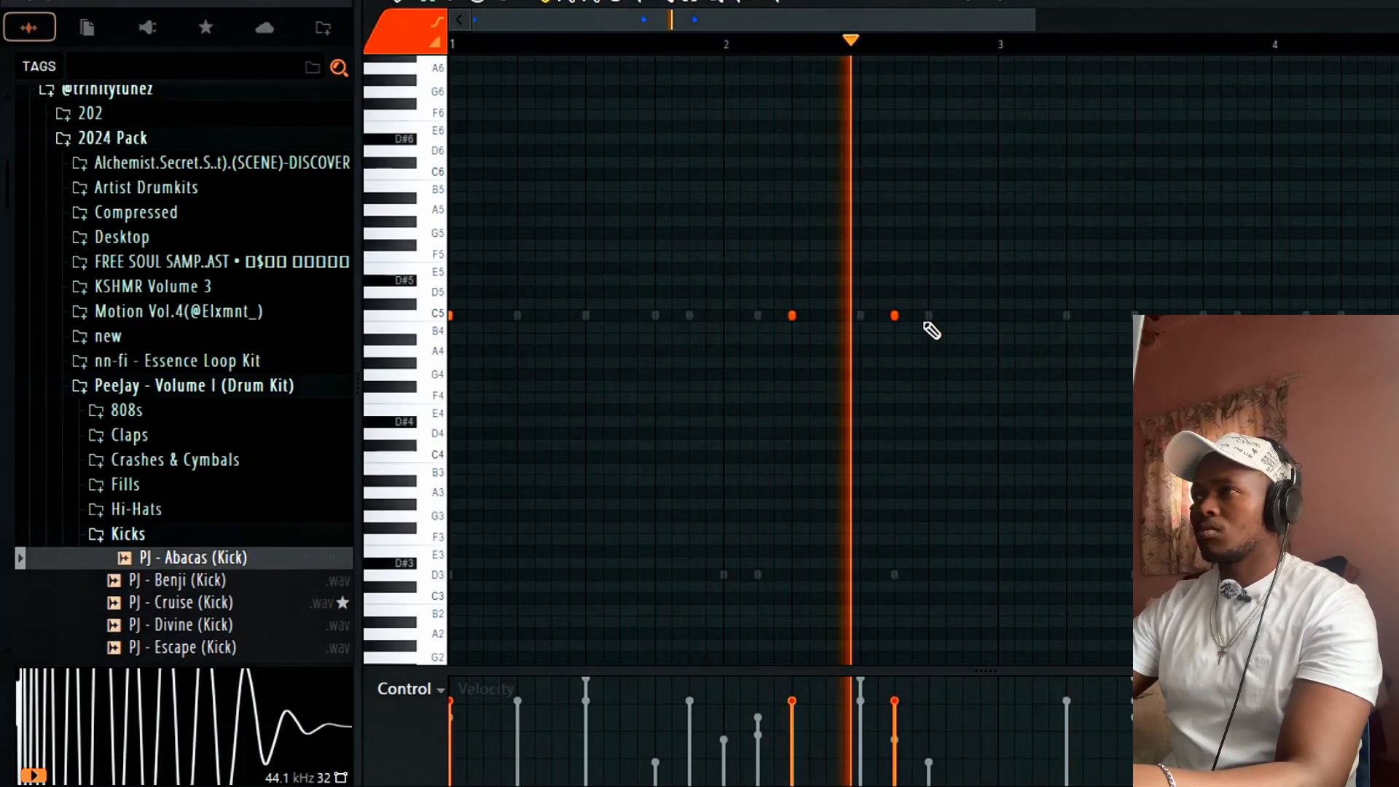
click(1012, 316)
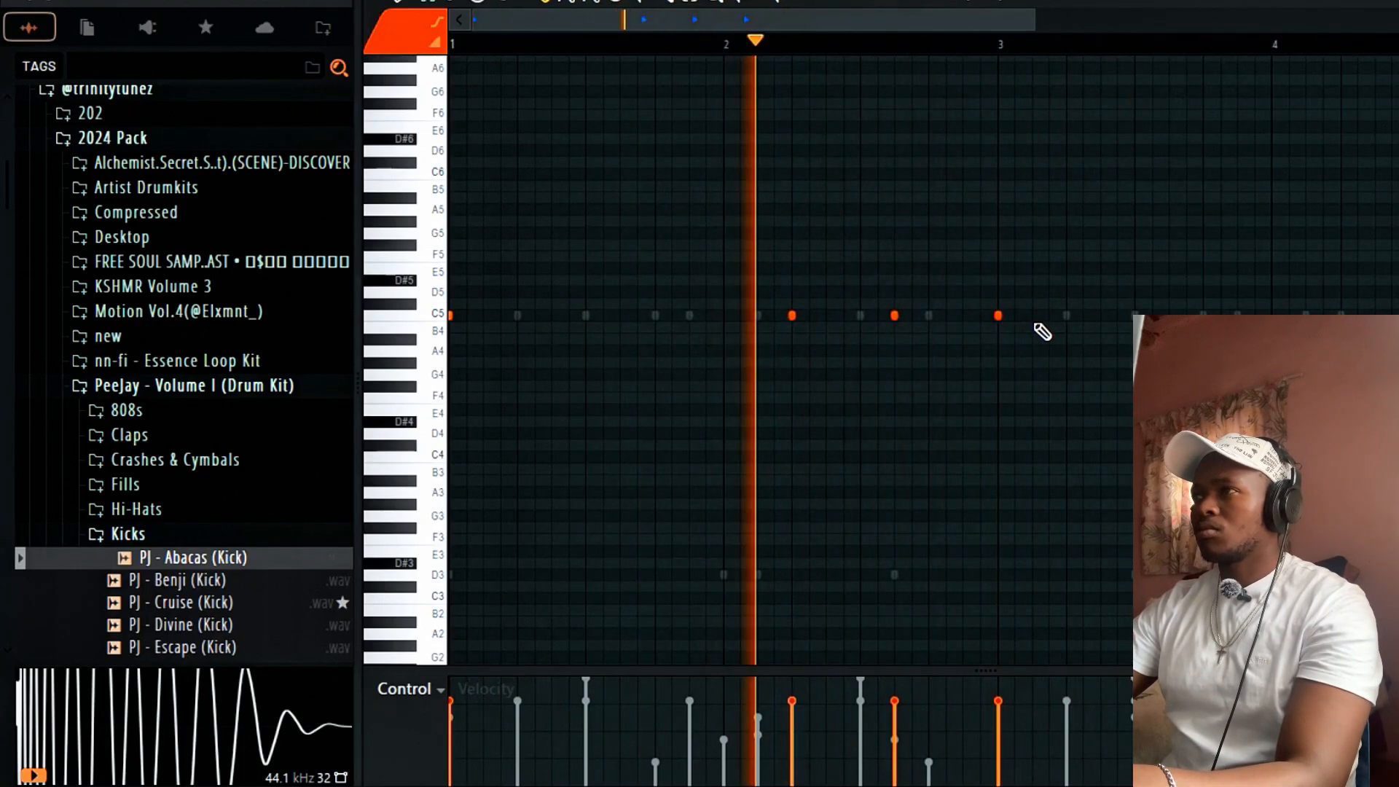
click(1033, 316)
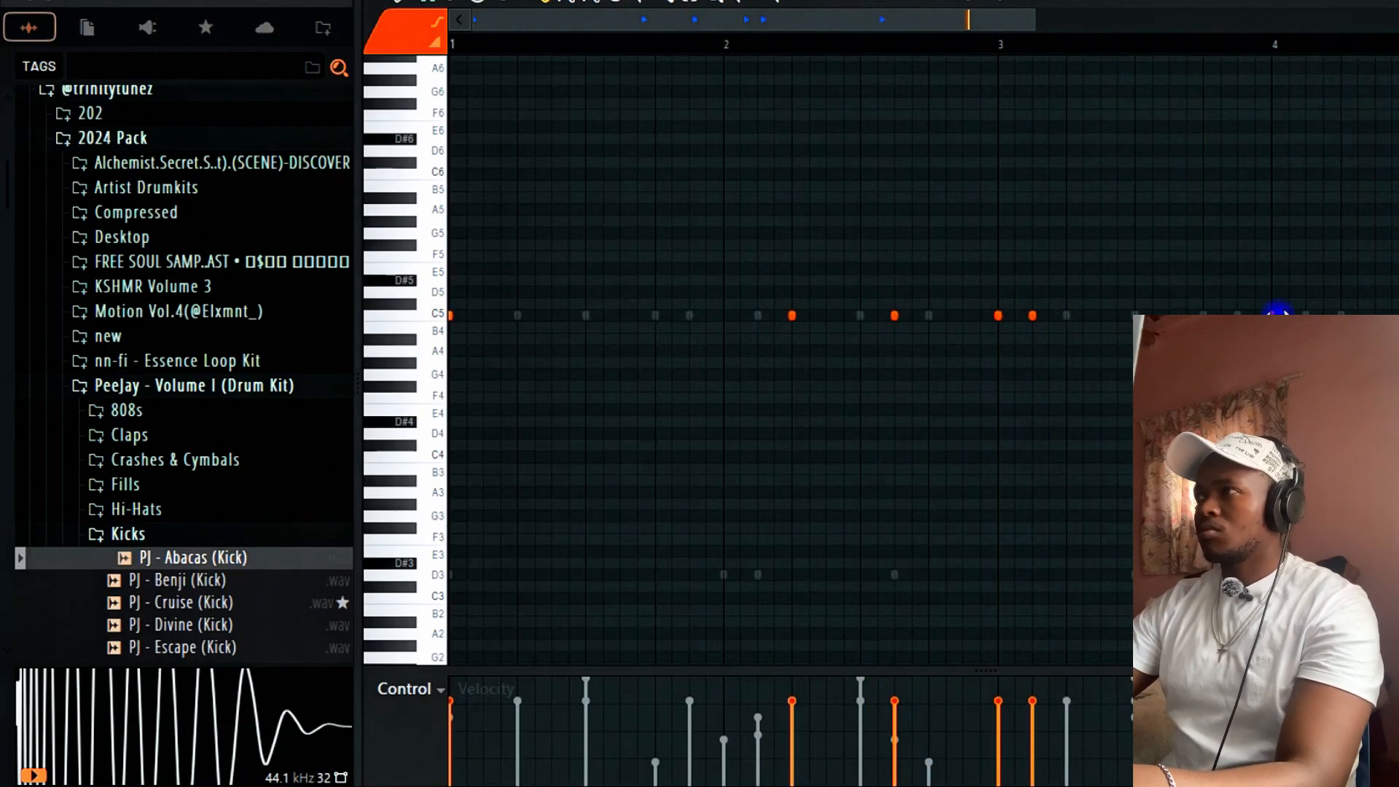
drag(1026, 20, 1171, 6)
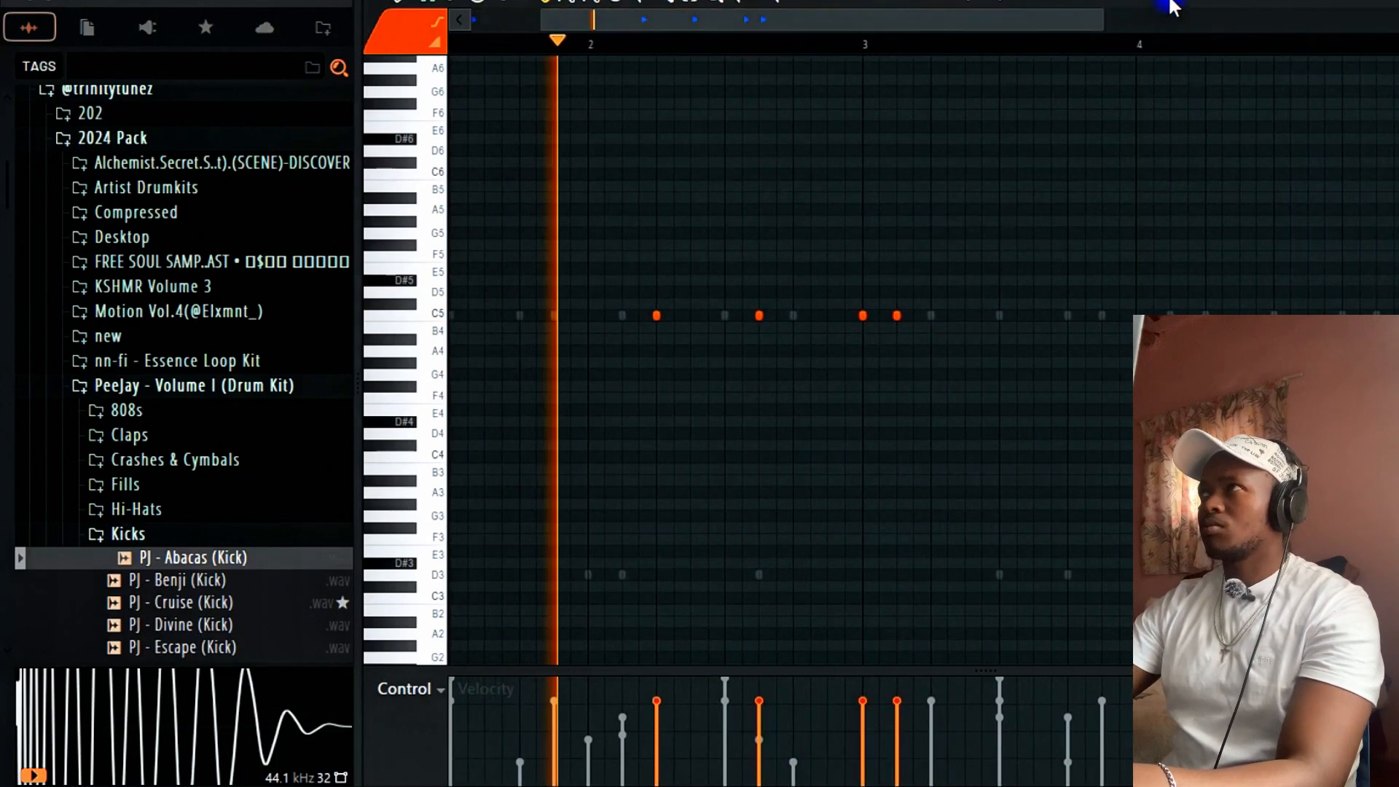
key(alt+F8)
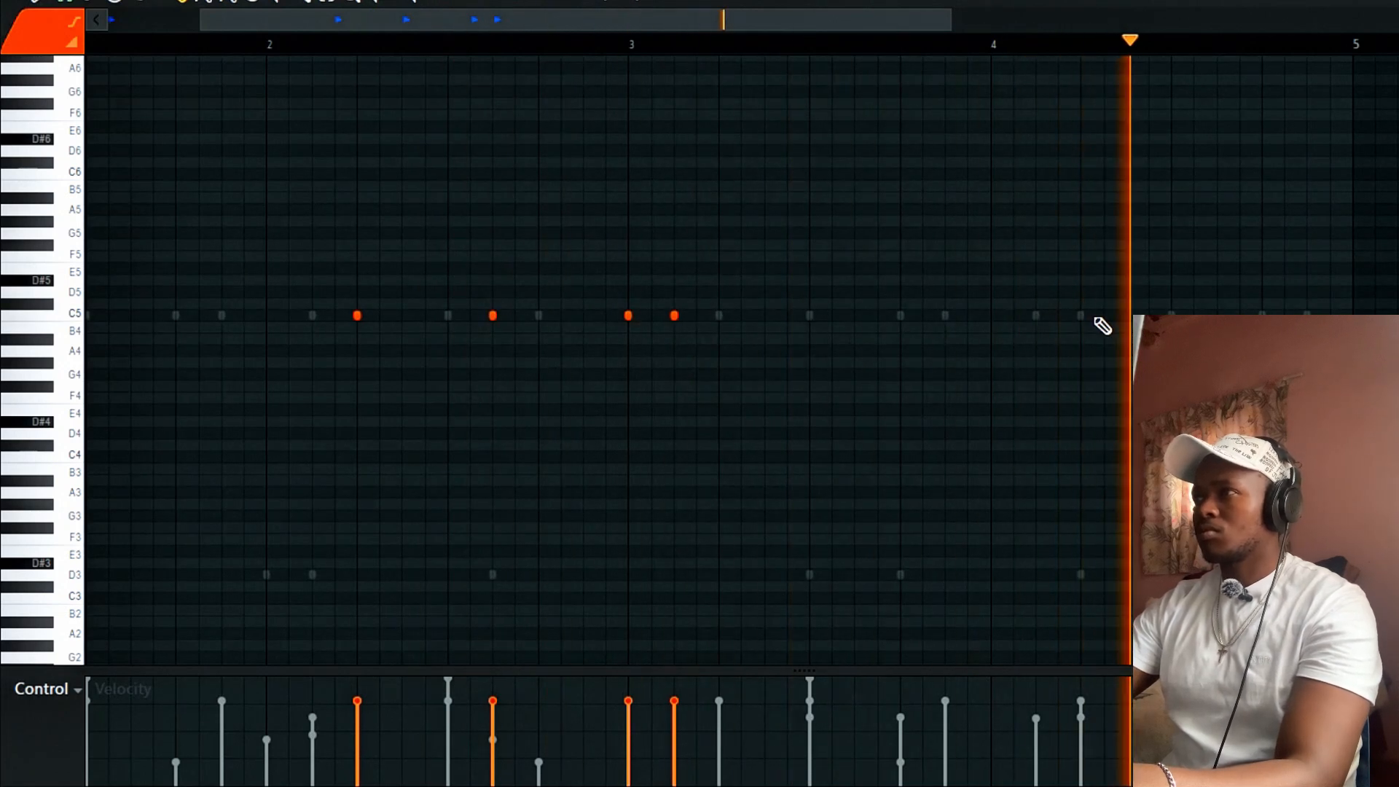
click(1081, 316)
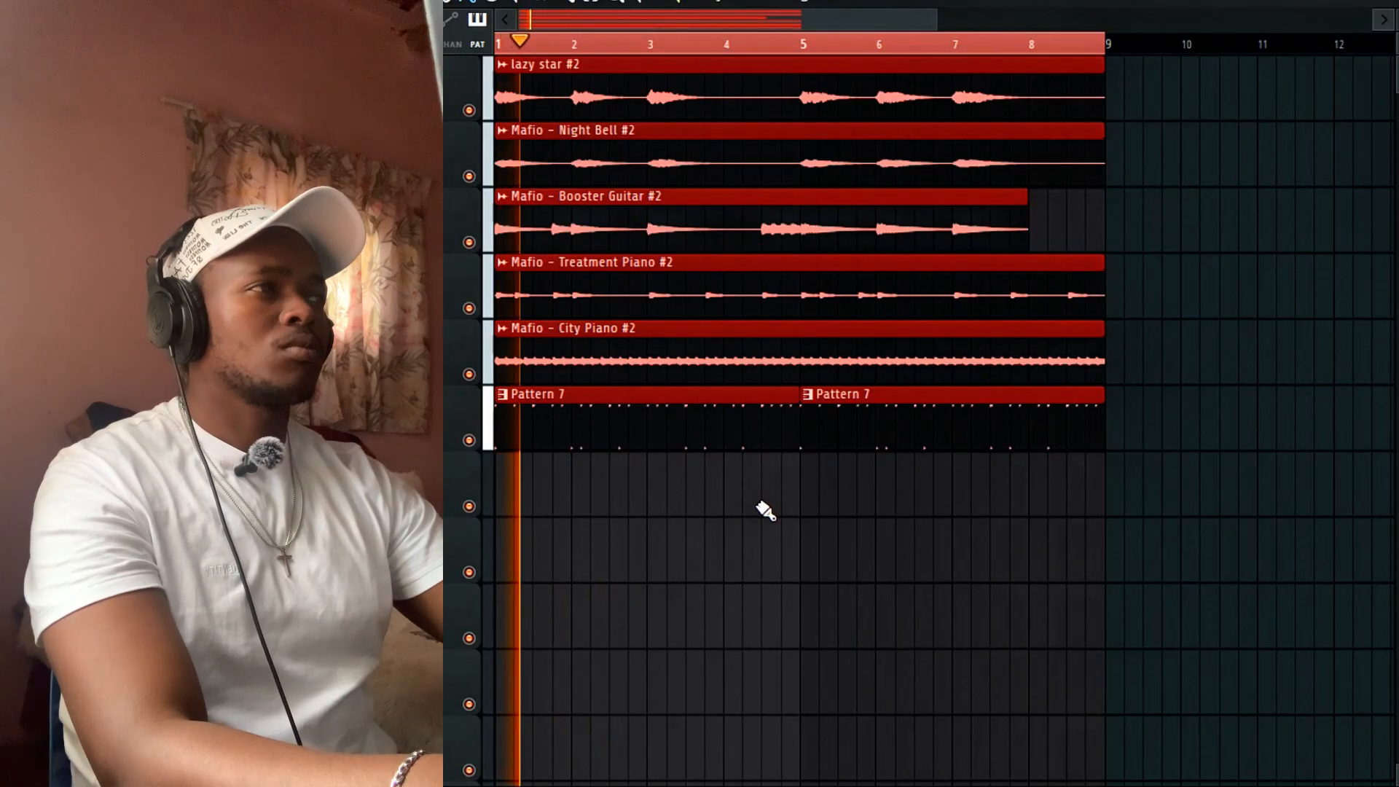
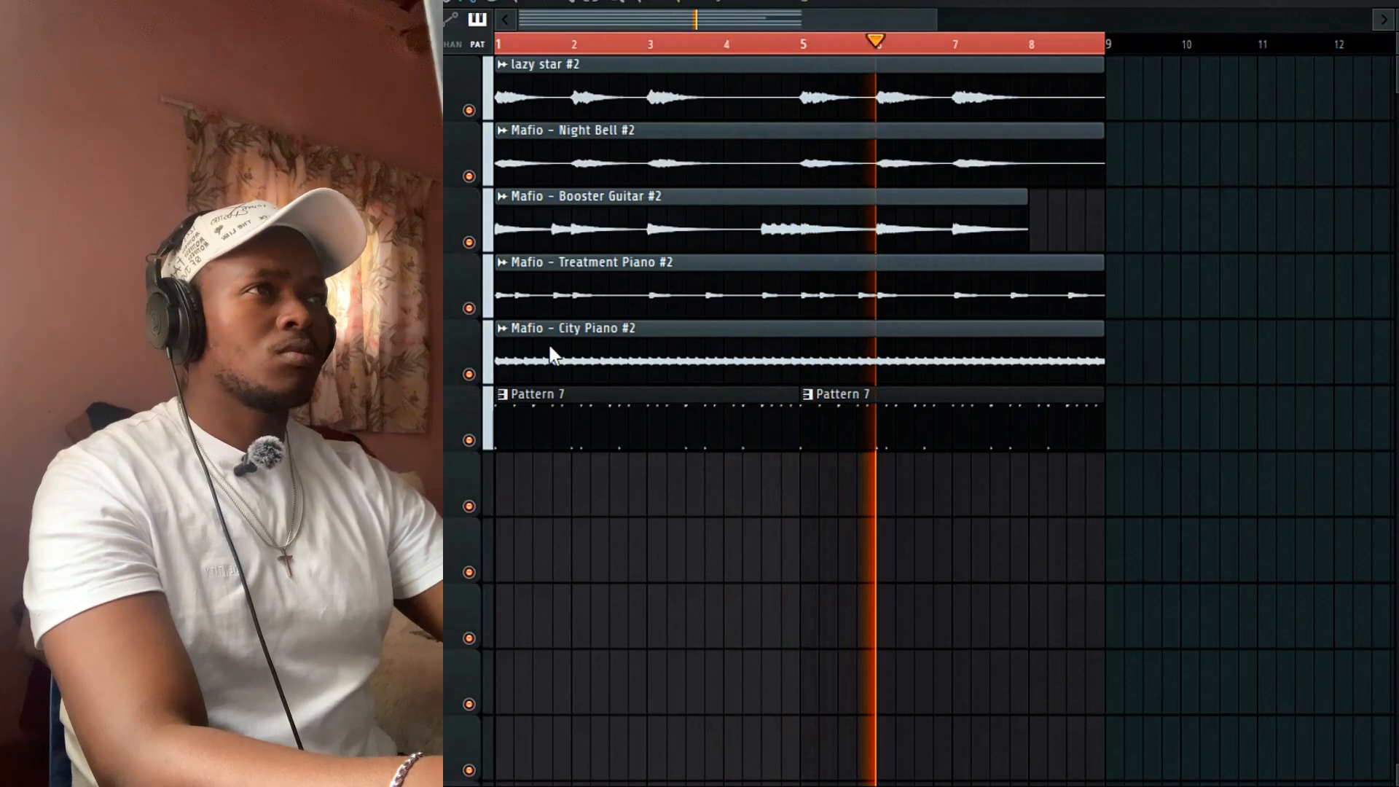
Check an audio clip's Sampler settings, then bring up the Channel Rack over the playlist.
double_click(739, 230)
click(873, 219)
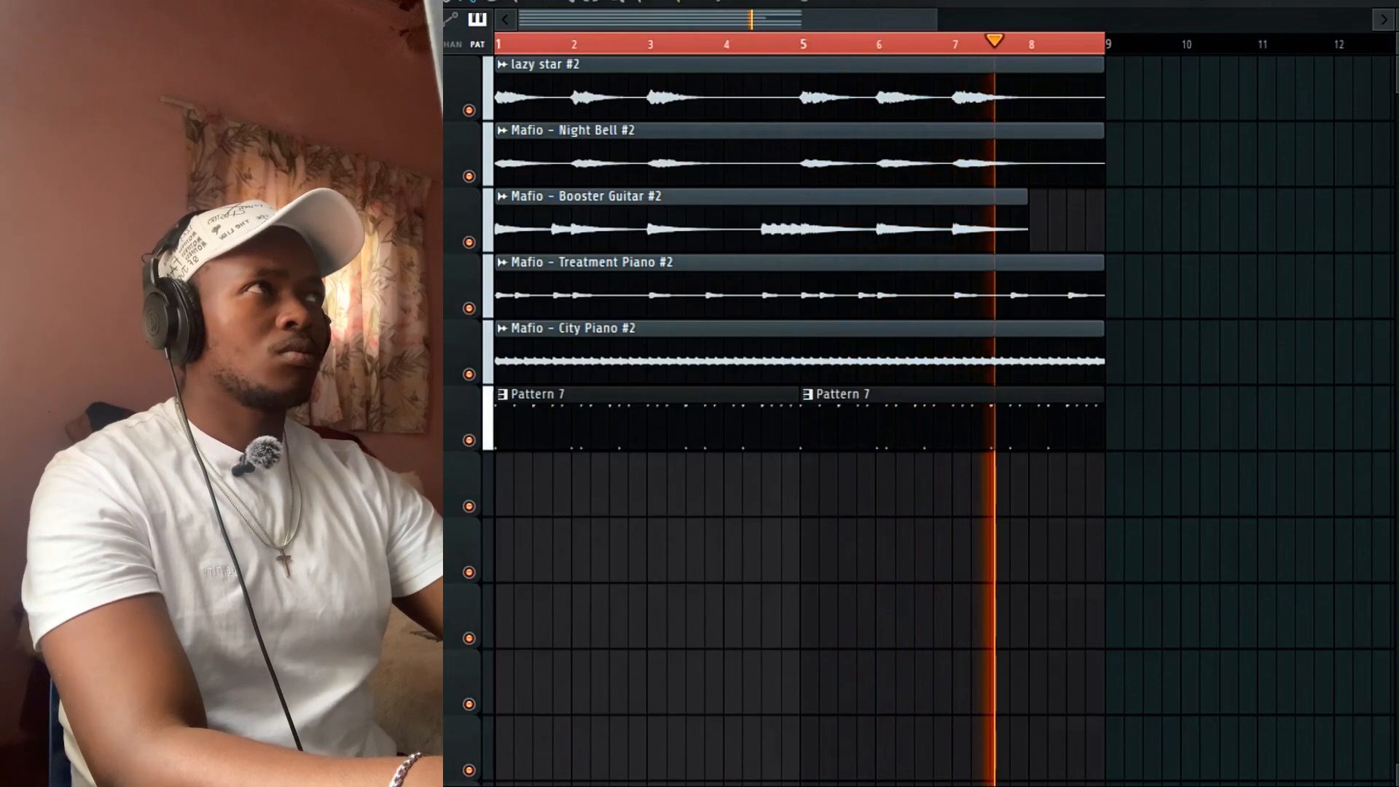
key(F6)
Fill the last hi-hat row on every 4th step and swap its sample to PJ - Mein.
right_click(542, 536)
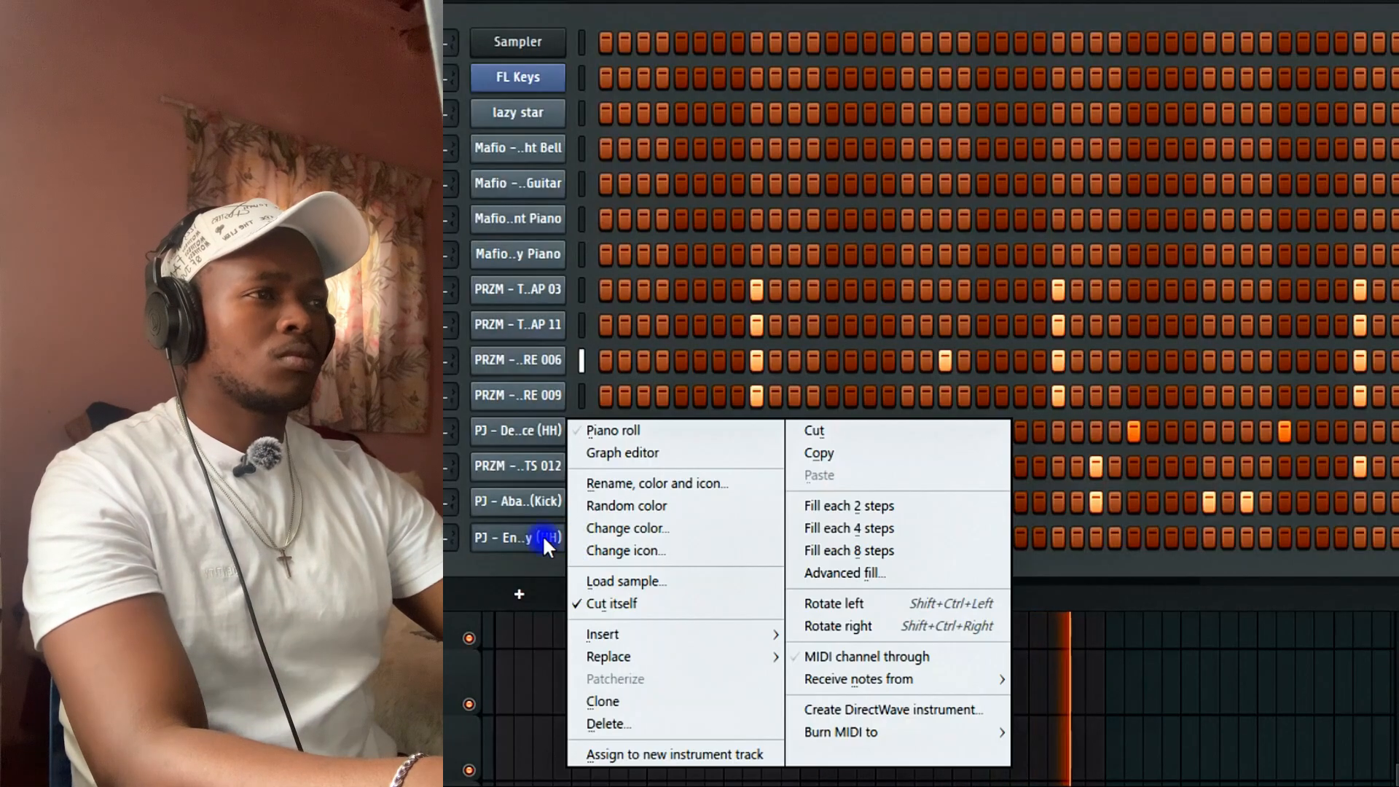
click(837, 526)
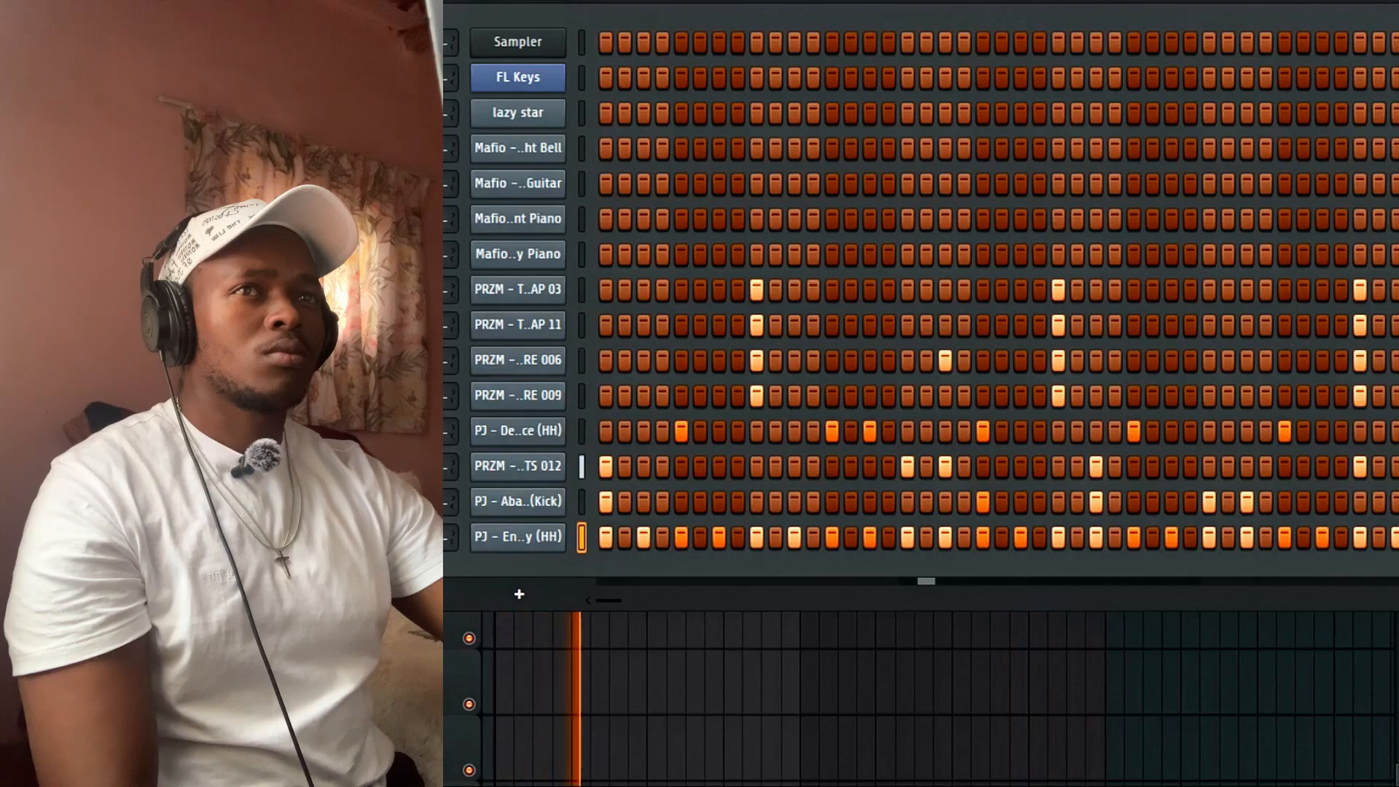
right_click(218, 257)
click(321, 372)
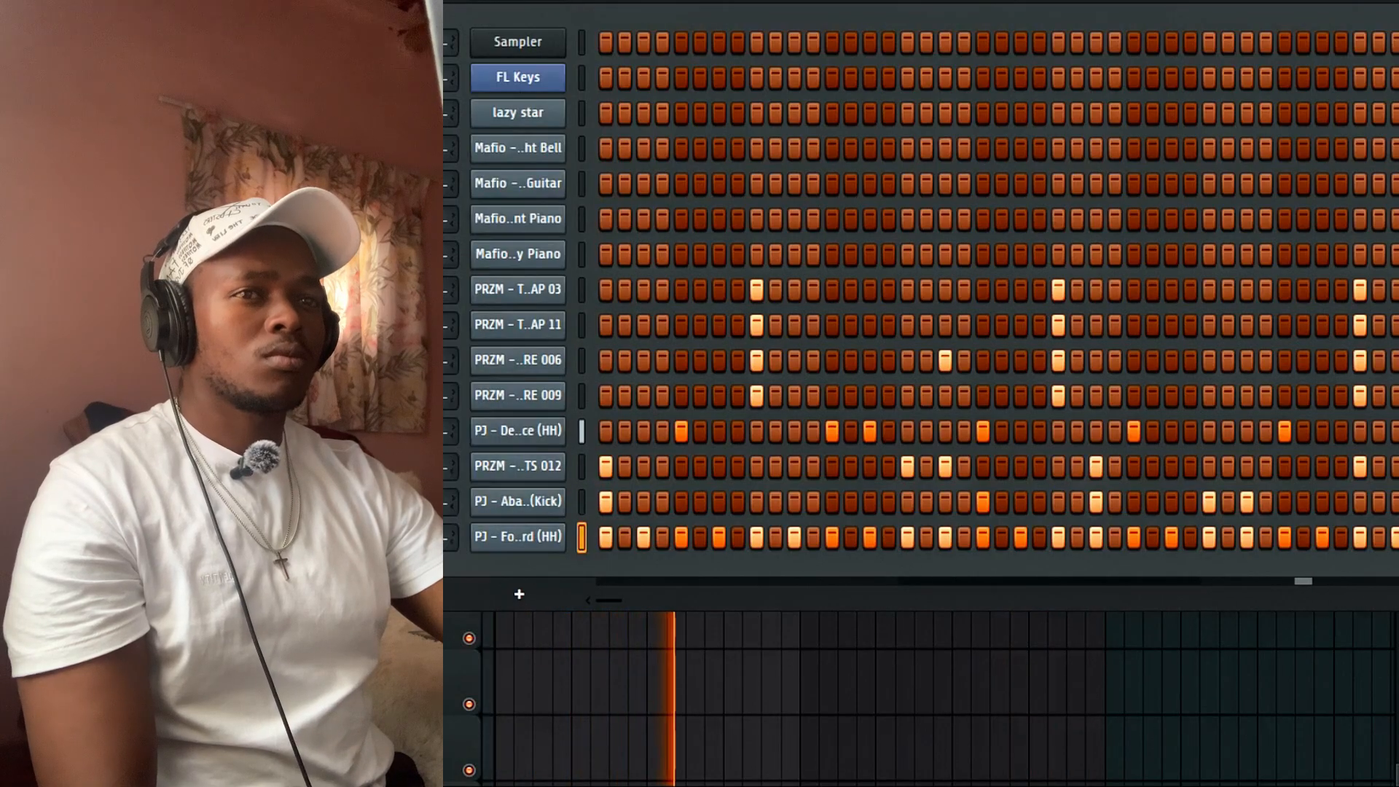
right_click(219, 257)
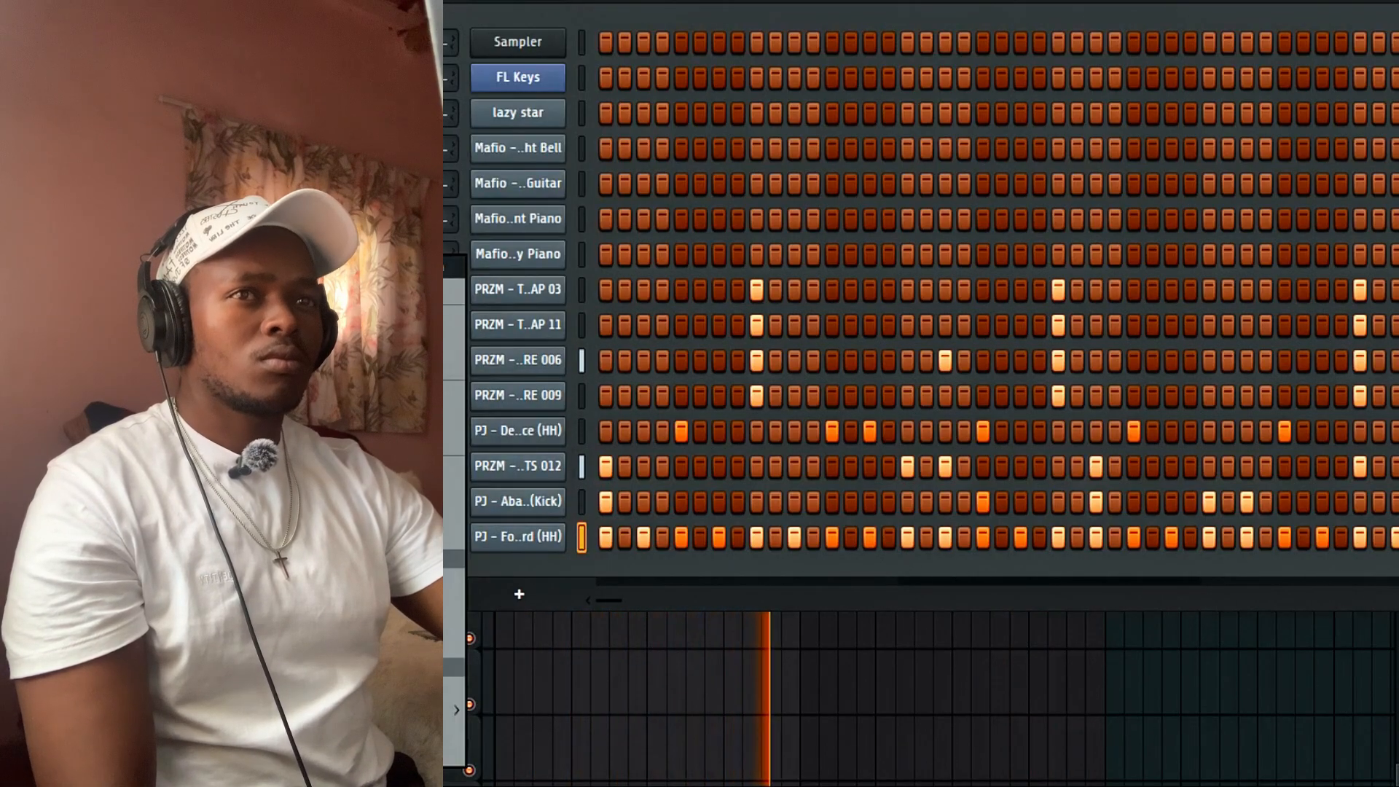
click(321, 291)
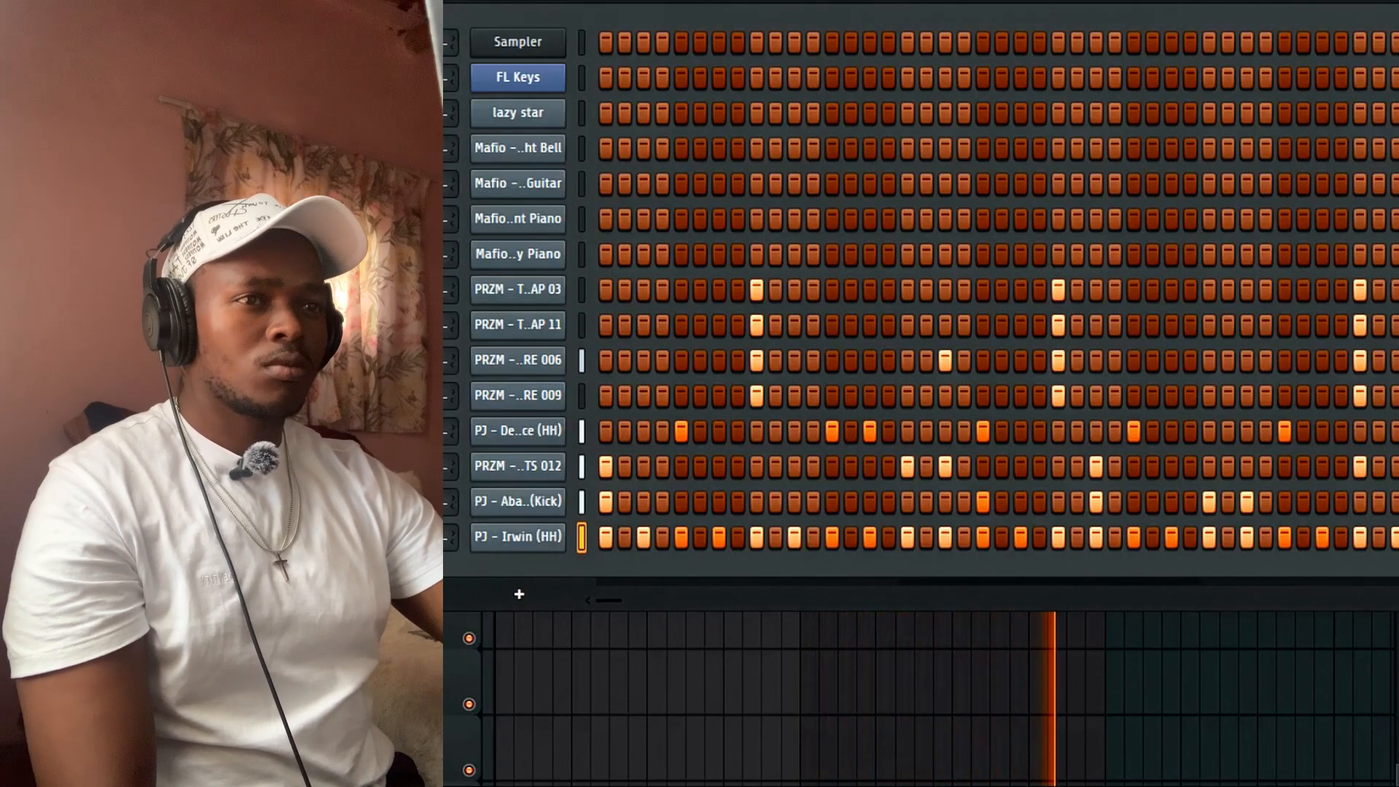
Add a PJ - Pacific (HH) row with the first hat pattern pasted in, plus a PJ - Cage (OH) channel.
click(321, 292)
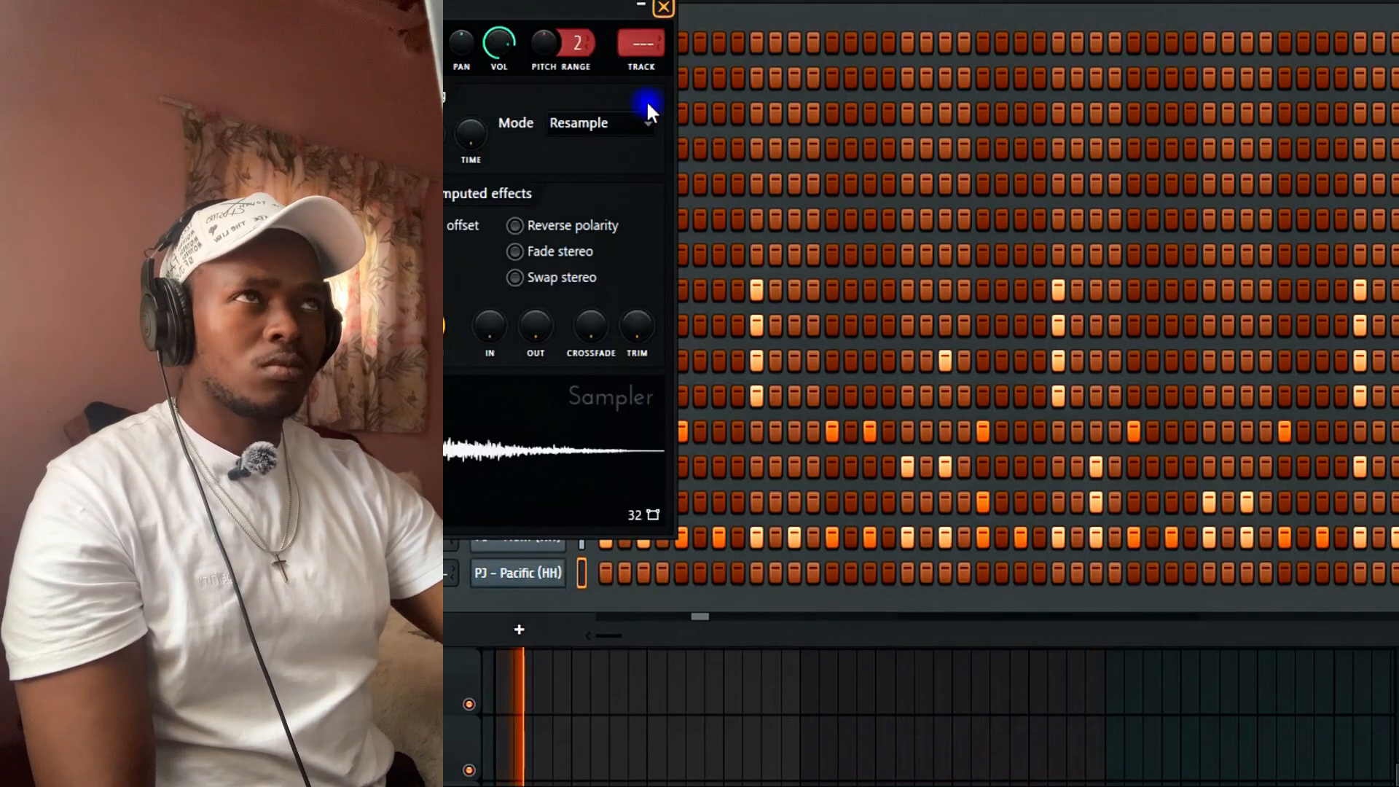
click(663, 7)
right_click(532, 433)
click(814, 451)
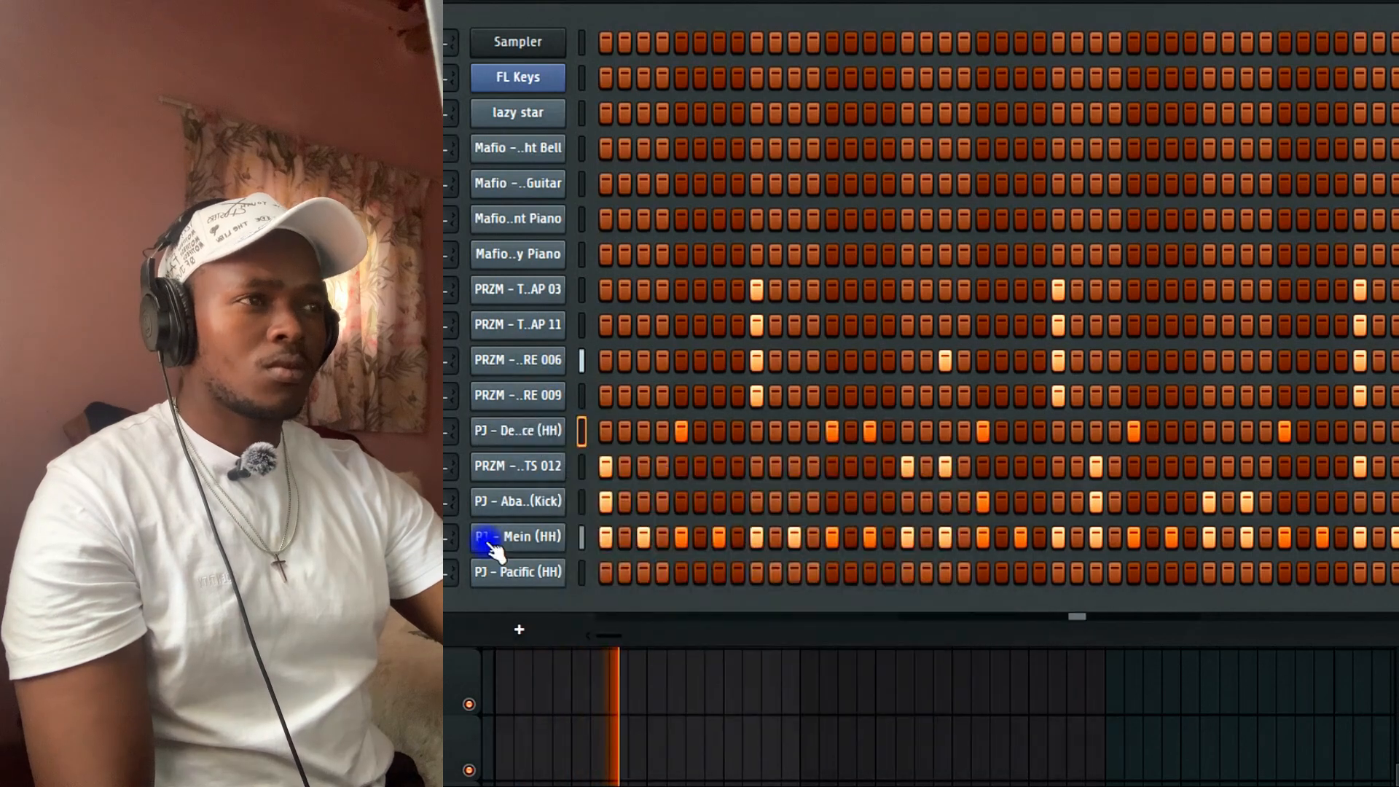
right_click(565, 555)
click(881, 474)
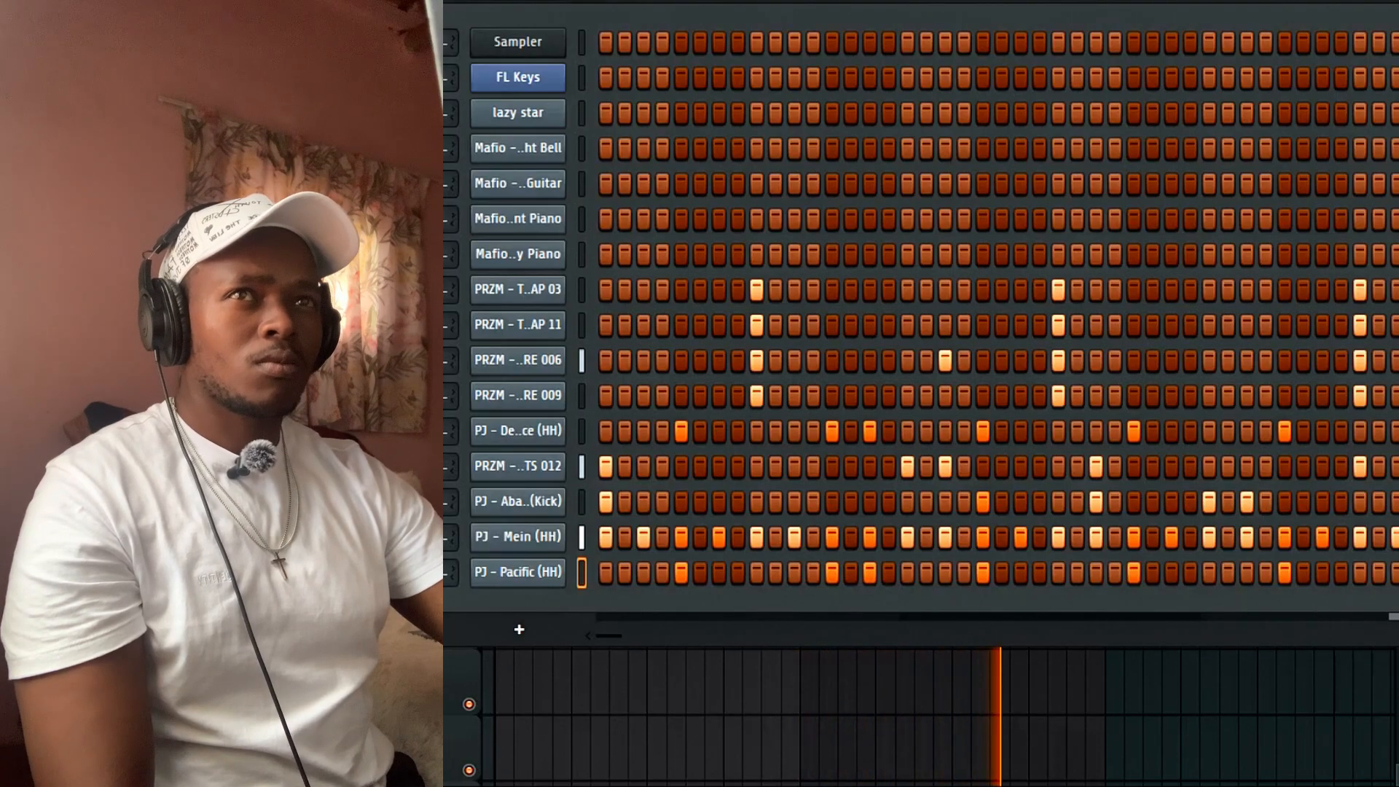
click(462, 264)
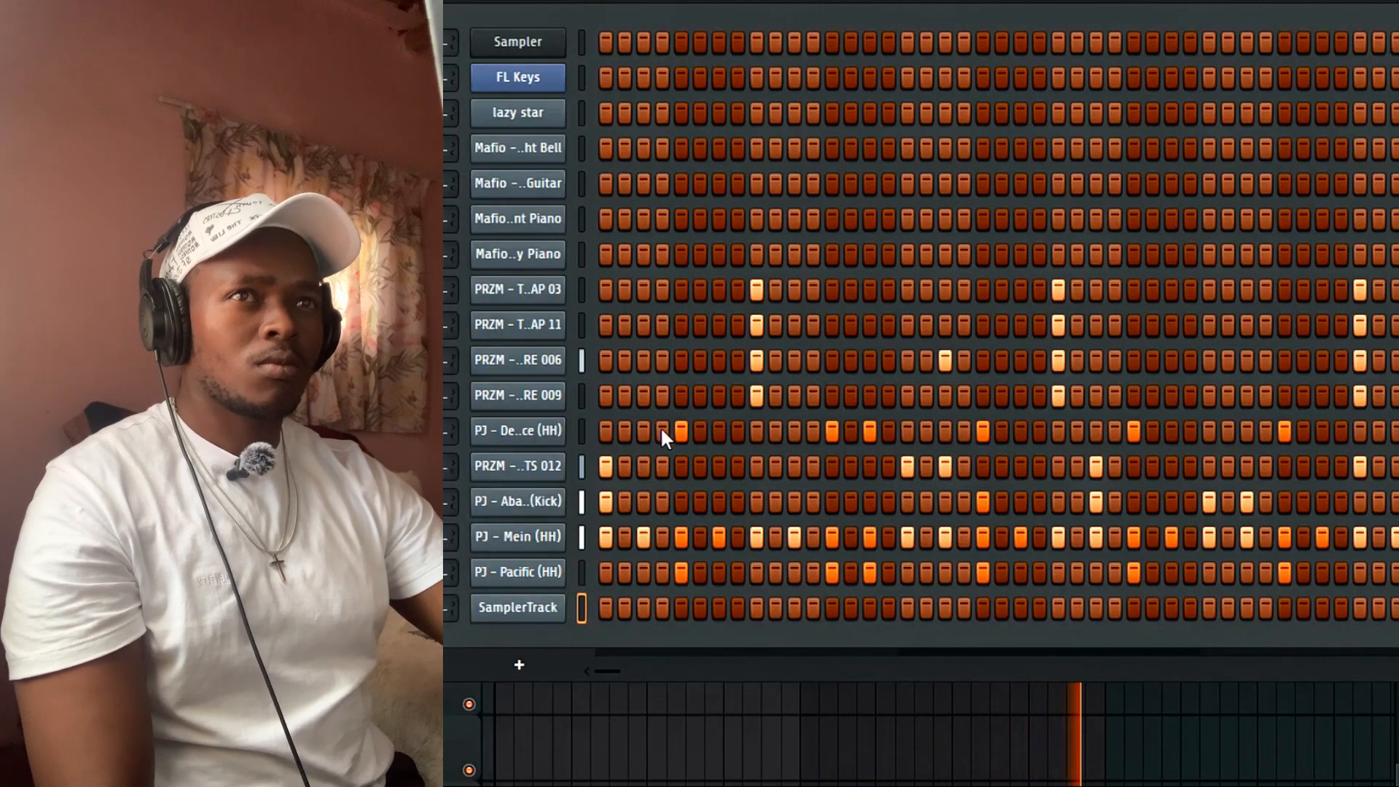
click(701, 39)
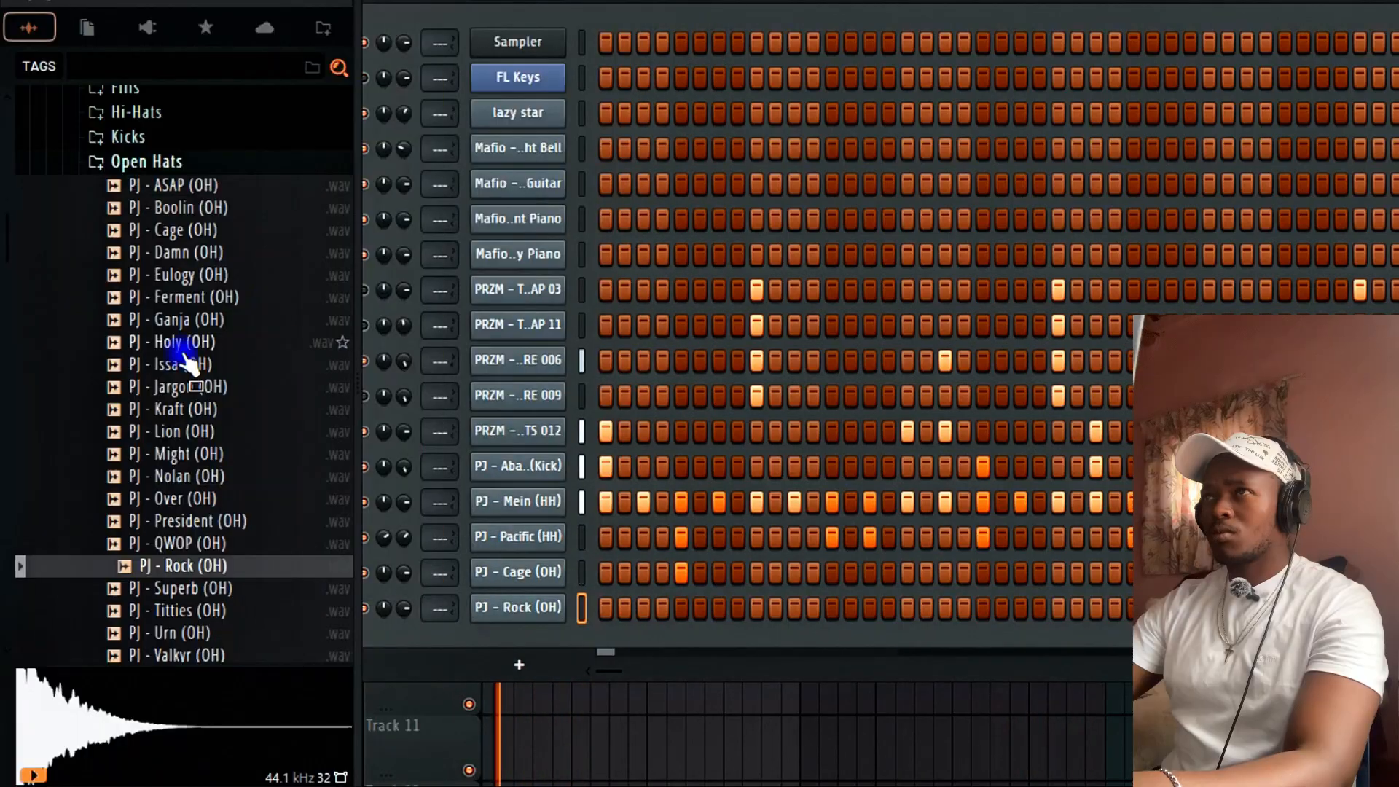
Audition Hi-Hats folder samples and drop PJ - TF3 (HH) onto the Pacific channel.
scroll(168, 348, up, 4)
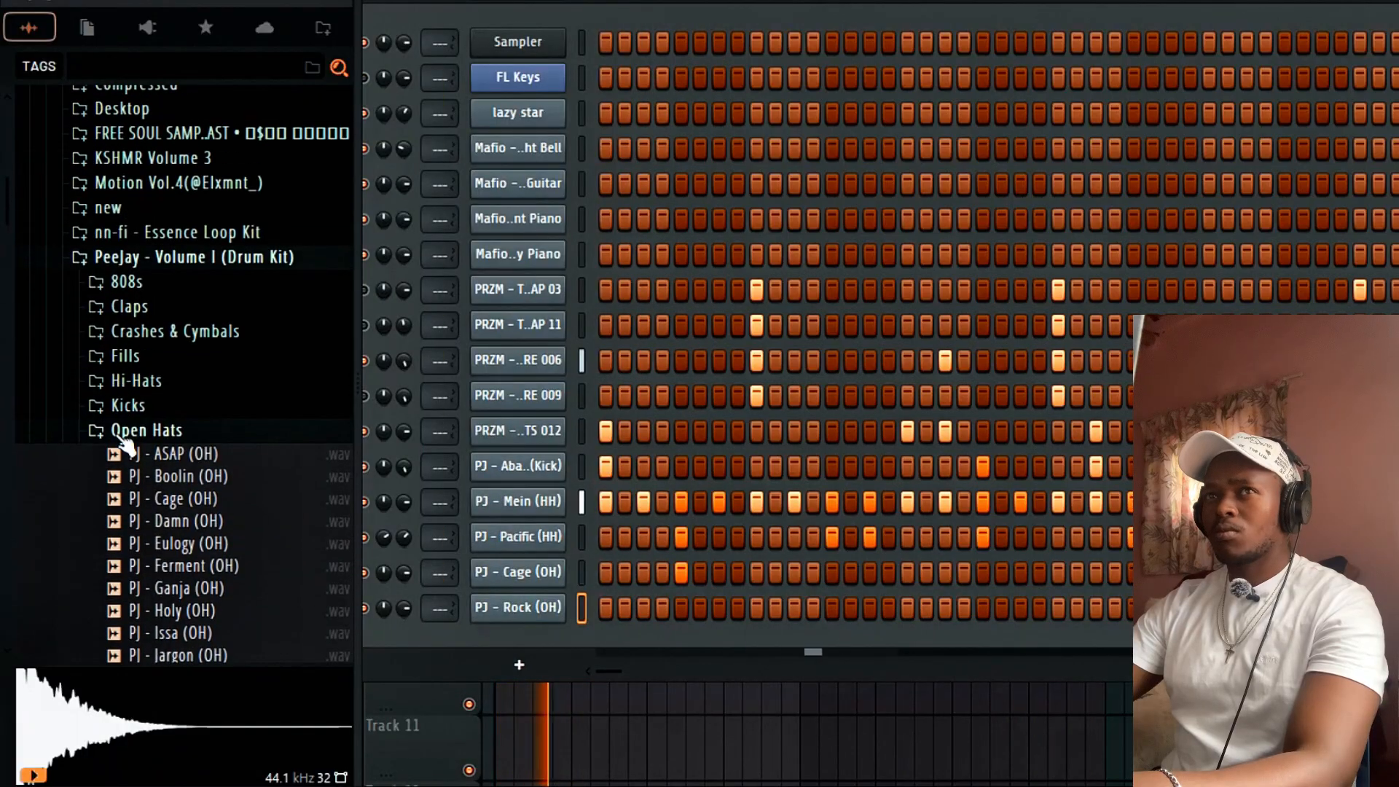
click(142, 381)
drag(159, 400, 175, 420)
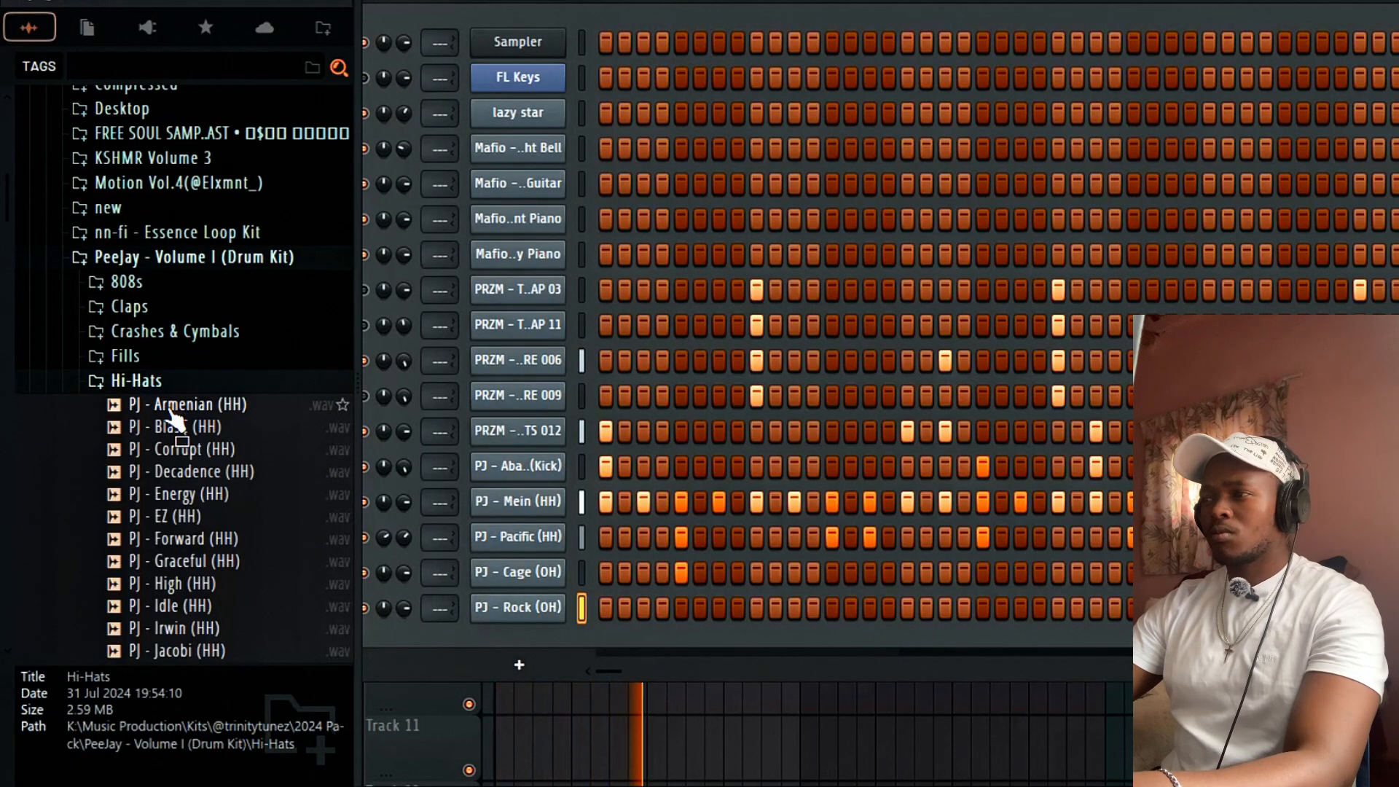
click(172, 471)
click(187, 494)
scroll(218, 578, down, 6)
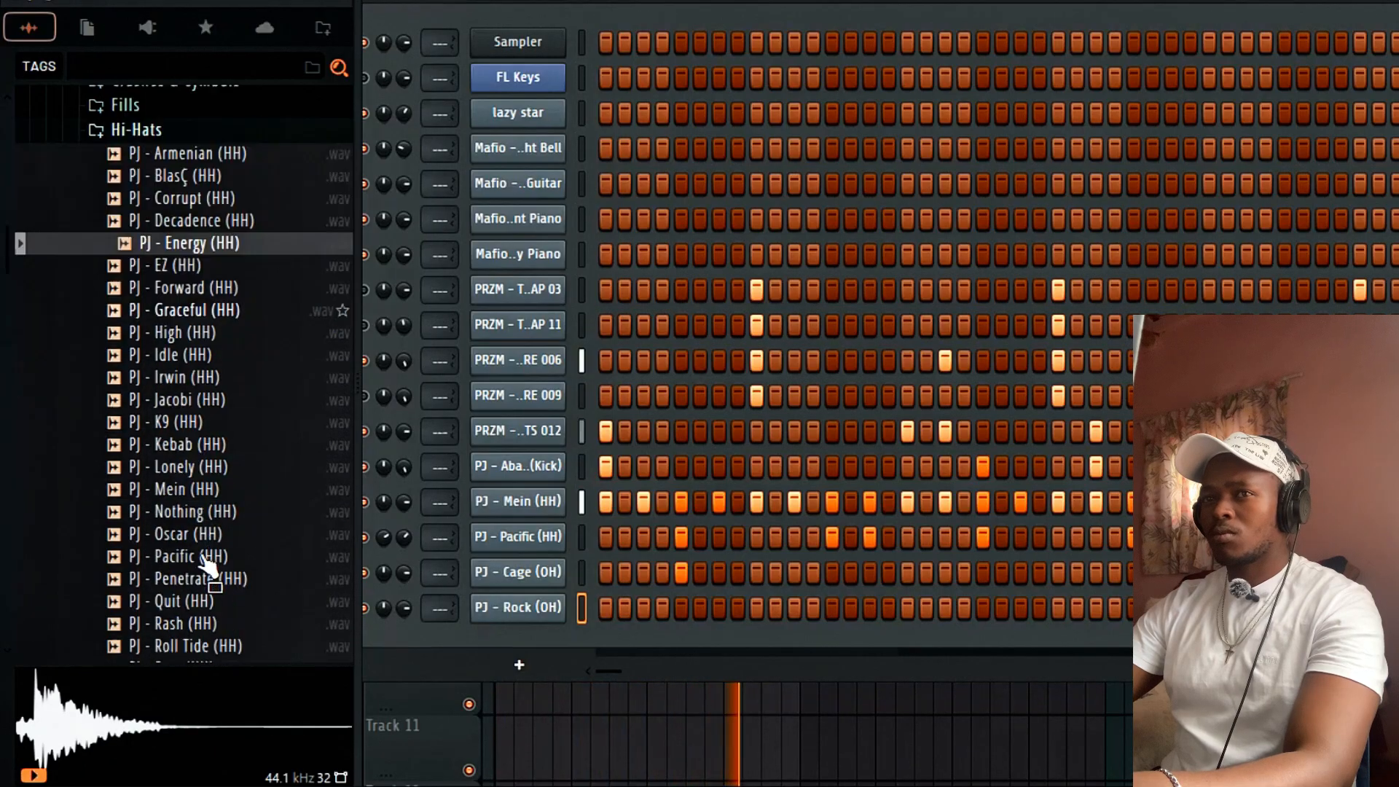
click(195, 517)
click(180, 540)
click(178, 559)
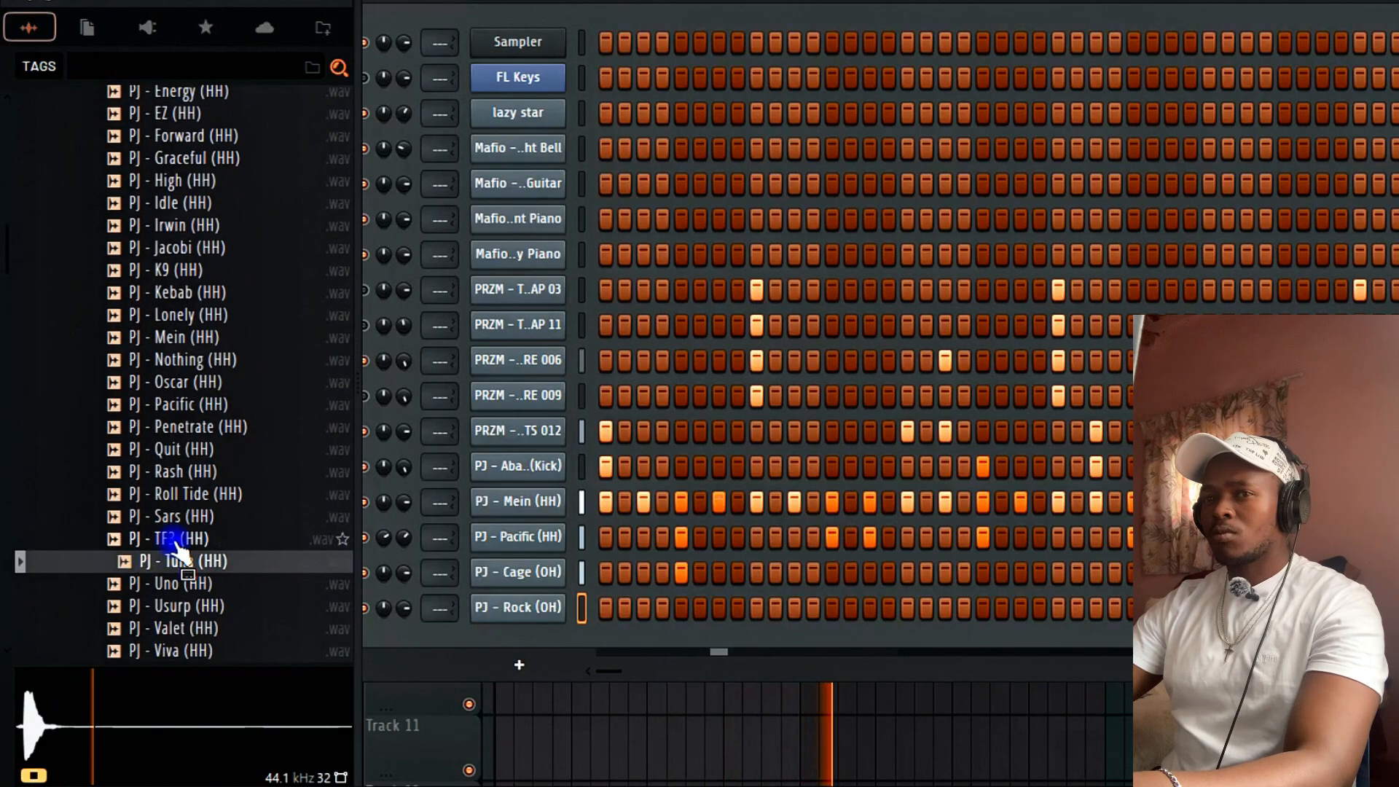
click(177, 540)
click(178, 518)
drag(176, 539, 519, 535)
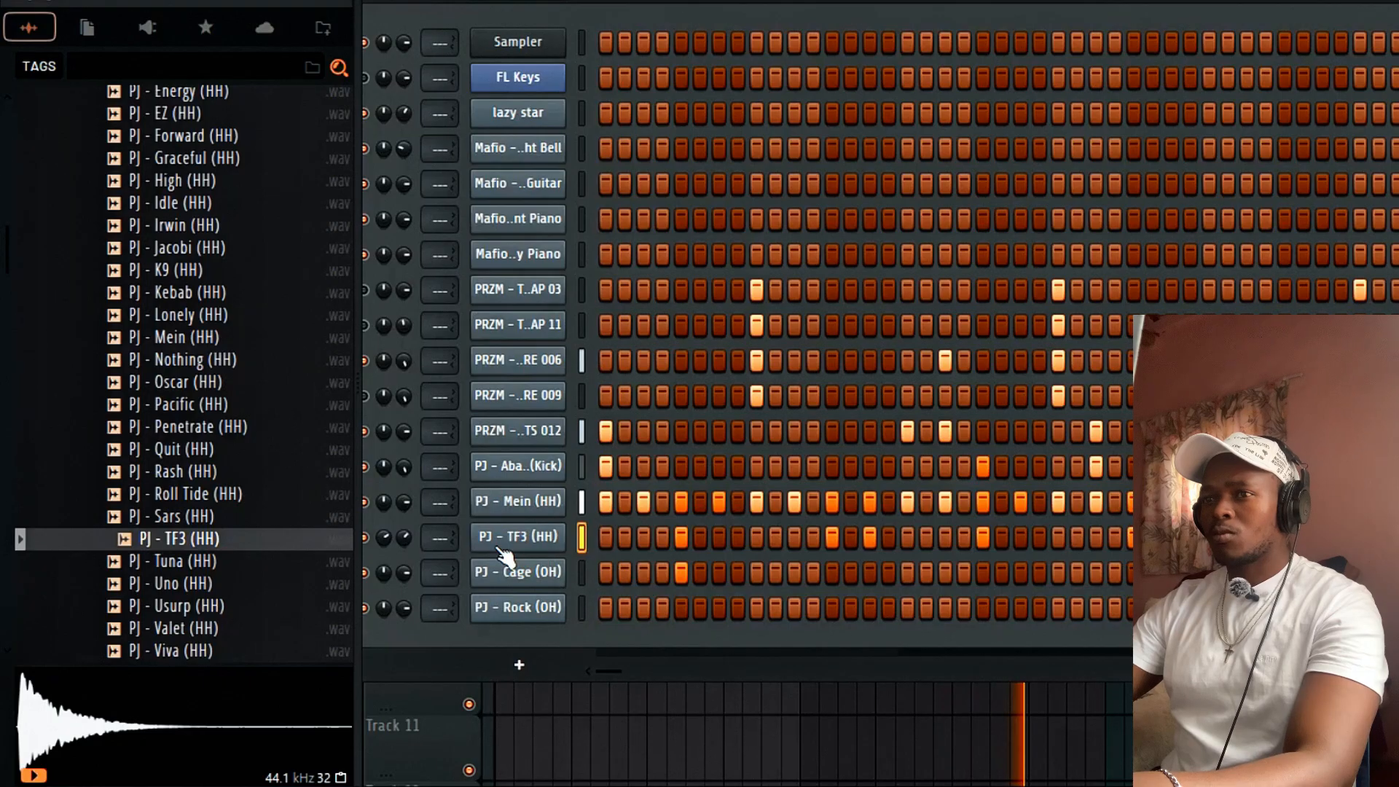
Reset a knob on the TF3 row and open the PJ - Cage (OH) notes for editing.
right_click(403, 538)
click(418, 403)
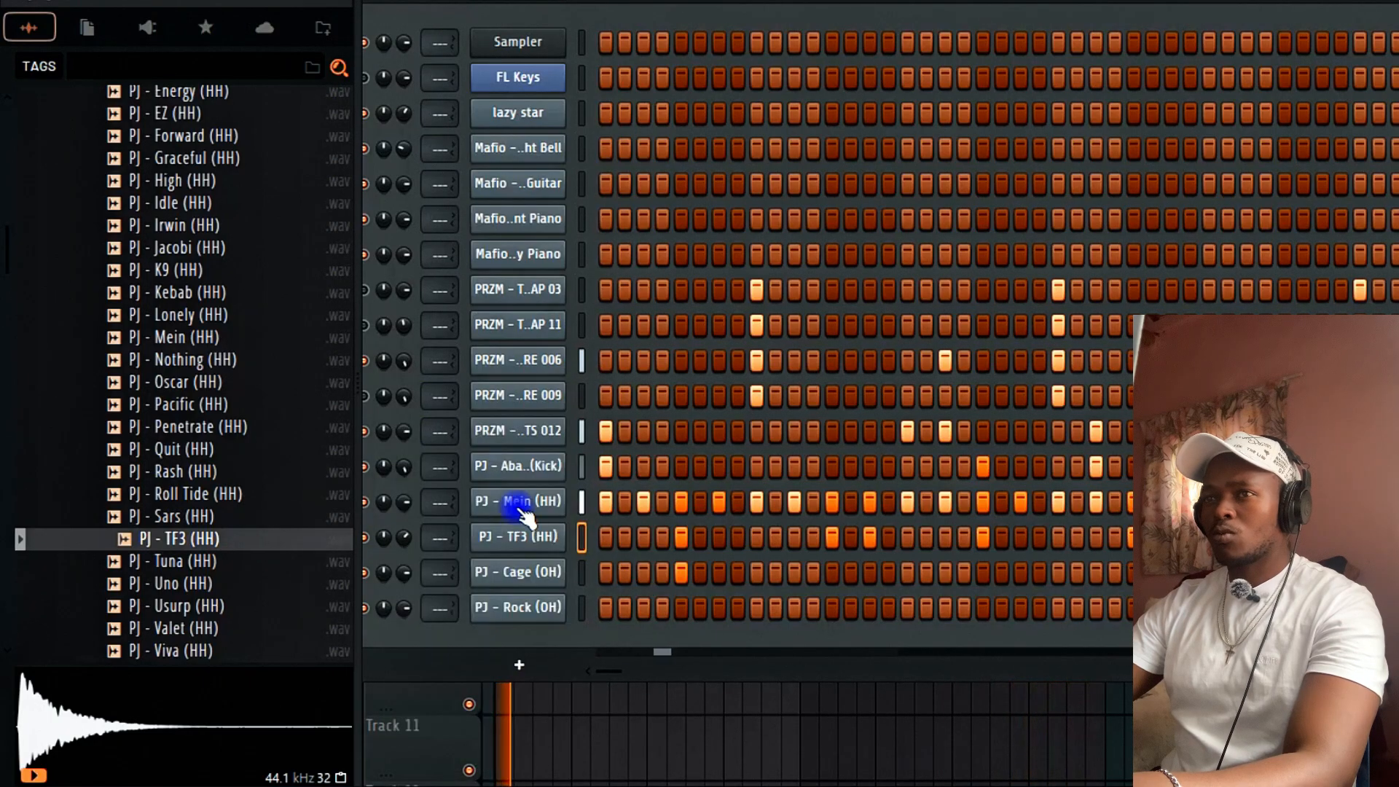
right_click(506, 573)
click(614, 453)
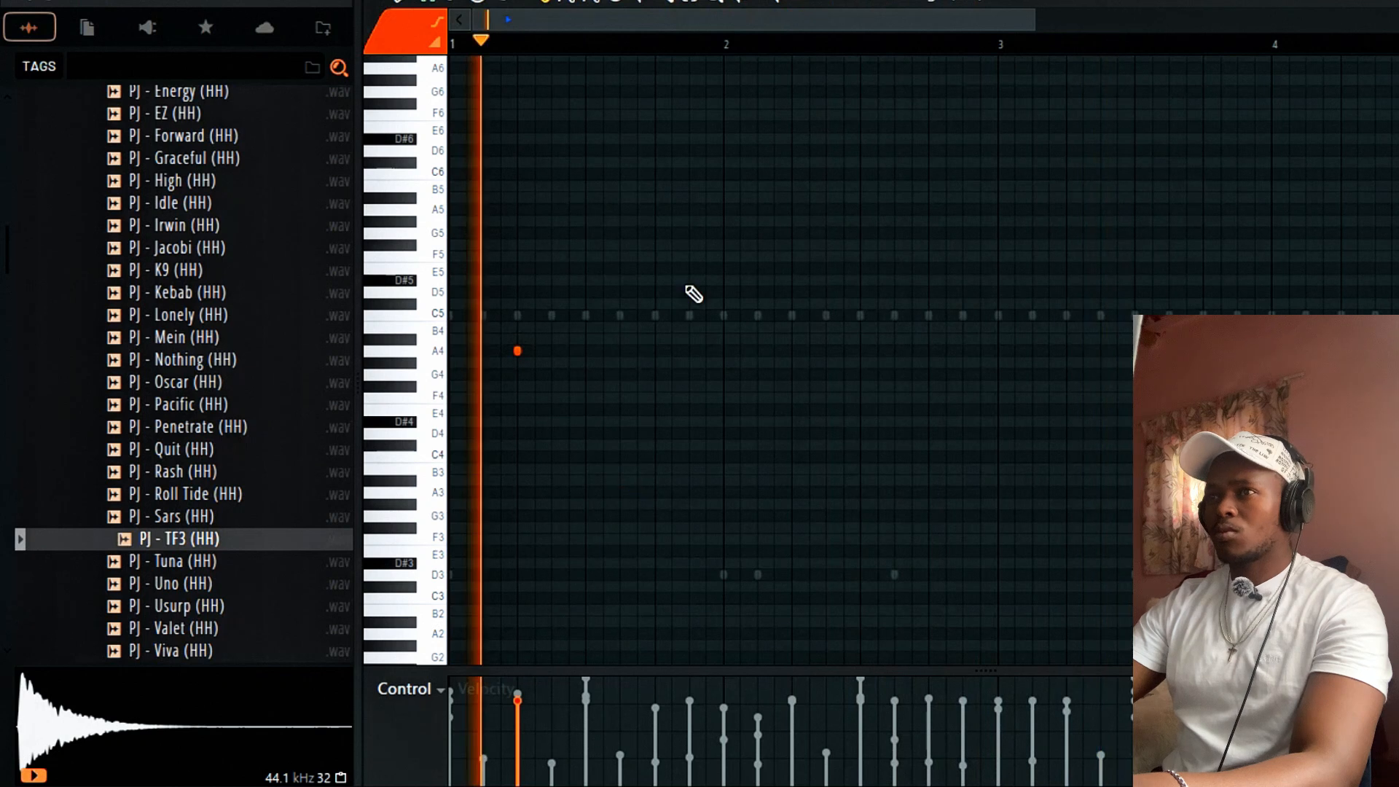
Play the open-hat pattern and lower its note to D#4.
key(space)
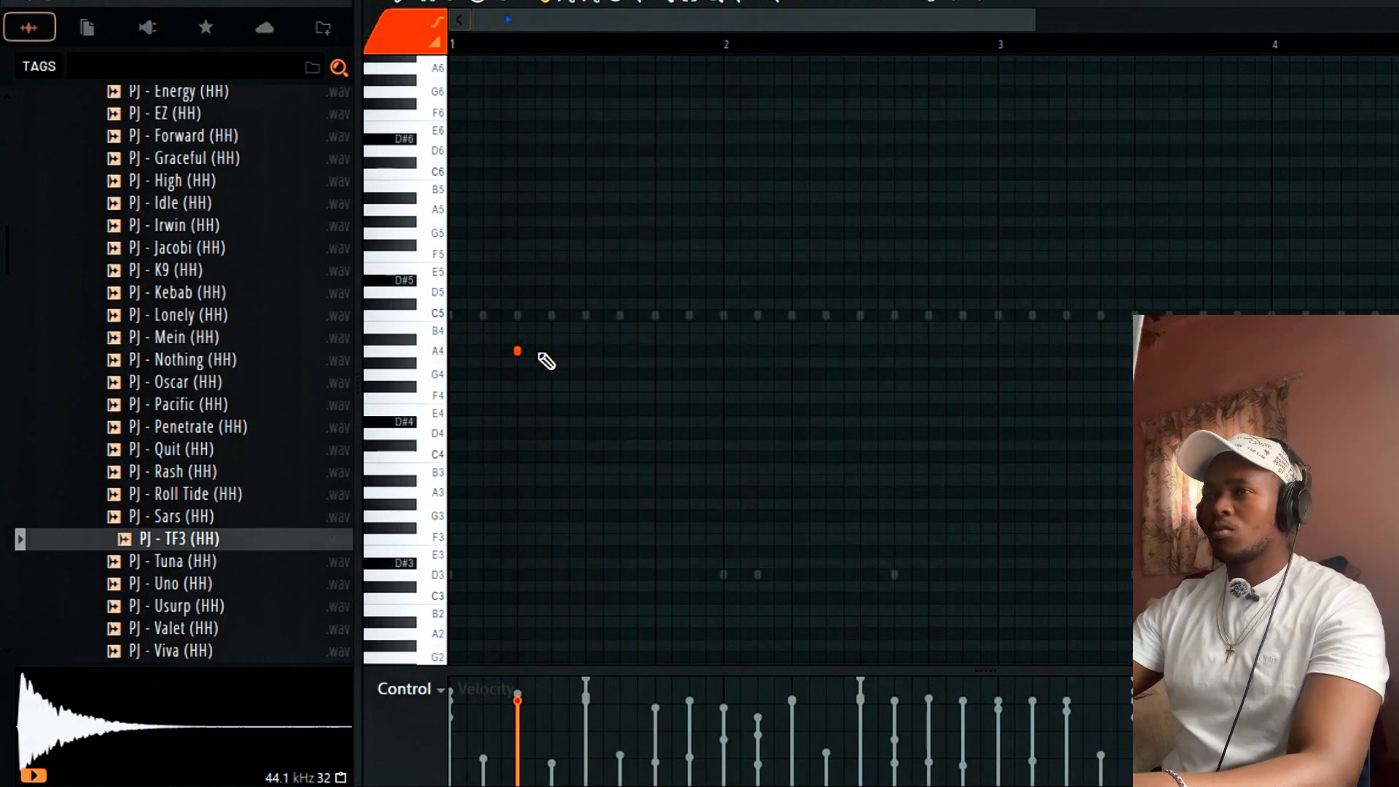
key(space)
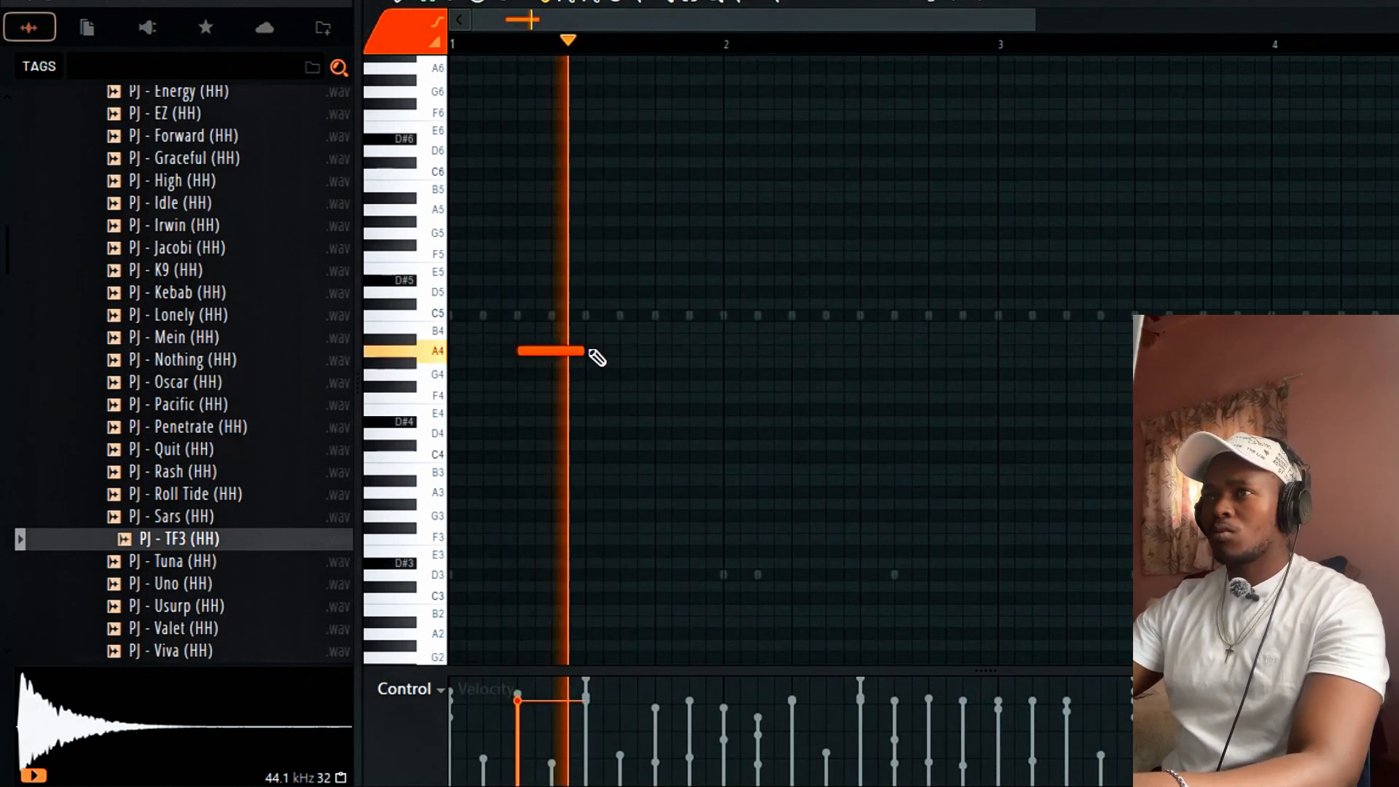
key(space)
key(space)
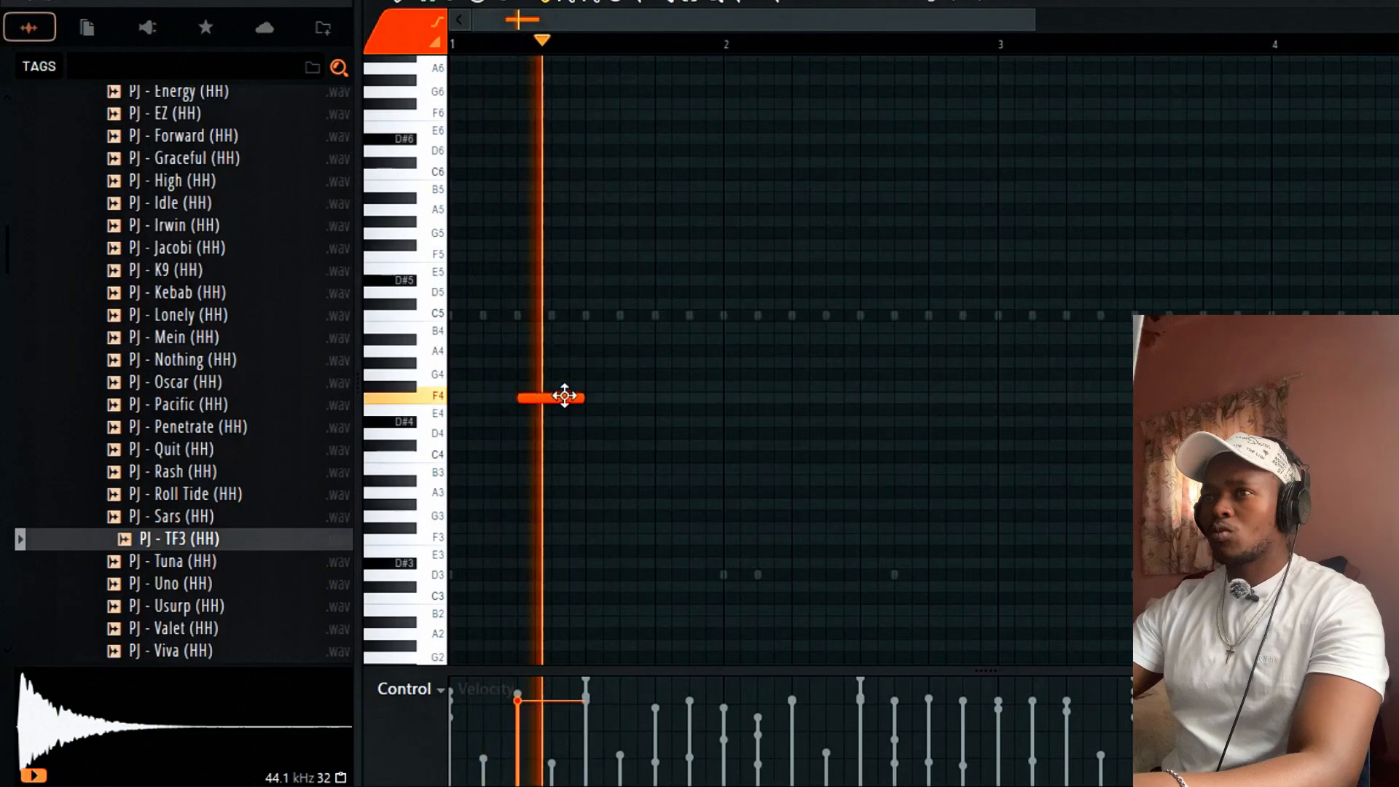
drag(562, 397, 562, 421)
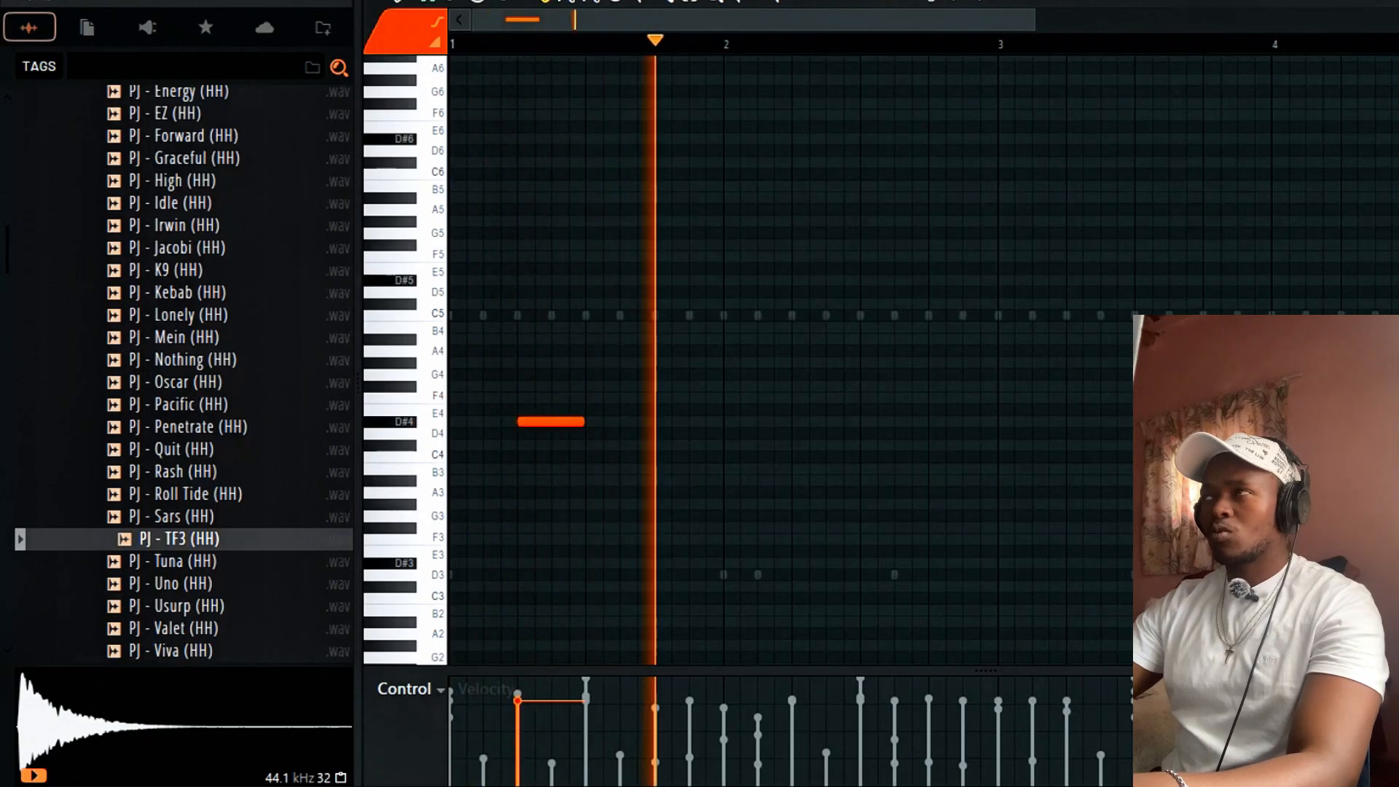
Check the PJ - Cage (OH) sampler's envelope settings.
key(F6)
click(496, 577)
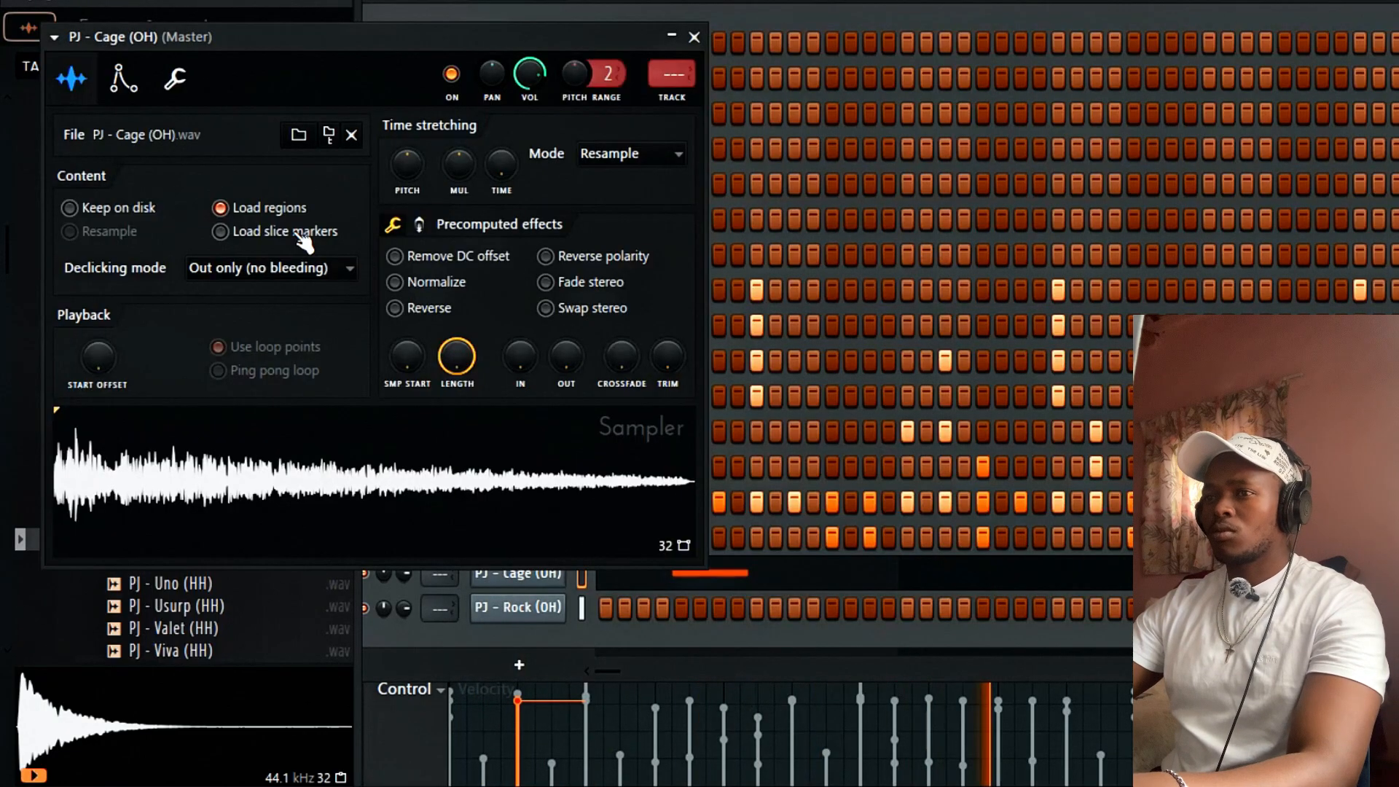
click(126, 79)
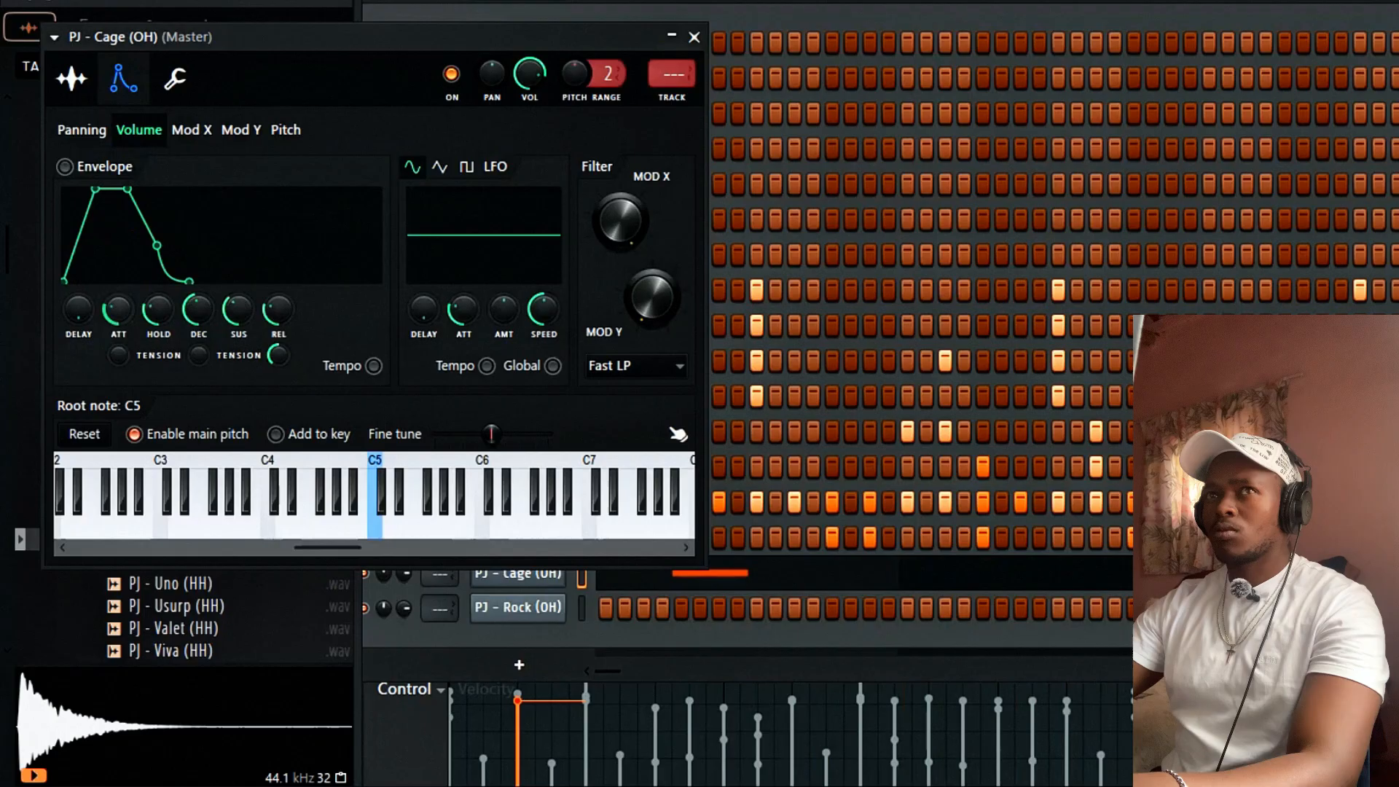
click(694, 37)
Raise the open-hat note to F4 and duplicate the two-bar pattern into bar 3.
click(621, 556)
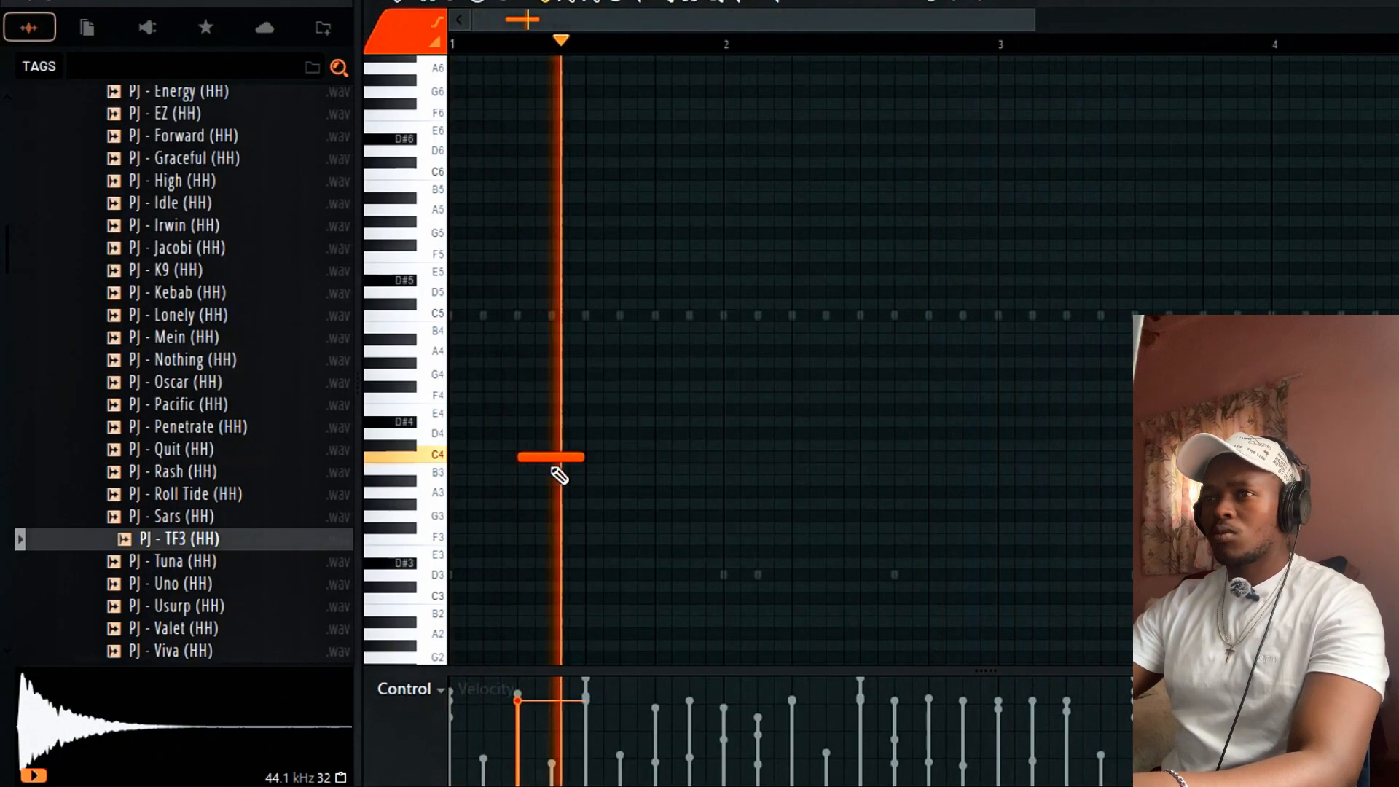
drag(550, 457, 548, 390)
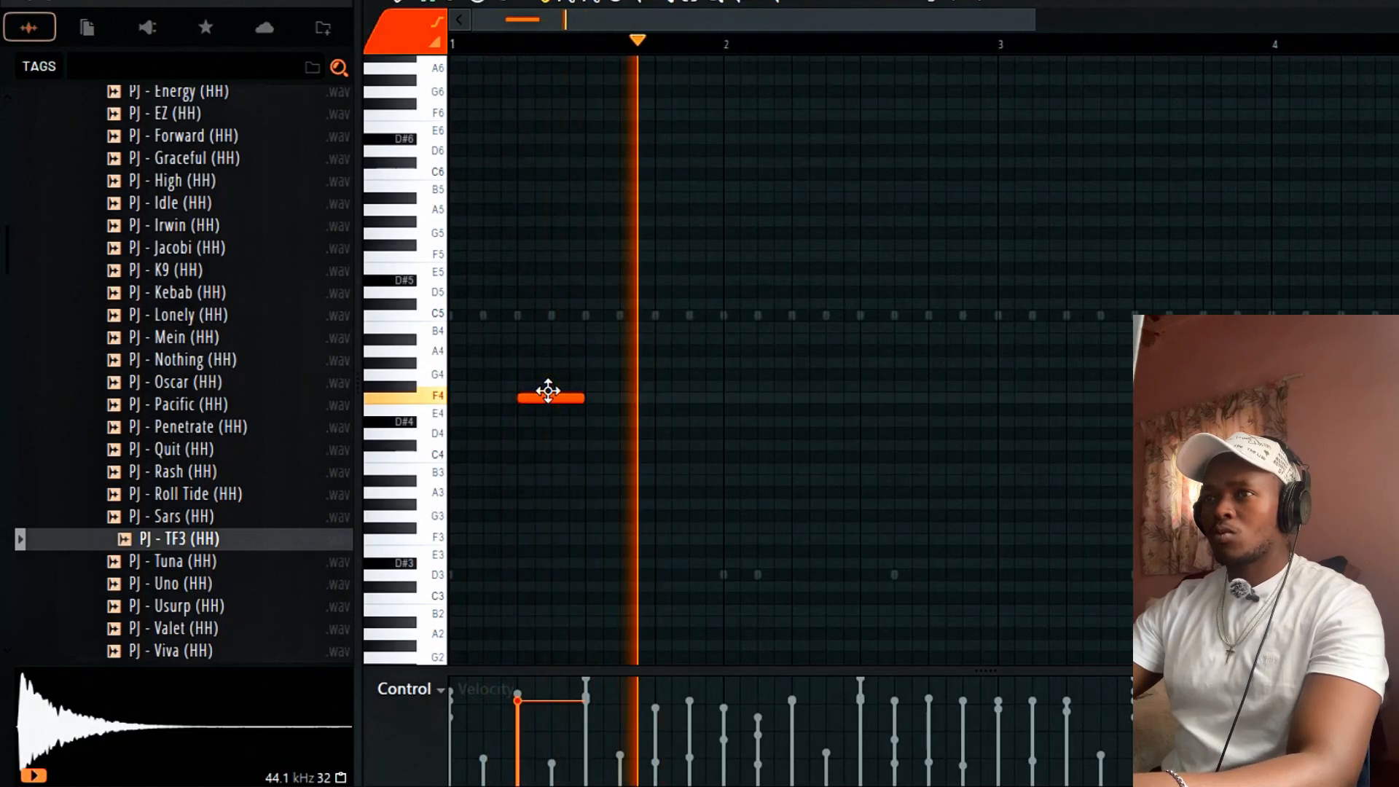
drag(1005, 45, 2, 369)
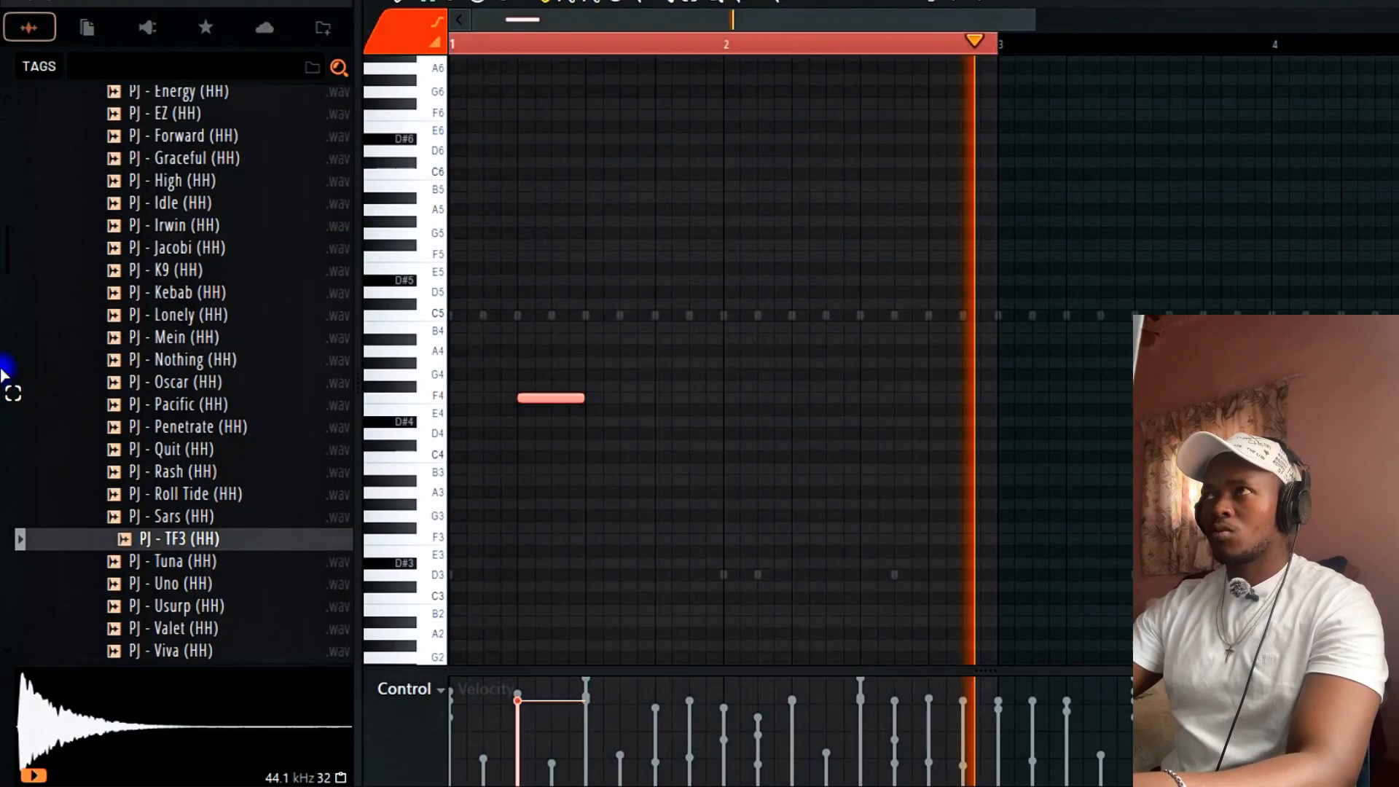
key(ctrl+b)
key(ctrl+d)
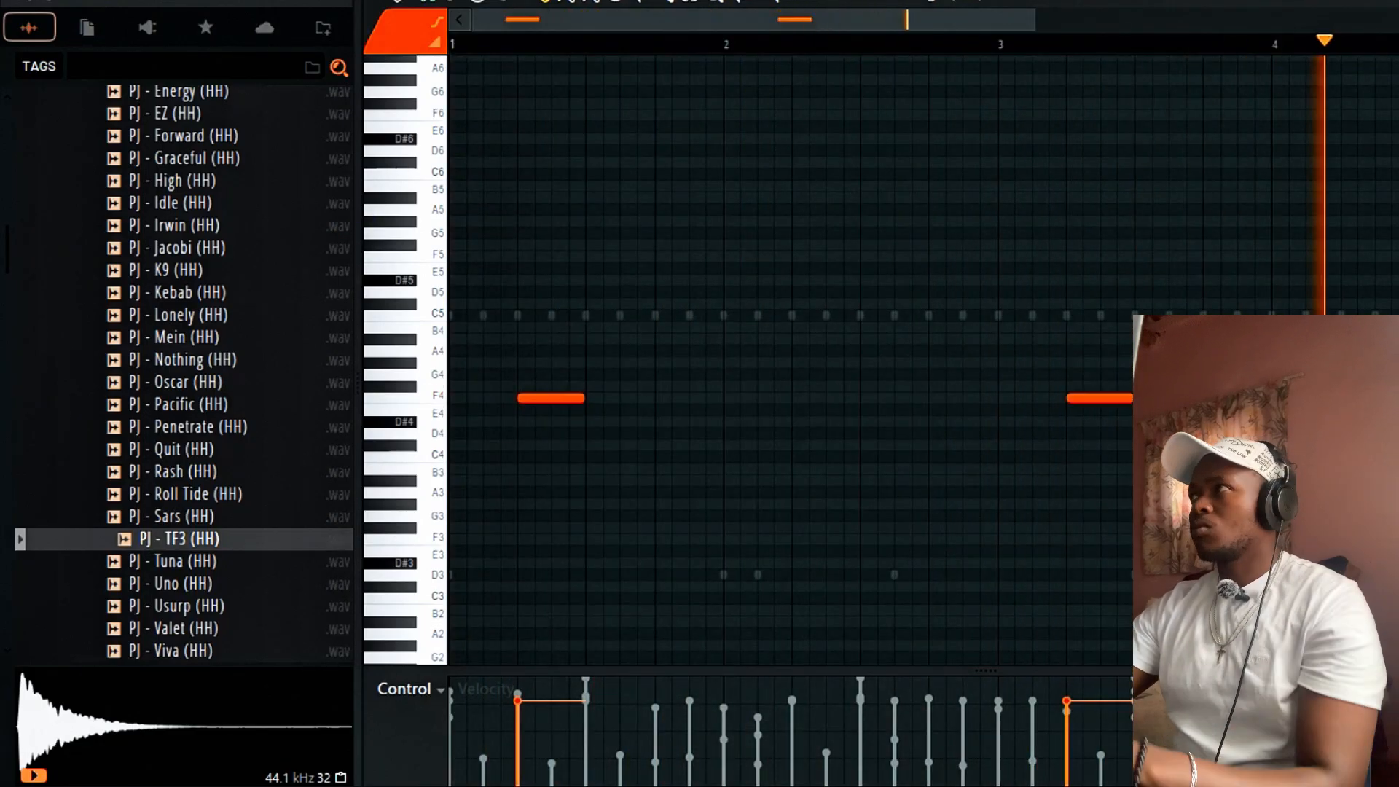
key(F7)
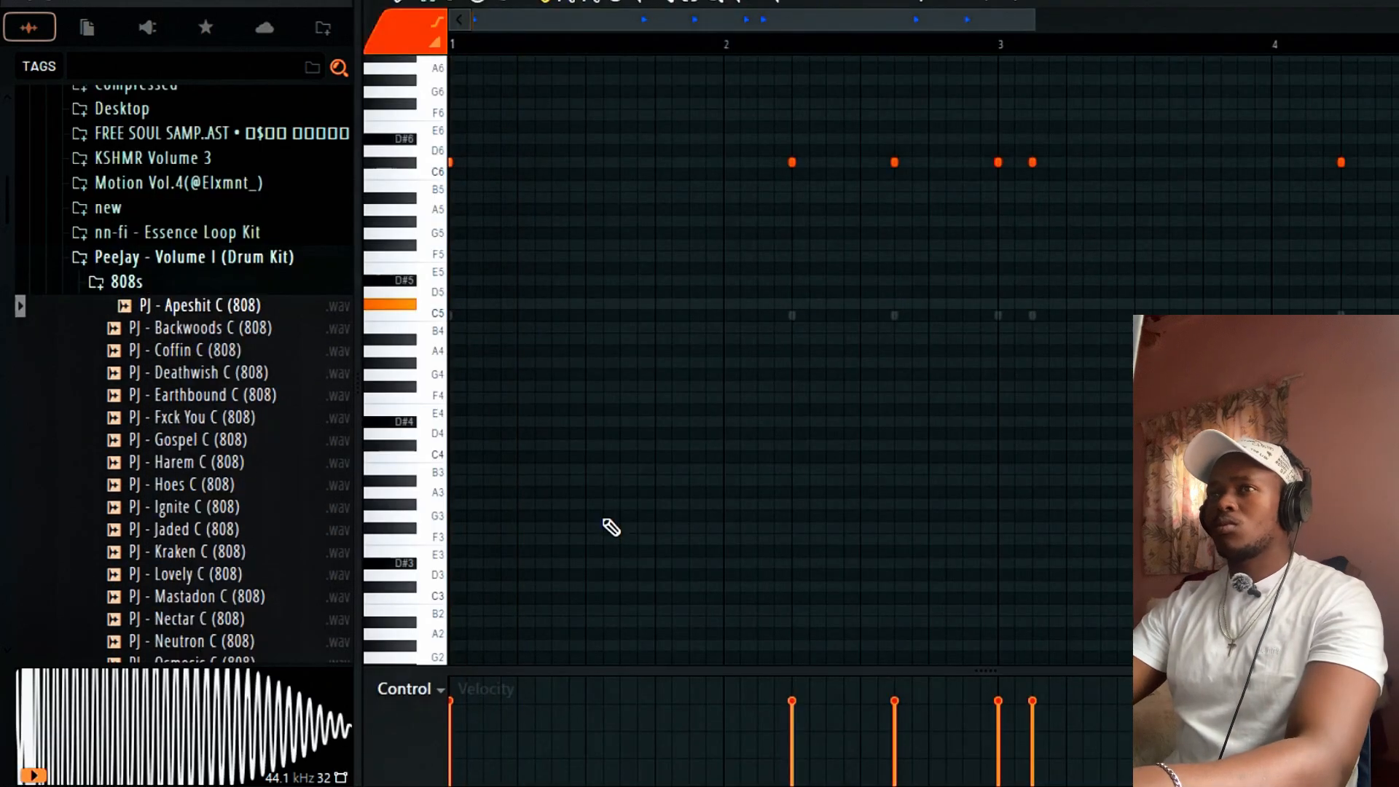
Lower the 808's C6 note at bar 2.6 to B5 and the bar 3.1 note to A5.
scroll(890, 484, up, 3)
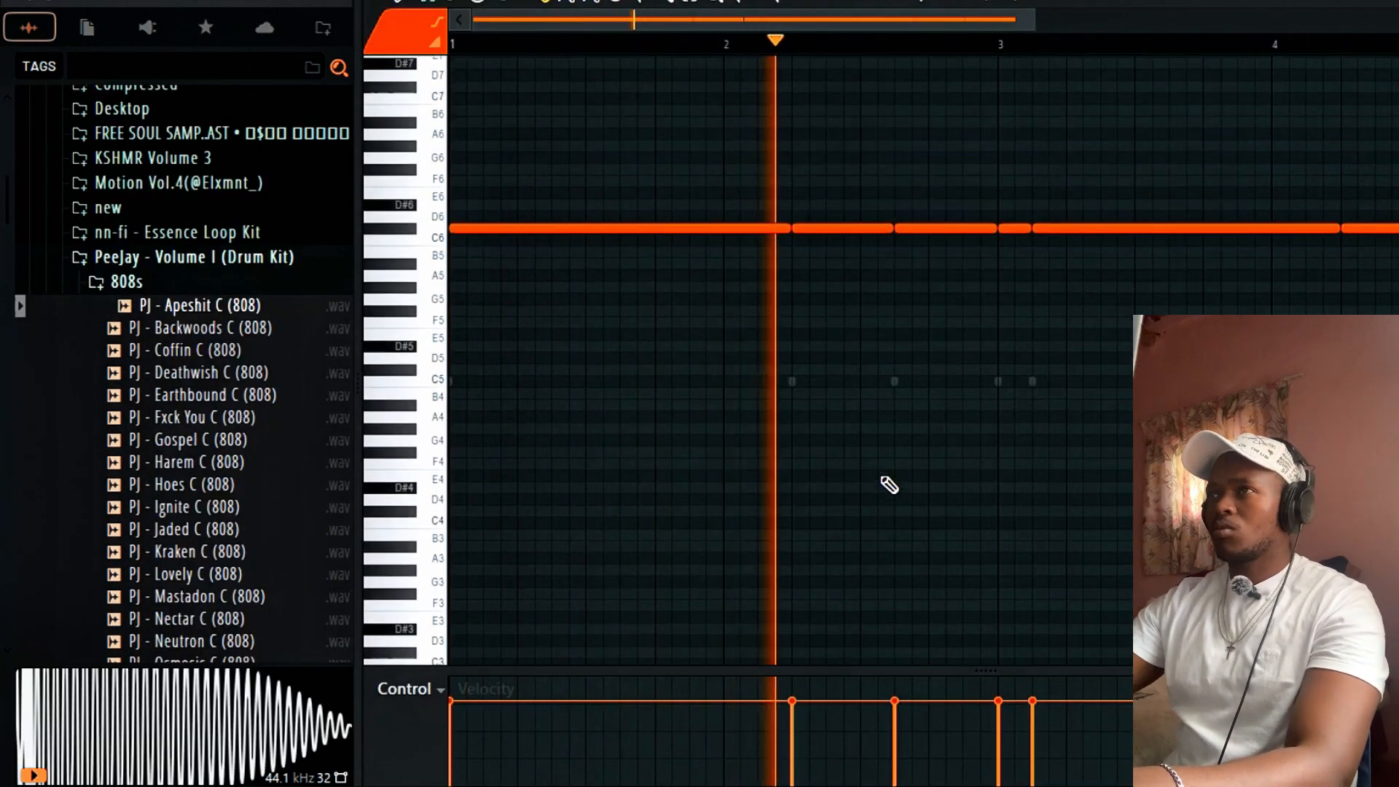
key(space)
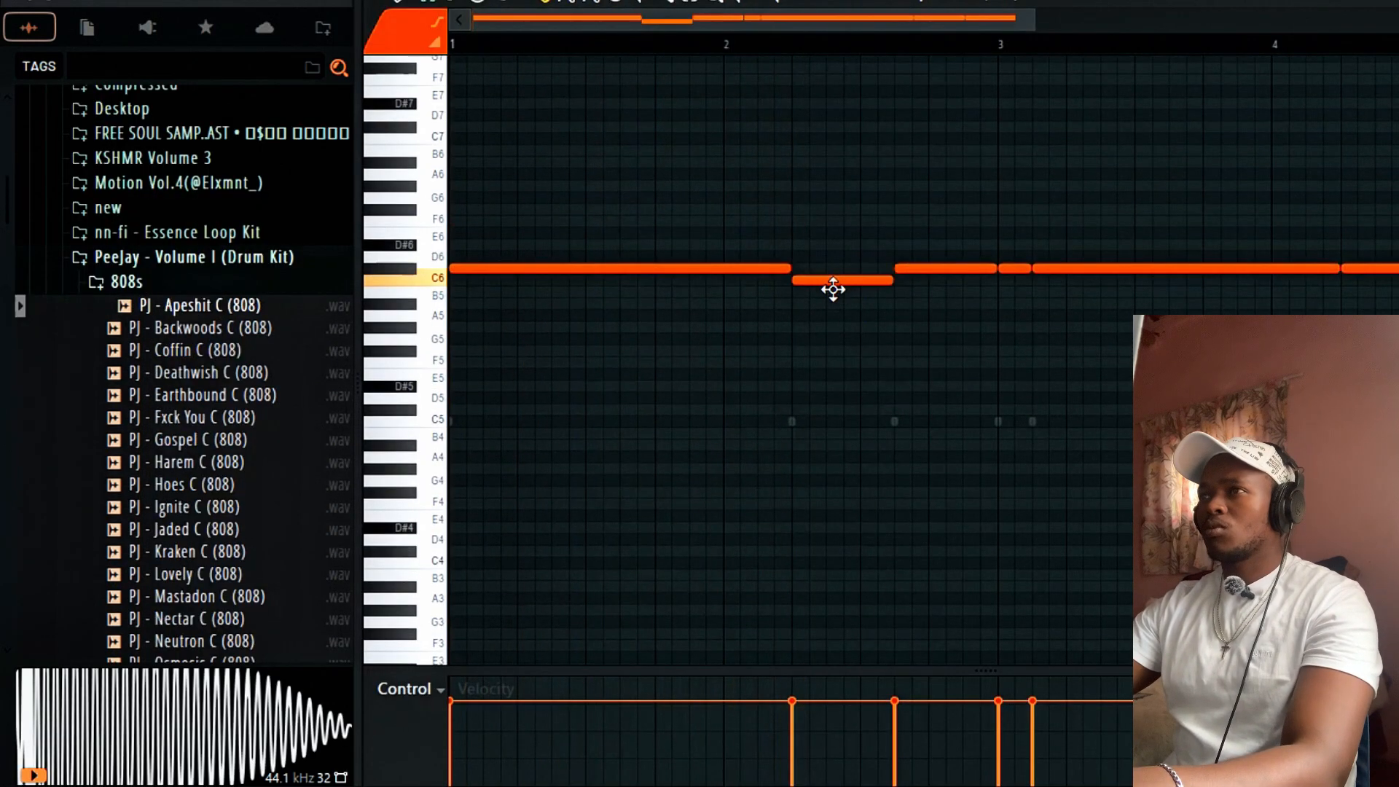
drag(903, 269, 912, 293)
key(space)
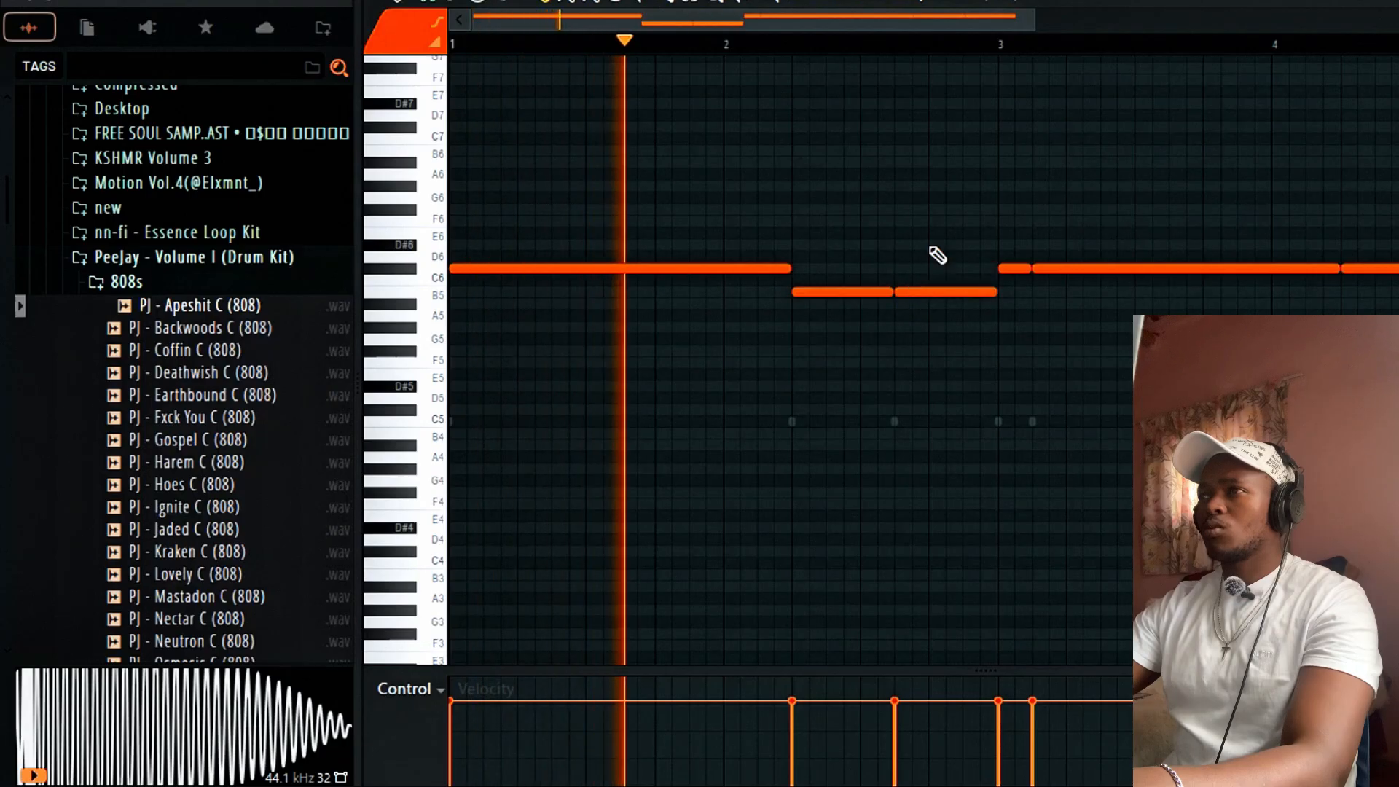
key(alt+F8)
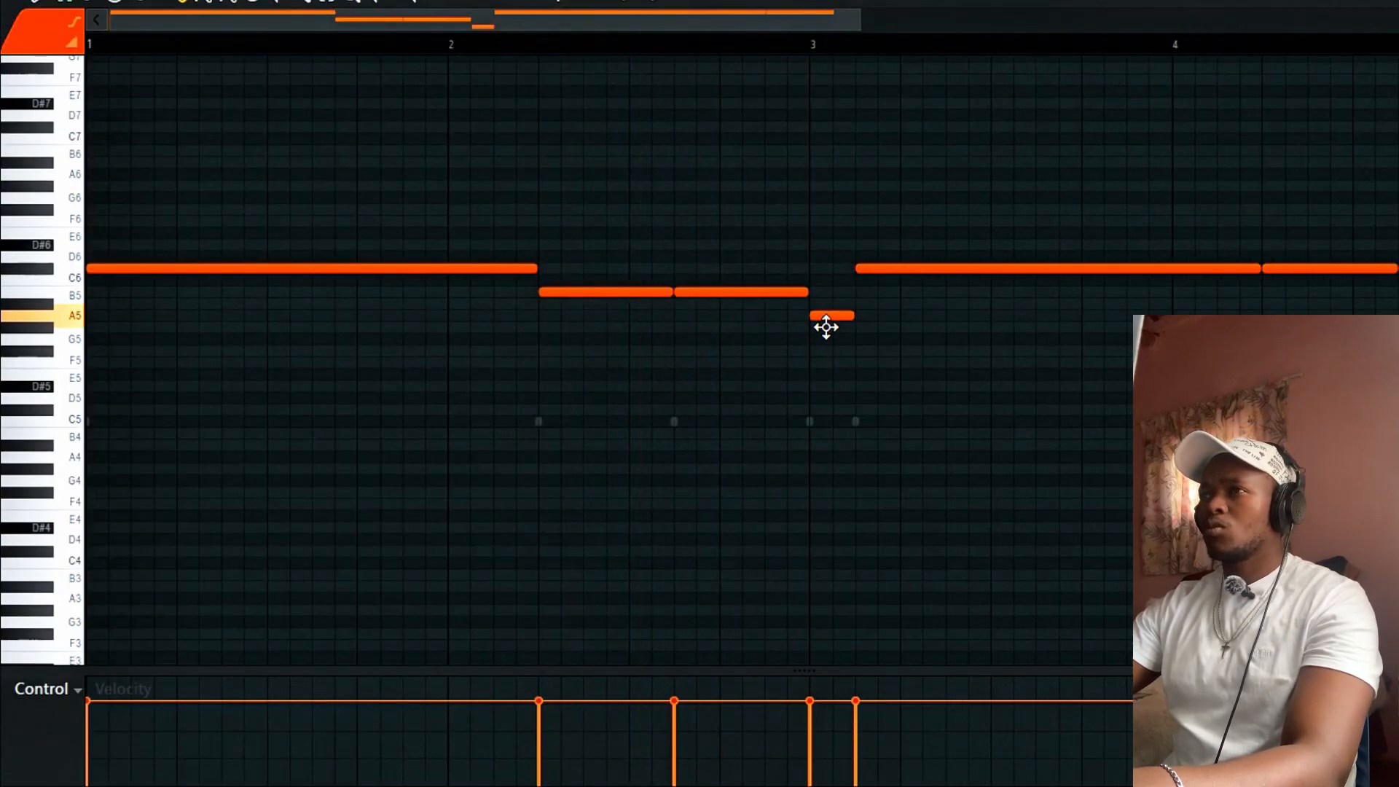
key(space)
click(776, 49)
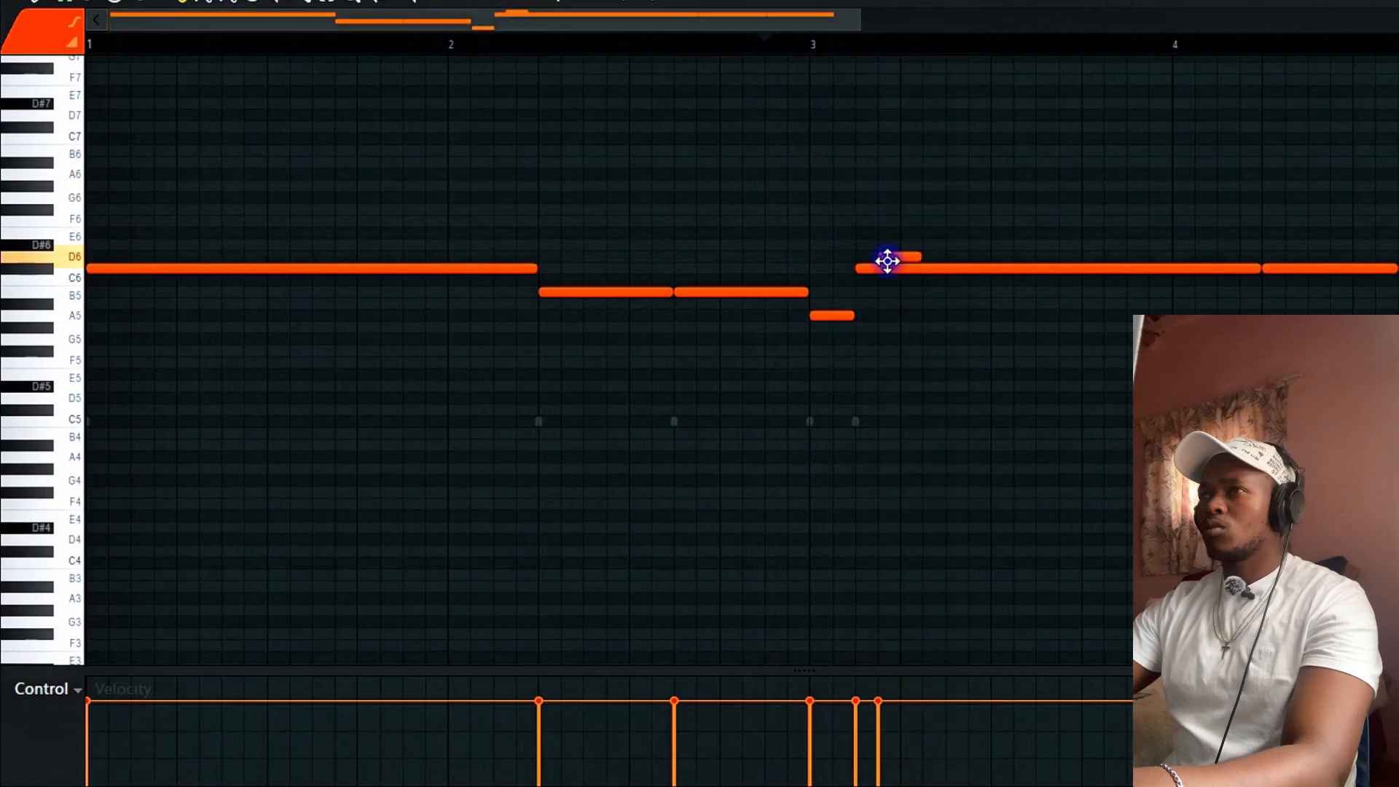
drag(906, 268, 899, 321)
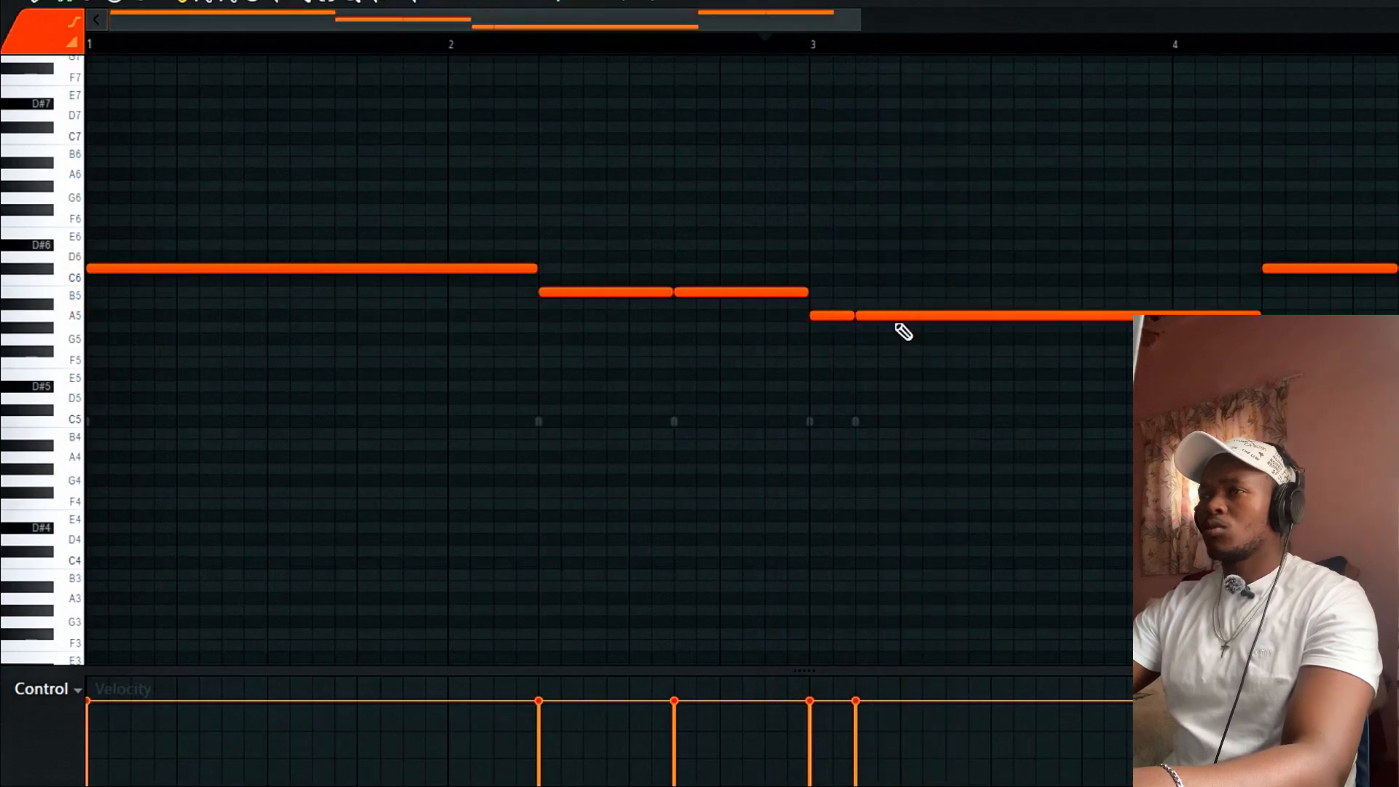
key(space)
Duplicate the whole 808 line after bar 5 and drop its C#6 note an octave.
drag(858, 19, 1263, 20)
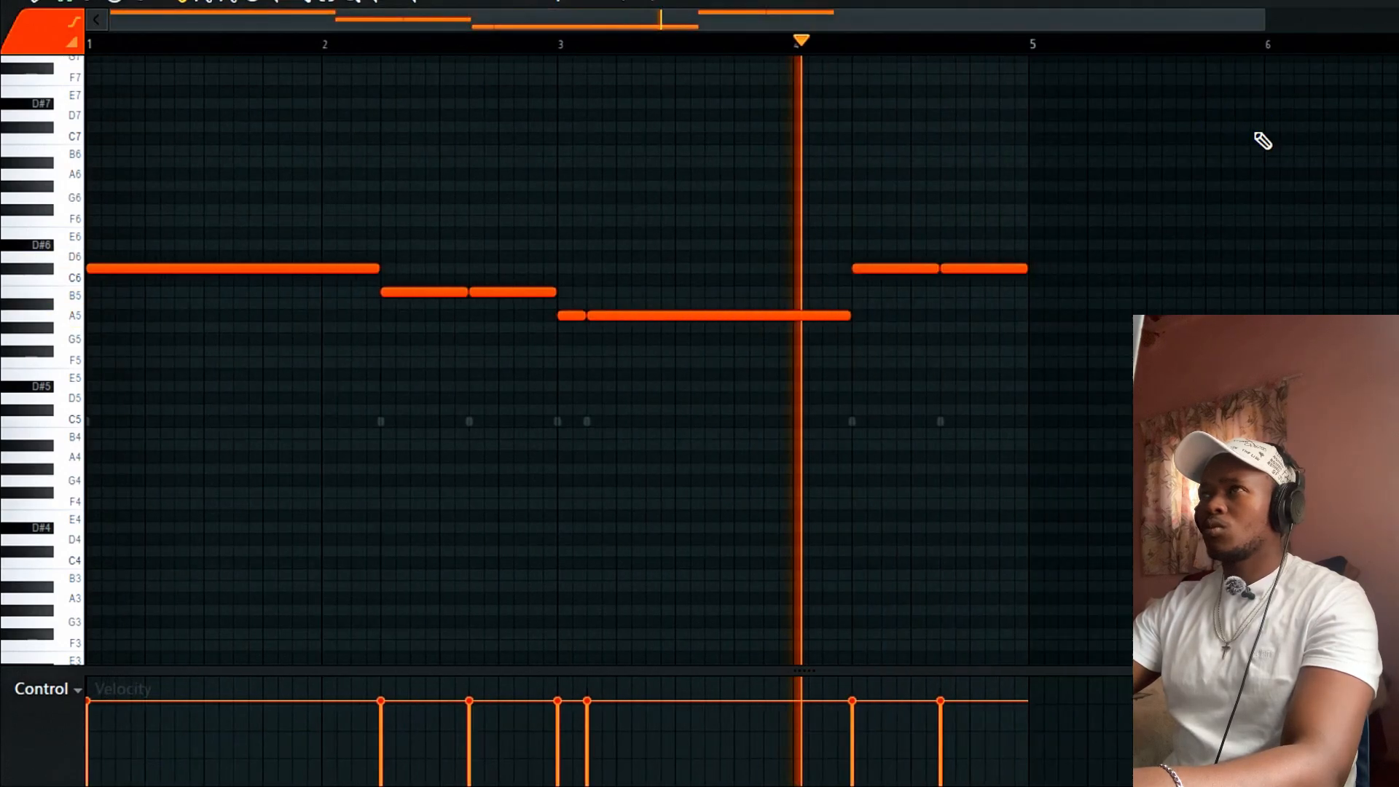
drag(984, 242, 880, 311)
key(space)
key(space)
click(878, 281)
key(ctrl+b)
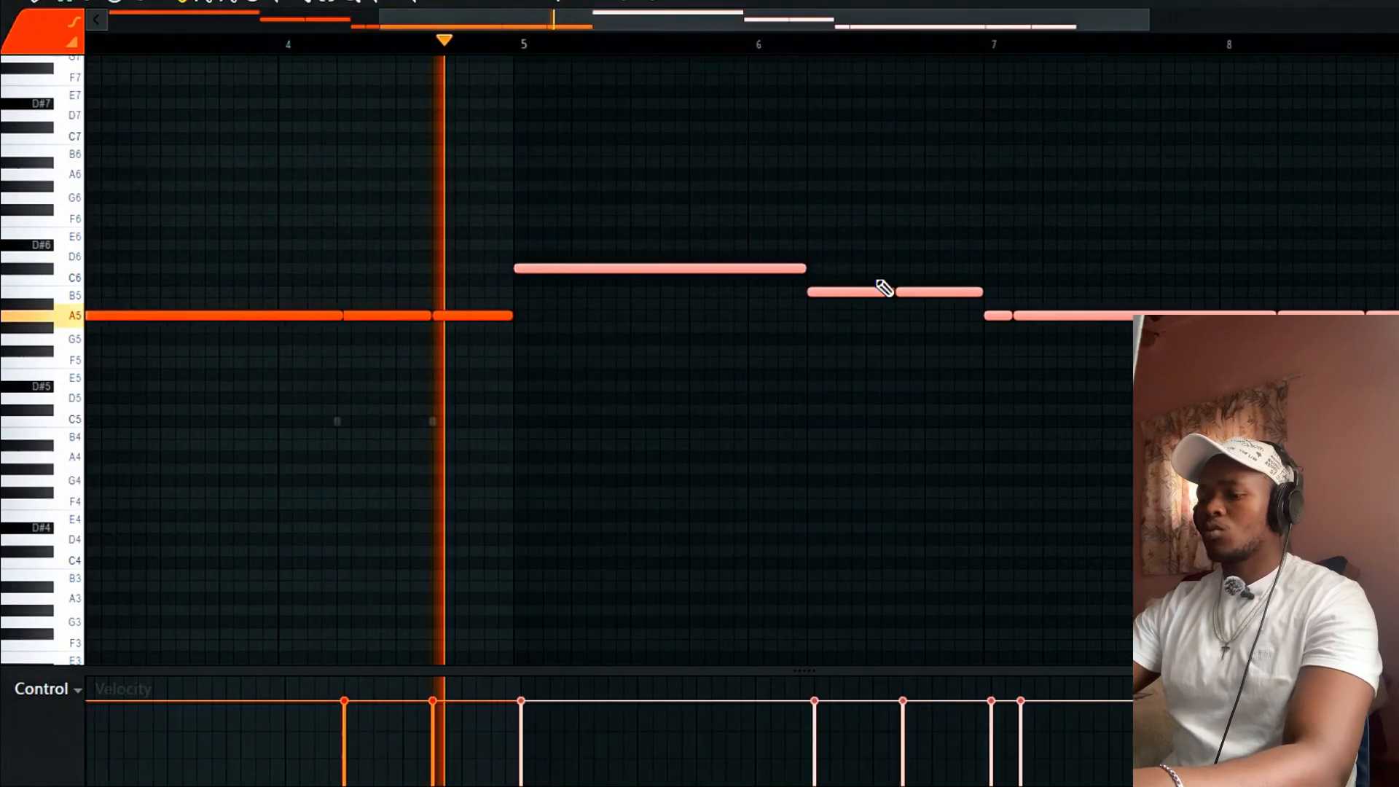
key(space)
click(512, 301)
drag(586, 221, 584, 315)
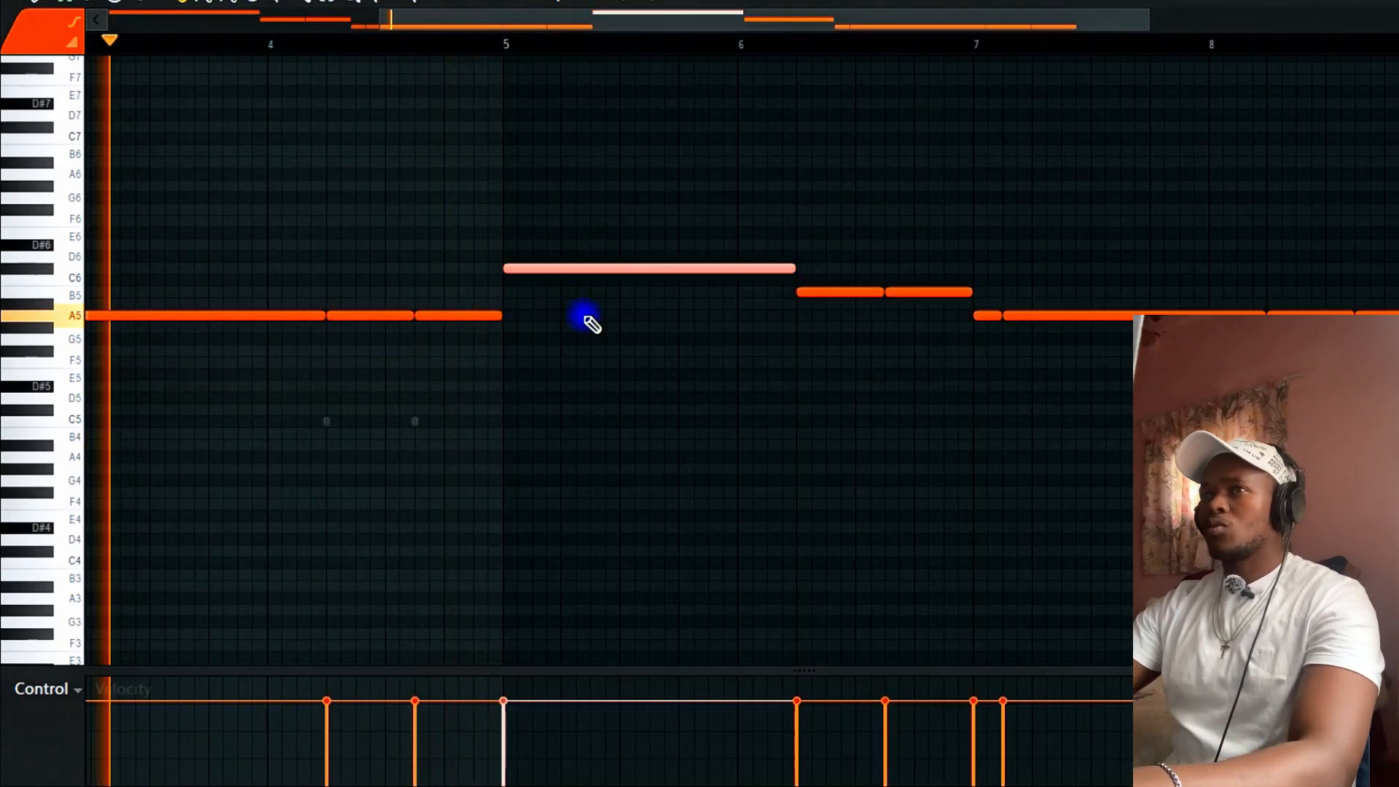
key(ctrl+Down)
Delete the duplicate Pattern 8 clip and revisit the 808 notes, selecting the B5s at bars 6–7.
key(F5)
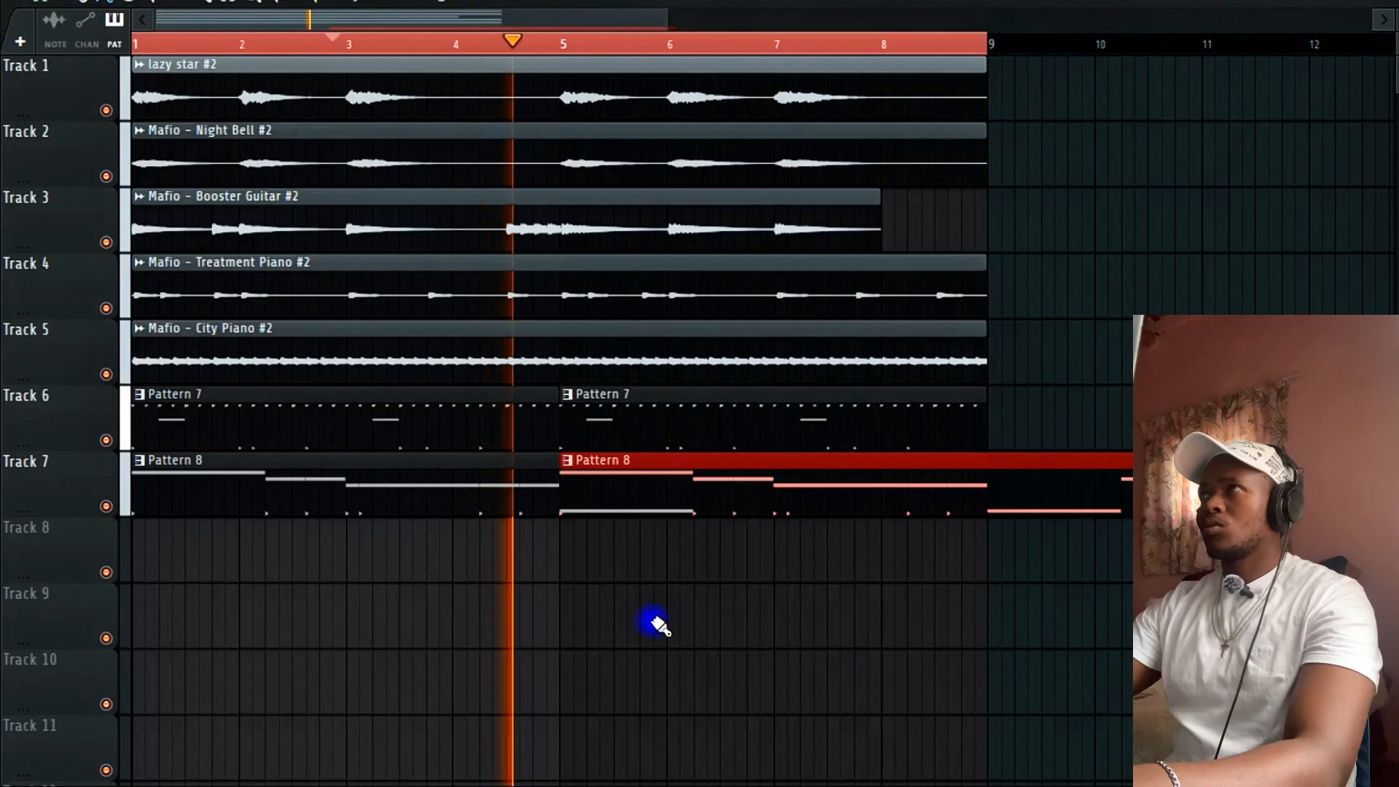
right_click(708, 511)
double_click(744, 493)
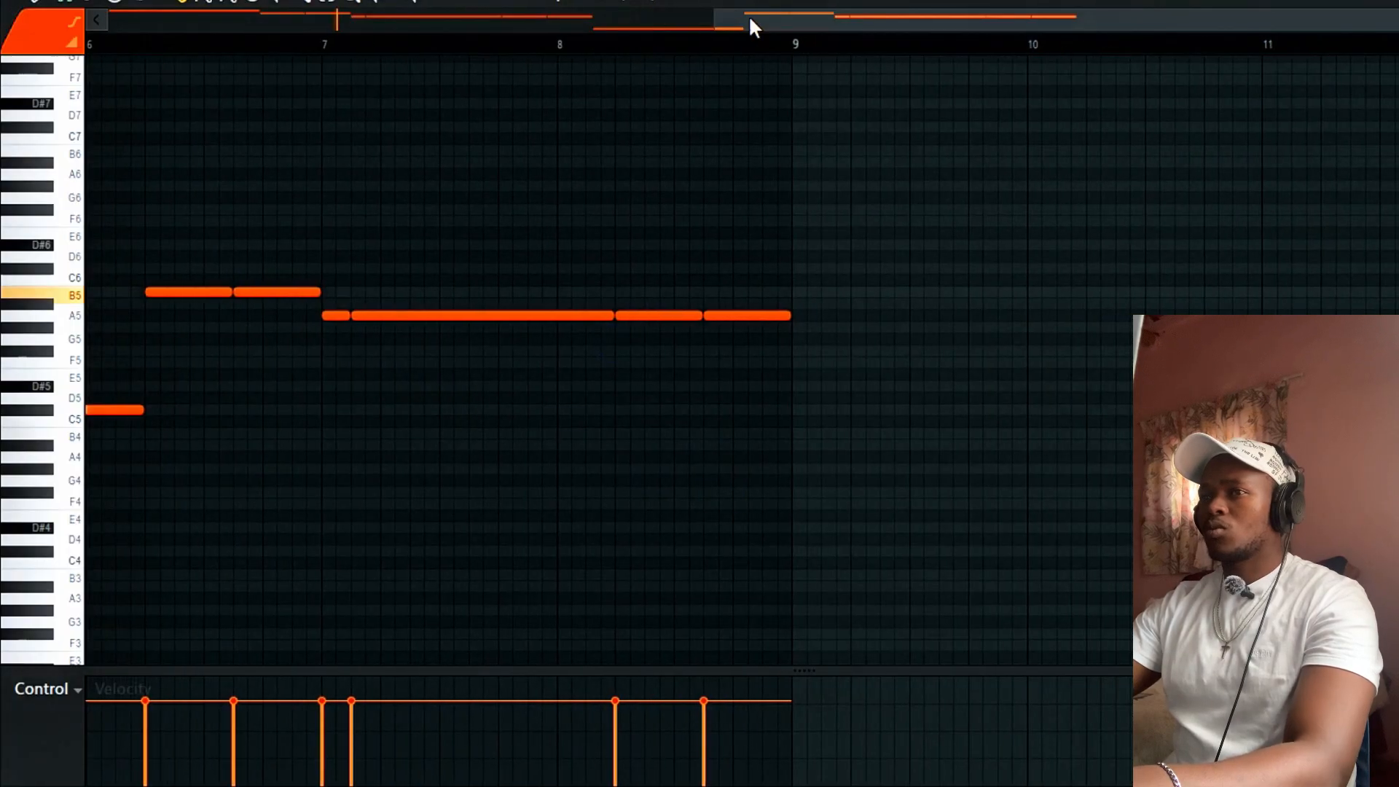
drag(719, 20, 3, 120)
drag(697, 409, 697, 315)
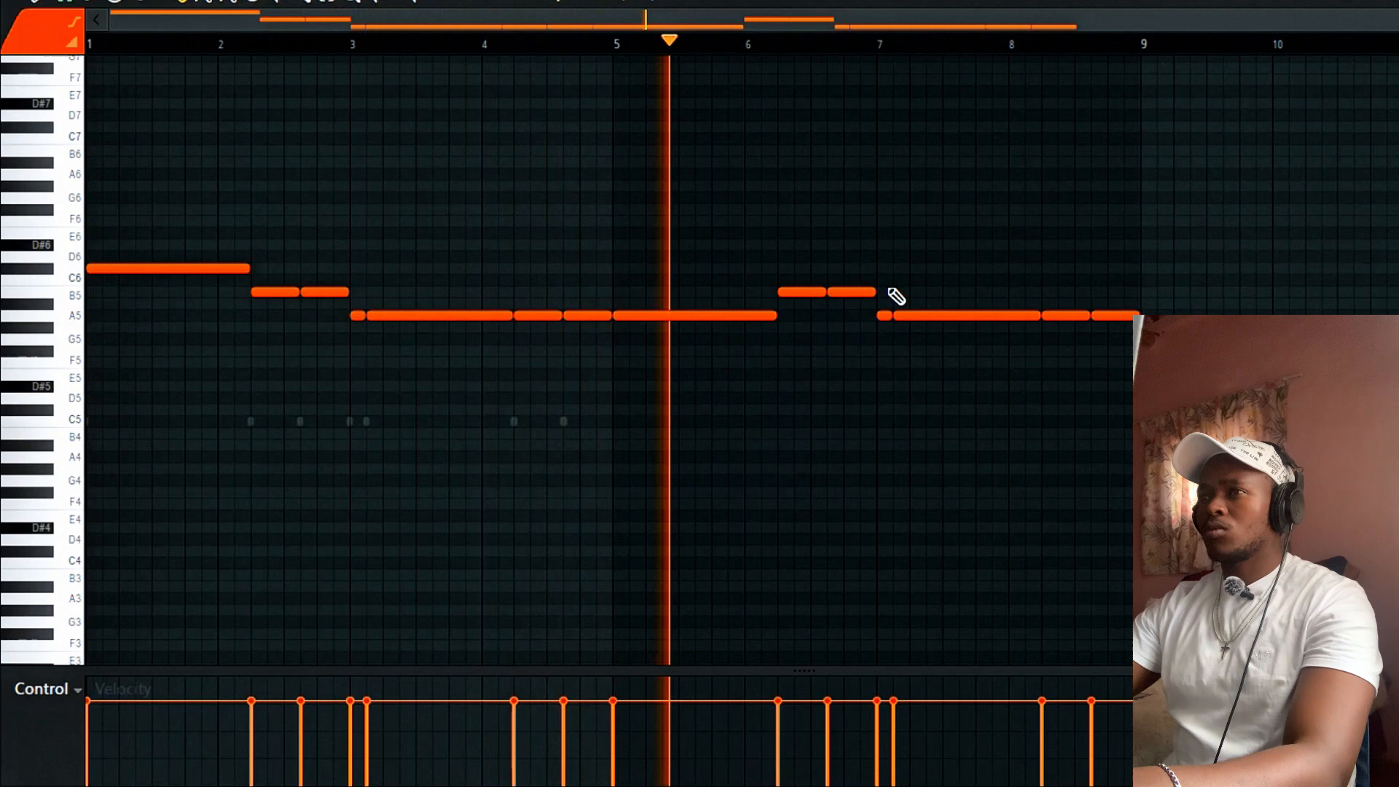
drag(889, 289, 793, 325)
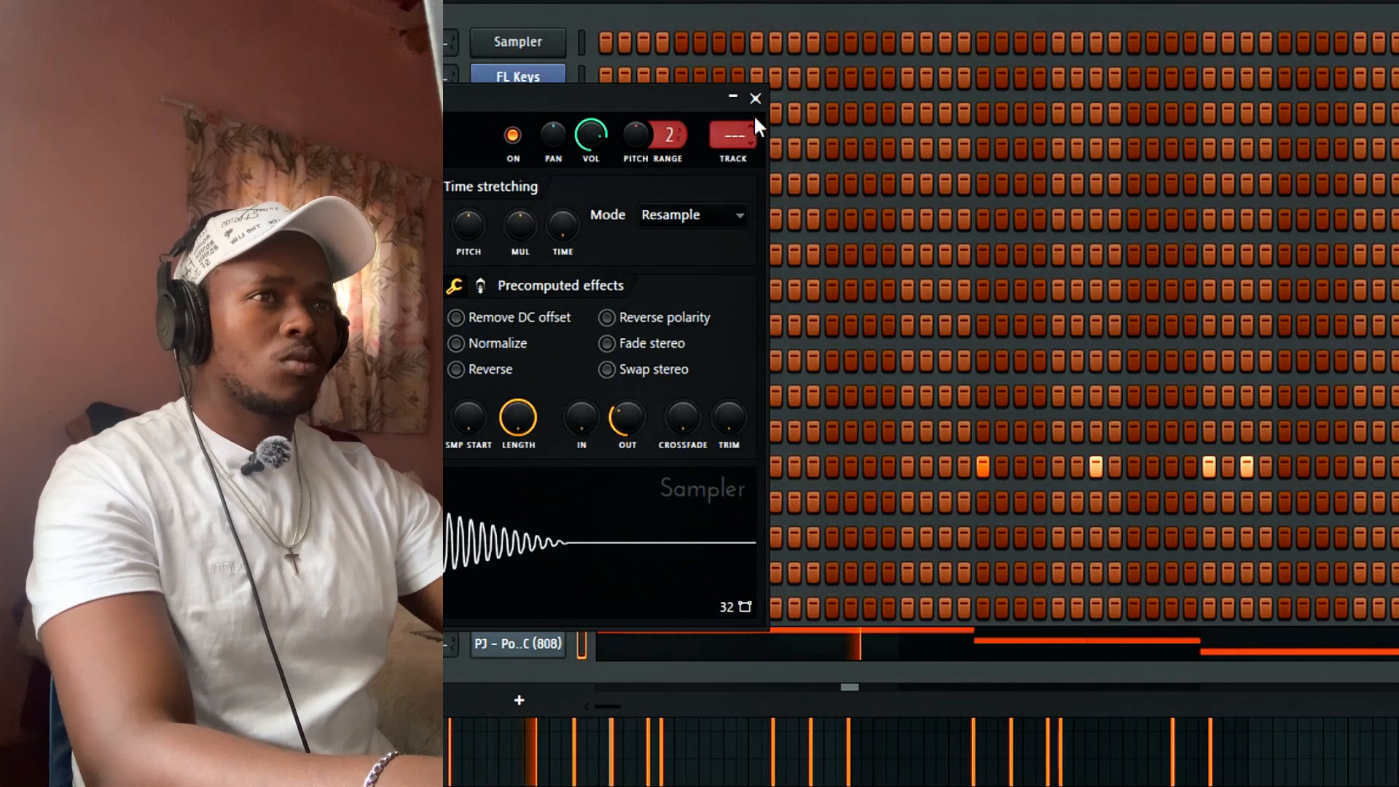
click(755, 99)
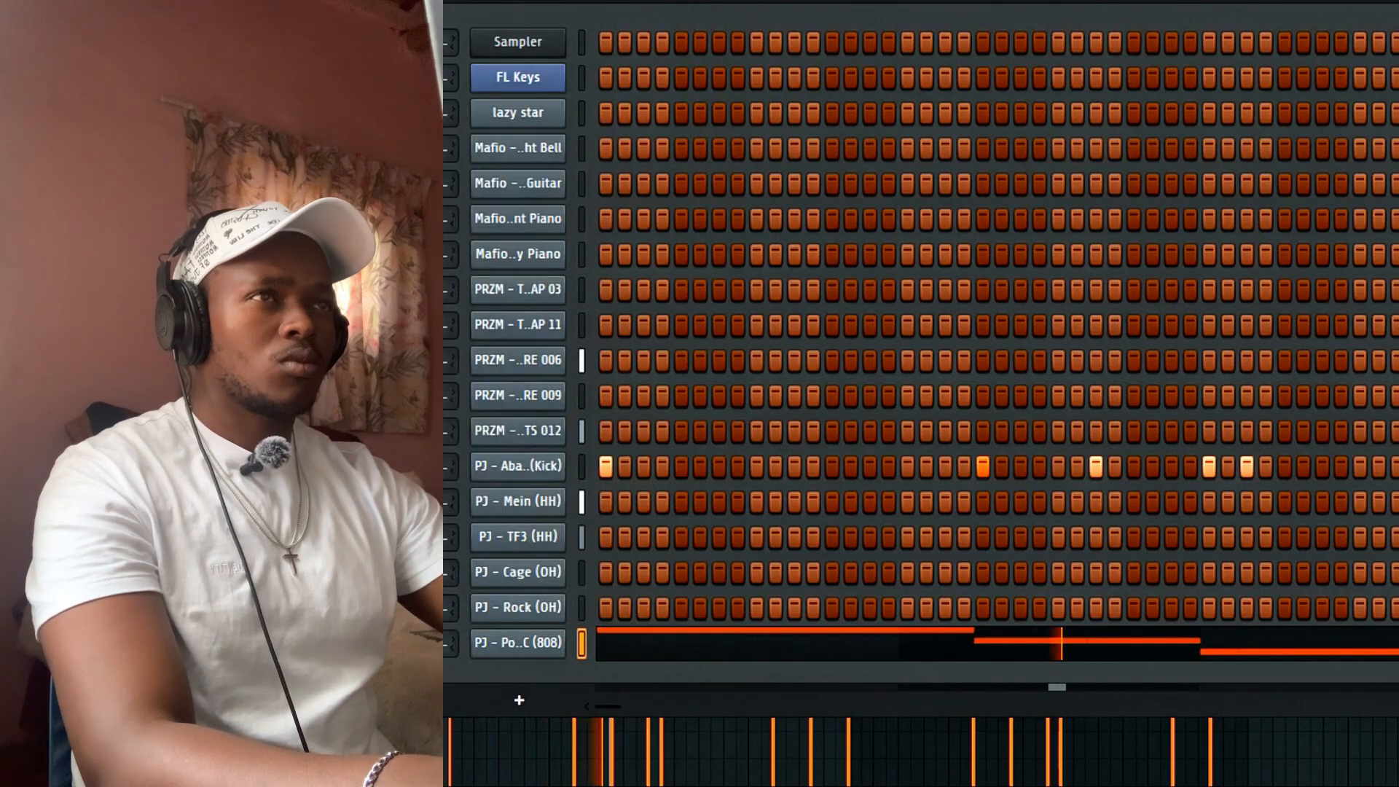
click(623, 655)
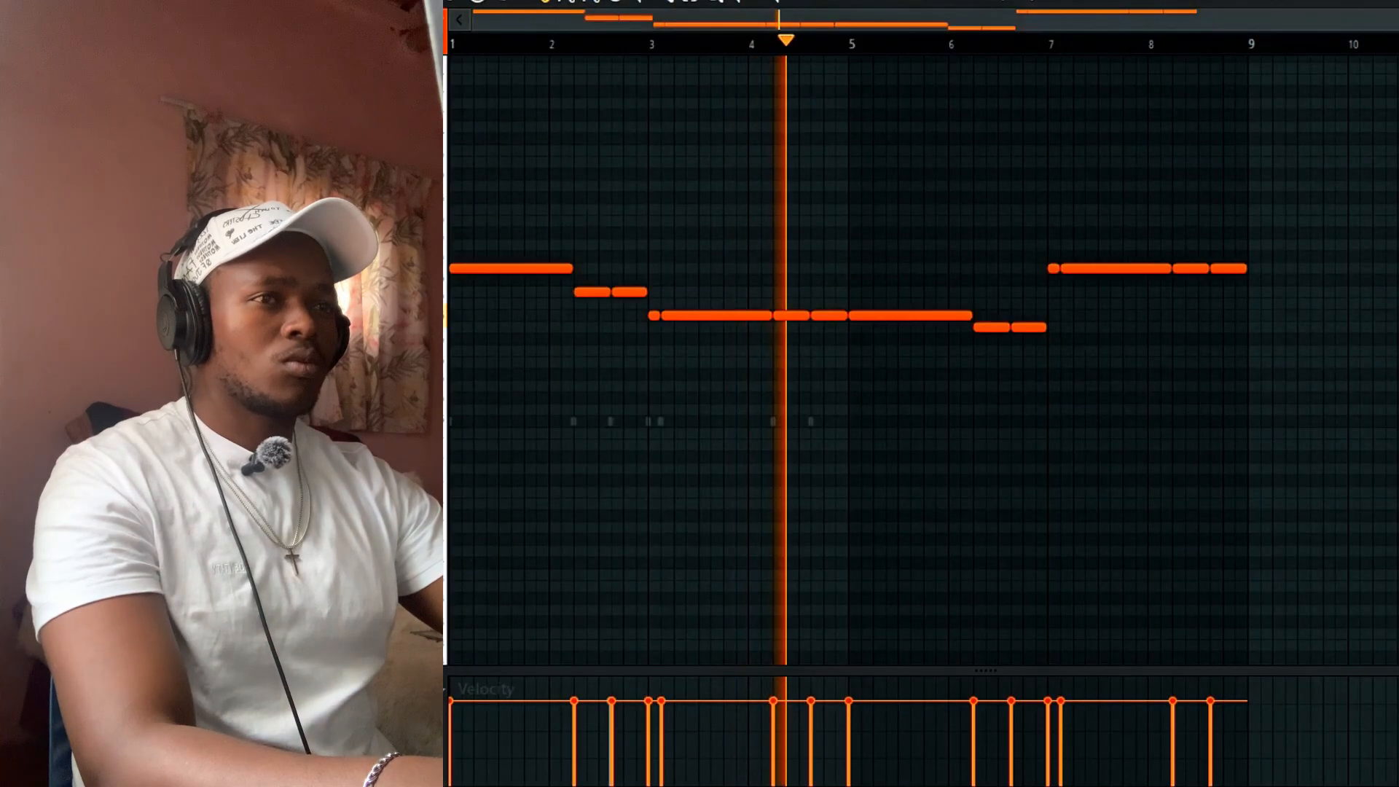
key(F6)
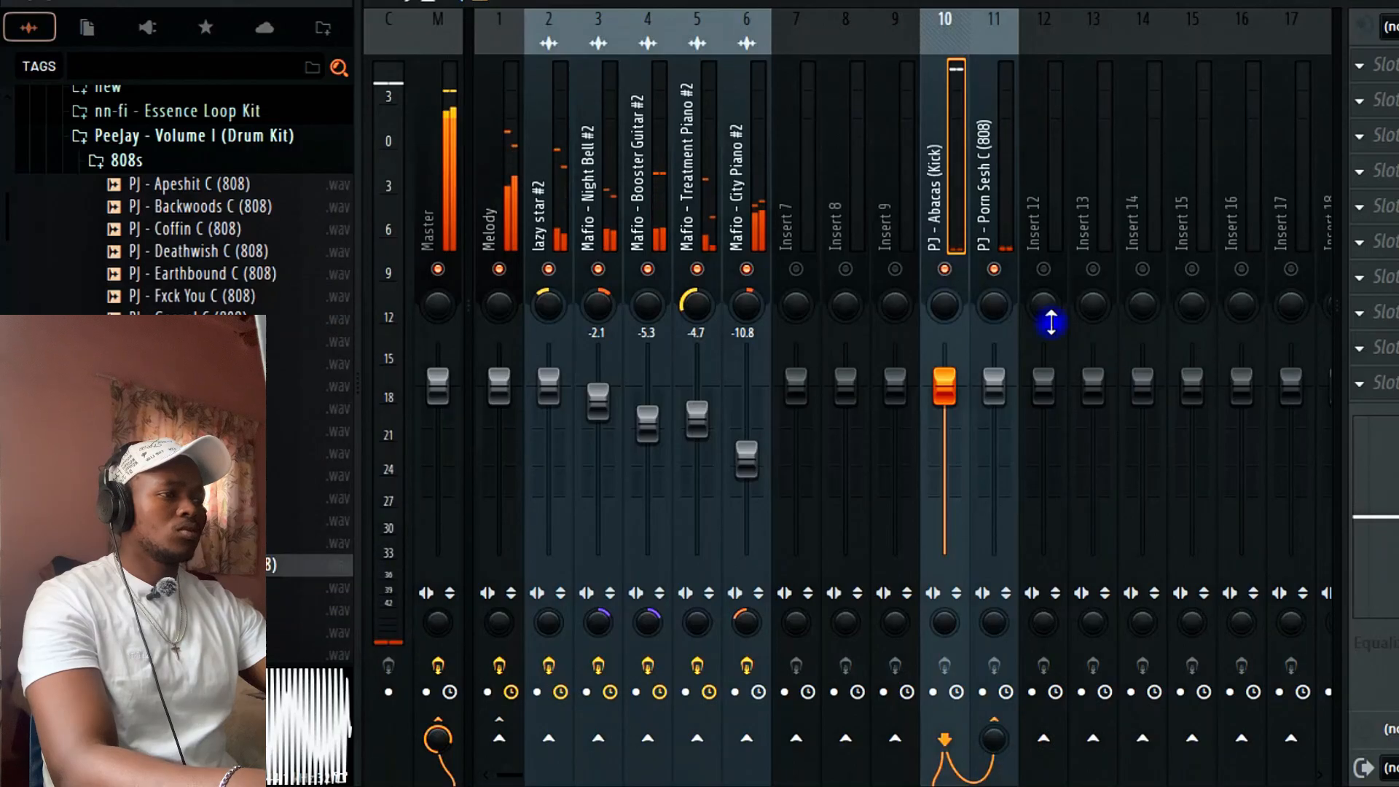
Load Fruity Limiter into an empty slot on the 808's mixer track.
click(999, 239)
click(1360, 206)
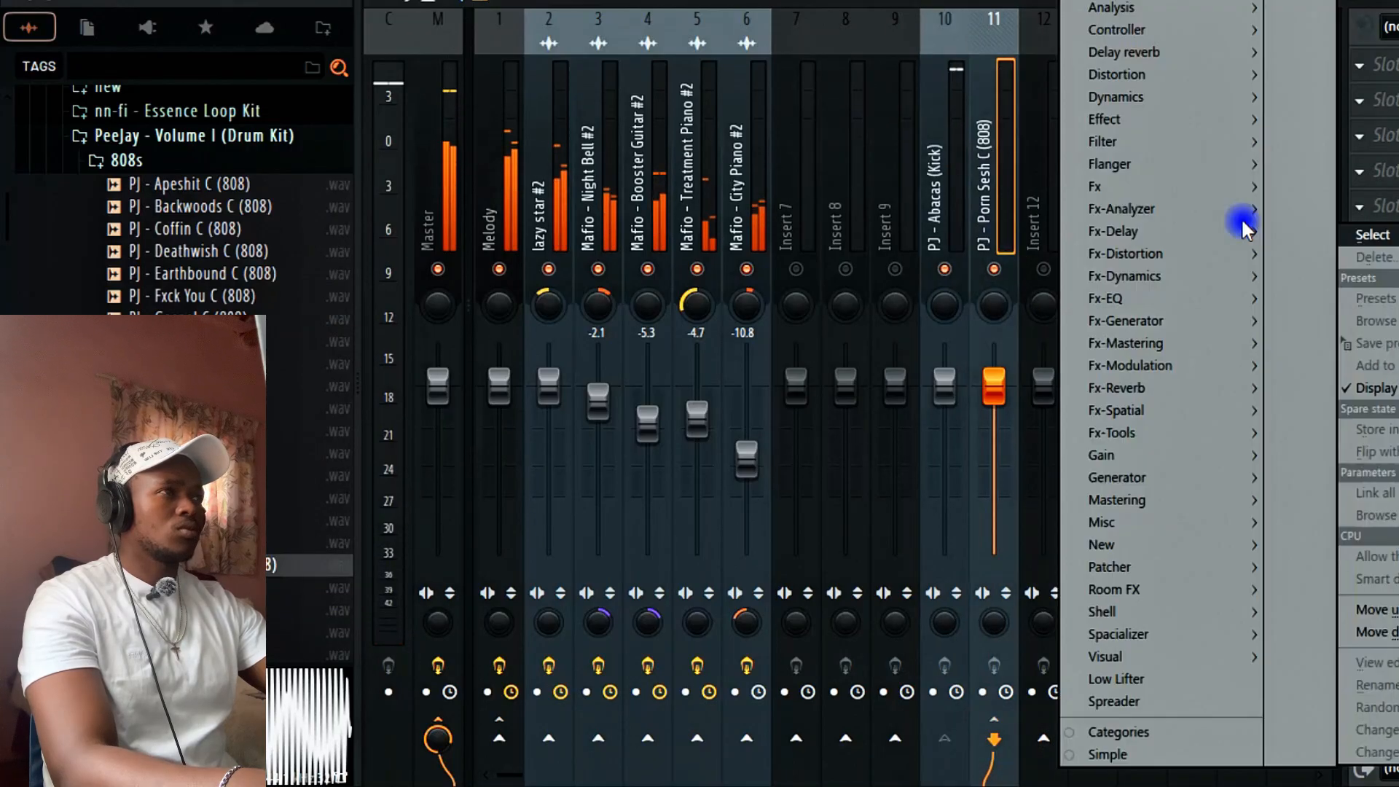
mouse_move(1109, 97)
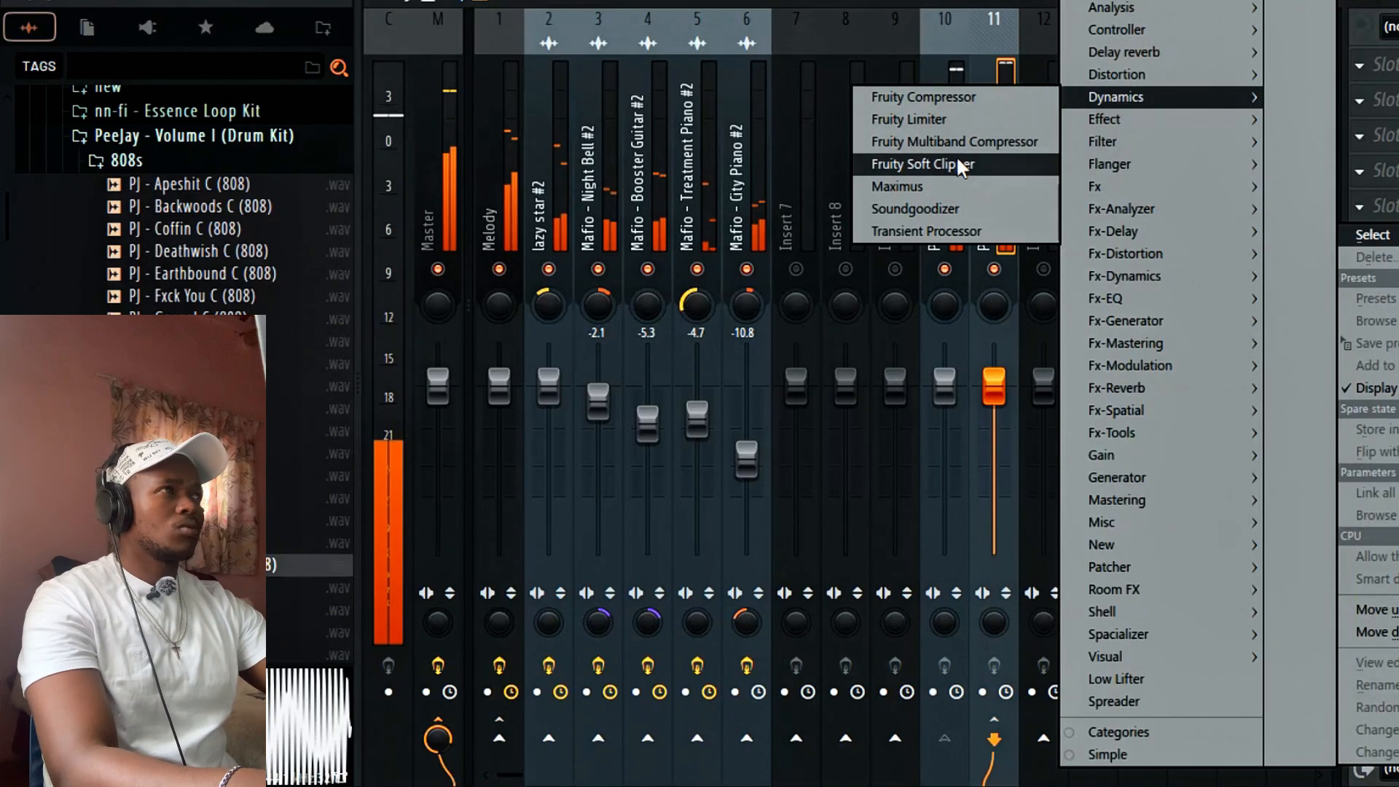
click(949, 126)
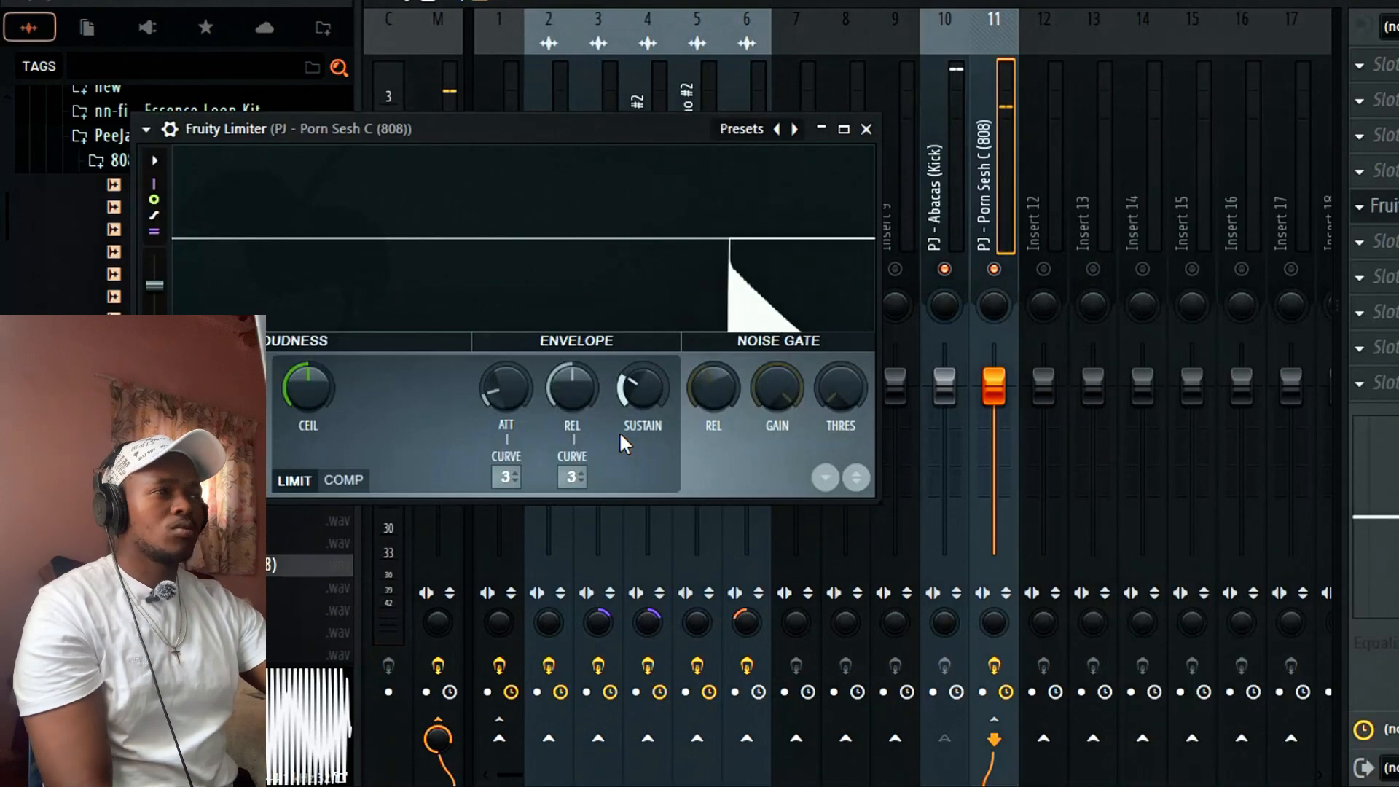
Switch the limiter to COMP mode, lower the threshold, and tune attack, knee and ratio.
click(346, 480)
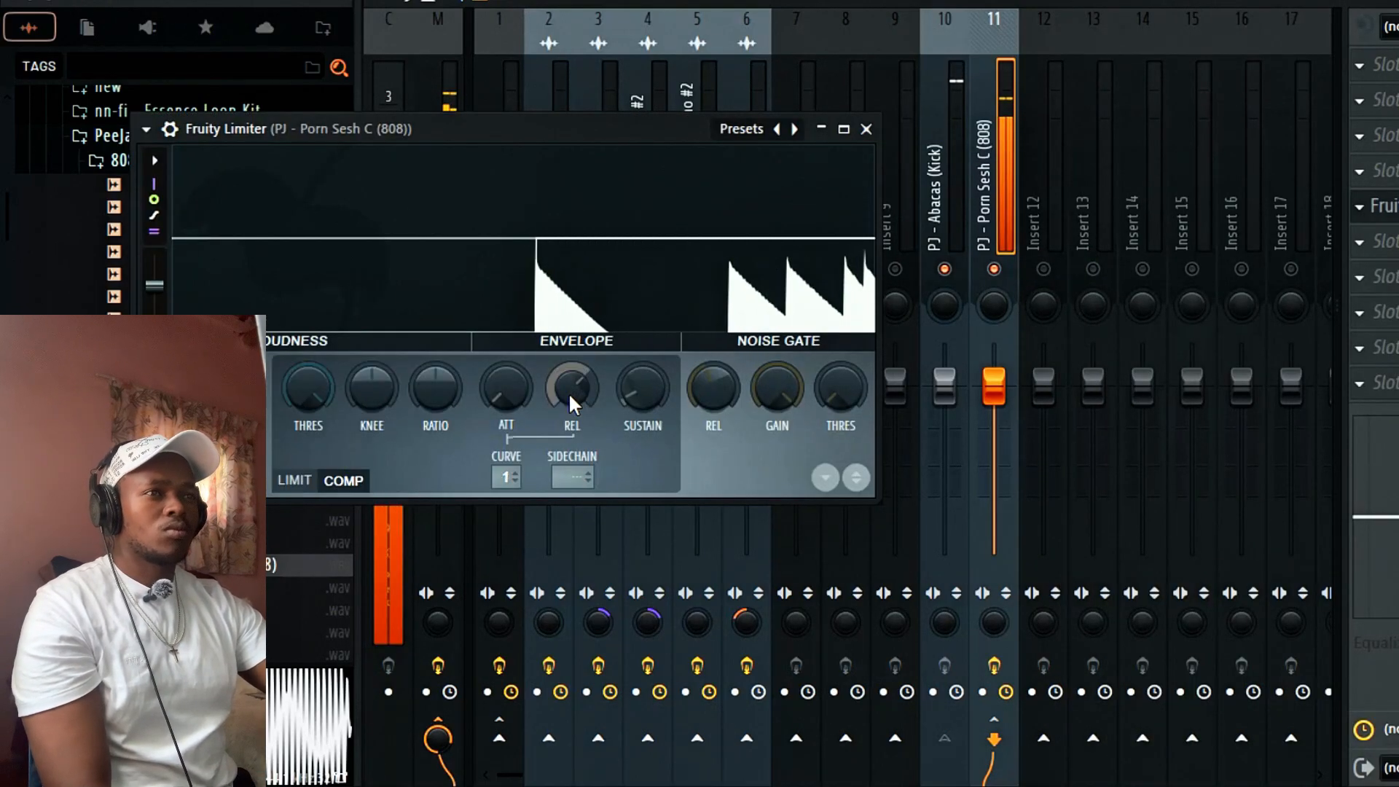
drag(504, 392, 504, 339)
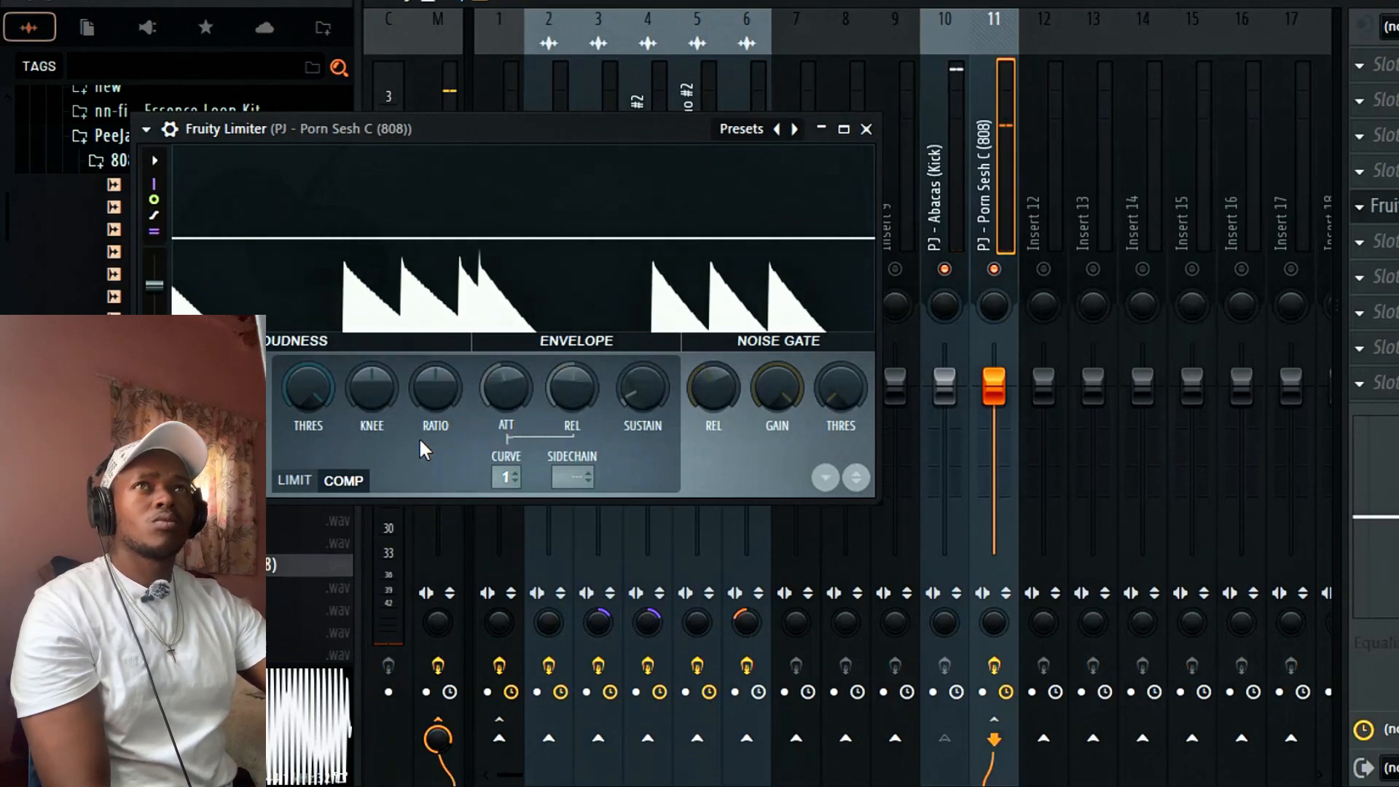
mouse_move(371, 392)
mouse_down()
mouse_move(372, 368)
mouse_move(416, 362)
mouse_up()
drag(299, 400, 299, 437)
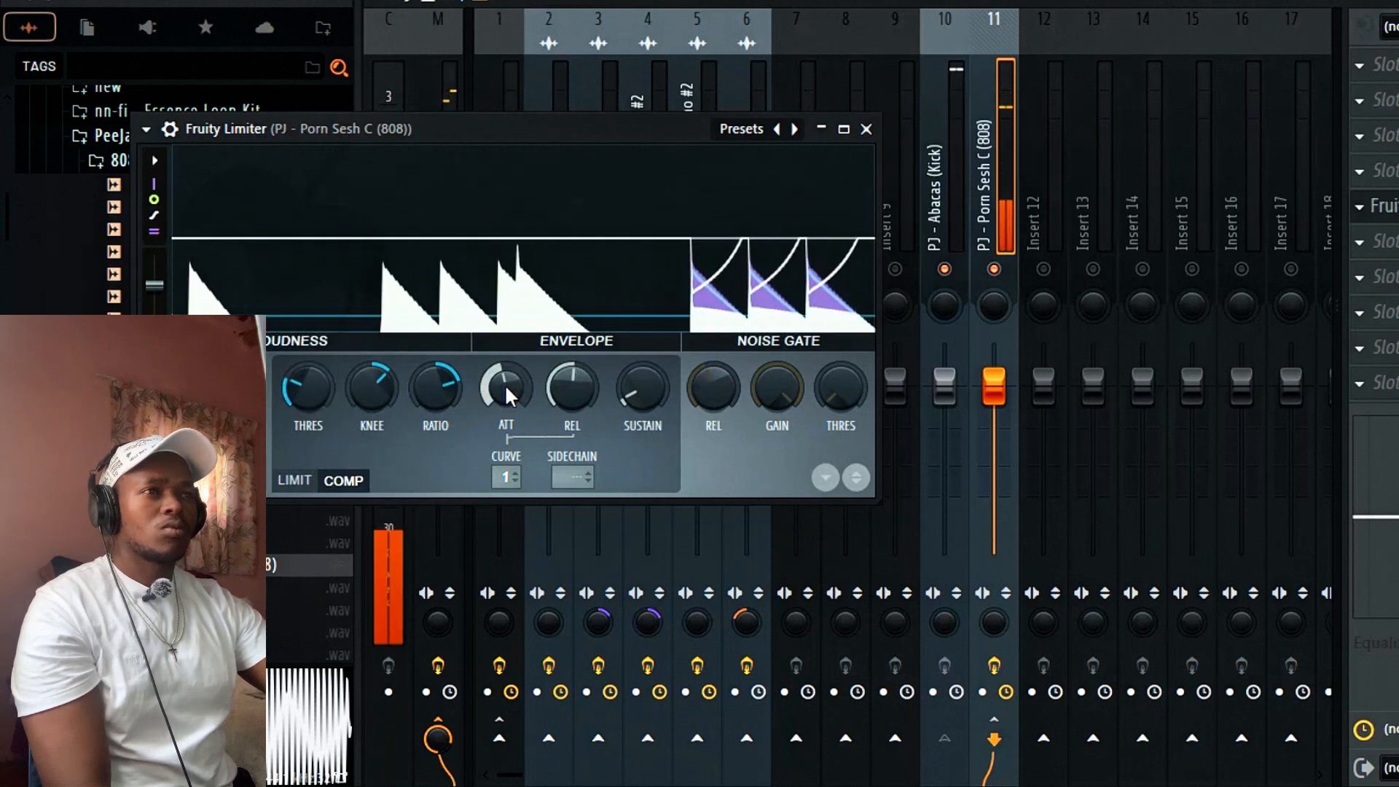
drag(508, 396, 508, 426)
drag(376, 397, 372, 403)
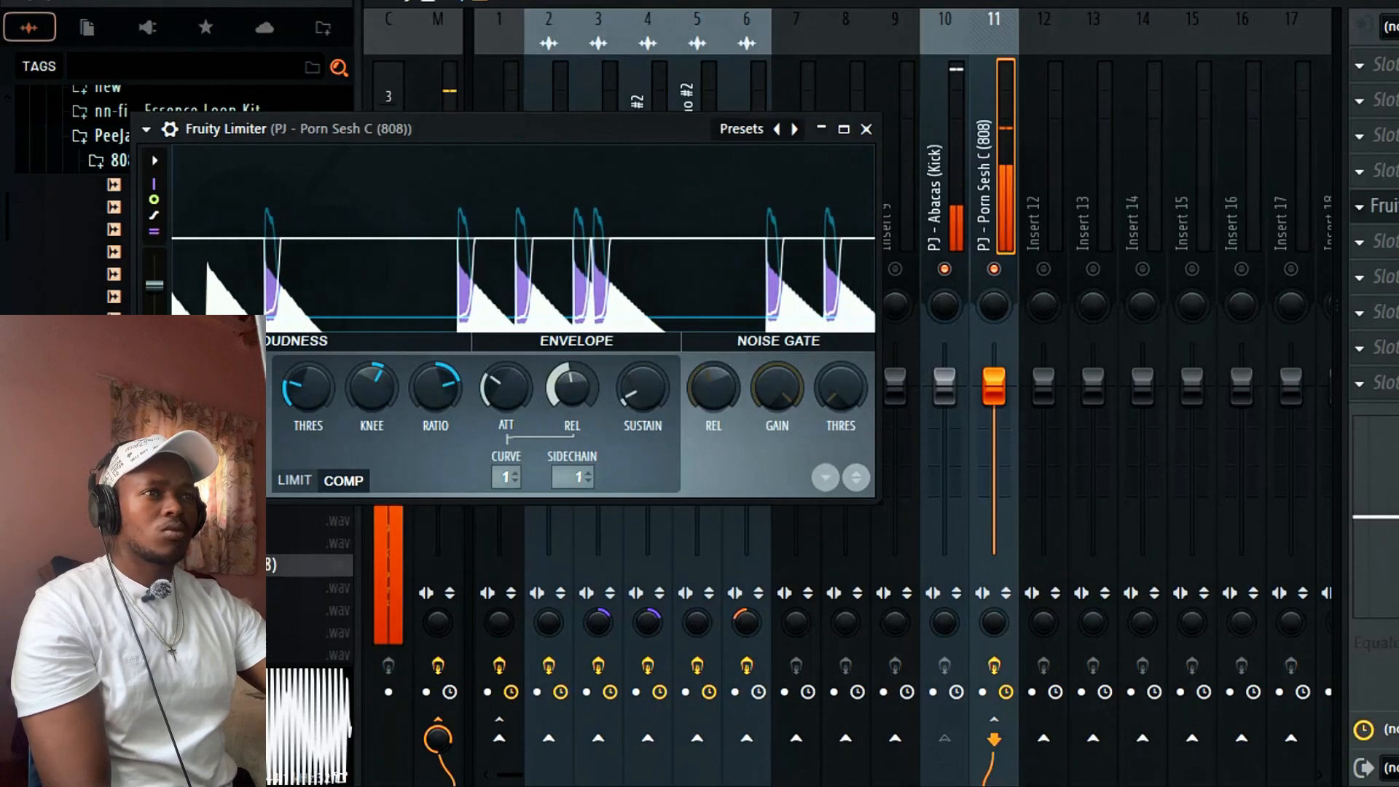
click(866, 129)
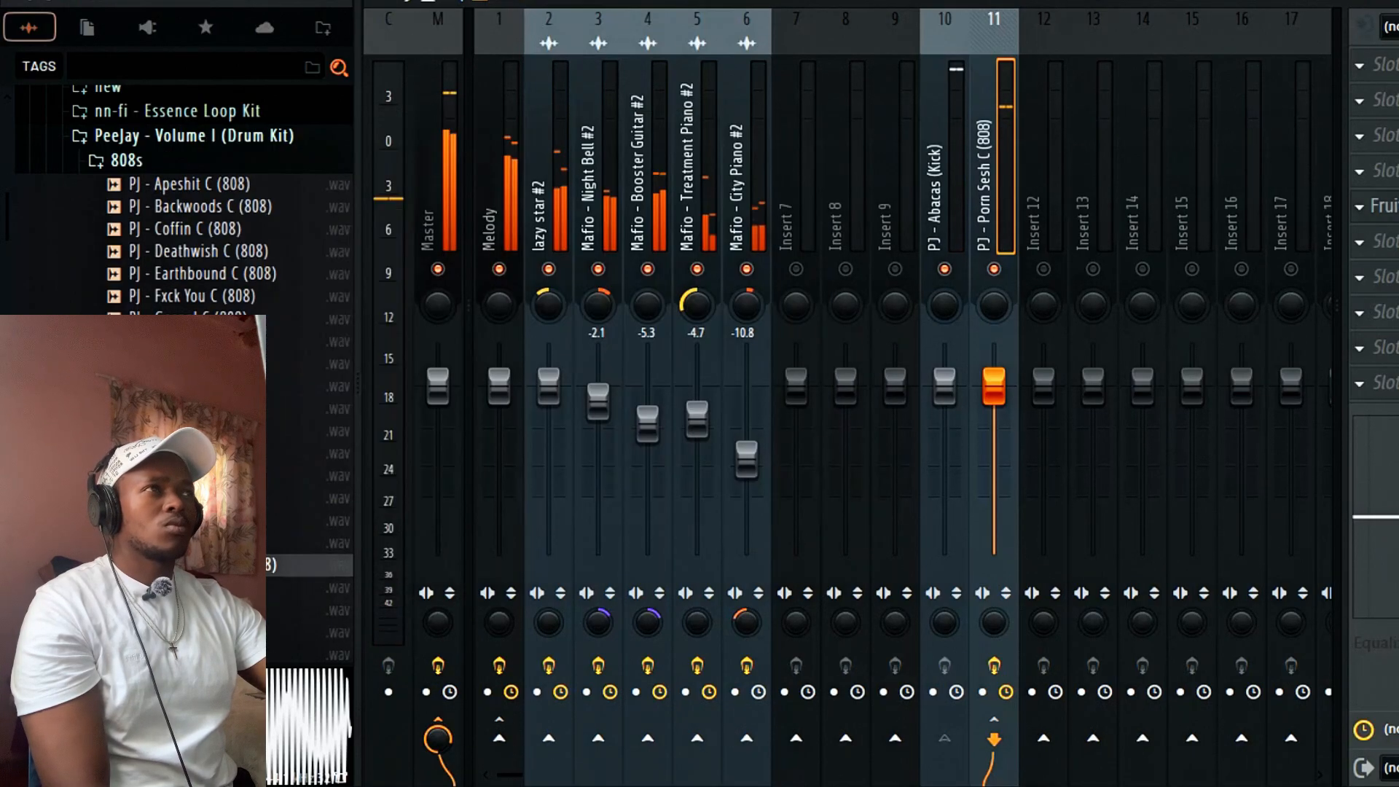
Clone the five intro melody clips so they start at bar 9.
key(F9)
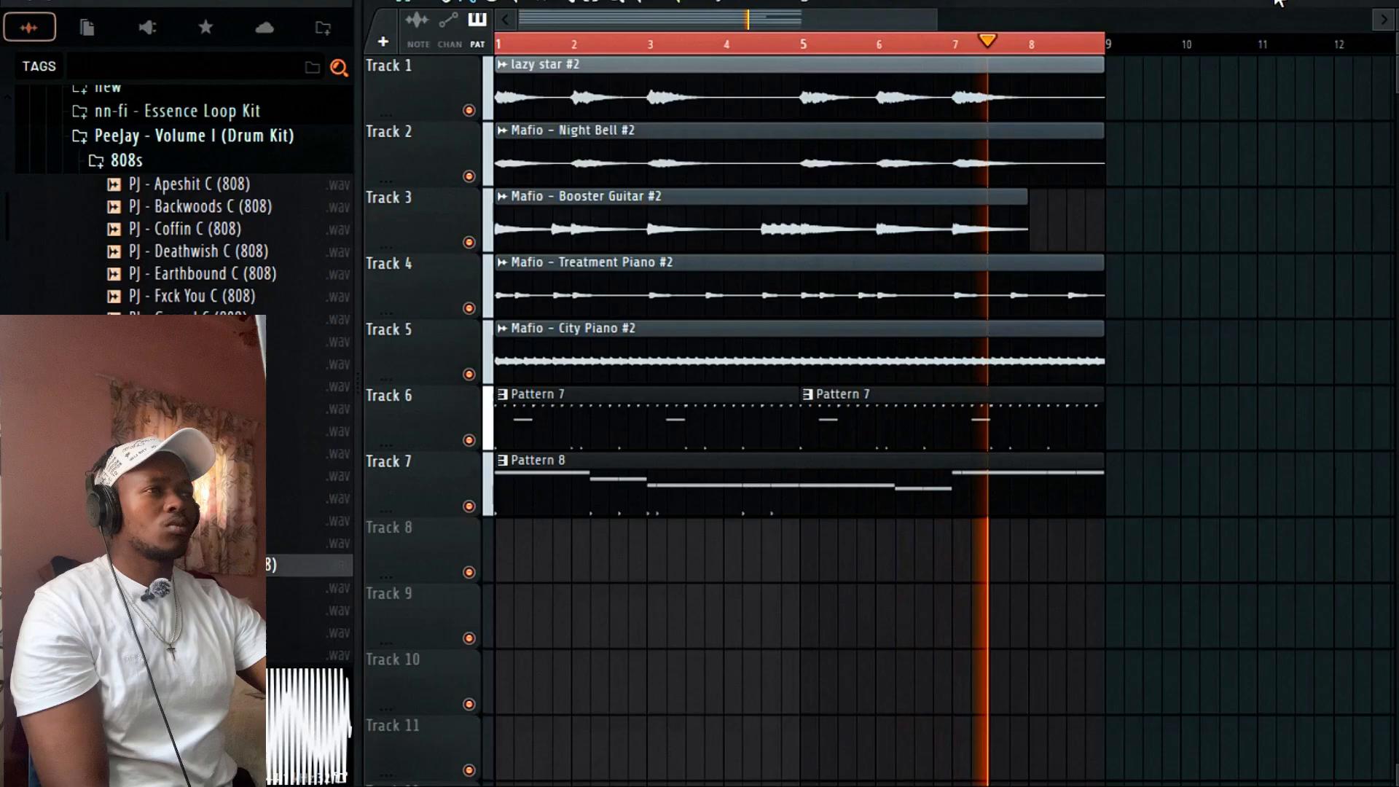
double_click(887, 493)
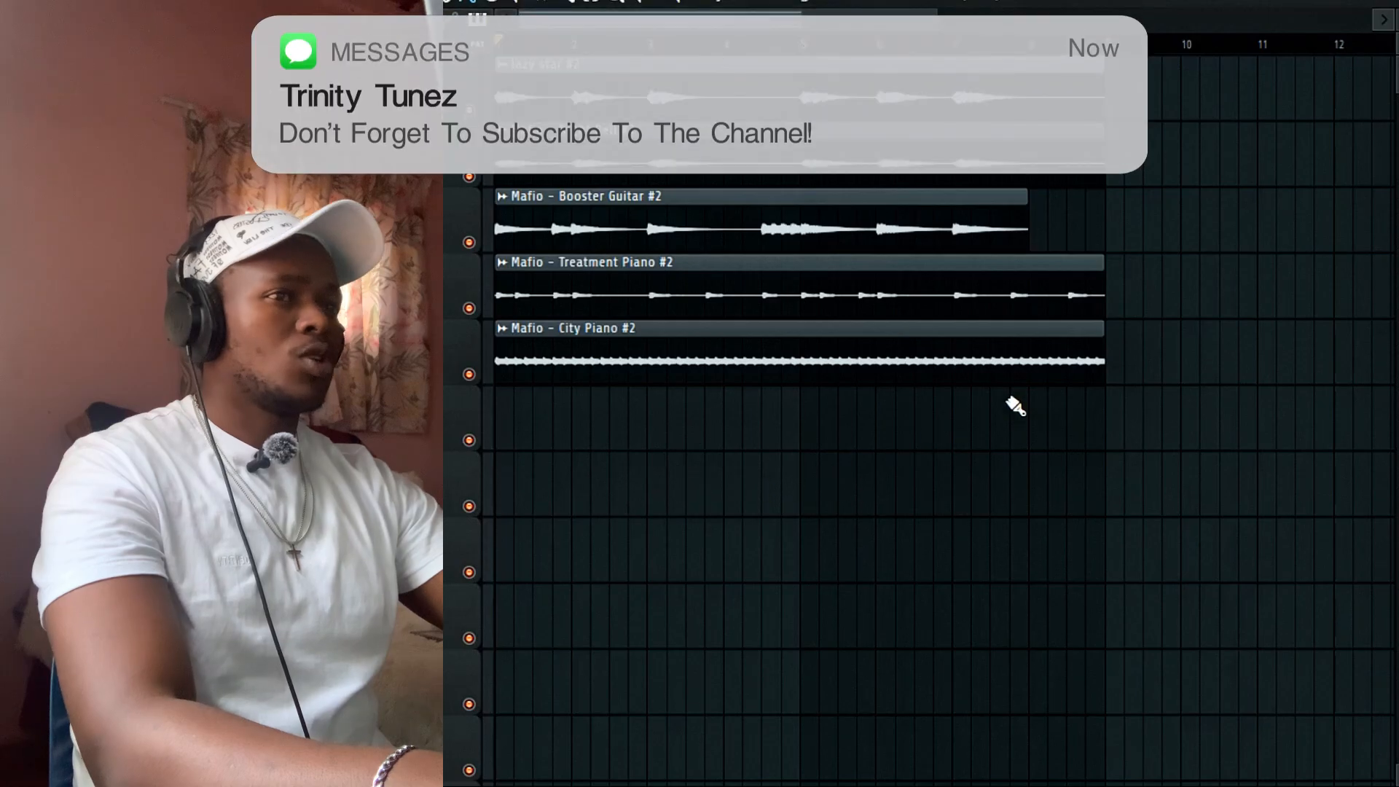
mouse_move(1101, 447)
mouse_down()
mouse_move(581, 60)
mouse_move(551, 59)
mouse_up()
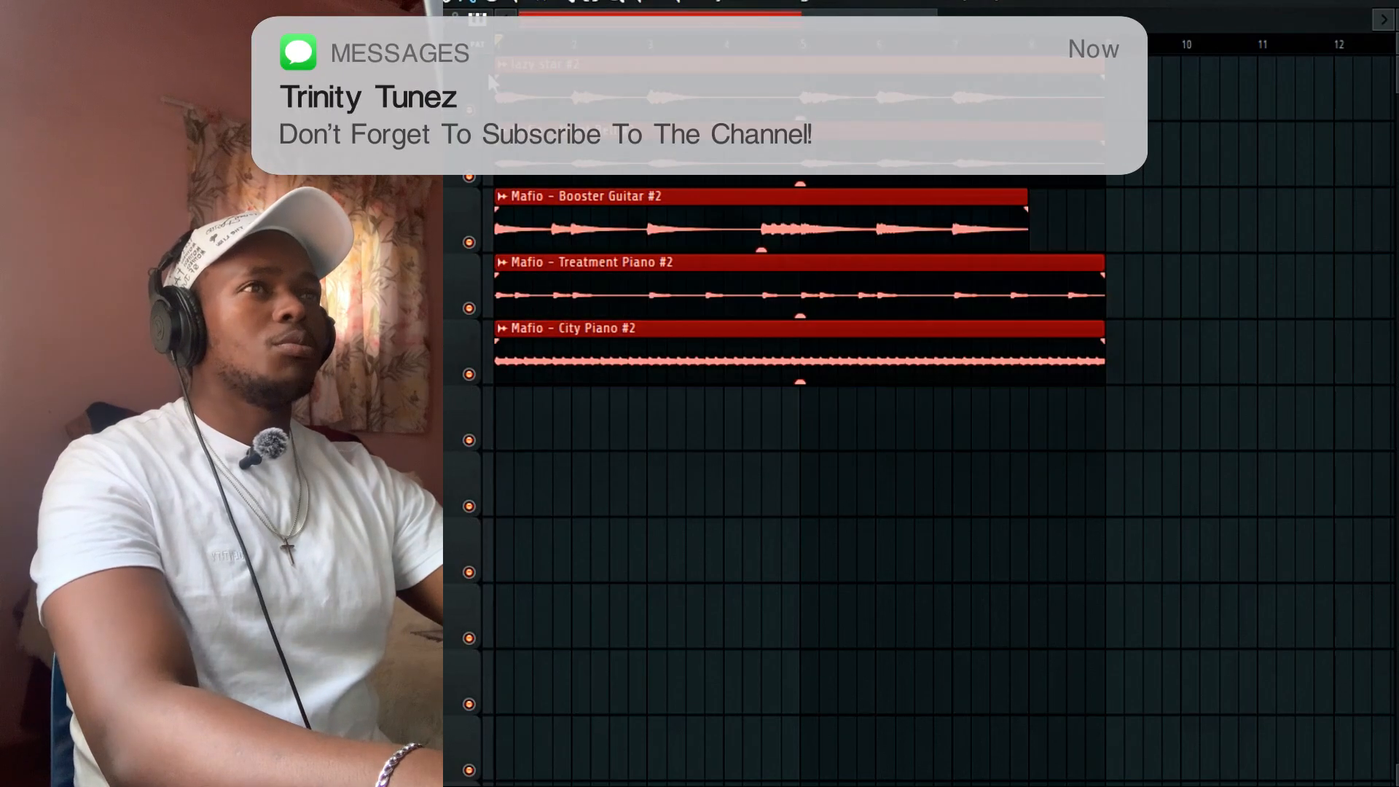
mouse_move(722, 65)
mouse_down()
mouse_move(1184, 67)
mouse_move(1148, 71)
mouse_up()
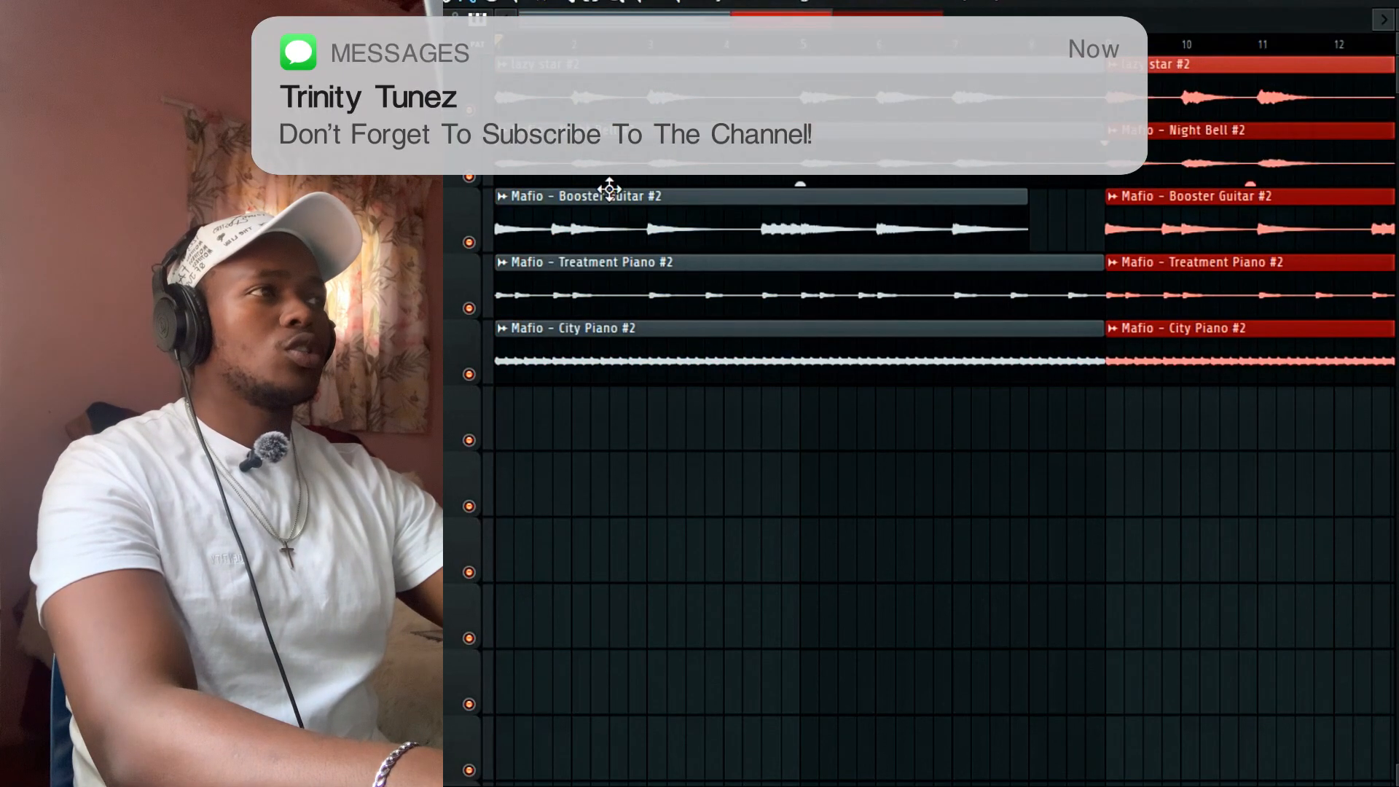
Remove the Treatment Piano, Booster Guitar and Night Bell clips from bars 1–8.
right_click(578, 286)
key(space)
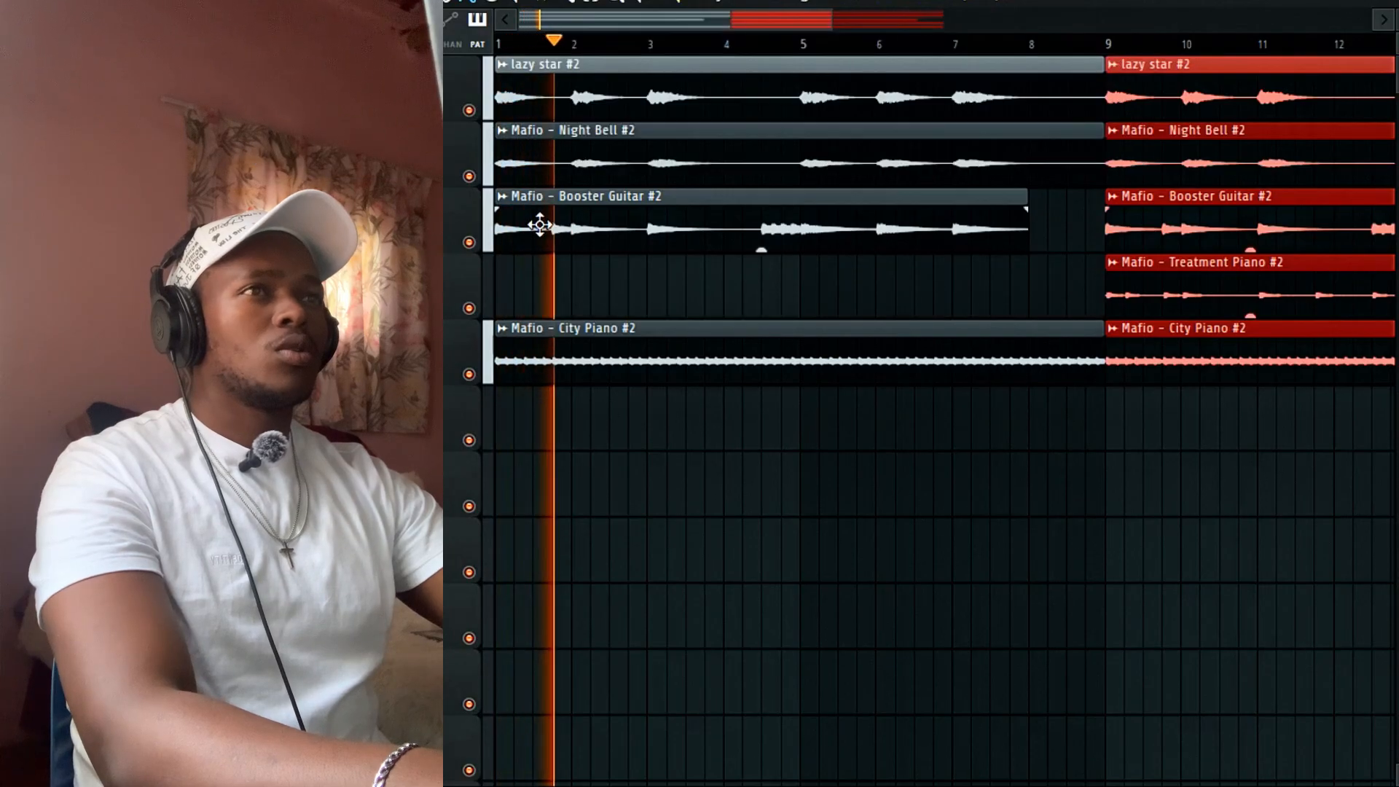
key(ctrl+z)
key(space)
key(space)
right_click(549, 293)
right_click(543, 213)
right_click(547, 167)
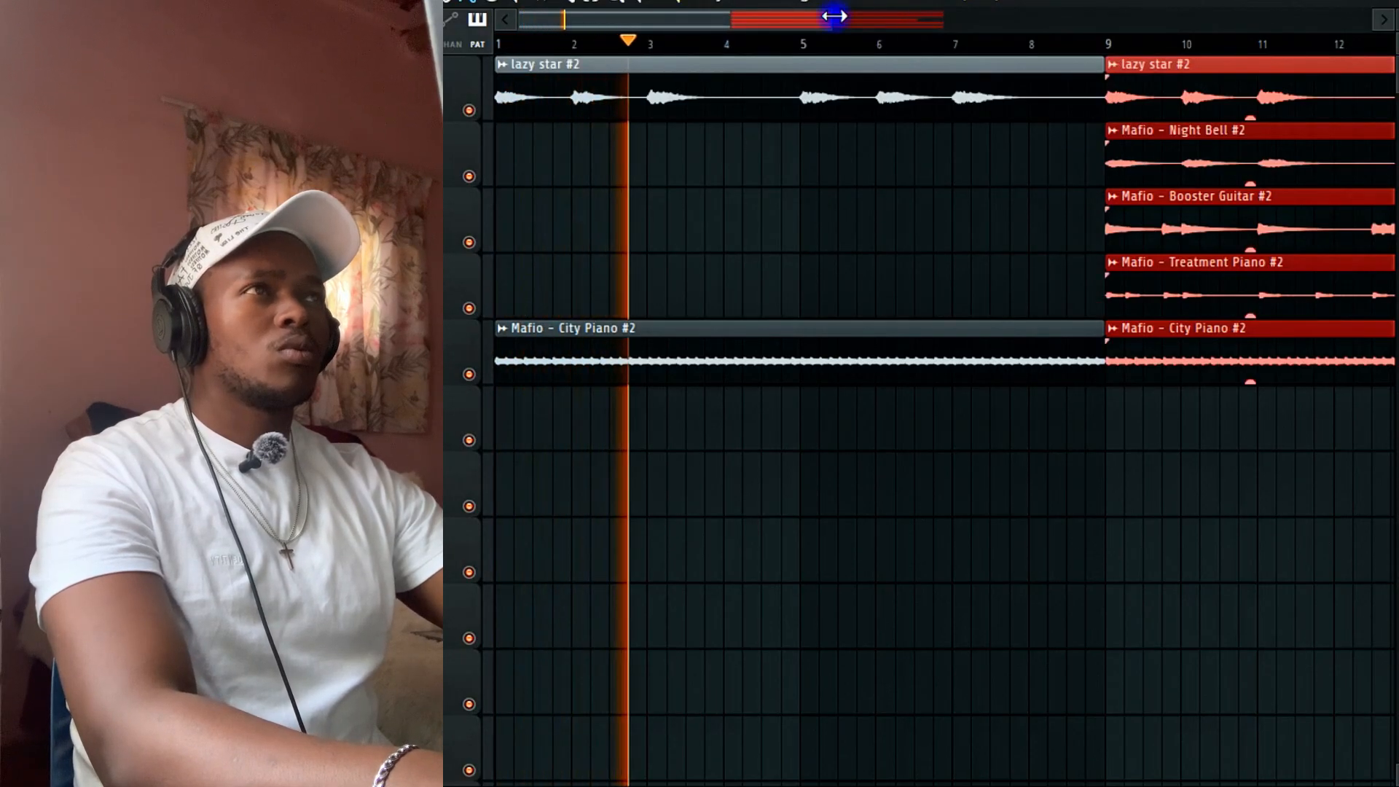
Zoom out and select the bar-9 block of melody clips.
drag(834, 16, 1250, 16)
drag(1030, 393, 1056, 119)
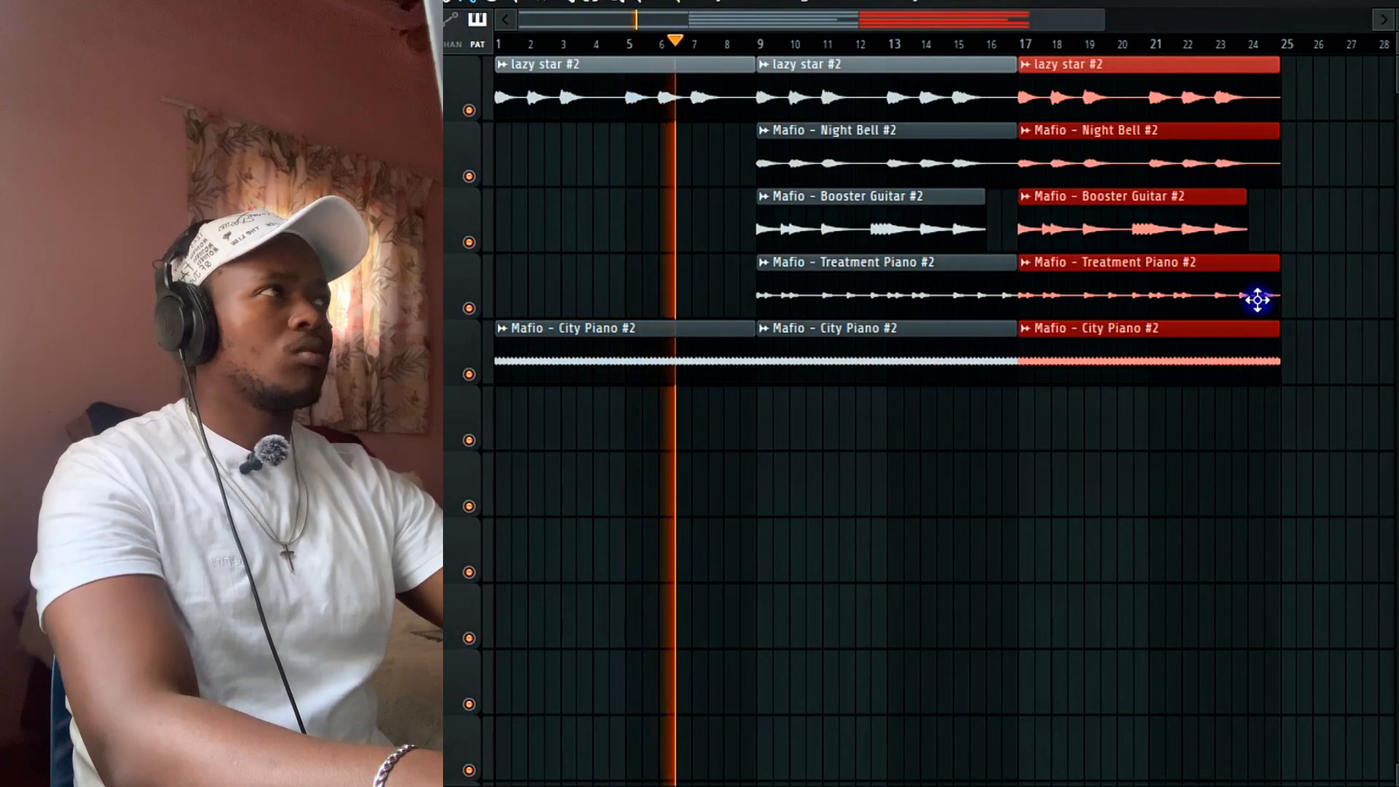
scroll(1232, 324, down, 4)
scroll(1020, 386, up, 4)
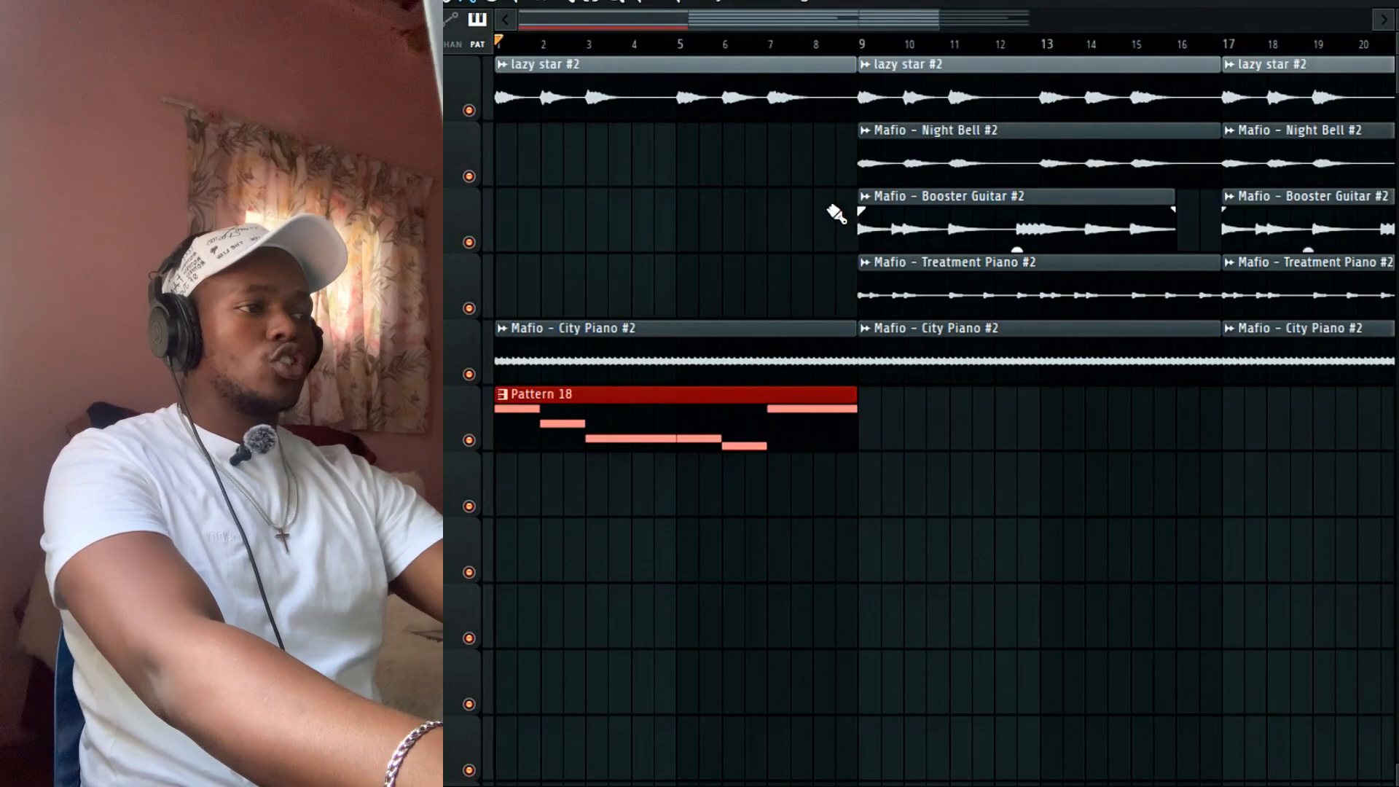
Clear lazy star, City Piano and a trial Booster Guitar from the intro, copying Night Bell into bars 1–8.
right_click(682, 77)
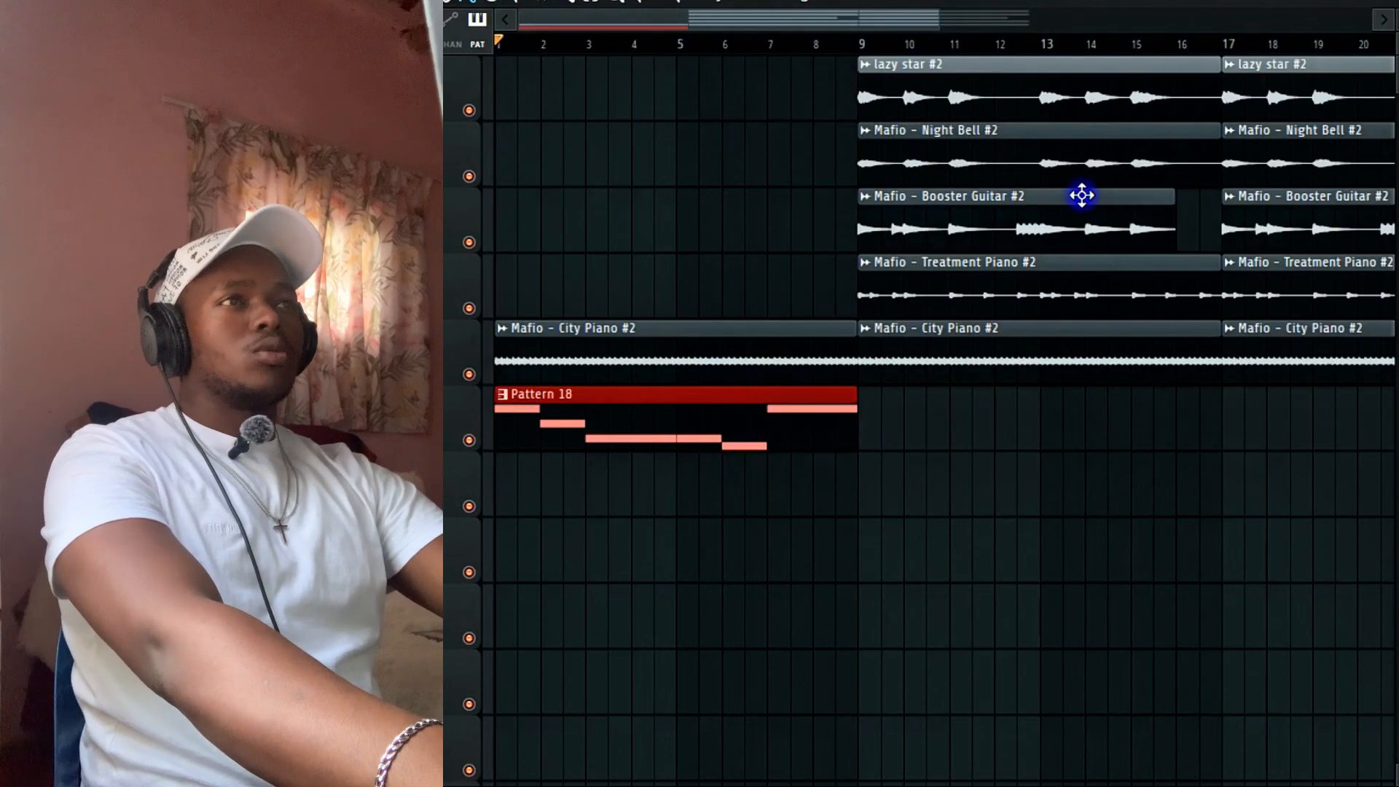
click(1081, 195)
click(507, 222)
key(space)
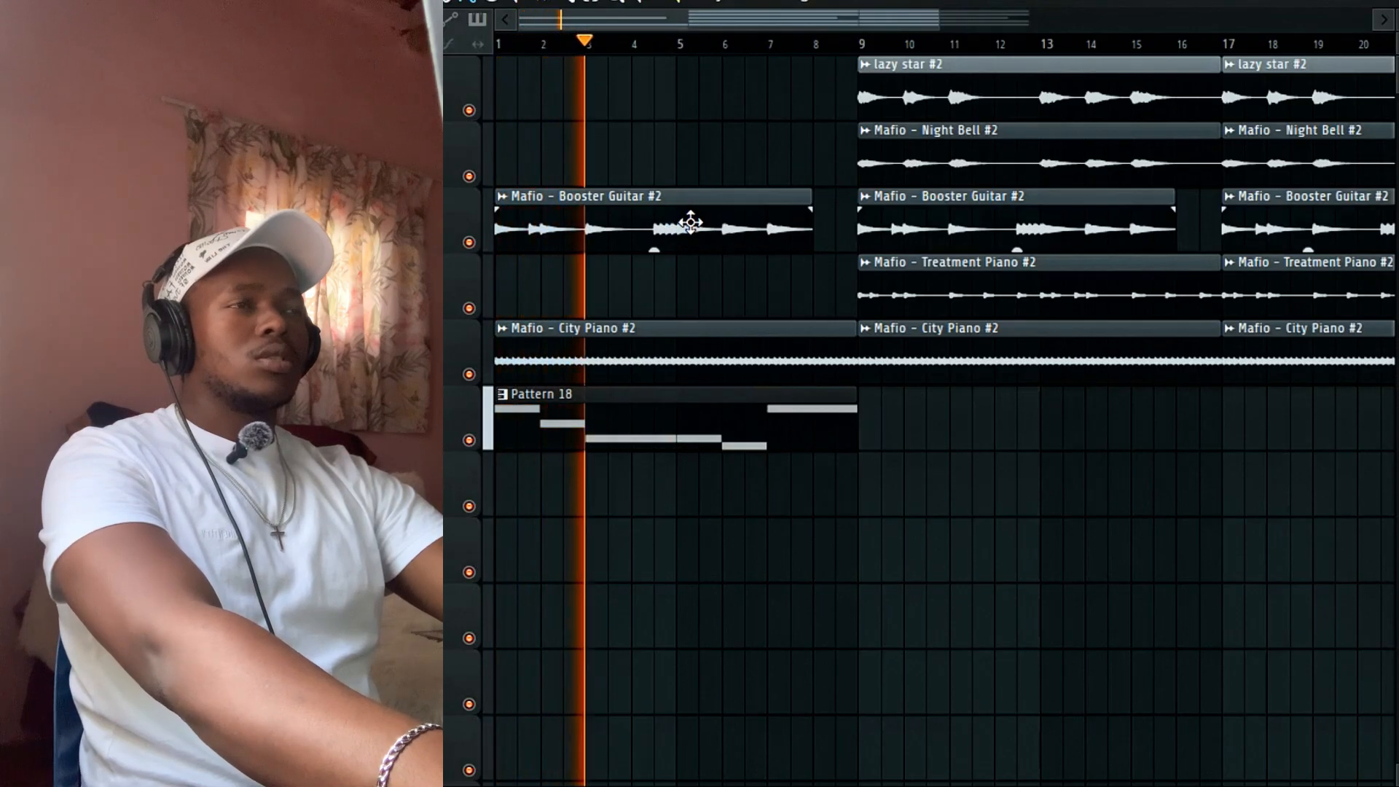
right_click(728, 223)
shift+drag(925, 135, 562, 142)
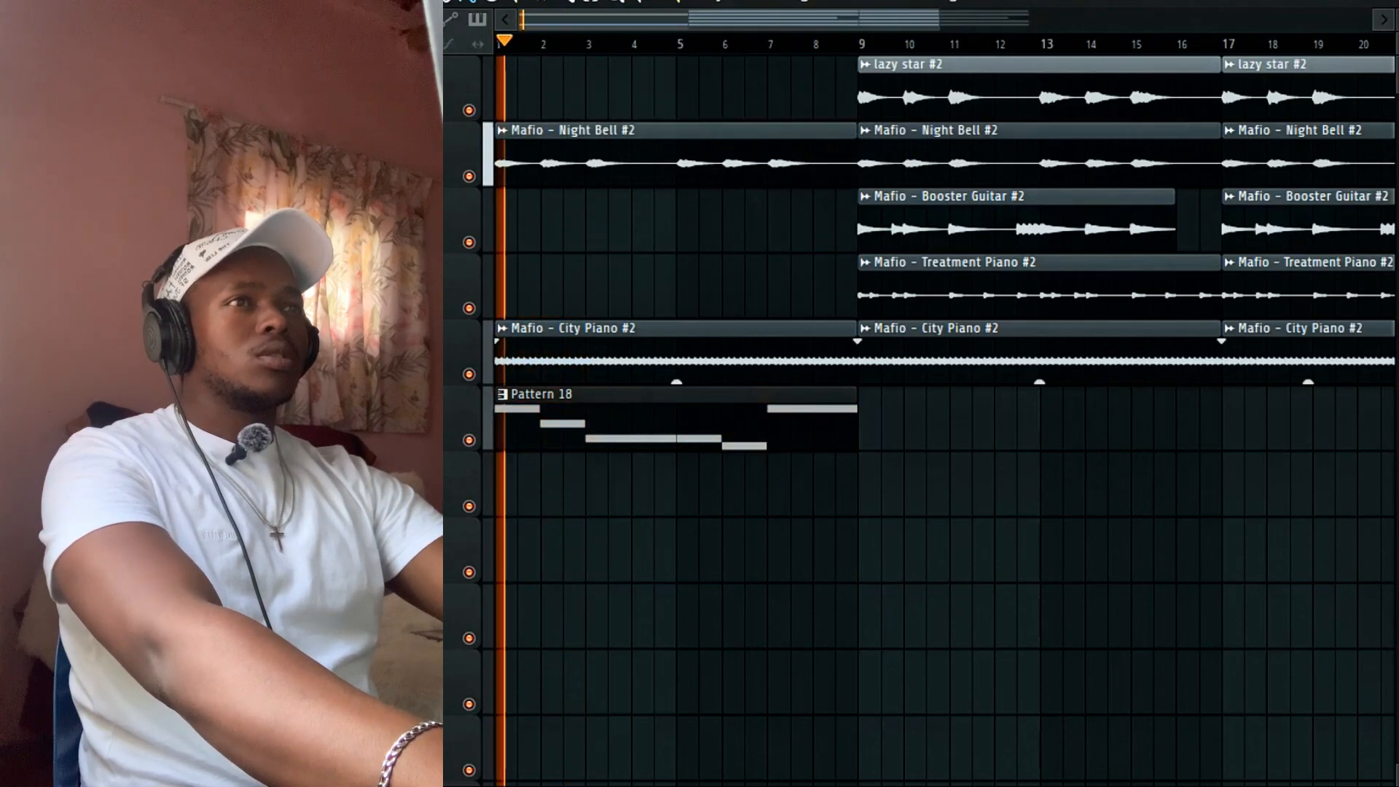
right_click(571, 352)
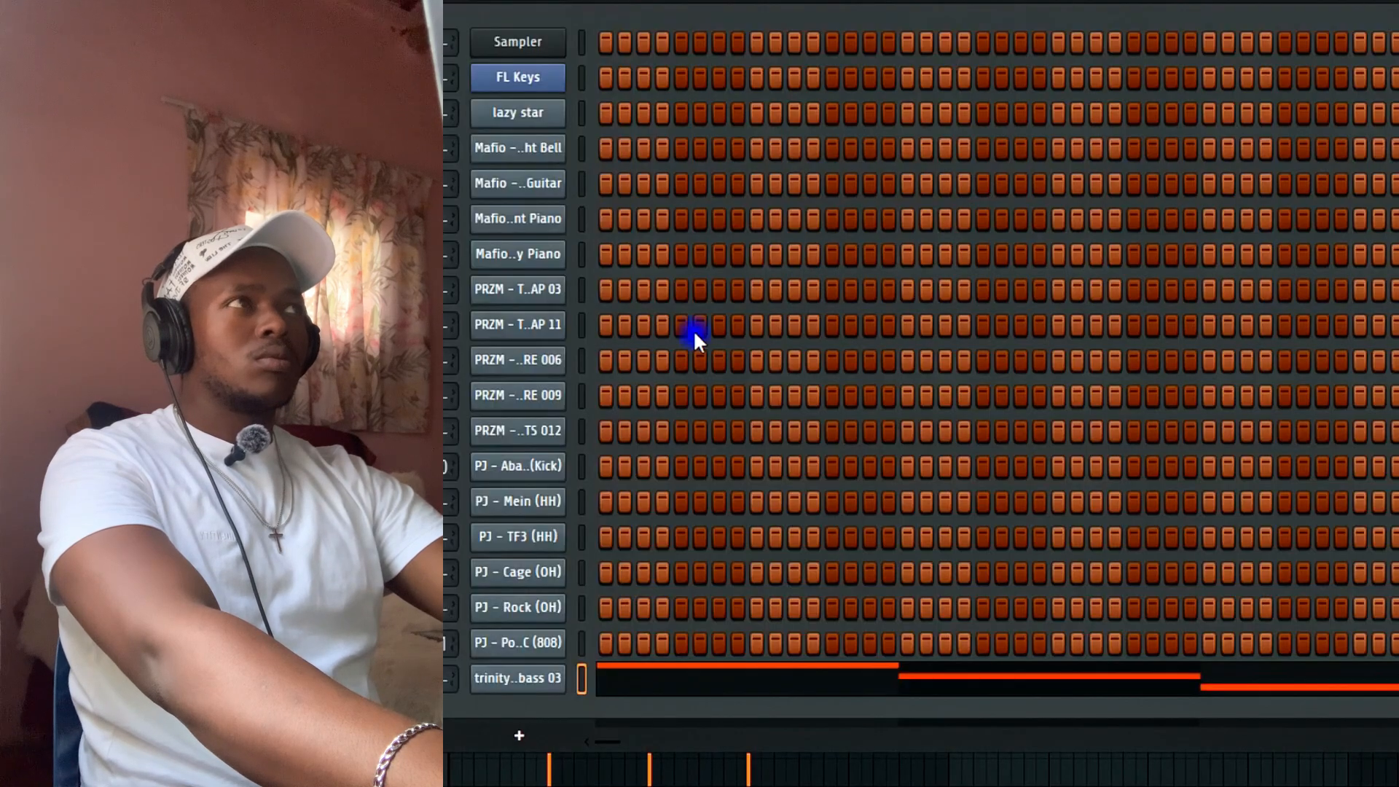
Swap the trinity bass channel to a different bass sample, check its notes, and return to the playlist.
right_click(254, 257)
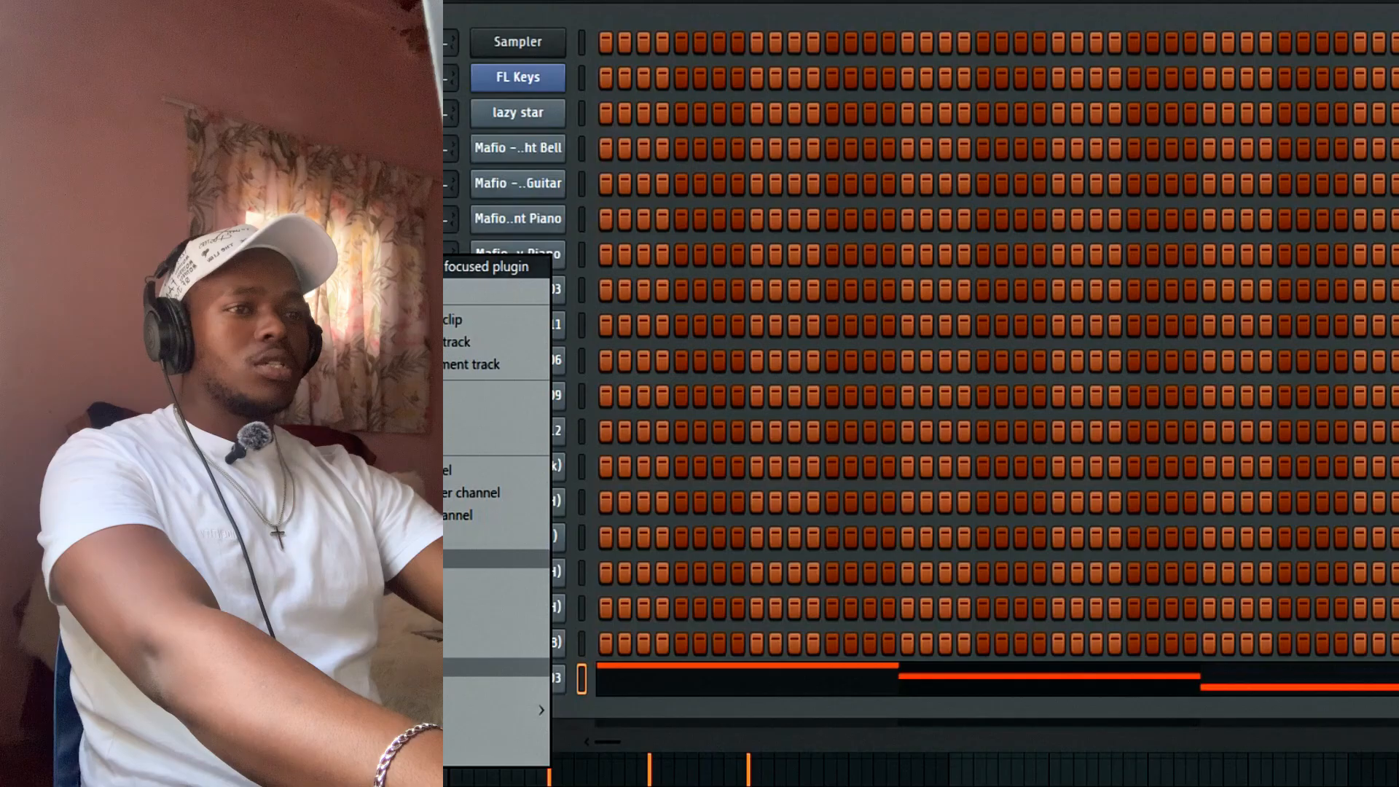
click(288, 266)
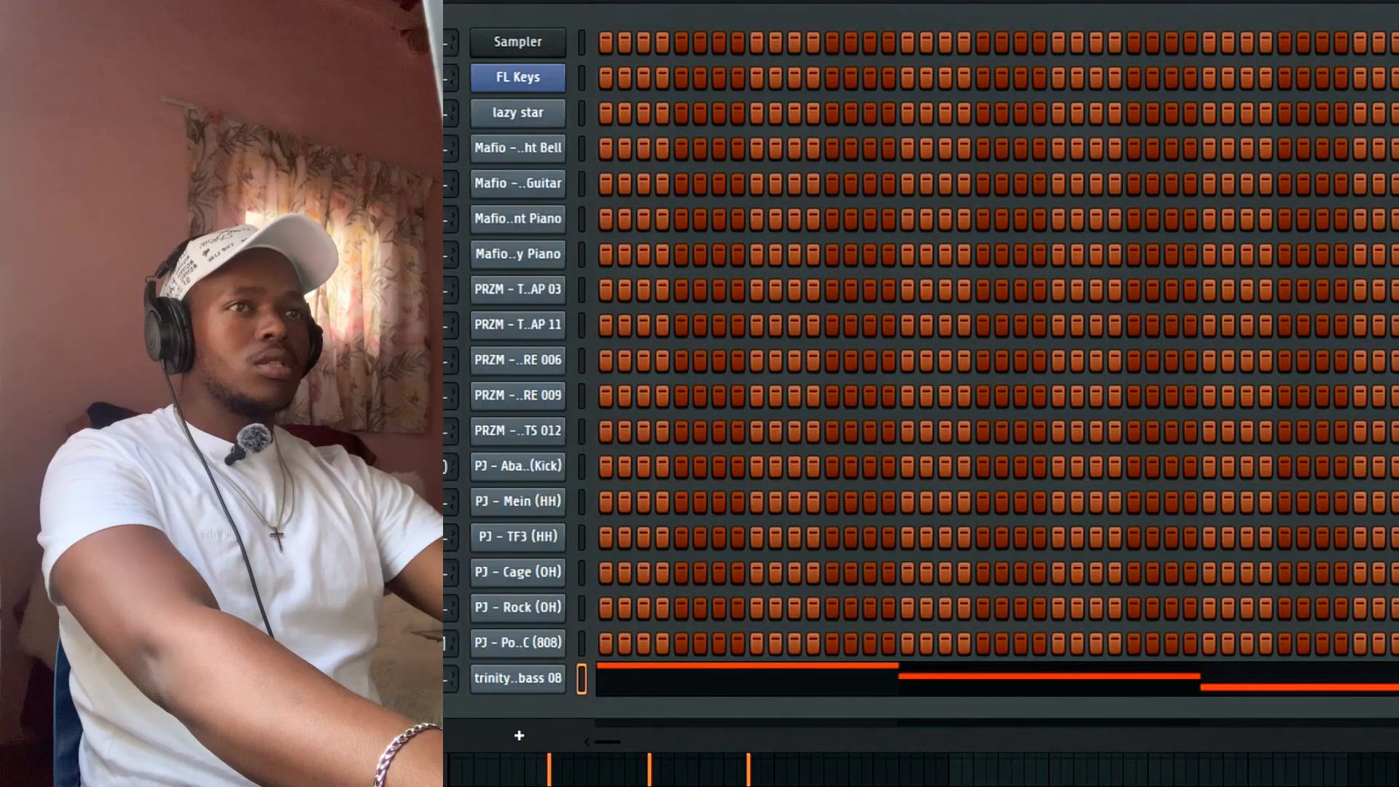
click(681, 679)
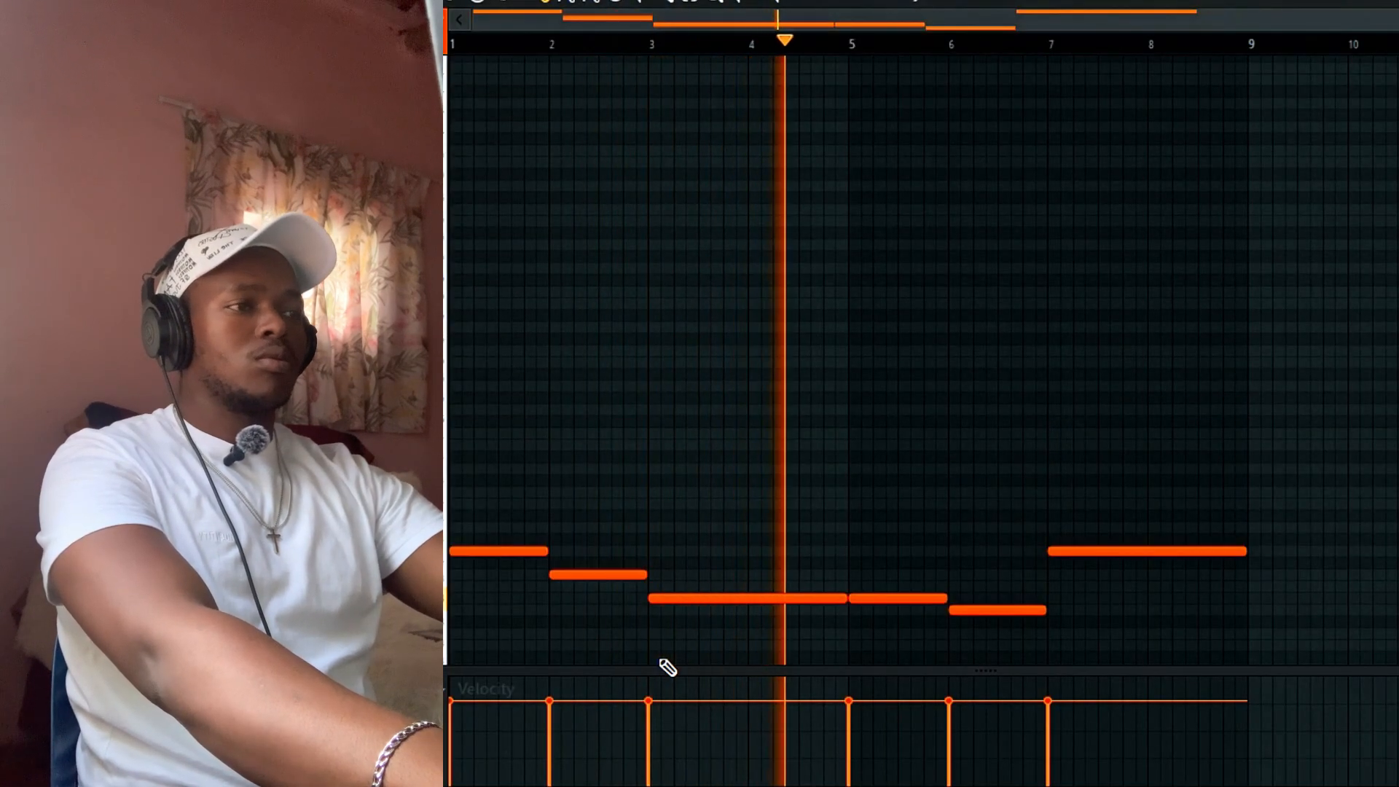
click(1079, 3)
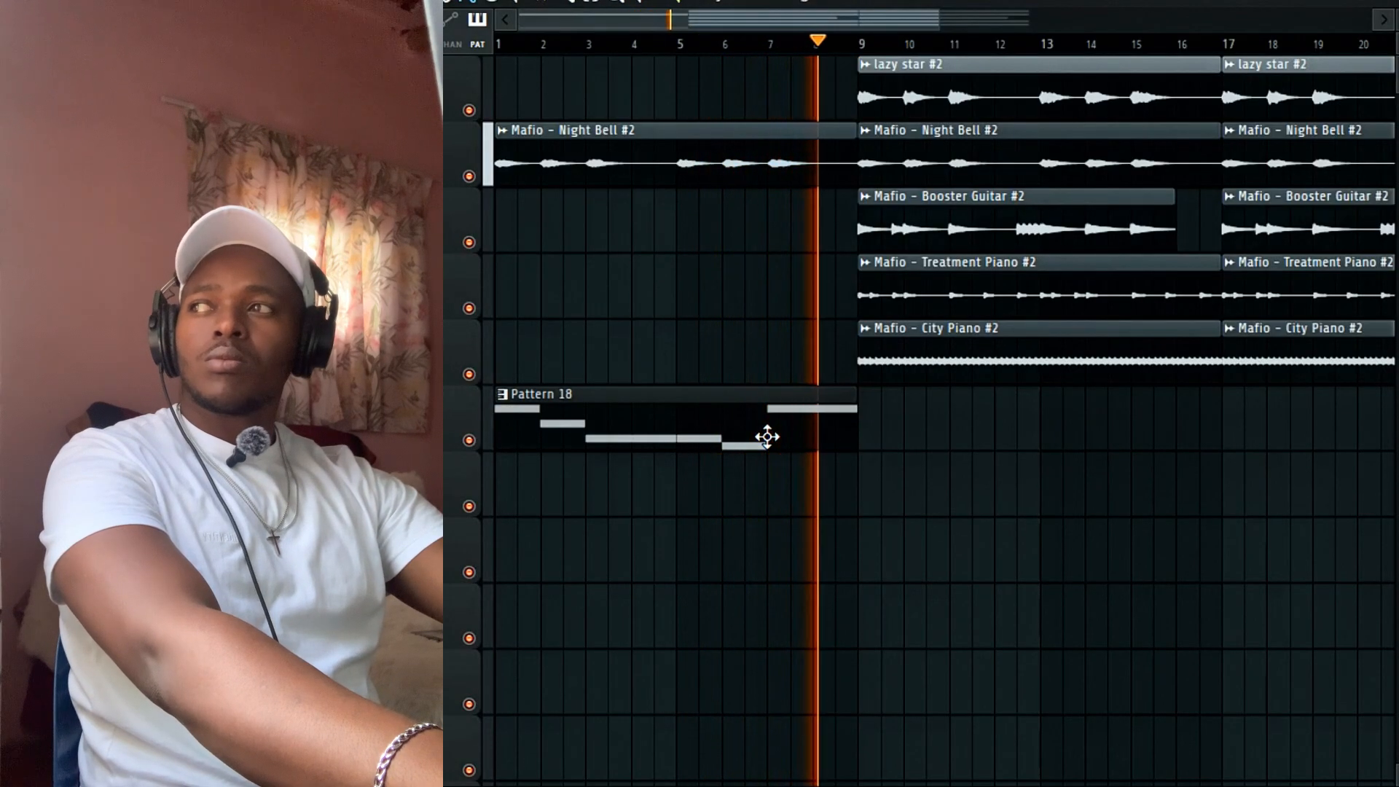
Place the drum and 808 patterns into the playlist and clone them along the song.
key(space)
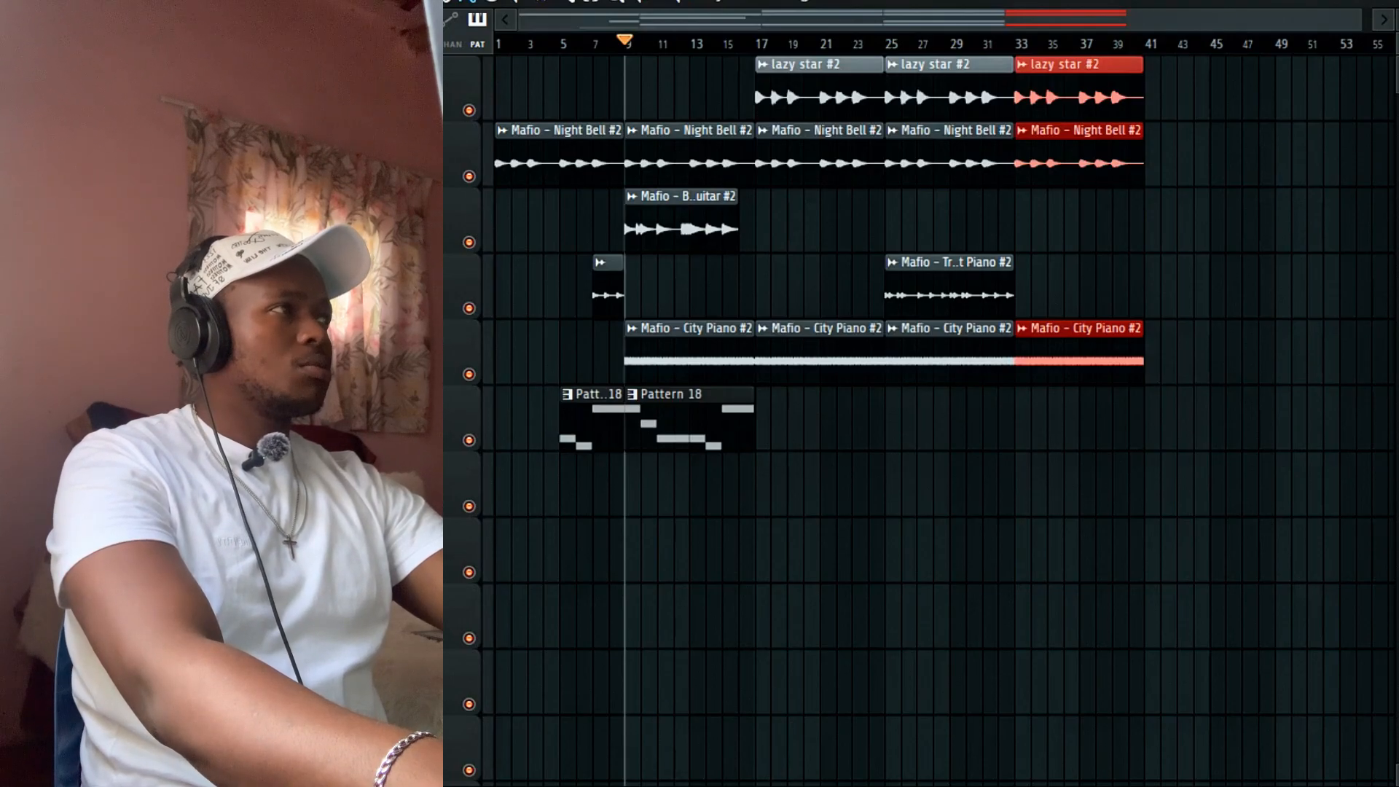
mouse_move(1384, 437)
mouse_down()
mouse_move(873, 445)
mouse_move(621, 493)
mouse_move(744, 483)
mouse_up()
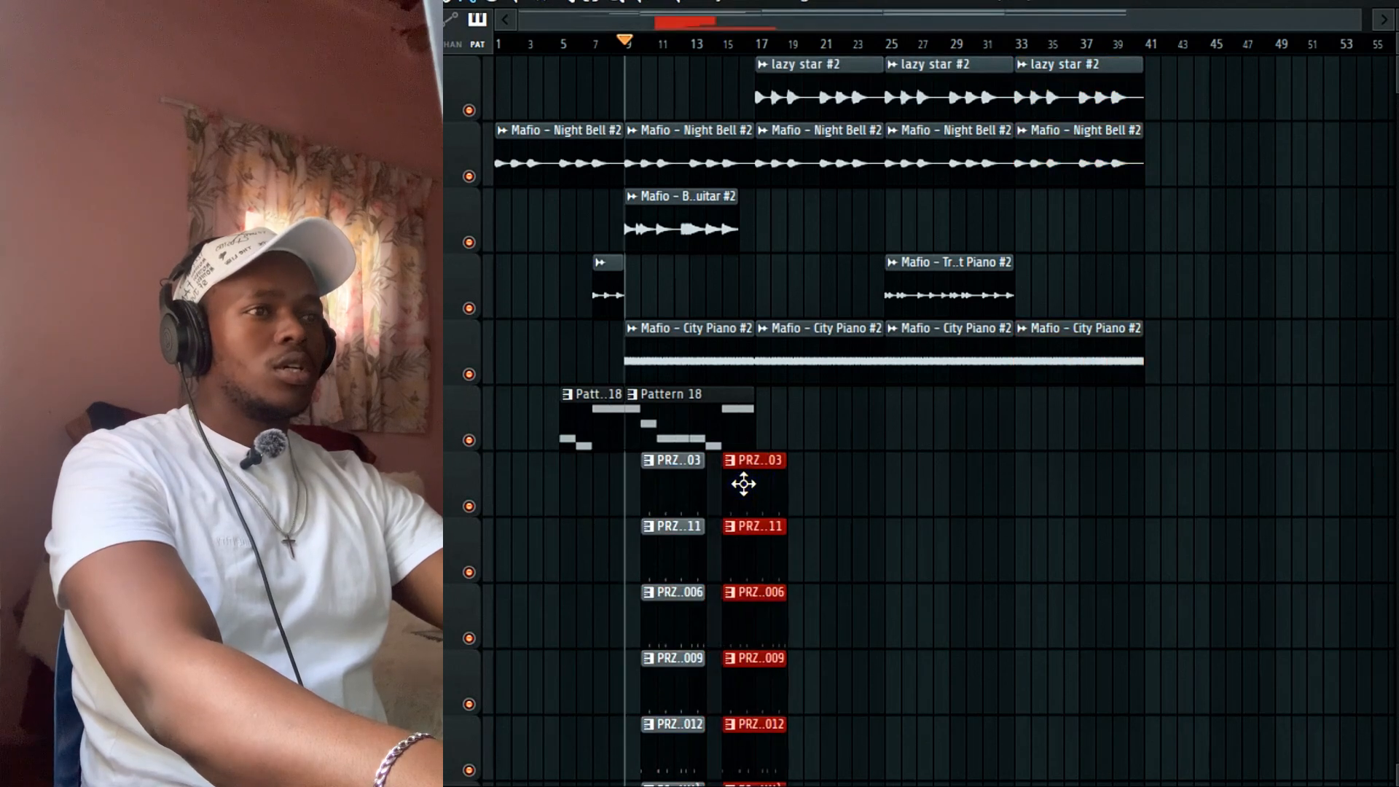
scroll(762, 480, down, 7)
scroll(765, 481, down, 2)
click(765, 503)
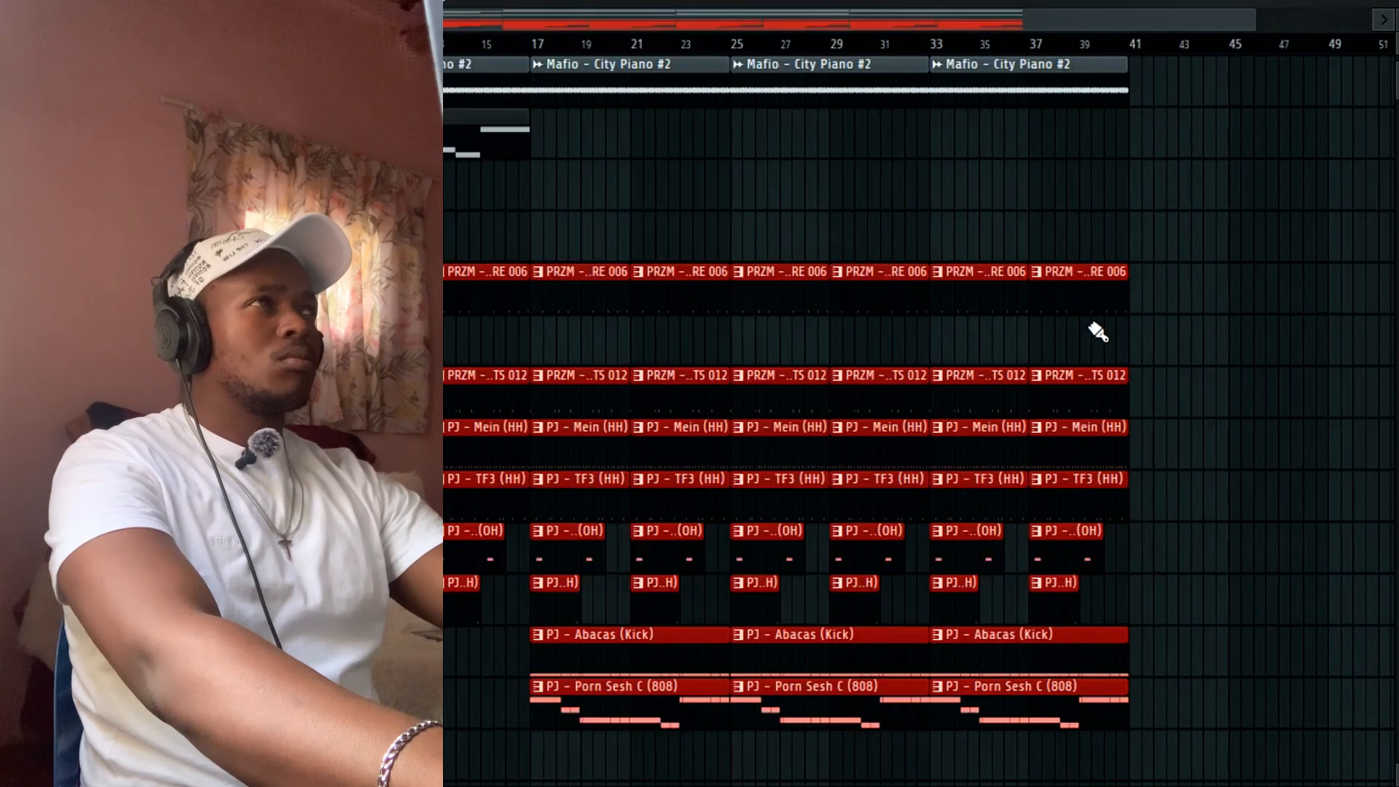
scroll(1090, 328, down, 3)
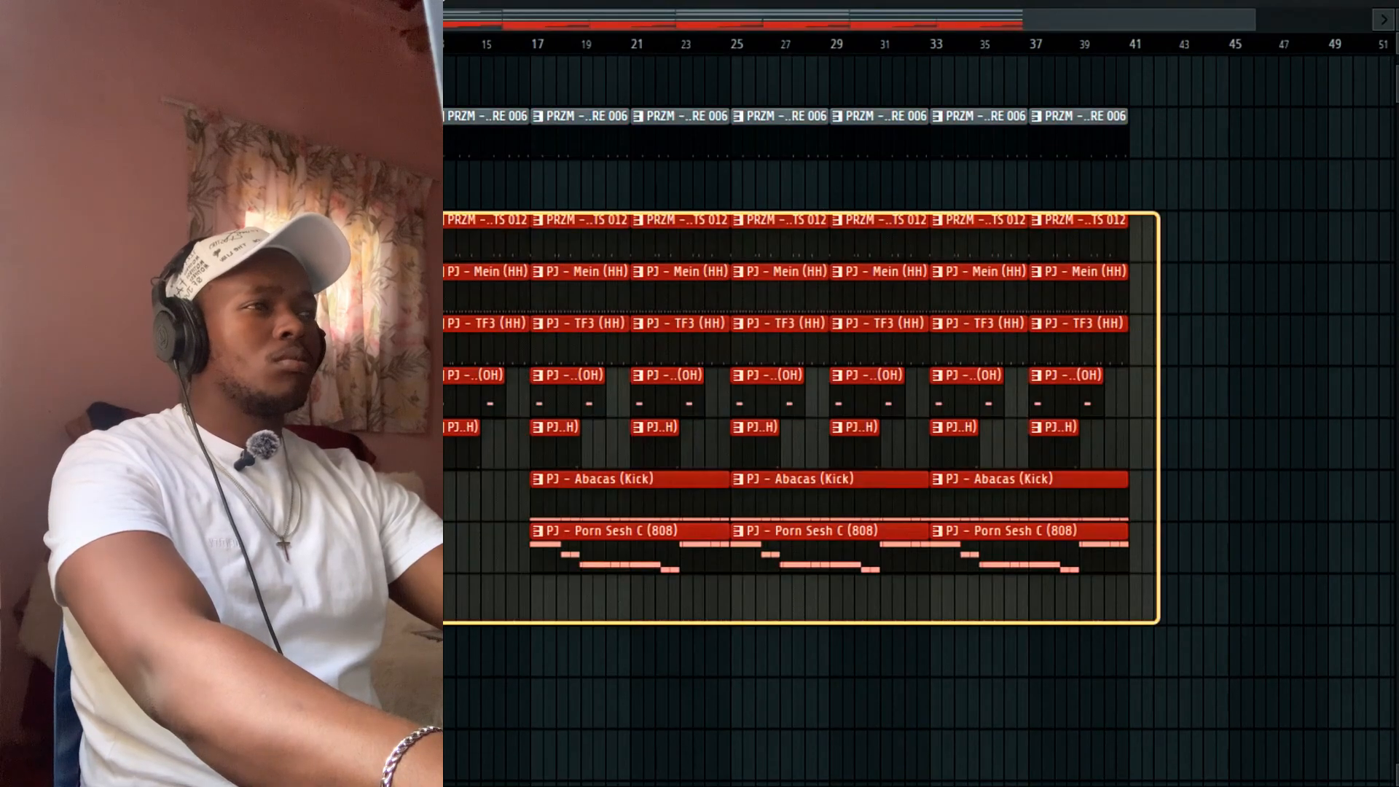
scroll(905, 384, up, 3)
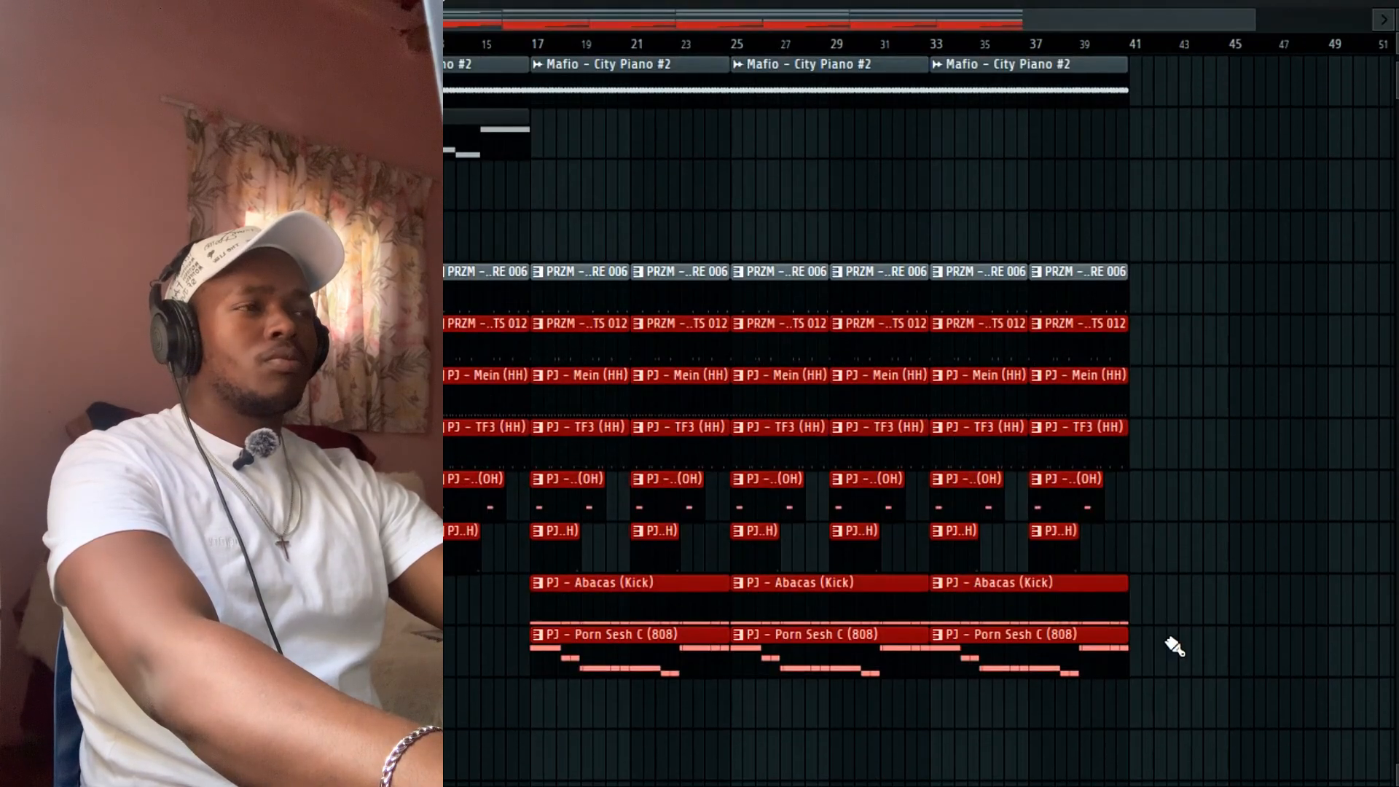
scroll(461, 283, up, 4)
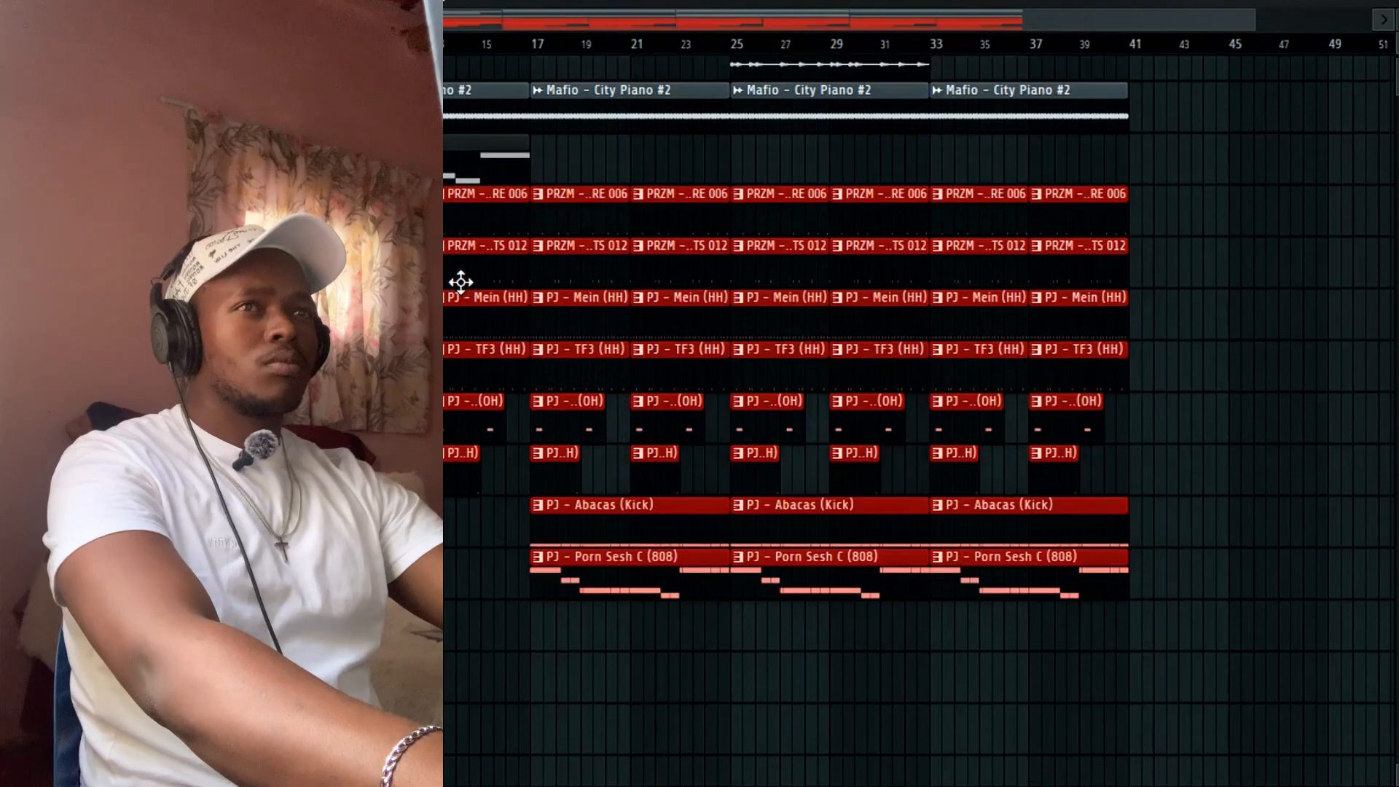
scroll(671, 311, down, 1)
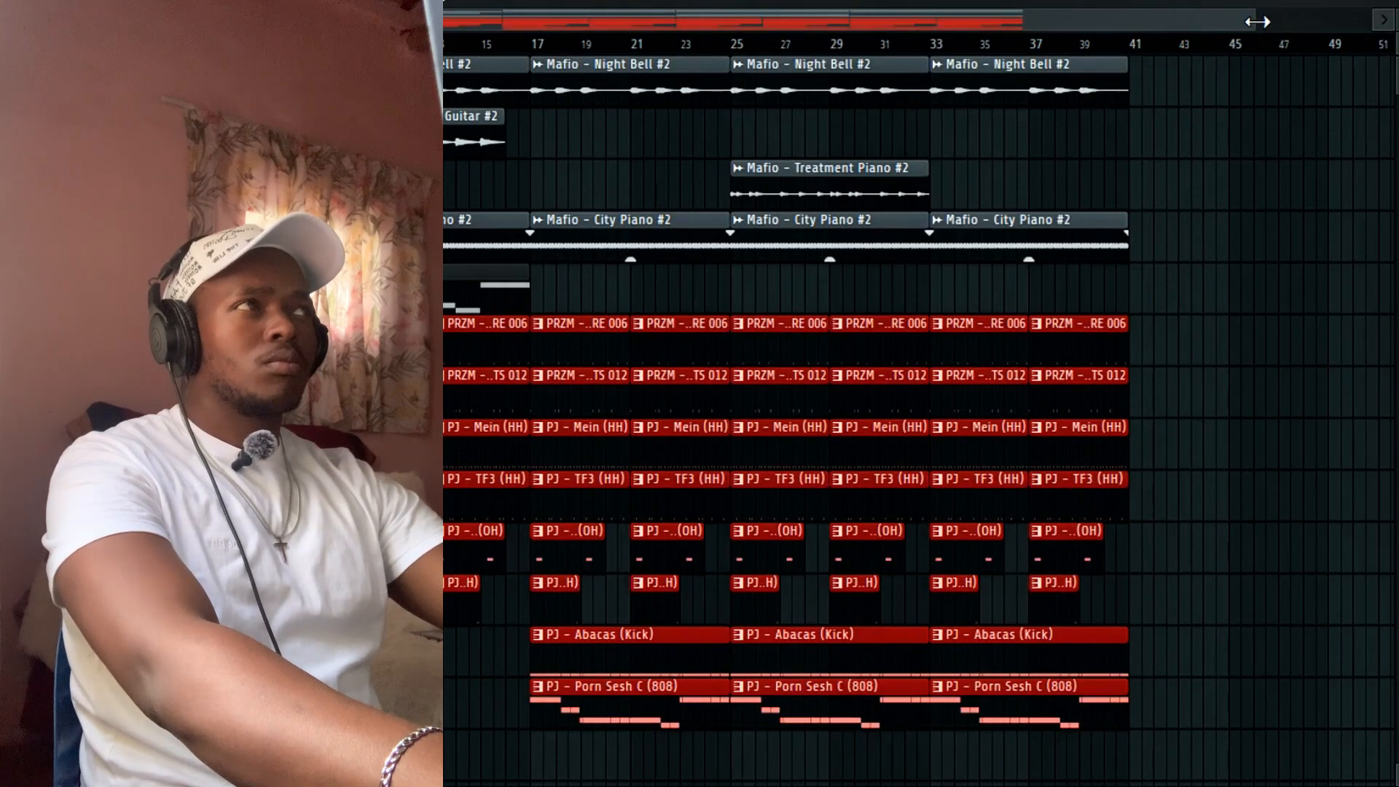
drag(1257, 22, 897, 91)
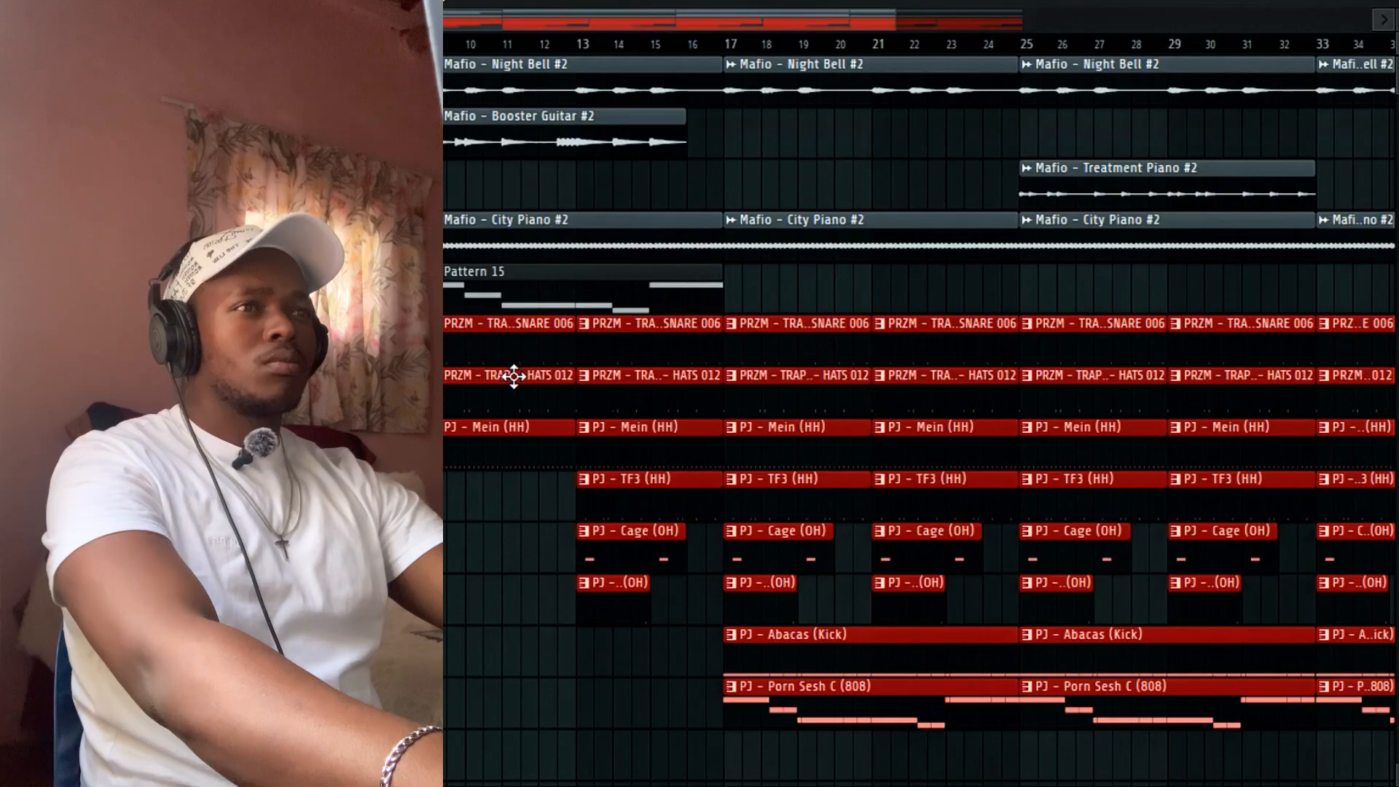
Delete the first SNARE 006 and Mein (HH) clips, then audition from bar 13 with the snare soloed.
right_click(518, 352)
right_click(507, 456)
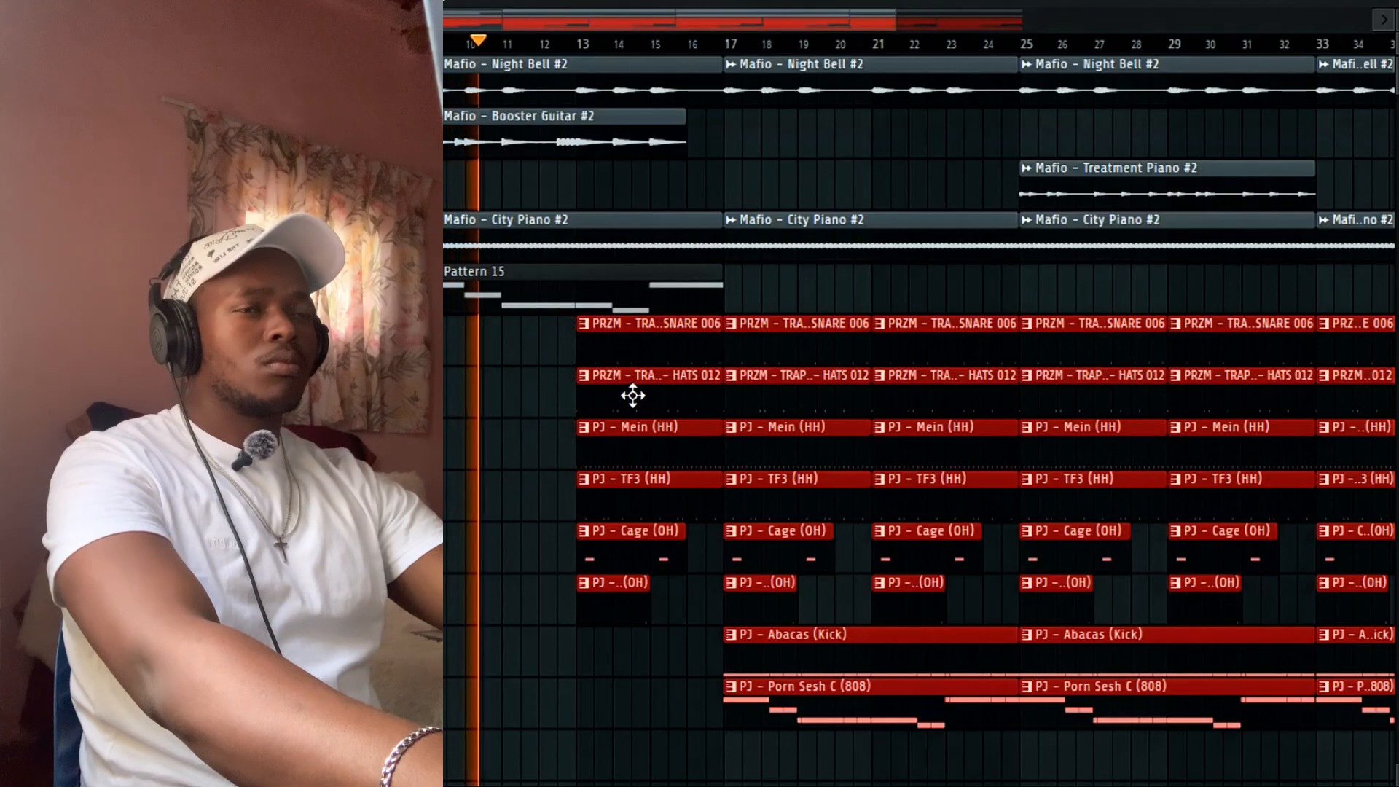
click(574, 44)
right_click(124, 342)
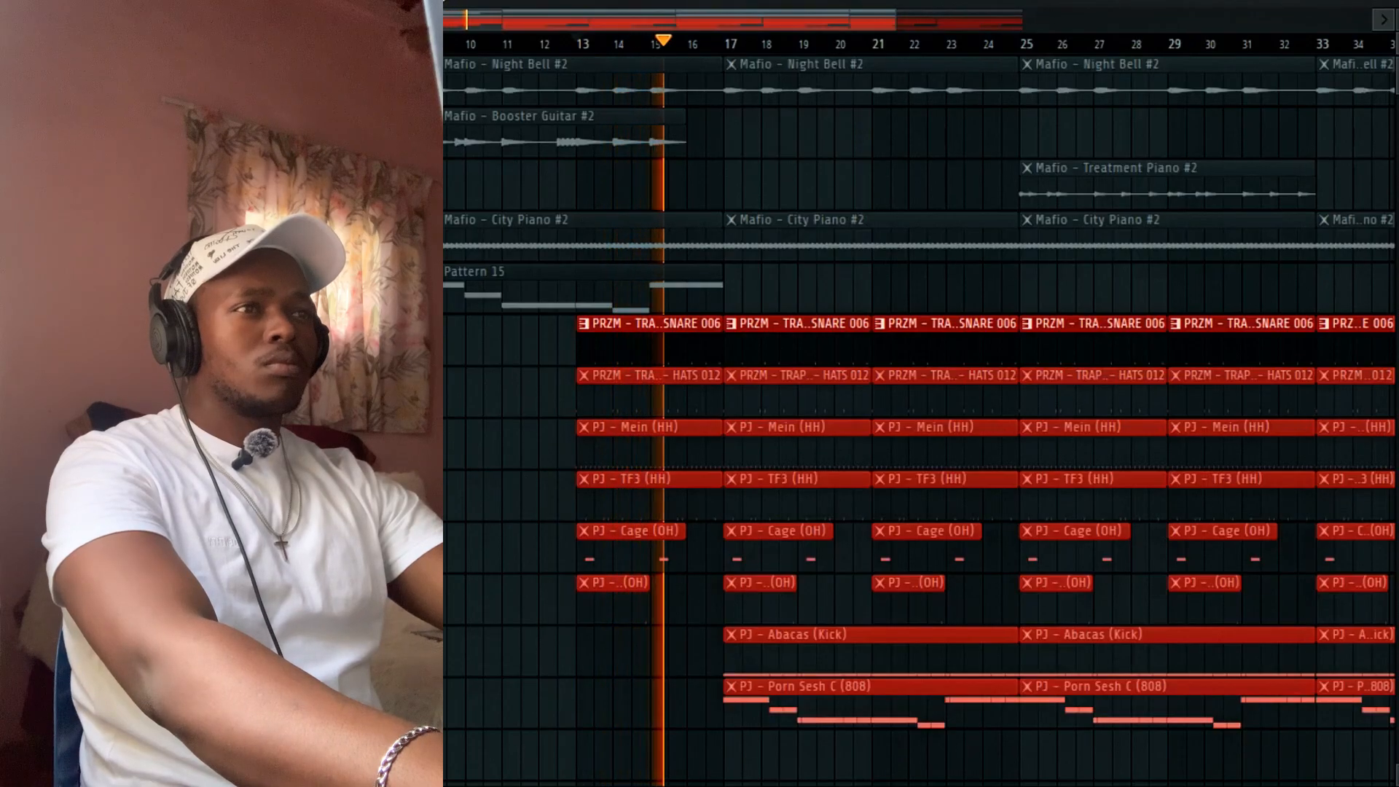
right_click(124, 394)
right_click(124, 394)
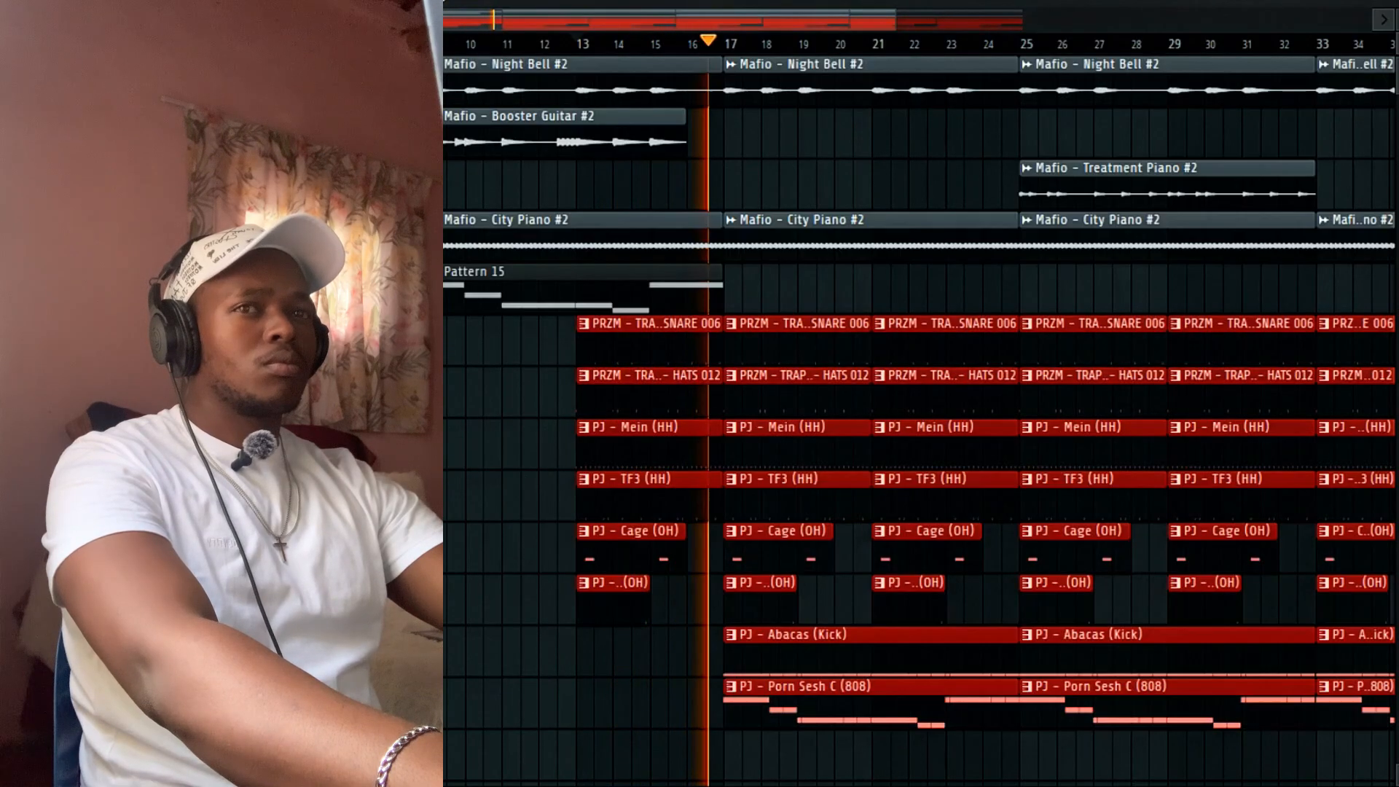
key(space)
key(space)
key(space)
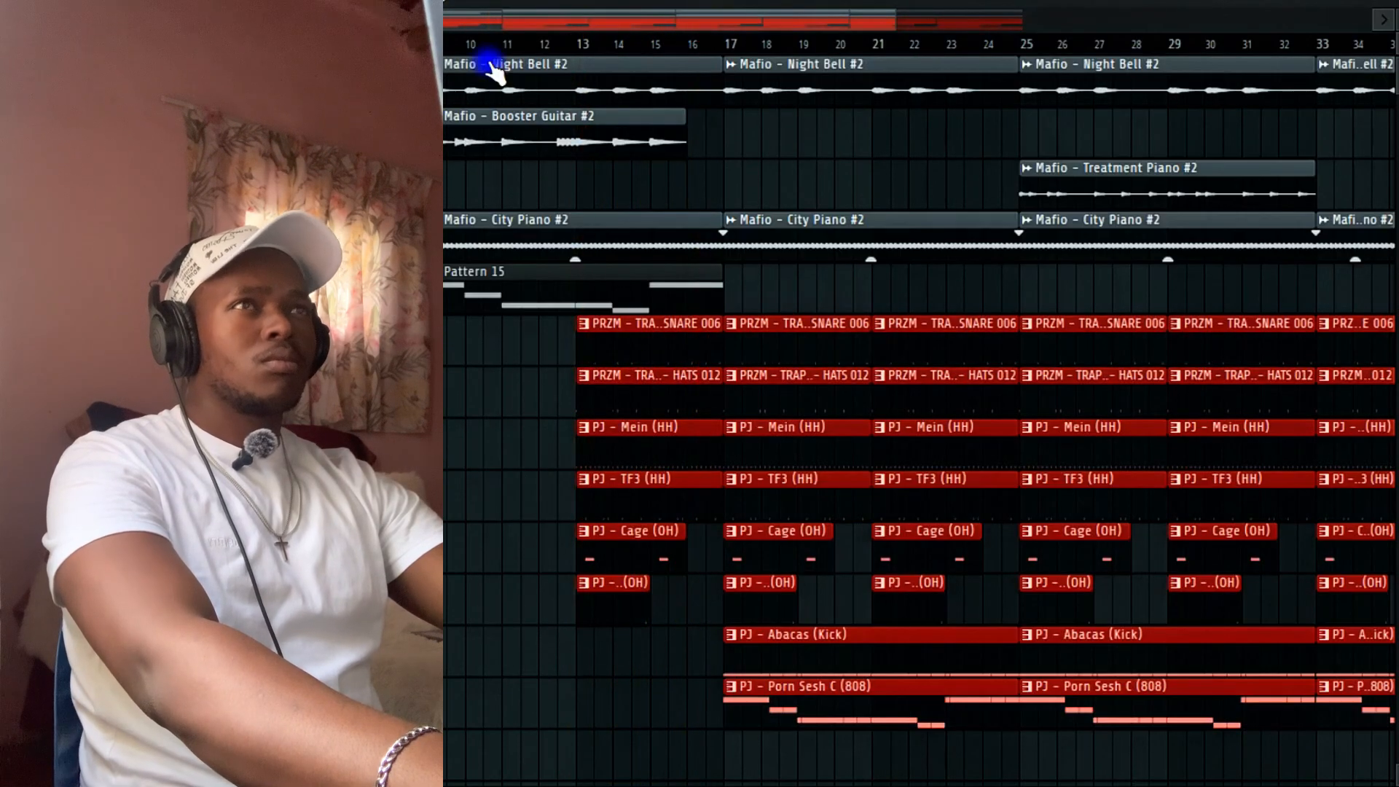
Deselect all clips and delete the Cage (OH) clip at bar 13.
click(710, 273)
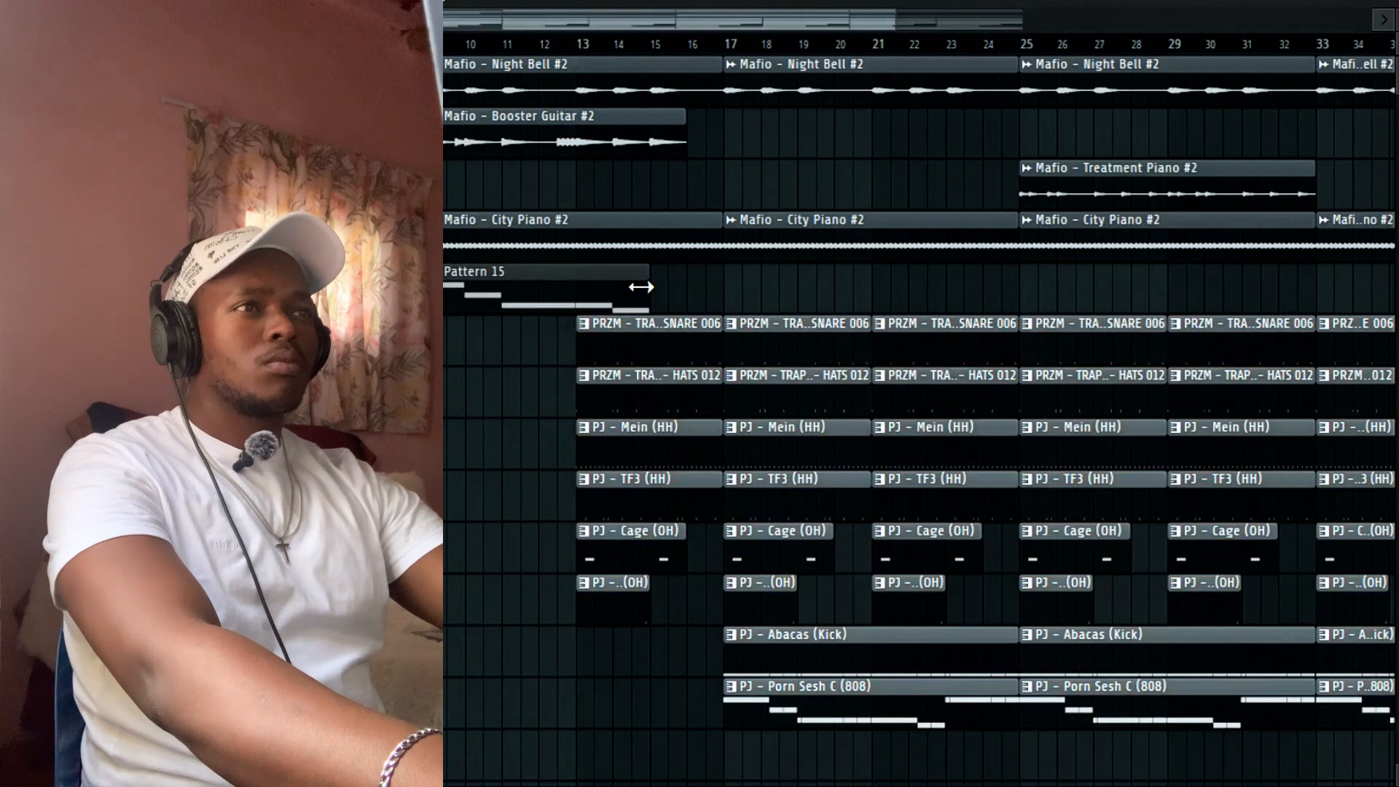
right_click(630, 558)
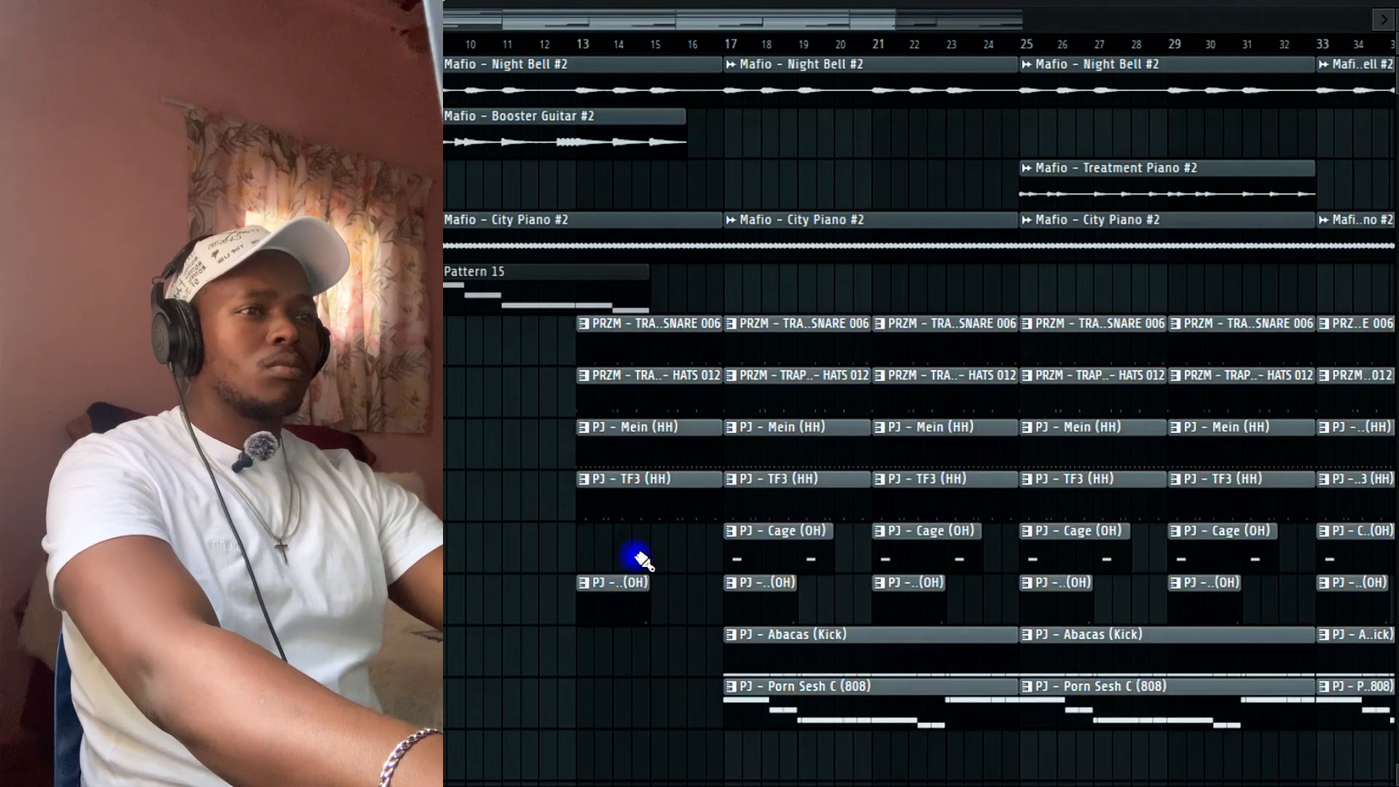
scroll(665, 571, down, 3)
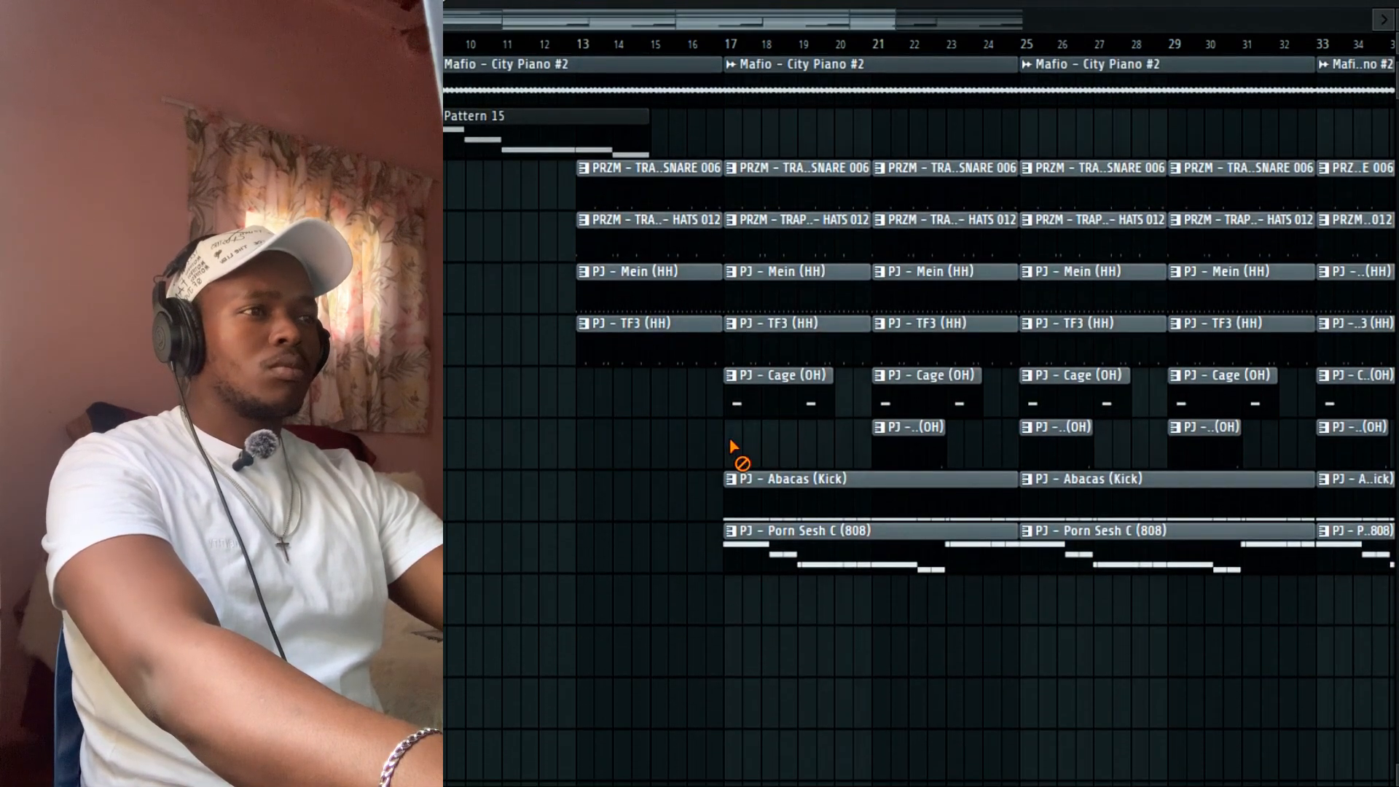
scroll(928, 478, up, 4)
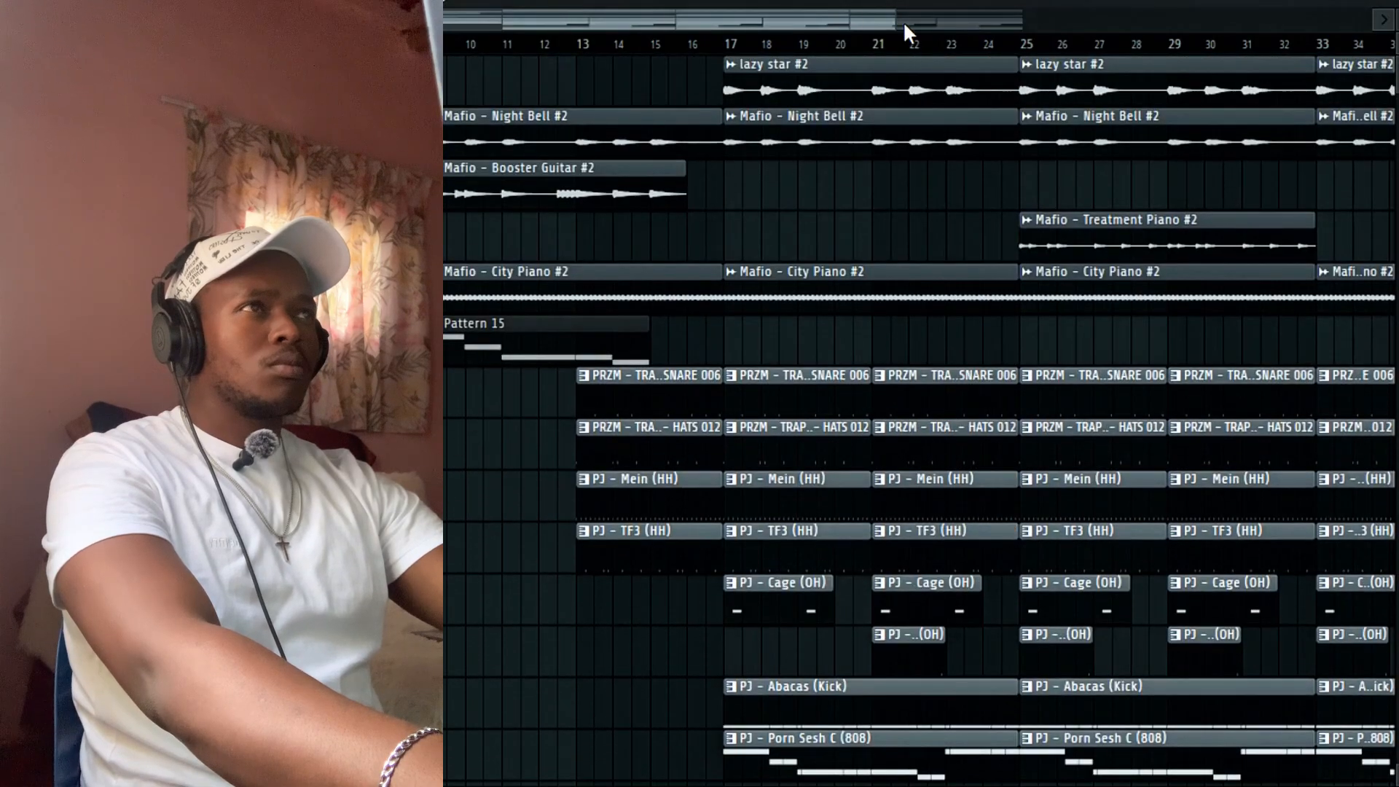
Play back the song while moving the playlist view to bars 12–26.
drag(899, 21, 955, 21)
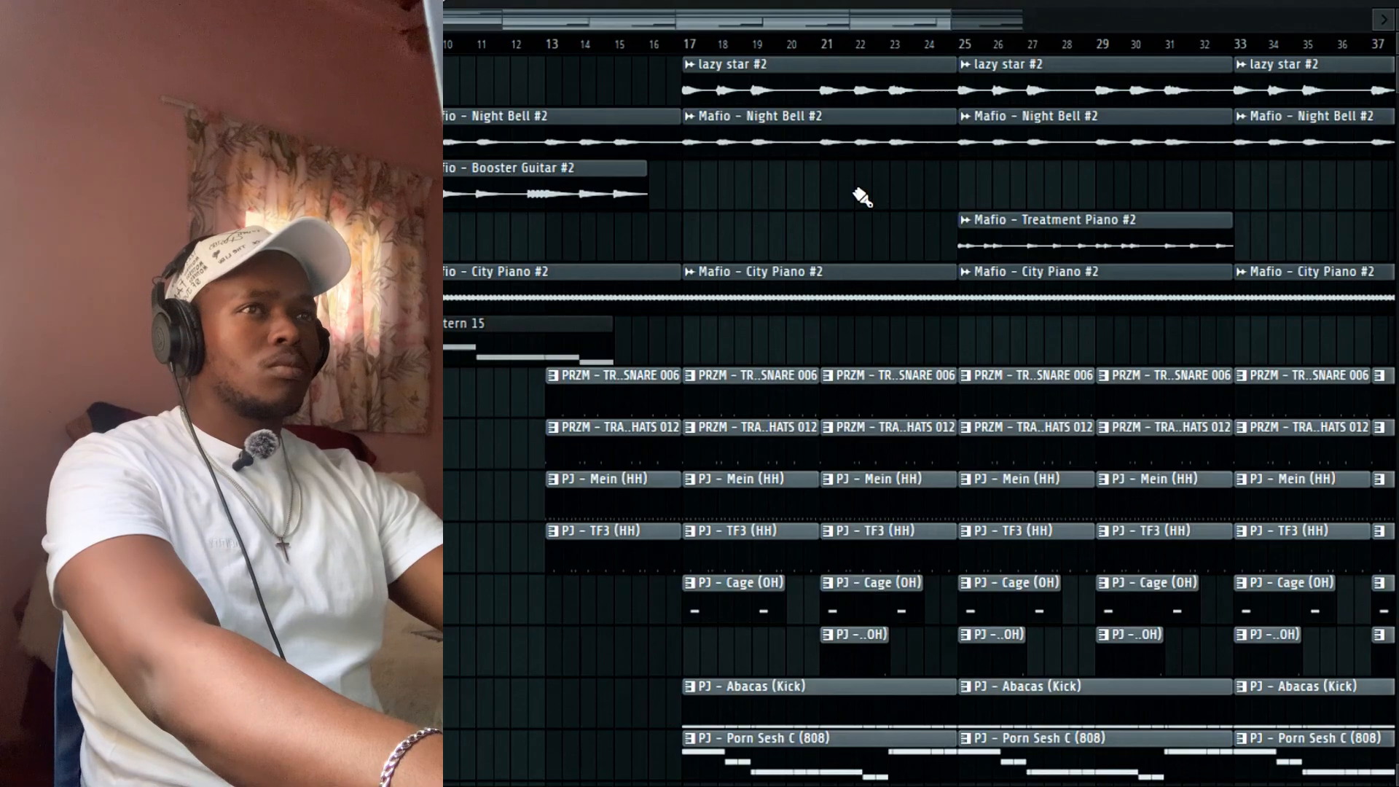
scroll(862, 195, down, 2)
key(space)
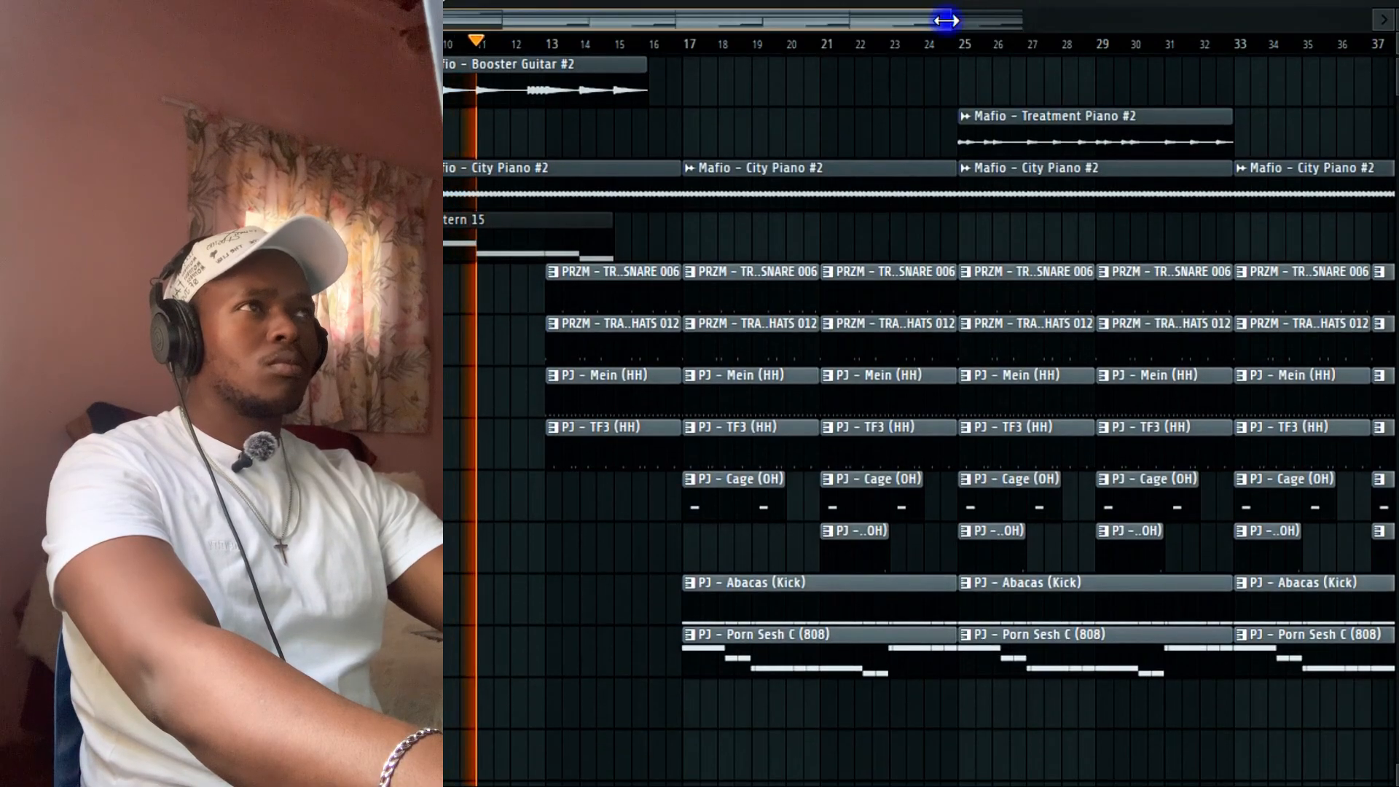
drag(946, 21, 1093, 21)
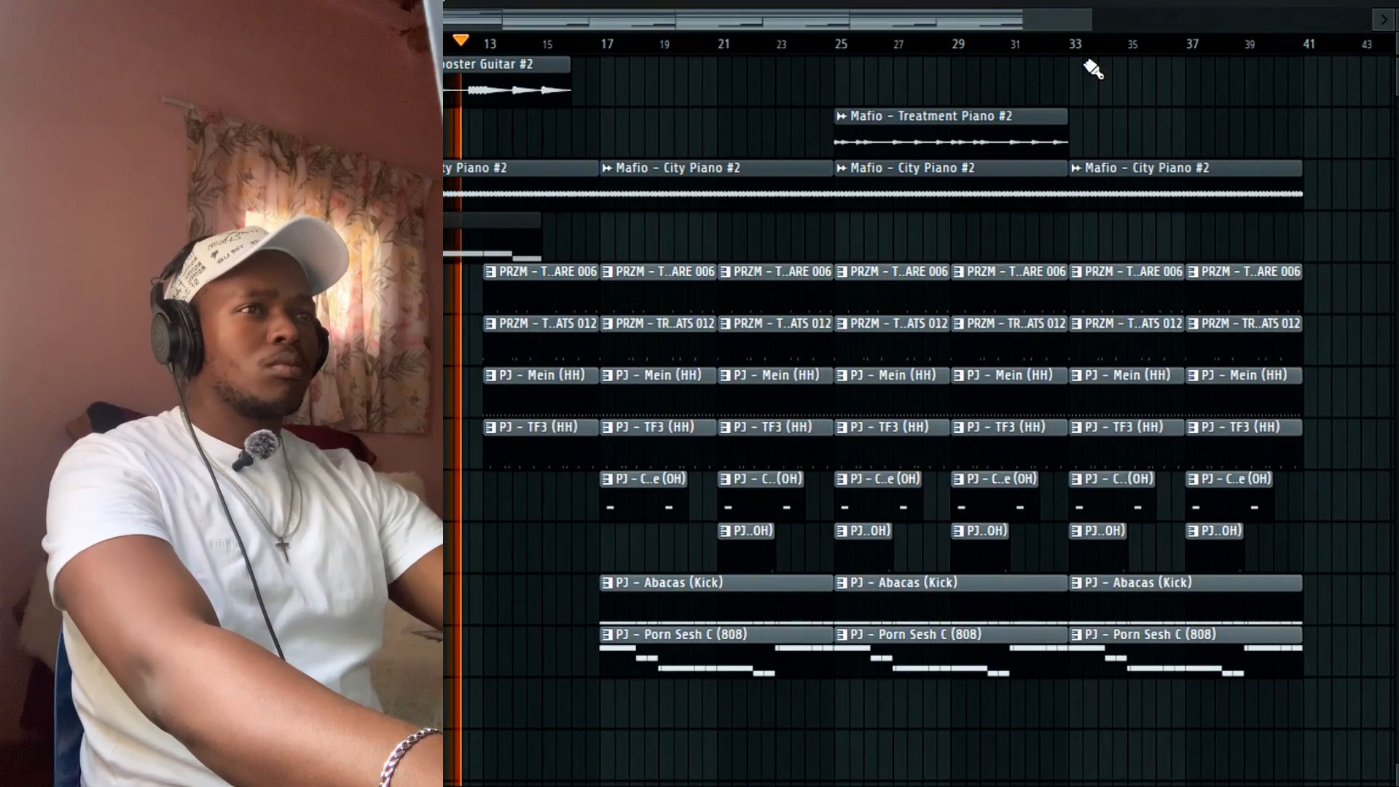
scroll(1020, 201, down, 2)
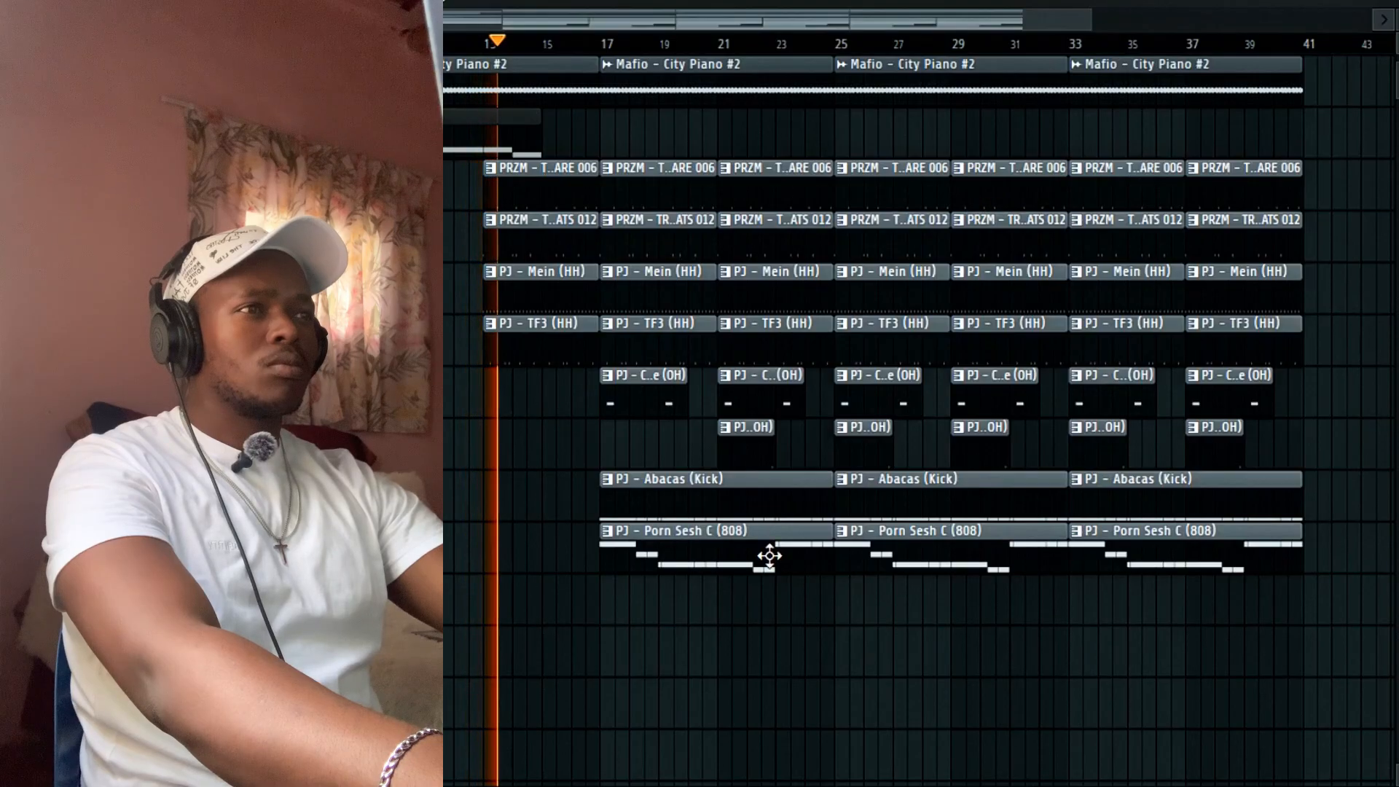
scroll(773, 569, up, 4)
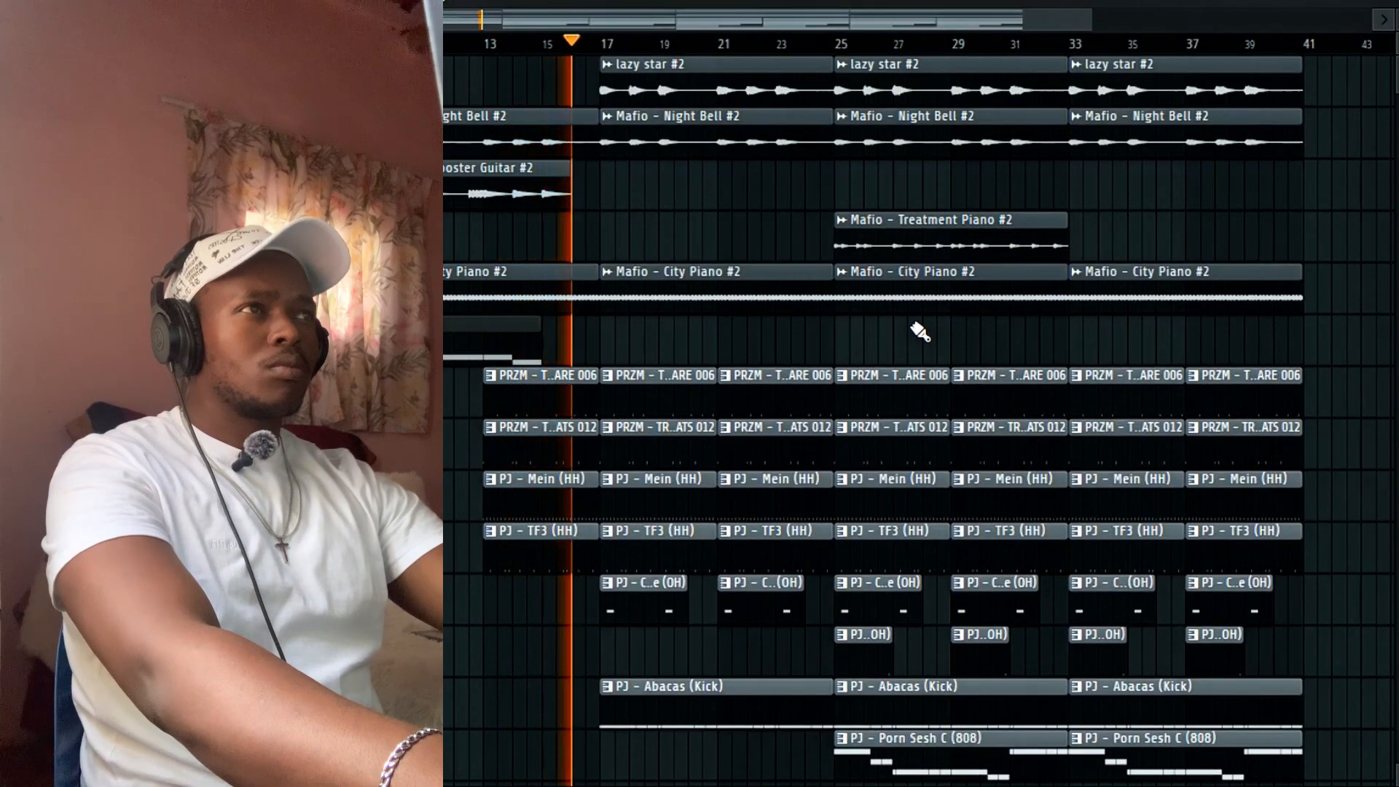
scroll(920, 332, down, 3)
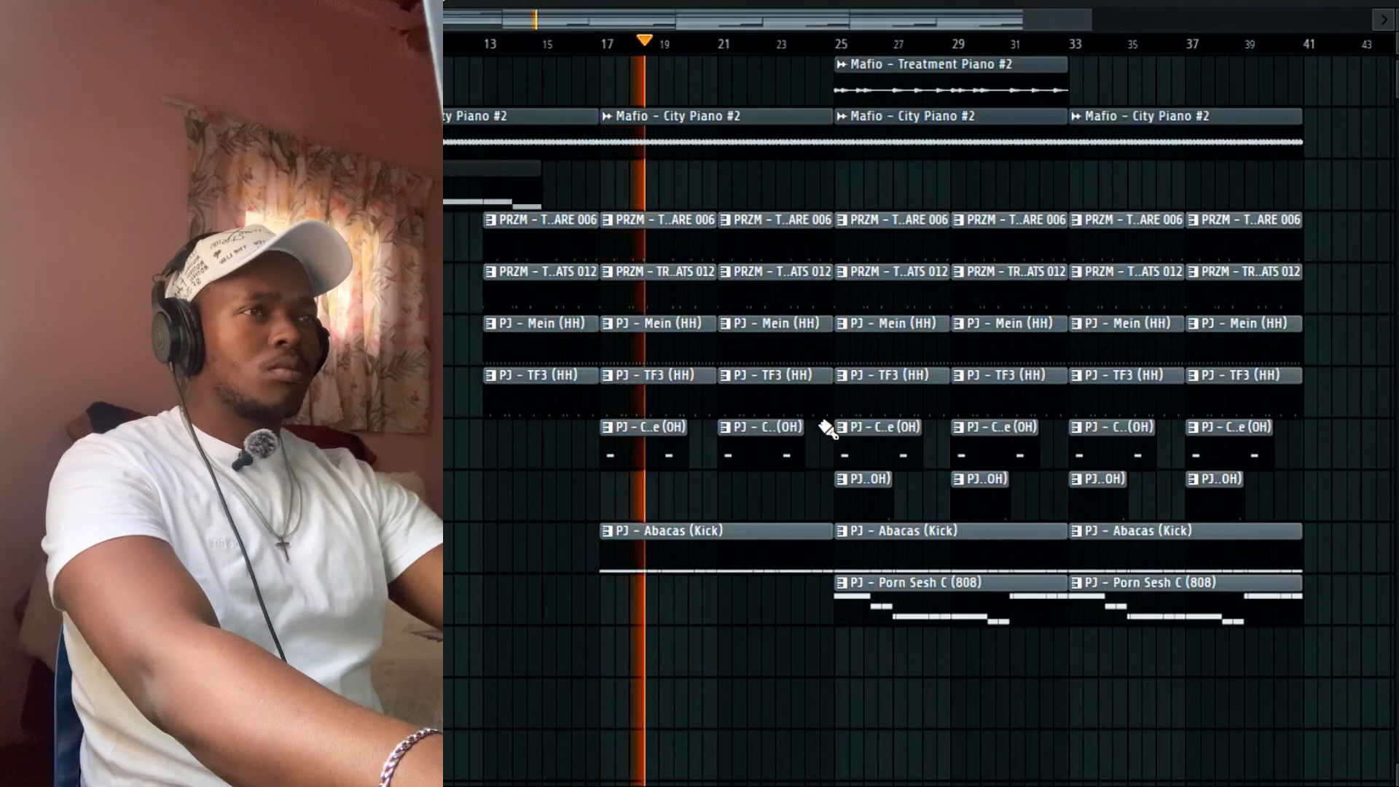
mouse_move(1021, 21)
mouse_down()
mouse_move(553, 20)
mouse_move(834, 21)
mouse_up()
Select the hi-hat clips around bar 21, then marquee-select every clip in bars 17–40.
drag(801, 467, 804, 282)
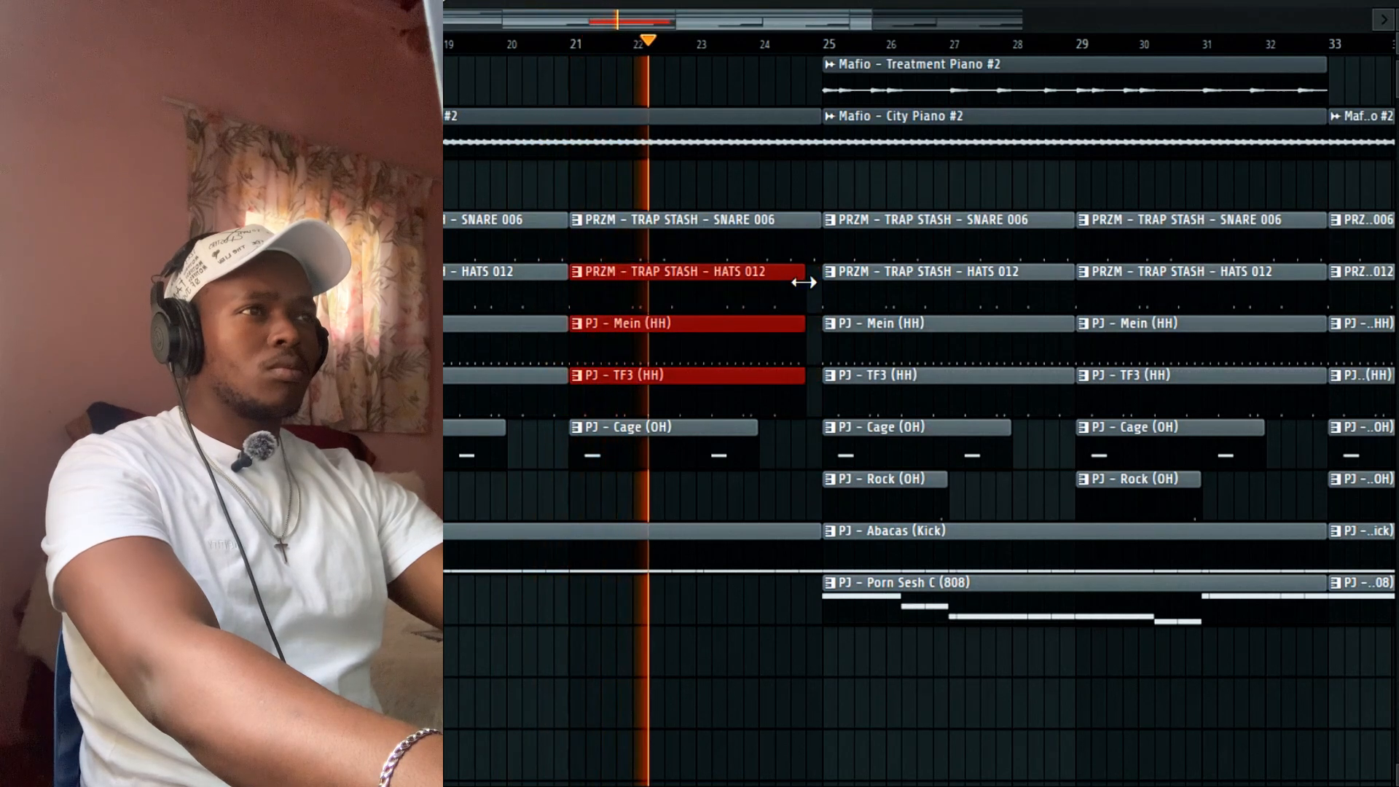
drag(870, 21, 1187, 88)
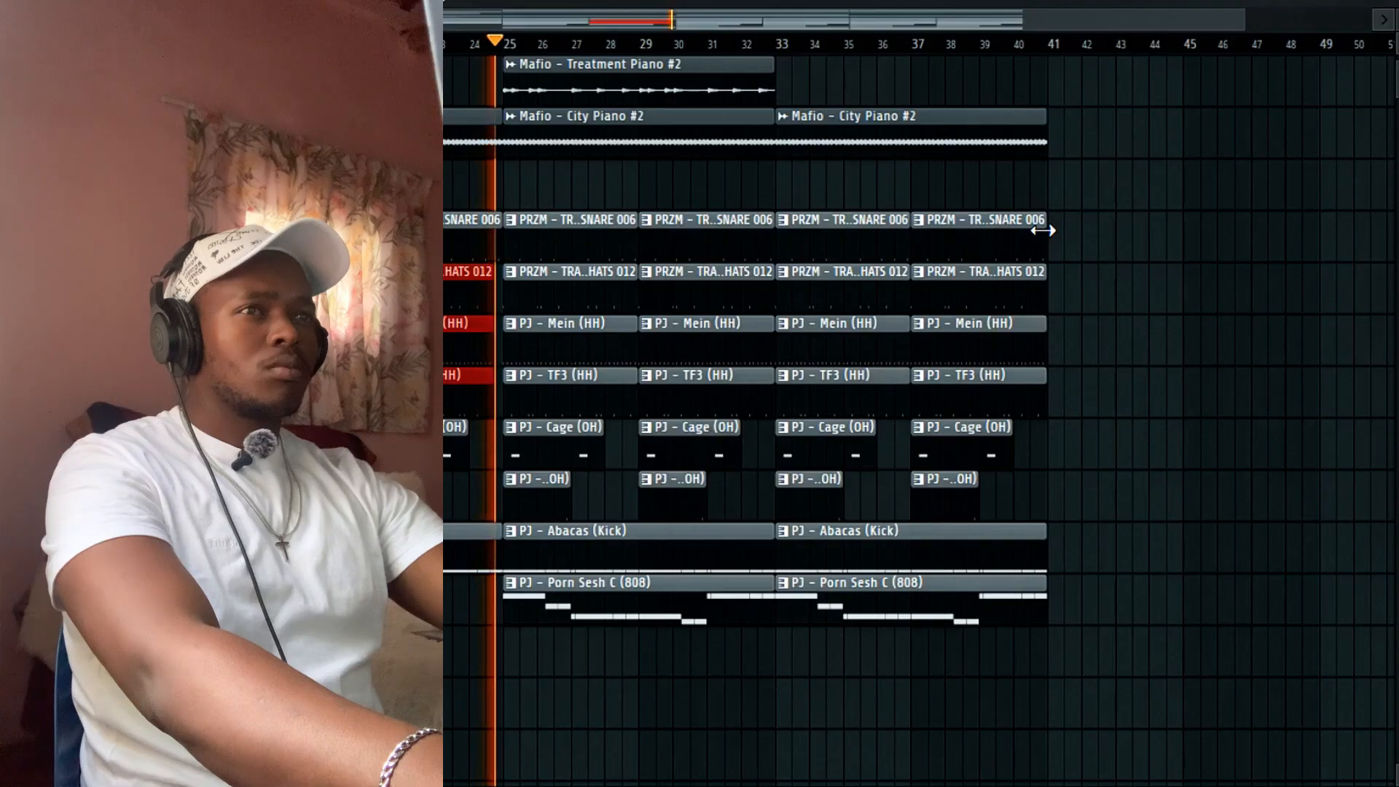
scroll(1049, 233, up, 3)
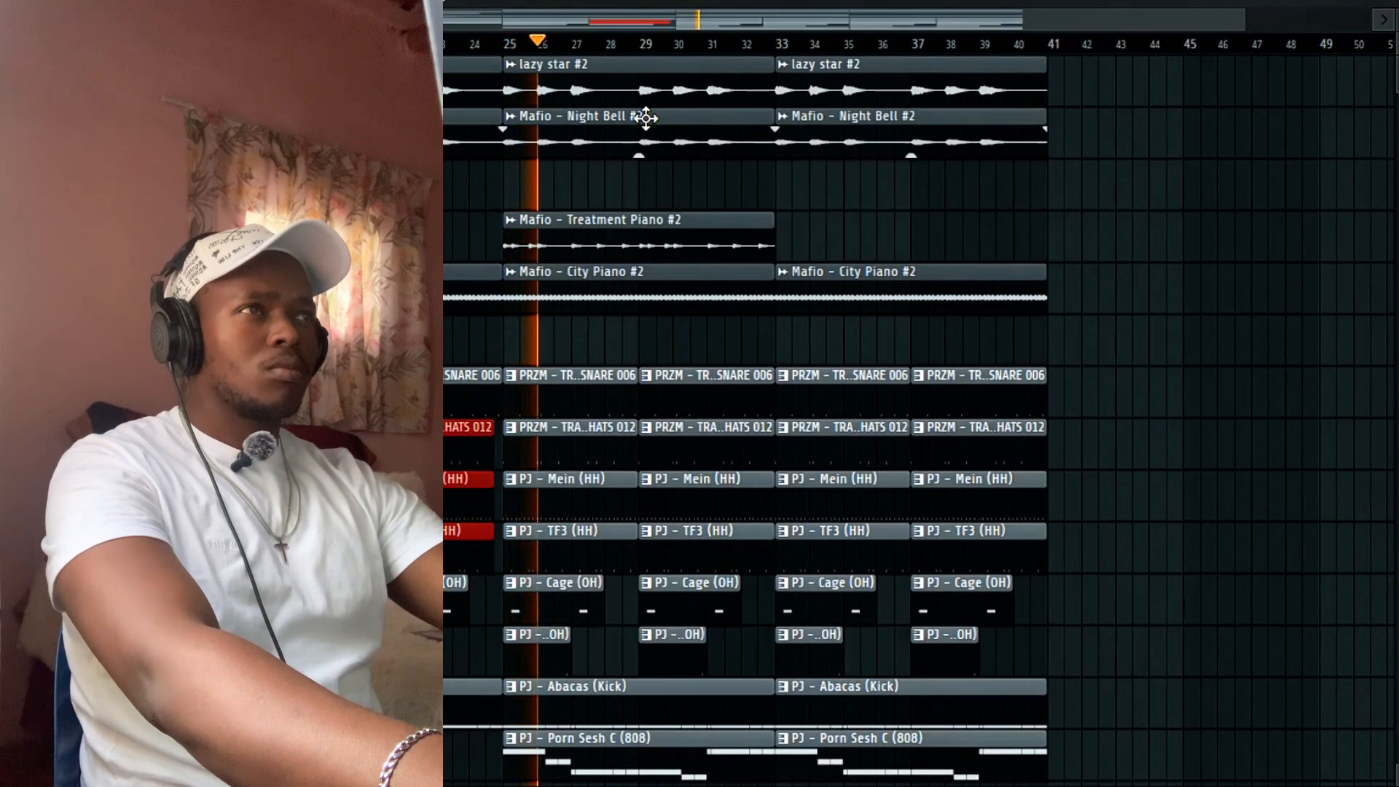
drag(442, 20, 157, 20)
scroll(1231, 263, down, 3)
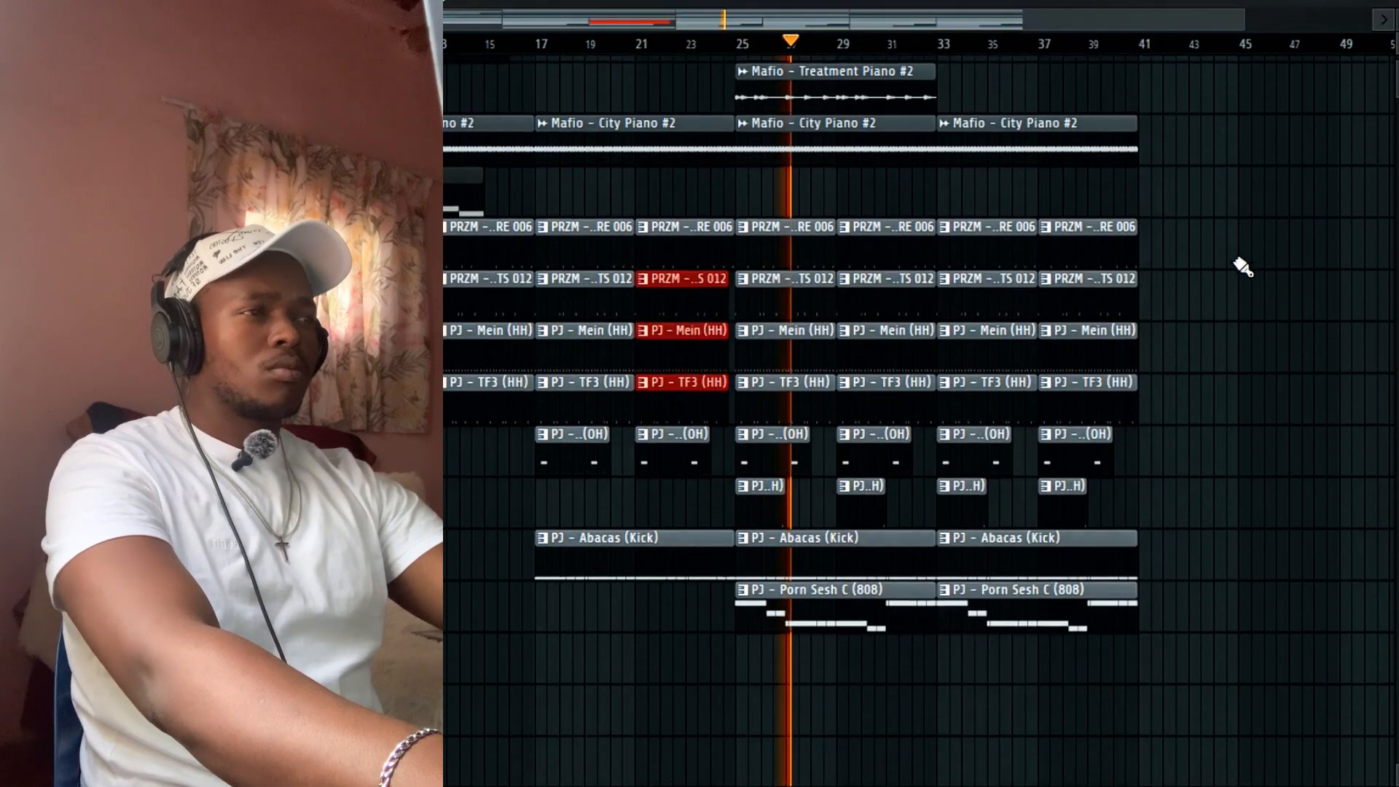
scroll(1238, 266, up, 1)
drag(1186, 724, 571, 7)
Duplicate bars 17–40 after bar 40 with Ctrl+B and delete the Abacas (Kick) clip at bar 33.
key(ctrl+b)
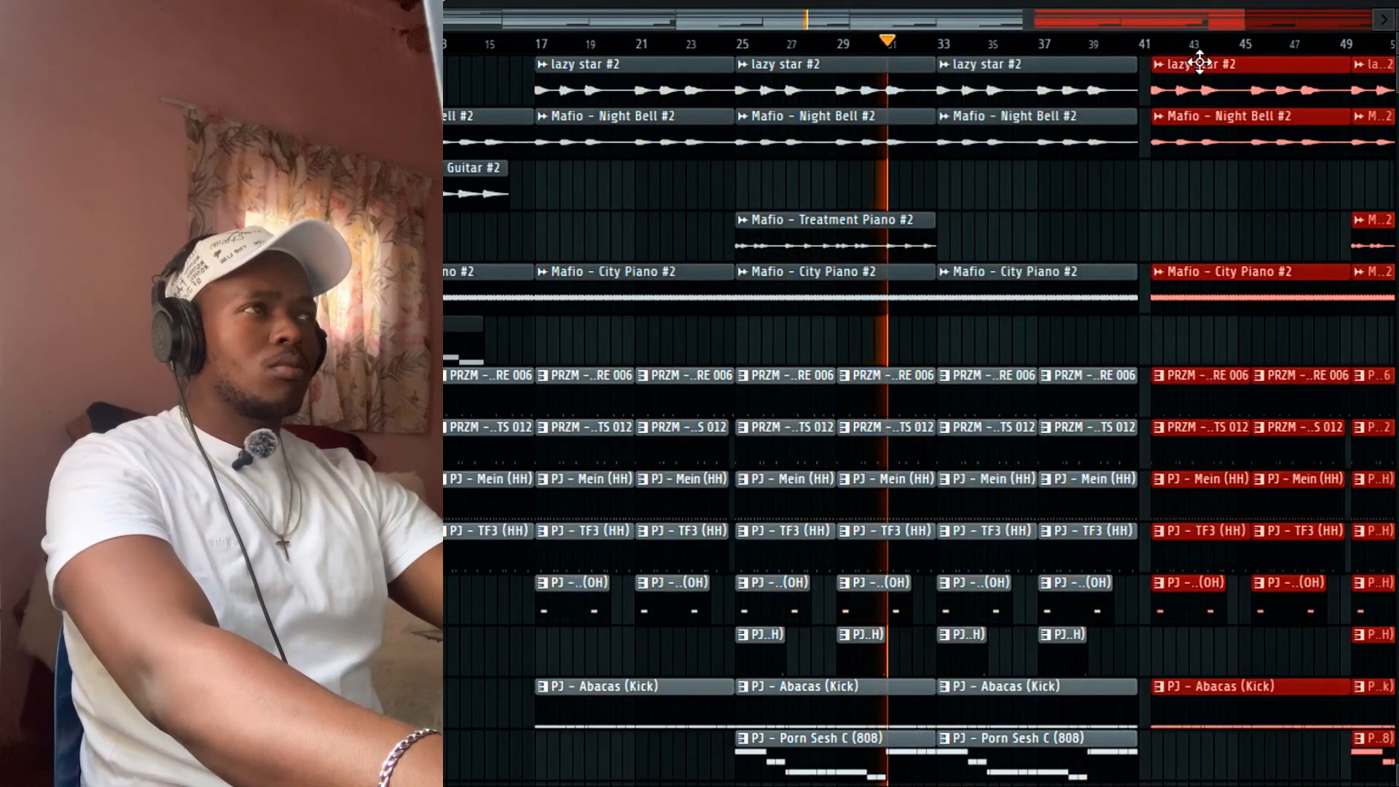
scroll(1187, 175, down, 6)
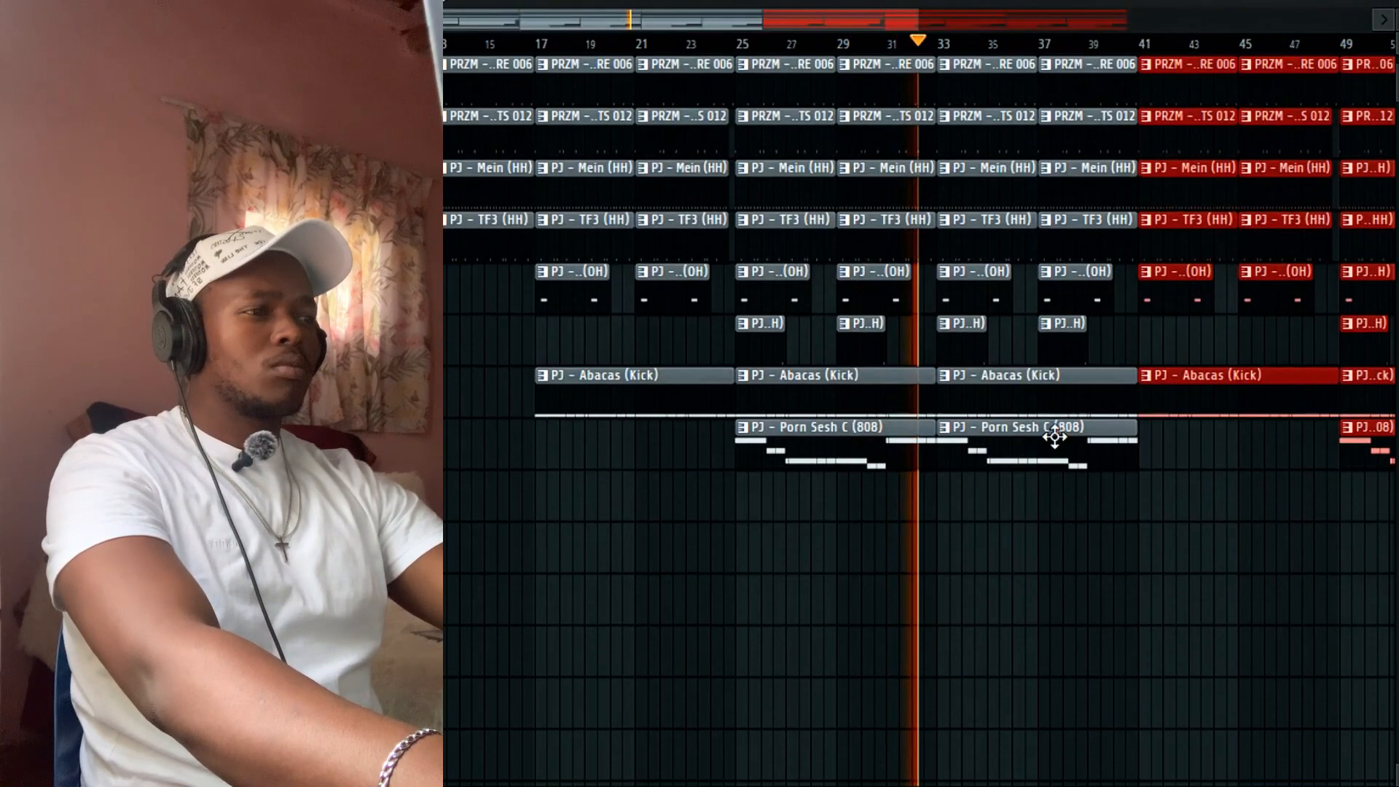
right_click(967, 389)
scroll(870, 83, up, 3)
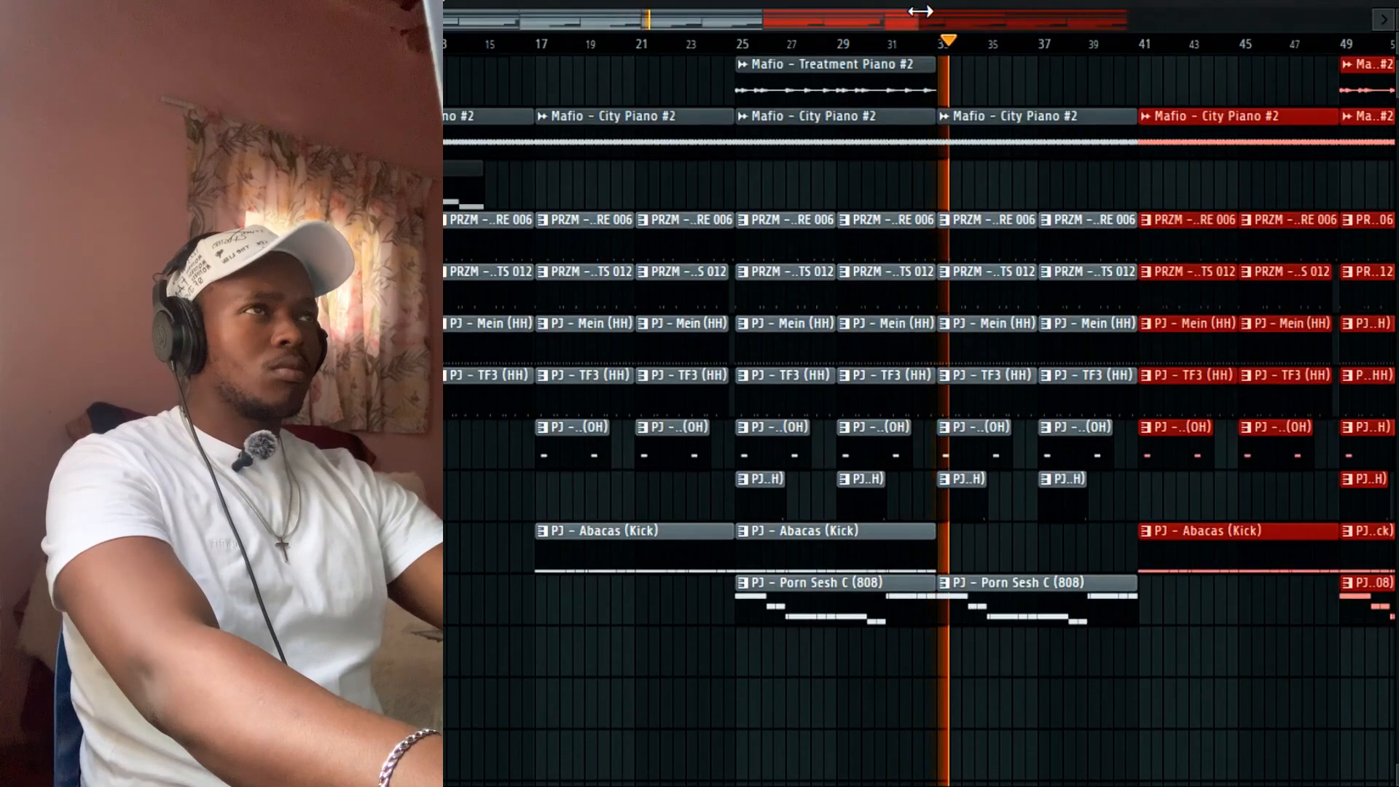
drag(920, 11, 1201, 22)
Check the 808 channel's settings in the Channel Rack, then close them and deselect the duplicated clips.
key(F6)
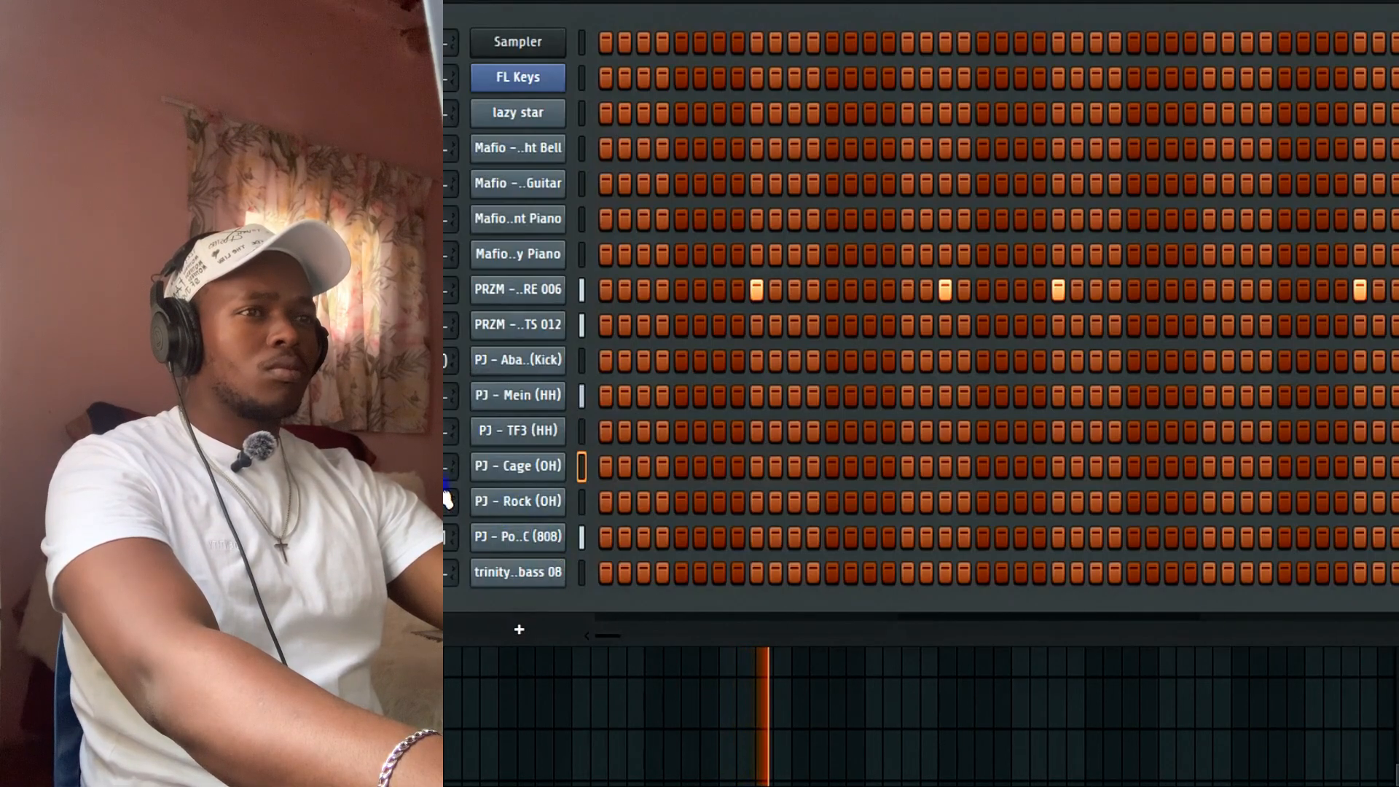
click(510, 537)
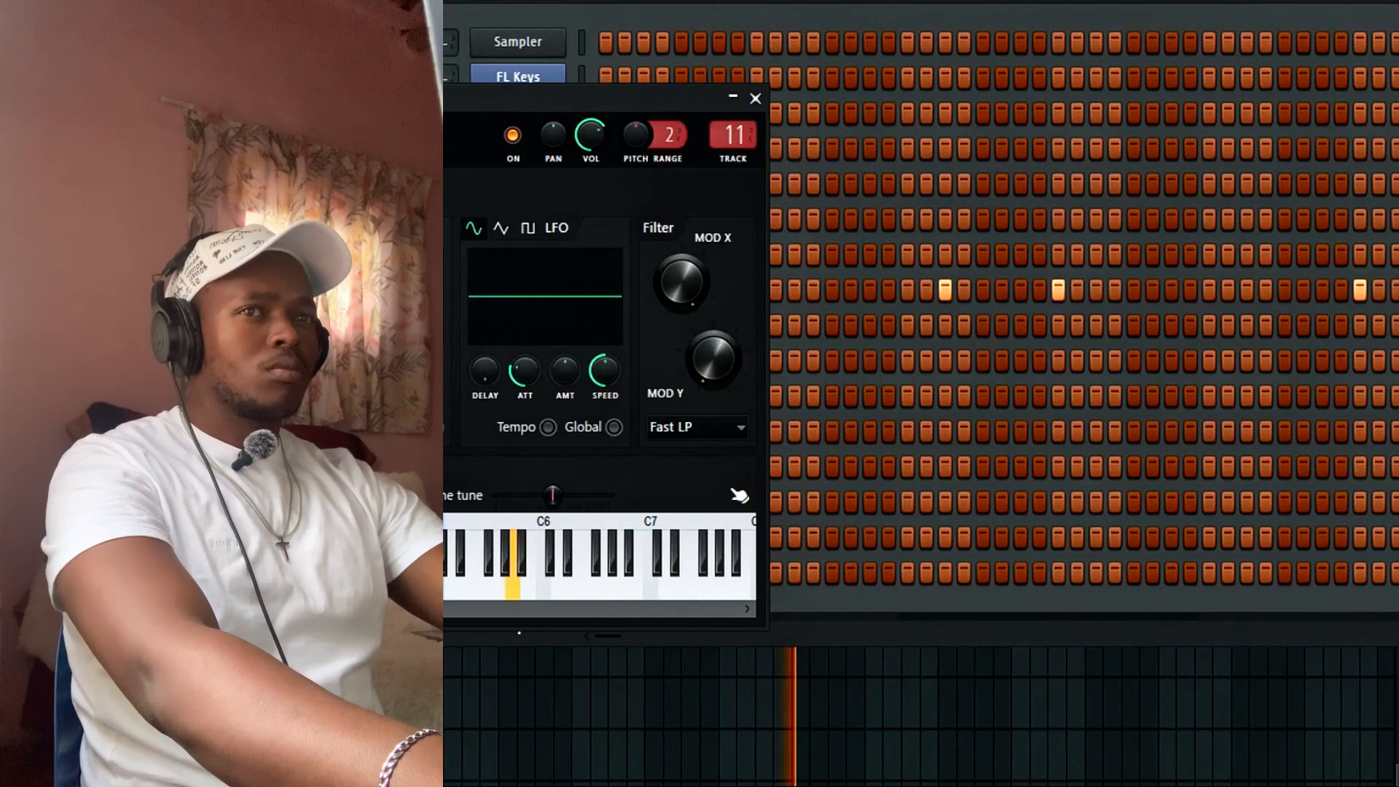
key(F6)
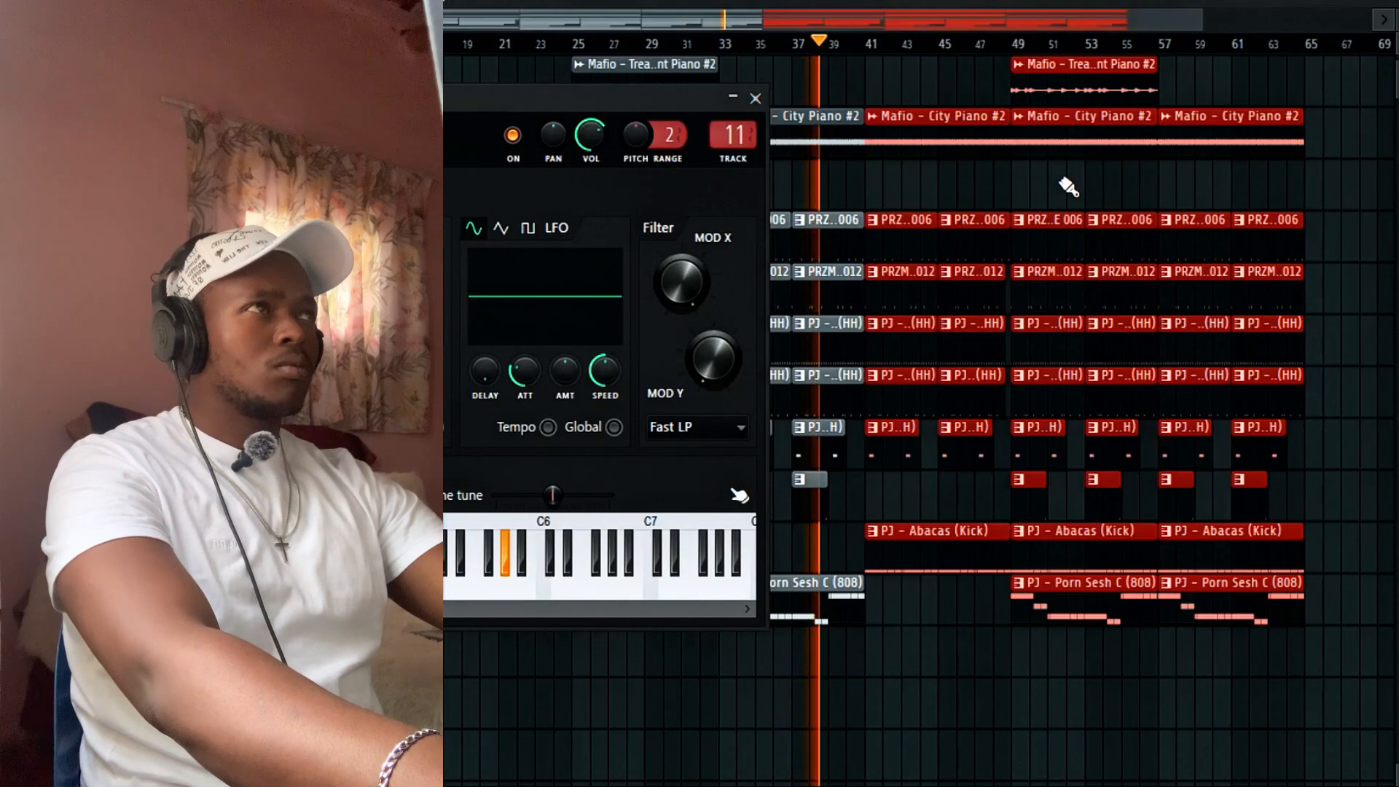
click(887, 492)
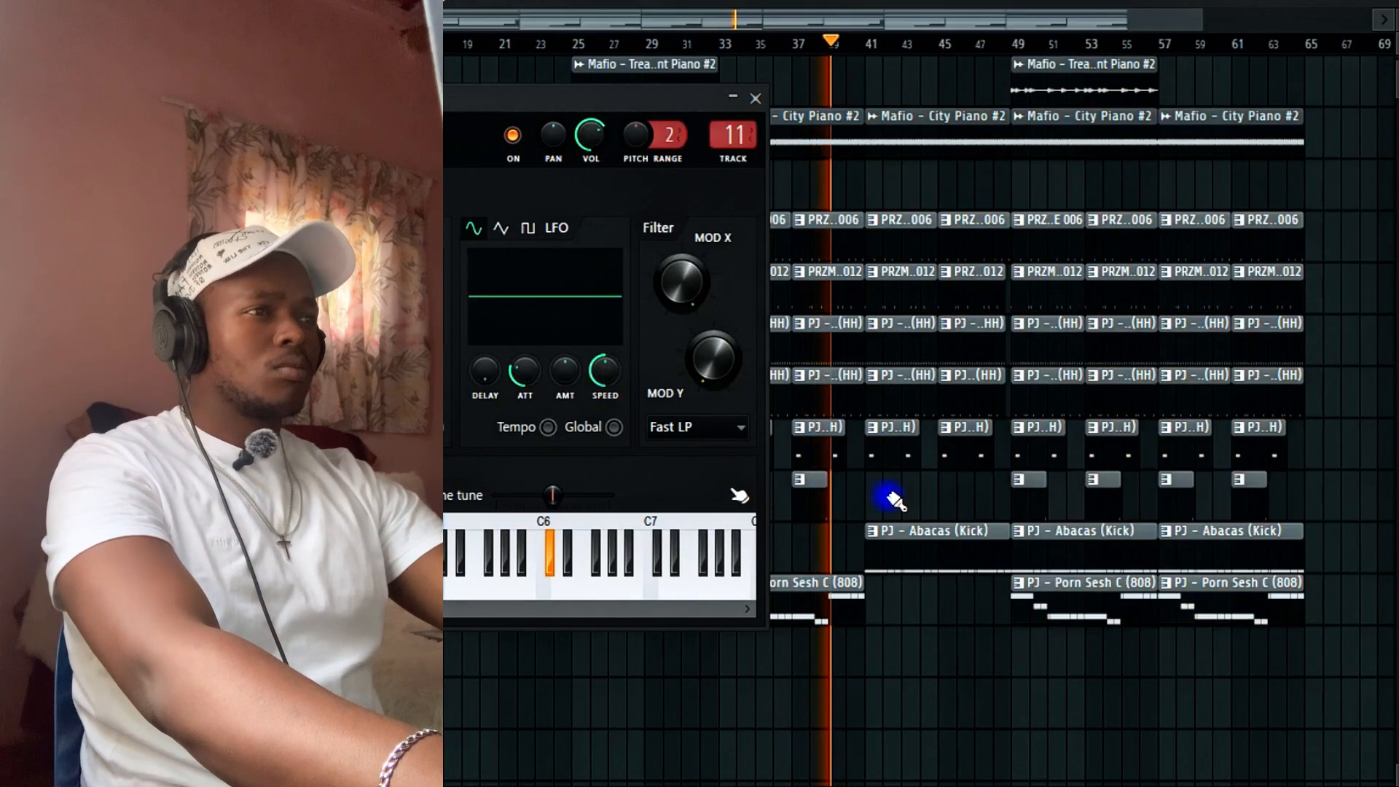
click(755, 98)
Delete the lazy star #2 clip at bar 41 and discard a trial Treatment Piano copy there.
scroll(929, 178, up, 3)
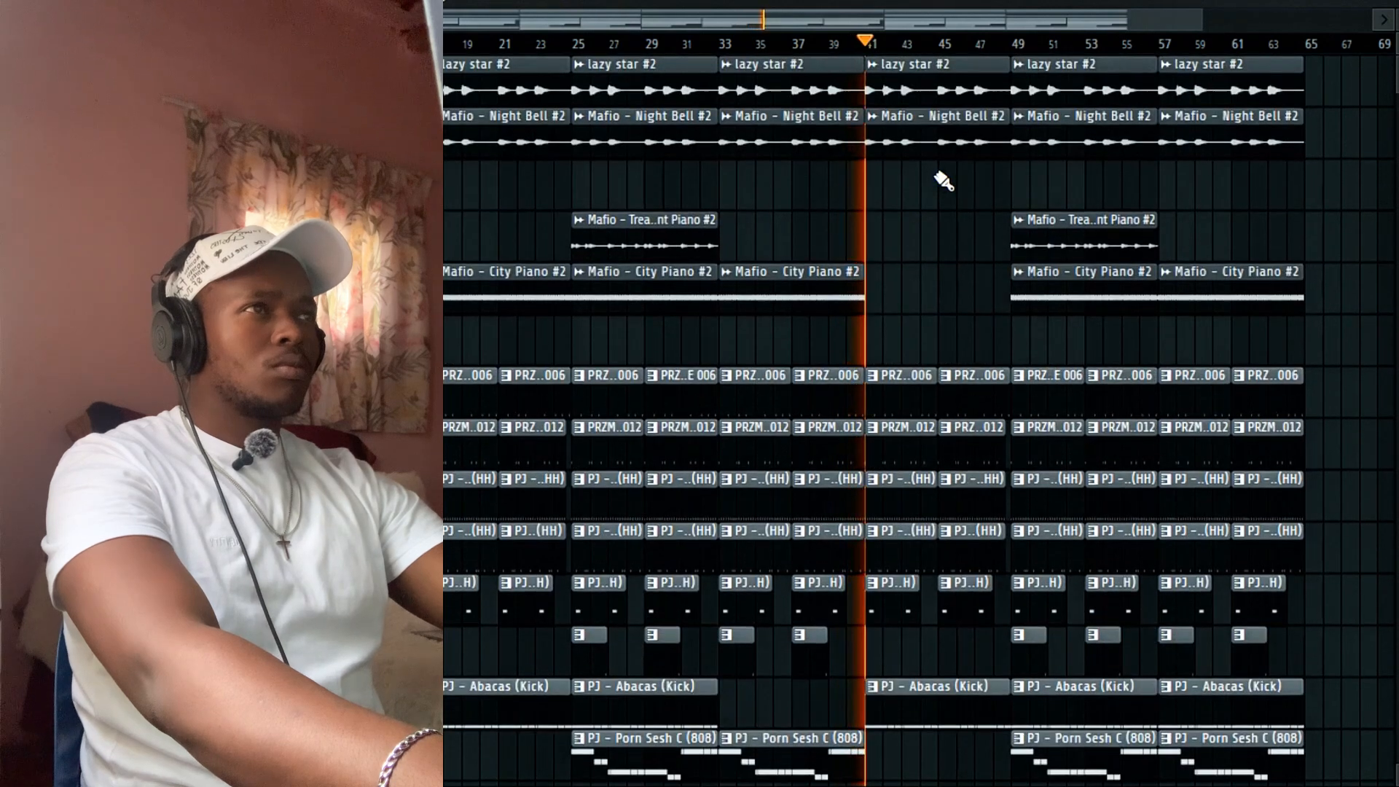
right_click(902, 89)
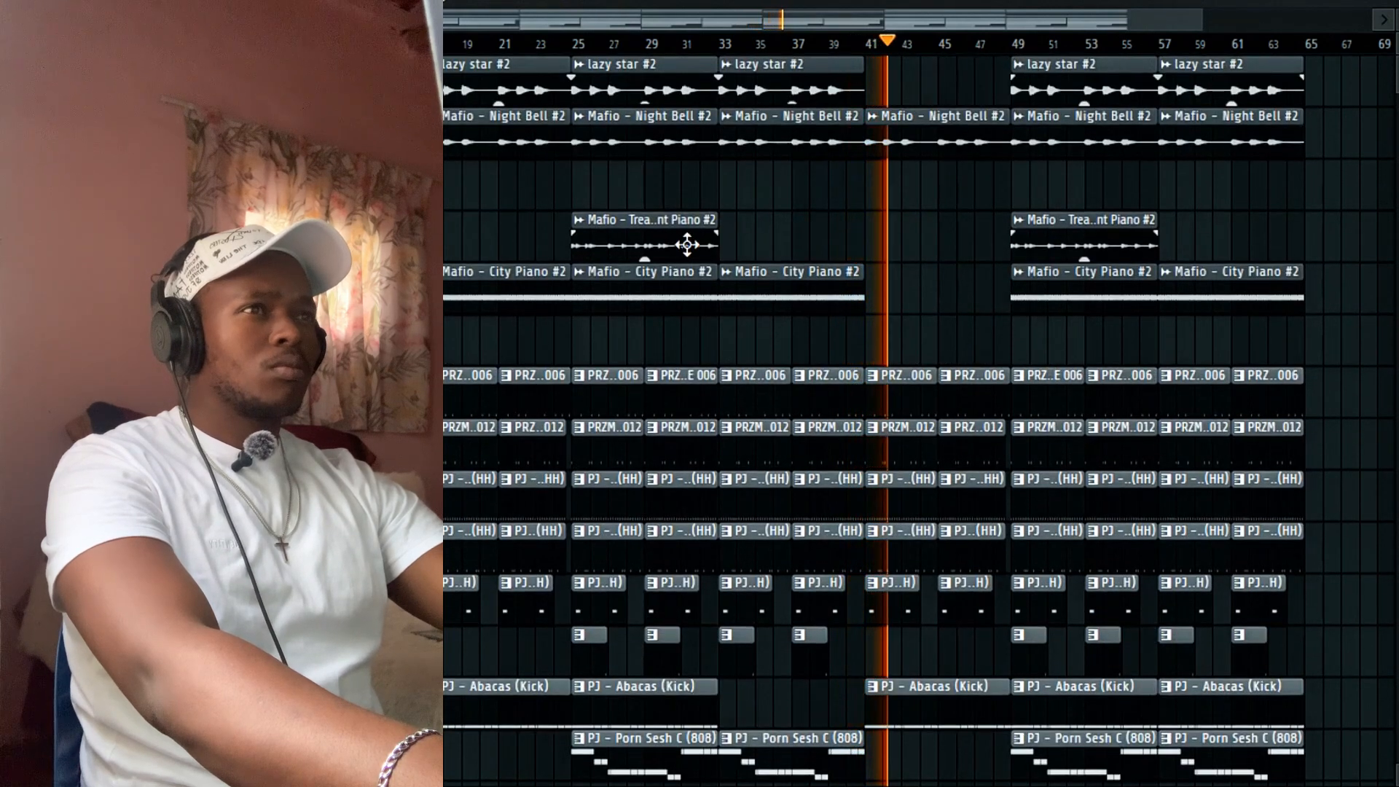
drag(634, 233, 917, 238)
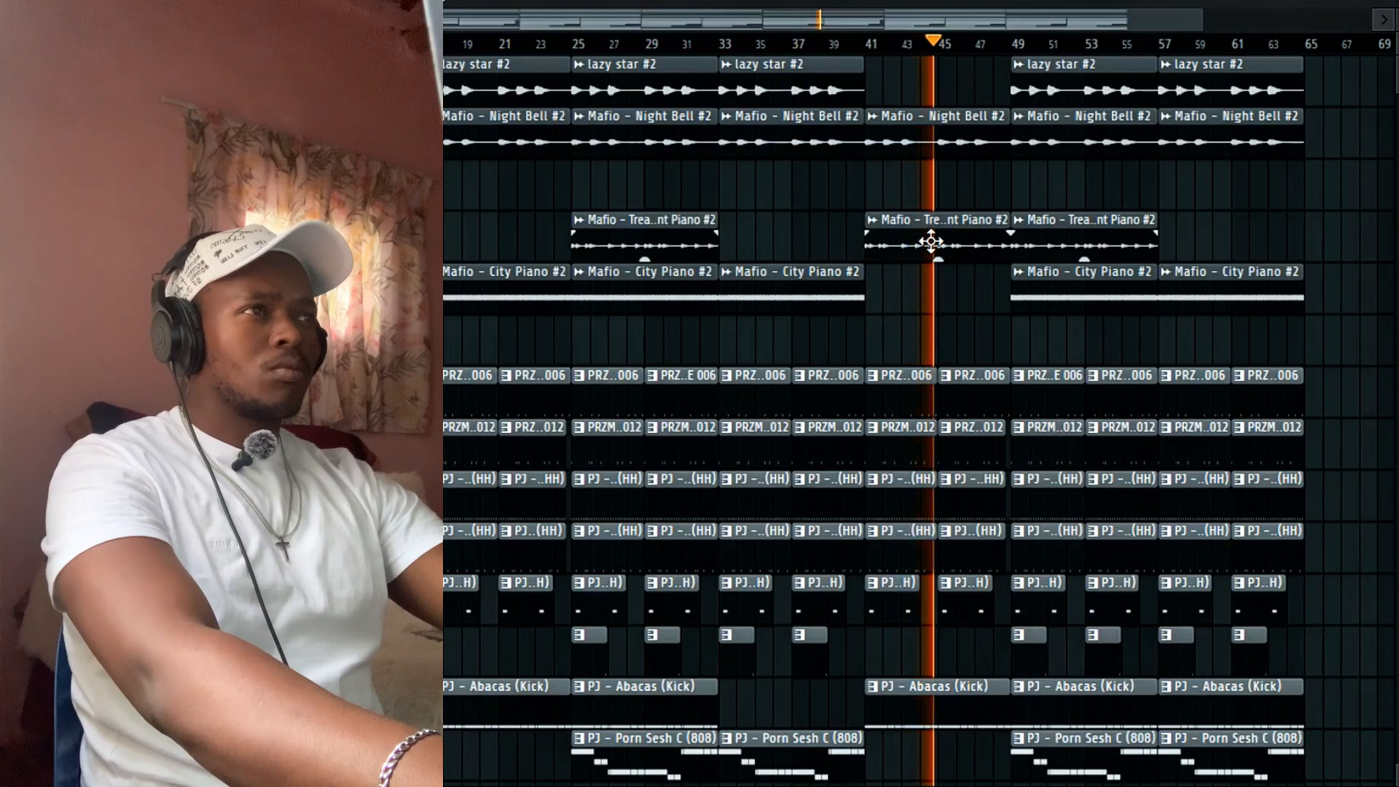
right_click(932, 243)
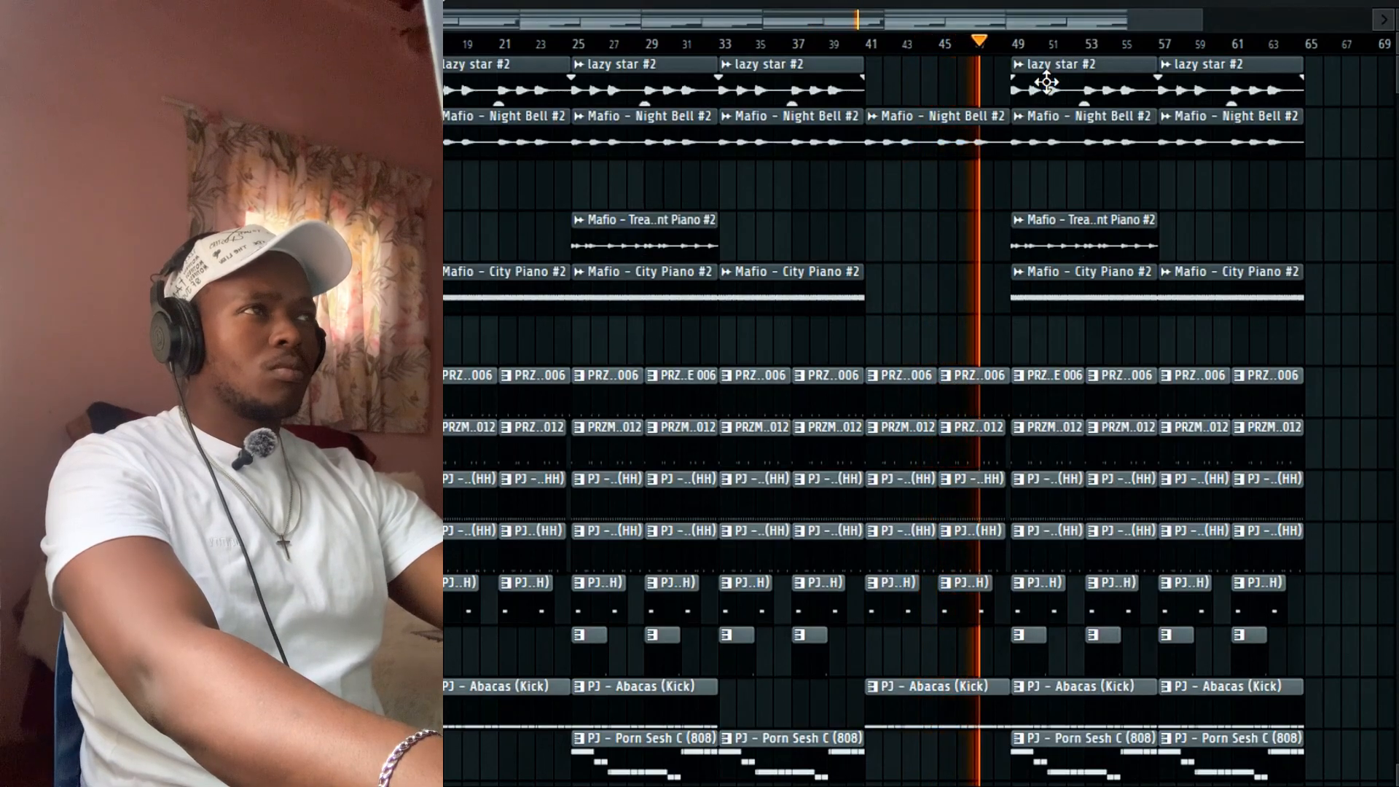
Delete the Abacas (Kick) clip at bar 49.
scroll(1079, 175, down, 8)
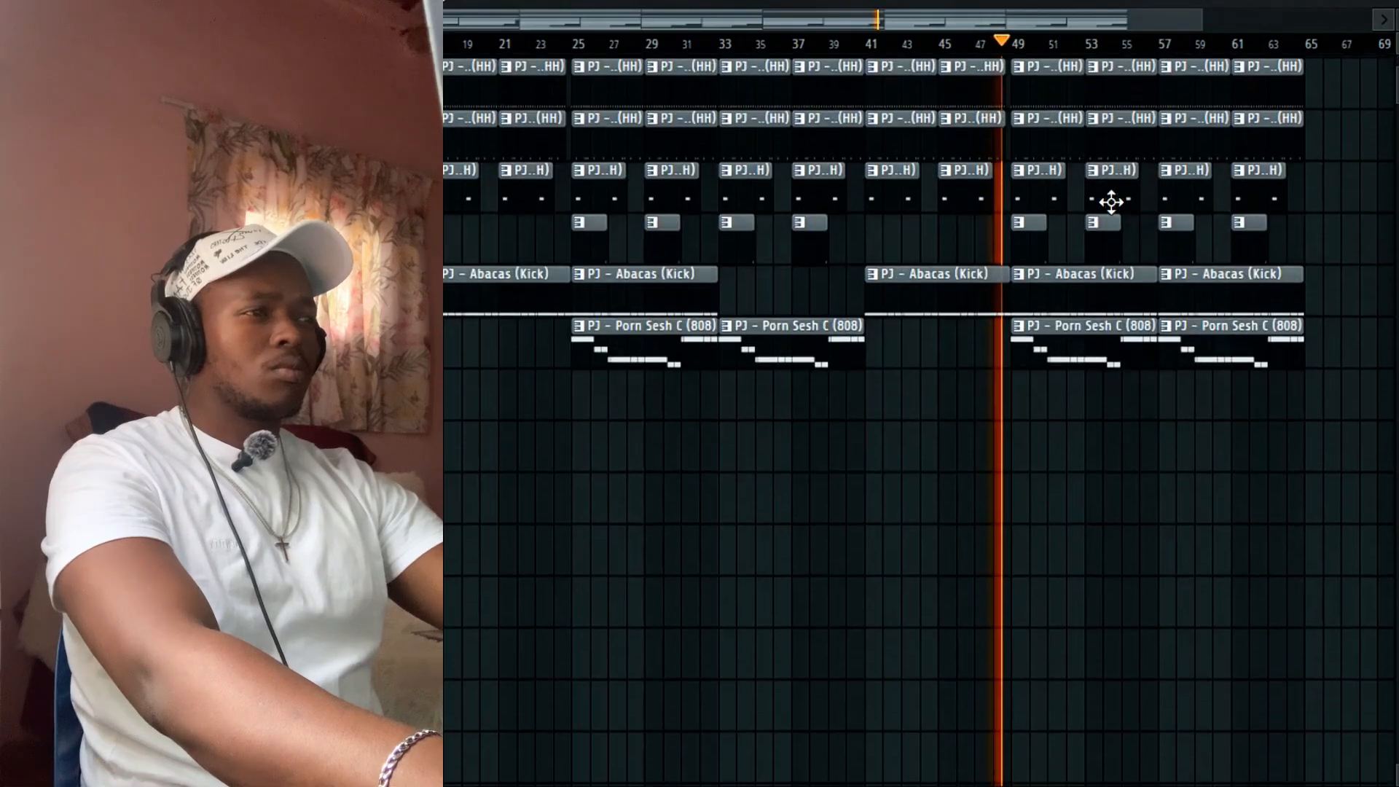
scroll(1109, 203, up, 2)
right_click(1086, 377)
scroll(1069, 287, up, 6)
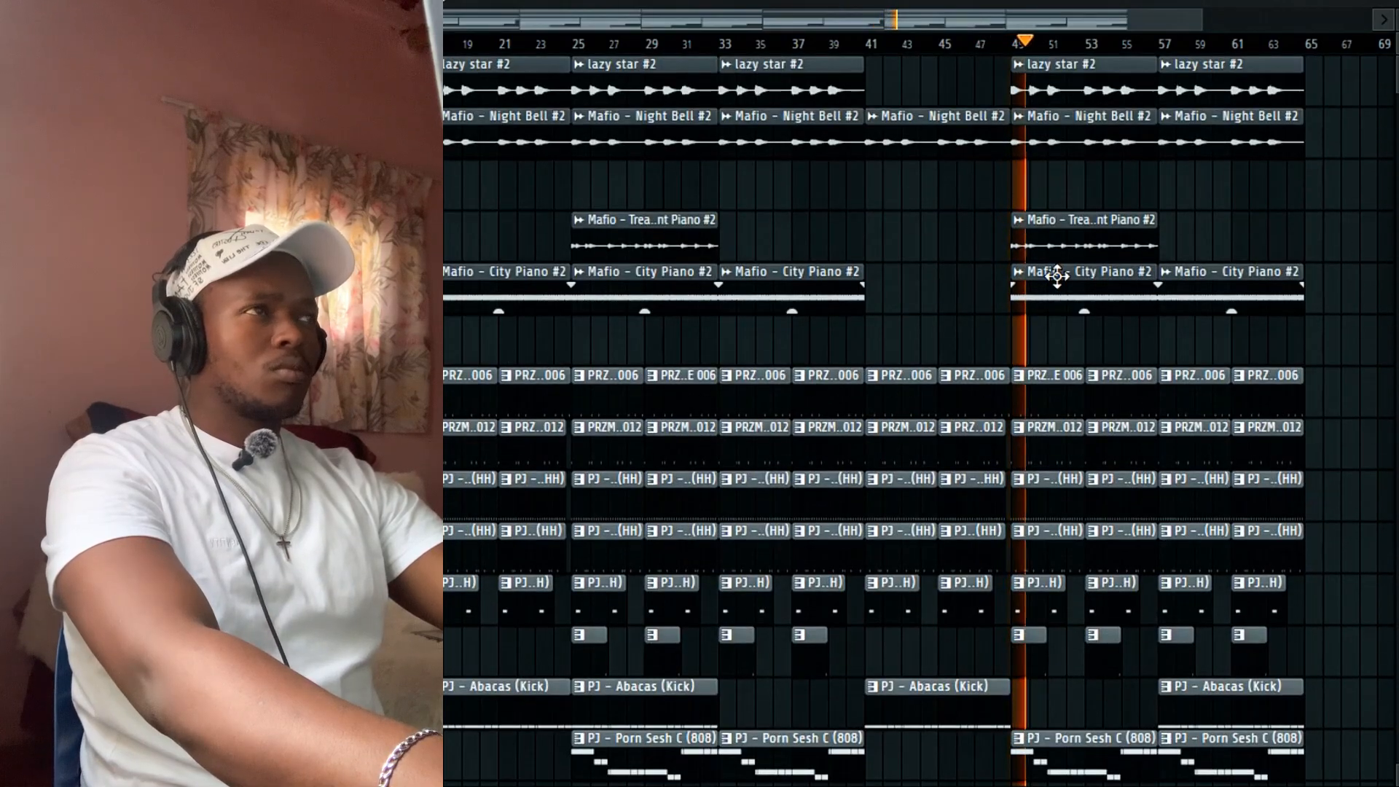